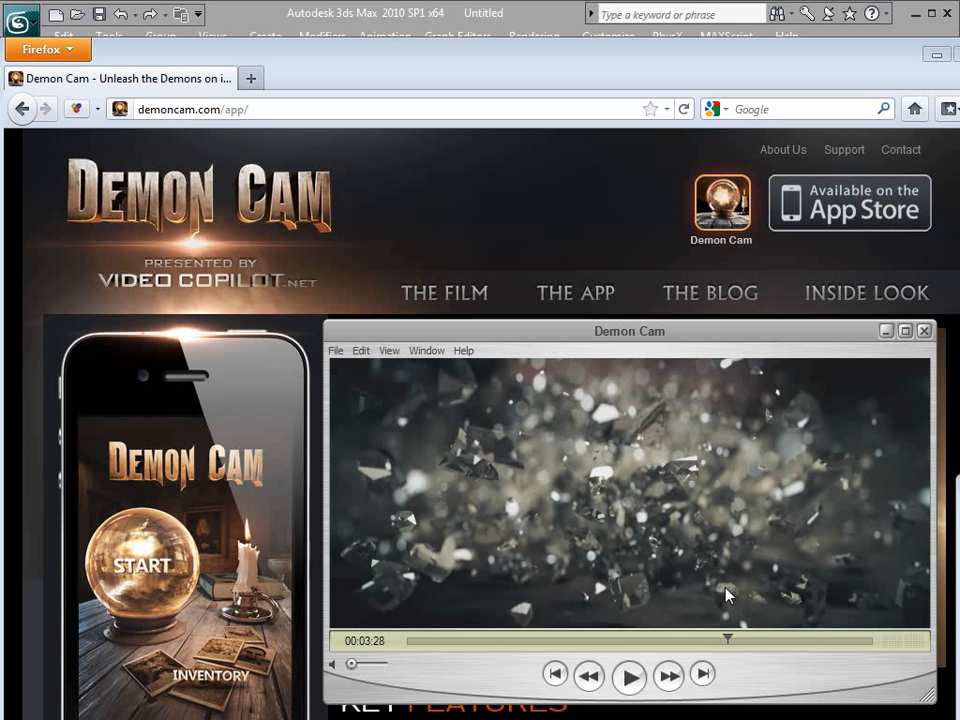
Review the crystal ball shattering shot in the Demon Cam video between about 00:03:20 and 00:03:28.
{"action": "left_click_drag", "start_coordinate": [728, 645], "coordinate": [718, 646]}
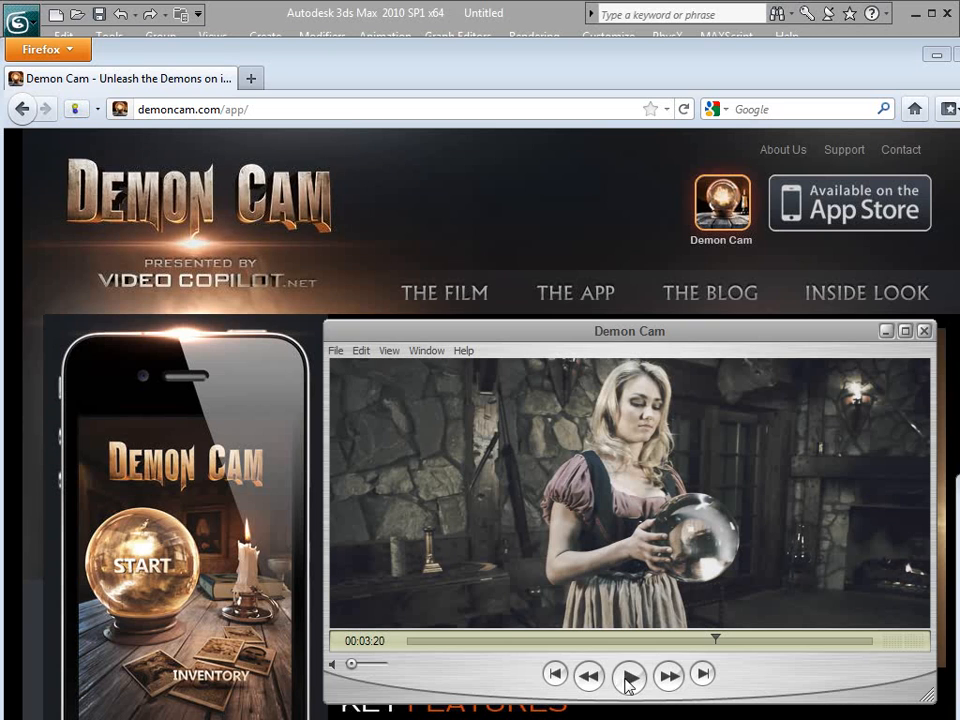
{"action": "left_click", "coordinate": [628, 678]}
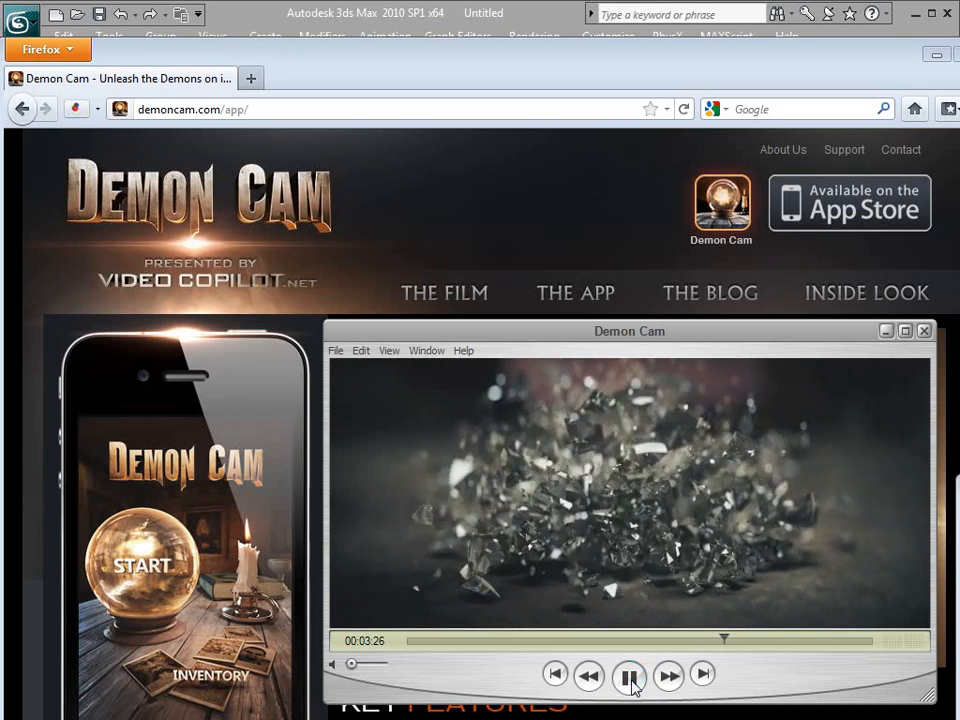
{"action": "left_click", "coordinate": [630, 679]}
{"action": "left_click_drag", "start_coordinate": [727, 647], "coordinate": [727, 650]}
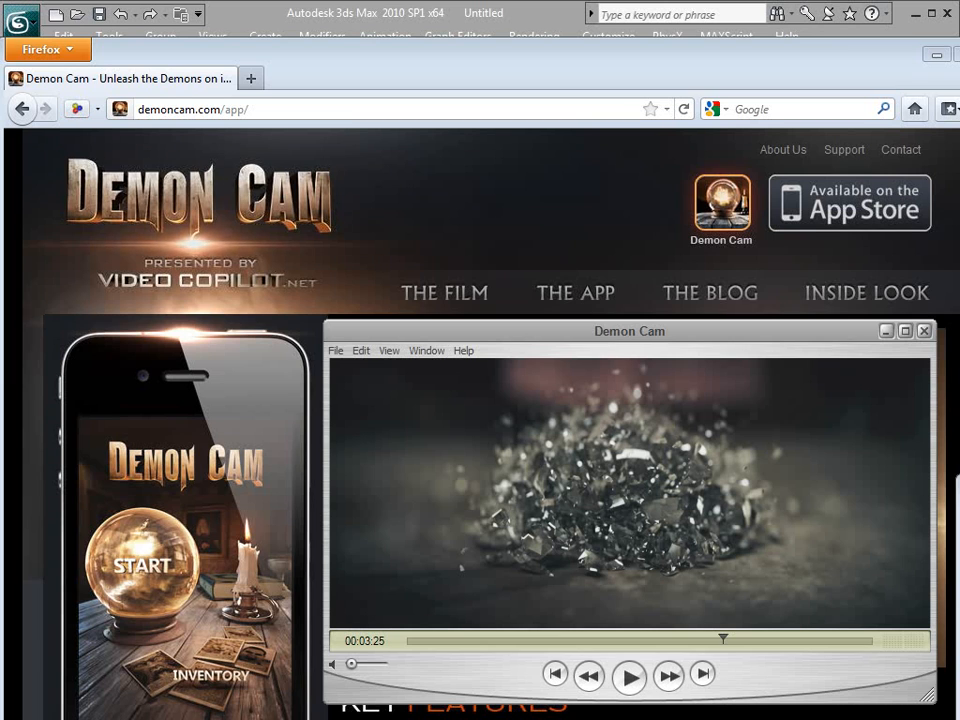
Switch to 3ds Max and show the four-viewport layout with the perspective view active.
{"action": "left_click", "coordinate": [435, 17]}
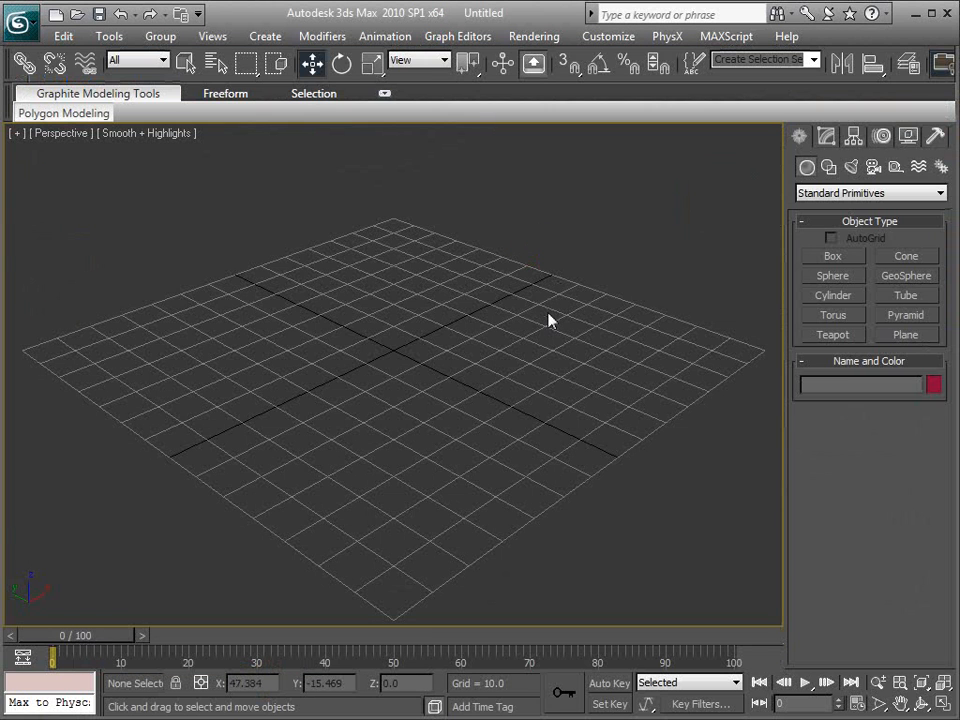
{"action": "key", "text": "alt+w"}
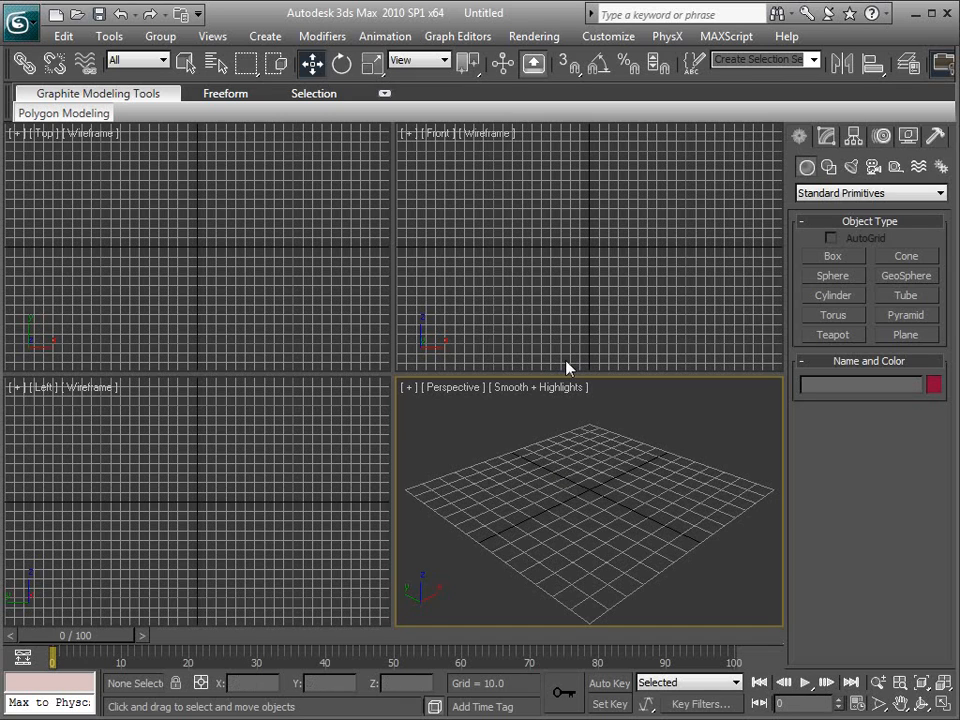
{"action": "left_click", "coordinate": [562, 461]}
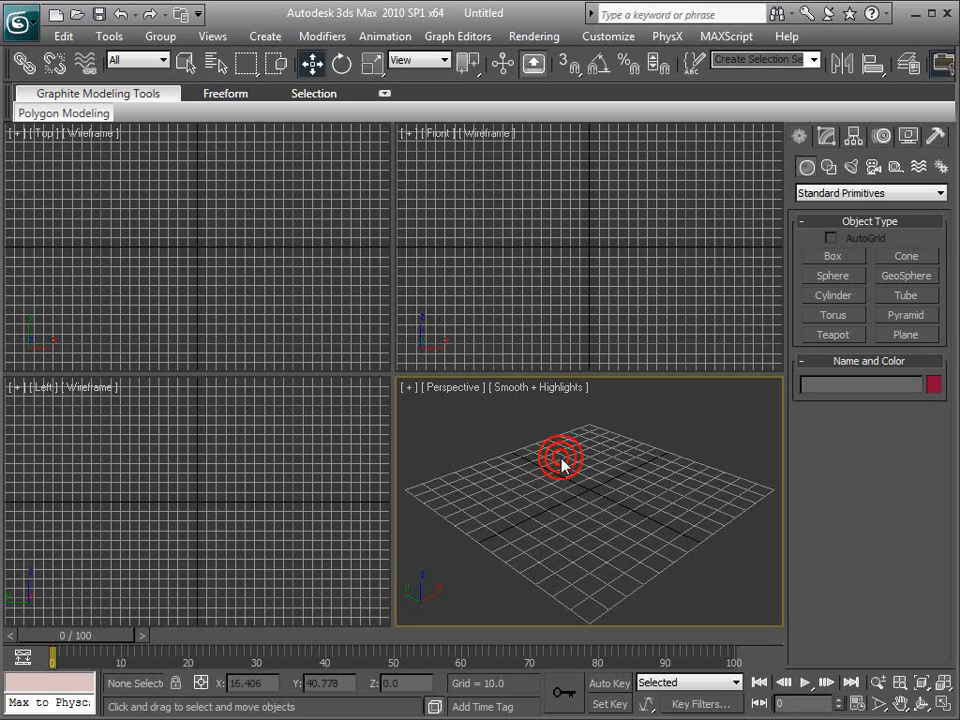
{"action": "left_click", "coordinate": [559, 466]}
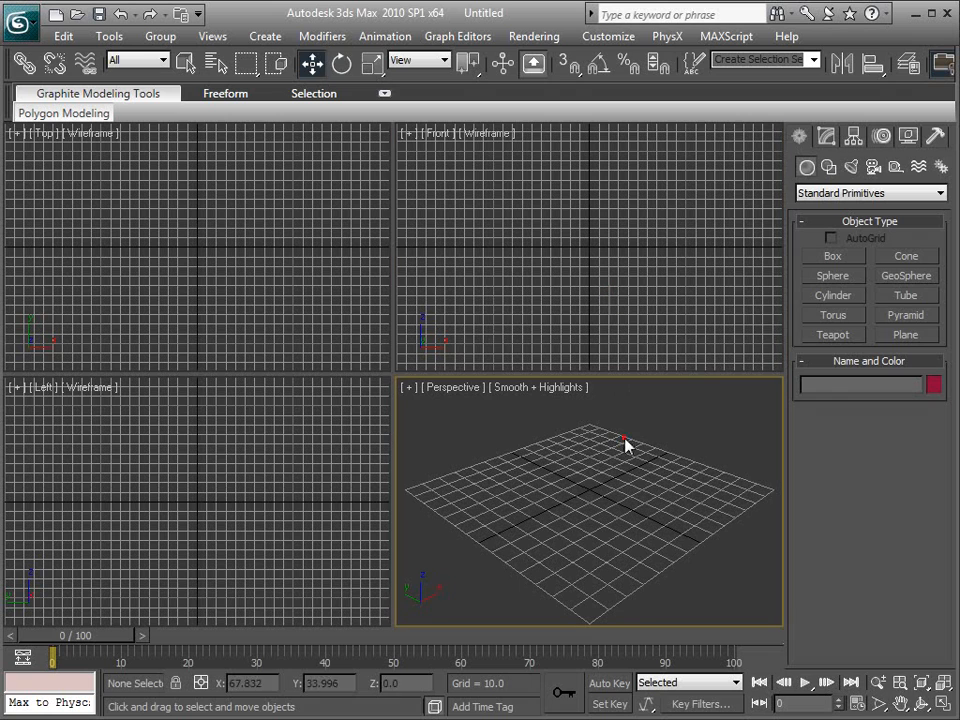
Draw a thin ground box about 166 long, 174 wide and -2.2 high on the perspective grid.
{"action": "left_click", "coordinate": [666, 306]}
{"action": "left_click", "coordinate": [645, 489]}
{"action": "left_click", "coordinate": [833, 257]}
{"action": "left_click_drag", "start_coordinate": [598, 407], "coordinate": [583, 628]}
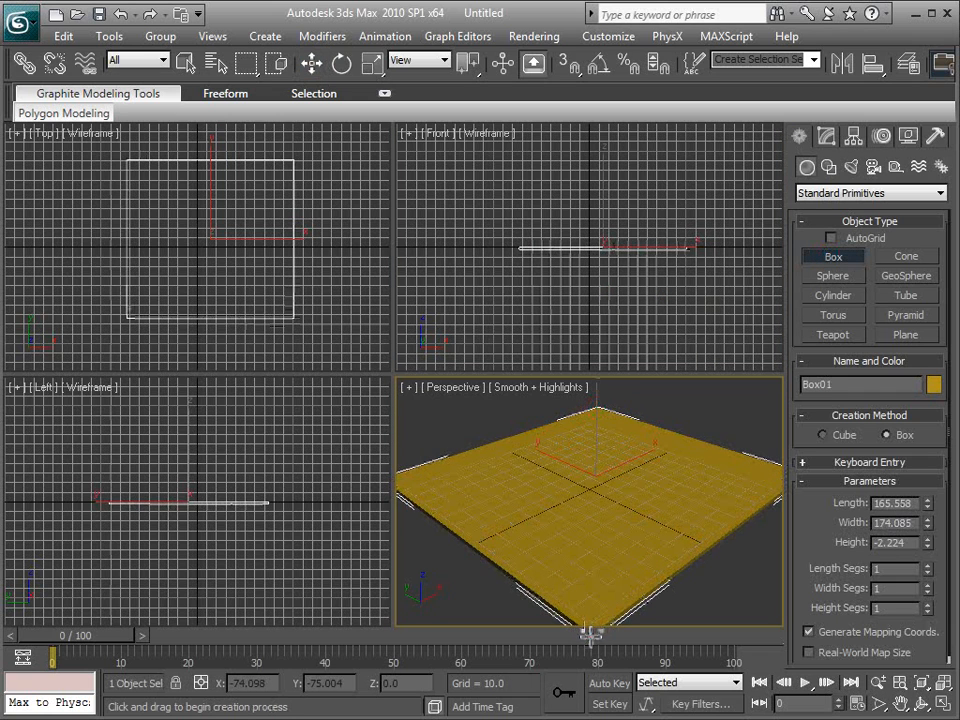
Create a sphere with a radius of about 19.5 near the box's center and set its segments to 64.
{"action": "middle_click_drag", "start_coordinate": [612, 493], "coordinate": [609, 488]}
{"action": "mouse_move", "coordinate": [592, 536]}
{"action": "middle_mouse_down", "text": "alt"}
{"action": "mouse_move", "coordinate": [608, 497]}
{"action": "mouse_move", "coordinate": [602, 536]}
{"action": "mouse_move", "coordinate": [610, 534]}
{"action": "middle_mouse_up", "text": "alt"}
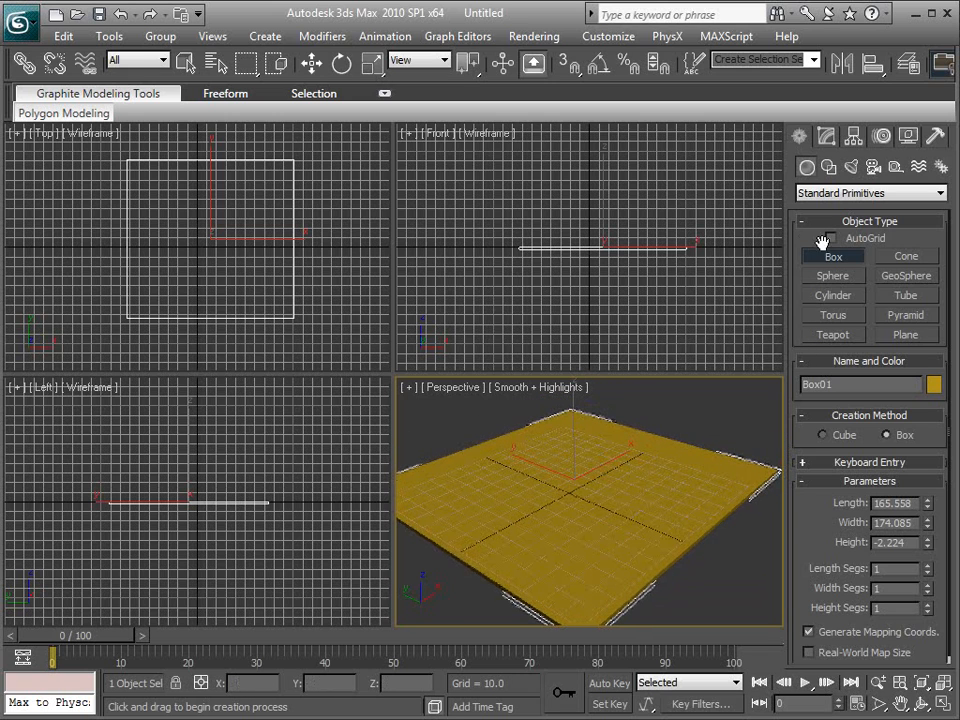
{"action": "left_click", "coordinate": [834, 280]}
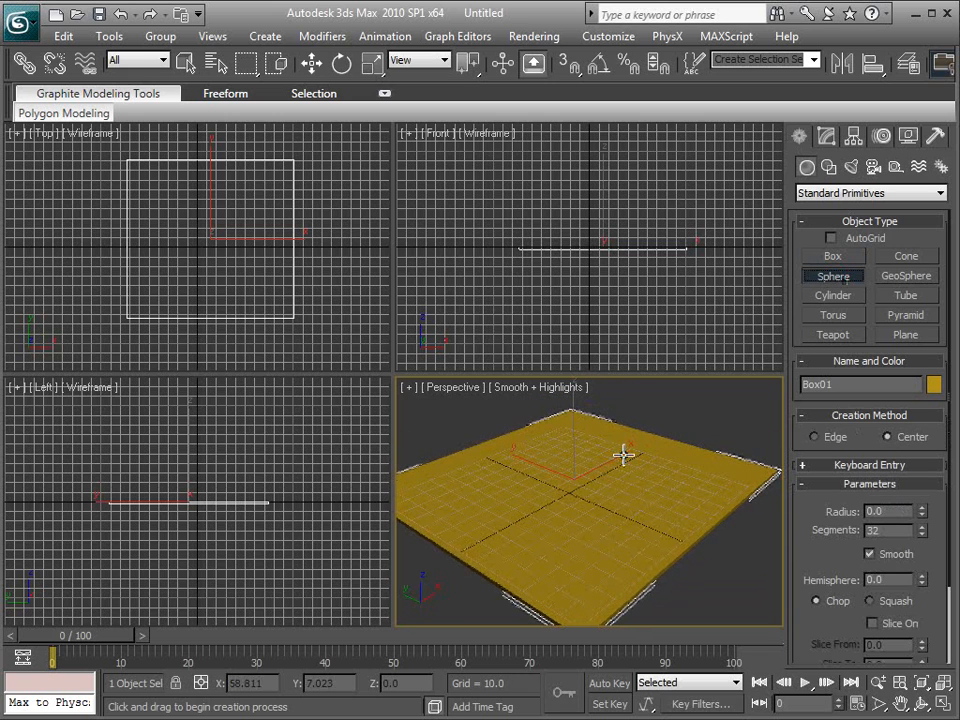
{"action": "left_click_drag", "start_coordinate": [575, 486], "coordinate": [598, 506]}
{"action": "middle_click_drag", "start_coordinate": [633, 519], "coordinate": [575, 513], "text": "alt"}
{"action": "double_click", "coordinate": [870, 531]}
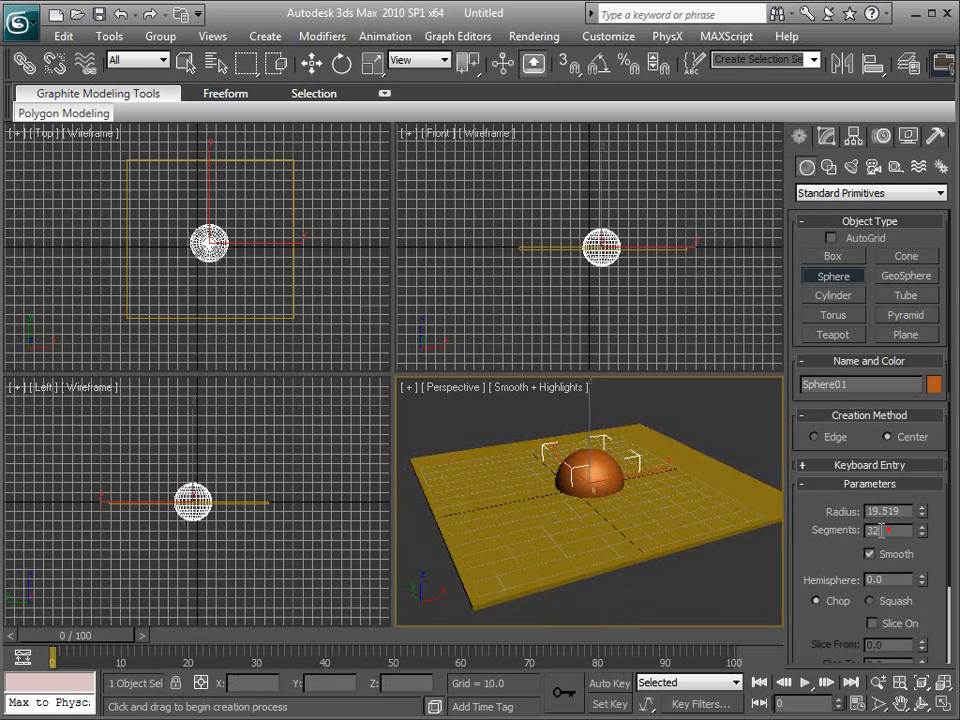
{"action": "type", "text": "64"}
{"action": "key", "text": "Return"}
Raise the sphere in the front view to a height of about 131.6 above the ground box.
{"action": "right_click", "coordinate": [600, 240]}
{"action": "key", "text": "w"}
{"action": "right_click", "coordinate": [600, 242]}
{"action": "key", "text": "Escape"}
{"action": "left_click_drag", "start_coordinate": [602, 198], "coordinate": [599, 174]}
{"action": "middle_click_drag", "start_coordinate": [647, 258], "coordinate": [641, 332]}
{"action": "left_click_drag", "start_coordinate": [598, 254], "coordinate": [582, 180]}
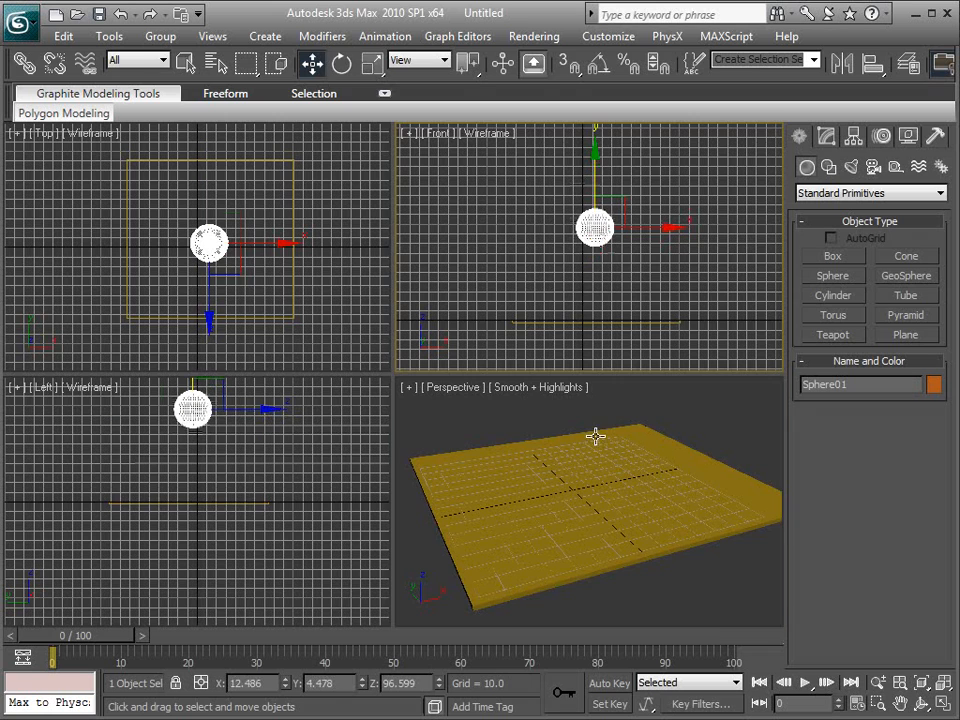
{"action": "middle_click_drag", "start_coordinate": [596, 437], "coordinate": [582, 500]}
{"action": "scroll", "coordinate": [579, 514], "scroll_direction": "down", "scroll_amount": 3}
{"action": "left_click_drag", "start_coordinate": [592, 177], "coordinate": [589, 146]}
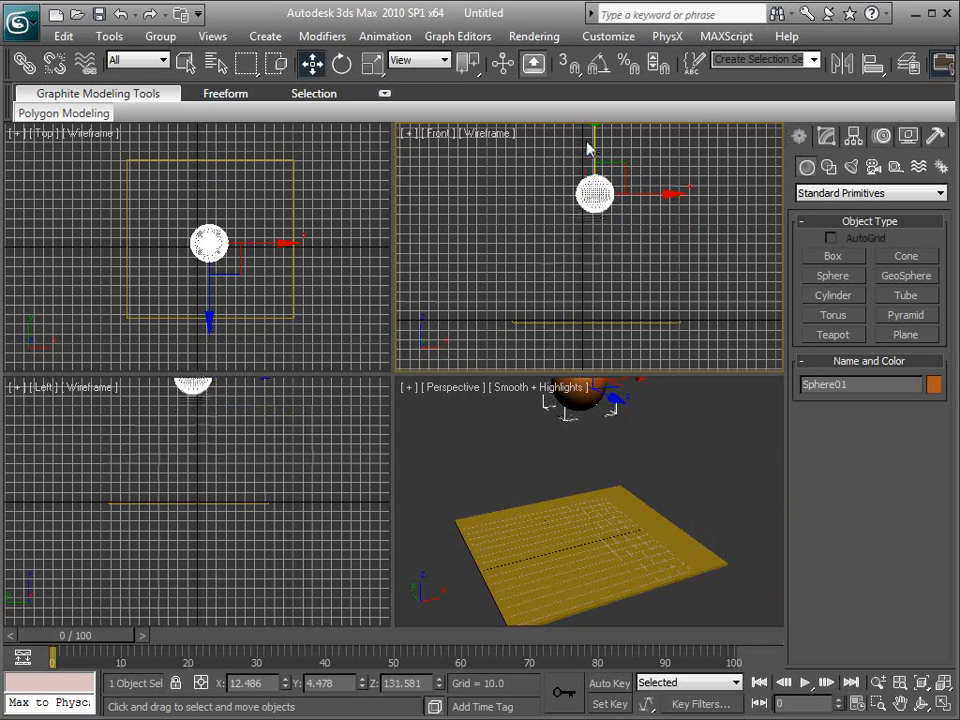
{"action": "left_click", "coordinate": [632, 476]}
{"action": "scroll", "coordinate": [596, 519], "scroll_direction": "down", "scroll_amount": 3}
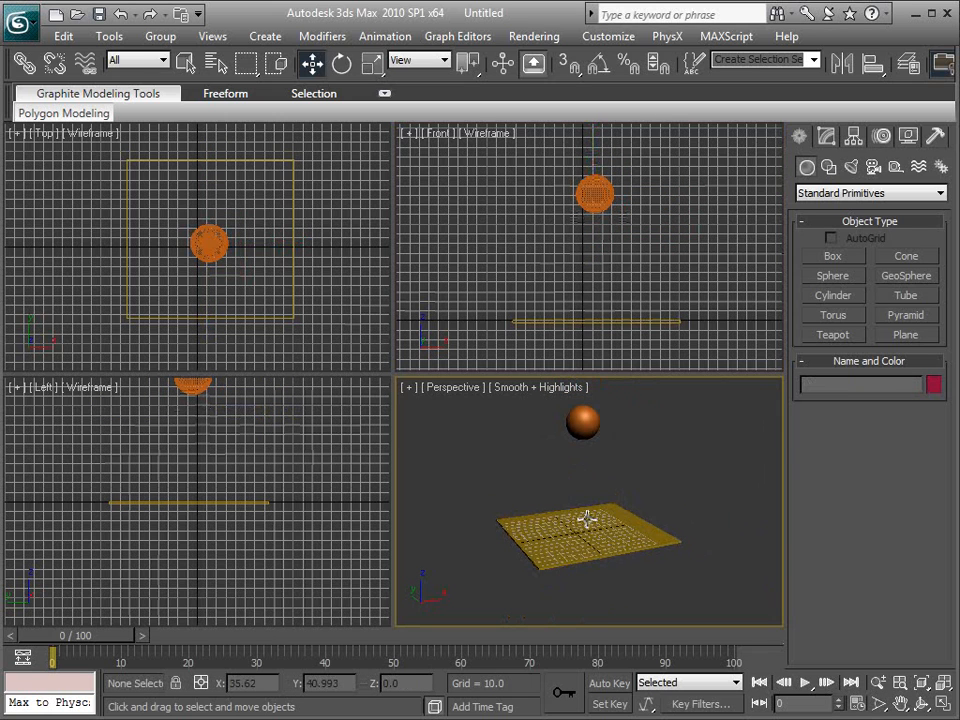
Examine the moment the ball hits the ground in the Demon Cam video, at about 00:03:22.
{"action": "key", "text": "alt+Tab"}
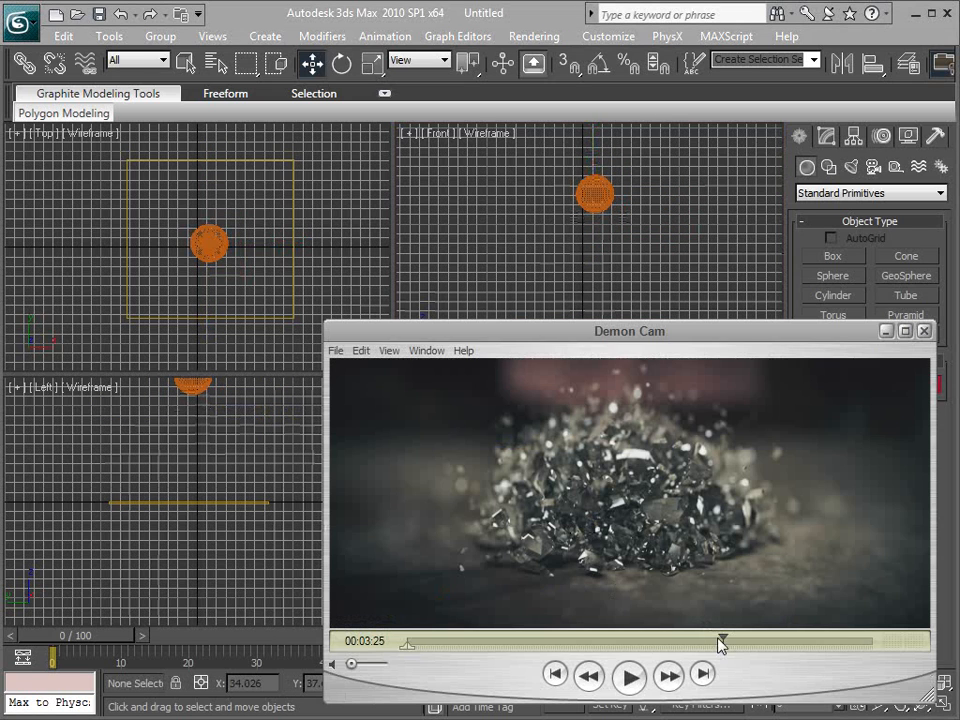
{"action": "left_click_drag", "start_coordinate": [720, 643], "coordinate": [720, 641]}
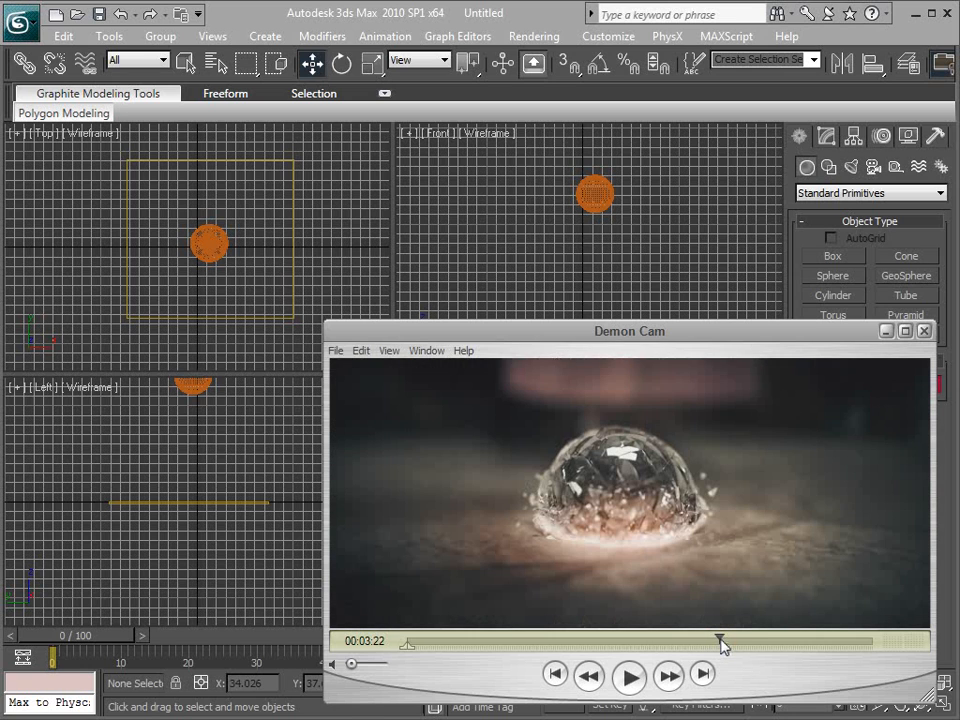
{"action": "left_click", "coordinate": [643, 221]}
Maximize the perspective view and open the RayFire floater from the RayFire geometry category.
{"action": "left_click", "coordinate": [594, 432]}
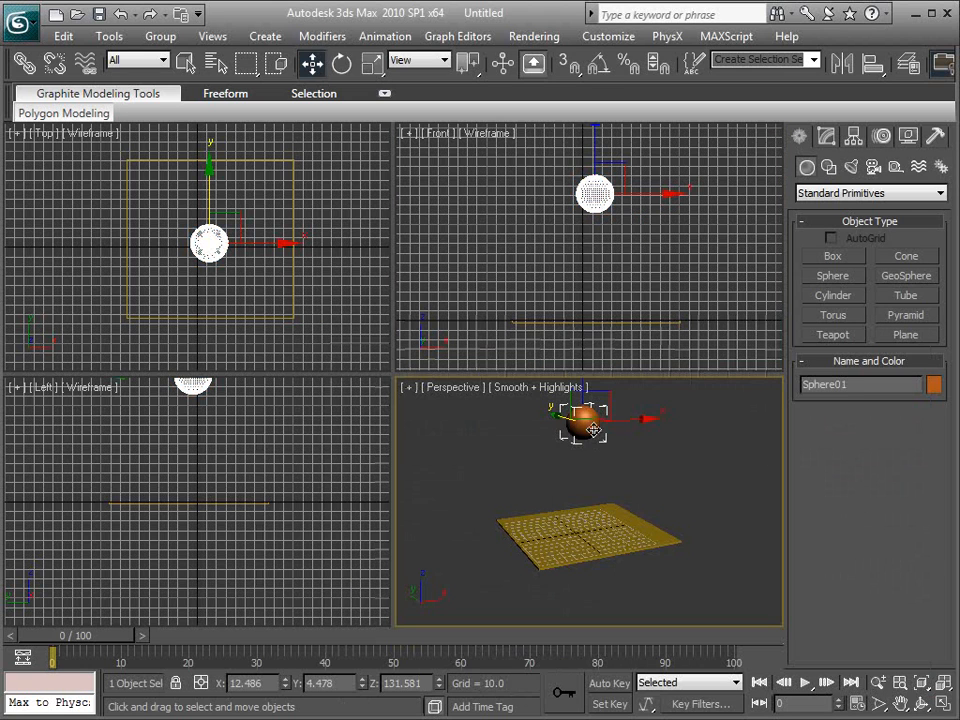
{"action": "key", "text": "alt+w"}
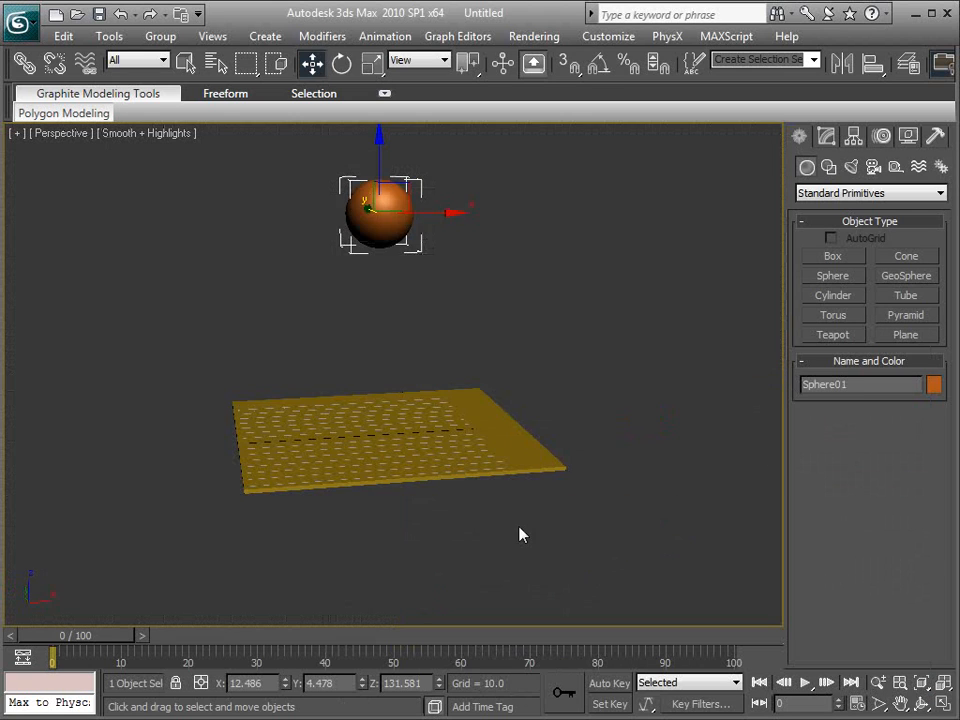
{"action": "left_click", "coordinate": [518, 533]}
{"action": "middle_click_drag", "start_coordinate": [504, 415], "coordinate": [567, 452]}
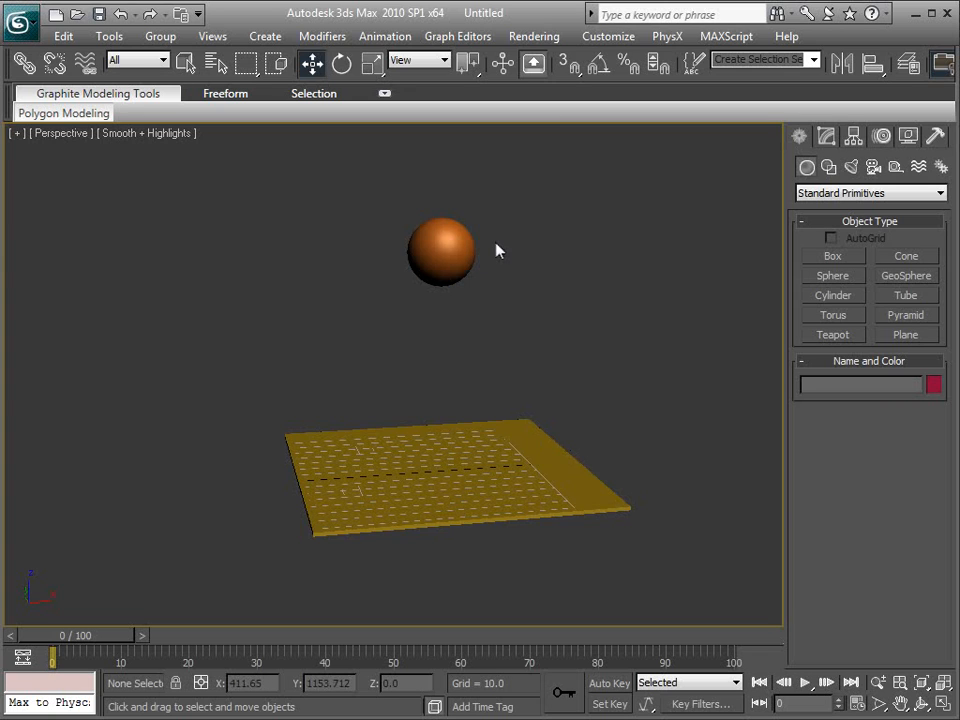
{"action": "left_click", "coordinate": [826, 194]}
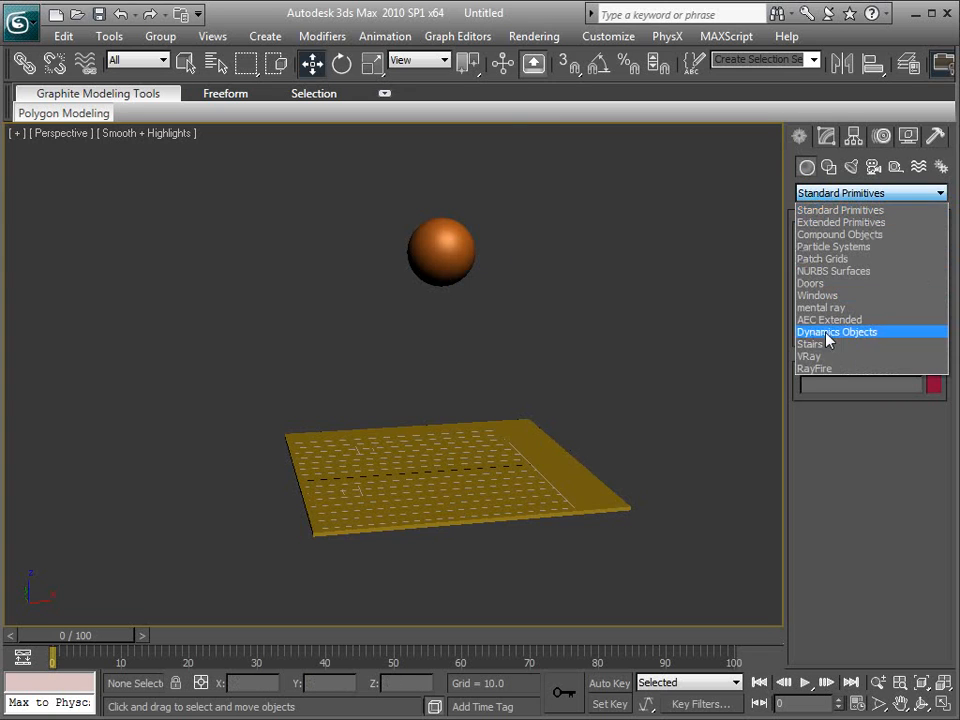
{"action": "left_click", "coordinate": [813, 369]}
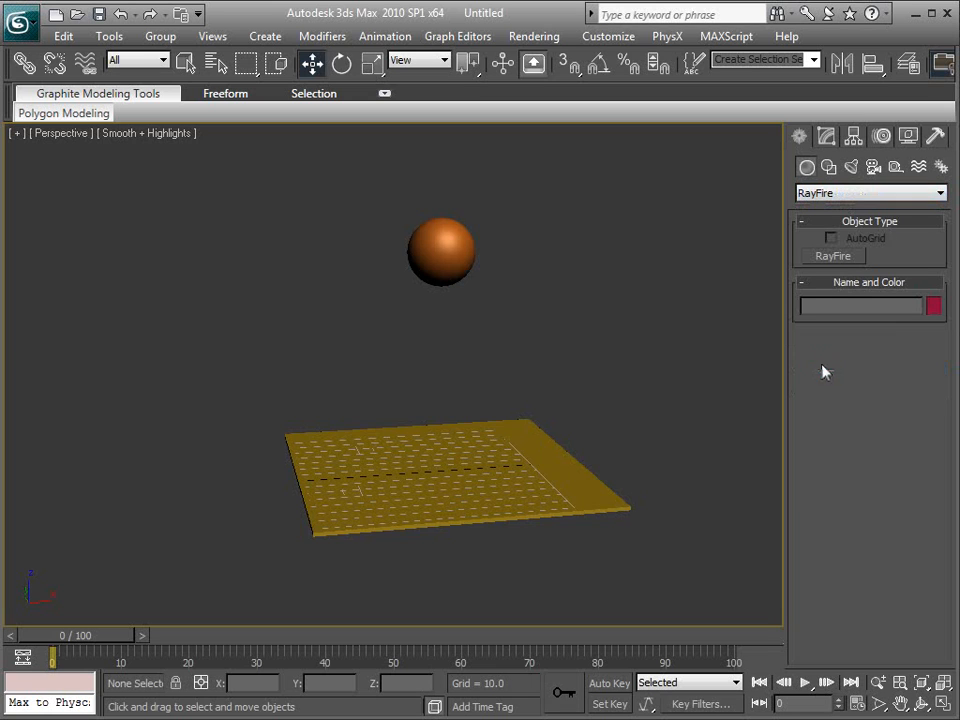
{"action": "left_click", "coordinate": [834, 257]}
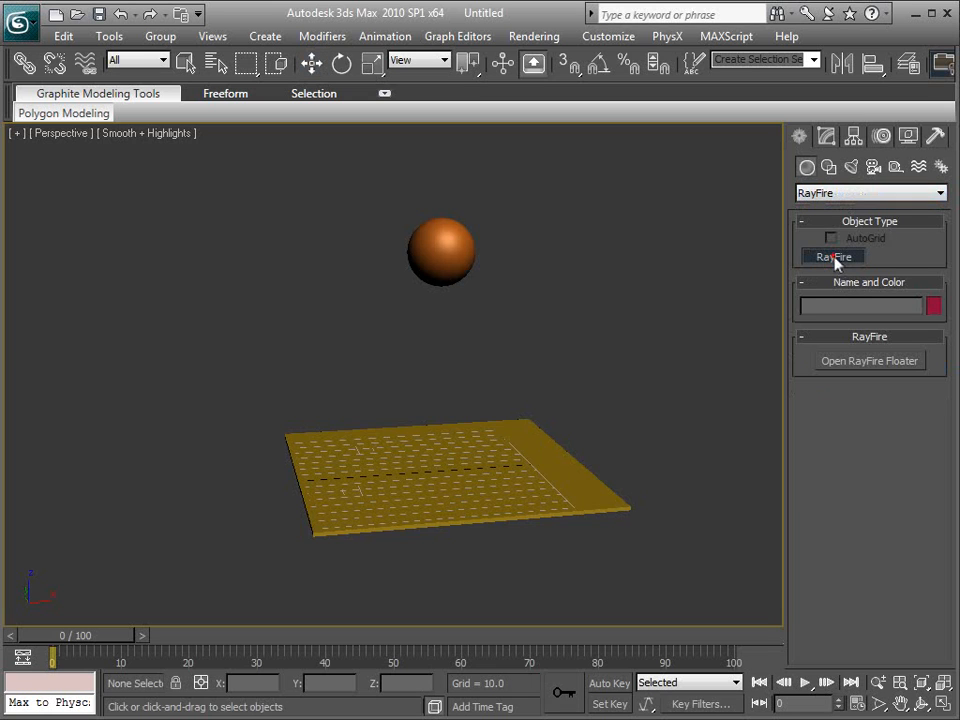
{"action": "left_click", "coordinate": [807, 365]}
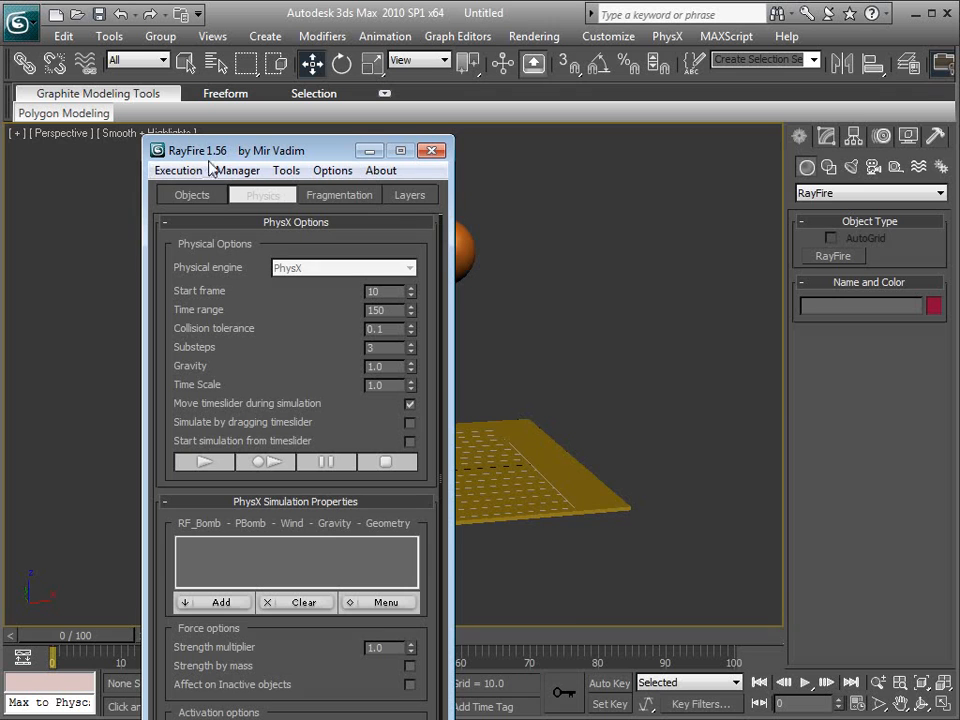
Reposition the RayFire floater beside the sphere and box, and resize it to fit the screen height.
{"action": "left_click_drag", "start_coordinate": [250, 155], "coordinate": [704, 113]}
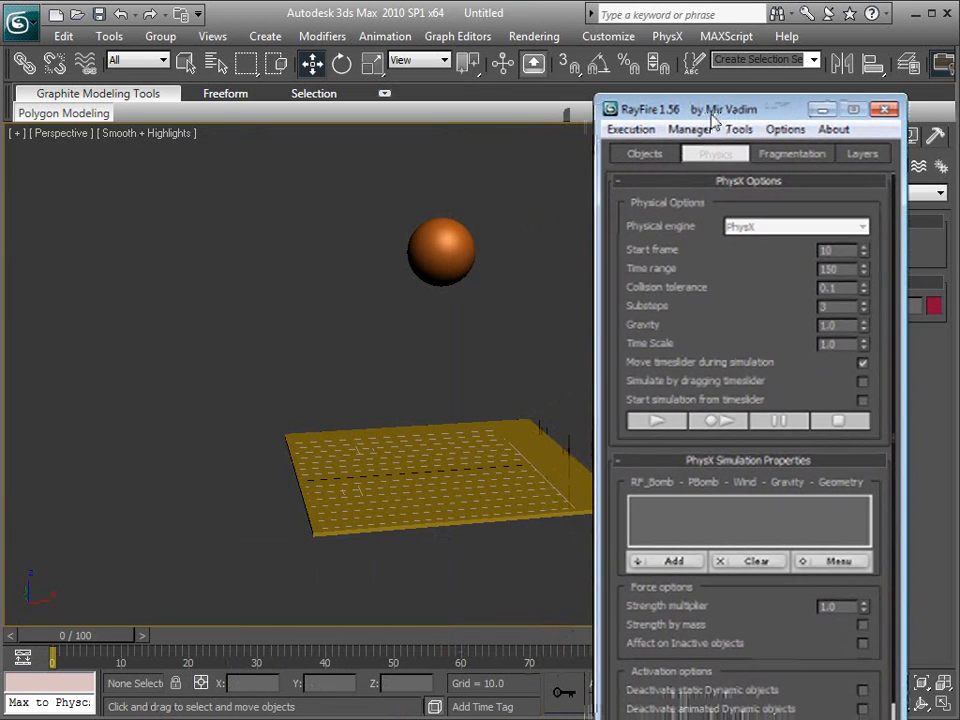
{"action": "middle_click_drag", "start_coordinate": [503, 389], "coordinate": [446, 397]}
{"action": "left_click_drag", "start_coordinate": [750, 367], "coordinate": [748, 487]}
{"action": "left_click_drag", "start_coordinate": [718, 109], "coordinate": [693, 60]}
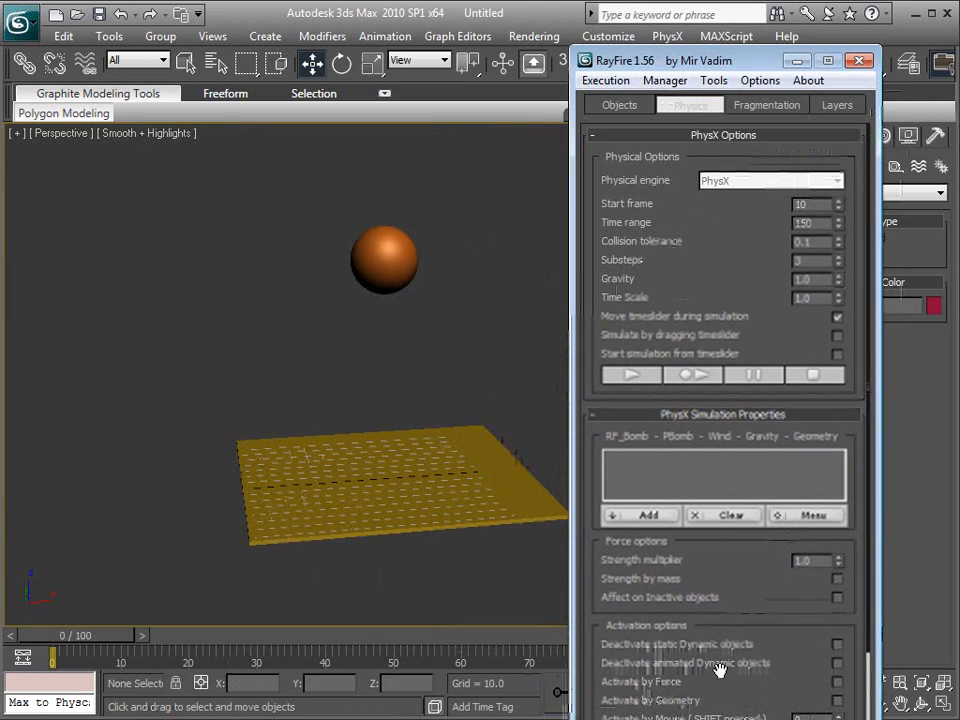
{"action": "left_click_drag", "start_coordinate": [730, 719], "coordinate": [729, 690]}
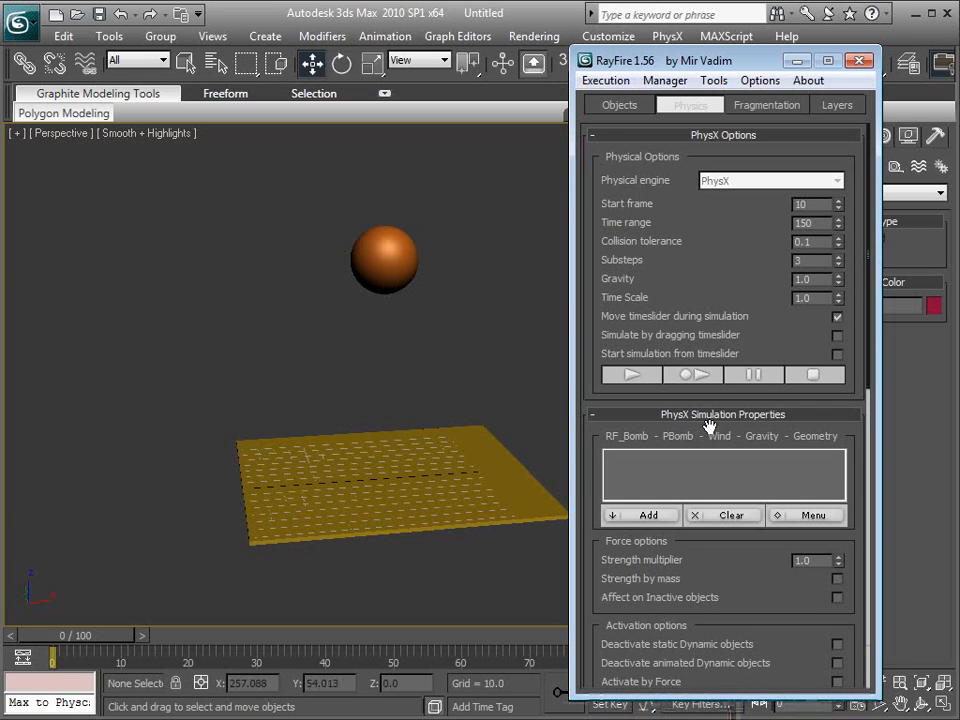
Add the sphere to RayFire's Dynamic / Impact Objects.
{"action": "left_click", "coordinate": [619, 105]}
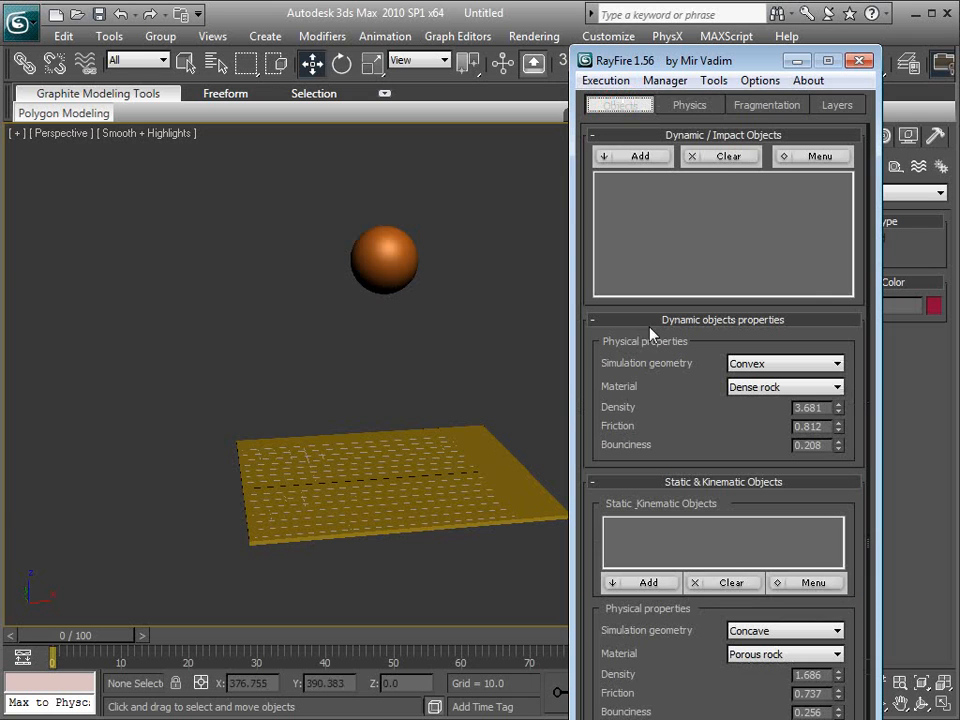
{"action": "left_click", "coordinate": [410, 242]}
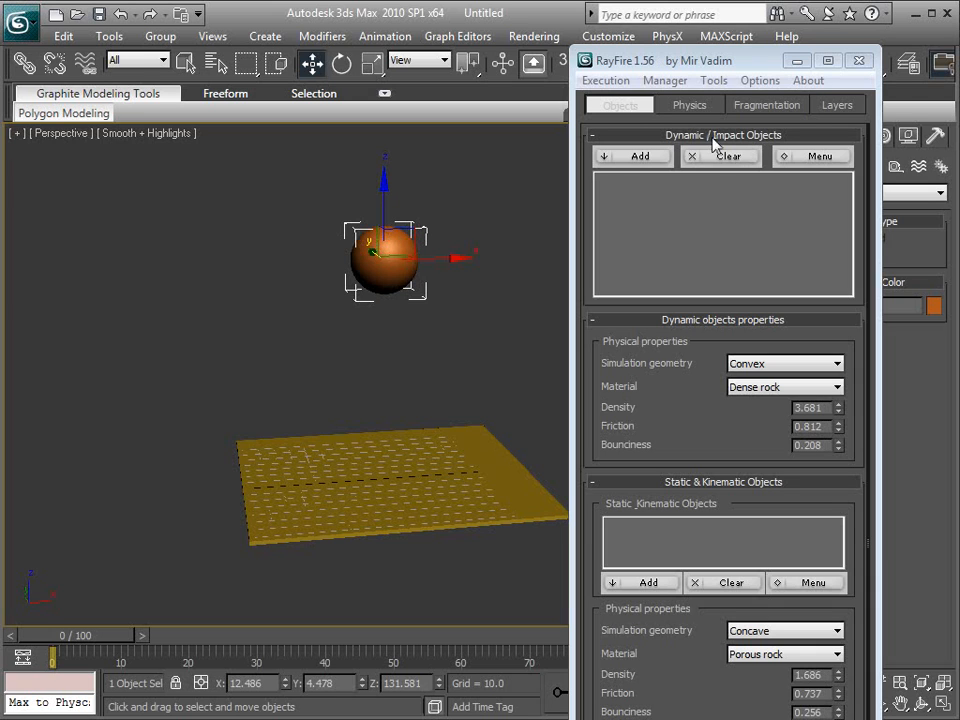
{"action": "left_click", "coordinate": [636, 156]}
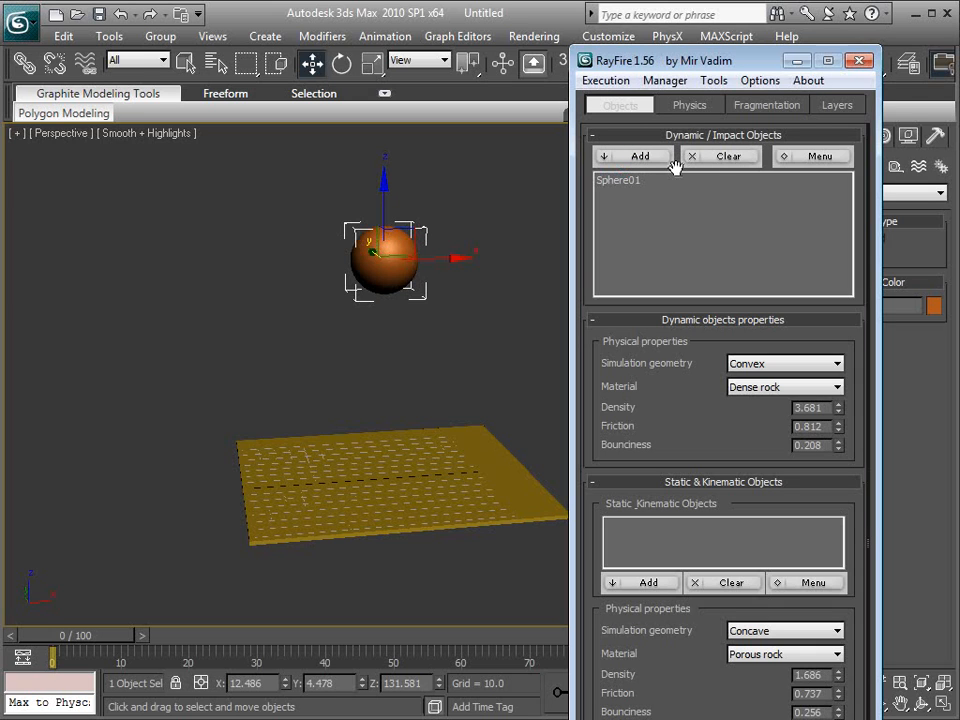
Add the ground box to RayFire's Static & Kinematic Objects and set their material to Steel.
{"action": "scroll", "coordinate": [655, 660], "scroll_direction": "down", "scroll_amount": 3}
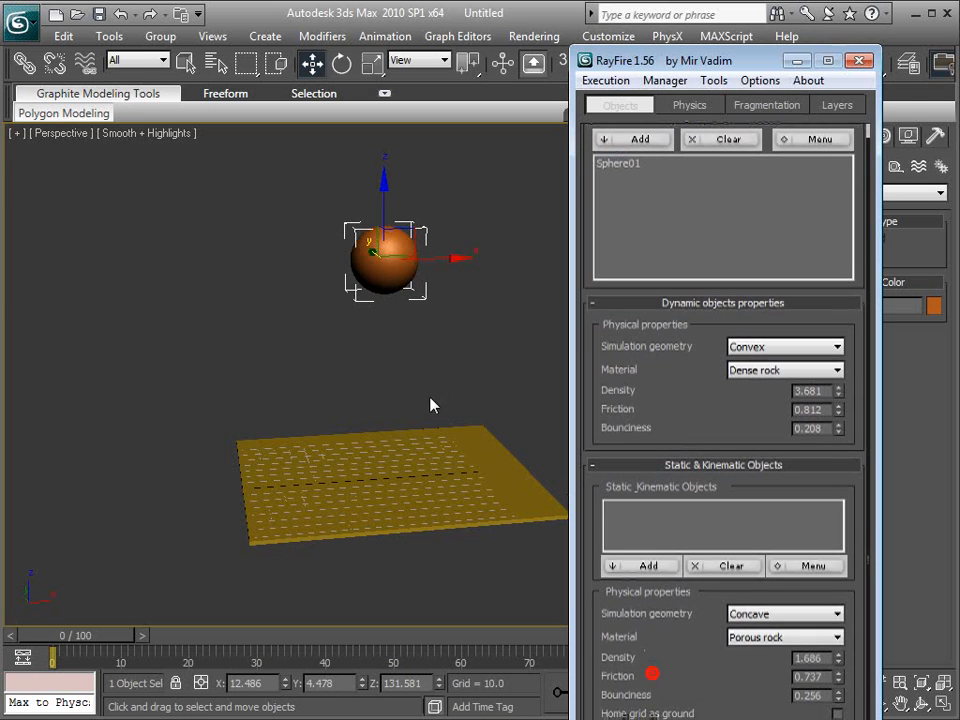
{"action": "left_click", "coordinate": [463, 472]}
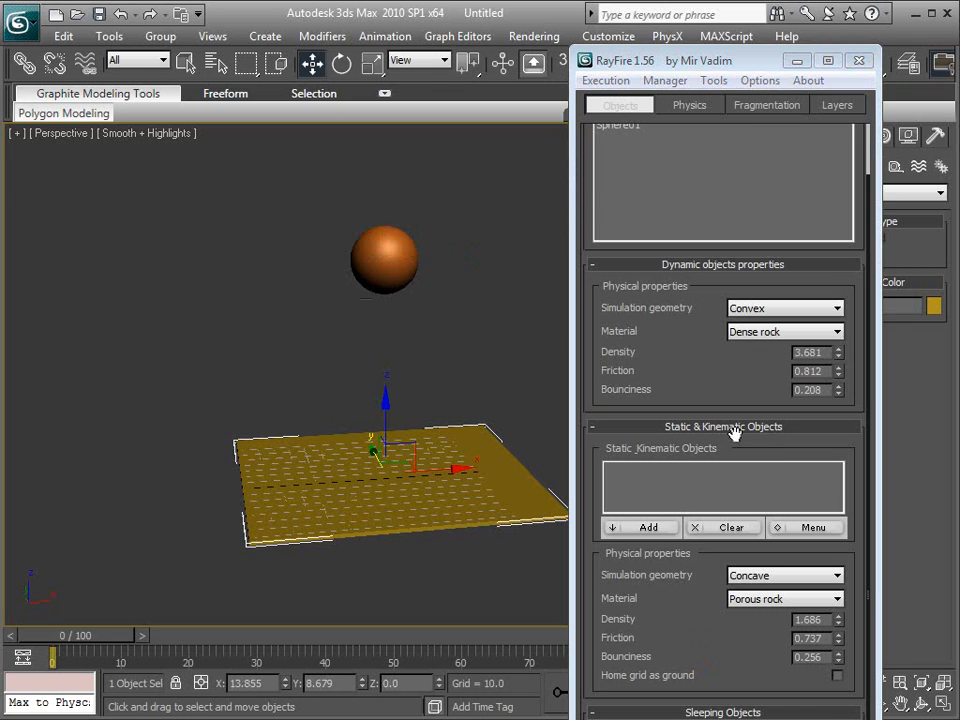
{"action": "left_click", "coordinate": [653, 529]}
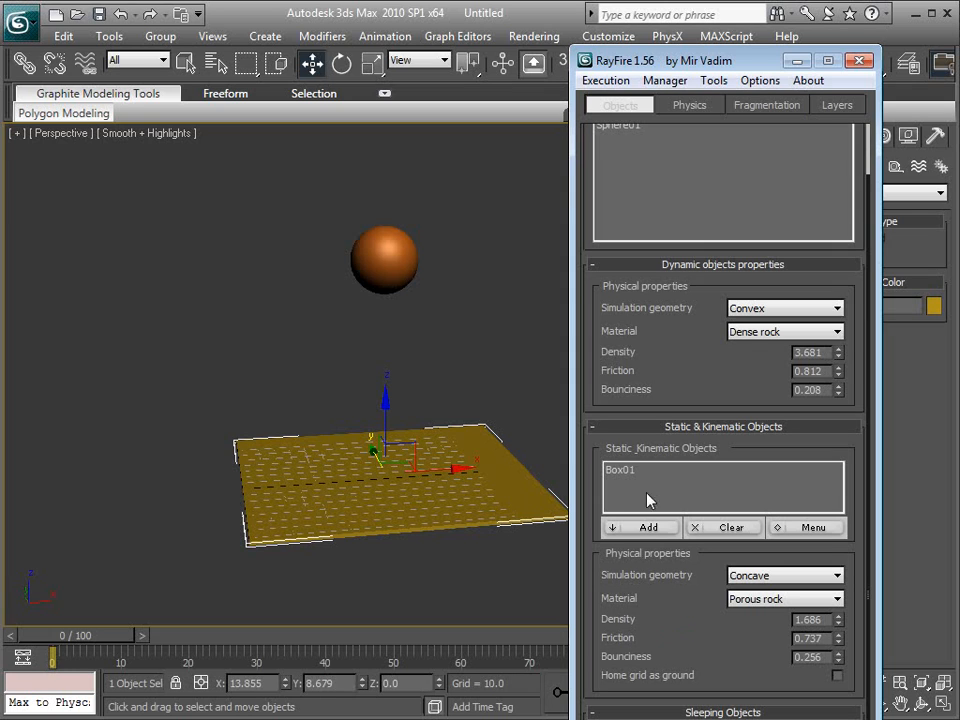
{"action": "left_click", "coordinate": [760, 600]}
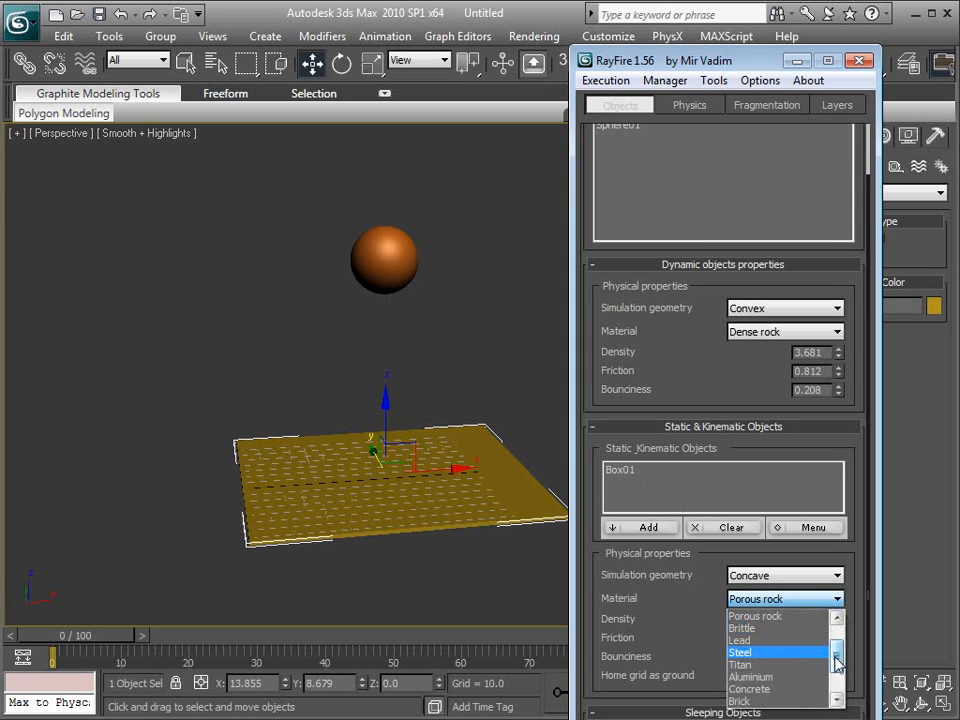
{"action": "left_click_drag", "start_coordinate": [835, 659], "coordinate": [836, 648]}
{"action": "scroll", "coordinate": [840, 655], "scroll_direction": "down", "scroll_amount": 1}
{"action": "left_click", "coordinate": [745, 664]}
Set the material of the dynamic objects, which include the sphere, to Glass.
{"action": "scroll", "coordinate": [686, 625], "scroll_direction": "up", "scroll_amount": 2}
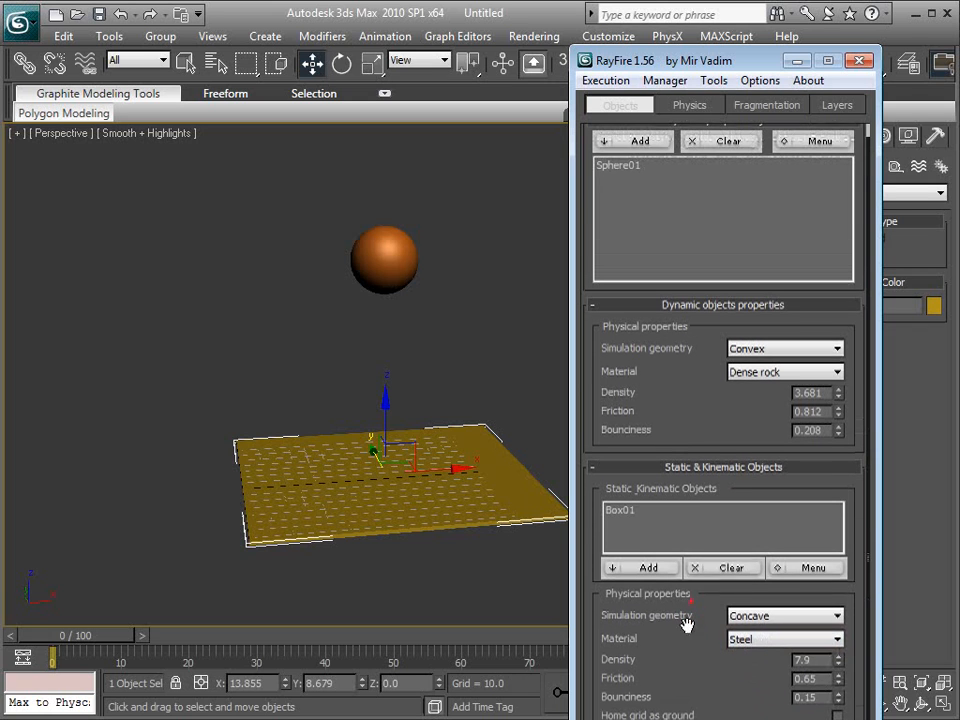
{"action": "scroll", "coordinate": [686, 625], "scroll_direction": "up", "scroll_amount": 1}
{"action": "left_click", "coordinate": [758, 388]}
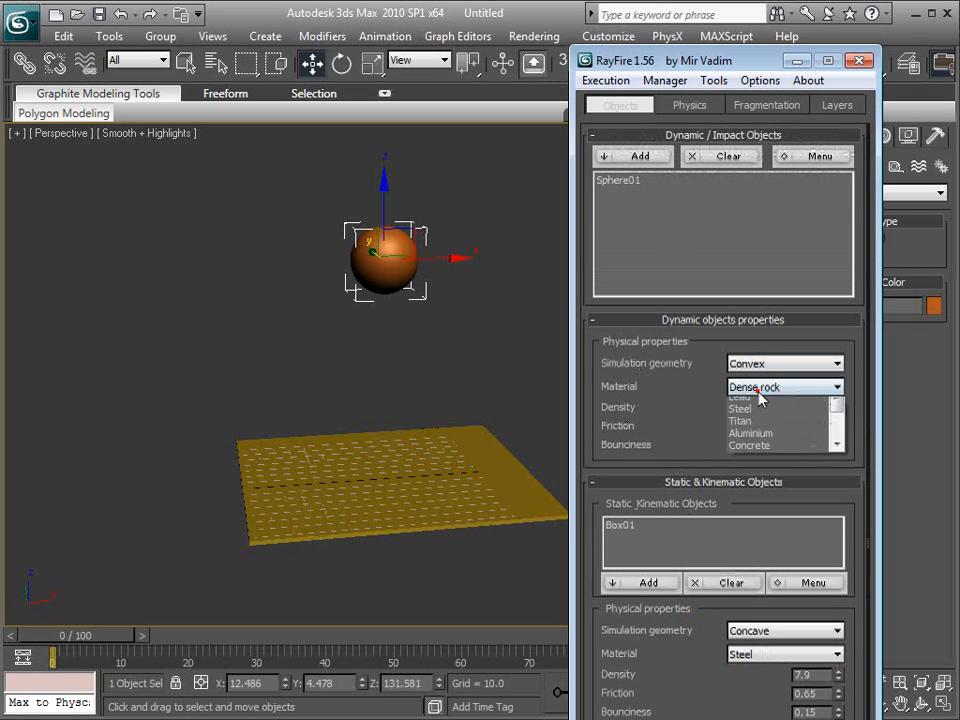
{"action": "left_click_drag", "start_coordinate": [836, 438], "coordinate": [840, 462]}
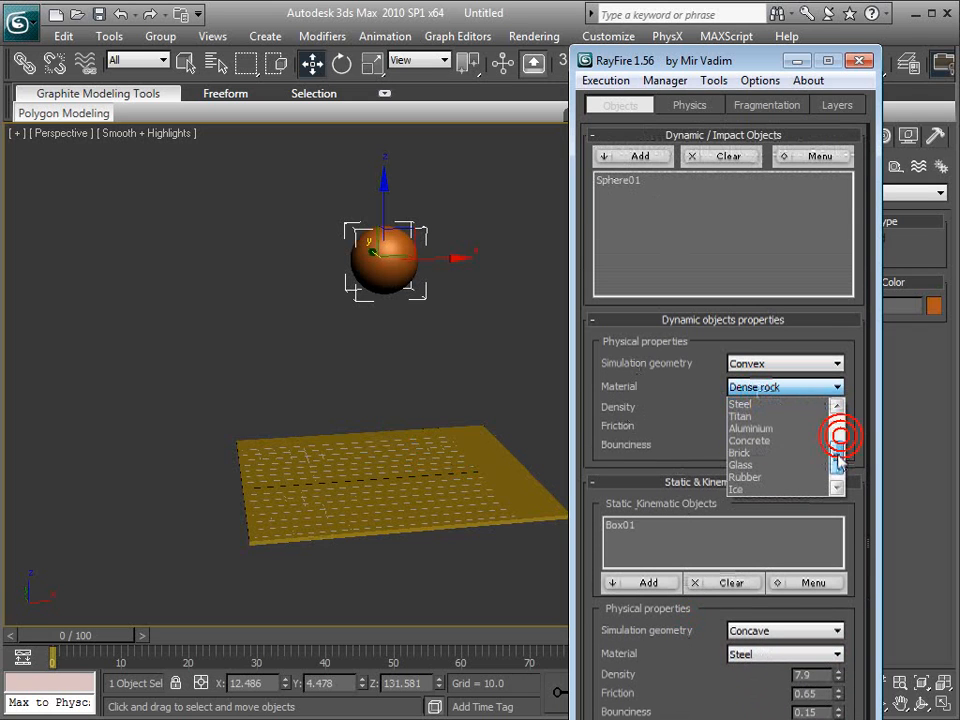
{"action": "left_click", "coordinate": [750, 465]}
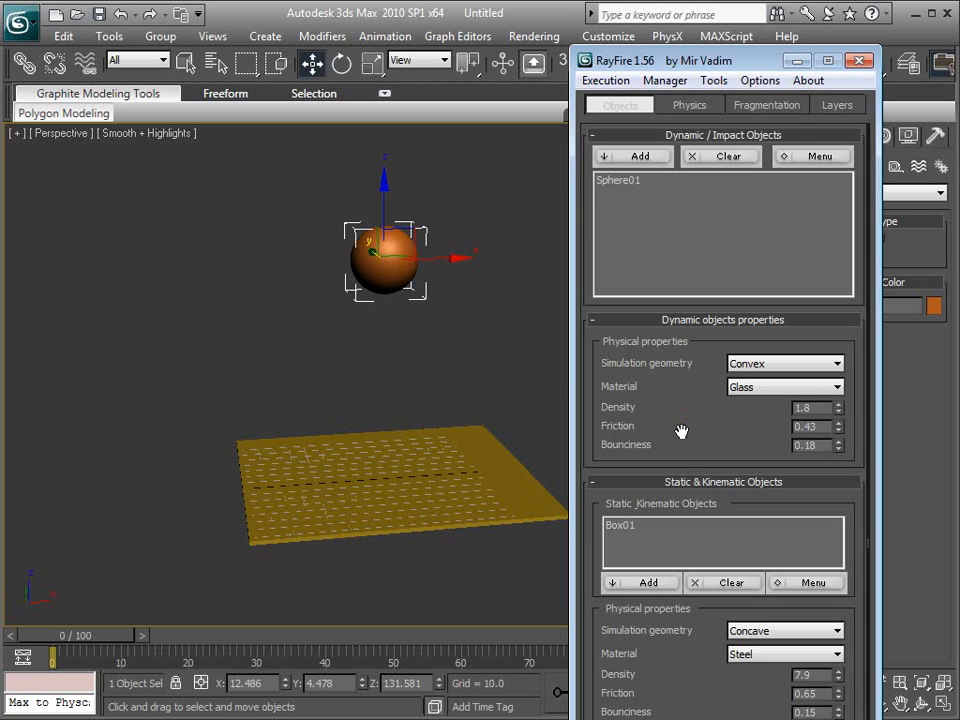
Enlarge the ground box to about 402 long and 442 wide, repositioning the RayFire floater around its parameters.
{"action": "left_click_drag", "start_coordinate": [670, 66], "coordinate": [692, 223]}
{"action": "left_click", "coordinate": [490, 445]}
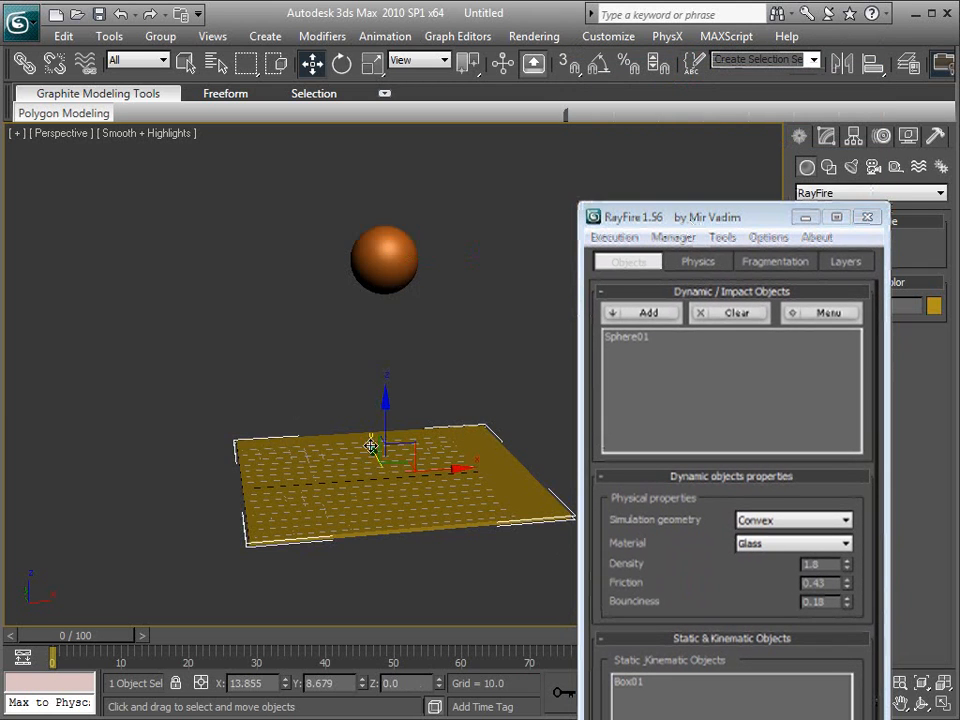
{"action": "left_click", "coordinate": [825, 139]}
{"action": "left_click_drag", "start_coordinate": [762, 217], "coordinate": [642, 185]}
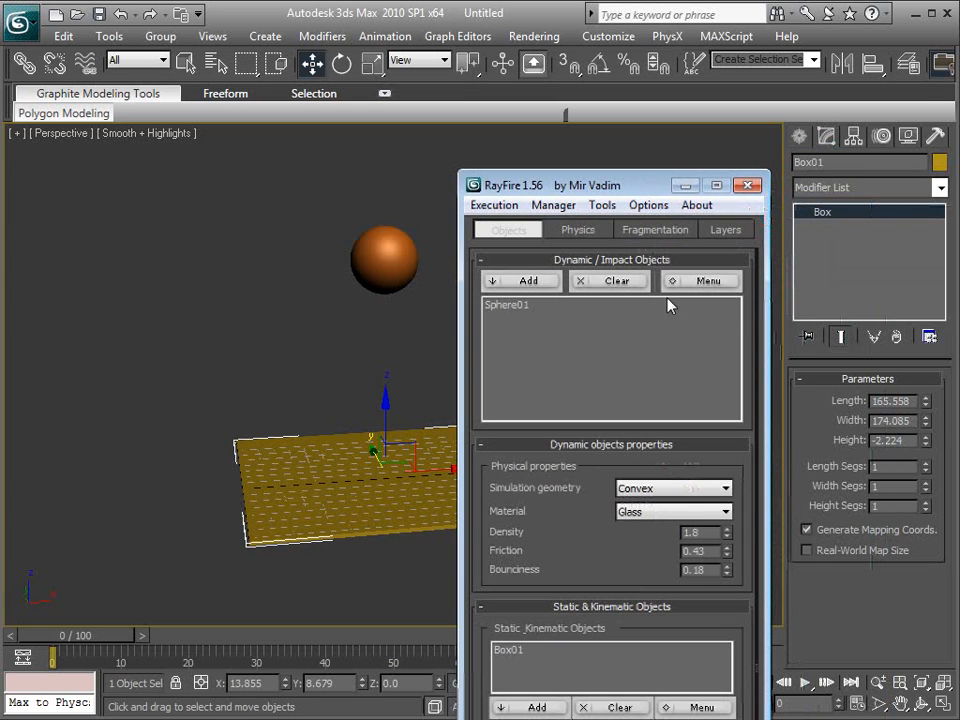
{"action": "left_click_drag", "start_coordinate": [925, 427], "coordinate": [926, 378]}
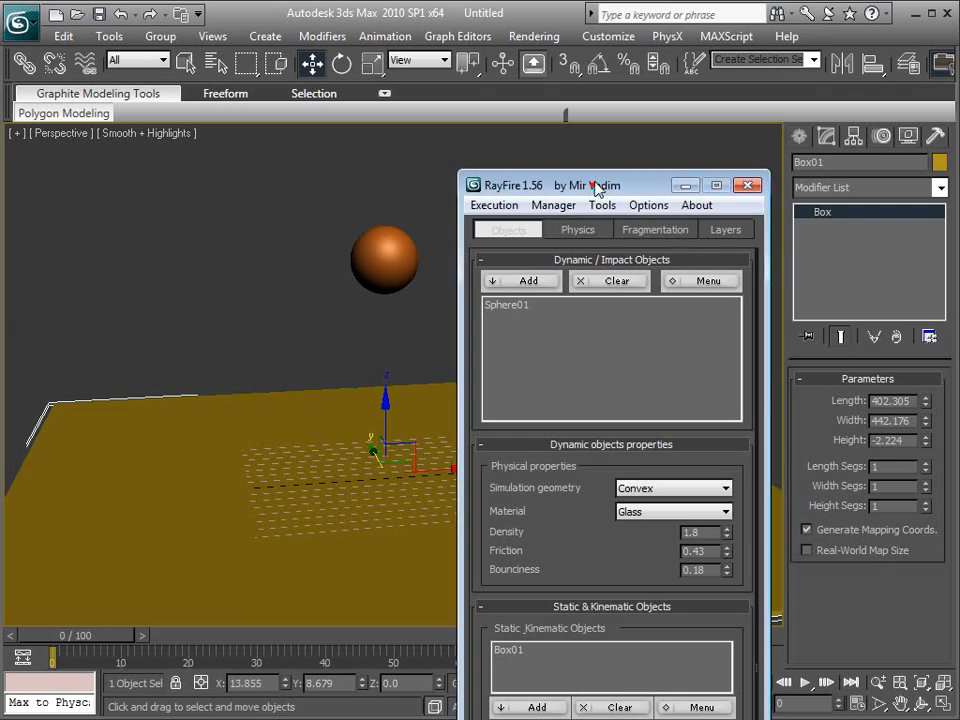
{"action": "left_click_drag", "start_coordinate": [596, 188], "coordinate": [731, 42]}
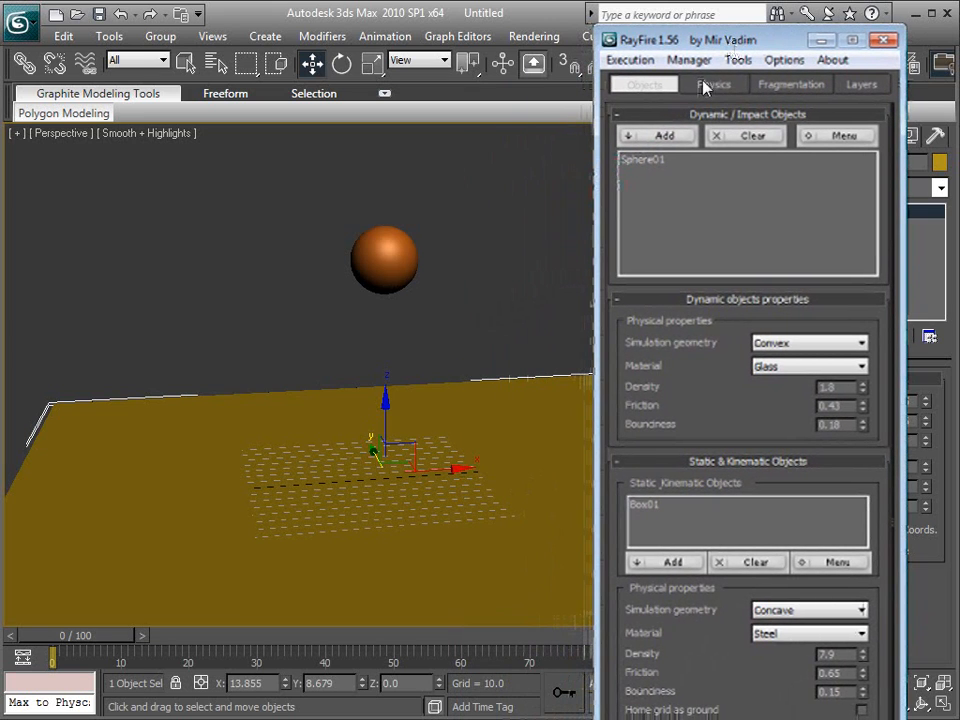
Review RayFire's PhysX options, simulation properties and demolition properties, including the Demolish geometry settings.
{"action": "left_click", "coordinate": [712, 85]}
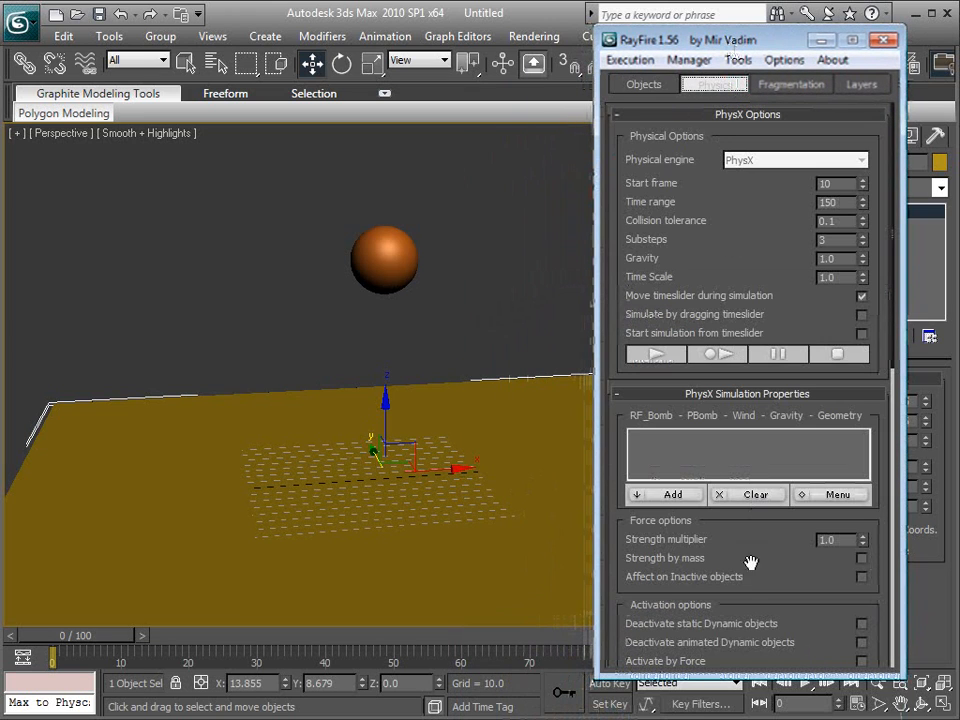
{"action": "left_click_drag", "start_coordinate": [776, 611], "coordinate": [731, 386]}
{"action": "left_click_drag", "start_coordinate": [754, 579], "coordinate": [733, 364]}
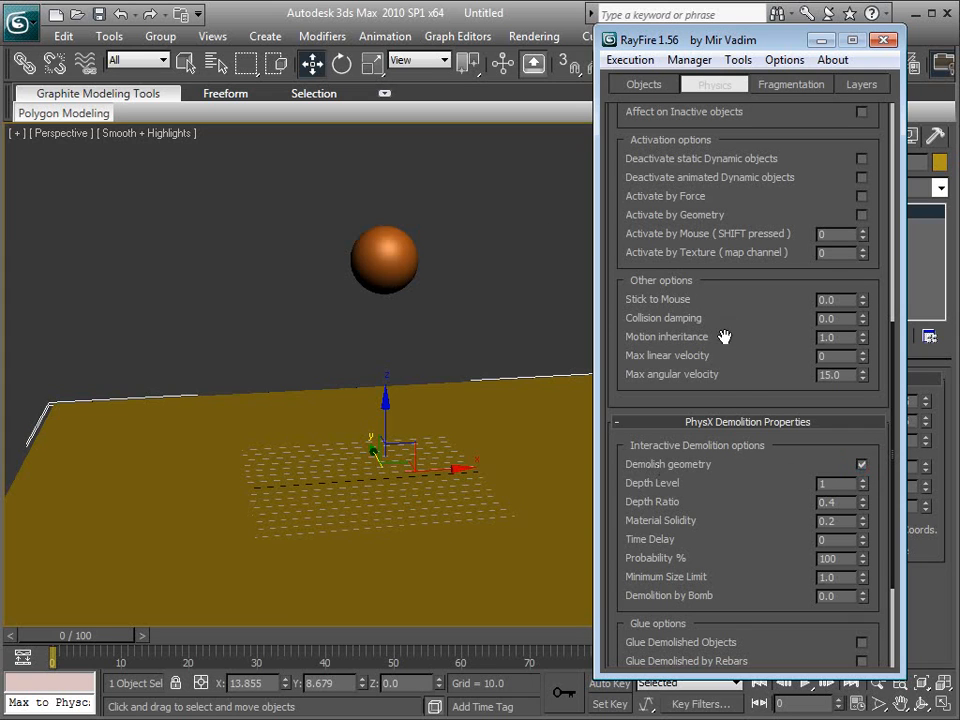
{"action": "left_click_drag", "start_coordinate": [724, 336], "coordinate": [718, 452]}
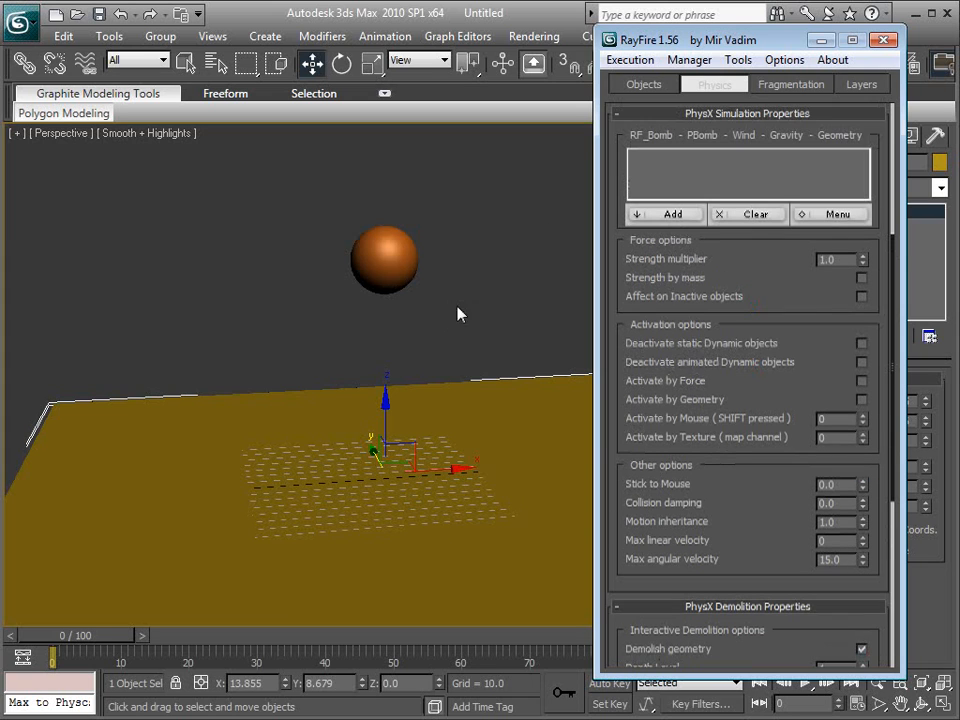
{"action": "left_click_drag", "start_coordinate": [813, 338], "coordinate": [811, 527]}
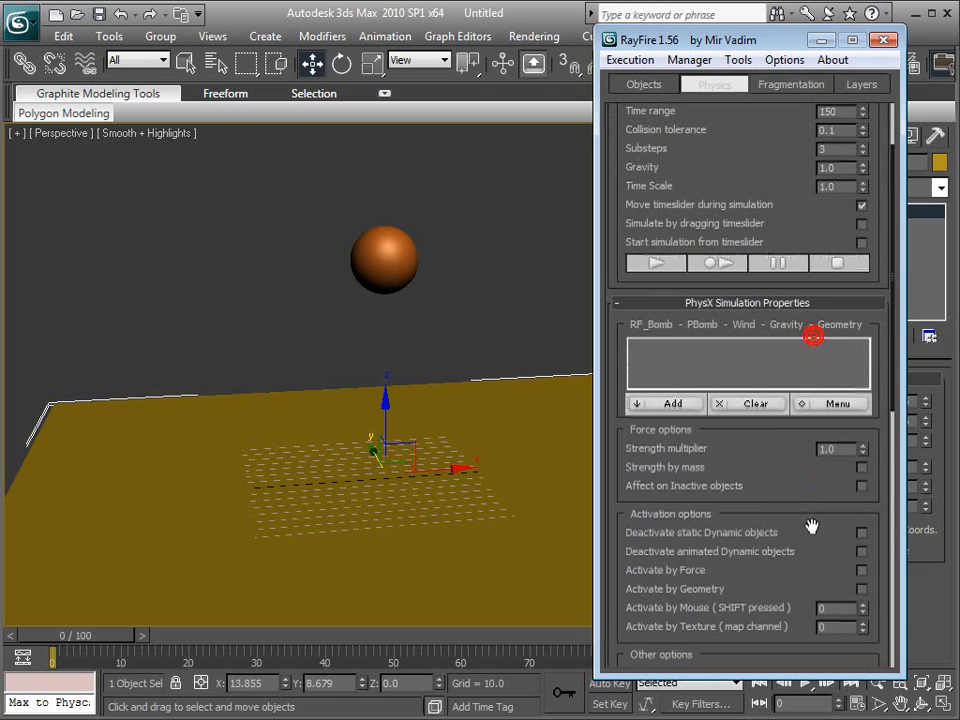
Set RayFire's fragmentation type to Voronoi - Uniform with 150 iterations.
{"action": "left_click", "coordinate": [787, 88]}
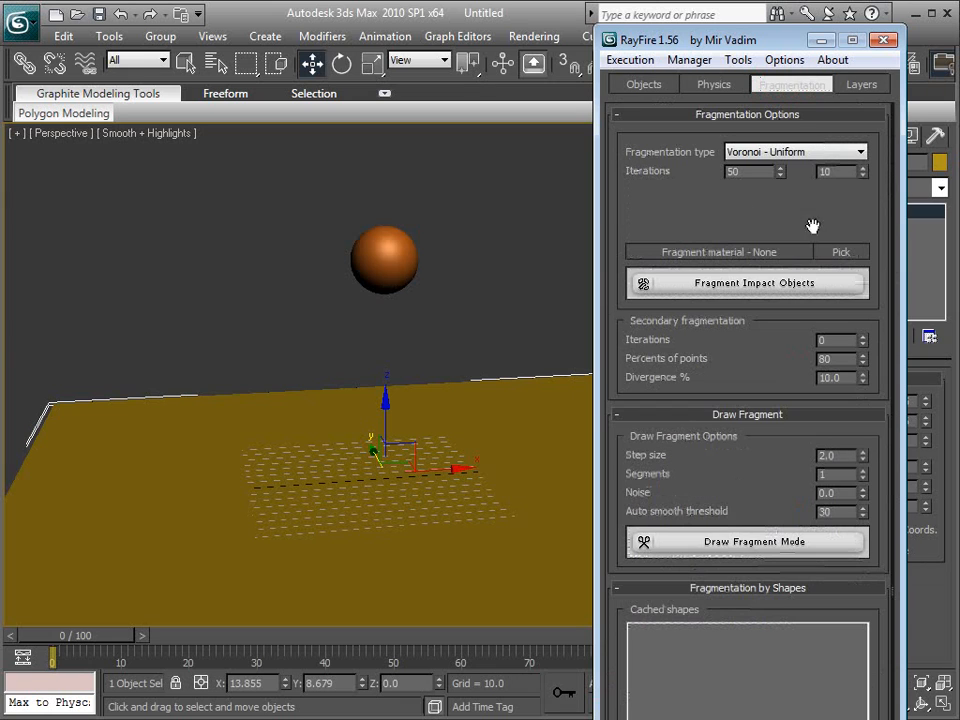
{"action": "left_click", "coordinate": [797, 155]}
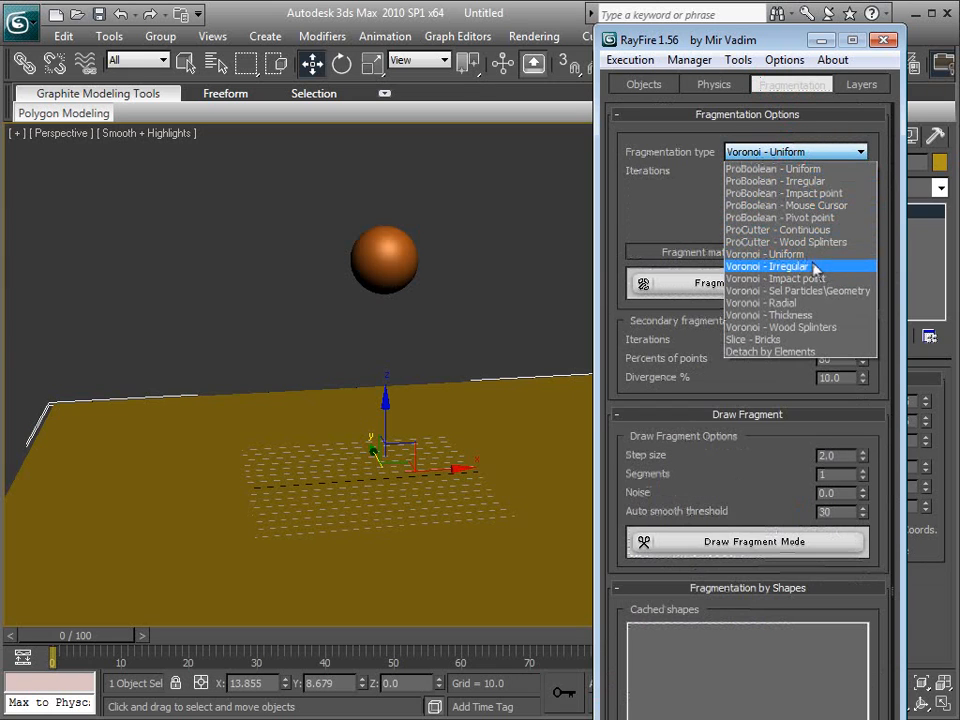
{"action": "left_click", "coordinate": [805, 254]}
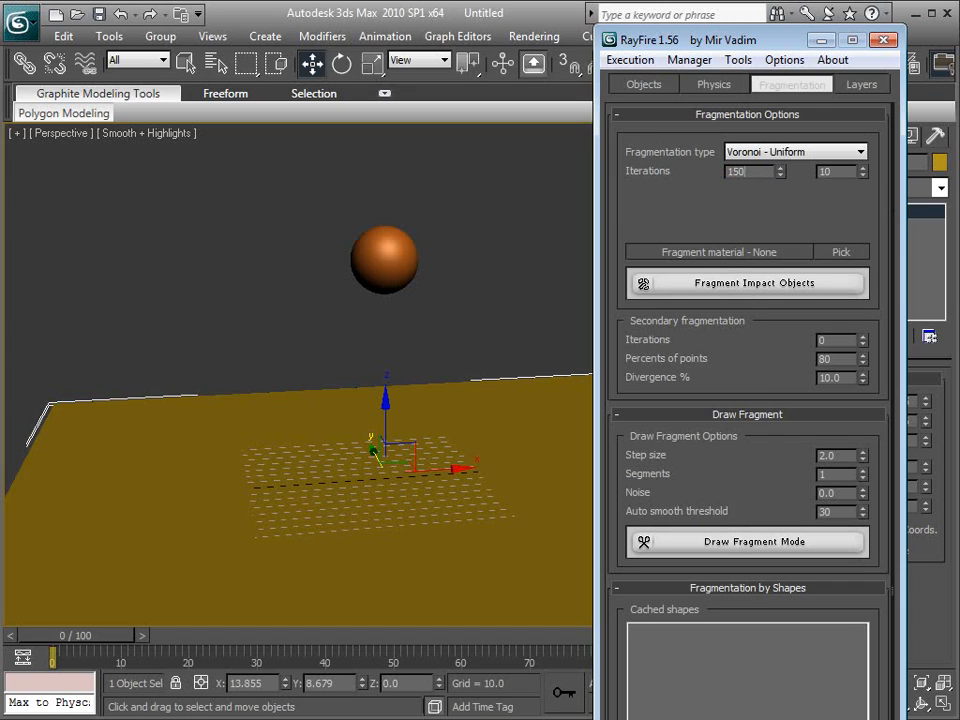
Bake the PhysX simulation of the sphere falling onto the box, and pause it once the fragments have scattered.
{"action": "left_click", "coordinate": [714, 85]}
{"action": "scroll", "coordinate": [739, 375], "scroll_direction": "up", "scroll_amount": 3}
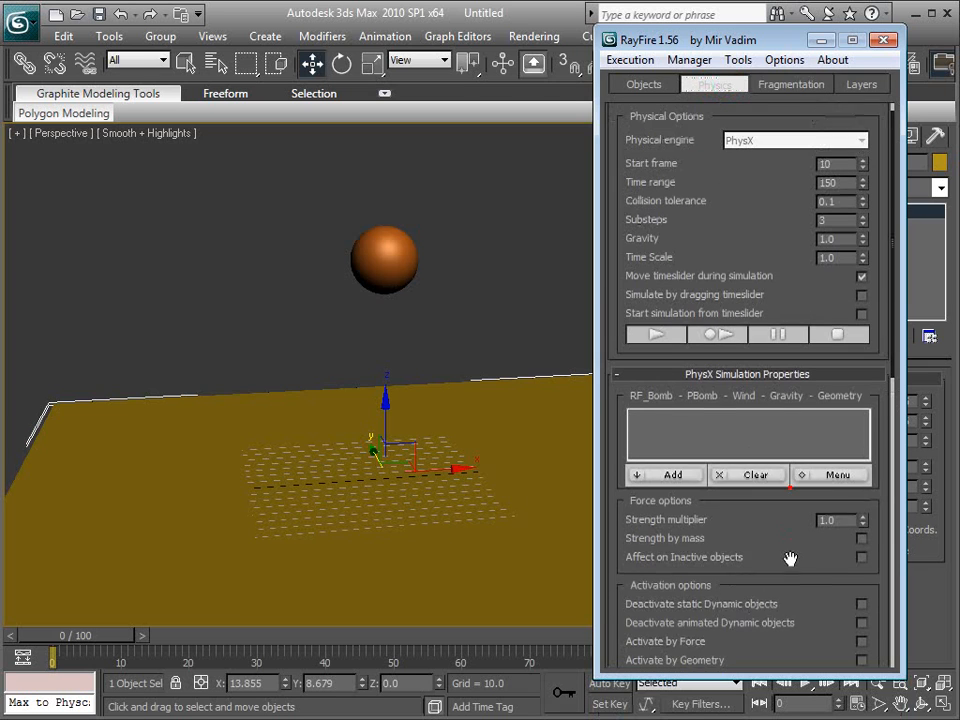
{"action": "left_click", "coordinate": [716, 355]}
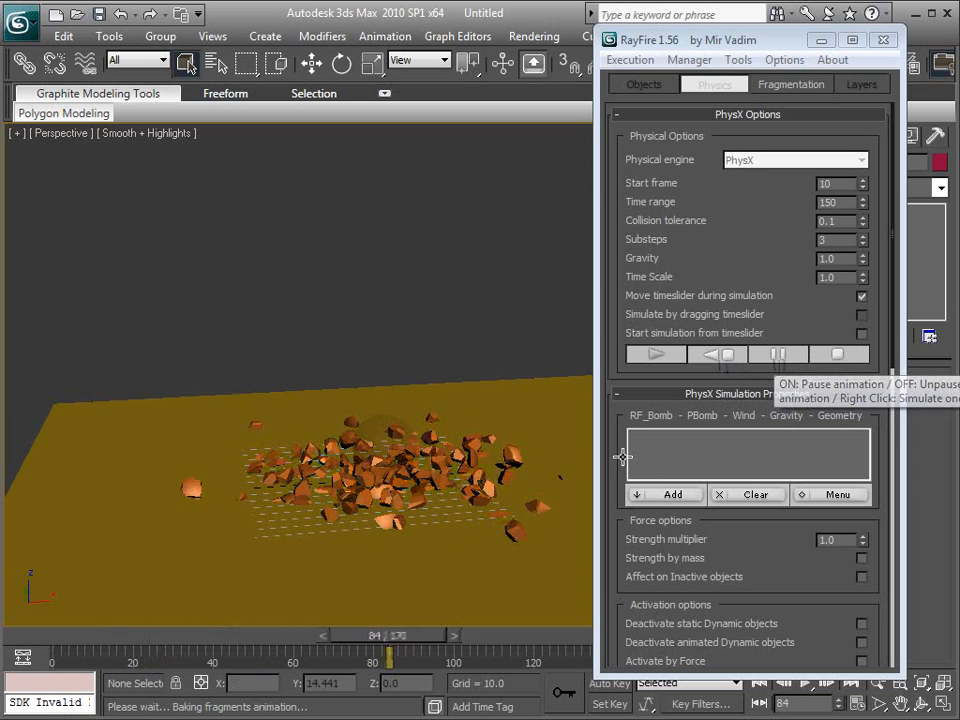
{"action": "left_click", "coordinate": [778, 355]}
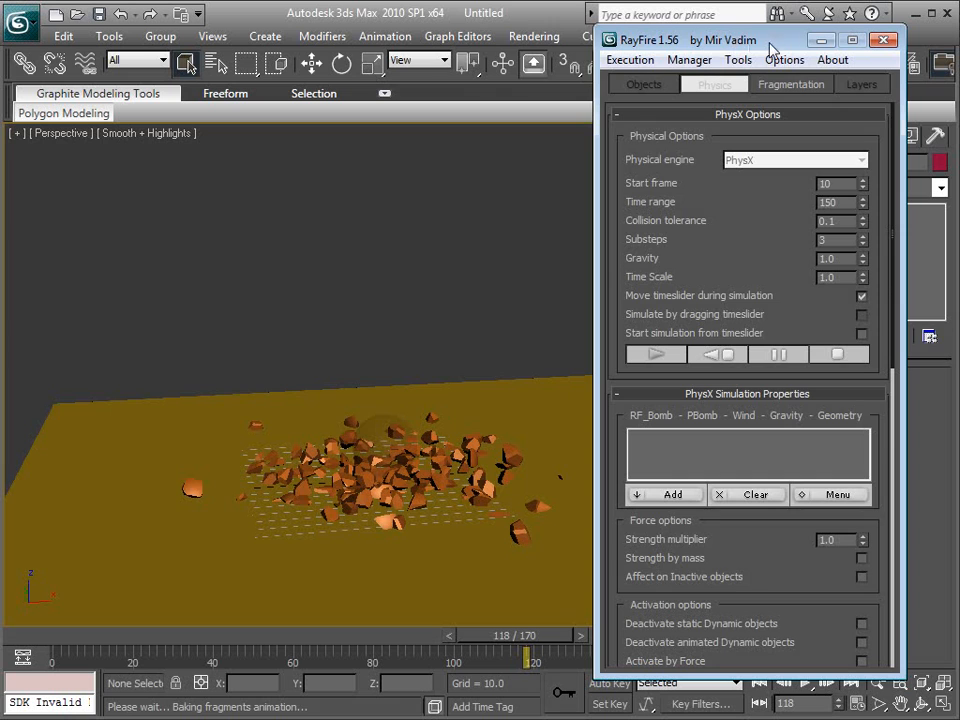
Move the RayFire floater out of the way, maximize the perspective view and scrub the baked animation to frame 30.
{"action": "left_click_drag", "start_coordinate": [660, 40], "coordinate": [959, 46]}
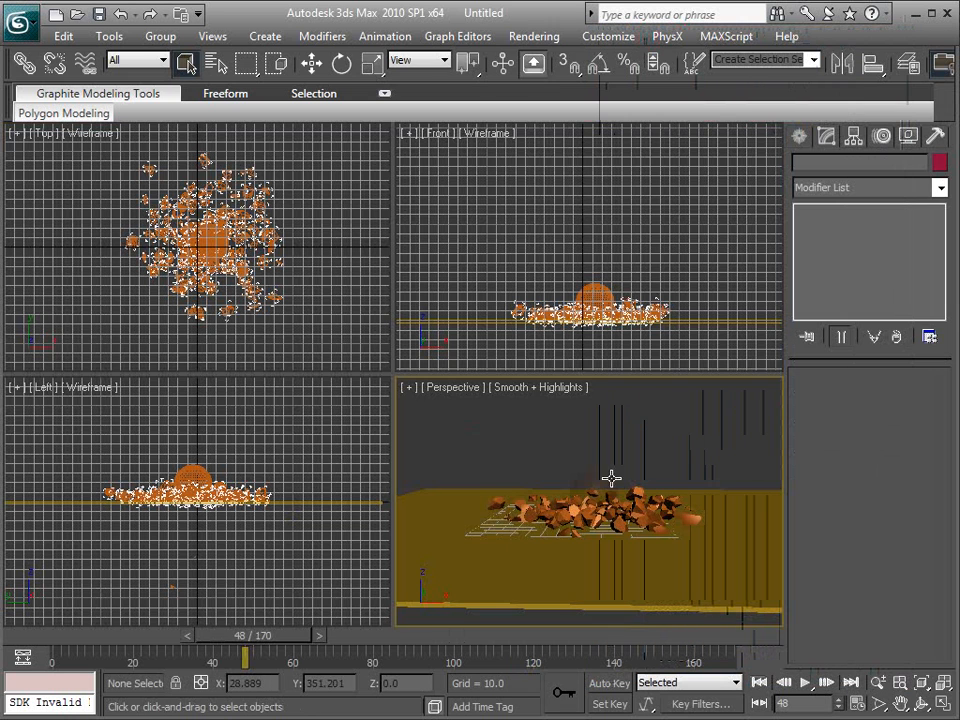
{"action": "left_click", "coordinate": [609, 430]}
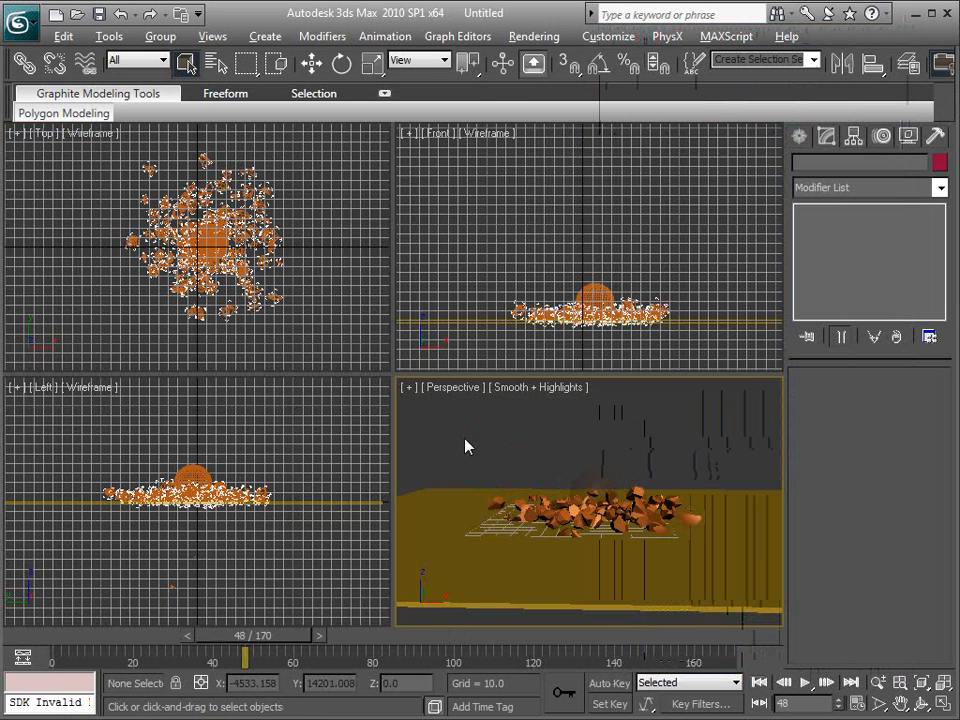
{"action": "key", "text": "alt+w"}
{"action": "middle_click_drag", "start_coordinate": [400, 440], "coordinate": [396, 447]}
{"action": "left_click_drag", "start_coordinate": [195, 635], "coordinate": [172, 655]}
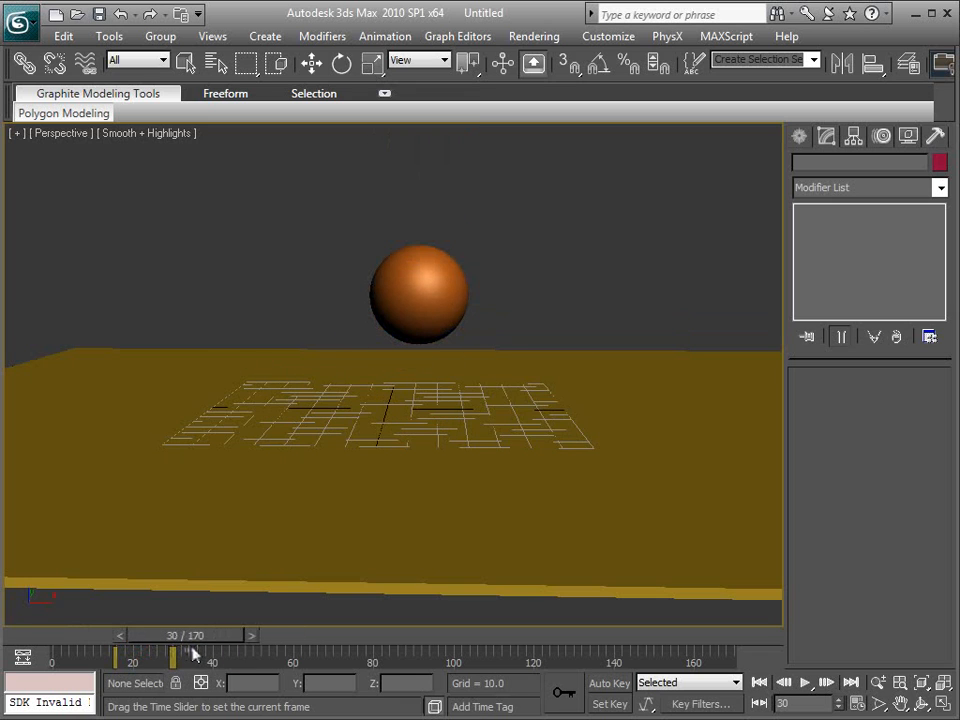
Examine the sphere's fragments up close and from a lower angle while scrubbing the baked animation through the impact.
{"action": "left_click", "coordinate": [461, 281]}
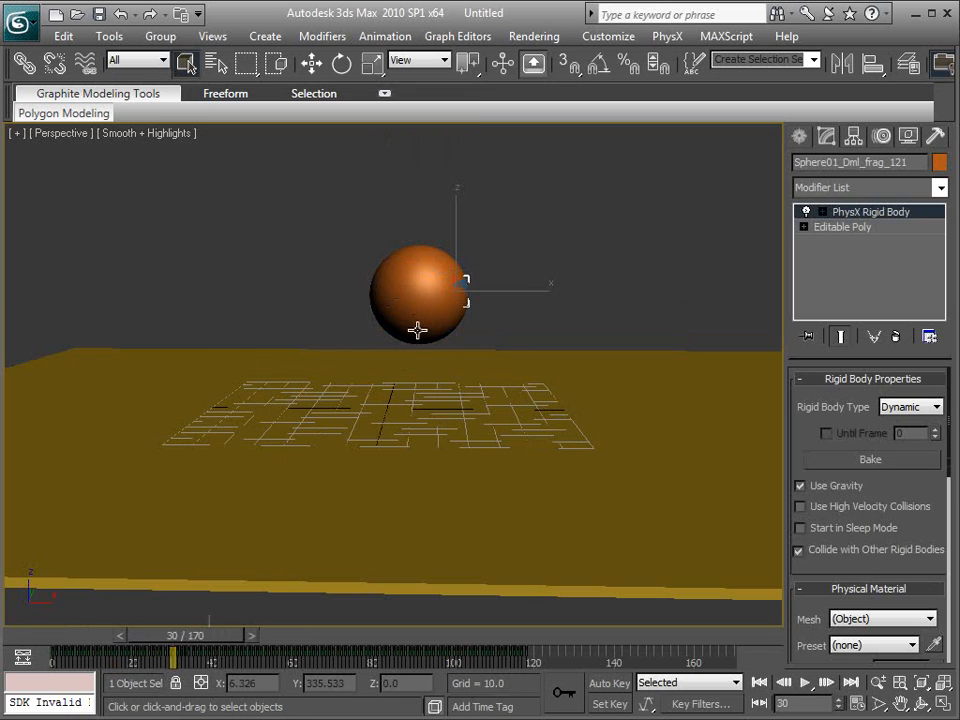
{"action": "left_click", "coordinate": [245, 618]}
{"action": "left_click_drag", "start_coordinate": [234, 636], "coordinate": [294, 640]}
{"action": "scroll", "coordinate": [409, 389], "scroll_direction": "up", "scroll_amount": 3}
{"action": "left_click", "coordinate": [426, 255]}
{"action": "left_click", "coordinate": [574, 224]}
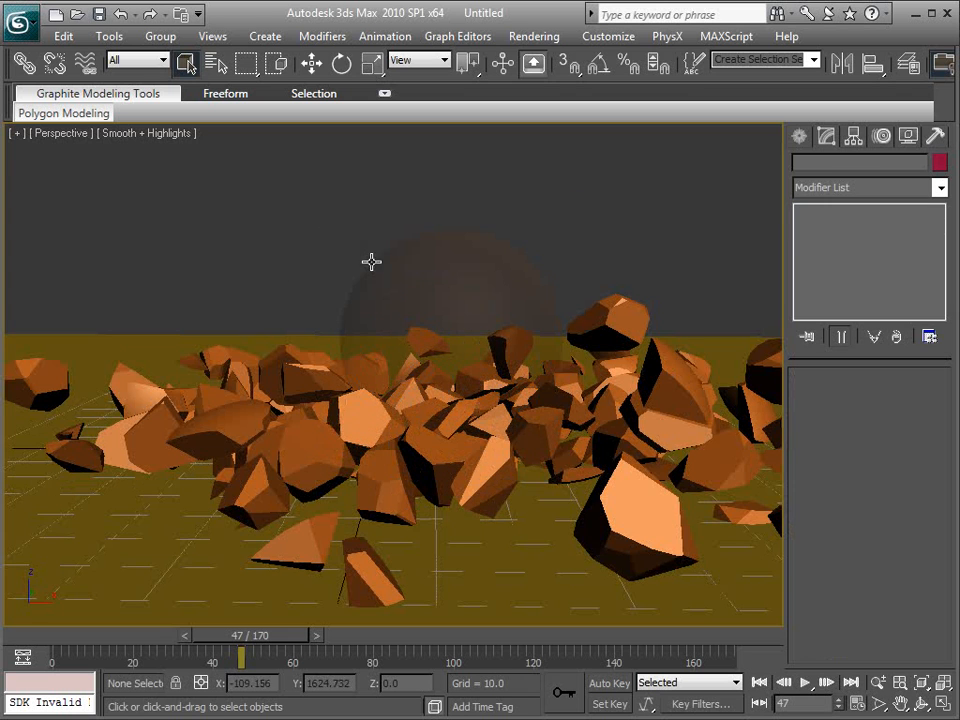
{"action": "left_click_drag", "start_coordinate": [133, 639], "coordinate": [199, 636]}
{"action": "scroll", "coordinate": [470, 300], "scroll_direction": "down", "scroll_amount": 3}
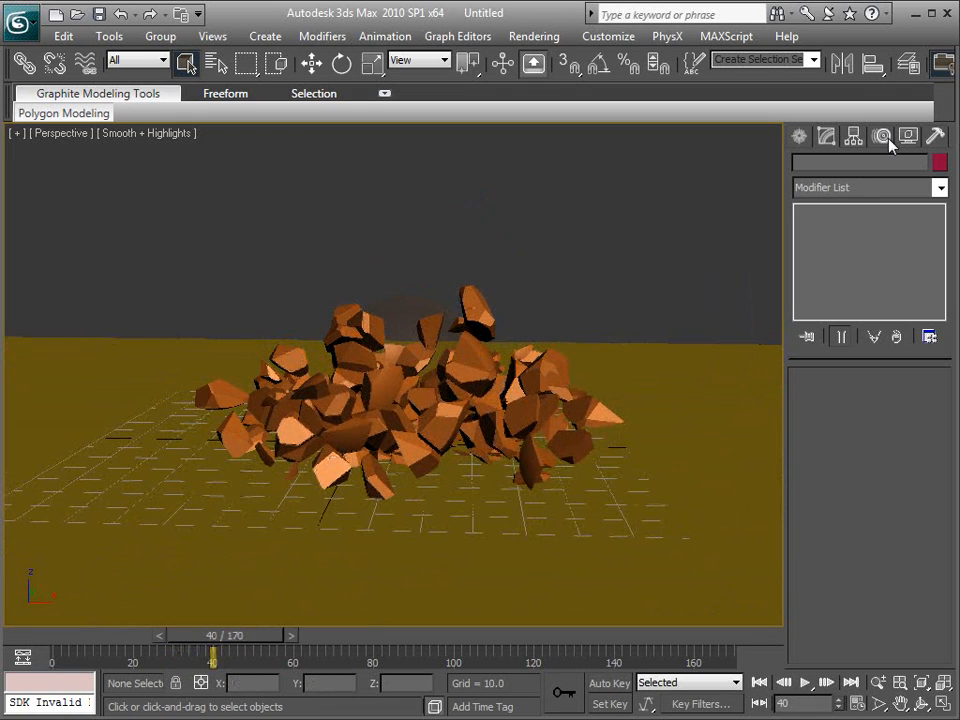
{"action": "middle_click_drag", "start_coordinate": [437, 392], "coordinate": [392, 439], "text": "alt"}
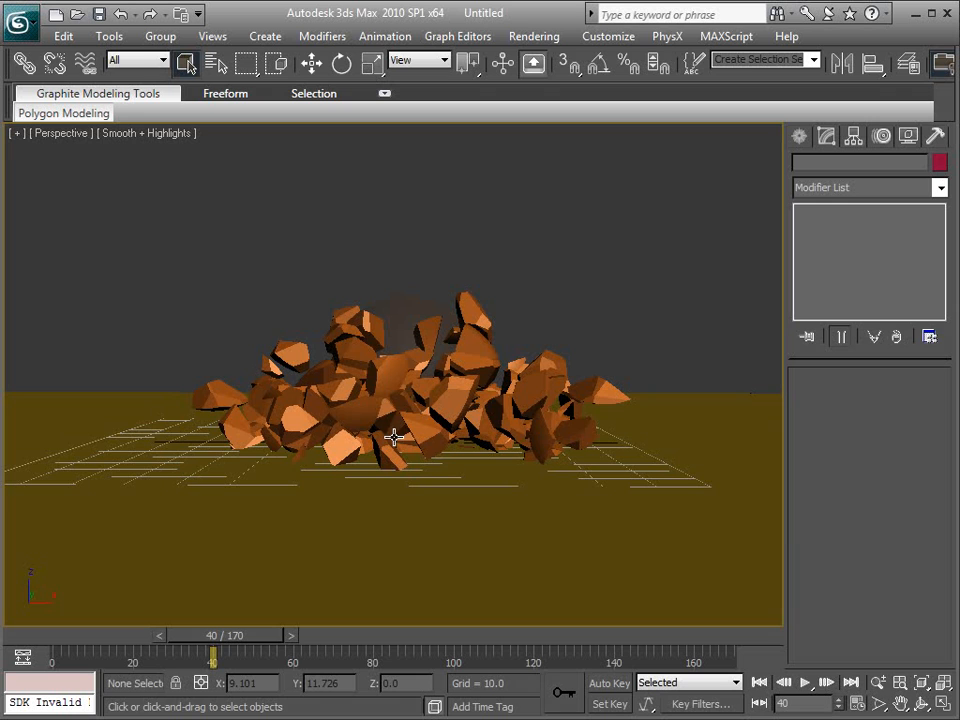
{"action": "middle_click_drag", "start_coordinate": [366, 397], "coordinate": [375, 387]}
{"action": "middle_click_drag", "start_coordinate": [391, 450], "coordinate": [401, 441]}
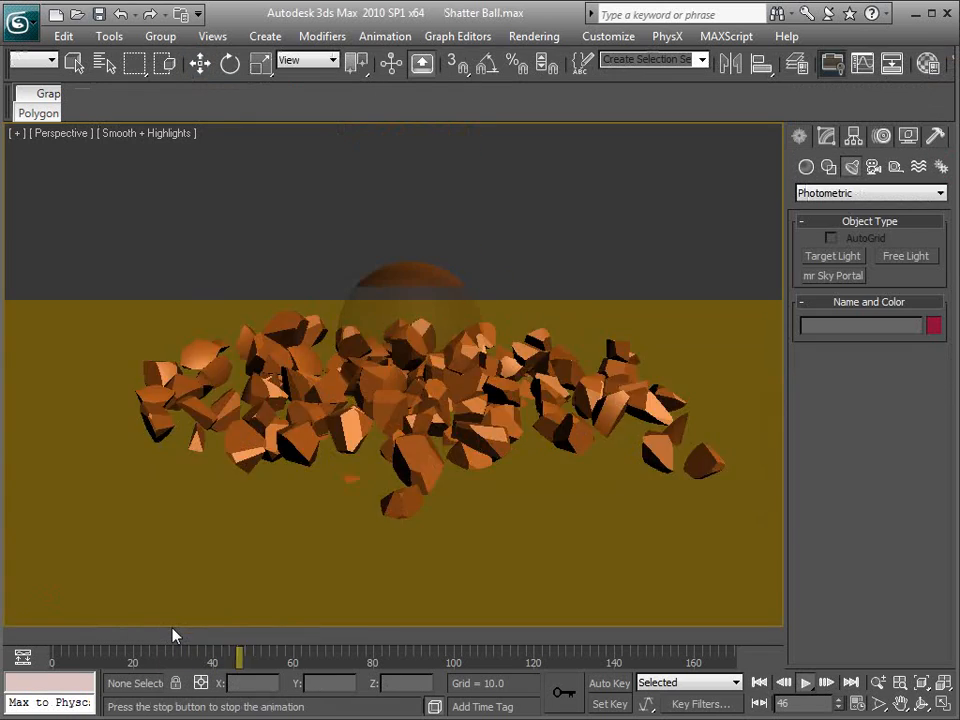
Play back the Shatter Ball animation and scrub through the moment of impact around frame 40.
{"action": "left_click_drag", "start_coordinate": [168, 638], "coordinate": [208, 640]}
{"action": "key", "text": "slash"}
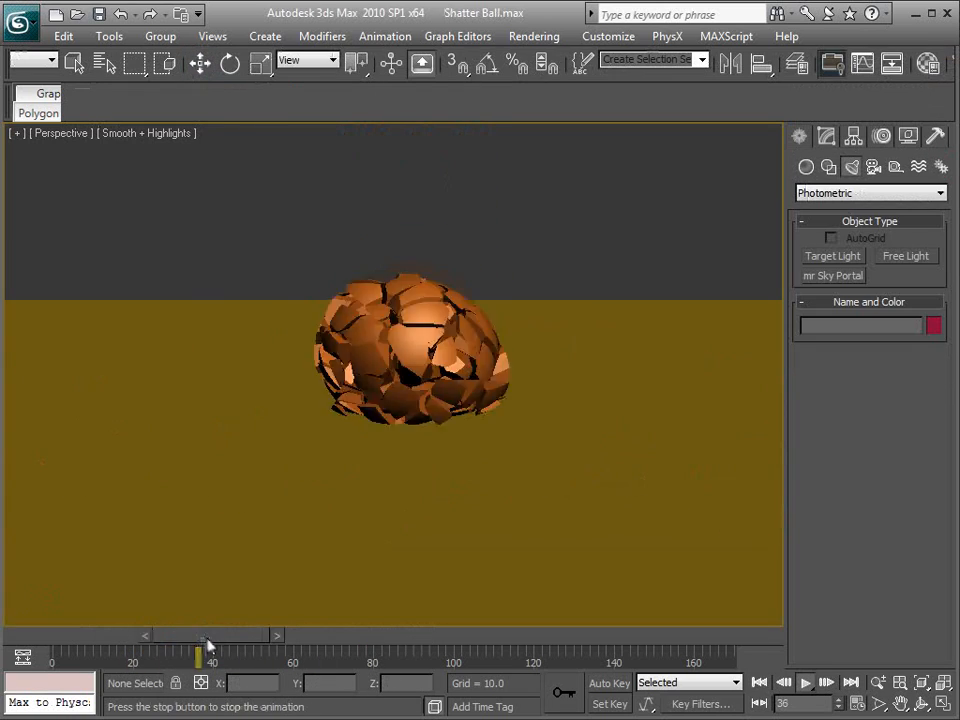
{"action": "key", "text": "slash"}
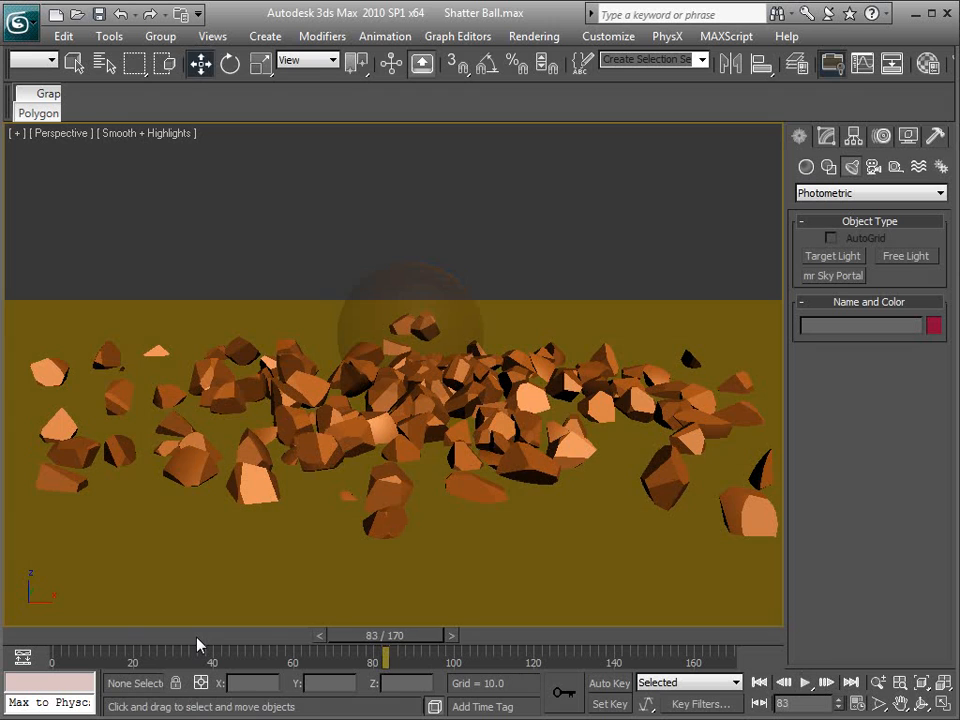
{"action": "left_click_drag", "start_coordinate": [198, 641], "coordinate": [222, 643]}
{"action": "key", "text": "w"}
{"action": "key", "text": "slash"}
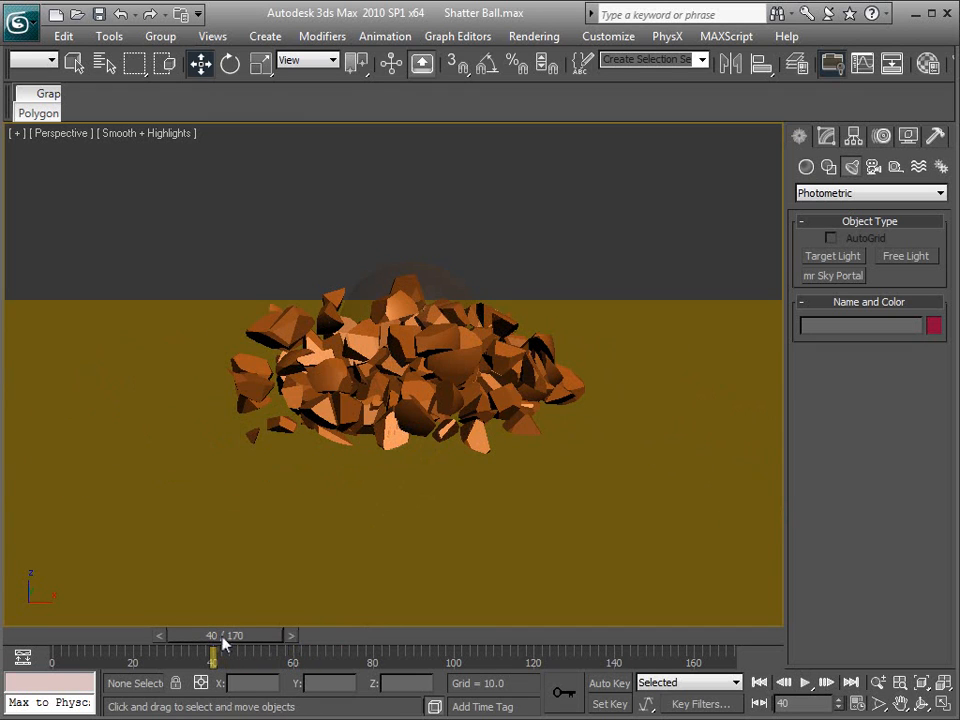
{"action": "mouse_move", "coordinate": [222, 645]}
{"action": "left_mouse_down"}
{"action": "mouse_move", "coordinate": [257, 641]}
{"action": "mouse_move", "coordinate": [216, 645]}
{"action": "left_mouse_up"}
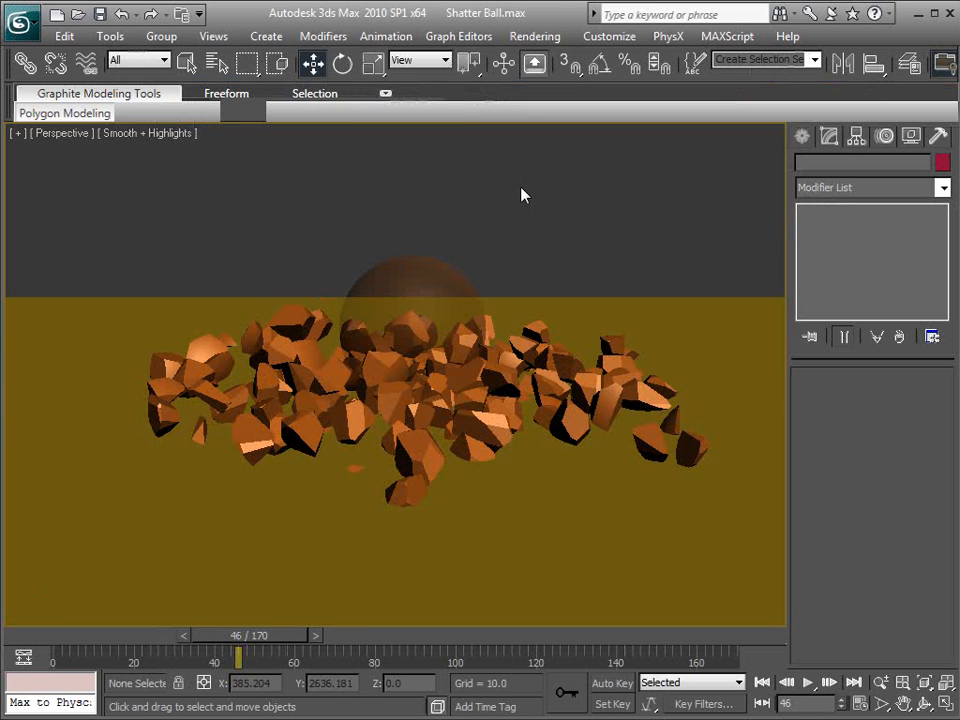
Open Particle View and create a Standard Flow particle system.
{"action": "key", "text": "6"}
{"action": "left_click_drag", "start_coordinate": [592, 114], "coordinate": [324, 85]}
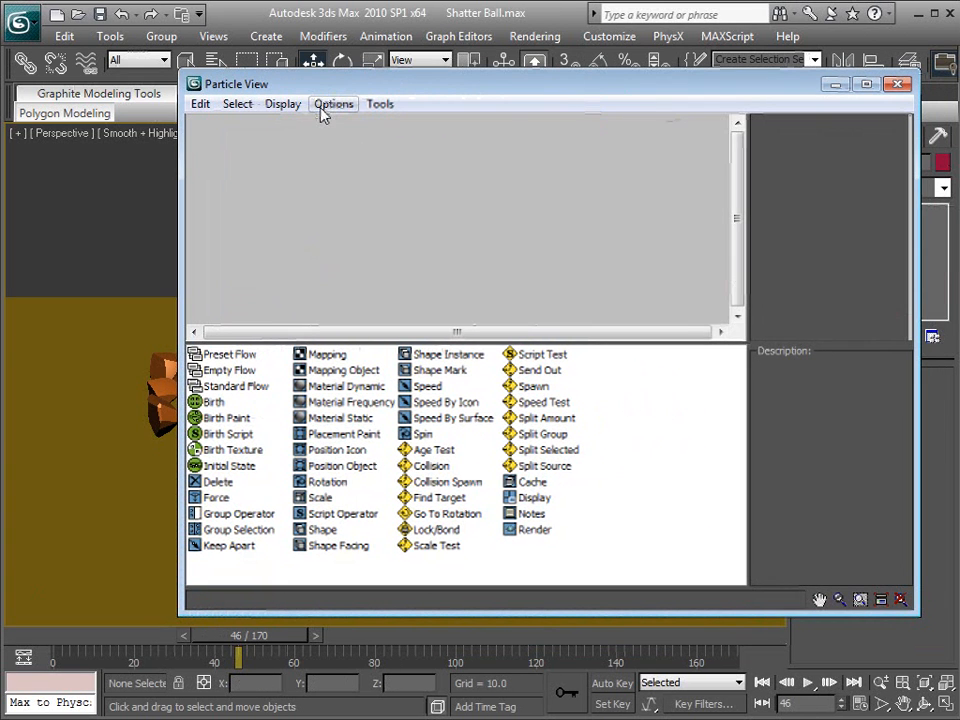
{"action": "right_click", "coordinate": [236, 176]}
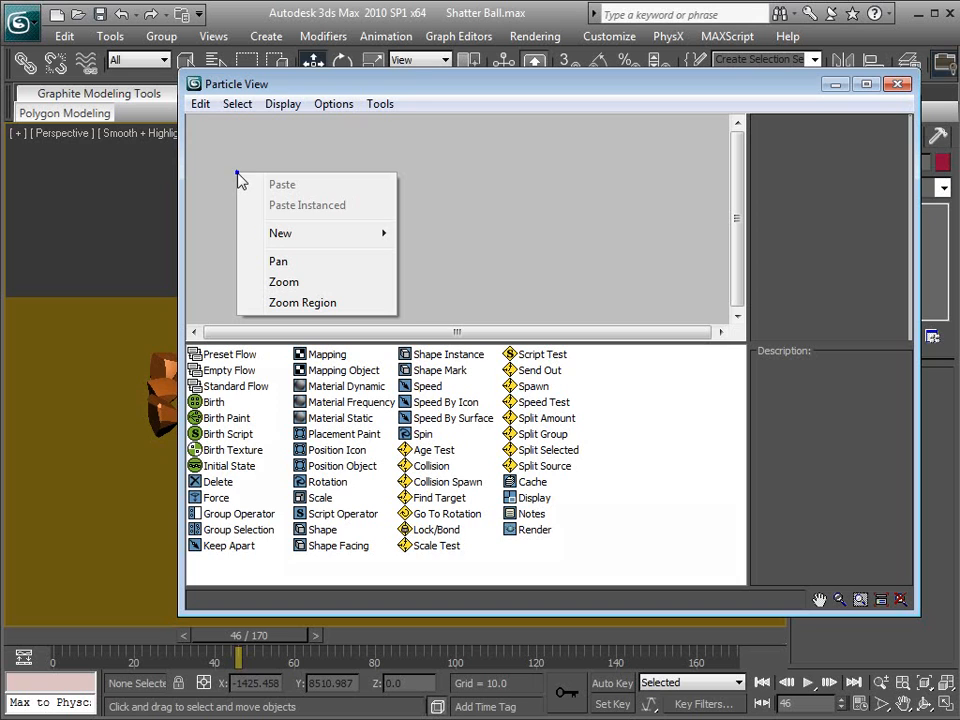
{"action": "left_click", "coordinate": [272, 237]}
{"action": "left_click", "coordinate": [474, 234]}
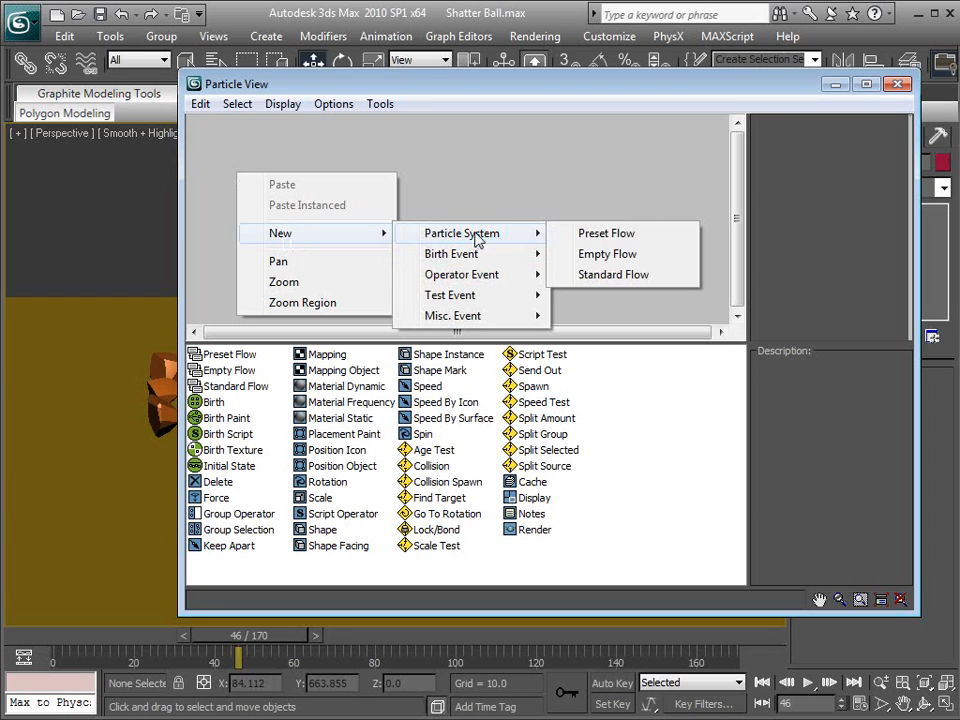
{"action": "left_click", "coordinate": [610, 274]}
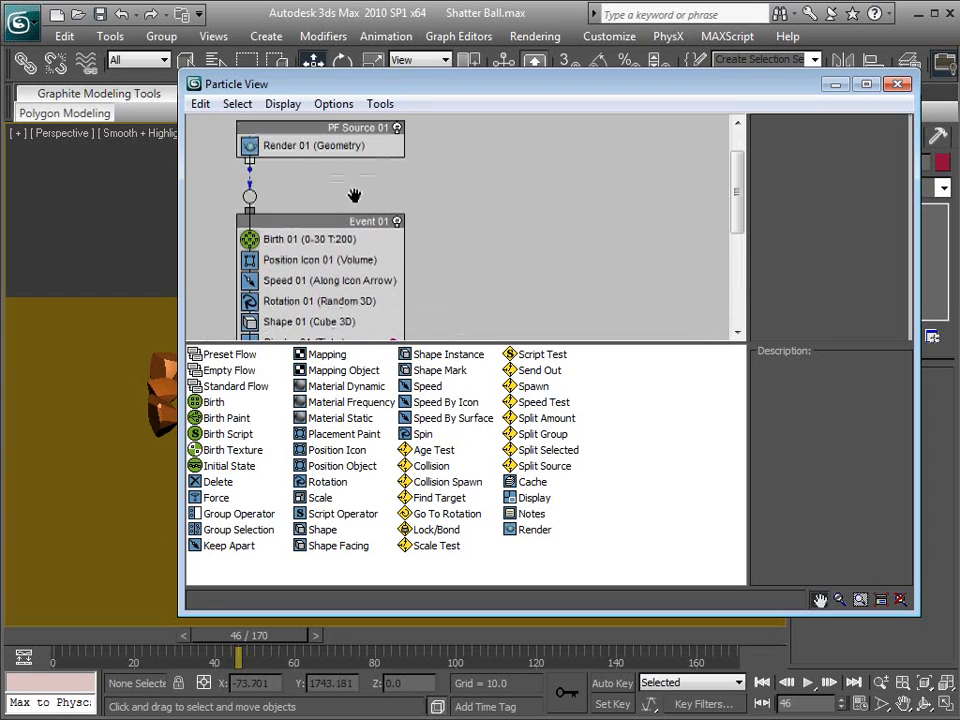
{"action": "middle_click_drag", "start_coordinate": [354, 196], "coordinate": [354, 213]}
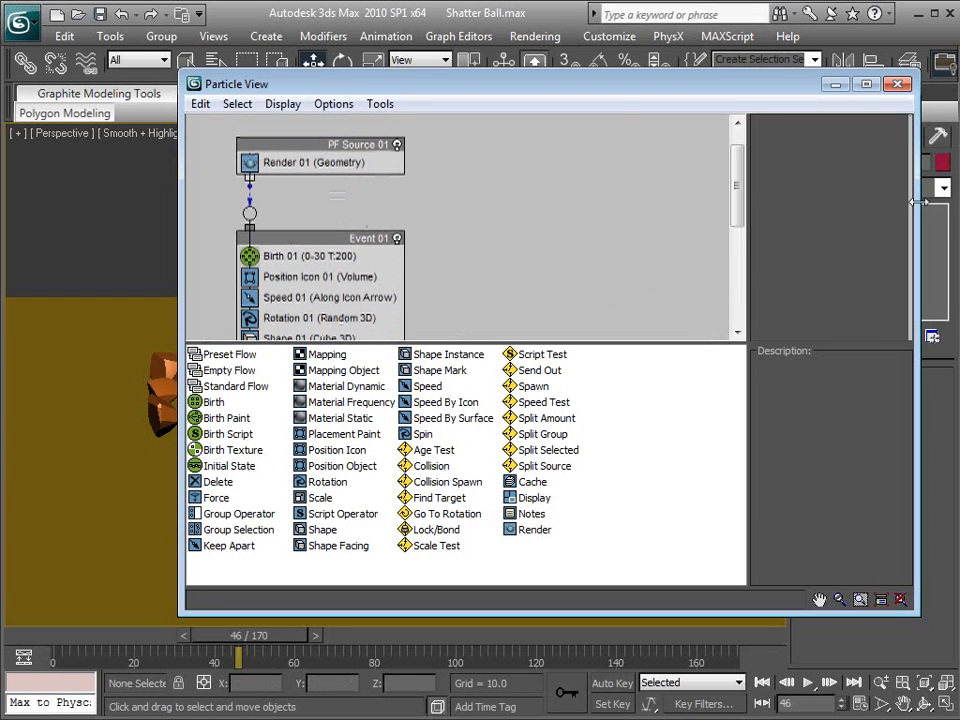
Narrow the Particle View window and replace Event 01's Position Icon operator with a Position Object operator.
{"action": "left_click_drag", "start_coordinate": [918, 202], "coordinate": [779, 202]}
{"action": "left_click_drag", "start_coordinate": [392, 85], "coordinate": [680, 124]}
{"action": "middle_click_drag", "start_coordinate": [602, 317], "coordinate": [604, 273]}
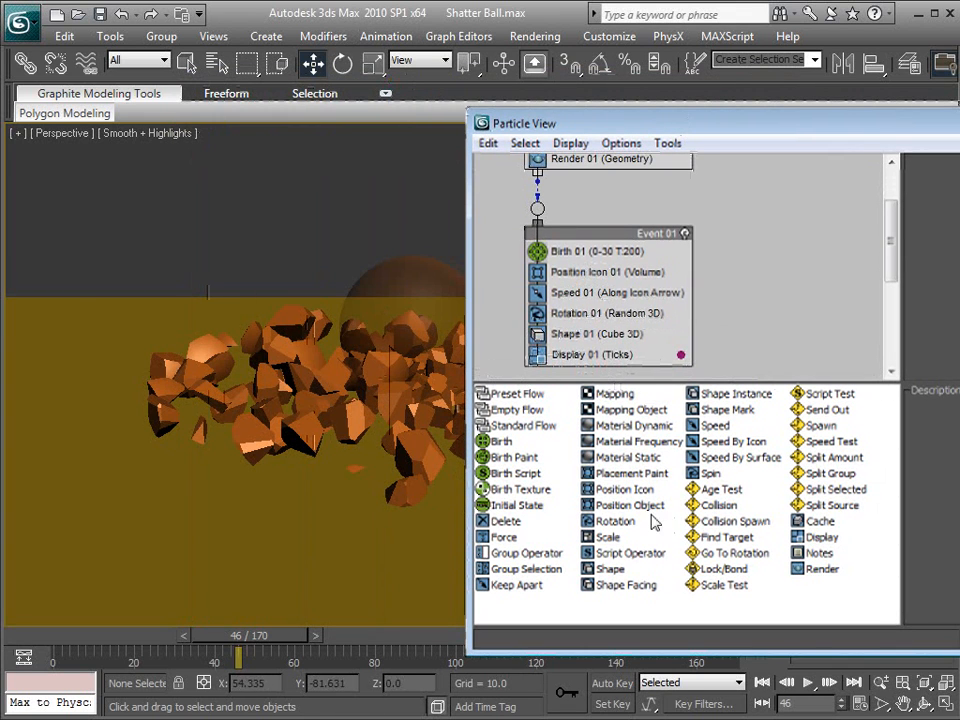
{"action": "left_click_drag", "start_coordinate": [622, 512], "coordinate": [596, 282]}
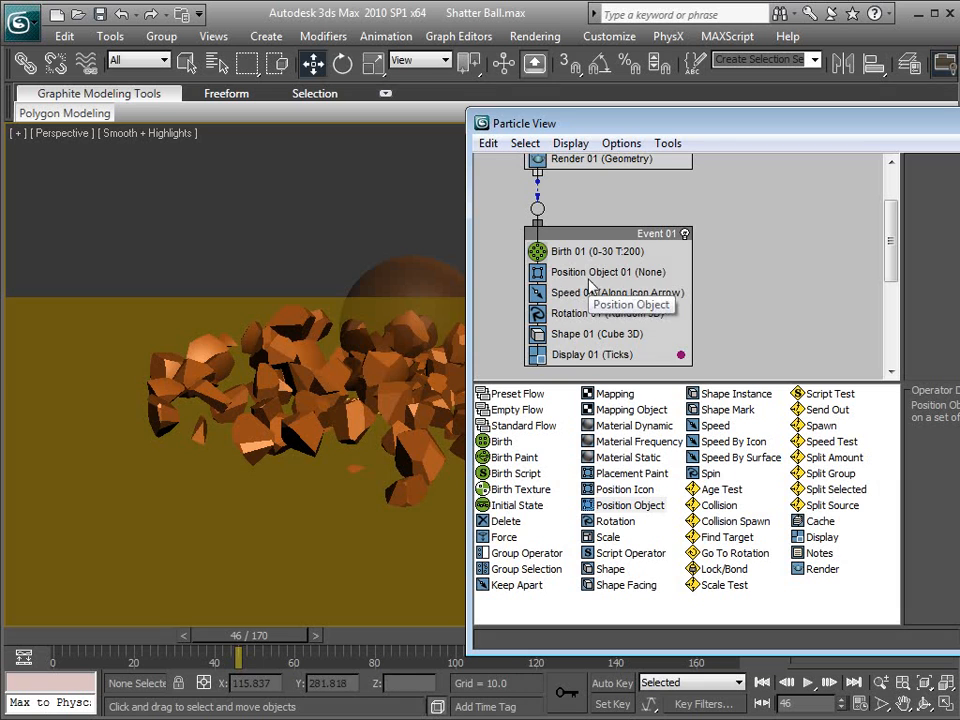
{"action": "left_click", "coordinate": [587, 278]}
{"action": "left_click_drag", "start_coordinate": [690, 125], "coordinate": [523, 103]}
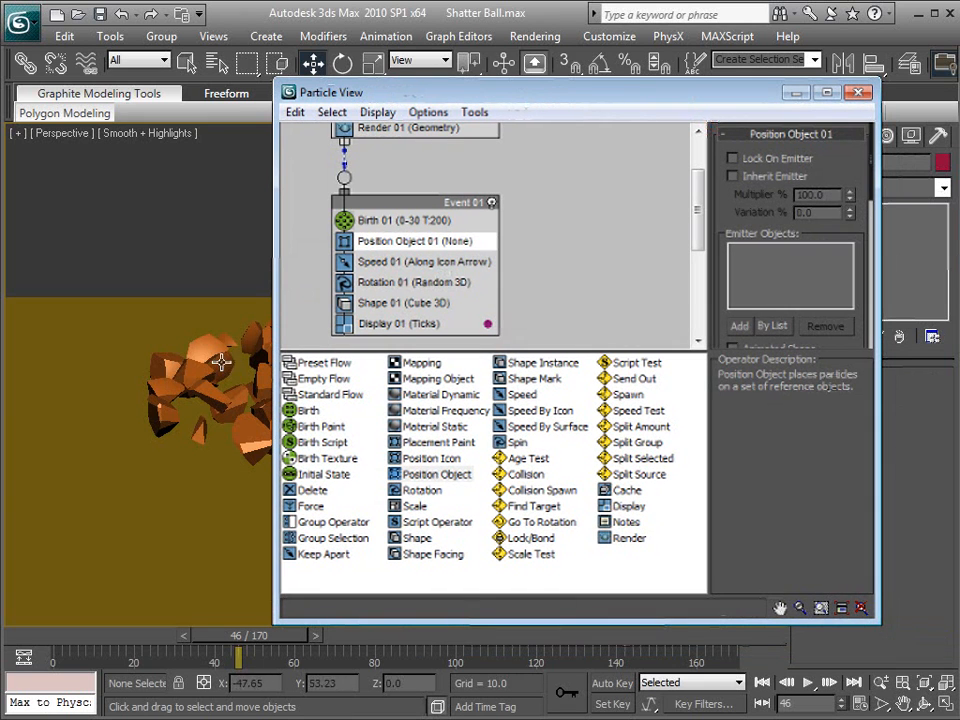
Add all the Sphere01_Dml_frag pieces as emitter objects of Position Object 01 and enable Lock On Emitter.
{"action": "scroll", "coordinate": [724, 262], "scroll_direction": "down", "scroll_amount": 3}
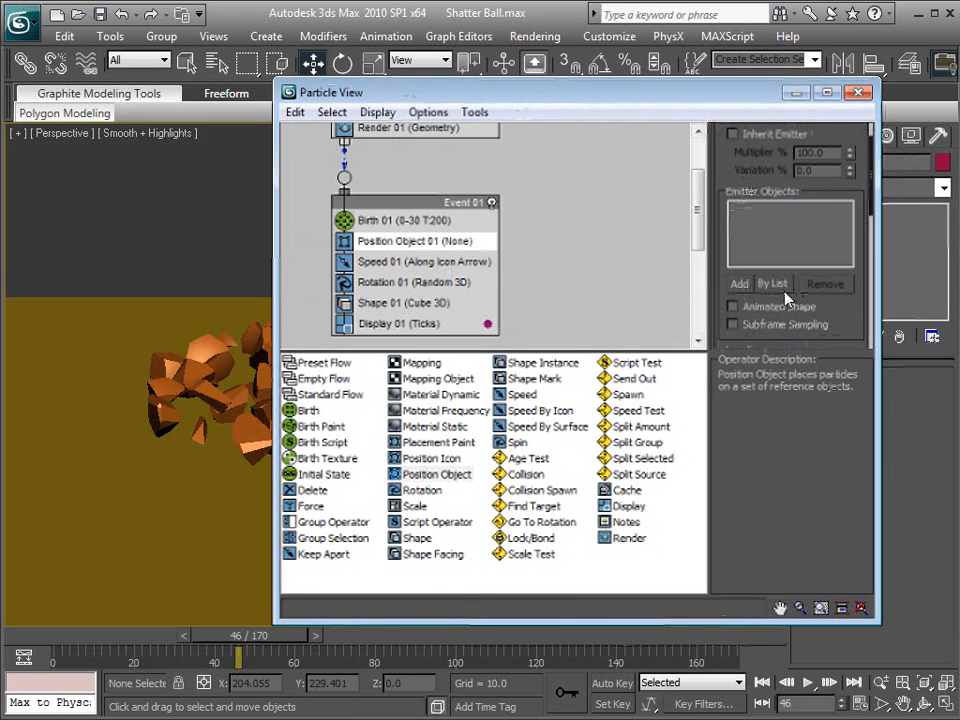
{"action": "left_click", "coordinate": [776, 289]}
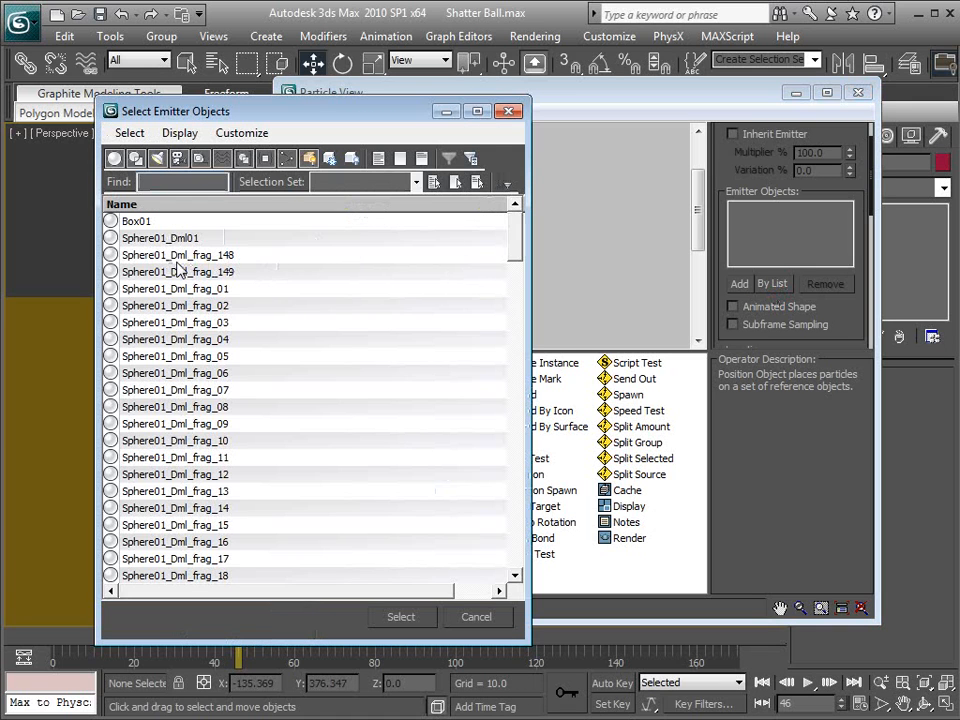
{"action": "left_click", "coordinate": [225, 256]}
{"action": "left_click_drag", "start_coordinate": [522, 242], "coordinate": [519, 568]}
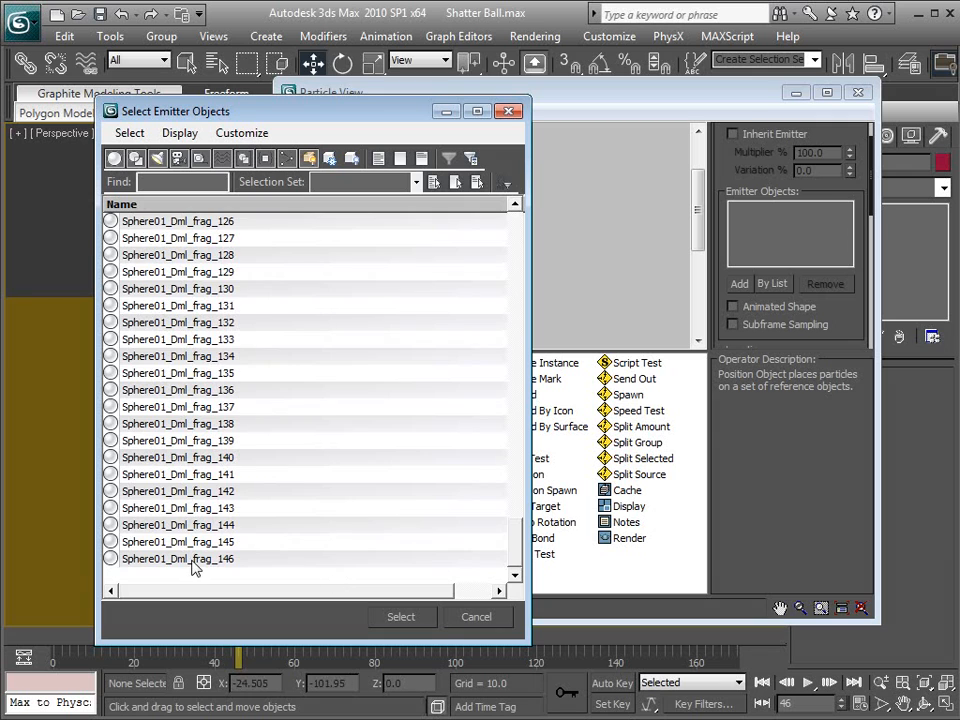
{"action": "key", "text": "ctrl+a"}
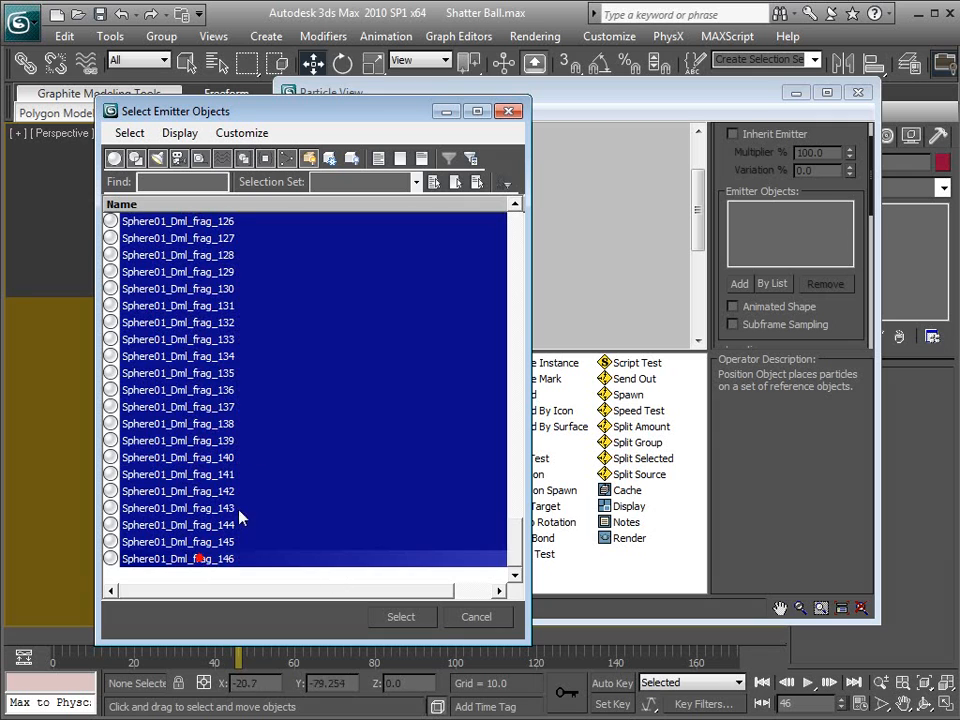
{"action": "left_click", "coordinate": [403, 618]}
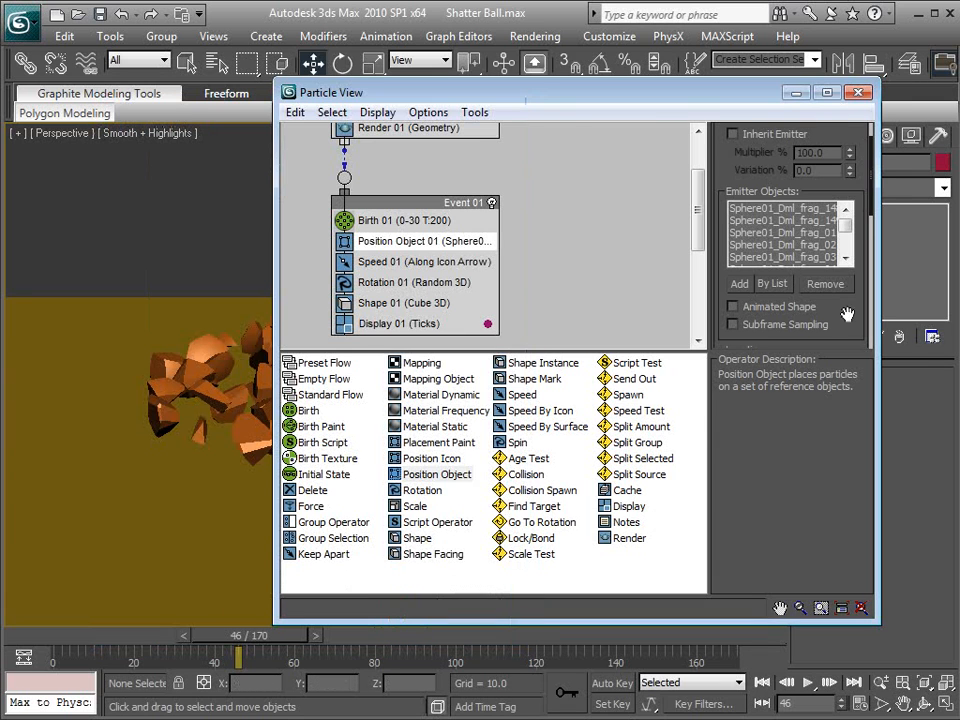
{"action": "scroll", "coordinate": [851, 172], "scroll_direction": "up", "scroll_amount": 1}
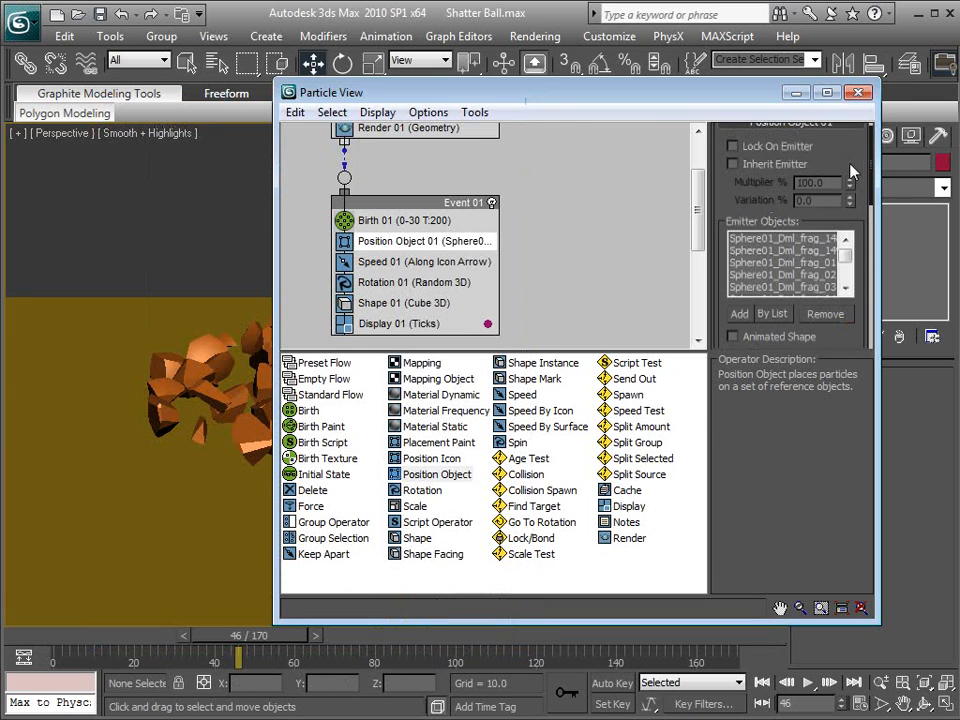
{"action": "left_click", "coordinate": [733, 147]}
{"action": "left_click_drag", "start_coordinate": [450, 95], "coordinate": [616, 101]}
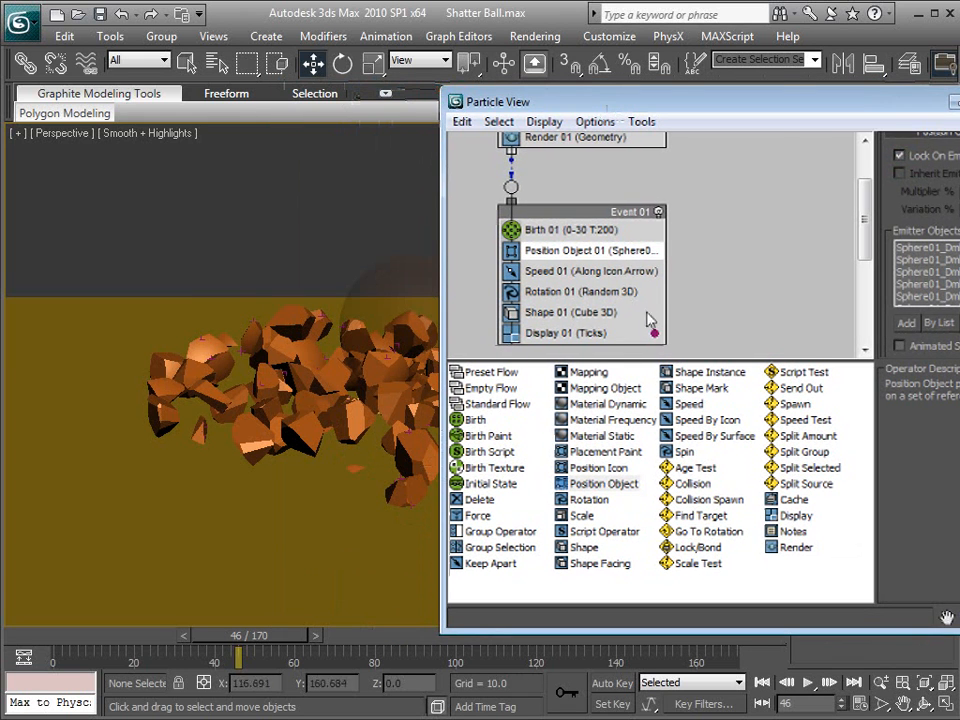
Change the particle display colour of Display 01 to bright yellow.
{"action": "left_click", "coordinate": [654, 333]}
{"action": "left_click_drag", "start_coordinate": [700, 177], "coordinate": [612, 178]}
{"action": "left_click_drag", "start_coordinate": [679, 210], "coordinate": [717, 210]}
{"action": "left_click_drag", "start_coordinate": [709, 138], "coordinate": [702, 138]}
{"action": "left_click", "coordinate": [688, 274]}
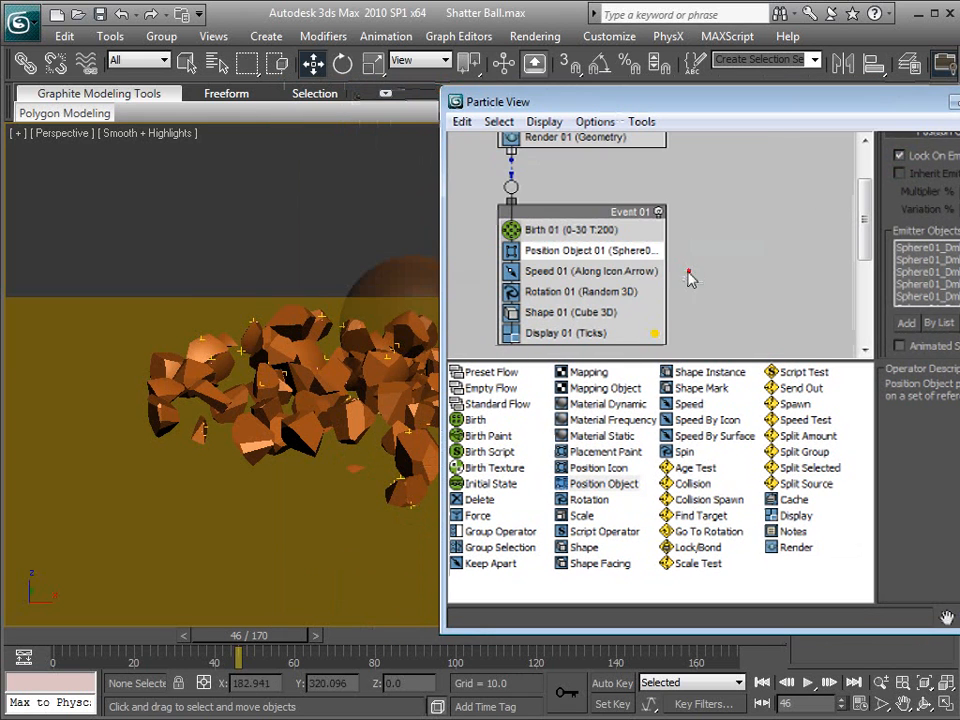
{"action": "mouse_move", "coordinate": [261, 637]}
{"action": "left_mouse_down"}
{"action": "mouse_move", "coordinate": [230, 638]}
{"action": "mouse_move", "coordinate": [262, 637]}
{"action": "left_mouse_up"}
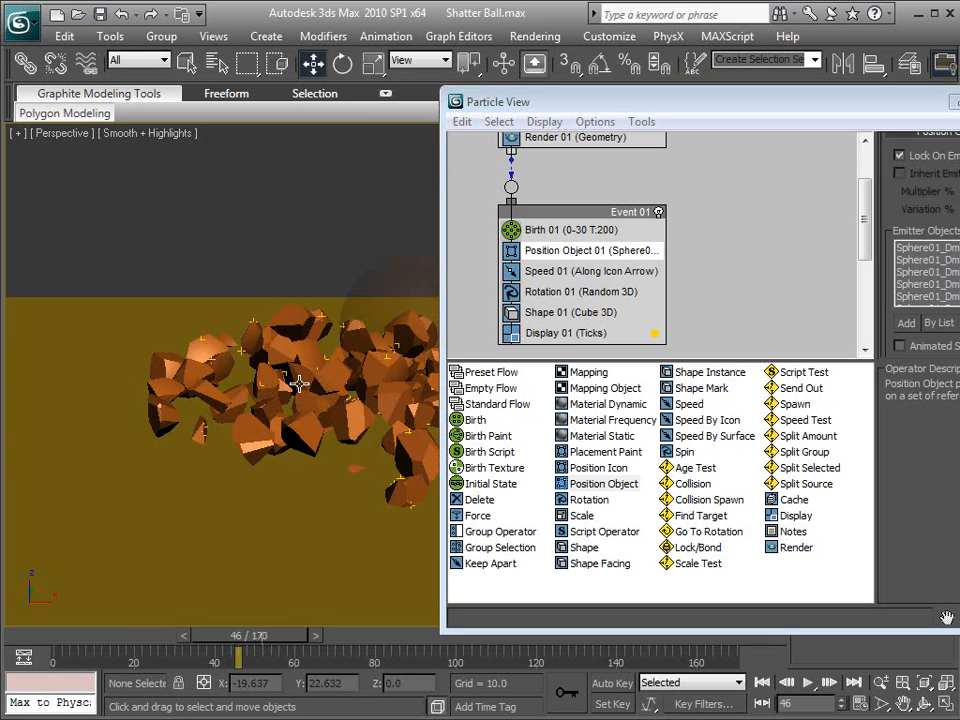
Set the Birth 01 operator to stop emitting at frame 1 with an amount of 500 particles.
{"action": "left_click", "coordinate": [552, 230]}
{"action": "left_click_drag", "start_coordinate": [670, 110], "coordinate": [551, 109]}
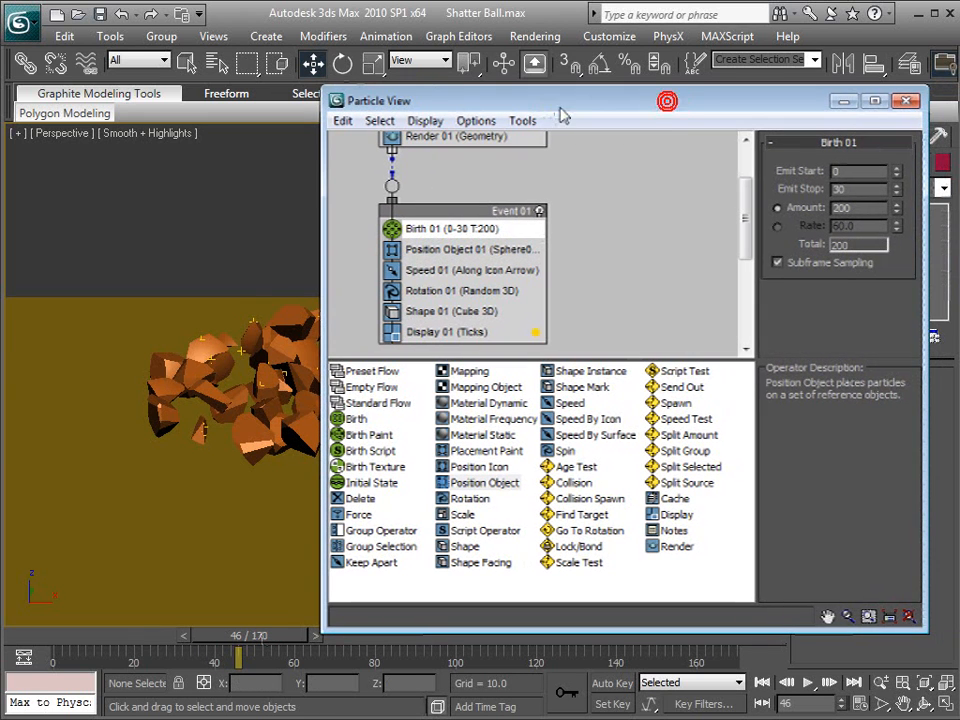
{"action": "type", "text": "1"}
{"action": "left_click", "coordinate": [870, 209]}
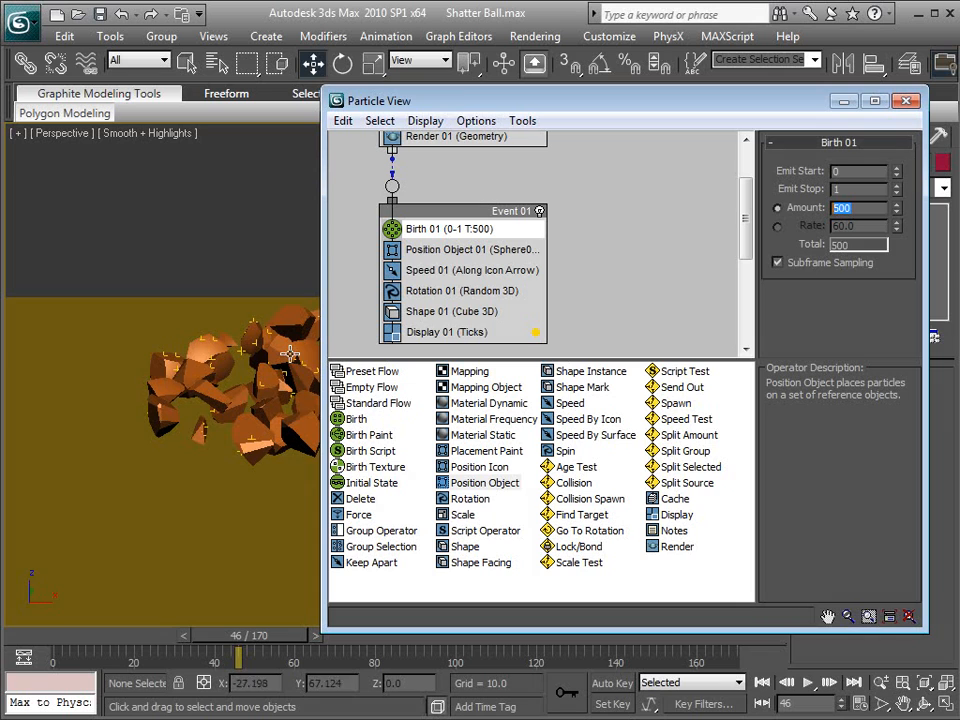
Delete the Speed, Rotation and Shape operators from Event 01.
{"action": "middle_click_drag", "start_coordinate": [562, 273], "coordinate": [564, 243]}
{"action": "left_click", "coordinate": [444, 241]}
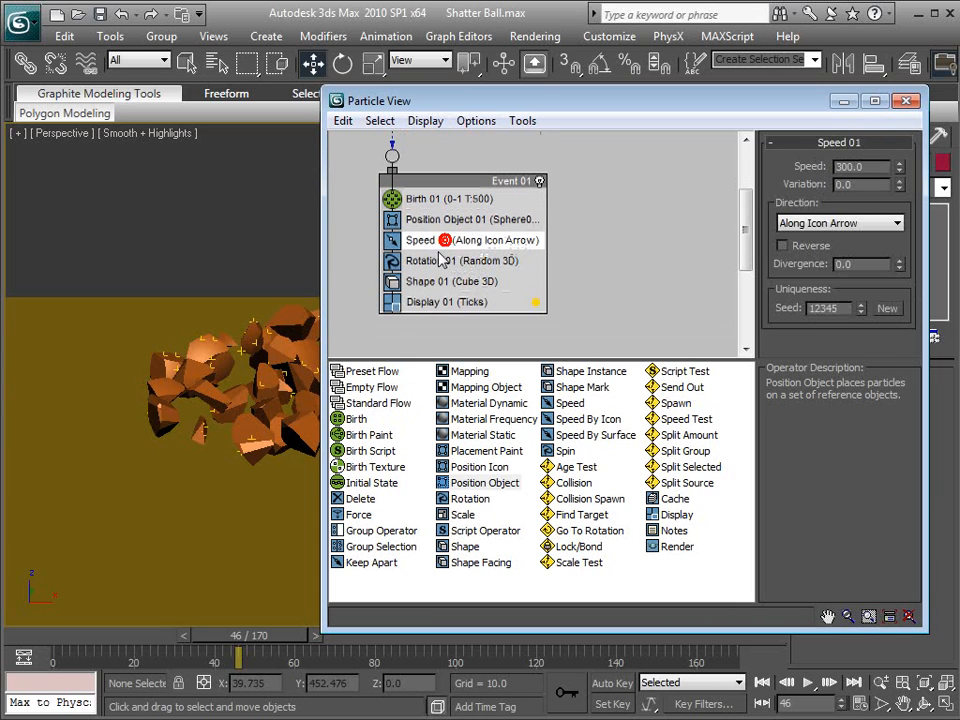
{"action": "left_click", "coordinate": [440, 262], "text": "ctrl"}
{"action": "left_click", "coordinate": [444, 283], "text": "ctrl"}
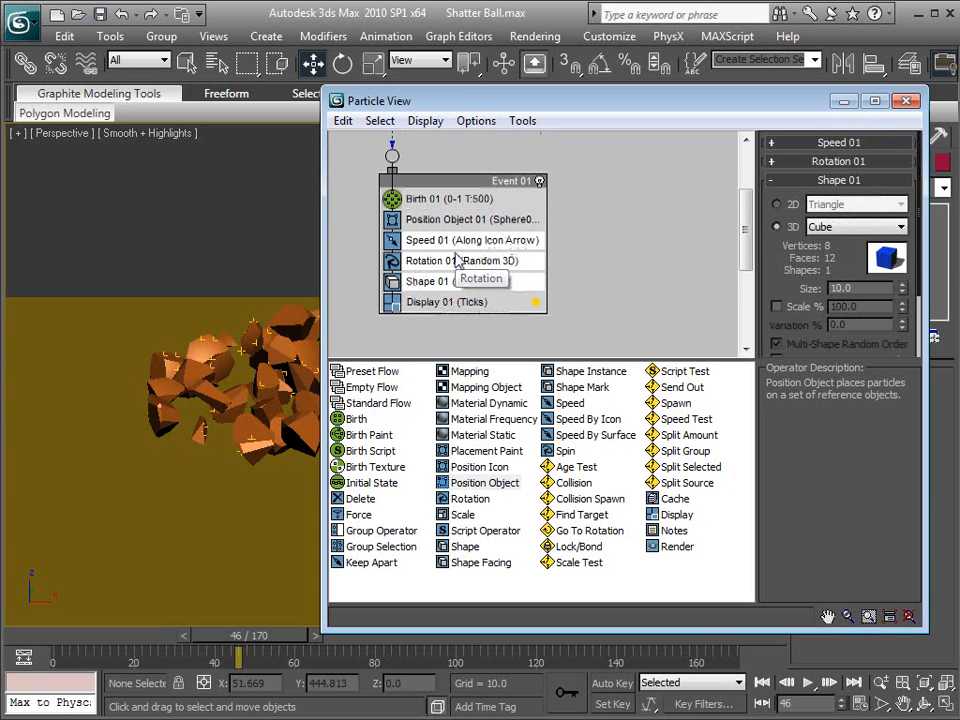
{"action": "key", "text": "Delete"}
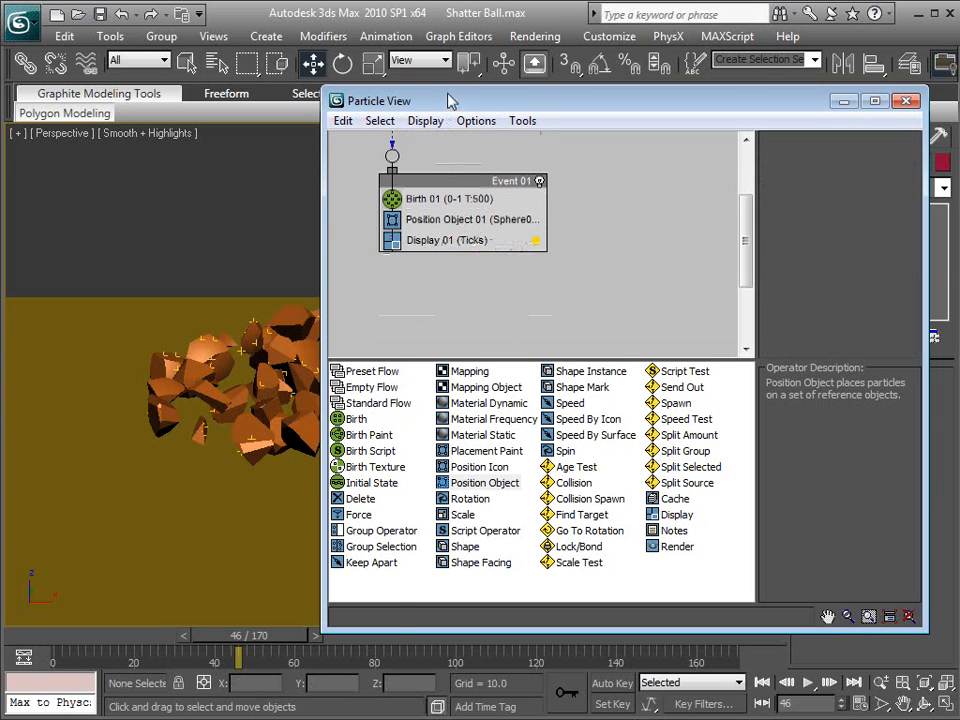
{"action": "left_click_drag", "start_coordinate": [448, 99], "coordinate": [522, 90]}
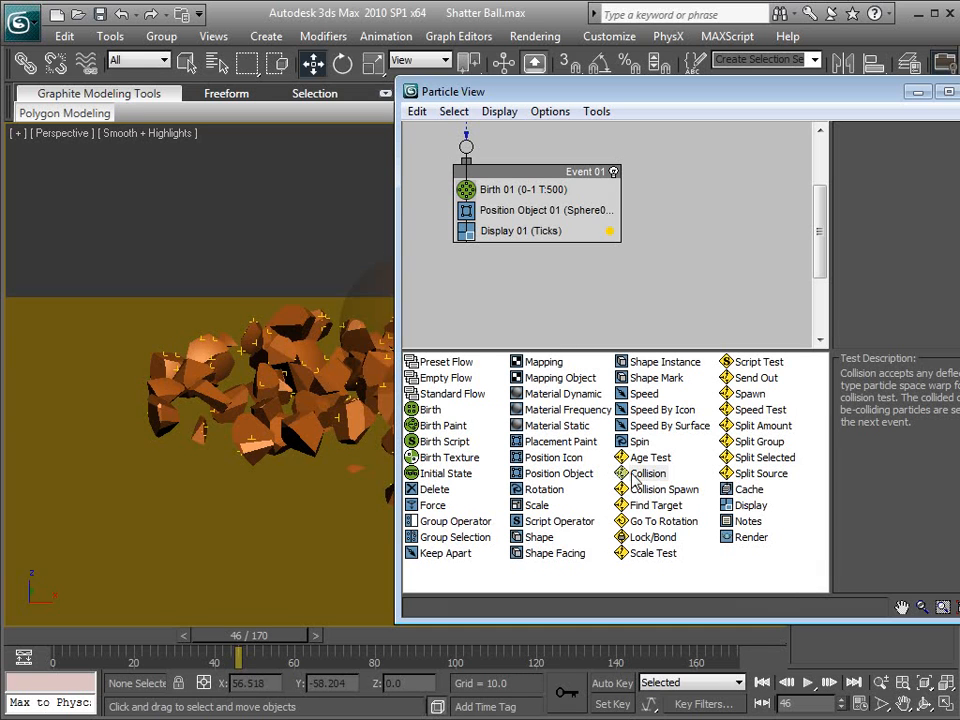
Insert a Collision test above Display 01 in Event 01 and show its parameters.
{"action": "left_click_drag", "start_coordinate": [597, 405], "coordinate": [497, 250]}
{"action": "left_click", "coordinate": [458, 231]}
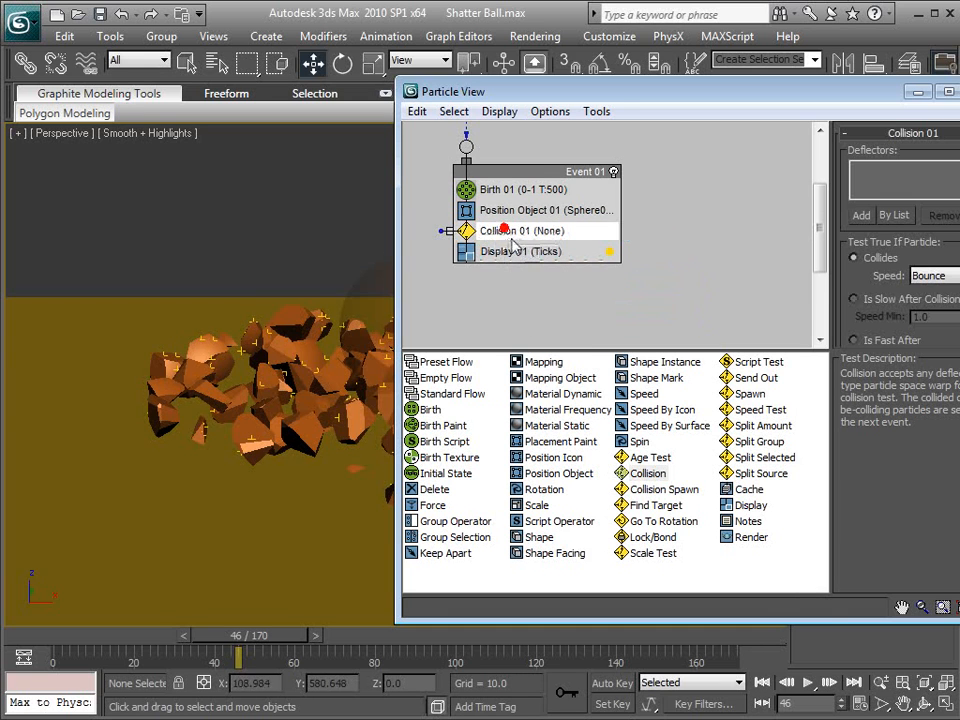
{"action": "left_click_drag", "start_coordinate": [618, 95], "coordinate": [387, 108]}
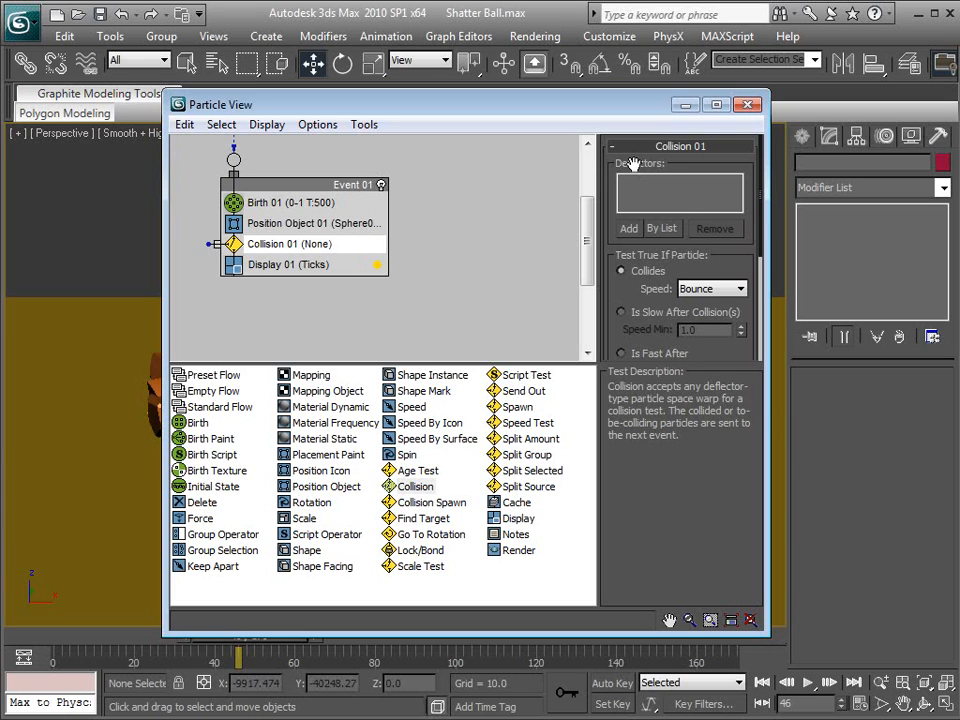
Create a planar Deflector about 484 wide and 458 long around the ground box, with Bounce set to 0.
{"action": "key", "text": "6"}
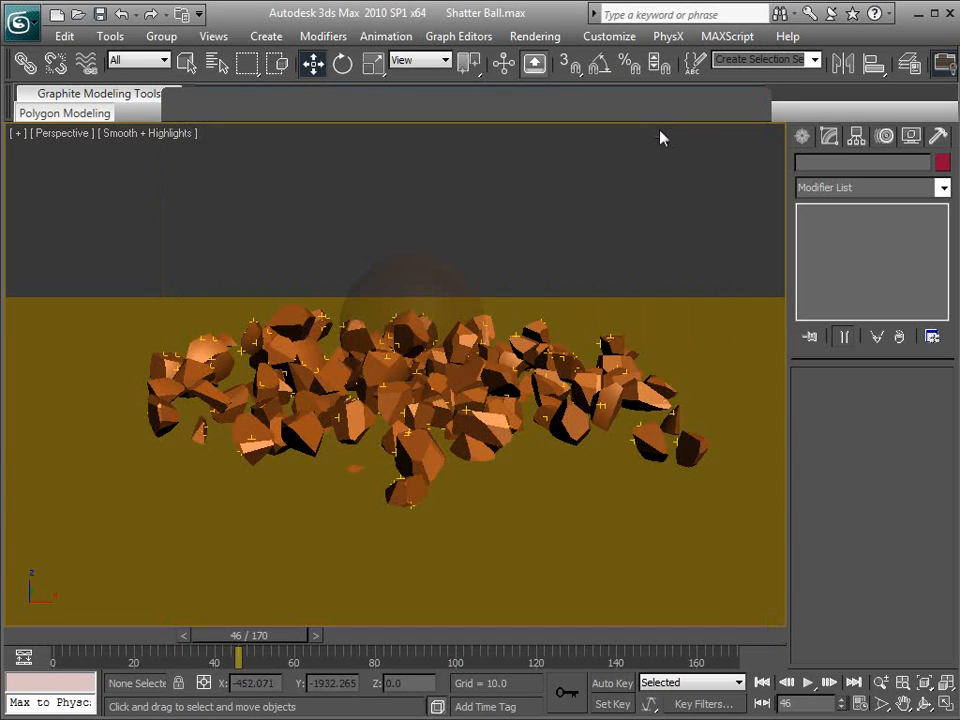
{"action": "left_click", "coordinate": [800, 135]}
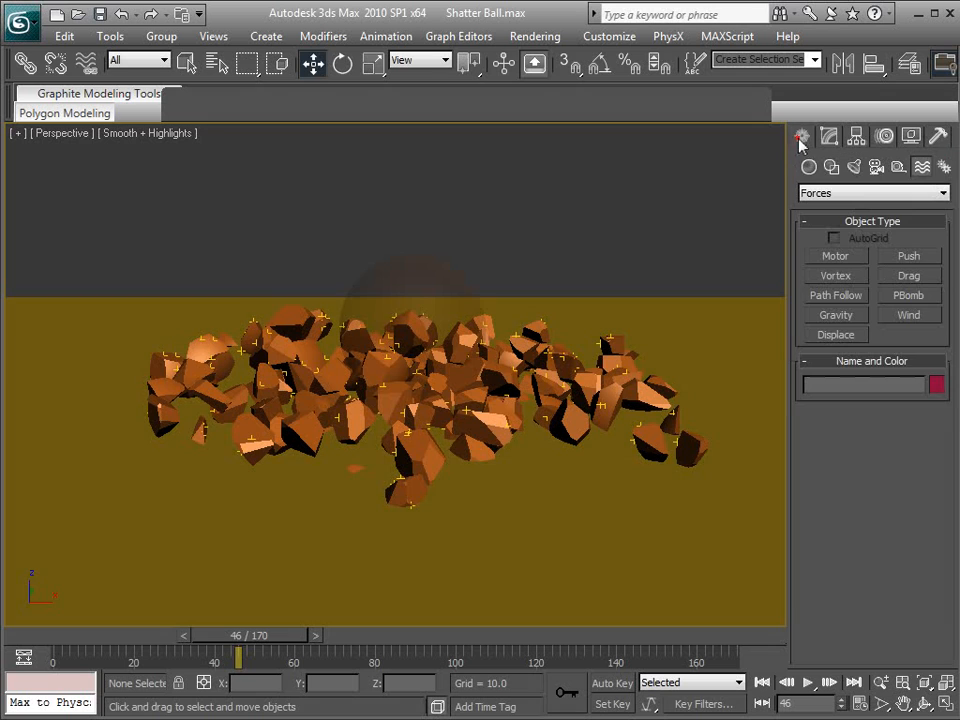
{"action": "left_click", "coordinate": [868, 193]}
{"action": "left_click", "coordinate": [868, 194]}
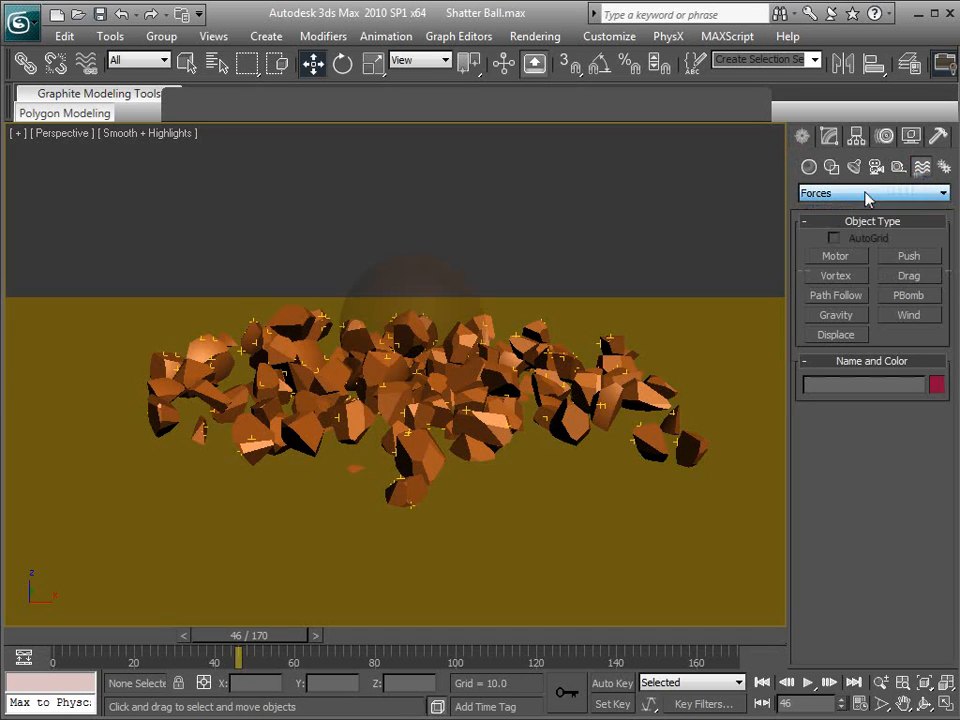
{"action": "left_click", "coordinate": [868, 194]}
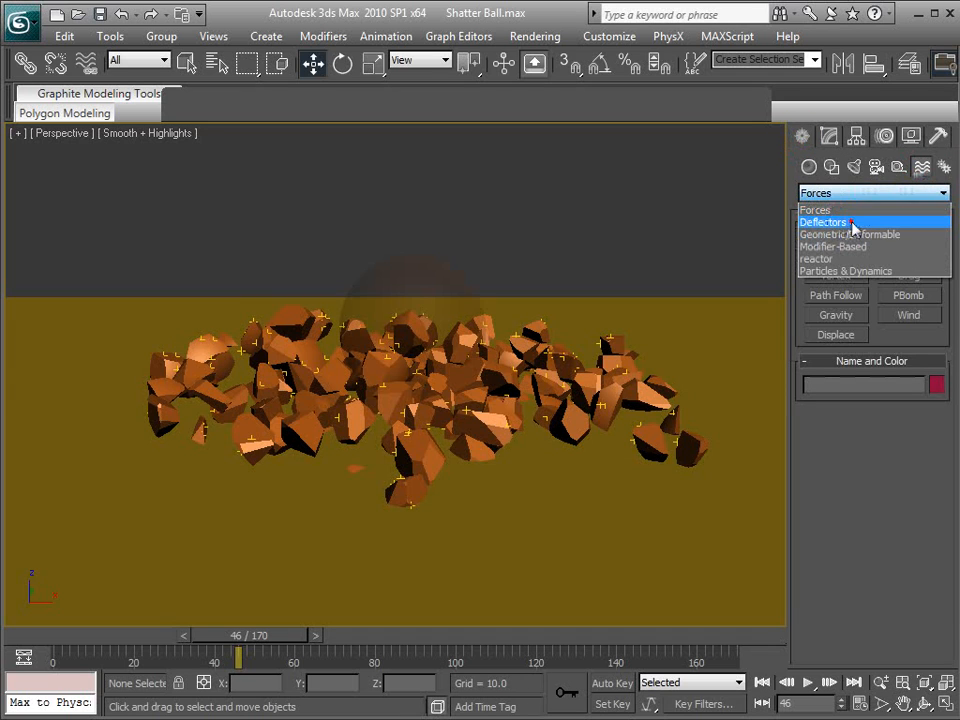
{"action": "left_click", "coordinate": [852, 222]}
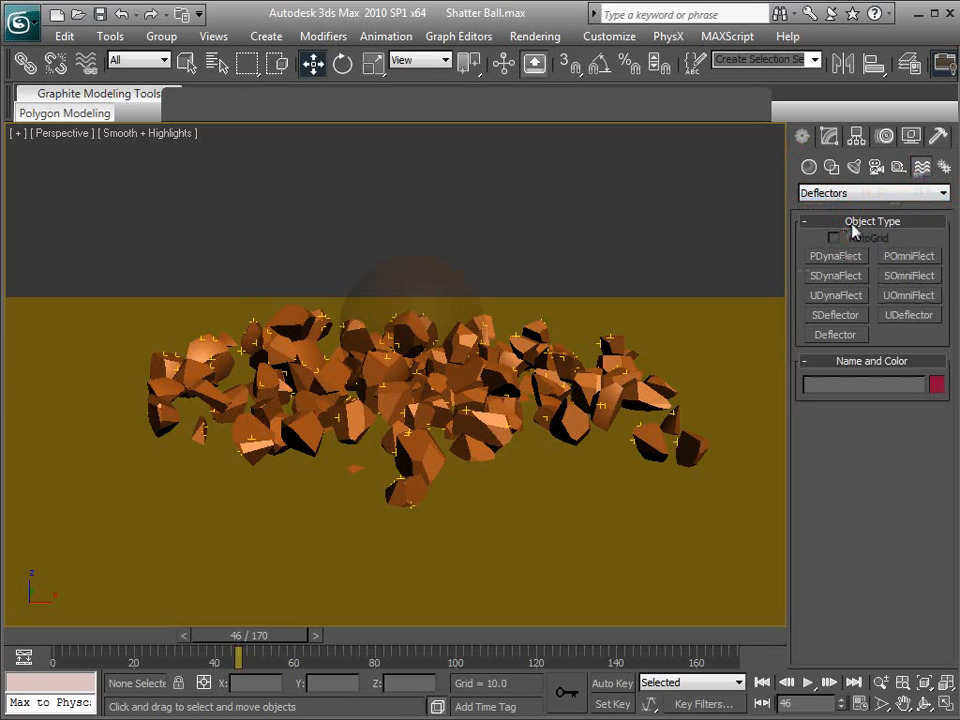
{"action": "left_click", "coordinate": [838, 337]}
{"action": "middle_click_drag", "start_coordinate": [444, 407], "coordinate": [428, 442], "text": "alt"}
{"action": "scroll", "coordinate": [428, 442], "scroll_direction": "down", "scroll_amount": 6}
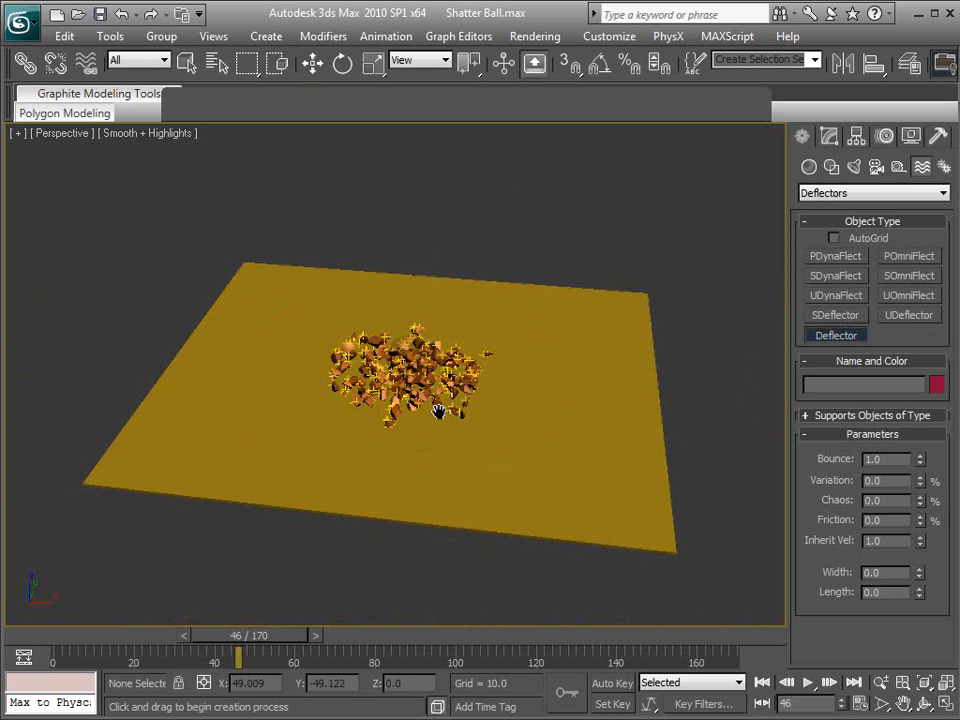
{"action": "left_click_drag", "start_coordinate": [231, 247], "coordinate": [697, 572]}
{"action": "double_click", "coordinate": [900, 459]}
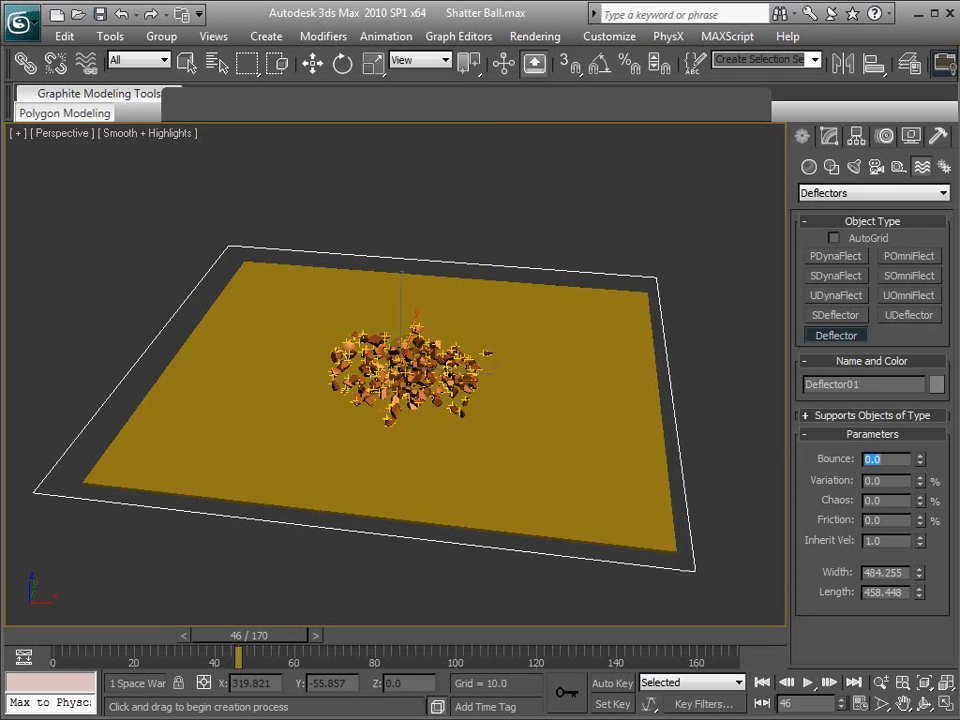
Rename the new deflector Activate and deselect it.
{"action": "left_click", "coordinate": [828, 137]}
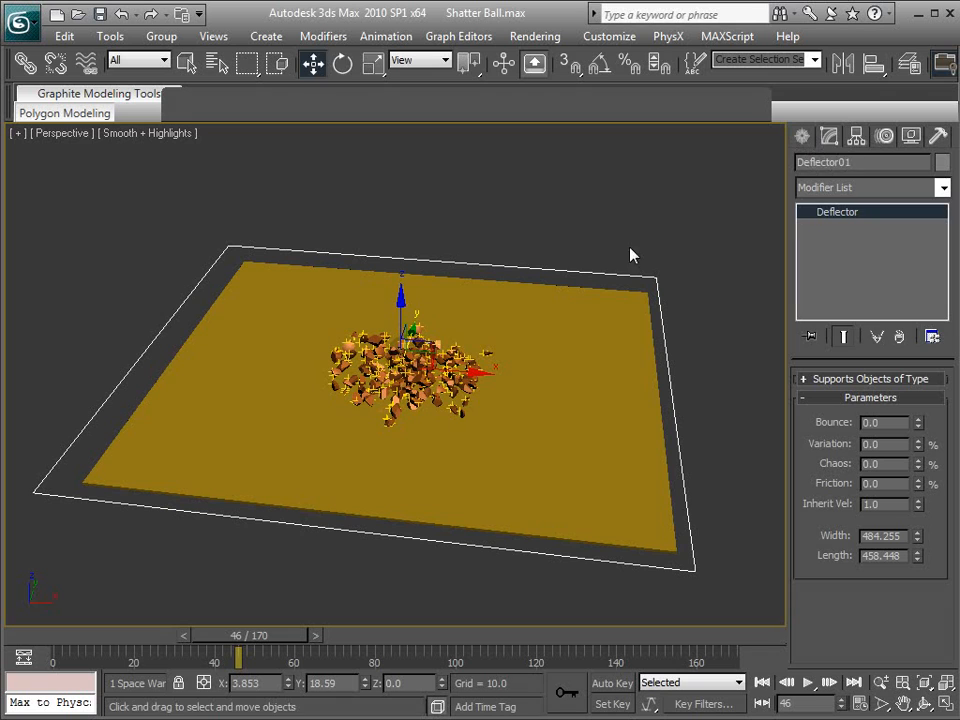
{"action": "left_click_drag", "start_coordinate": [882, 162], "coordinate": [744, 168]}
{"action": "type", "text": "Activate"}
{"action": "middle_click_drag", "start_coordinate": [397, 424], "coordinate": [407, 394], "text": "alt"}
{"action": "right_click", "coordinate": [492, 301]}
{"action": "left_click", "coordinate": [512, 310]}
{"action": "left_click", "coordinate": [490, 304]}
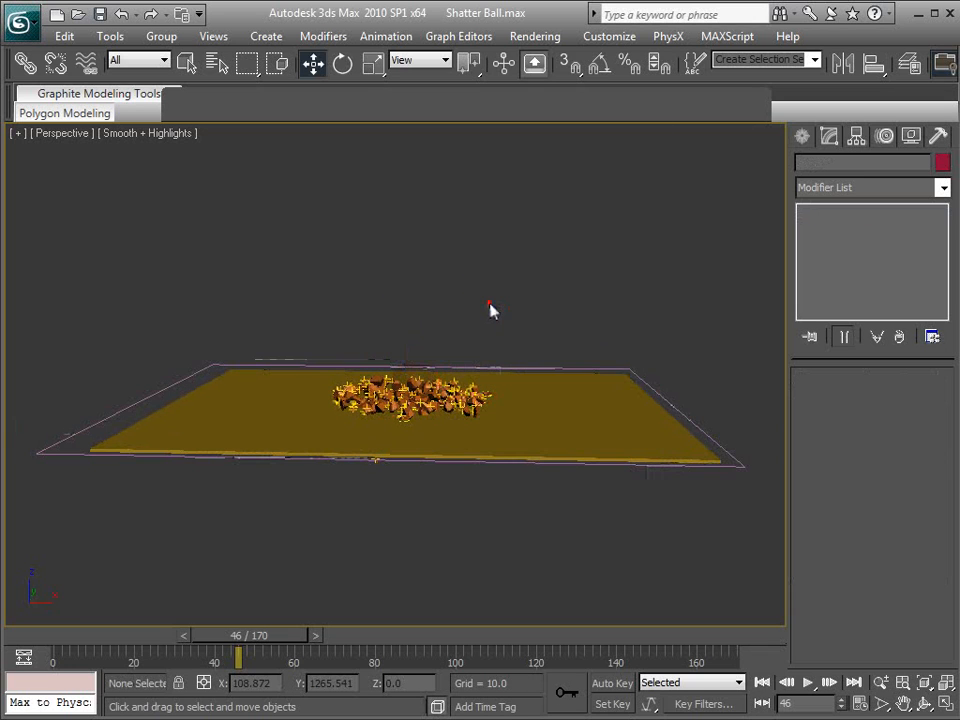
Reopen Particle View and assign the Activate deflector to the Collision 01 test.
{"action": "key", "text": "6"}
{"action": "scroll", "coordinate": [322, 308], "scroll_direction": "down", "scroll_amount": 2}
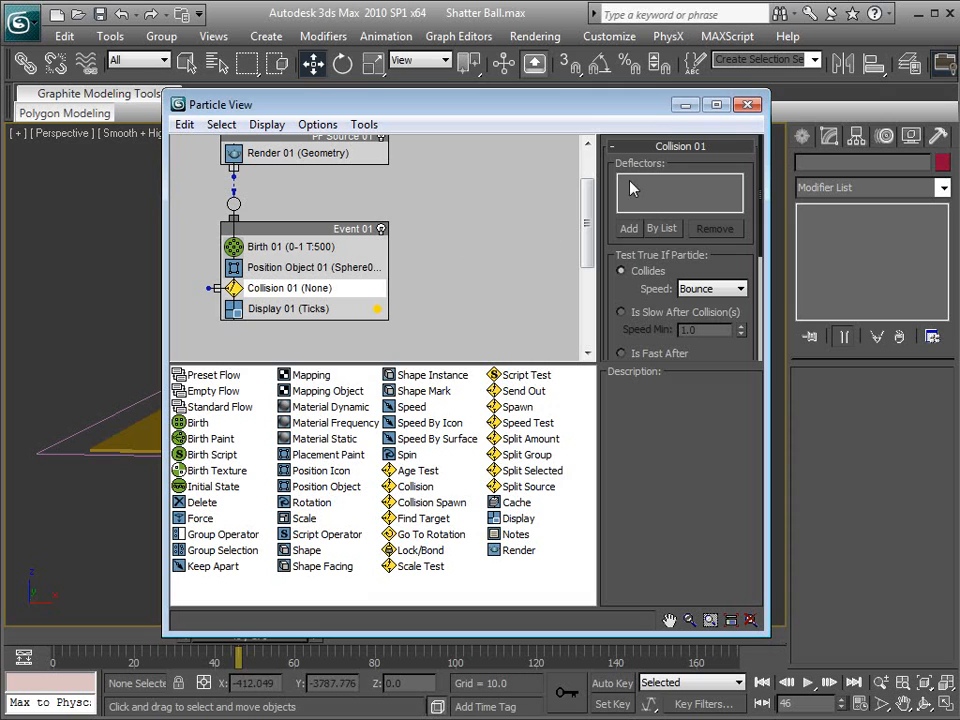
{"action": "left_click", "coordinate": [661, 228]}
{"action": "left_click", "coordinate": [150, 222]}
{"action": "left_click", "coordinate": [401, 617]}
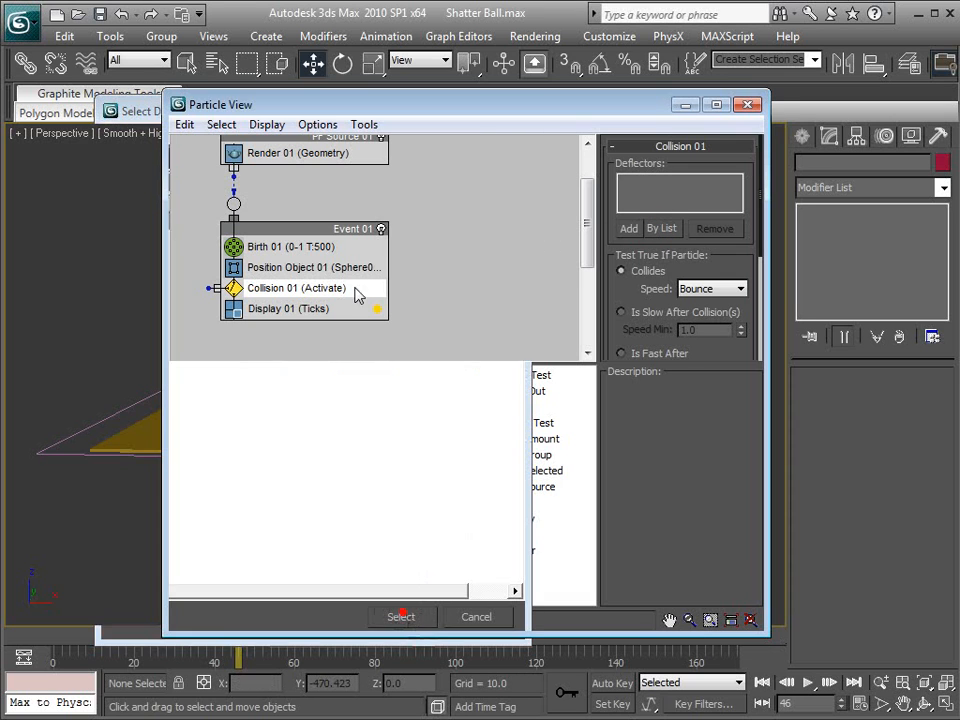
Shift the flow's nodes sideways in Particle View, close it and return to the four-viewport layout.
{"action": "left_click_drag", "start_coordinate": [348, 104], "coordinate": [443, 144]}
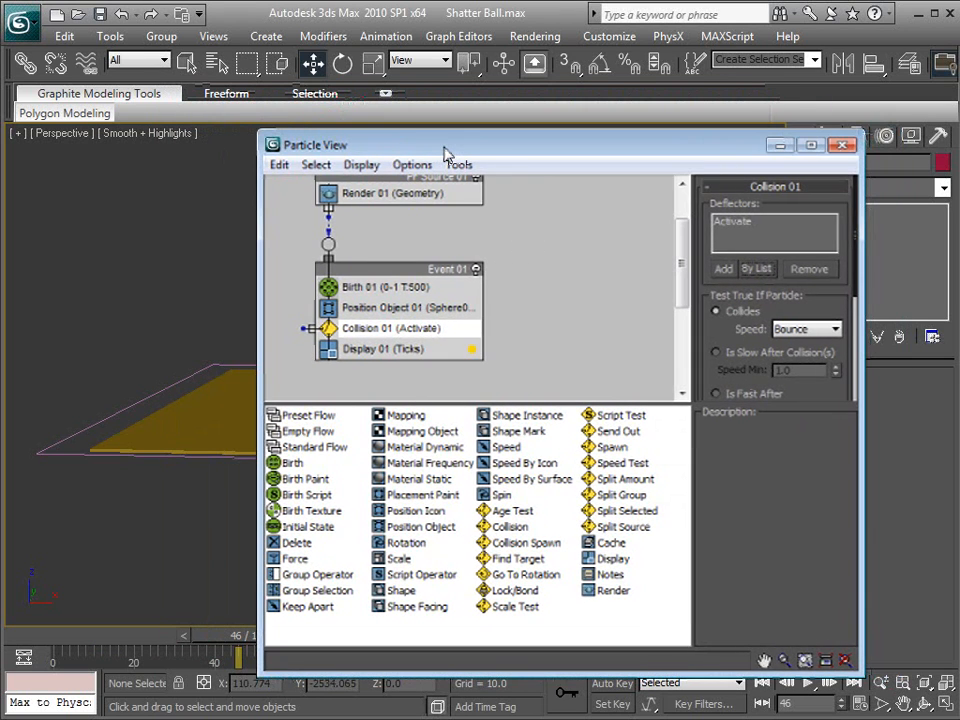
{"action": "scroll", "coordinate": [449, 298], "scroll_direction": "up", "scroll_amount": 1}
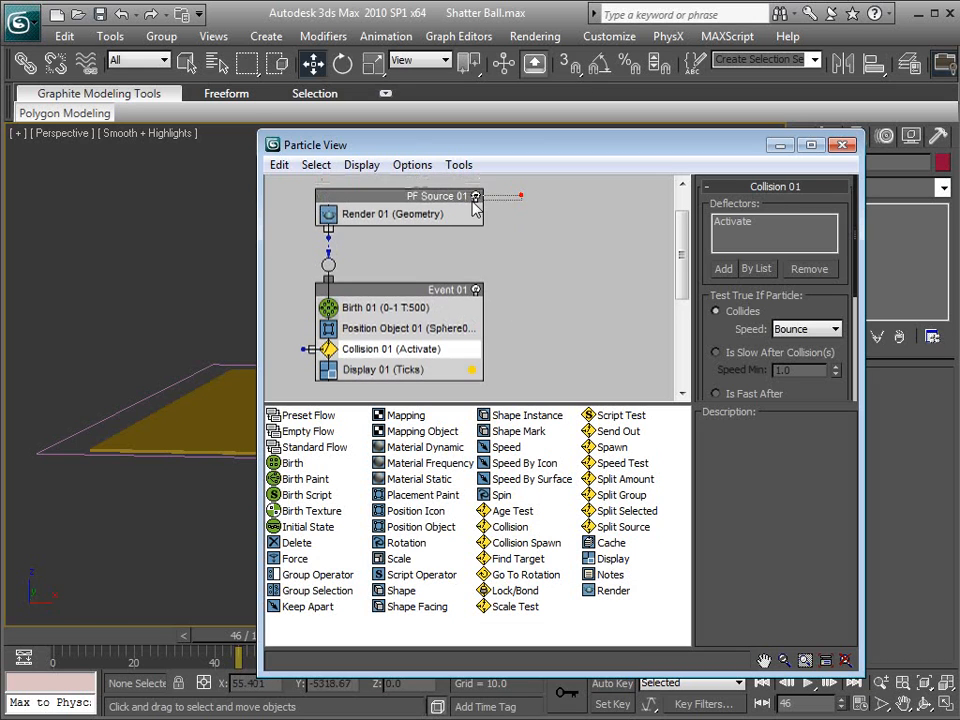
{"action": "middle_click_drag", "start_coordinate": [358, 300], "coordinate": [528, 287]}
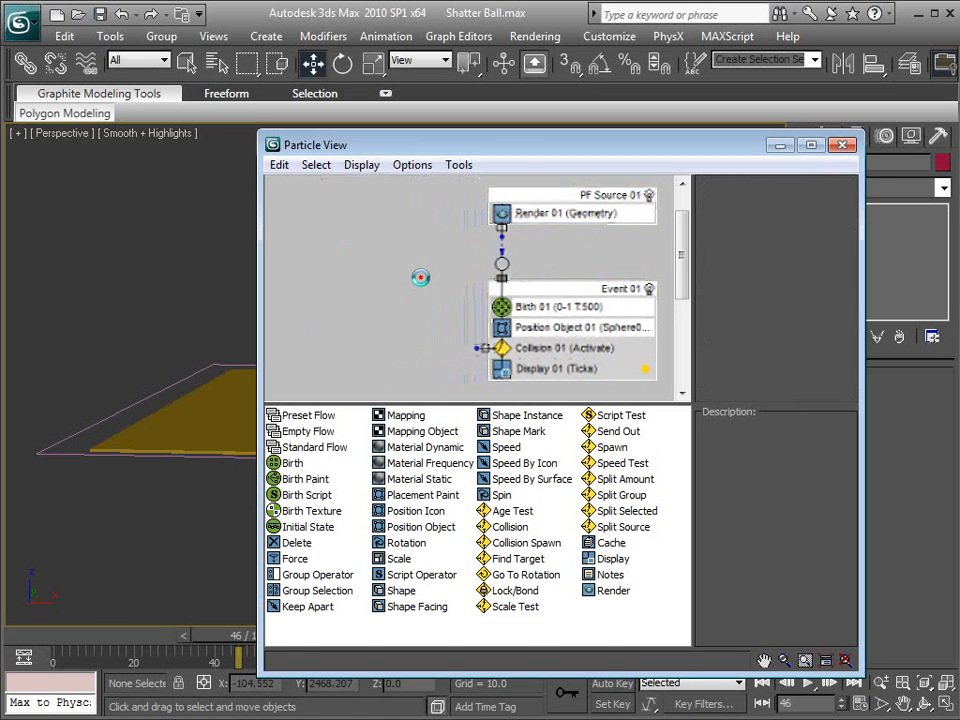
{"action": "key", "text": "6"}
{"action": "key", "text": "alt+w"}
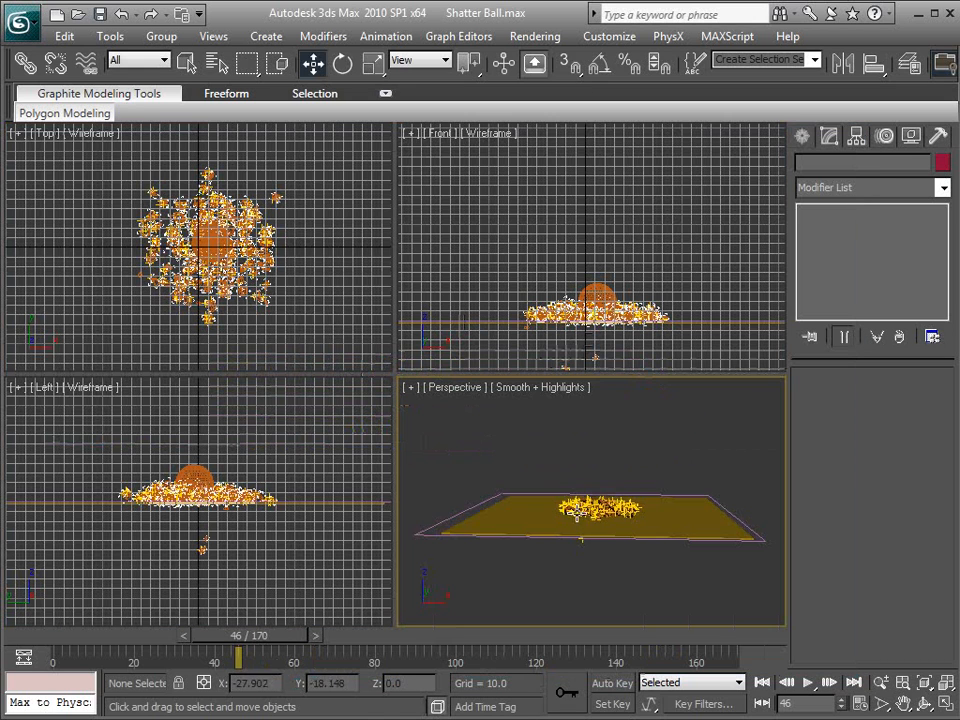
Enlarge the Front view with shading and no grid, and raise the Activate deflector to Z about 1.5, slightly above the ground.
{"action": "middle_click_drag", "start_coordinate": [576, 512], "coordinate": [502, 462], "text": "alt"}
{"action": "scroll", "coordinate": [617, 285], "scroll_direction": "up", "scroll_amount": 5}
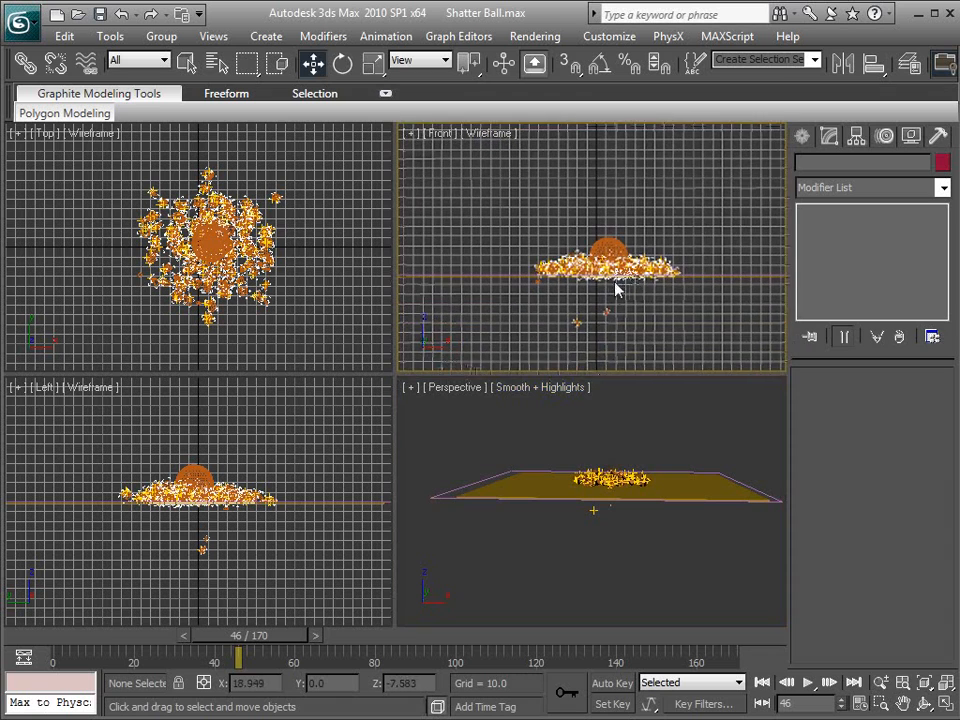
{"action": "key", "text": "g"}
{"action": "middle_click_drag", "start_coordinate": [610, 255], "coordinate": [572, 277]}
{"action": "key", "text": "alt+w"}
{"action": "middle_click_drag", "start_coordinate": [486, 324], "coordinate": [543, 287]}
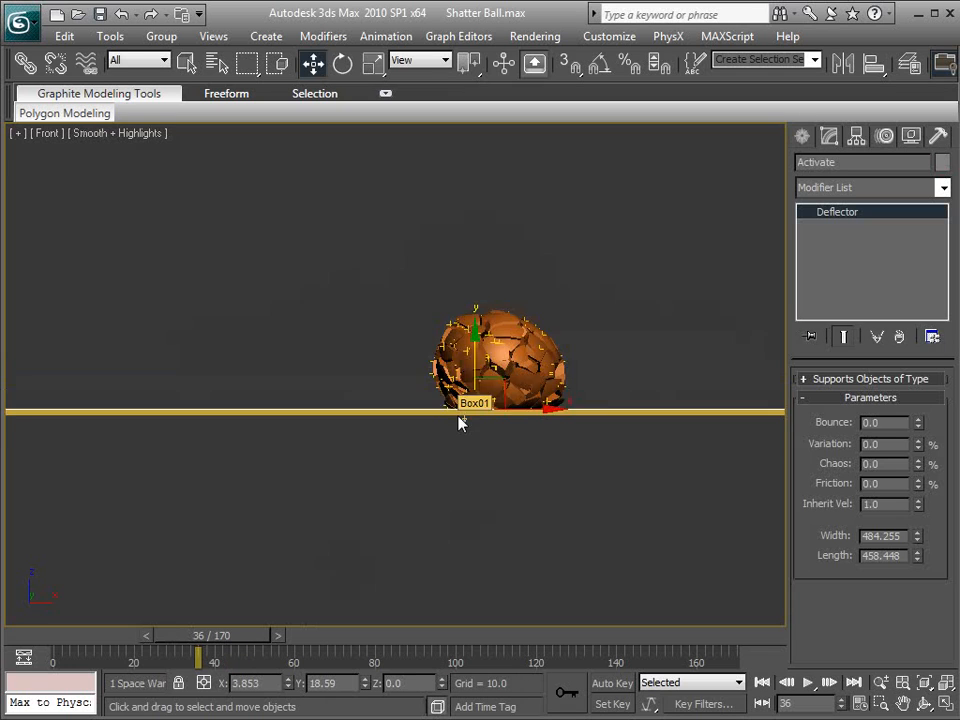
{"action": "scroll", "coordinate": [458, 420], "scroll_direction": "up", "scroll_amount": 3}
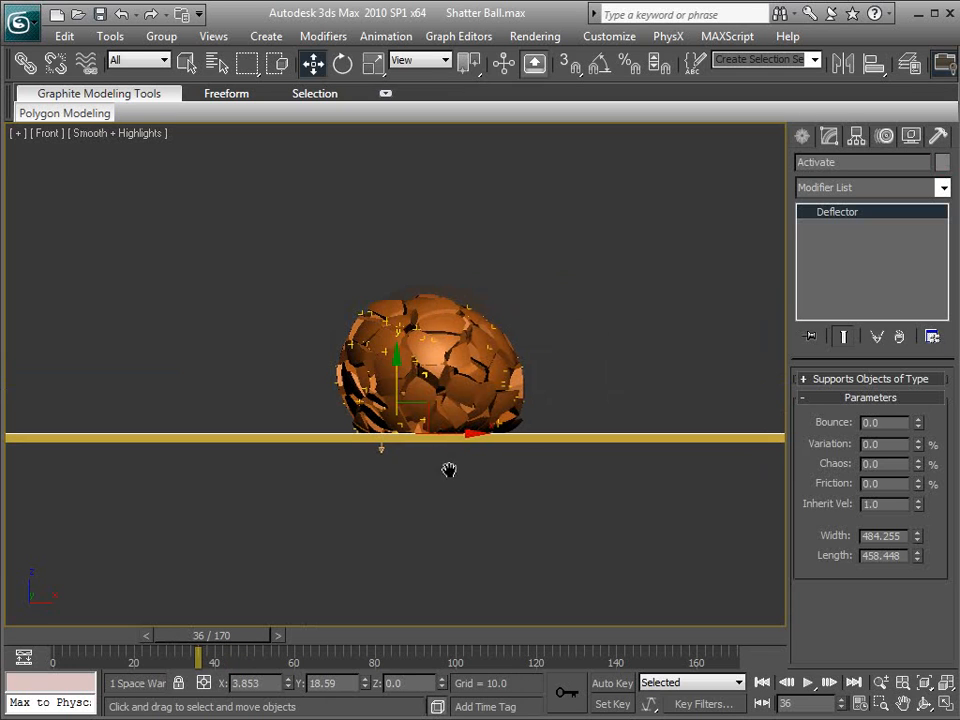
{"action": "left_click_drag", "start_coordinate": [397, 390], "coordinate": [397, 382]}
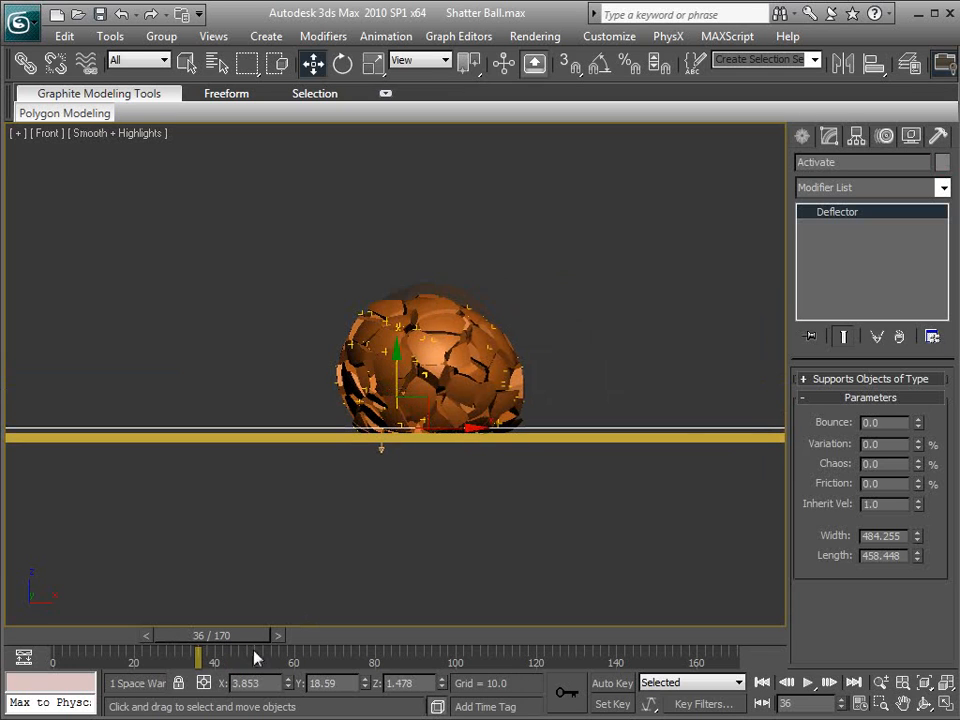
Go to frame 34, set a position key for the Activate deflector and turn on Auto Key.
{"action": "left_click_drag", "start_coordinate": [157, 640], "coordinate": [143, 640]}
{"action": "left_click", "coordinate": [140, 636]}
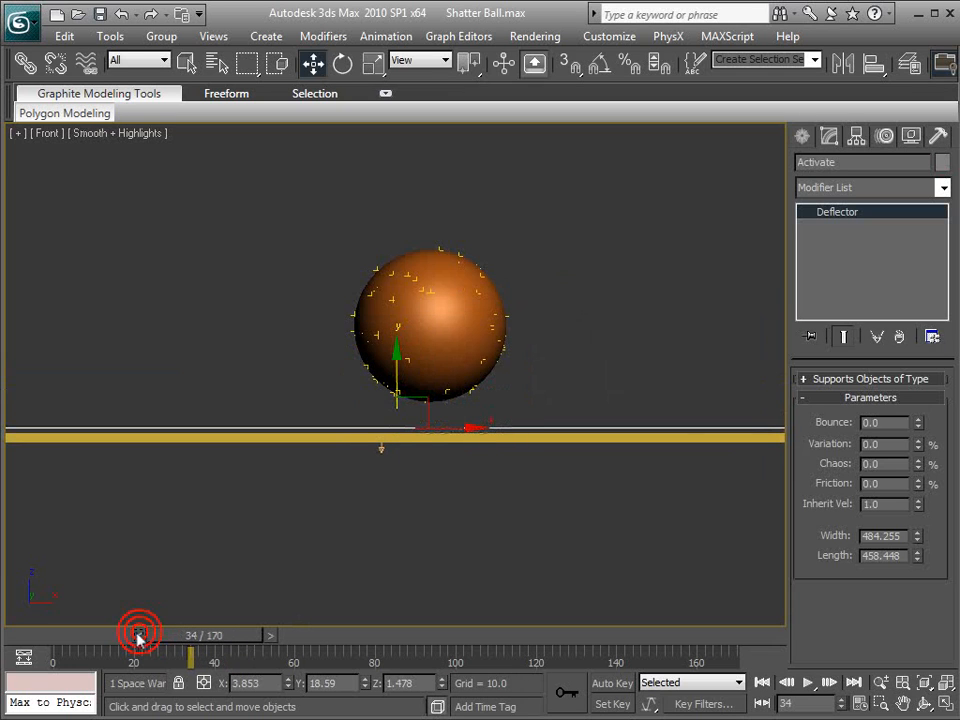
{"action": "left_click", "coordinate": [566, 692]}
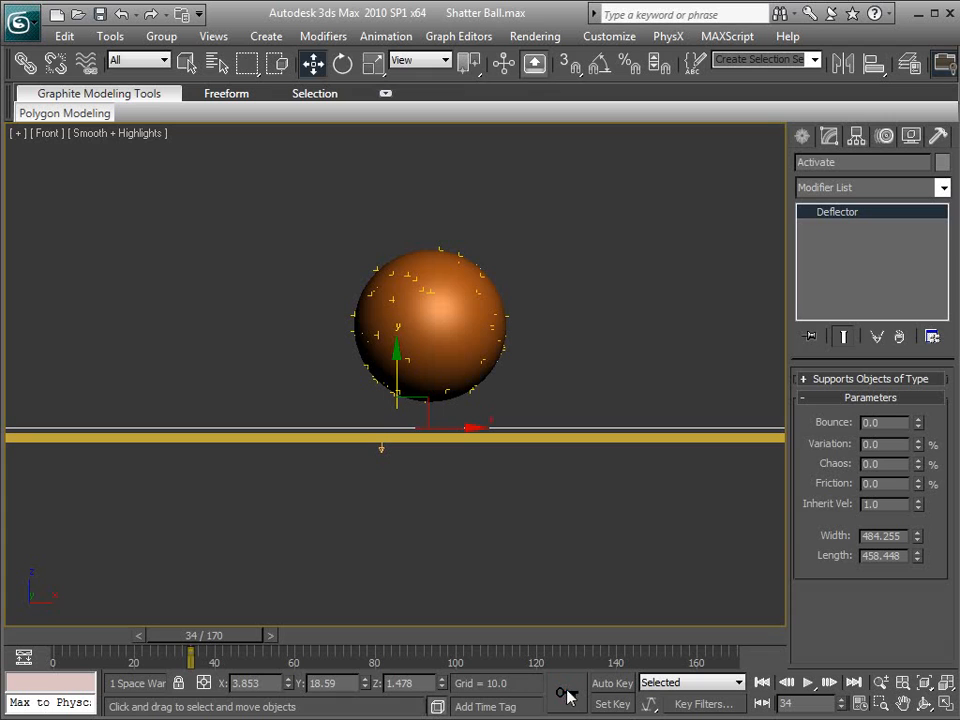
{"action": "left_click", "coordinate": [610, 684]}
At frame 38, raise the Activate deflector through the fragments to Z about 30.6.
{"action": "left_click_drag", "start_coordinate": [236, 638], "coordinate": [254, 636]}
{"action": "right_click", "coordinate": [410, 403]}
{"action": "left_click", "coordinate": [428, 414]}
{"action": "left_click_drag", "start_coordinate": [392, 385], "coordinate": [385, 283]}
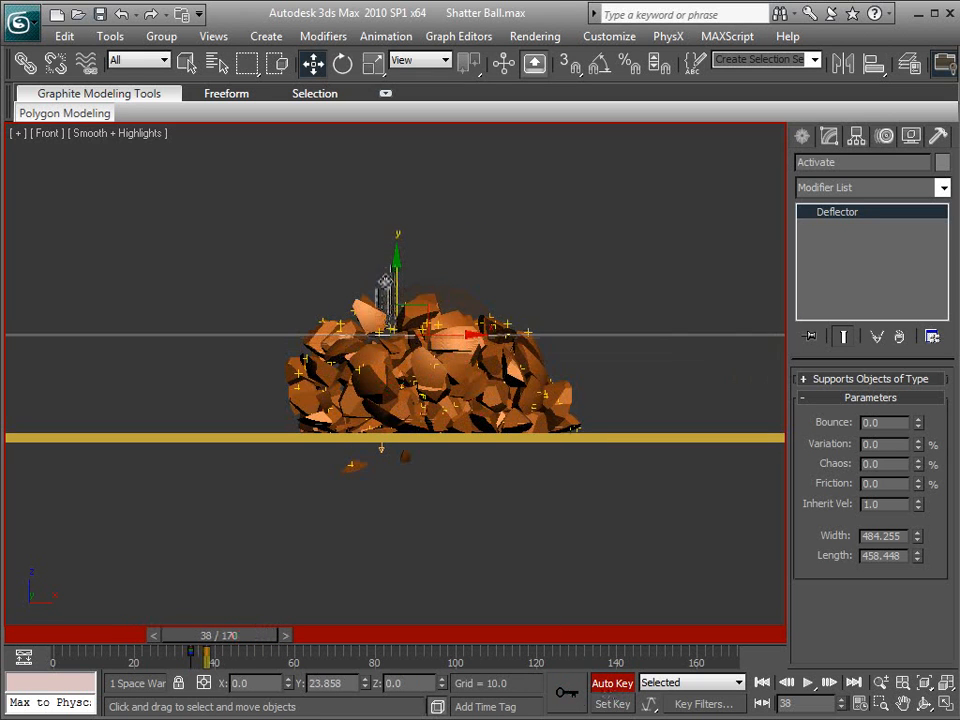
{"action": "mouse_move", "coordinate": [262, 636]}
{"action": "left_mouse_down"}
{"action": "mouse_move", "coordinate": [242, 636]}
{"action": "mouse_move", "coordinate": [257, 636]}
{"action": "left_mouse_up"}
{"action": "left_click_drag", "start_coordinate": [395, 278], "coordinate": [392, 262]}
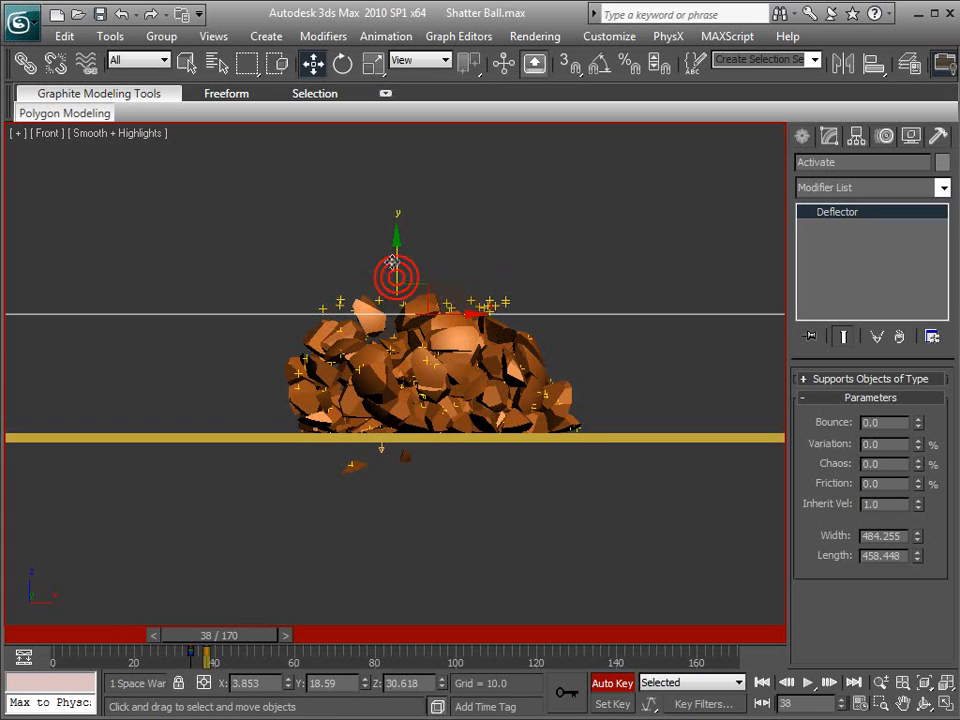
Shift the deflector's raised-position key to frame 40, then deselect it, turn off Auto Key and restore the four-viewport layout.
{"action": "left_click_drag", "start_coordinate": [207, 656], "coordinate": [212, 656]}
{"action": "left_click_drag", "start_coordinate": [222, 635], "coordinate": [240, 636]}
{"action": "key", "text": "w"}
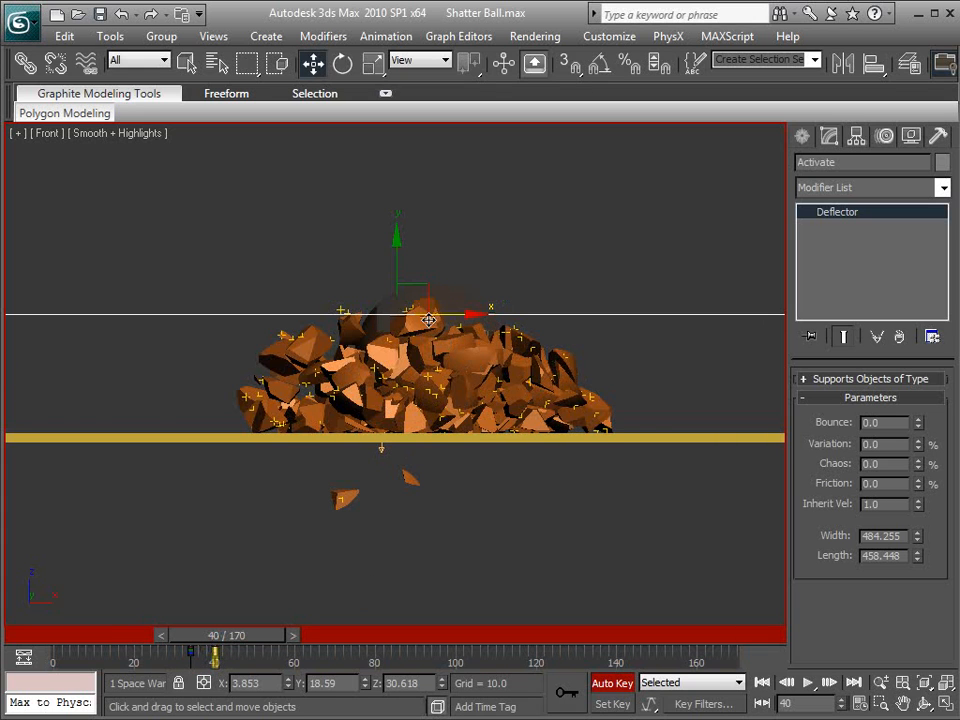
{"action": "left_click", "coordinate": [508, 210]}
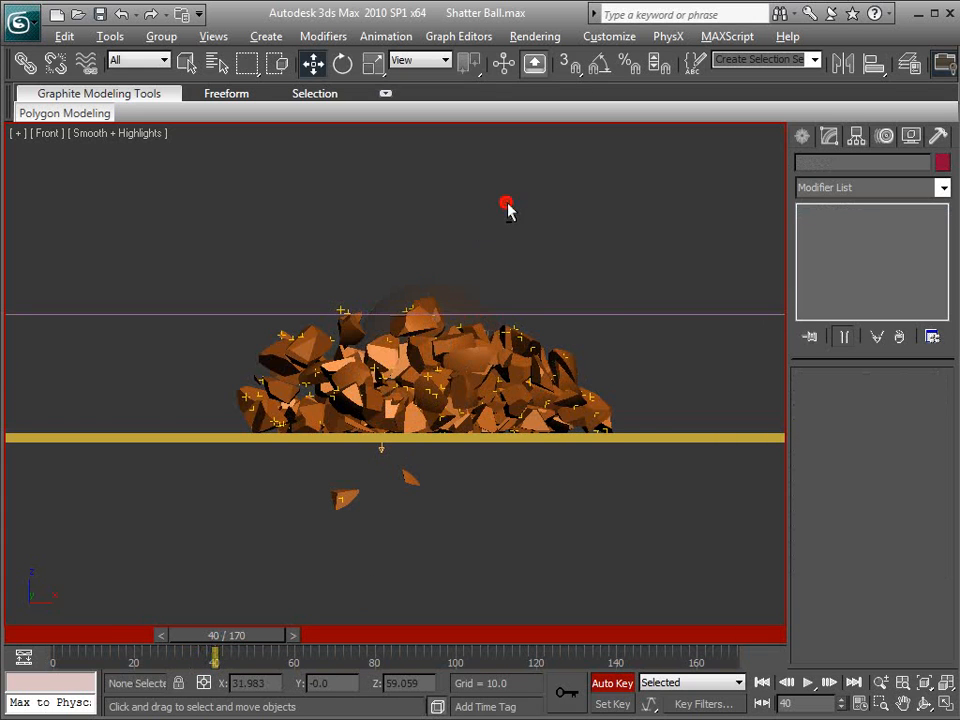
{"action": "key", "text": "alt+w"}
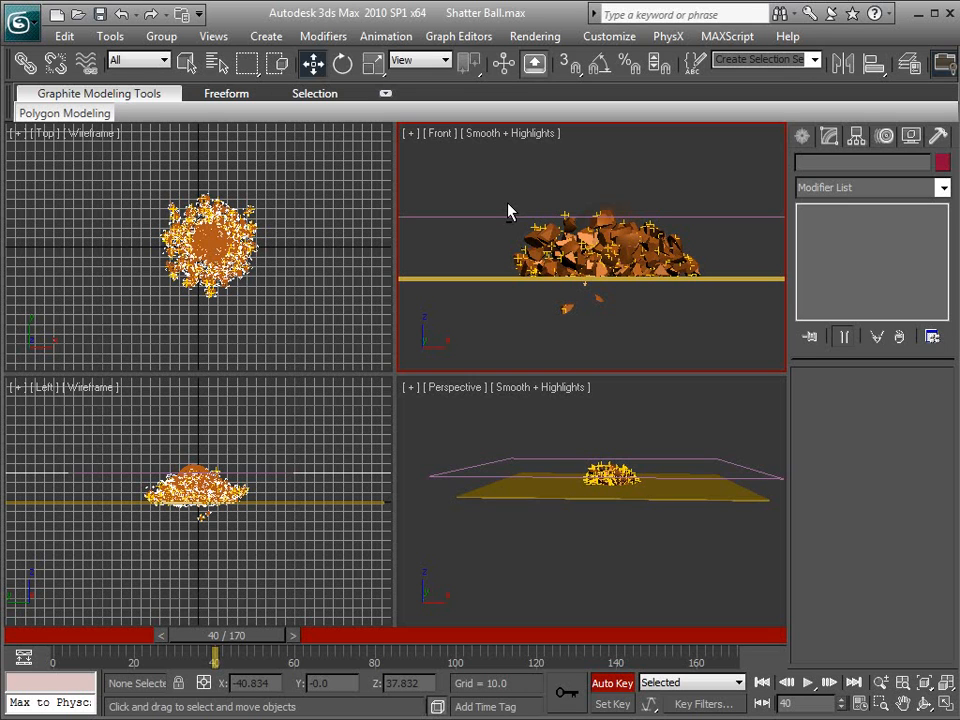
{"action": "key", "text": "n"}
{"action": "left_click", "coordinate": [688, 418]}
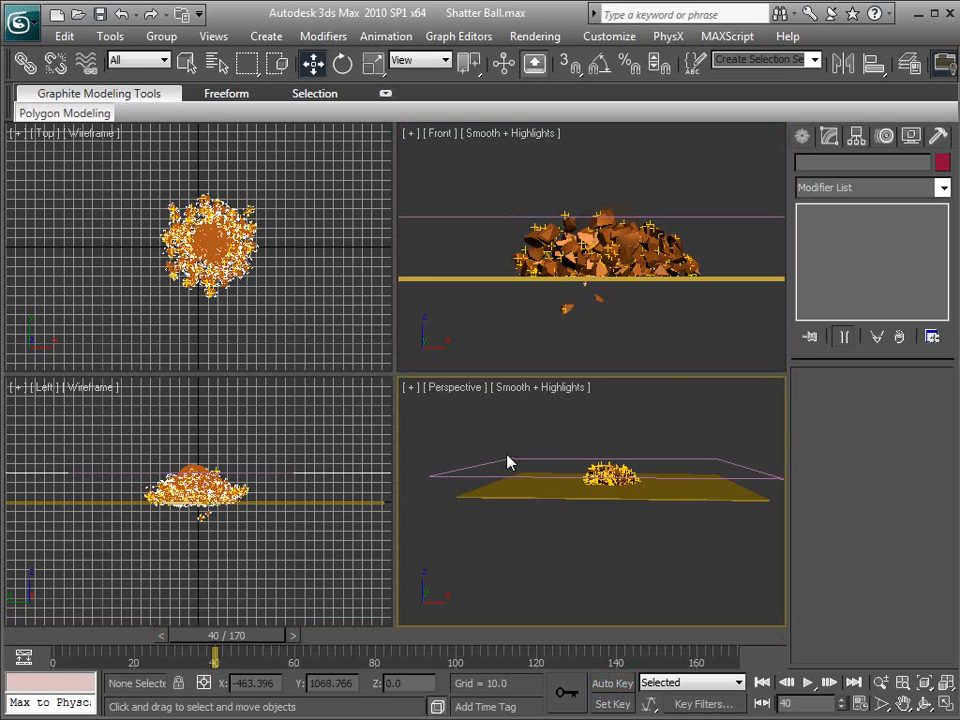
Reopen Particle View and create a separate event below Event 01 containing a Display operator and a Speed operator.
{"action": "key", "text": "6"}
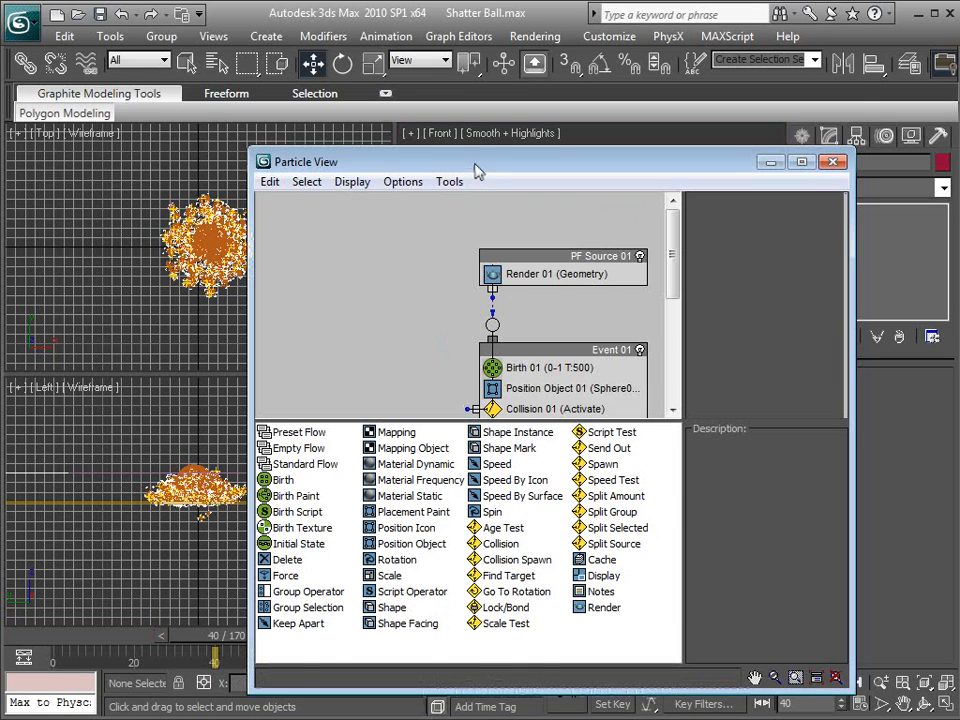
{"action": "left_click_drag", "start_coordinate": [475, 163], "coordinate": [487, 99]}
{"action": "middle_click_drag", "start_coordinate": [571, 307], "coordinate": [570, 238]}
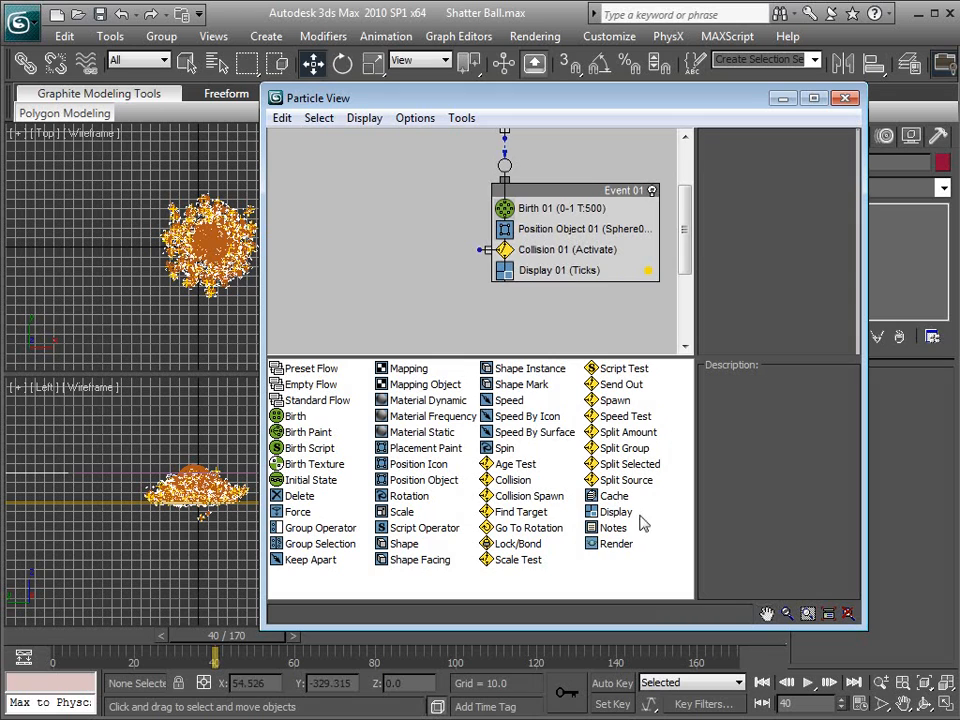
{"action": "left_click_drag", "start_coordinate": [620, 514], "coordinate": [370, 251]}
{"action": "left_click_drag", "start_coordinate": [415, 309], "coordinate": [391, 308]}
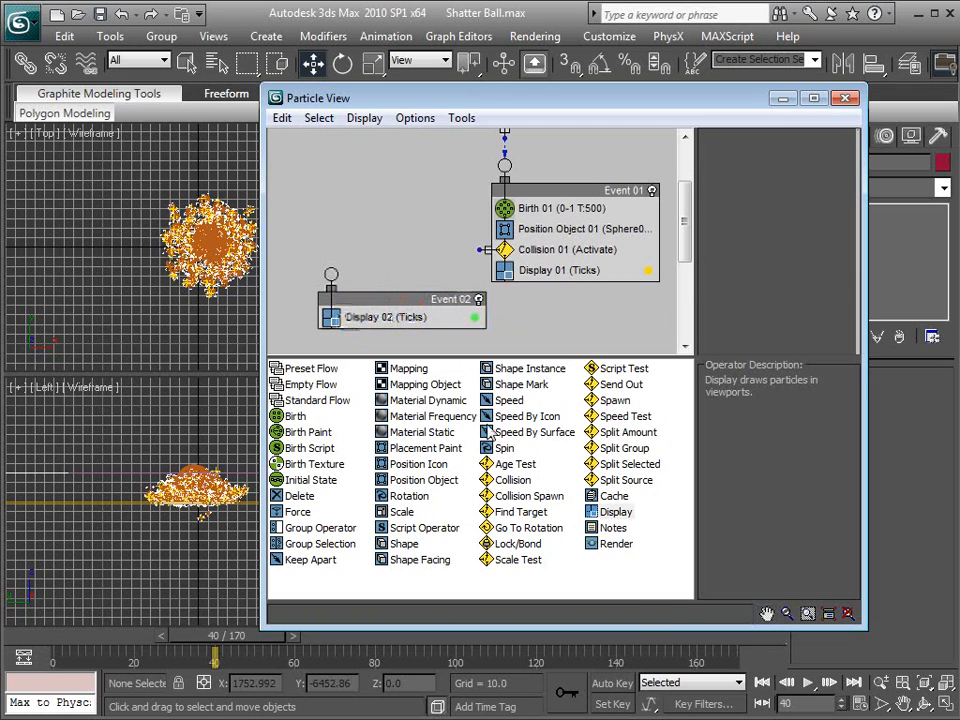
{"action": "left_click_drag", "start_coordinate": [510, 404], "coordinate": [372, 317]}
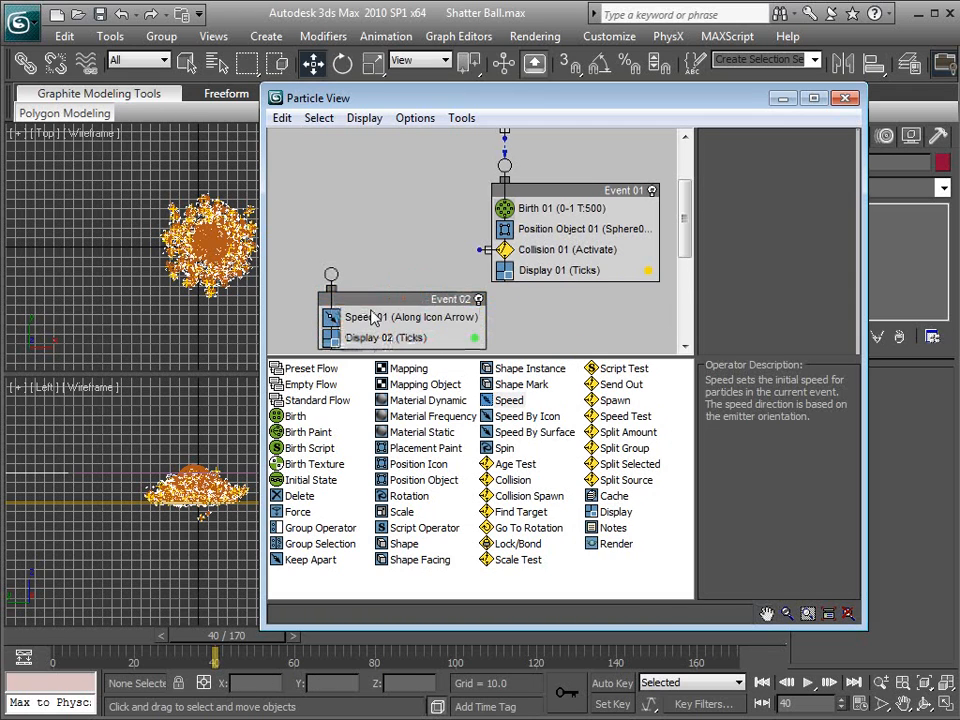
{"action": "middle_click_drag", "start_coordinate": [416, 281], "coordinate": [416, 252]}
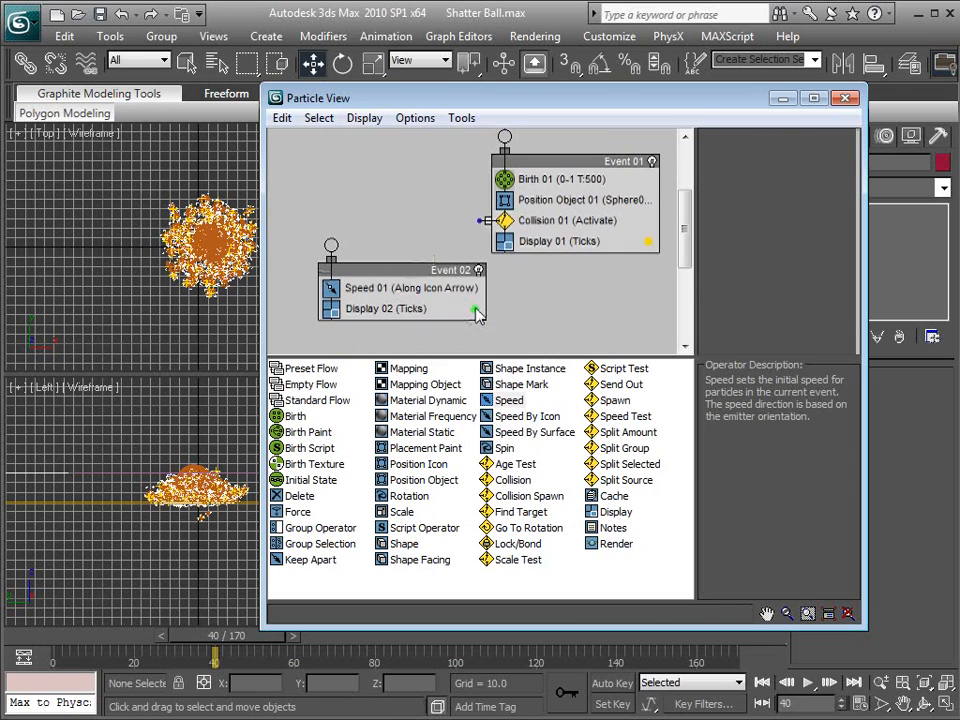
Set the new event's display color to red (219, 8, 8), wire Collision 01 to that event and close Particle View.
{"action": "left_click", "coordinate": [475, 311]}
{"action": "left_click", "coordinate": [516, 134]}
{"action": "left_click", "coordinate": [539, 124]}
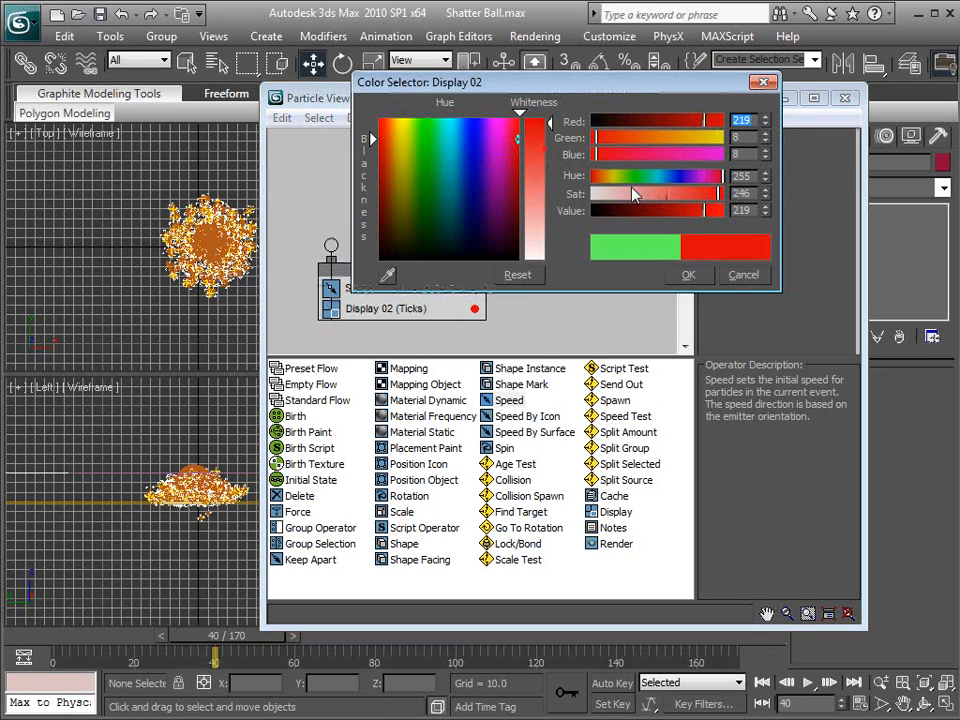
{"action": "left_click", "coordinate": [690, 275]}
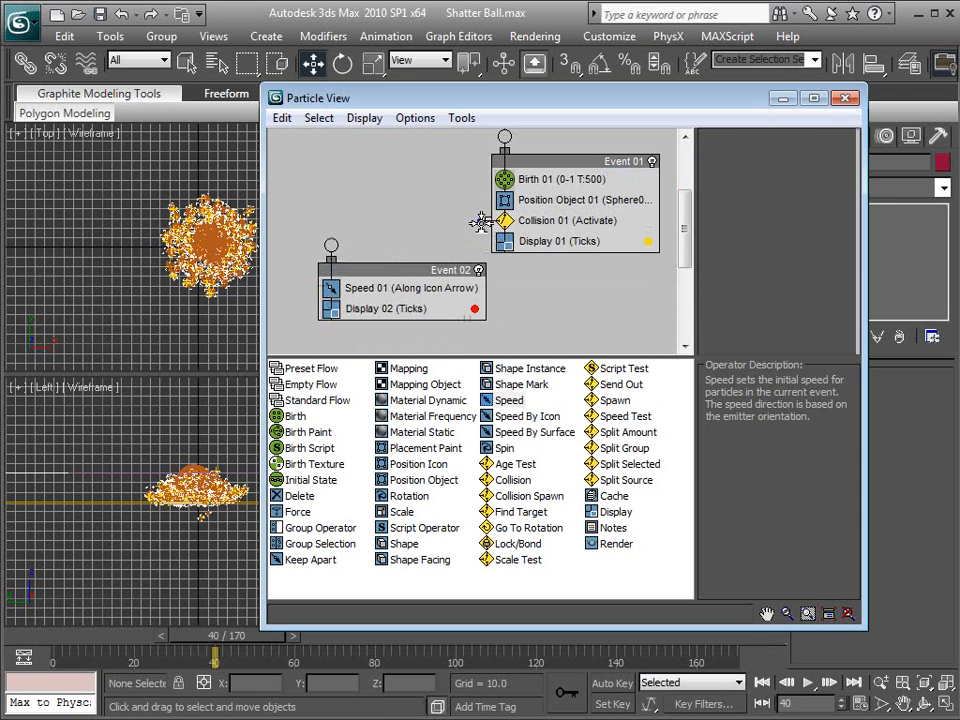
{"action": "left_click_drag", "start_coordinate": [478, 220], "coordinate": [332, 246]}
{"action": "left_click_drag", "start_coordinate": [409, 100], "coordinate": [238, 80]}
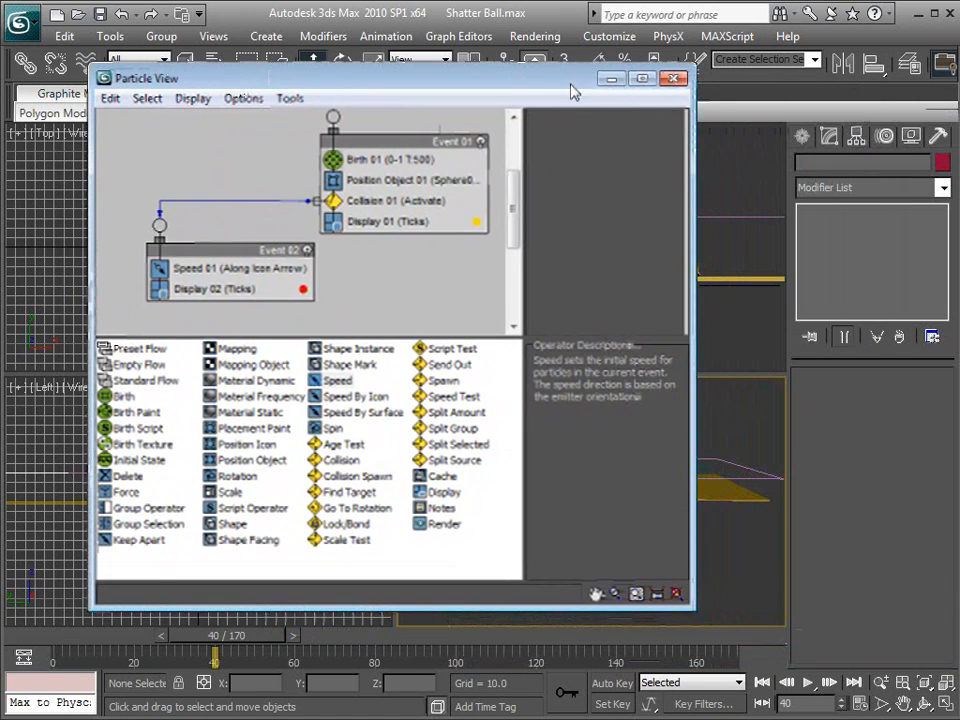
{"action": "left_click", "coordinate": [673, 78]}
Scrub between frames 36 and 43 to examine how the red particles activate and travel relative to the fragments and ground.
{"action": "scroll", "coordinate": [613, 512], "scroll_direction": "up", "scroll_amount": 5}
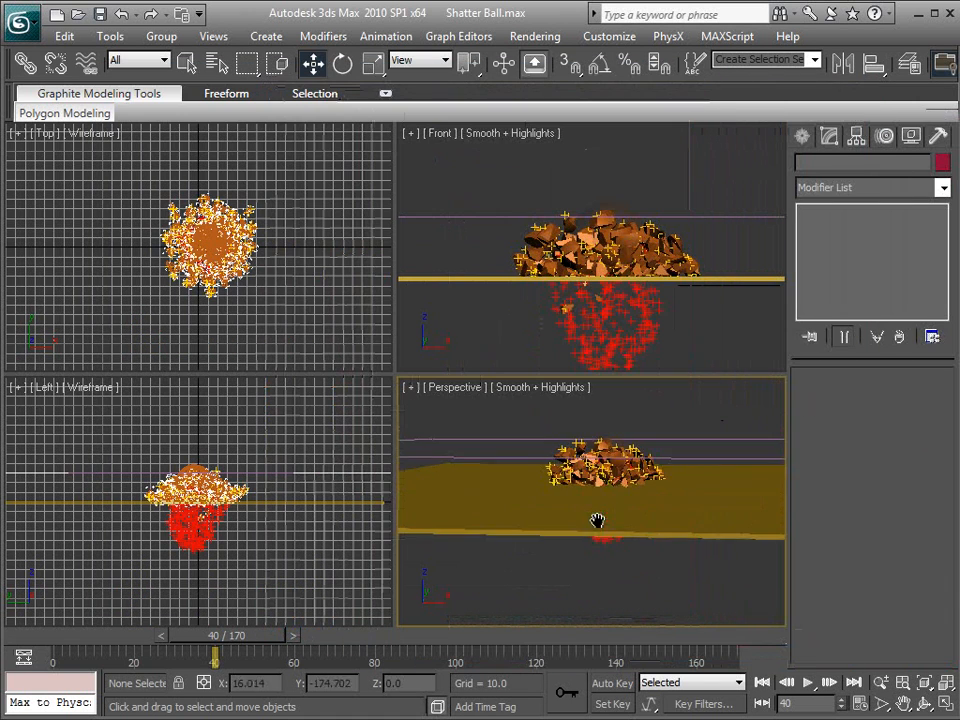
{"action": "middle_click_drag", "start_coordinate": [574, 568], "coordinate": [470, 592], "text": "alt"}
{"action": "mouse_move", "coordinate": [245, 645]}
{"action": "left_mouse_down"}
{"action": "mouse_move", "coordinate": [214, 639]}
{"action": "mouse_move", "coordinate": [229, 636]}
{"action": "left_mouse_up"}
{"action": "mouse_move", "coordinate": [614, 489]}
{"action": "middle_mouse_down", "text": "alt"}
{"action": "mouse_move", "coordinate": [636, 467]}
{"action": "mouse_move", "coordinate": [621, 491]}
{"action": "middle_mouse_up", "text": "alt"}
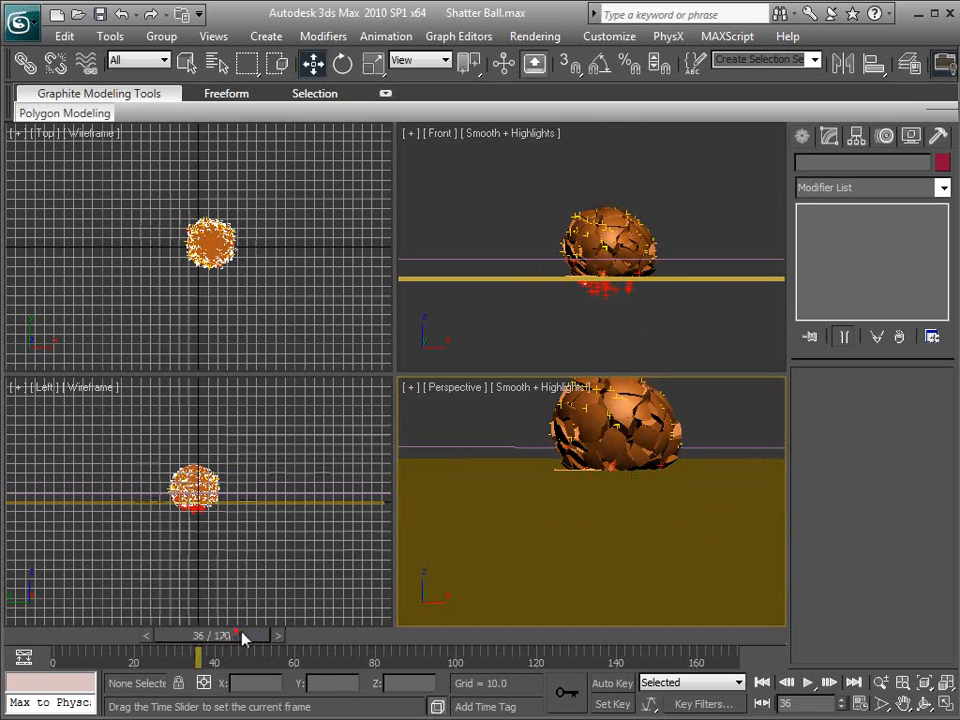
{"action": "left_click_drag", "start_coordinate": [243, 640], "coordinate": [261, 640]}
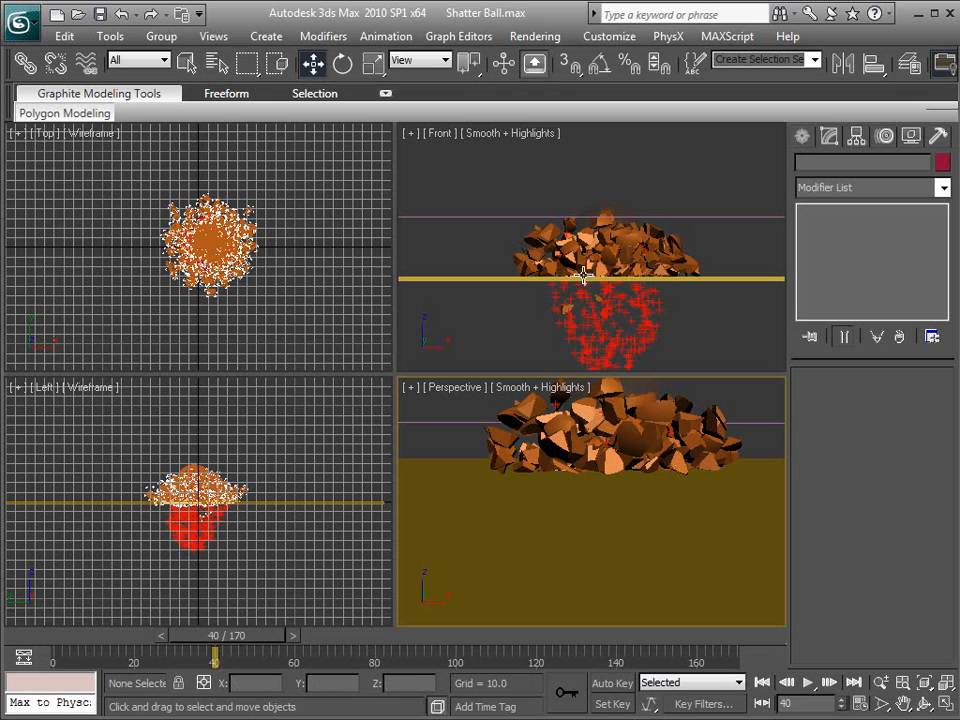
{"action": "mouse_move", "coordinate": [240, 645]}
{"action": "left_mouse_down"}
{"action": "mouse_move", "coordinate": [230, 644]}
{"action": "mouse_move", "coordinate": [238, 643]}
{"action": "left_mouse_up"}
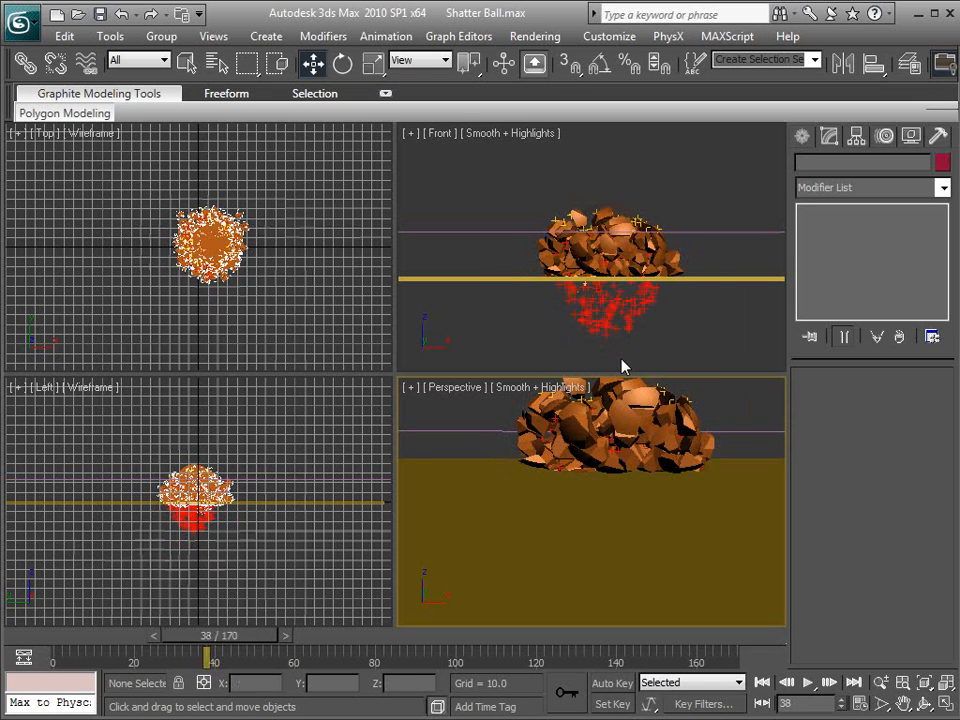
{"action": "middle_click_drag", "start_coordinate": [586, 448], "coordinate": [564, 467]}
{"action": "mouse_move", "coordinate": [253, 641]}
{"action": "left_mouse_down"}
{"action": "mouse_move", "coordinate": [229, 643]}
{"action": "mouse_move", "coordinate": [265, 638]}
{"action": "left_mouse_up"}
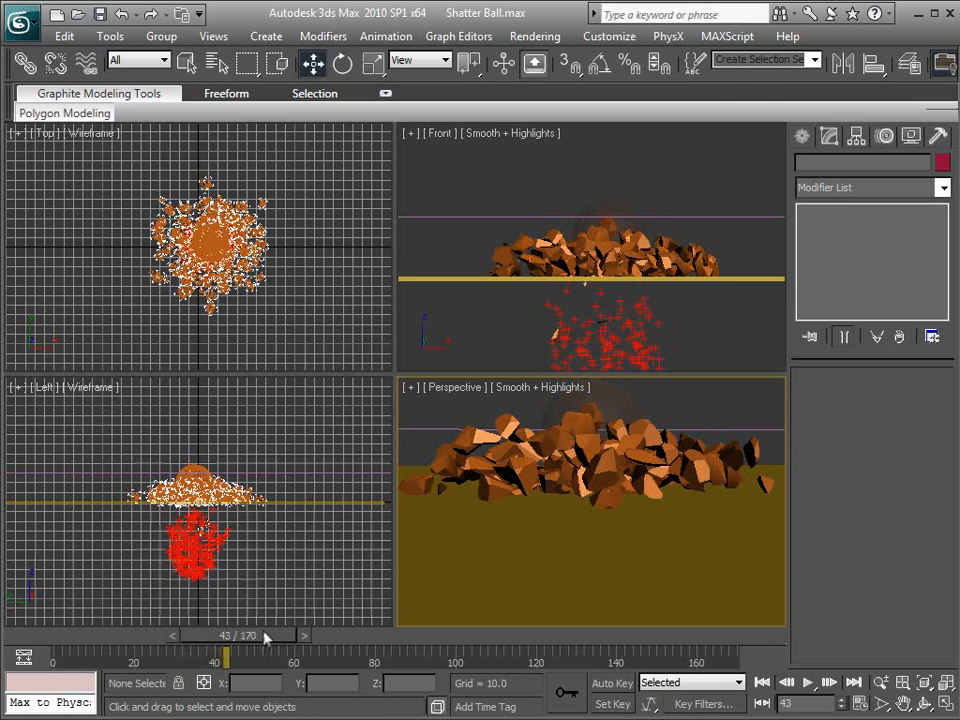
{"action": "scroll", "coordinate": [594, 510], "scroll_direction": "down", "scroll_amount": 5}
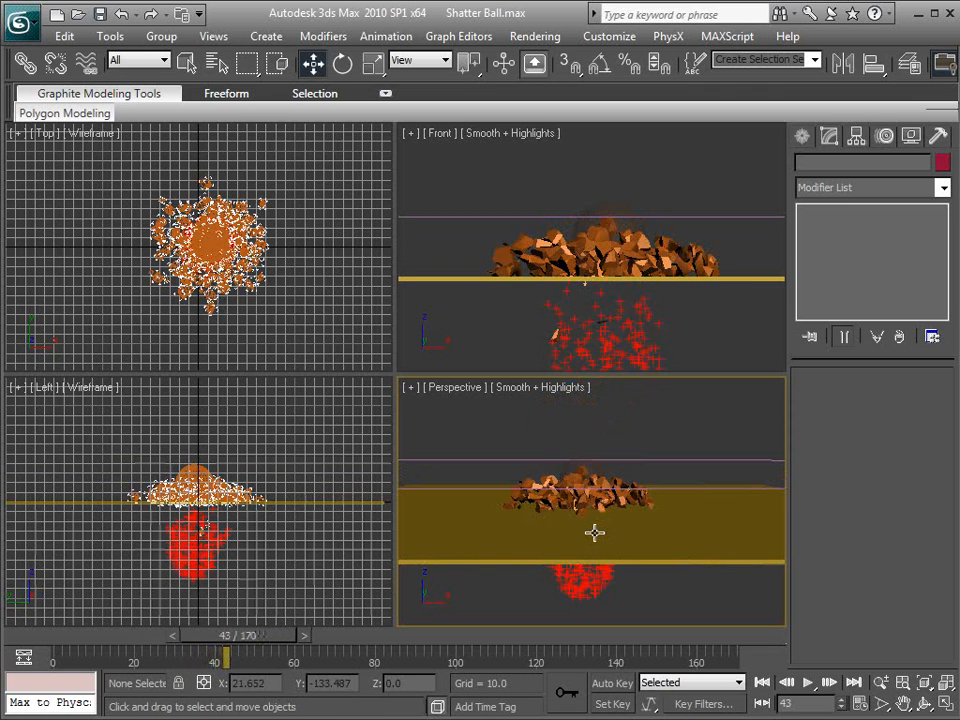
Reopen Particle View and add Spin and Shape Instance operators to Event 02 between Speed and Display.
{"action": "key", "text": "6"}
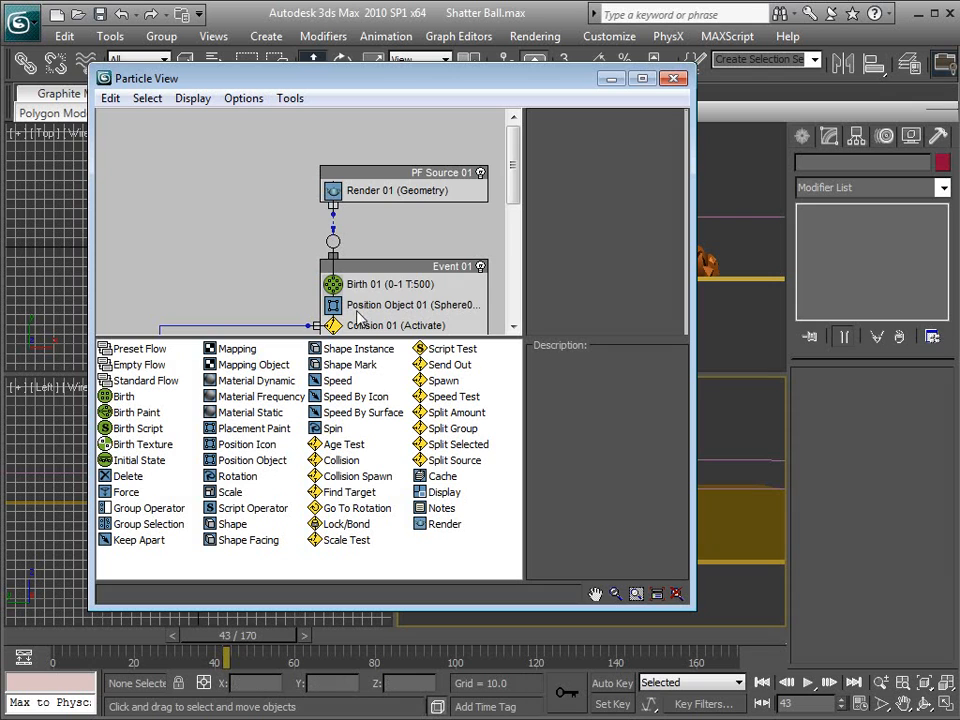
{"action": "scroll", "coordinate": [289, 196], "scroll_direction": "down", "scroll_amount": 5}
{"action": "left_click_drag", "start_coordinate": [247, 79], "coordinate": [514, 114]}
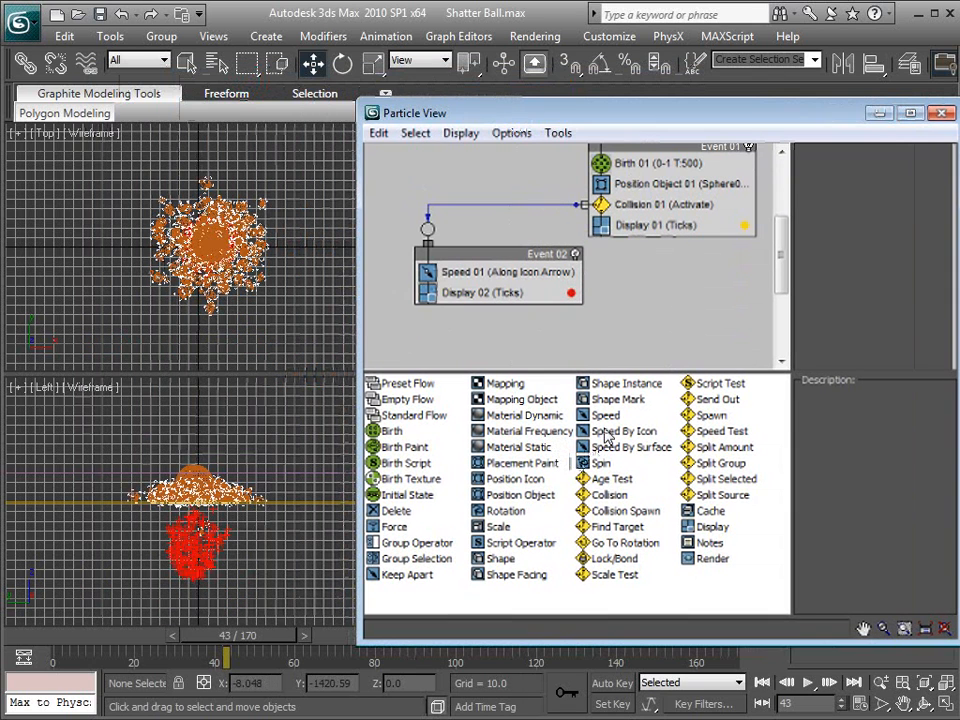
{"action": "left_click_drag", "start_coordinate": [600, 463], "coordinate": [459, 290]}
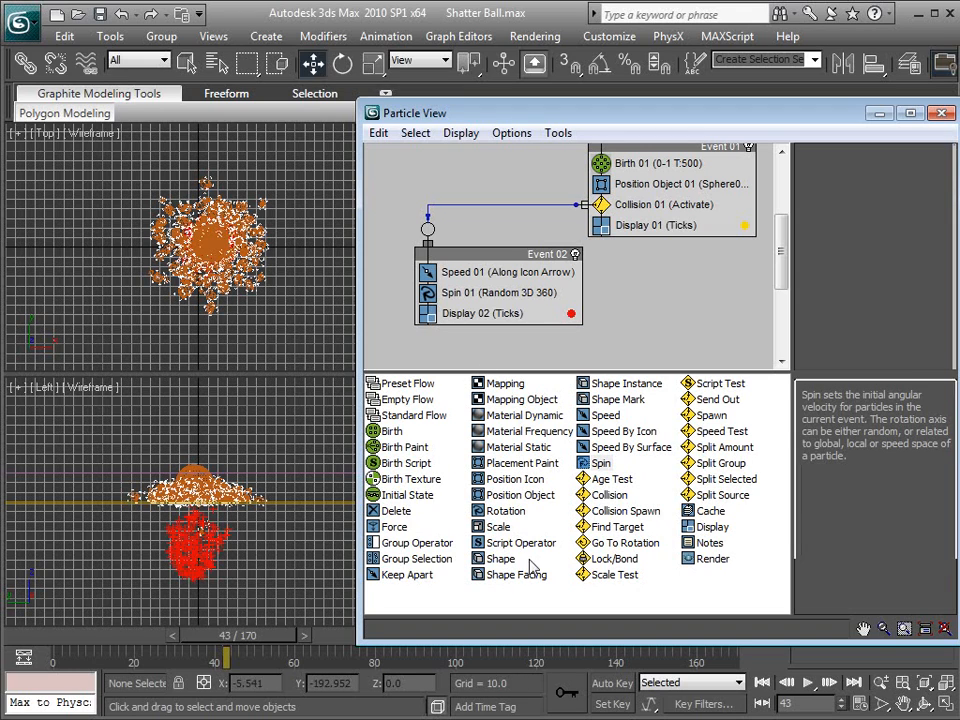
{"action": "left_click", "coordinate": [612, 385]}
{"action": "left_click_drag", "start_coordinate": [608, 393], "coordinate": [488, 313]}
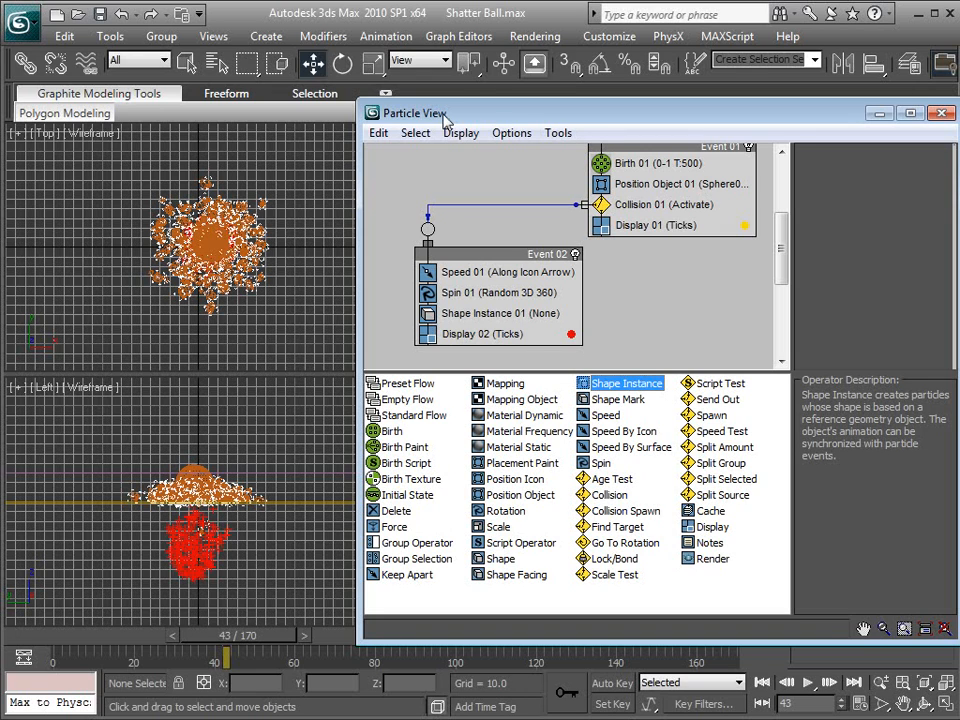
Add a Collision test above Event 02's Display and a Force operator above that test, then minimize Particle View.
{"action": "left_click_drag", "start_coordinate": [444, 116], "coordinate": [457, 115]}
{"action": "left_click_drag", "start_coordinate": [618, 494], "coordinate": [482, 333]}
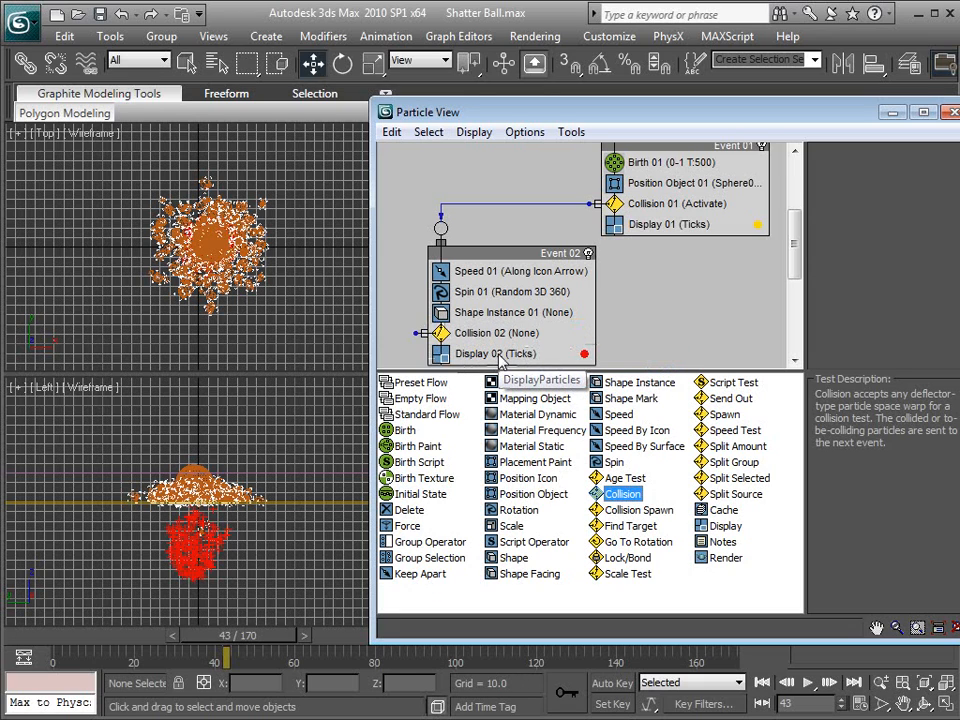
{"action": "left_click", "coordinate": [407, 527]}
{"action": "left_click_drag", "start_coordinate": [407, 527], "coordinate": [462, 332]}
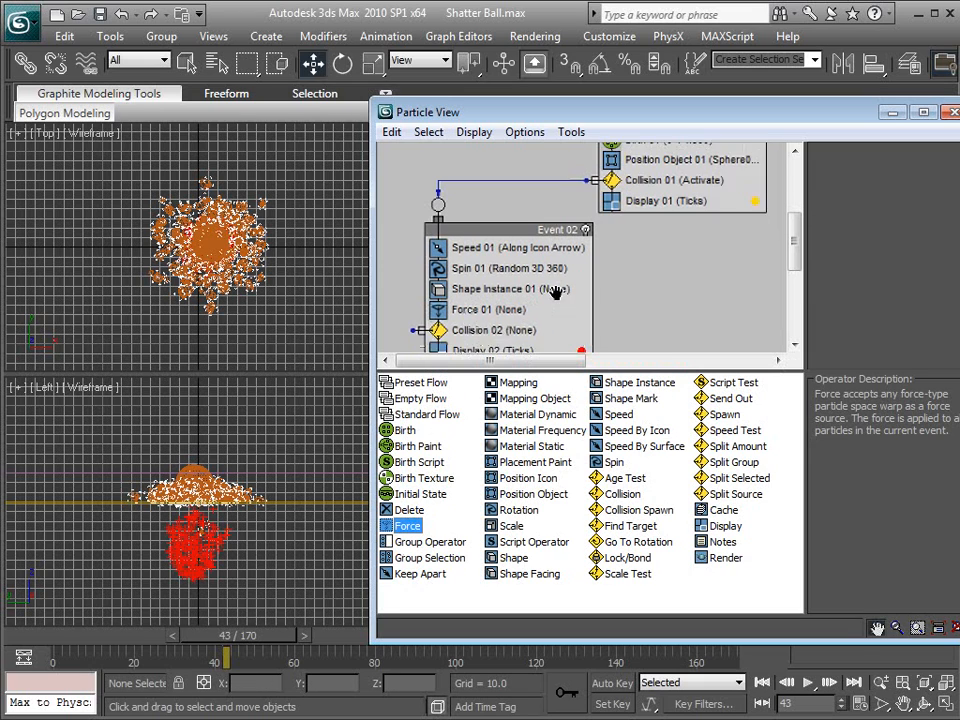
{"action": "middle_click_drag", "start_coordinate": [556, 292], "coordinate": [556, 278]}
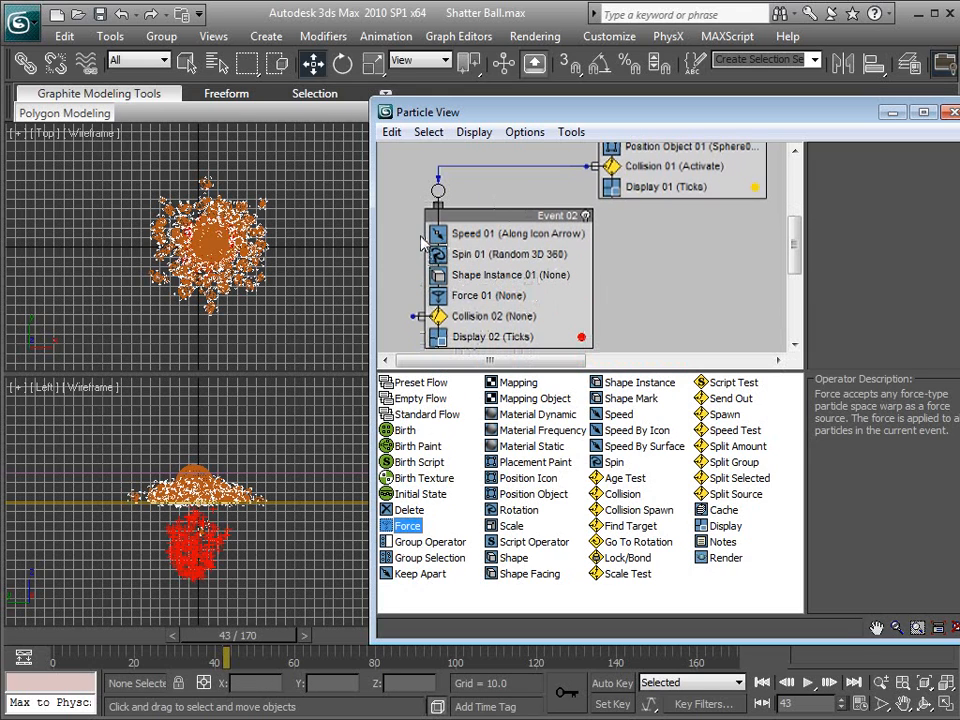
{"action": "left_click_drag", "start_coordinate": [626, 115], "coordinate": [356, 106]}
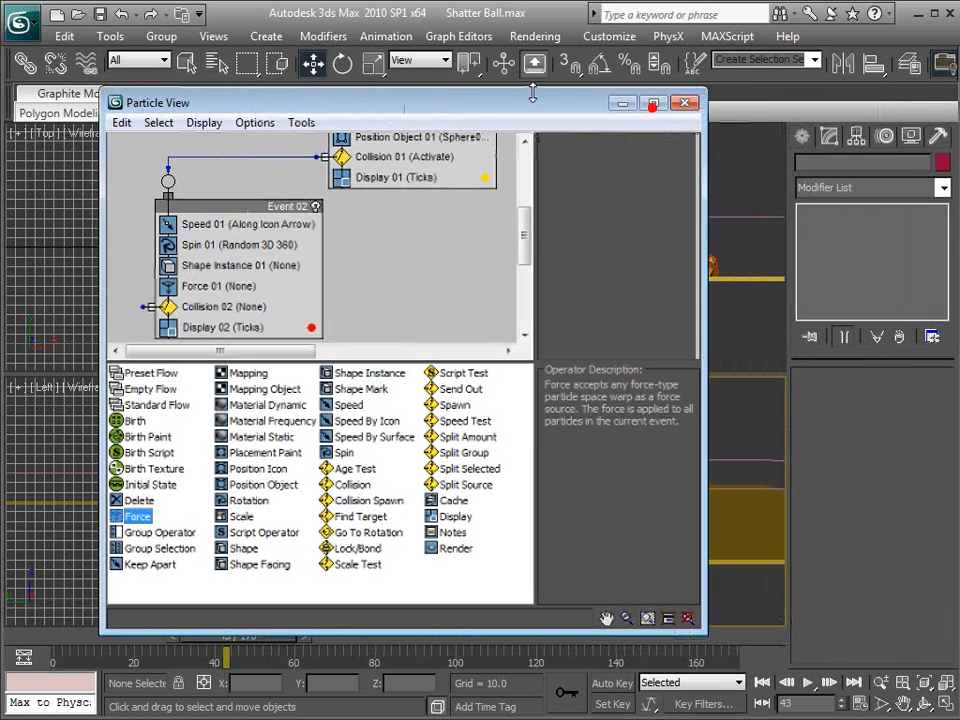
{"action": "left_click", "coordinate": [620, 104]}
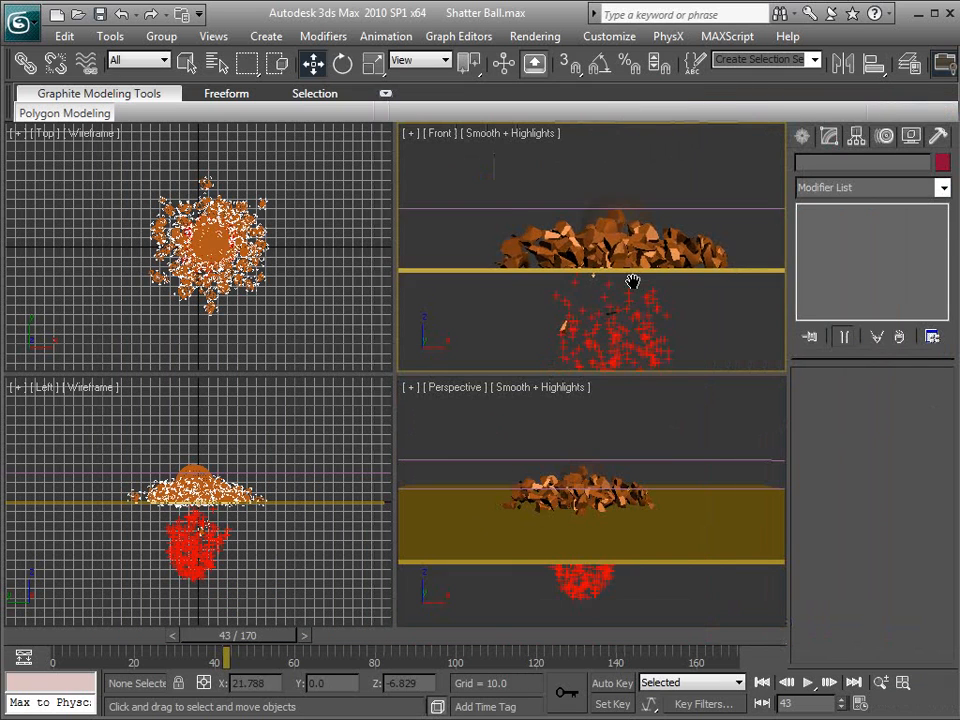
Create a Deflector space warp about 798 by 740 units across the ground in the Perspective view, enclosing the ground plane.
{"action": "left_click", "coordinate": [802, 137]}
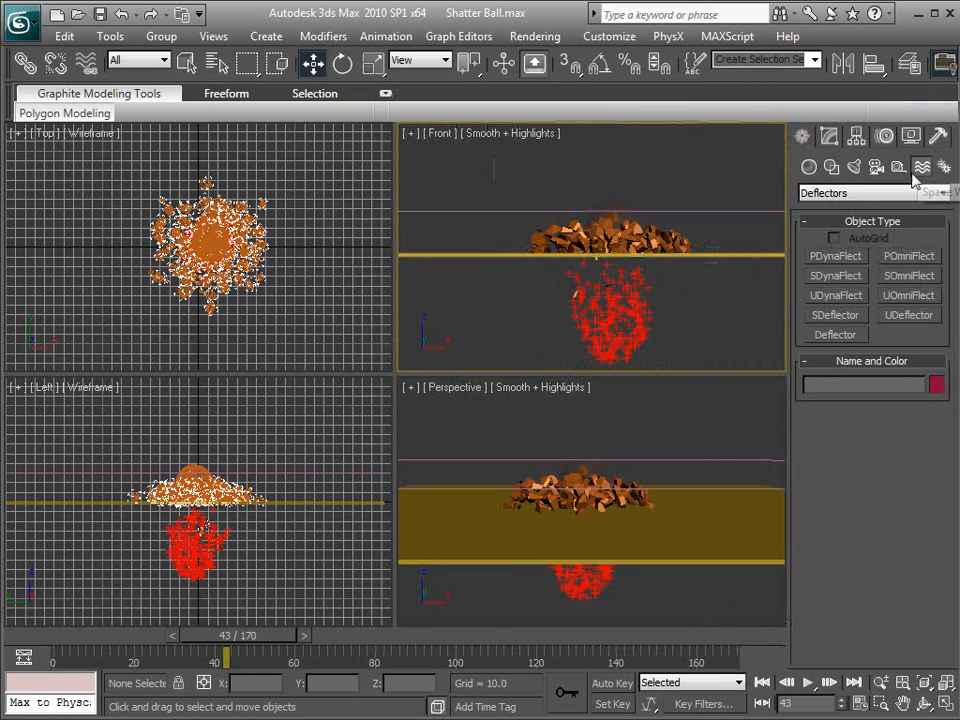
{"action": "right_click", "coordinate": [602, 480]}
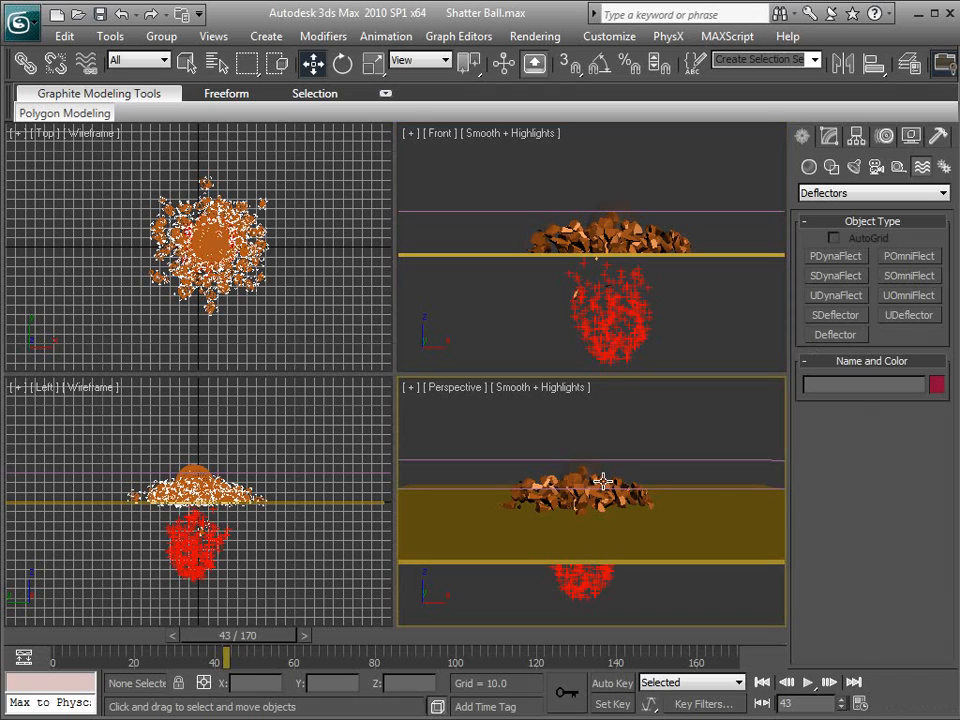
{"action": "scroll", "coordinate": [602, 480], "scroll_direction": "down", "scroll_amount": 5}
{"action": "middle_click_drag", "start_coordinate": [583, 486], "coordinate": [493, 459], "text": "alt"}
{"action": "left_click", "coordinate": [835, 334]}
{"action": "left_click_drag", "start_coordinate": [465, 510], "coordinate": [833, 590]}
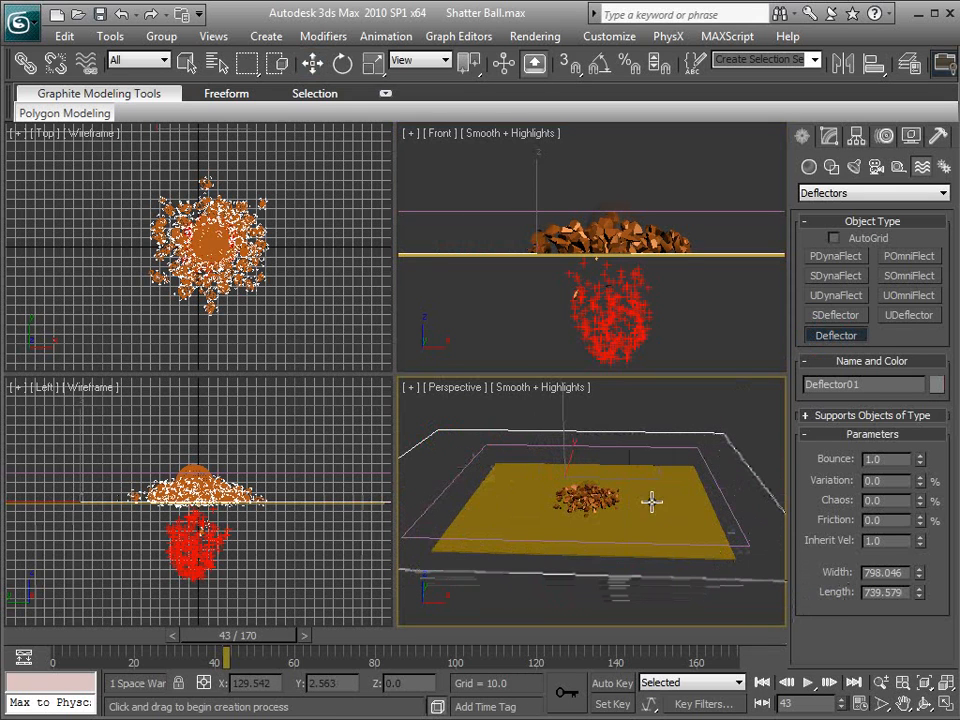
{"action": "key", "text": "w"}
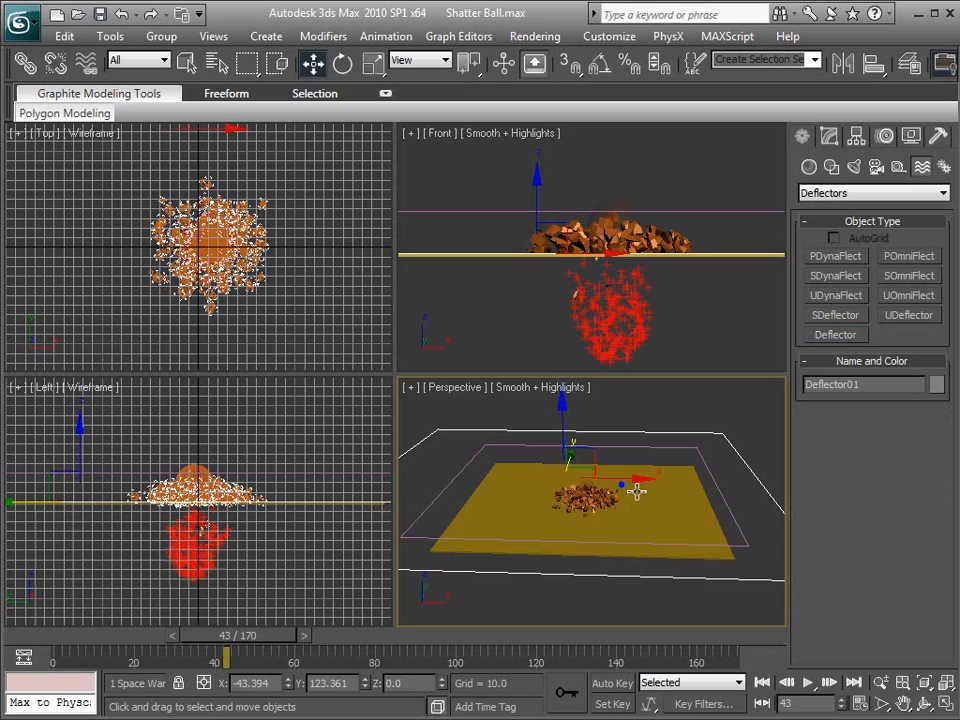
Set the new ground deflector's Bounce to 0.74 and Friction to 51%.
{"action": "left_click", "coordinate": [829, 137]}
{"action": "left_click", "coordinate": [919, 419]}
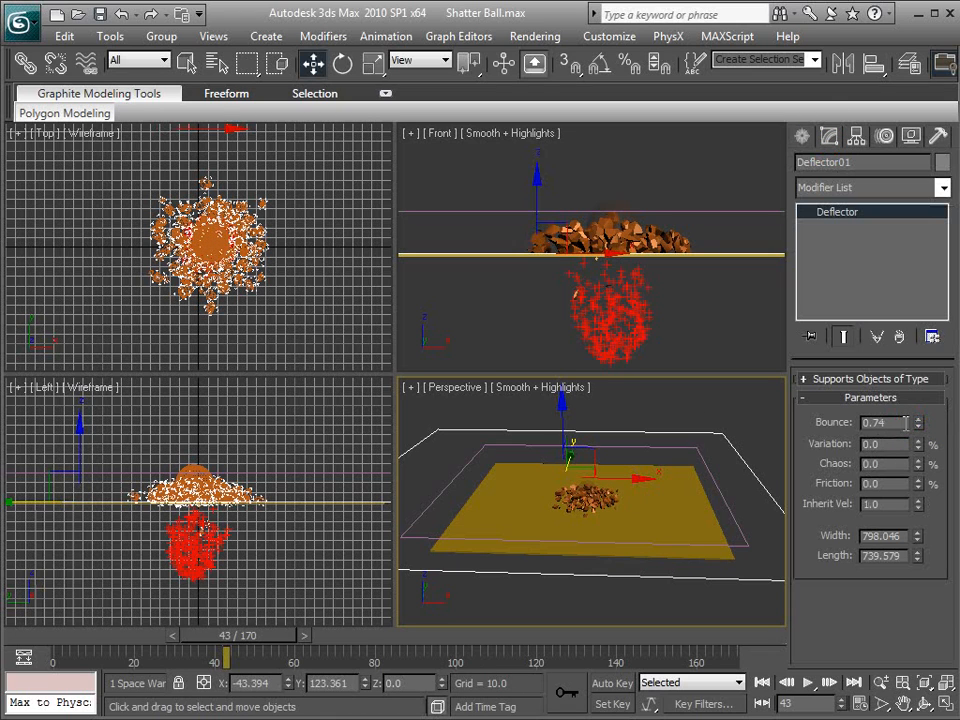
{"action": "left_click_drag", "start_coordinate": [923, 434], "coordinate": [923, 436]}
Reopen Particle View and assign Deflector01 to Event 02's Collision 02 test.
{"action": "middle_click_drag", "start_coordinate": [521, 489], "coordinate": [553, 455], "text": "alt"}
{"action": "key", "text": "6"}
{"action": "scroll", "coordinate": [300, 230], "scroll_direction": "down", "scroll_amount": 5}
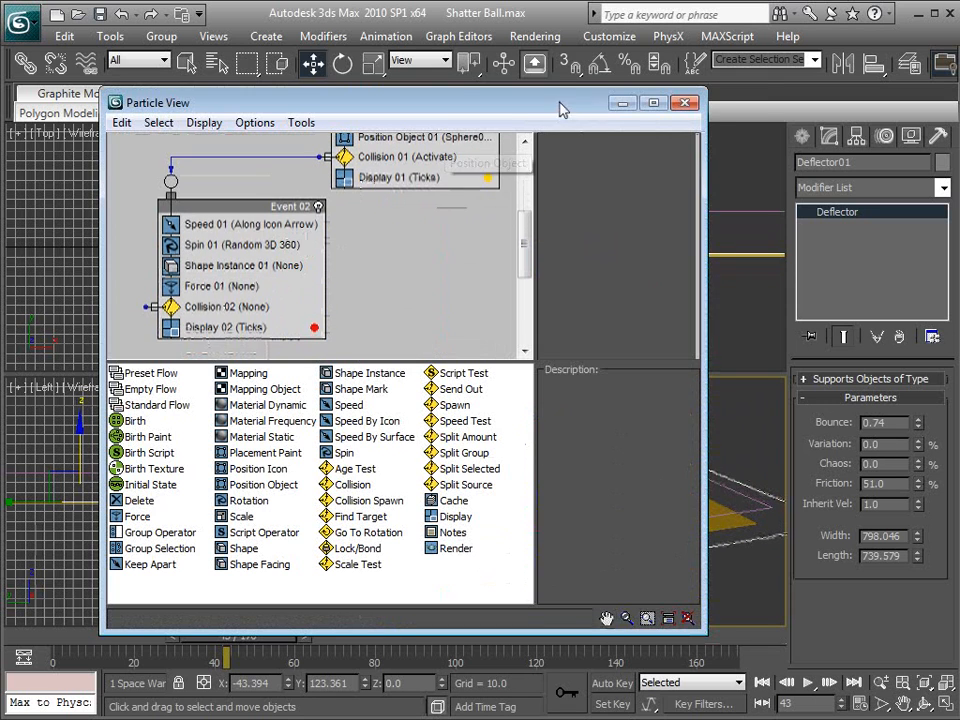
{"action": "left_click_drag", "start_coordinate": [560, 109], "coordinate": [552, 96]}
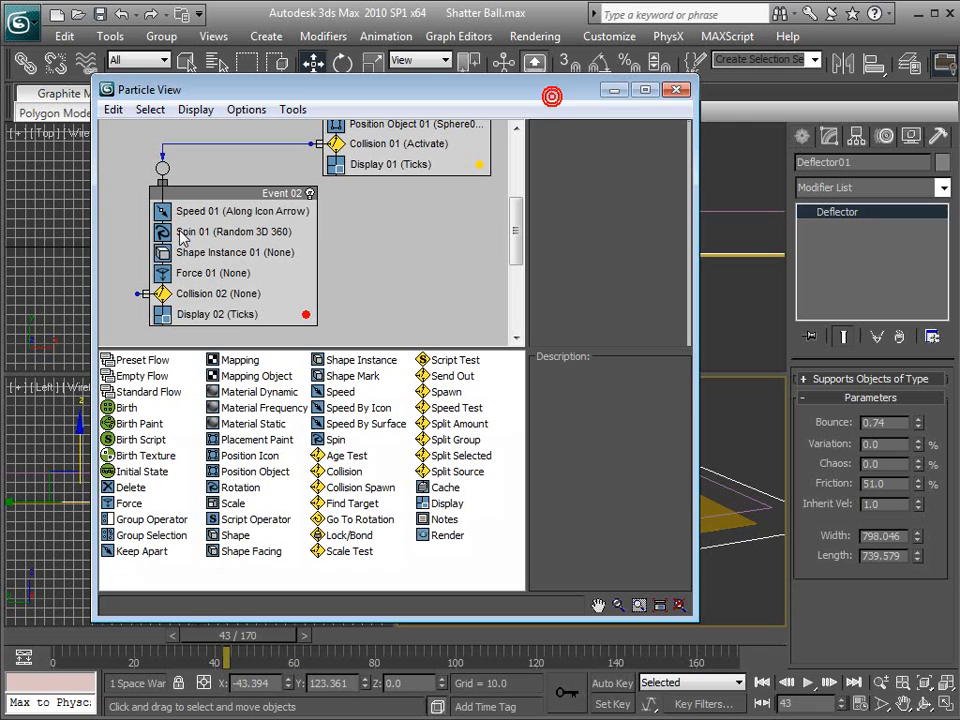
{"action": "left_click", "coordinate": [188, 294]}
{"action": "left_click", "coordinate": [593, 216]}
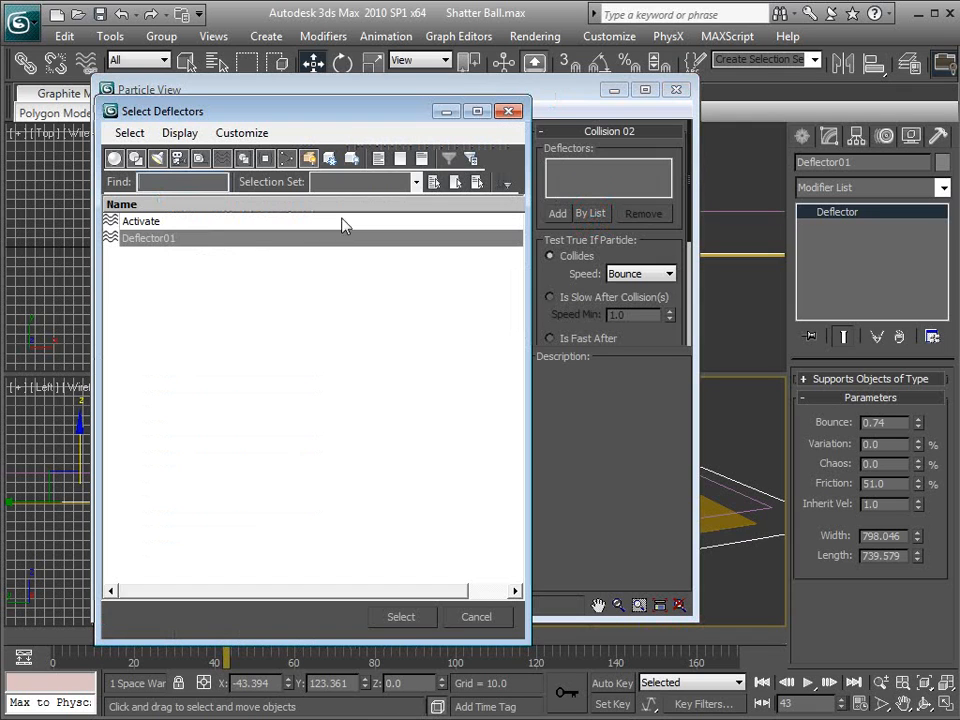
{"action": "left_click", "coordinate": [155, 245]}
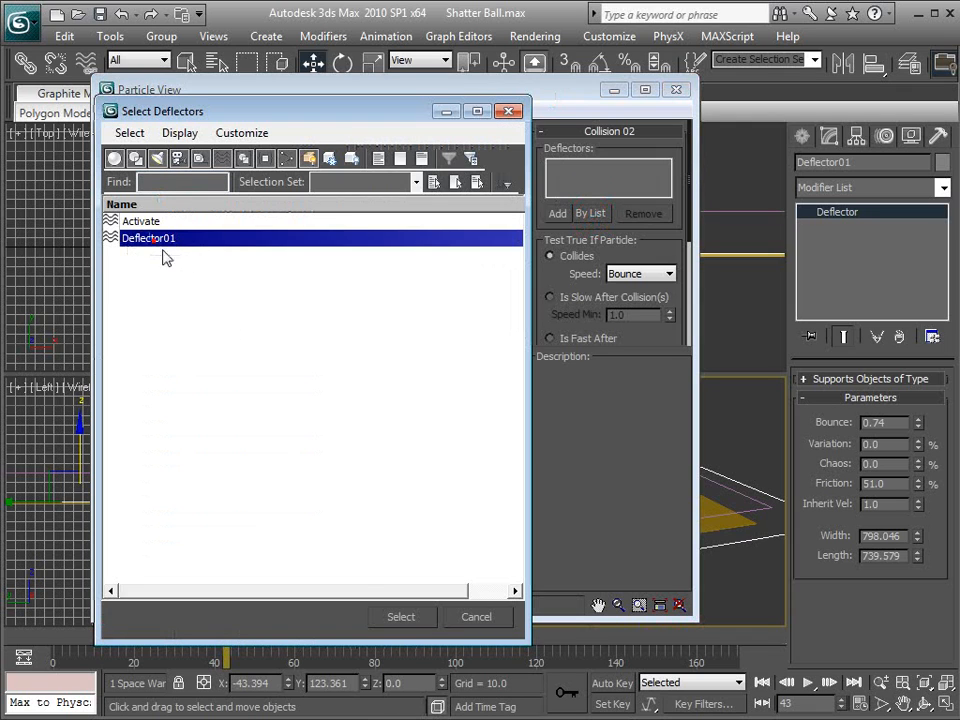
{"action": "left_click", "coordinate": [398, 616]}
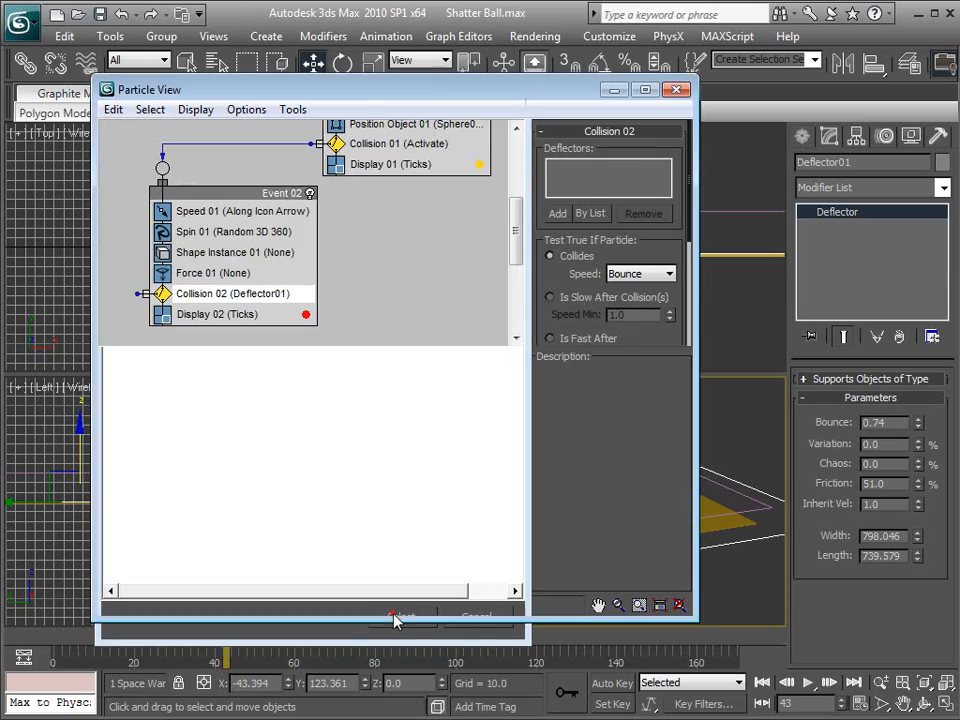
Move Particle View aside and scrub to frame 49 to examine how the red particles react to the ground deflector.
{"action": "left_click_drag", "start_coordinate": [365, 98], "coordinate": [945, 102]}
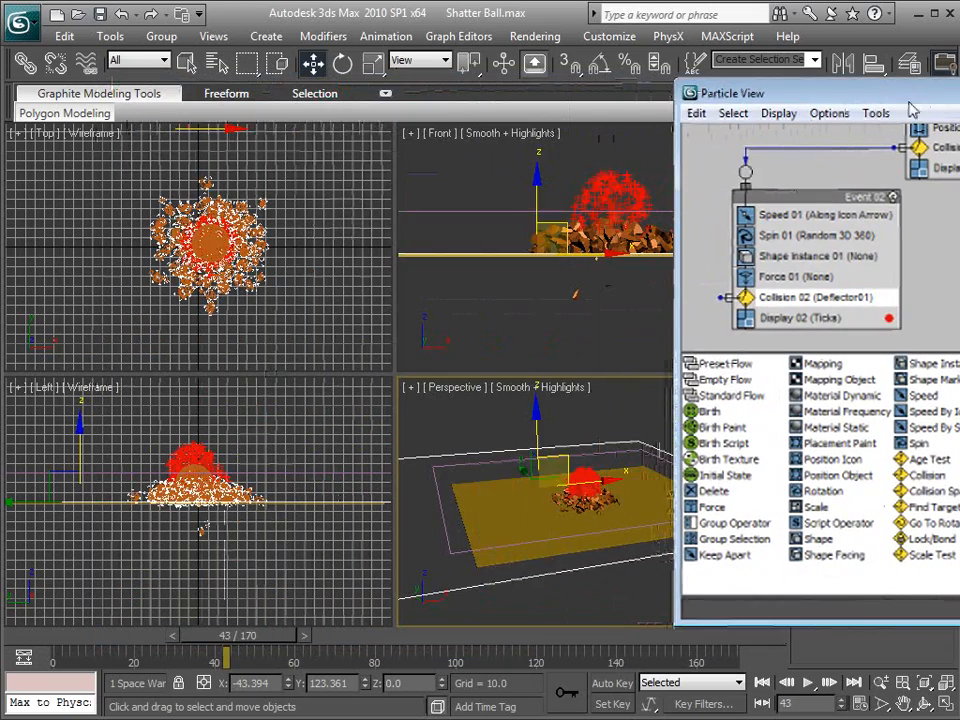
{"action": "middle_click_drag", "start_coordinate": [542, 493], "coordinate": [581, 509]}
{"action": "scroll", "coordinate": [581, 509], "scroll_direction": "up", "scroll_amount": 2}
{"action": "left_click_drag", "start_coordinate": [275, 636], "coordinate": [294, 649]}
{"action": "key", "text": "w"}
{"action": "left_click_drag", "start_coordinate": [798, 97], "coordinate": [185, 76]}
{"action": "key", "text": "6"}
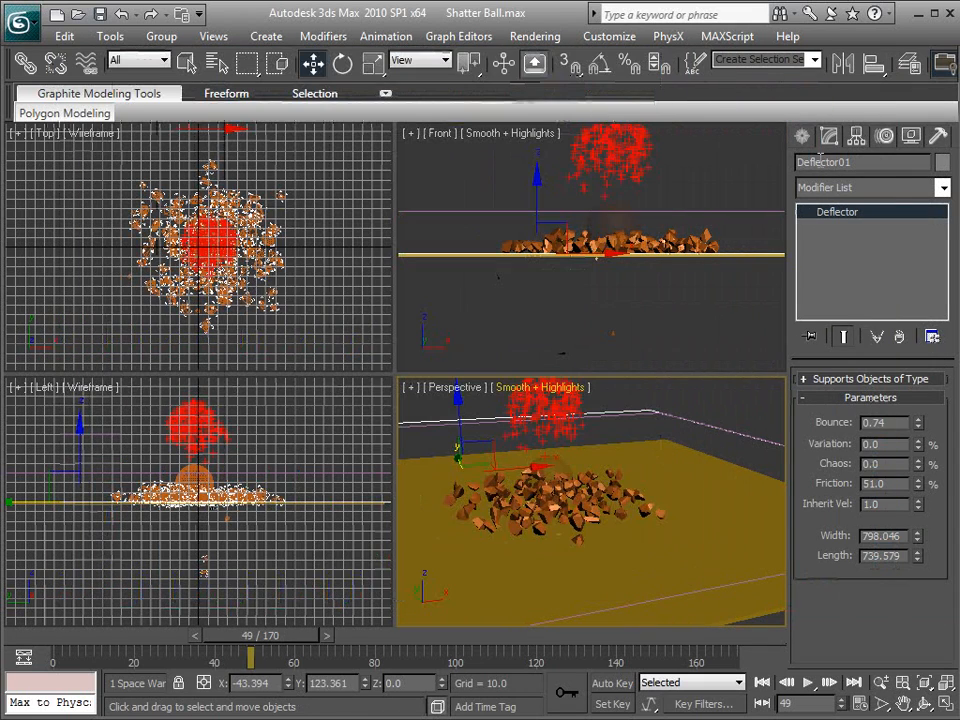
Create a Gravity force space warp with an icon size of about 67 beside the ground plane in the Perspective view.
{"action": "left_click", "coordinate": [802, 135]}
{"action": "left_click", "coordinate": [849, 194]}
{"action": "left_click", "coordinate": [828, 208]}
{"action": "left_click", "coordinate": [834, 318]}
{"action": "middle_click_drag", "start_coordinate": [678, 466], "coordinate": [612, 503]}
{"action": "scroll", "coordinate": [612, 503], "scroll_direction": "down", "scroll_amount": 2}
{"action": "left_click_drag", "start_coordinate": [705, 435], "coordinate": [740, 440]}
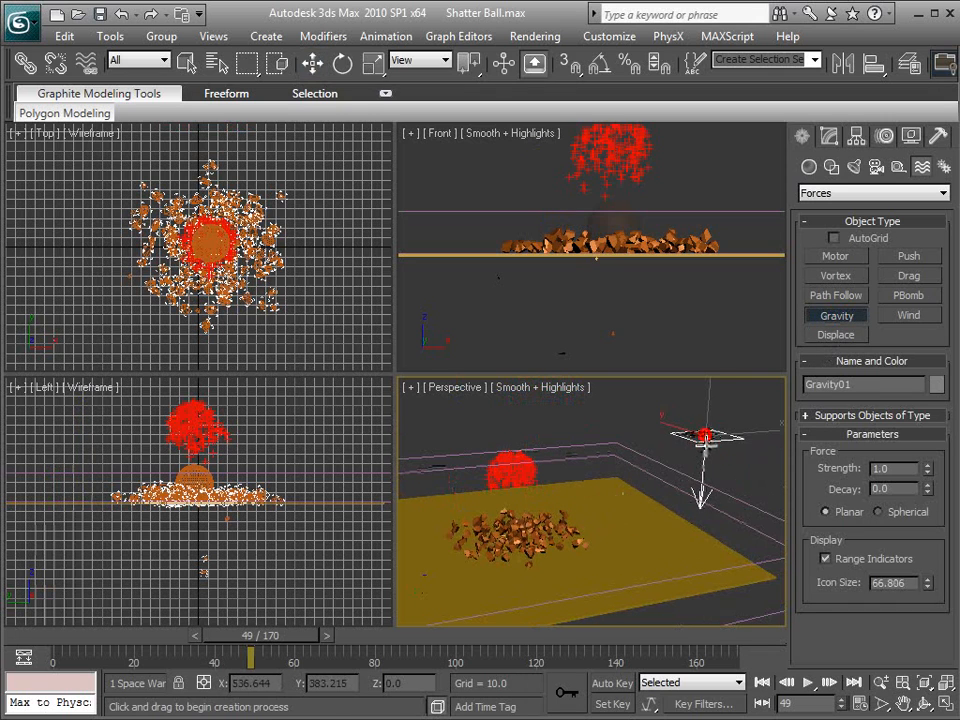
{"action": "key", "text": "w"}
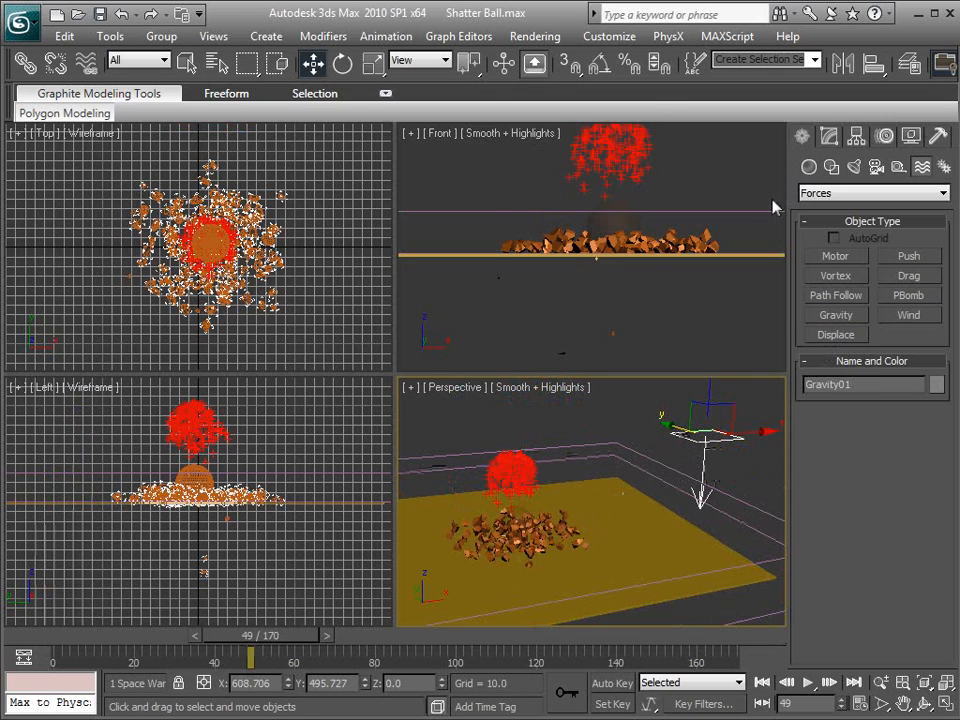
Assign Gravity01 to Event 02's Force 01 operator in Particle View and close the window.
{"action": "key", "text": "6"}
{"action": "scroll", "coordinate": [244, 231], "scroll_direction": "down", "scroll_amount": 6}
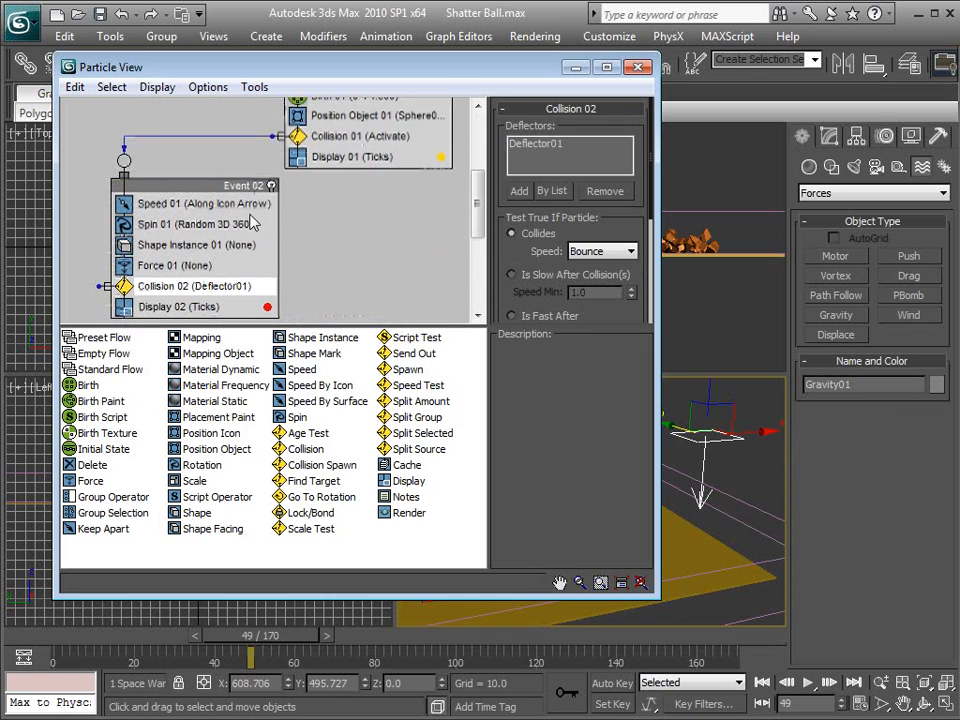
{"action": "left_click", "coordinate": [157, 231]}
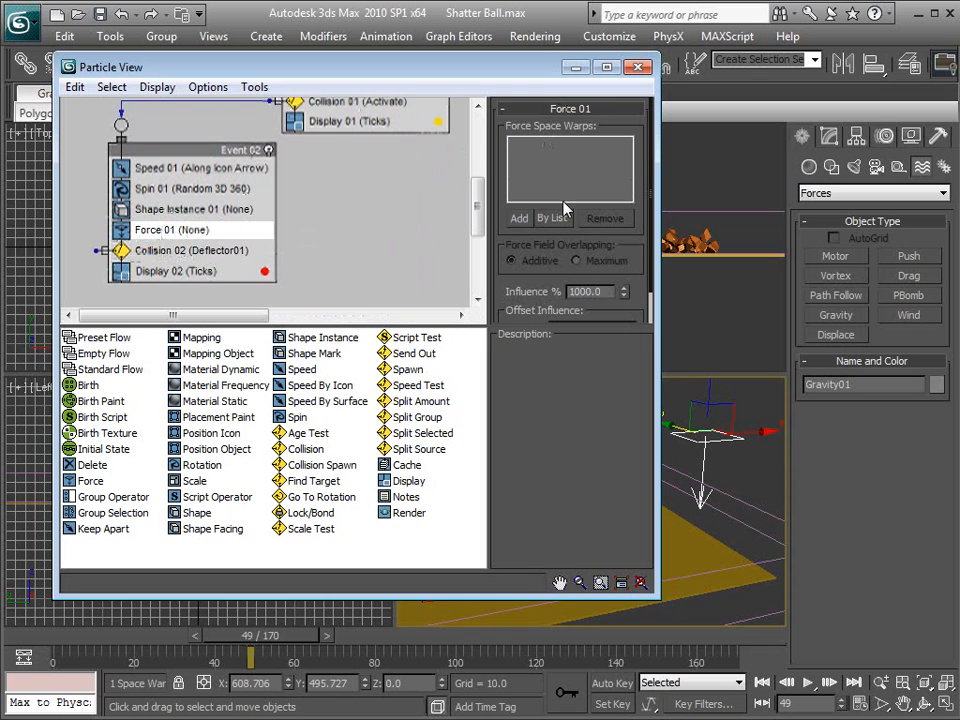
{"action": "left_click", "coordinate": [554, 219]}
{"action": "left_click", "coordinate": [145, 222]}
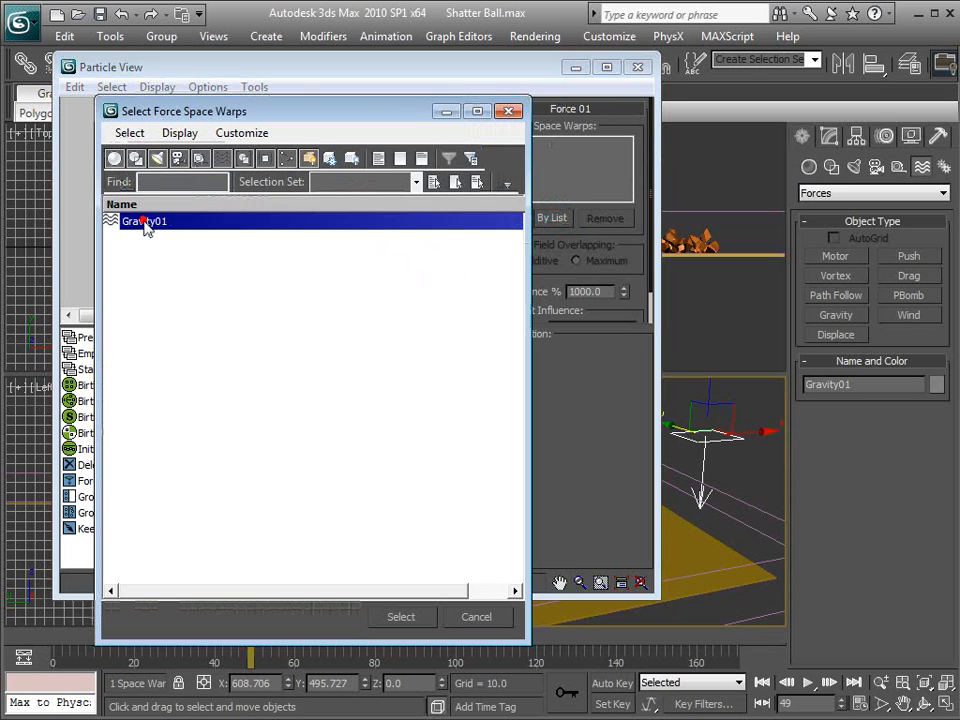
{"action": "left_click", "coordinate": [401, 617]}
{"action": "middle_click_drag", "start_coordinate": [313, 150], "coordinate": [309, 187]}
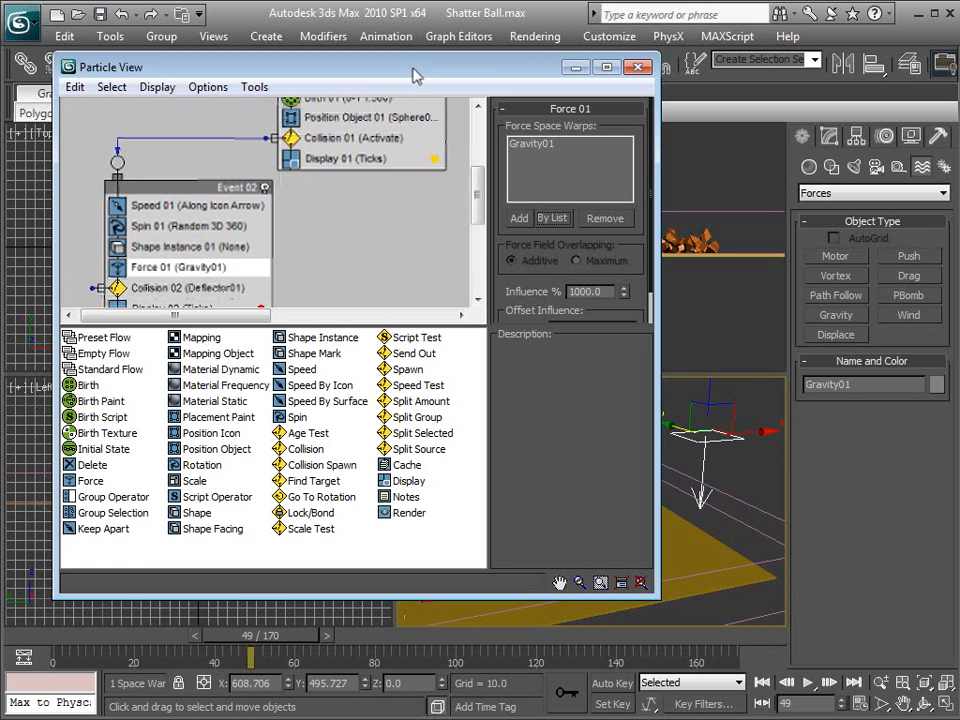
{"action": "scroll", "coordinate": [322, 140], "scroll_direction": "down", "scroll_amount": 1}
{"action": "left_click_drag", "start_coordinate": [362, 71], "coordinate": [328, 102]}
{"action": "key", "text": "6"}
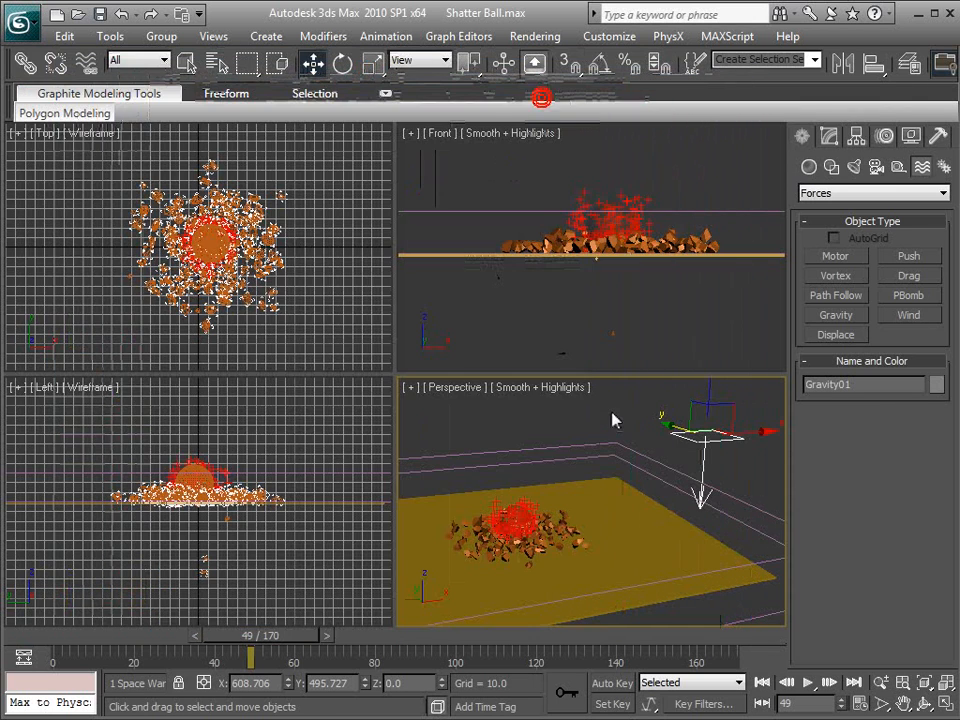
Deselect the gravity warp and scrub to frame 63 to examine how the particles fall among the fragments.
{"action": "left_click", "coordinate": [612, 410]}
{"action": "scroll", "coordinate": [611, 491], "scroll_direction": "up", "scroll_amount": 2}
{"action": "middle_click_drag", "start_coordinate": [536, 549], "coordinate": [534, 521]}
{"action": "left_click_drag", "start_coordinate": [280, 643], "coordinate": [306, 655]}
{"action": "key", "text": "w"}
{"action": "scroll", "coordinate": [585, 490], "scroll_direction": "up", "scroll_amount": 6}
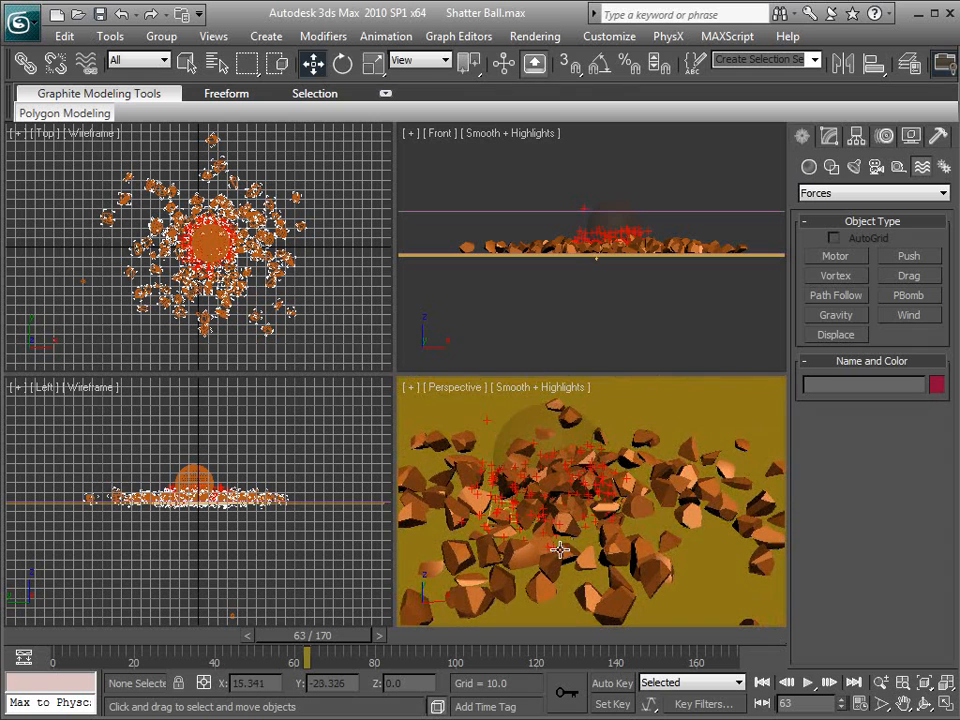
Set the direction of Event 02's Speed 01 operator to Inherit Previous in Particle View, and minimize the window.
{"action": "key", "text": "6"}
{"action": "scroll", "coordinate": [150, 285], "scroll_direction": "up", "scroll_amount": 2}
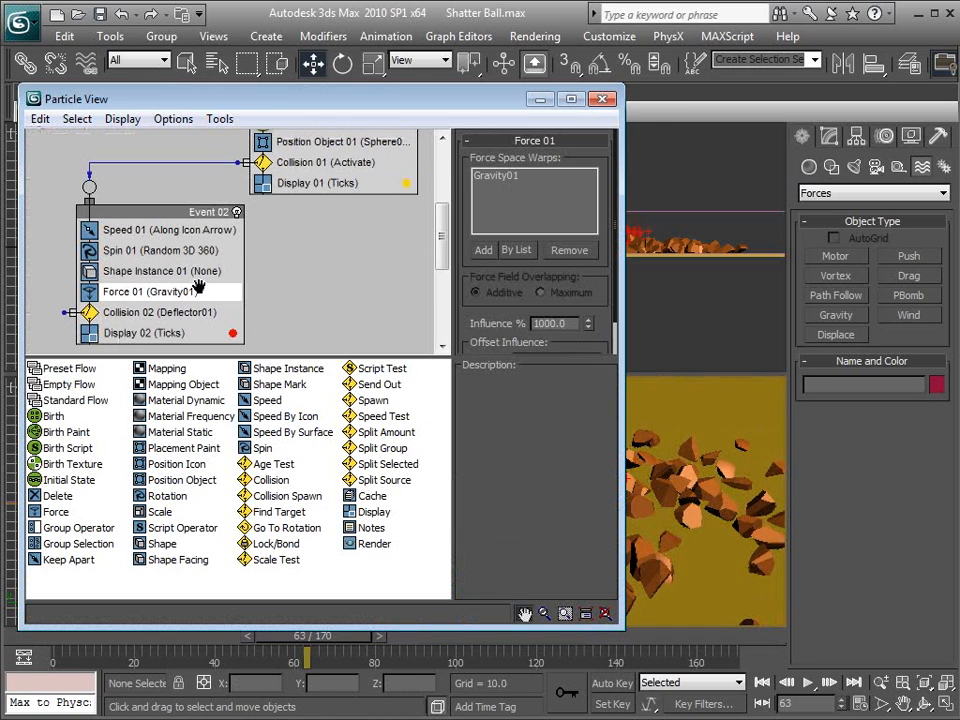
{"action": "left_click", "coordinate": [148, 243]}
{"action": "scroll", "coordinate": [337, 232], "scroll_direction": "down", "scroll_amount": 1}
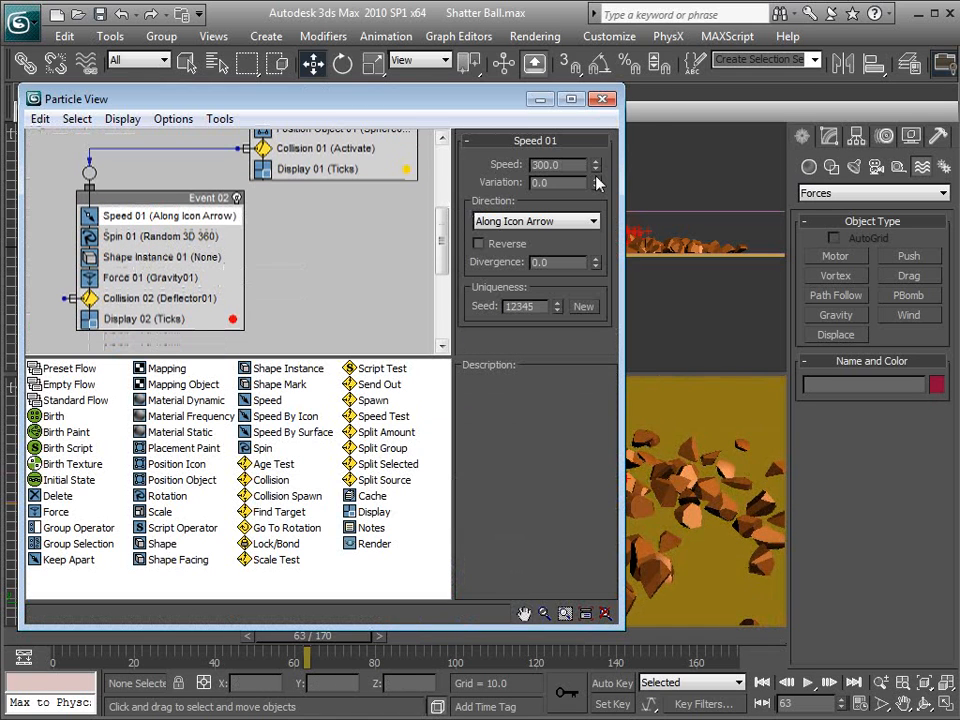
{"action": "left_click", "coordinate": [524, 224]}
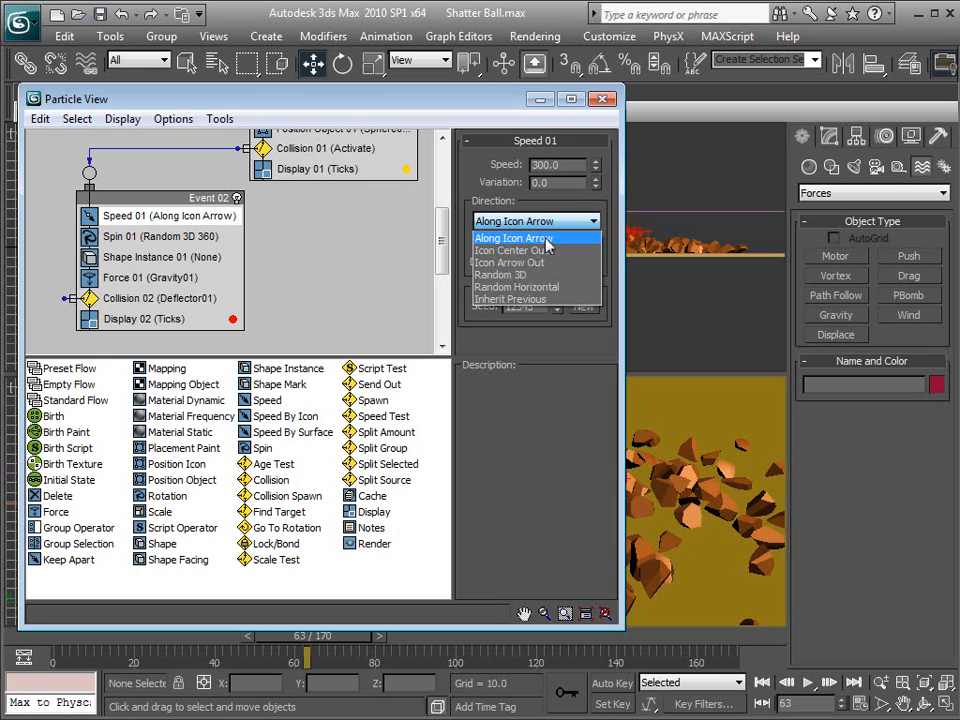
{"action": "left_click", "coordinate": [530, 299]}
{"action": "left_click", "coordinate": [539, 100]}
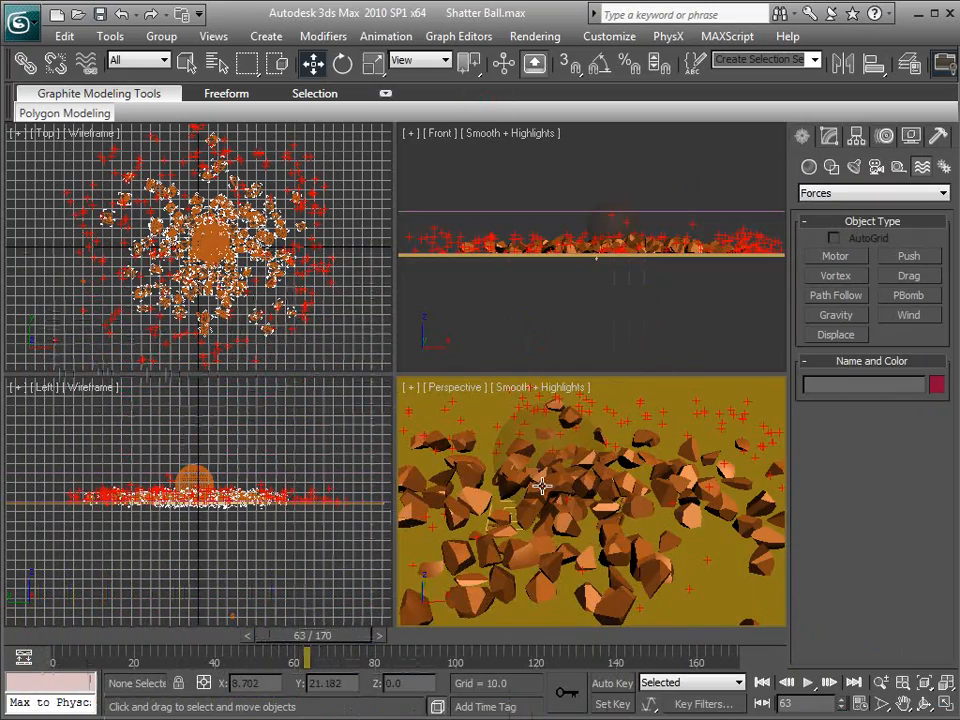
Scrub back to frame 44 to examine the particle spread around the fragments in the Front and Perspective views.
{"action": "scroll", "coordinate": [573, 532], "scroll_direction": "down", "scroll_amount": 5}
{"action": "left_click_drag", "start_coordinate": [333, 645], "coordinate": [257, 639]}
{"action": "key", "text": "w"}
{"action": "scroll", "coordinate": [600, 510], "scroll_direction": "up", "scroll_amount": 5}
{"action": "middle_click_drag", "start_coordinate": [640, 222], "coordinate": [646, 234]}
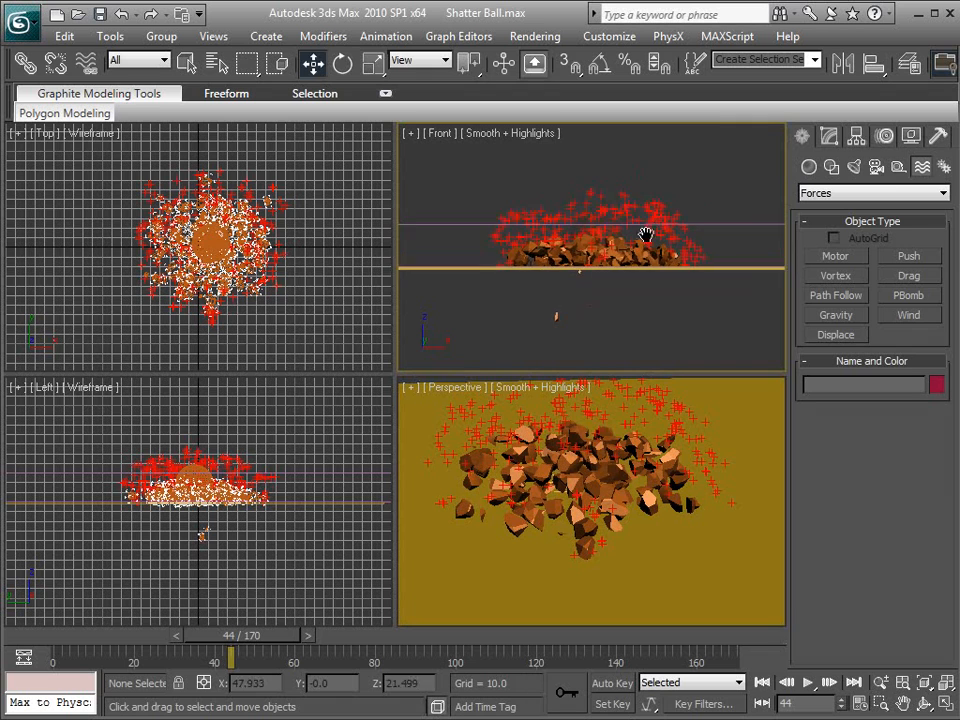
{"action": "scroll", "coordinate": [611, 280], "scroll_direction": "up", "scroll_amount": 2}
Bring Particle View back, then move and narrow it so the Front and Perspective views stay largely uncovered.
{"action": "left_click_drag", "start_coordinate": [955, 160], "coordinate": [297, 97]}
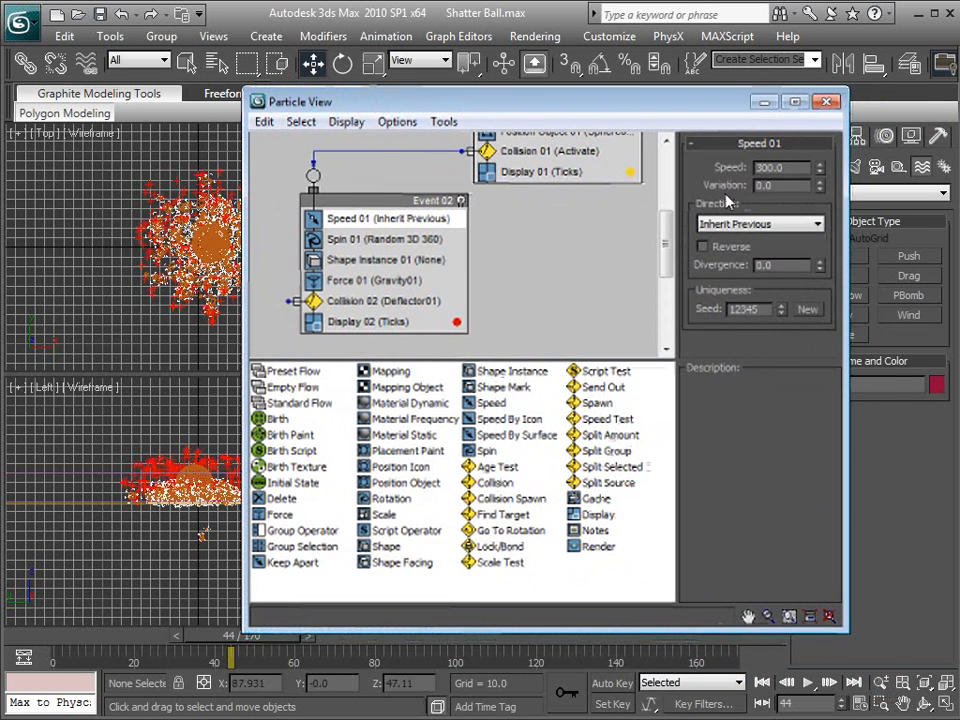
{"action": "left_click_drag", "start_coordinate": [696, 105], "coordinate": [459, 57]}
{"action": "left_click_drag", "start_coordinate": [597, 586], "coordinate": [478, 630]}
{"action": "left_click_drag", "start_coordinate": [480, 283], "coordinate": [458, 287]}
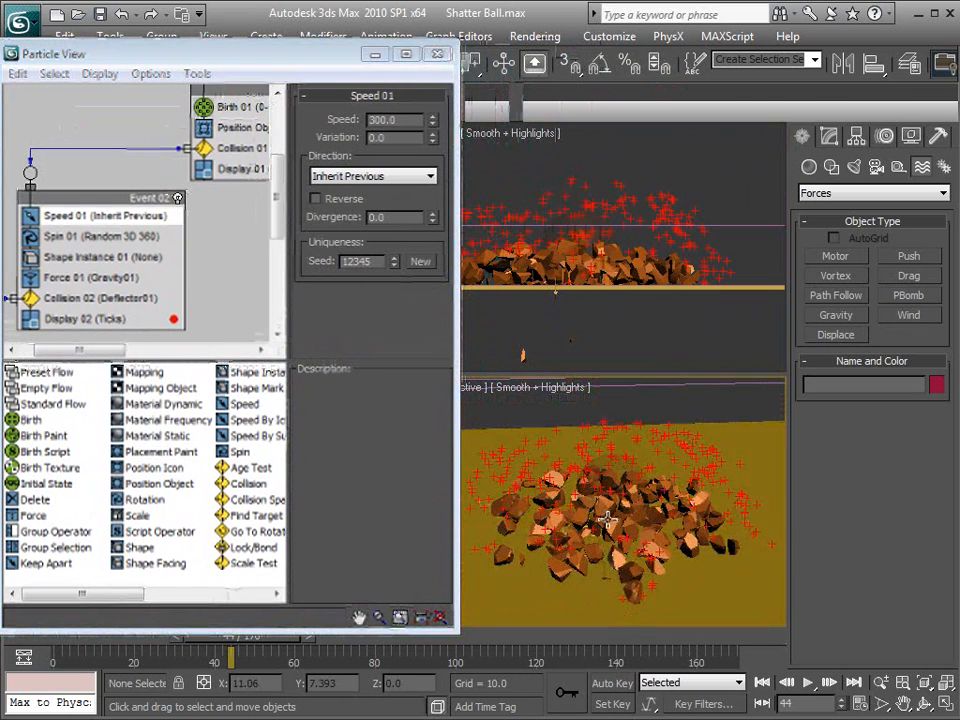
Set Event 02's display color to white and turn off the Display 01 operator in Event 01.
{"action": "left_click", "coordinate": [174, 321]}
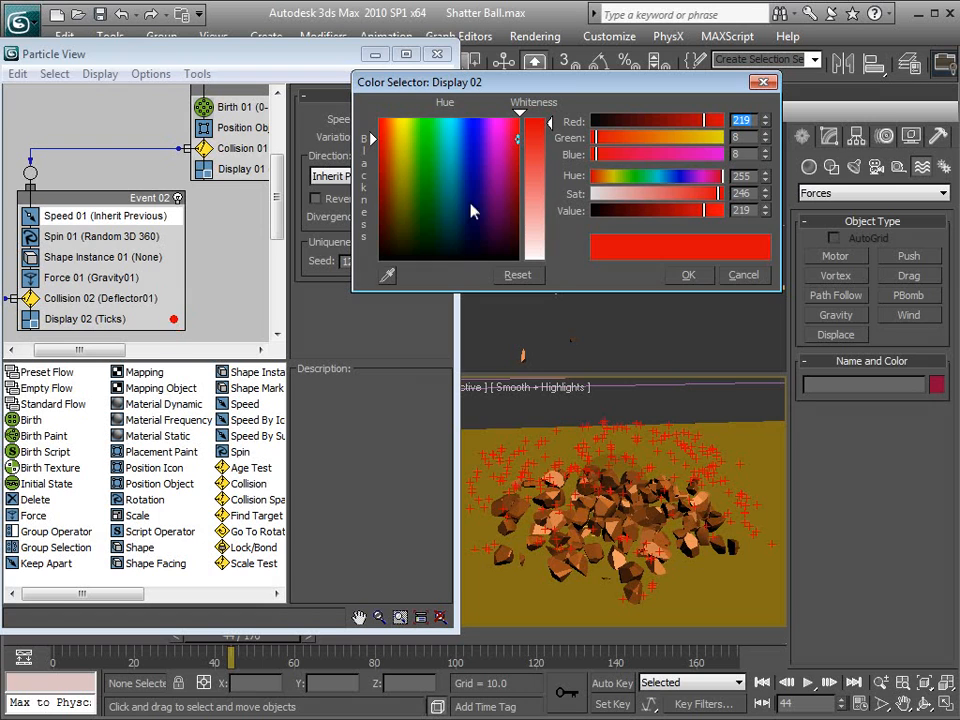
{"action": "left_click_drag", "start_coordinate": [548, 245], "coordinate": [551, 265]}
{"action": "left_click", "coordinate": [703, 279]}
{"action": "middle_click_drag", "start_coordinate": [208, 177], "coordinate": [93, 193]}
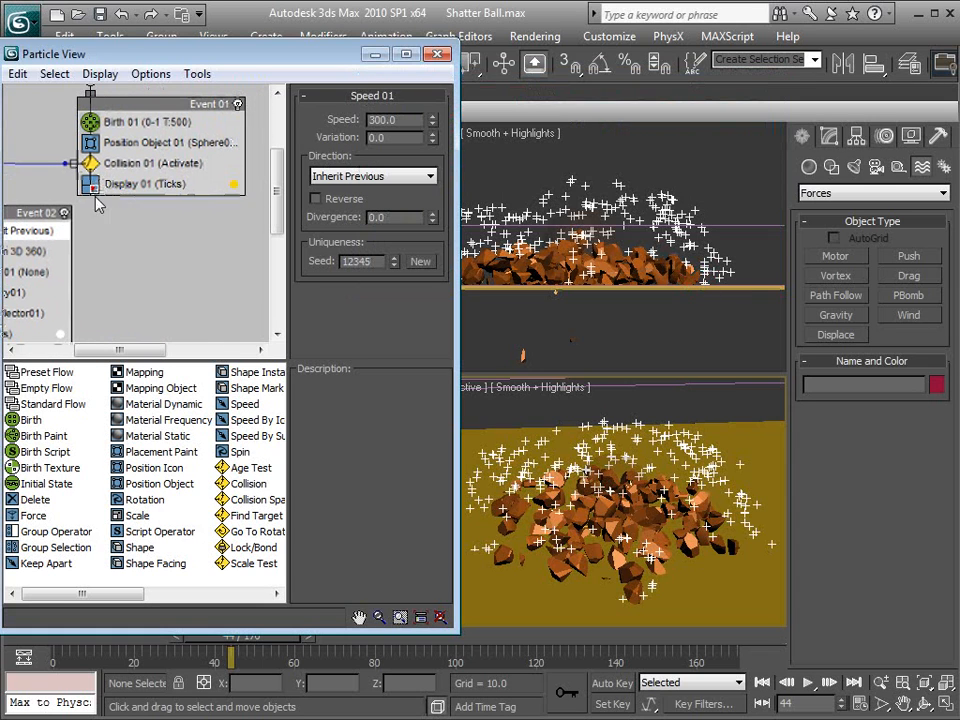
{"action": "mouse_move", "coordinate": [268, 632]}
{"action": "left_mouse_down"}
{"action": "mouse_move", "coordinate": [268, 613]}
{"action": "mouse_move", "coordinate": [231, 639]}
{"action": "mouse_move", "coordinate": [265, 641]}
{"action": "left_mouse_up"}
{"action": "middle_click_drag", "start_coordinate": [106, 224], "coordinate": [208, 152]}
Set Event 02's Speed 01 operator to speed 186.3, variation 136.0 and divergence 66.5.
{"action": "left_click", "coordinate": [72, 167]}
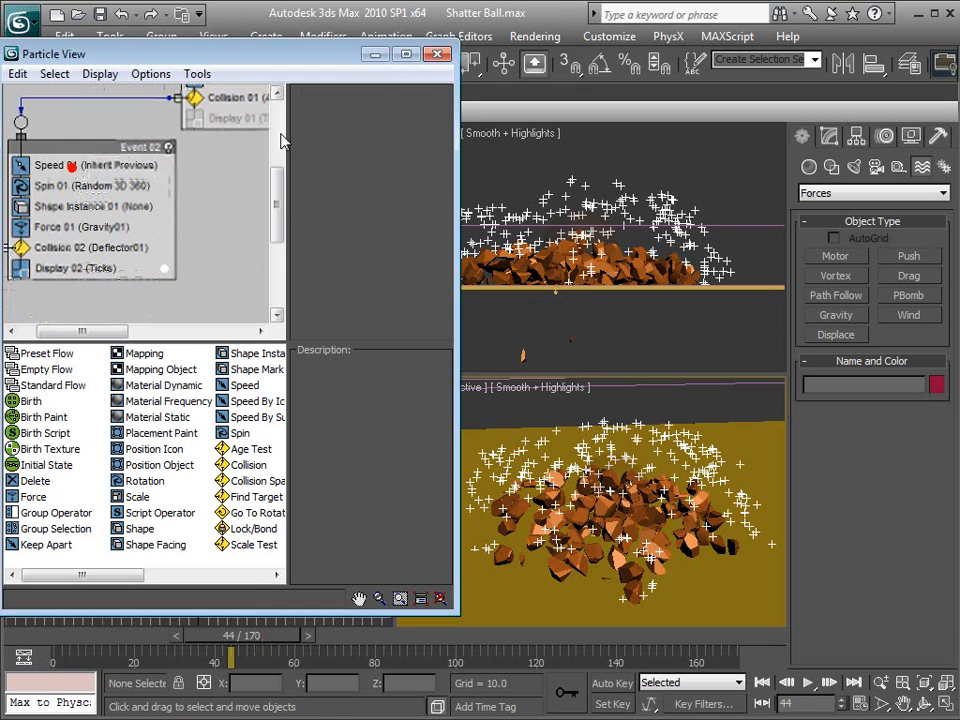
{"action": "left_click", "coordinate": [66, 165]}
{"action": "left_click_drag", "start_coordinate": [432, 127], "coordinate": [428, 42]}
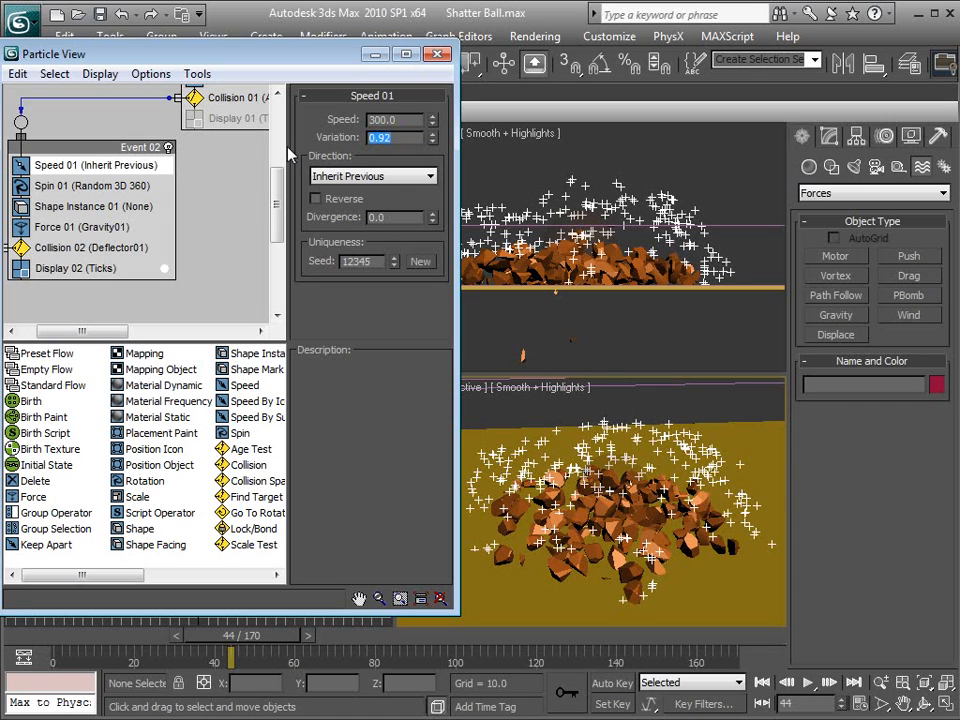
{"action": "key", "text": "Return"}
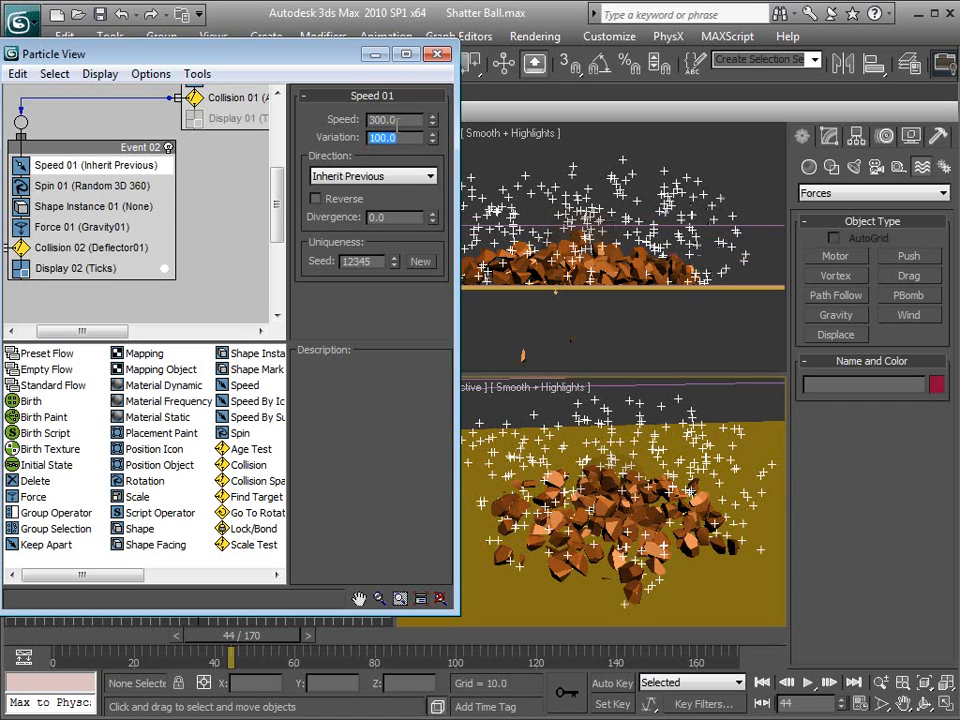
{"action": "left_click_drag", "start_coordinate": [432, 120], "coordinate": [422, 198]}
{"action": "mouse_move", "coordinate": [243, 637]}
{"action": "left_mouse_down"}
{"action": "mouse_move", "coordinate": [216, 639]}
{"action": "mouse_move", "coordinate": [250, 640]}
{"action": "left_mouse_up"}
{"action": "mouse_move", "coordinate": [432, 120]}
{"action": "left_mouse_down"}
{"action": "mouse_move", "coordinate": [431, 110]}
{"action": "mouse_move", "coordinate": [433, 132]}
{"action": "mouse_move", "coordinate": [432, 101]}
{"action": "mouse_move", "coordinate": [431, 120]}
{"action": "left_mouse_up"}
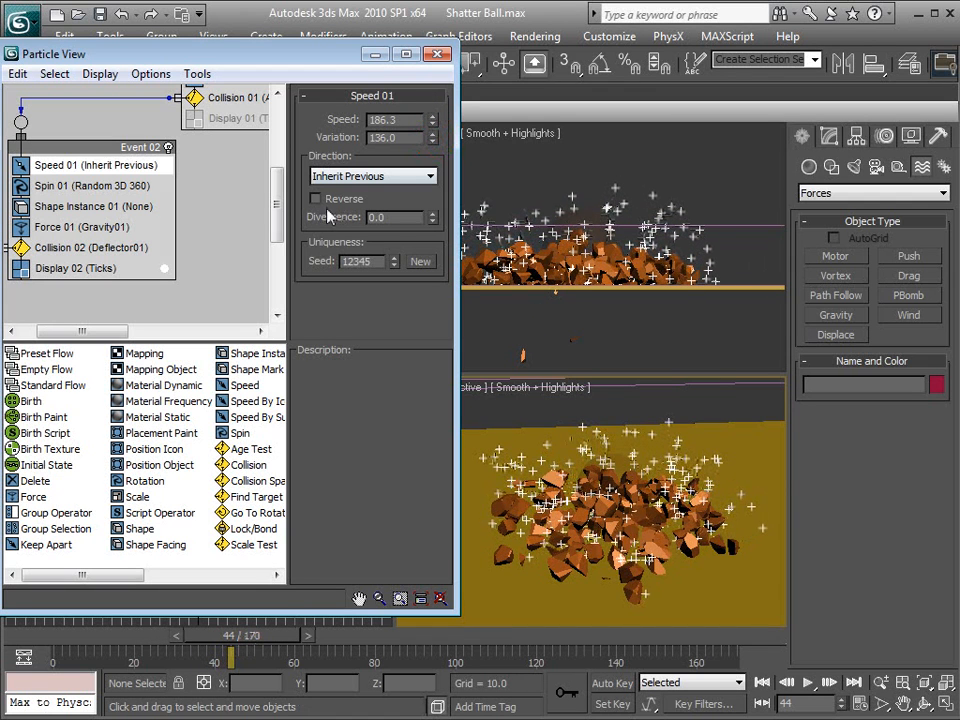
{"action": "left_click_drag", "start_coordinate": [433, 217], "coordinate": [429, 155]}
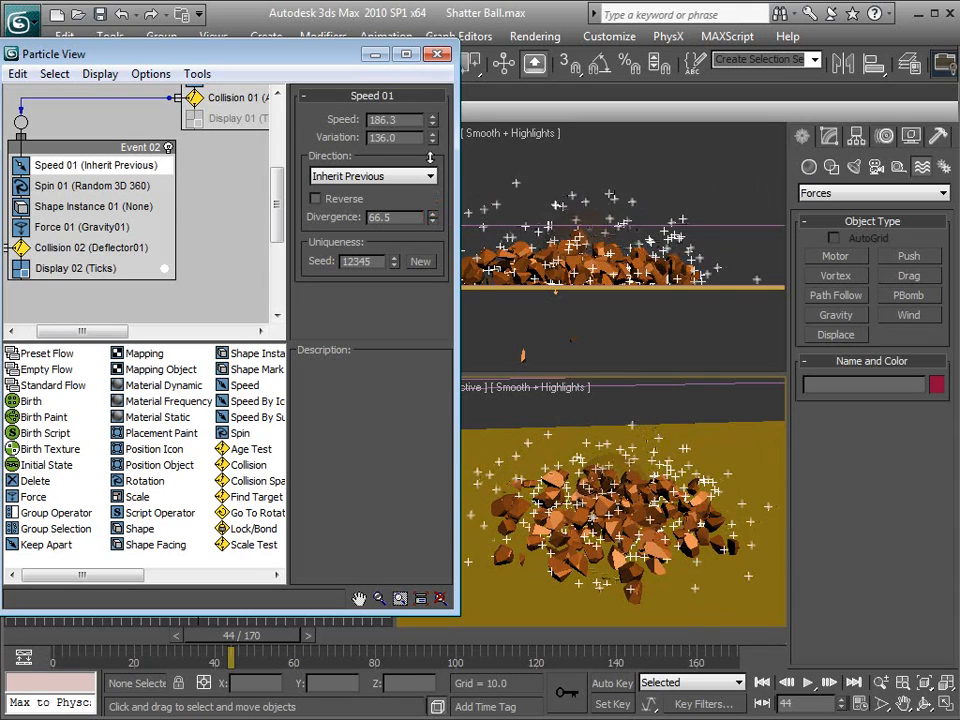
Scrub around frame 48 from a lower Perspective angle to examine how the varied particles scatter with the fragments.
{"action": "left_click_drag", "start_coordinate": [263, 637], "coordinate": [285, 637]}
{"action": "scroll", "coordinate": [619, 528], "scroll_direction": "down", "scroll_amount": 3}
{"action": "middle_click_drag", "start_coordinate": [619, 528], "coordinate": [615, 482], "text": "alt"}
{"action": "mouse_move", "coordinate": [290, 638]}
{"action": "left_mouse_down"}
{"action": "mouse_move", "coordinate": [225, 643]}
{"action": "mouse_move", "coordinate": [281, 637]}
{"action": "left_mouse_up"}
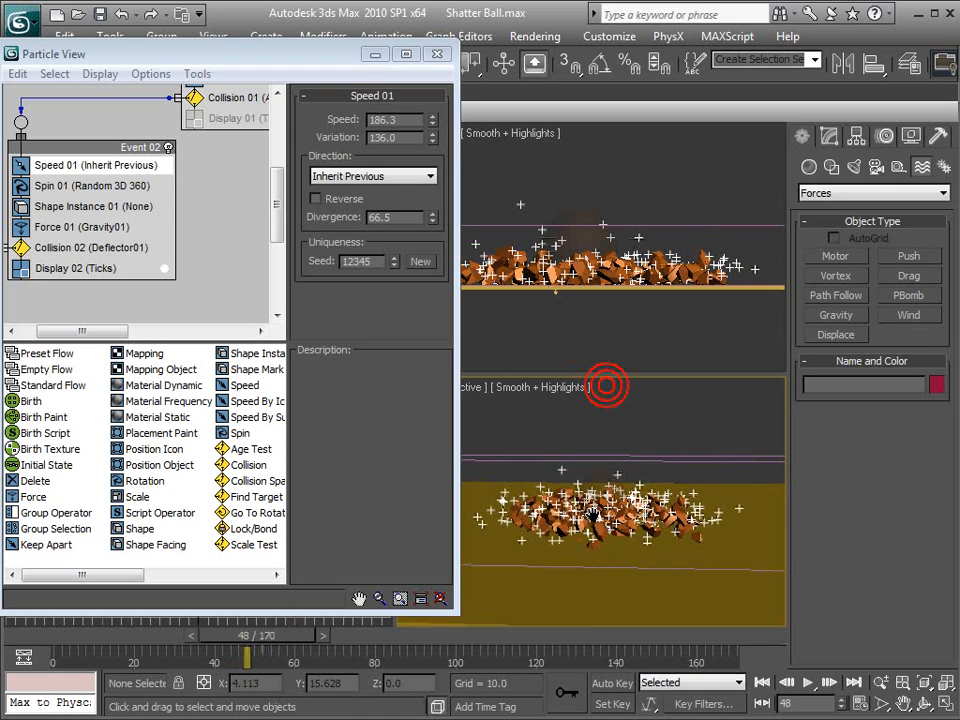
Pick the fragment Sphere01_Dml_frag_61 in the Perspective view as Shape Instance 01's particle geometry object.
{"action": "scroll", "coordinate": [664, 439], "scroll_direction": "up", "scroll_amount": 5}
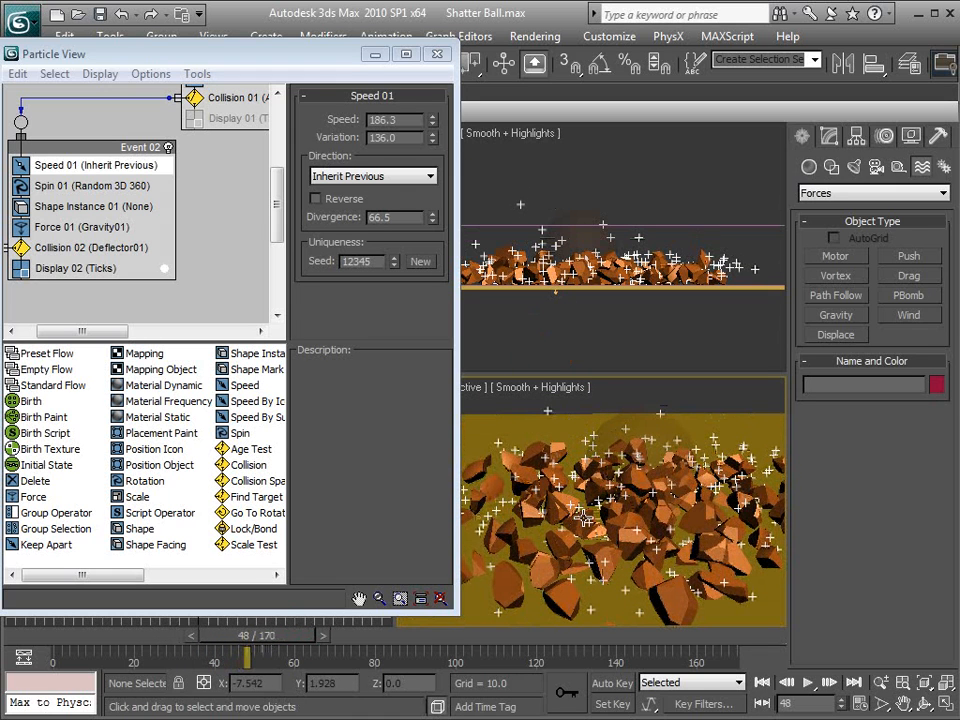
{"action": "middle_click_drag", "start_coordinate": [582, 517], "coordinate": [582, 487]}
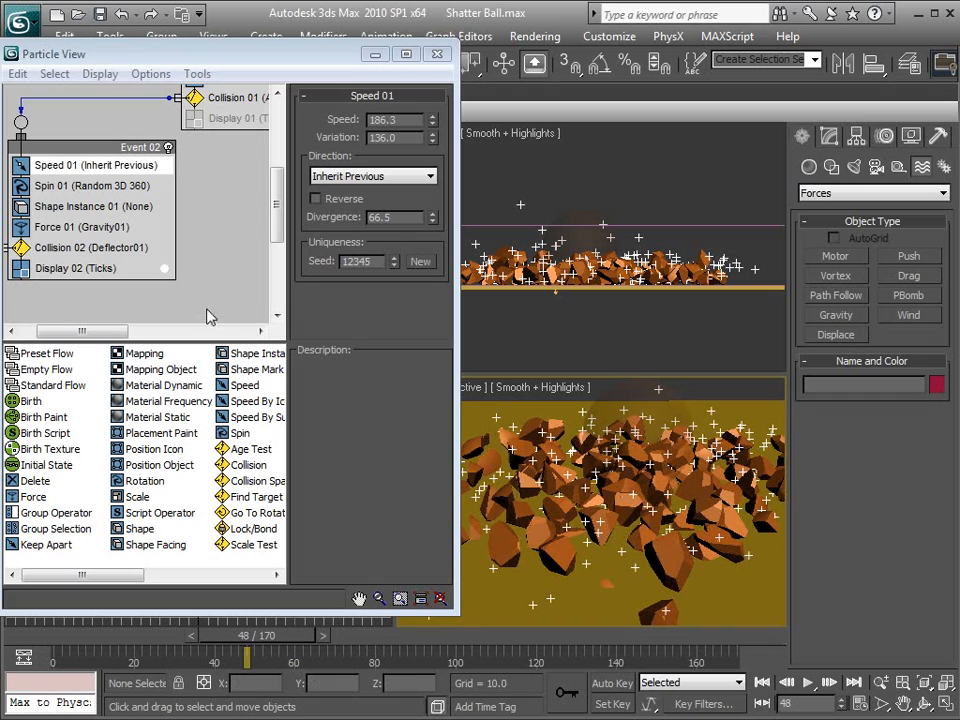
{"action": "left_click", "coordinate": [90, 208]}
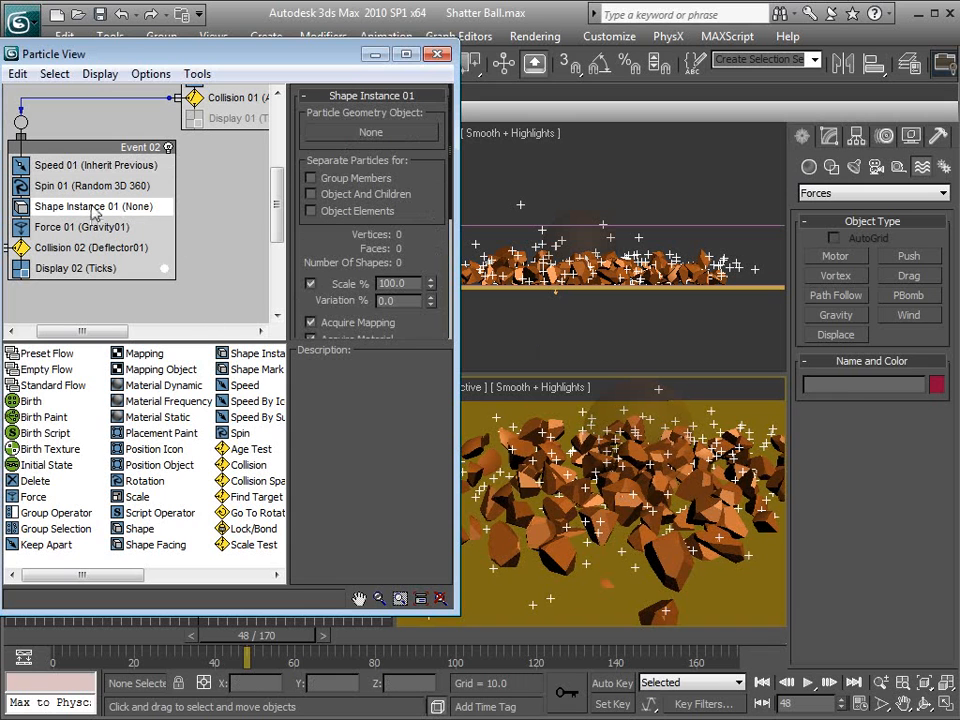
{"action": "scroll", "coordinate": [650, 468], "scroll_direction": "up", "scroll_amount": 5}
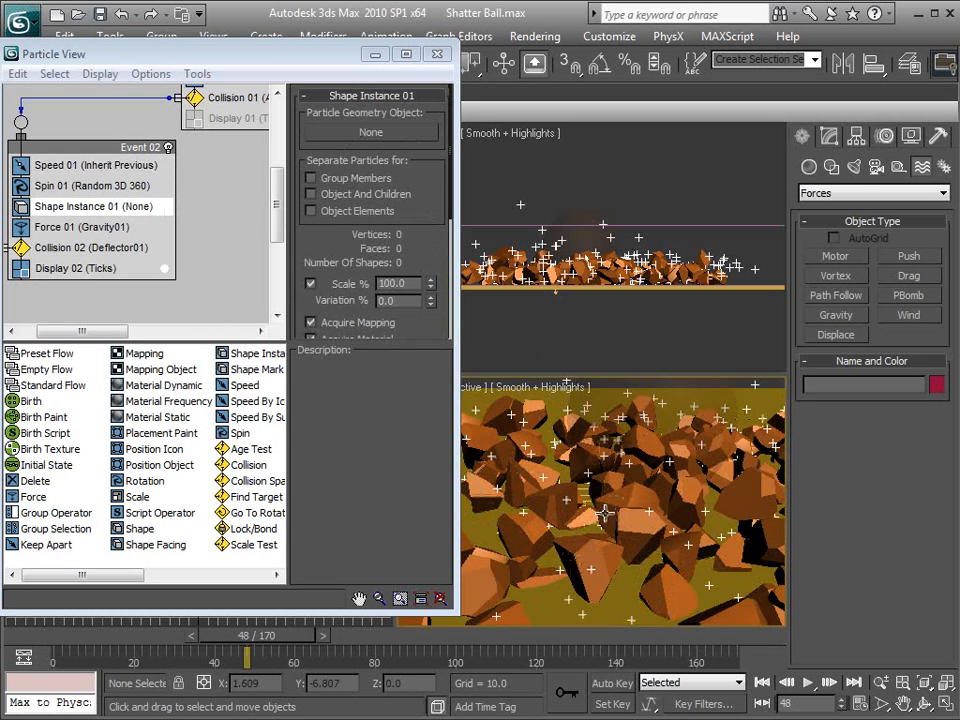
{"action": "left_click", "coordinate": [362, 134]}
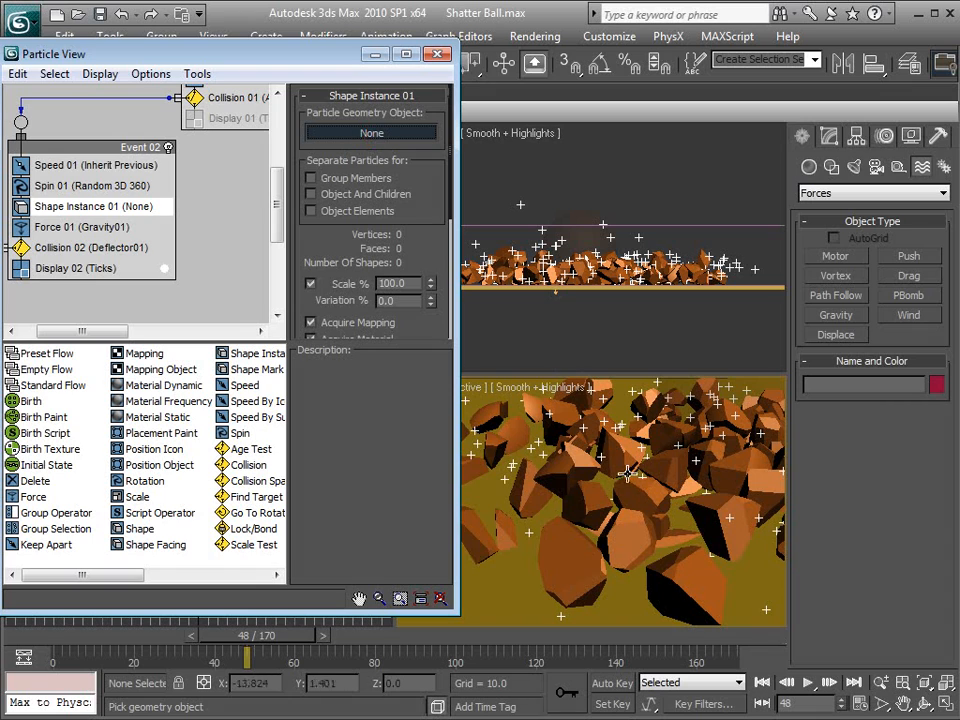
{"action": "left_click", "coordinate": [369, 133]}
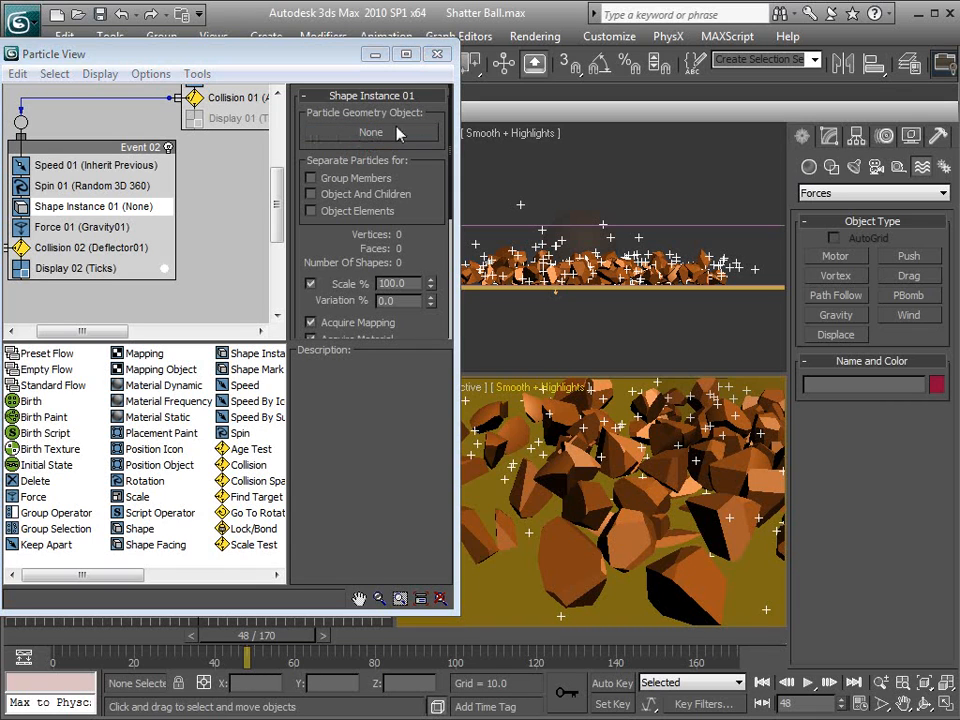
{"action": "left_click", "coordinate": [345, 132]}
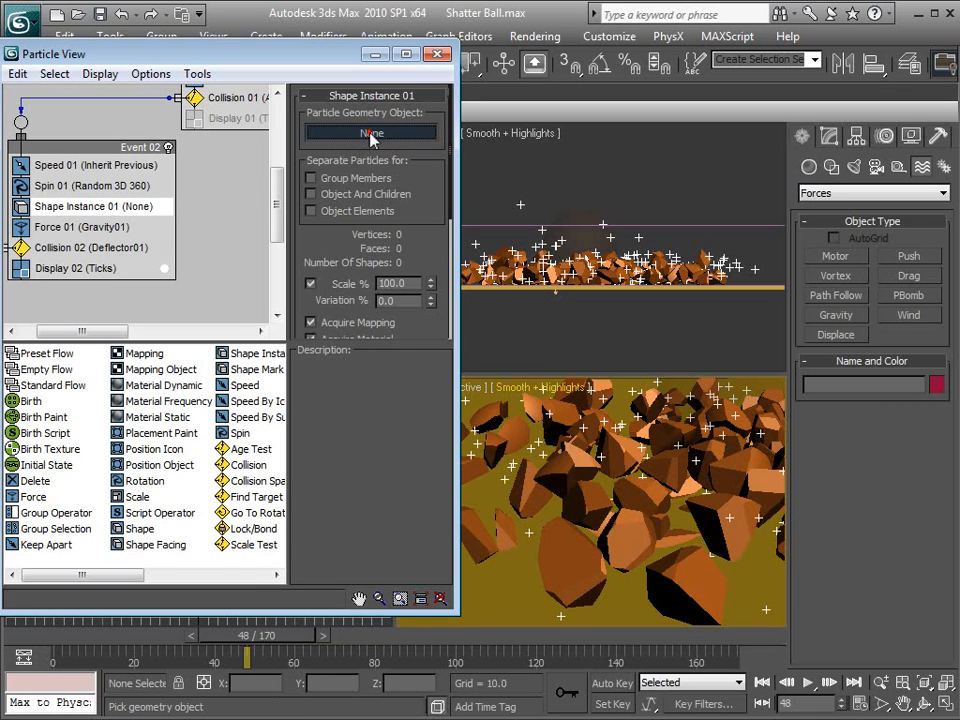
{"action": "left_click", "coordinate": [637, 488]}
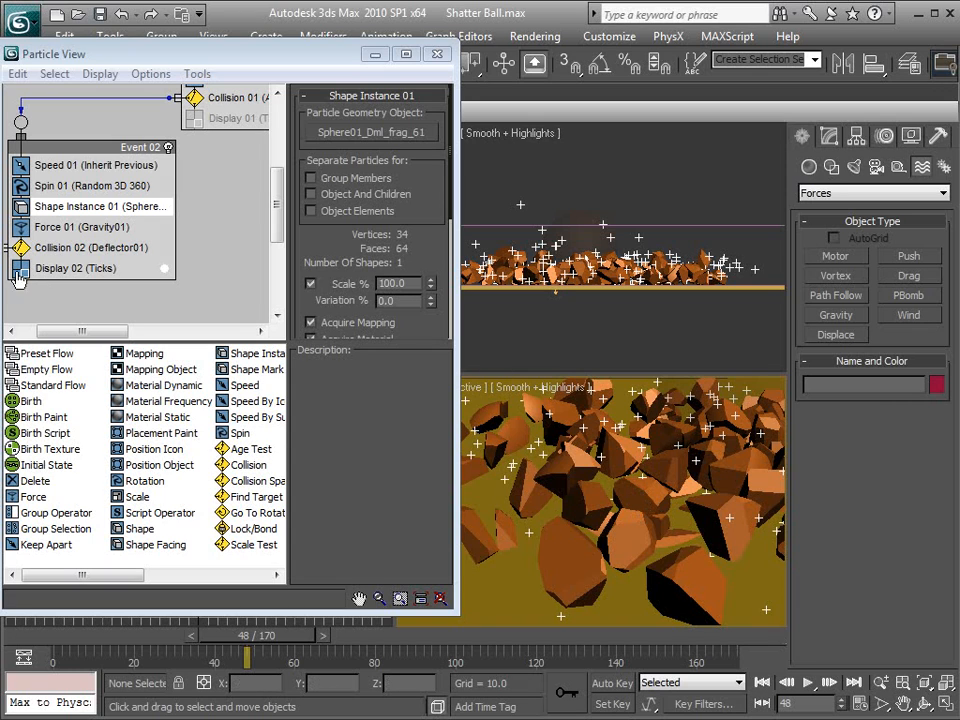
Set Event 02's Display 02 operator type to Geometry and advance the timeline to frame 49.
{"action": "left_click", "coordinate": [71, 270]}
{"action": "left_click", "coordinate": [372, 122]}
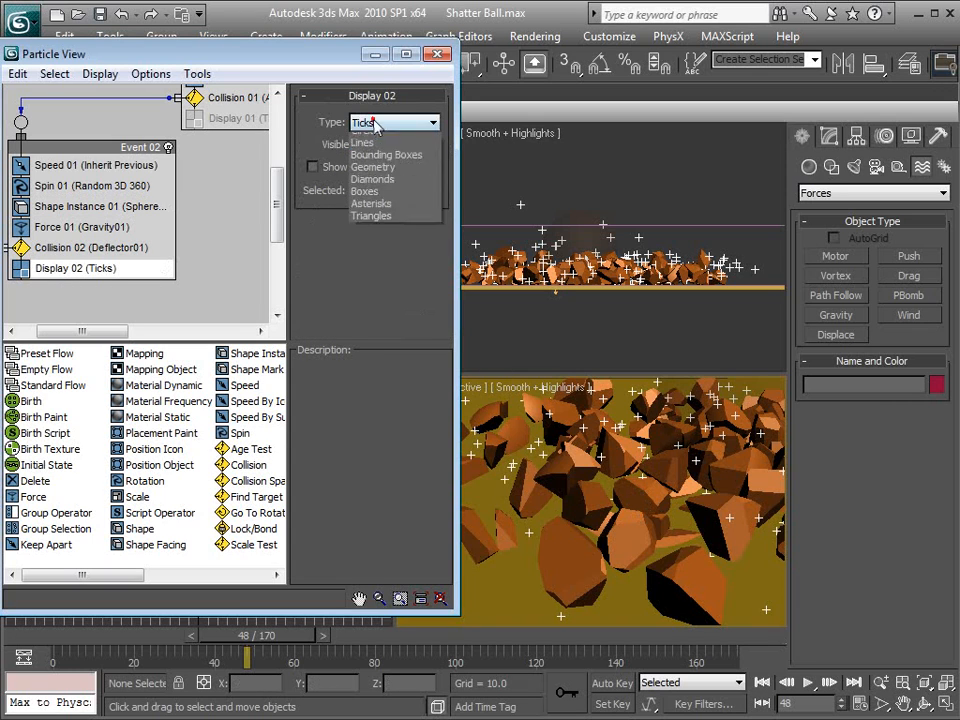
{"action": "left_click", "coordinate": [379, 214]}
{"action": "mouse_move", "coordinate": [278, 639]}
{"action": "left_mouse_down"}
{"action": "mouse_move", "coordinate": [230, 642]}
{"action": "mouse_move", "coordinate": [288, 637]}
{"action": "left_mouse_up"}
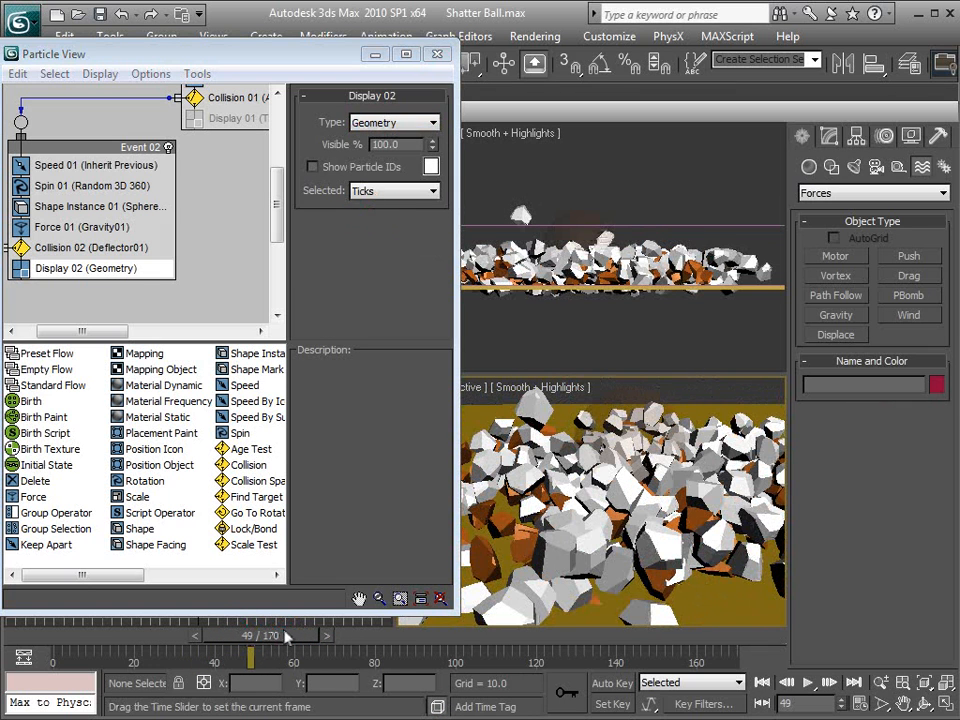
Set Shape Instance 01's scale to 23% and variation to 90%, and check the debris at frame 47.
{"action": "left_click", "coordinate": [60, 207]}
{"action": "mouse_move", "coordinate": [432, 288]}
{"action": "left_mouse_down"}
{"action": "mouse_move", "coordinate": [430, 310]}
{"action": "mouse_move", "coordinate": [405, 283]}
{"action": "mouse_move", "coordinate": [431, 299]}
{"action": "left_mouse_up"}
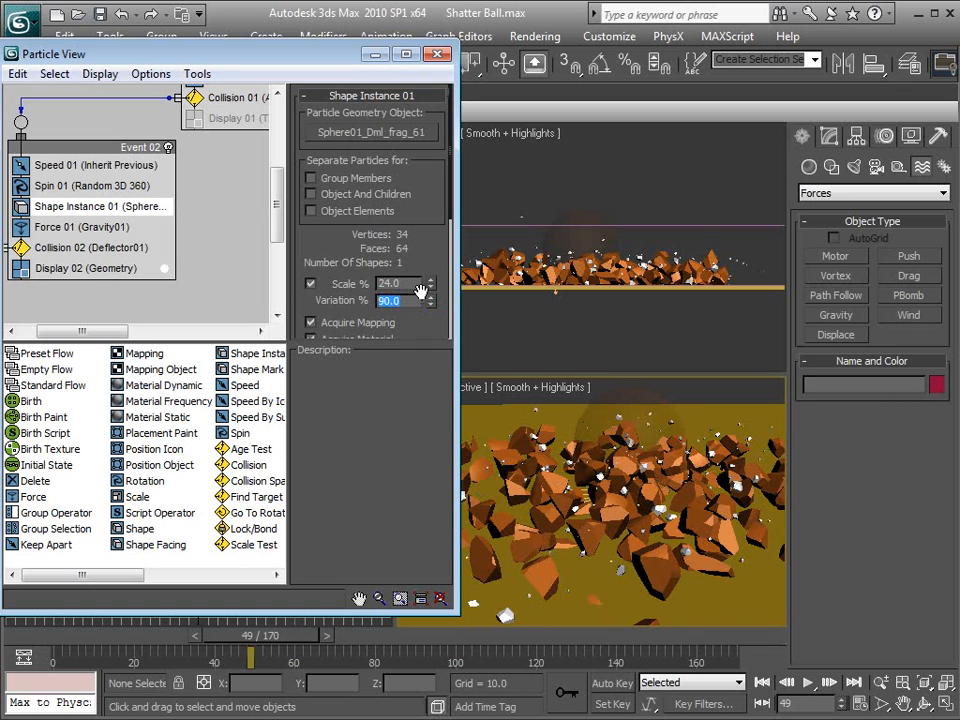
{"action": "mouse_move", "coordinate": [433, 291]}
{"action": "left_mouse_down"}
{"action": "mouse_move", "coordinate": [435, 280]}
{"action": "mouse_move", "coordinate": [430, 291]}
{"action": "left_mouse_up"}
{"action": "mouse_move", "coordinate": [276, 637]}
{"action": "left_mouse_down"}
{"action": "mouse_move", "coordinate": [236, 644]}
{"action": "mouse_move", "coordinate": [265, 639]}
{"action": "left_mouse_up"}
{"action": "middle_click_drag", "start_coordinate": [663, 510], "coordinate": [639, 512]}
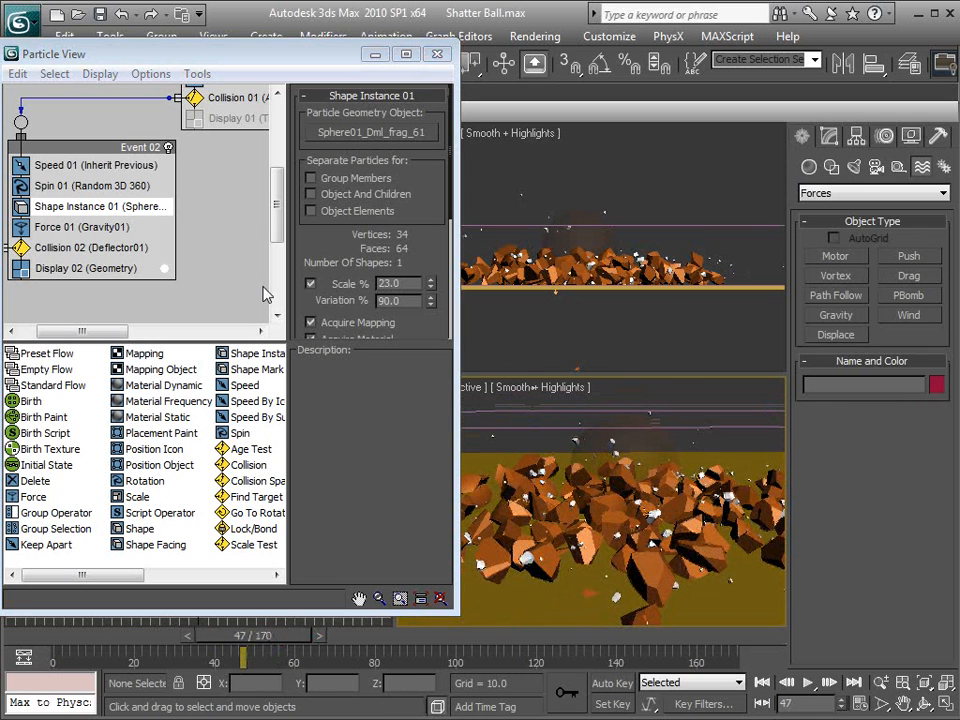
Set the amount of Birth 01 in Event 01 to 5000 and scrub back to frame 39 to check the debris.
{"action": "middle_click_drag", "start_coordinate": [232, 204], "coordinate": [186, 263]}
{"action": "middle_click_drag", "start_coordinate": [216, 153], "coordinate": [181, 210]}
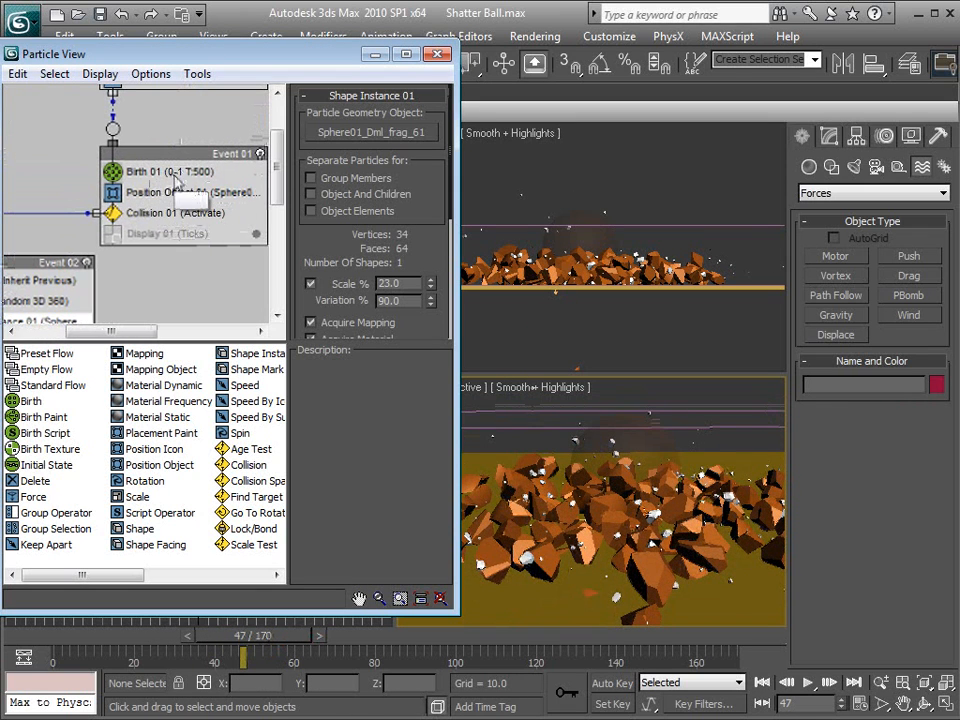
{"action": "left_click", "coordinate": [128, 170]}
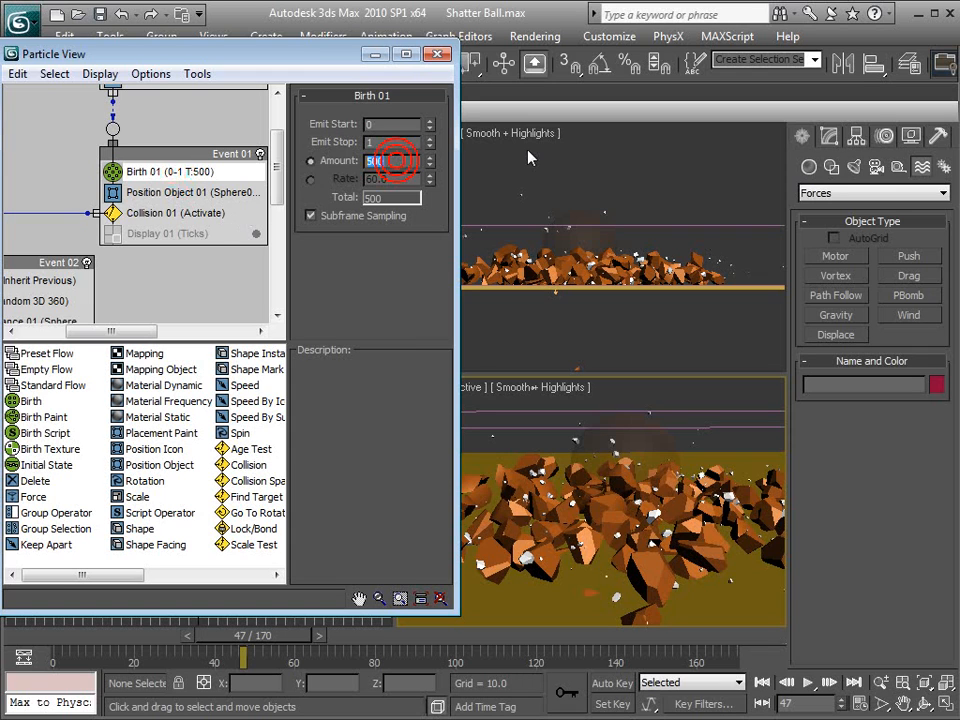
{"action": "type", "text": "50"}
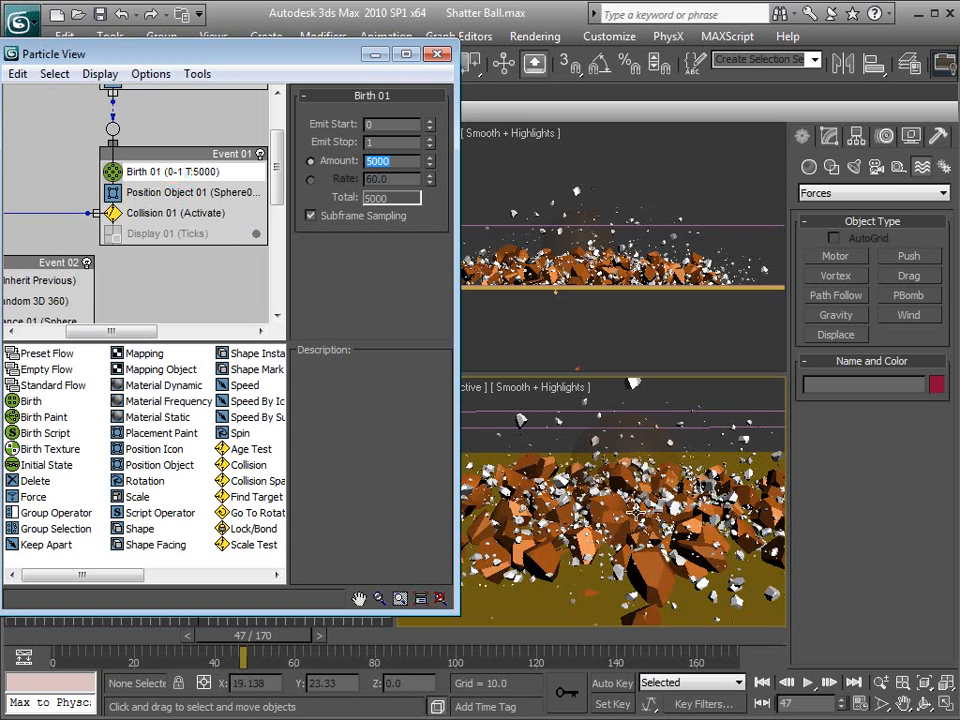
{"action": "mouse_move", "coordinate": [245, 648]}
{"action": "left_mouse_down"}
{"action": "mouse_move", "coordinate": [226, 648]}
{"action": "mouse_move", "coordinate": [256, 643]}
{"action": "left_mouse_up"}
{"action": "left_click_drag", "start_coordinate": [230, 650], "coordinate": [210, 650]}
Set Event 02's Speed 01 operator to speed 121.095 and variation 178.16.
{"action": "middle_click_drag", "start_coordinate": [78, 318], "coordinate": [160, 216]}
{"action": "left_click", "coordinate": [86, 180]}
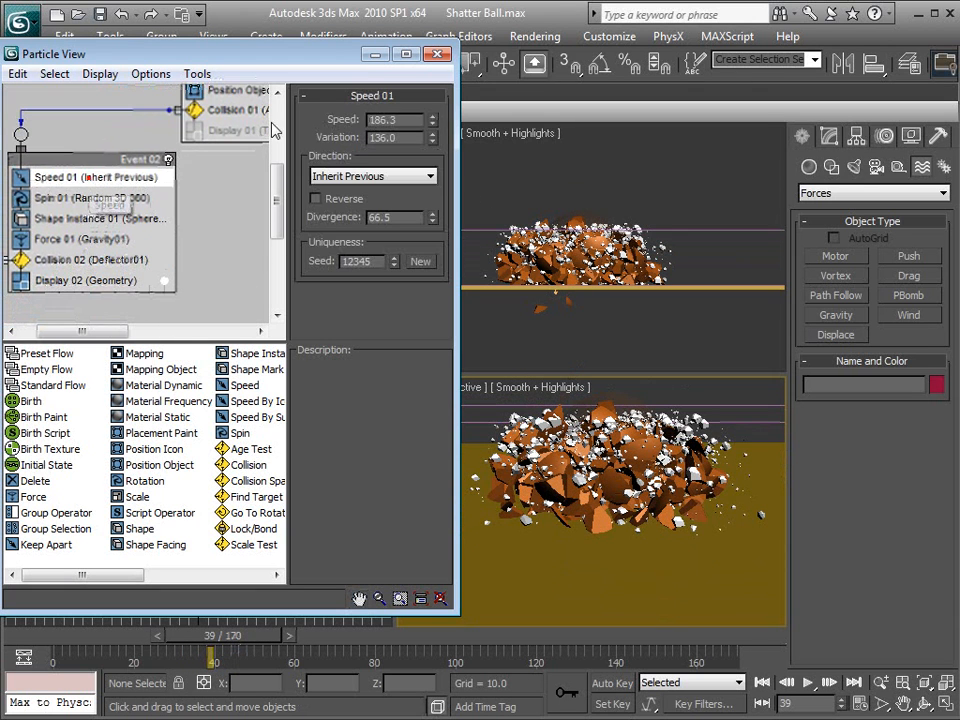
{"action": "mouse_move", "coordinate": [433, 122]}
{"action": "left_mouse_down"}
{"action": "mouse_move", "coordinate": [424, 160]}
{"action": "mouse_move", "coordinate": [435, 117]}
{"action": "left_mouse_up"}
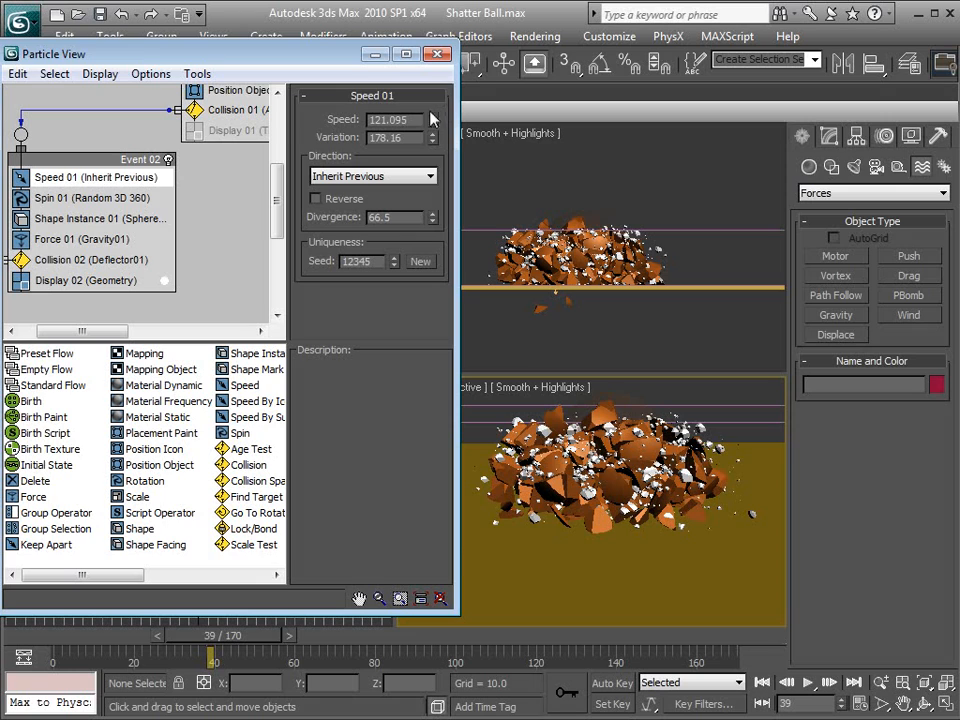
Set Collision 02 to test for particles collided 4 times with Bounce speed, and check the result at frame 59.
{"action": "left_click", "coordinate": [62, 260]}
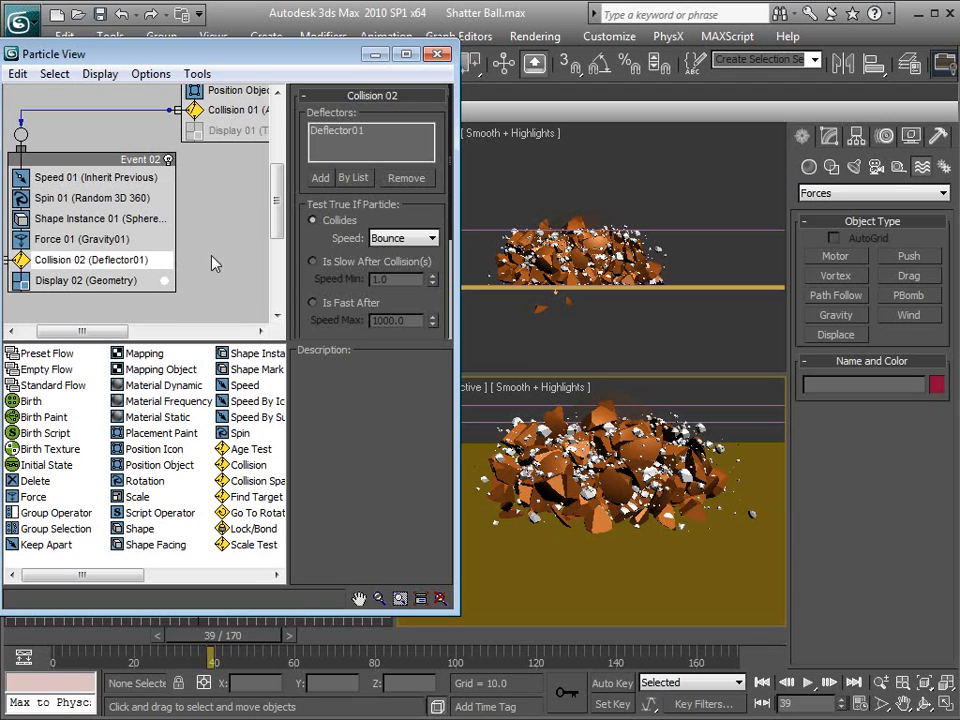
{"action": "left_click_drag", "start_coordinate": [408, 305], "coordinate": [378, 172]}
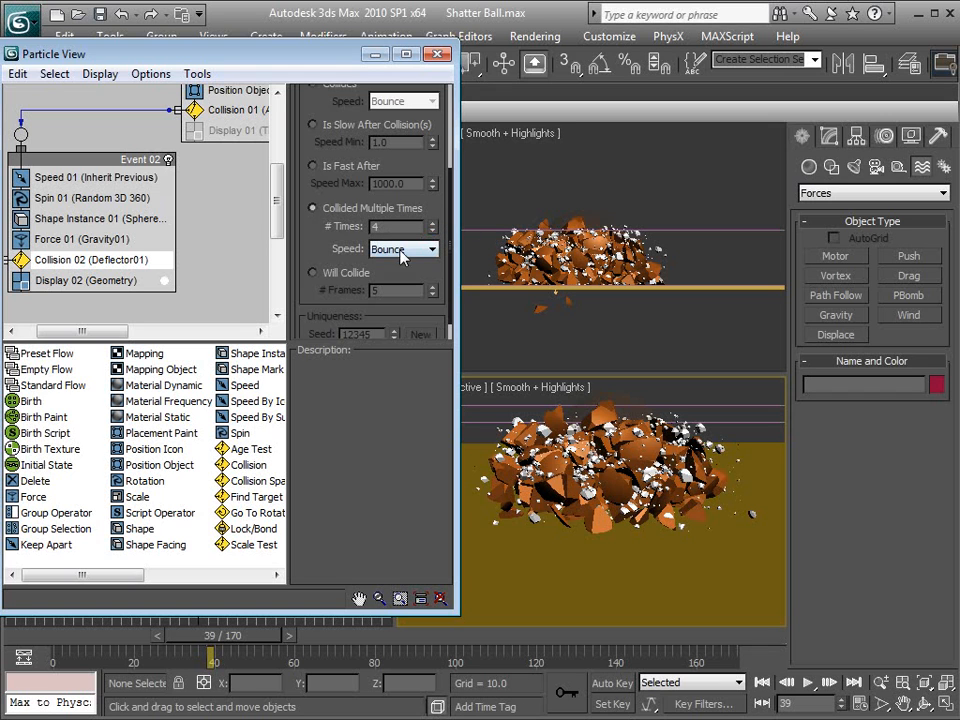
{"action": "left_click_drag", "start_coordinate": [240, 651], "coordinate": [315, 651]}
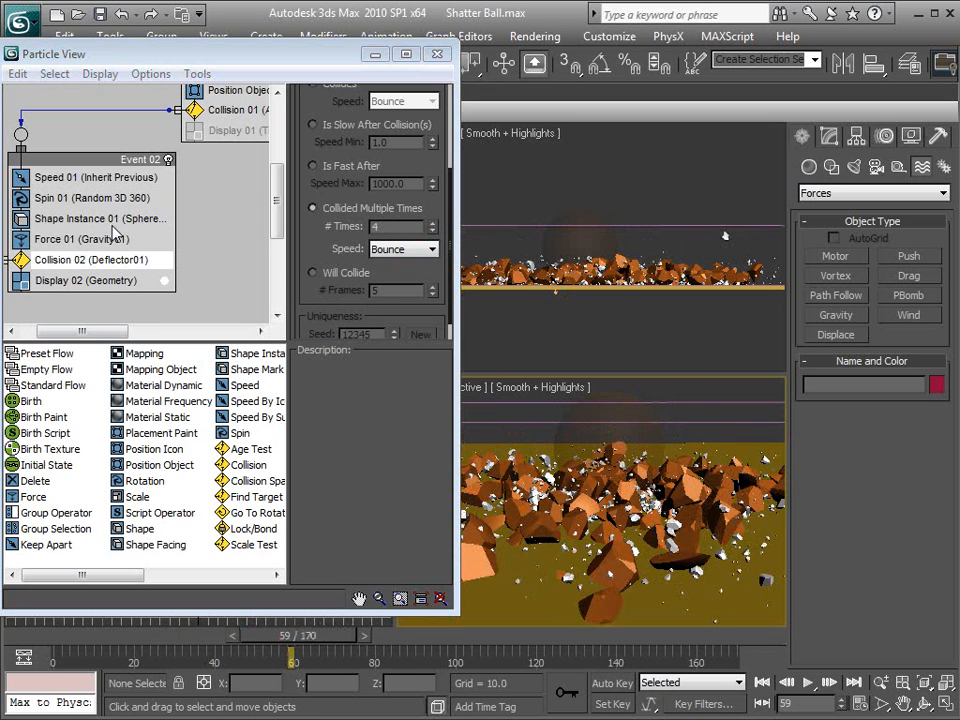
Select Deflector01 and set its bounce to 0.46 and its friction to 62%.
{"action": "left_click", "coordinate": [605, 239]}
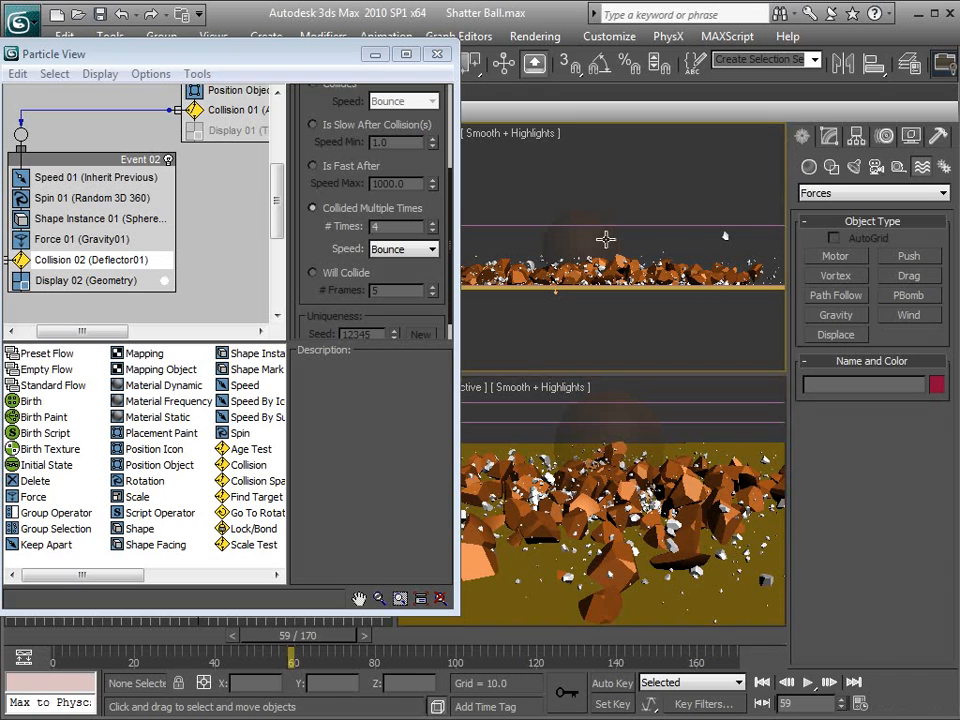
{"action": "middle_click_drag", "start_coordinate": [605, 239], "coordinate": [609, 239]}
{"action": "middle_click", "coordinate": [658, 536]}
{"action": "scroll", "coordinate": [658, 536], "scroll_direction": "down", "scroll_amount": 4}
{"action": "middle_click_drag", "start_coordinate": [625, 494], "coordinate": [625, 514]}
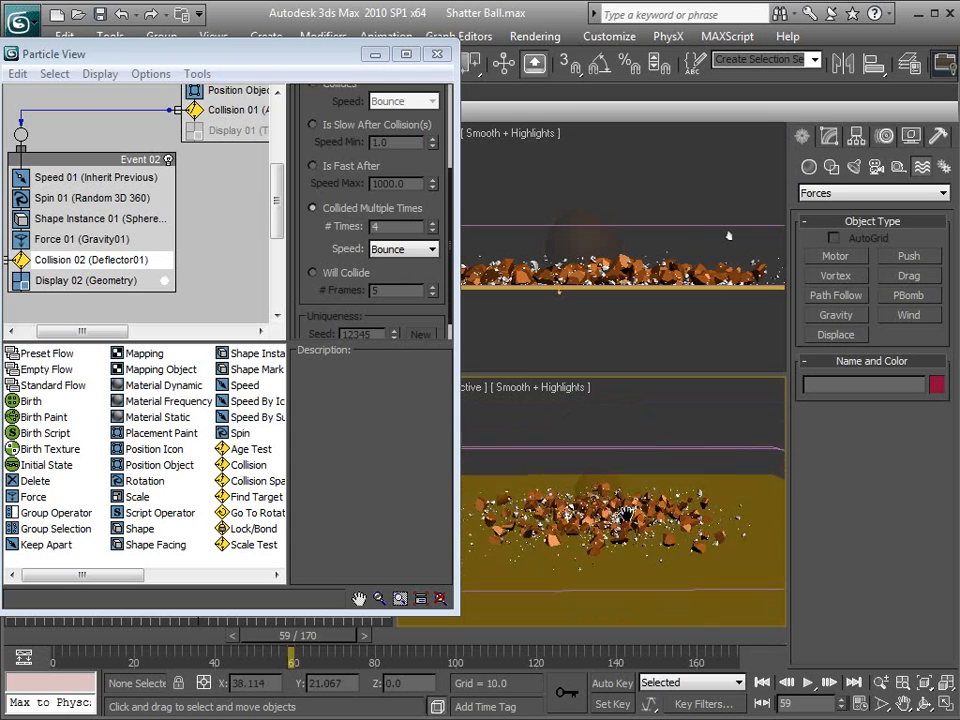
{"action": "left_click", "coordinate": [783, 287]}
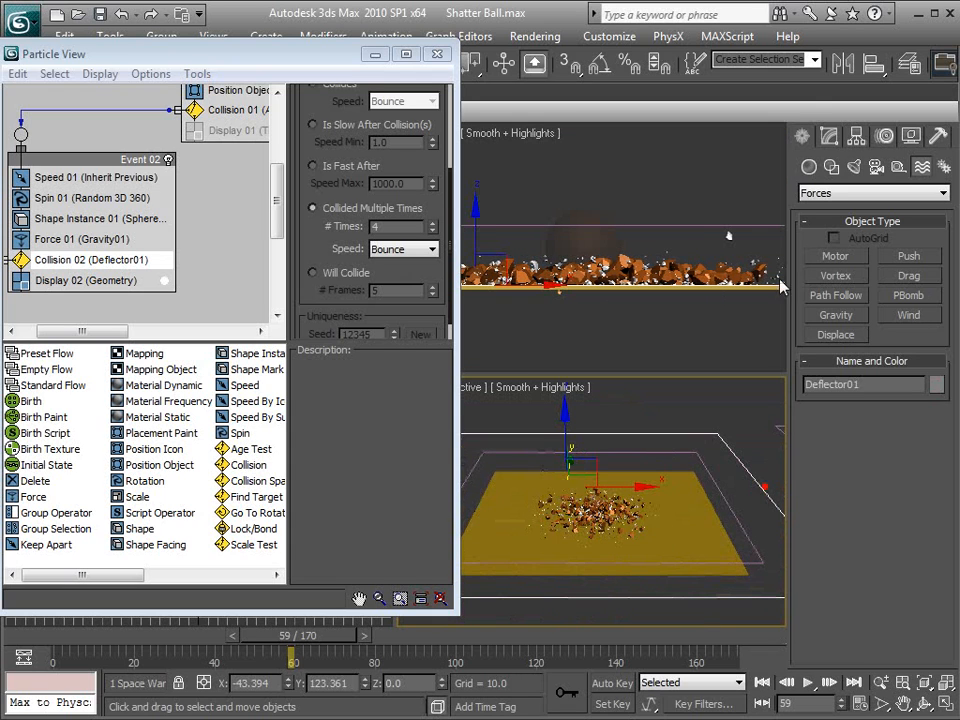
{"action": "left_click", "coordinate": [829, 137]}
{"action": "left_click_drag", "start_coordinate": [918, 425], "coordinate": [921, 470]}
{"action": "scroll", "coordinate": [589, 514], "scroll_direction": "up", "scroll_amount": 5}
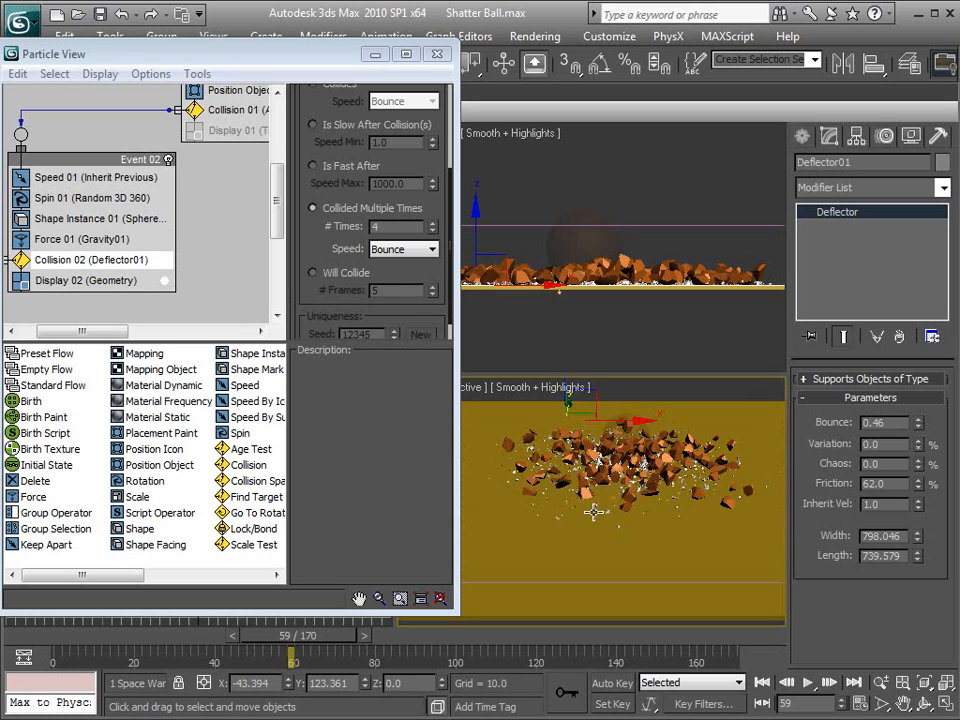
{"action": "scroll", "coordinate": [593, 512], "scroll_direction": "up", "scroll_amount": 3}
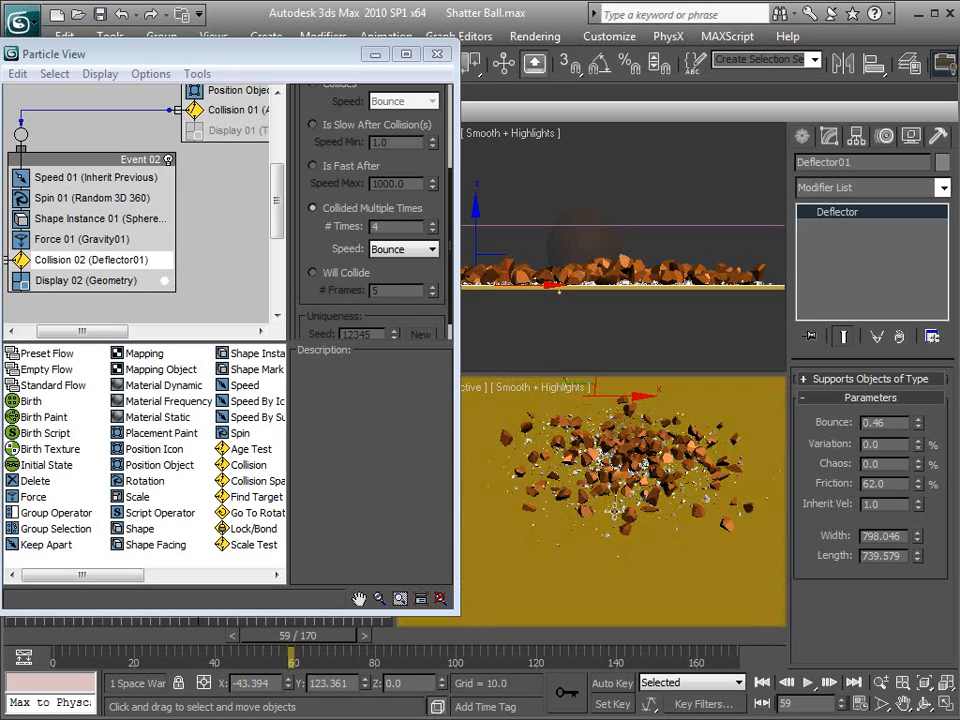
Try different friction amounts on Deflector01 and settle on 63%.
{"action": "left_click_drag", "start_coordinate": [918, 482], "coordinate": [918, 475]}
{"action": "right_click", "coordinate": [918, 476]}
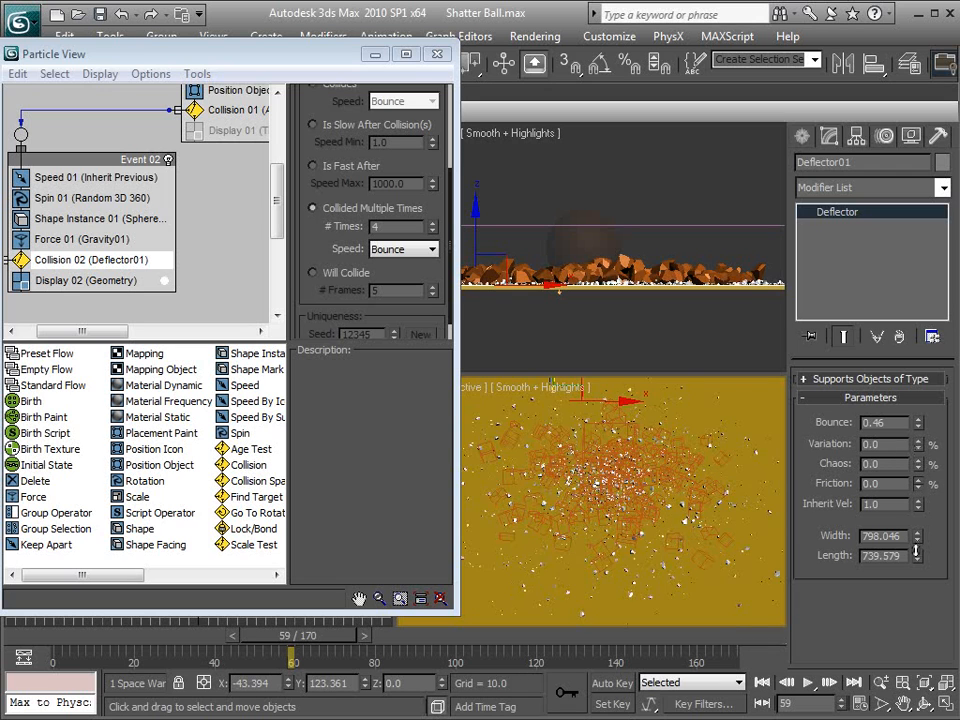
{"action": "left_click_drag", "start_coordinate": [918, 482], "coordinate": [914, 485]}
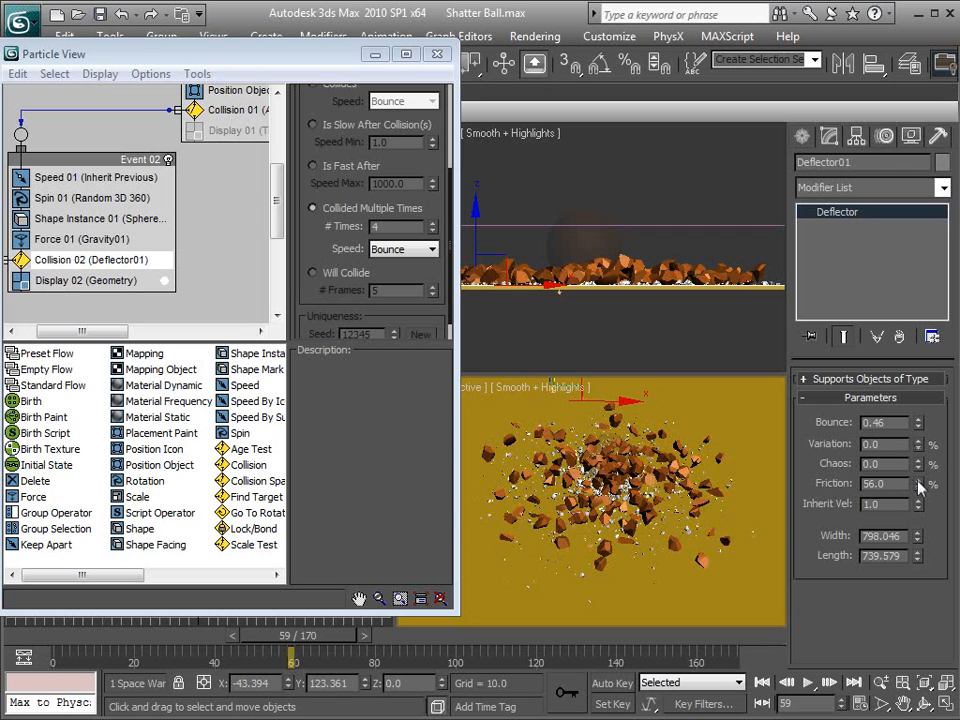
{"action": "middle_click_drag", "start_coordinate": [530, 510], "coordinate": [615, 514], "text": "alt"}
{"action": "scroll", "coordinate": [612, 516], "scroll_direction": "up", "scroll_amount": 2}
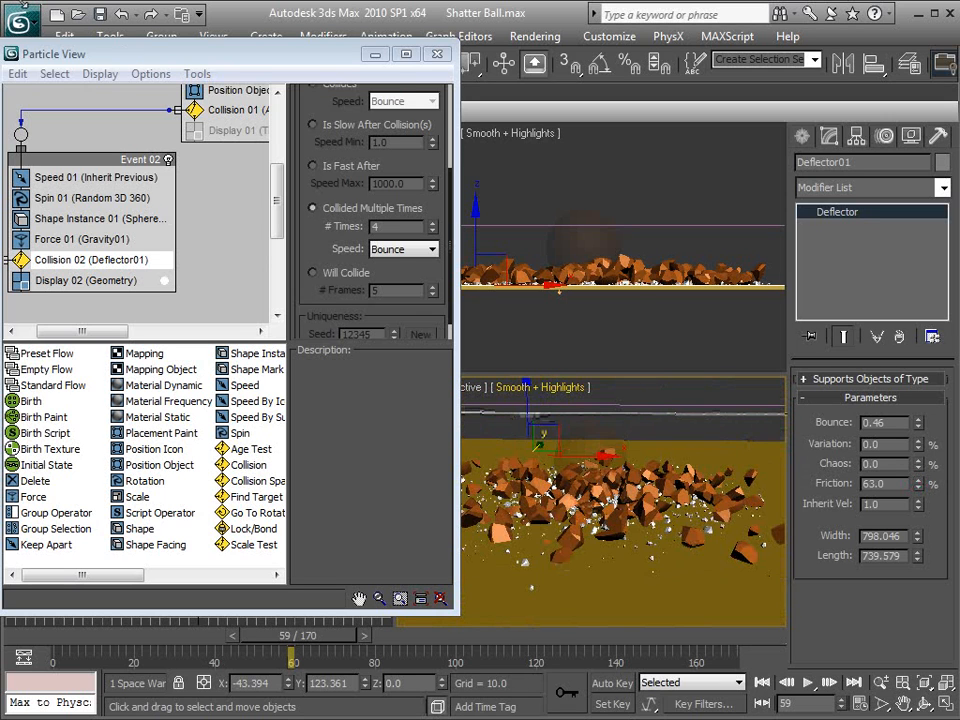
Save the scene and scrub the animation to frame 60.
{"action": "left_click", "coordinate": [20, 18]}
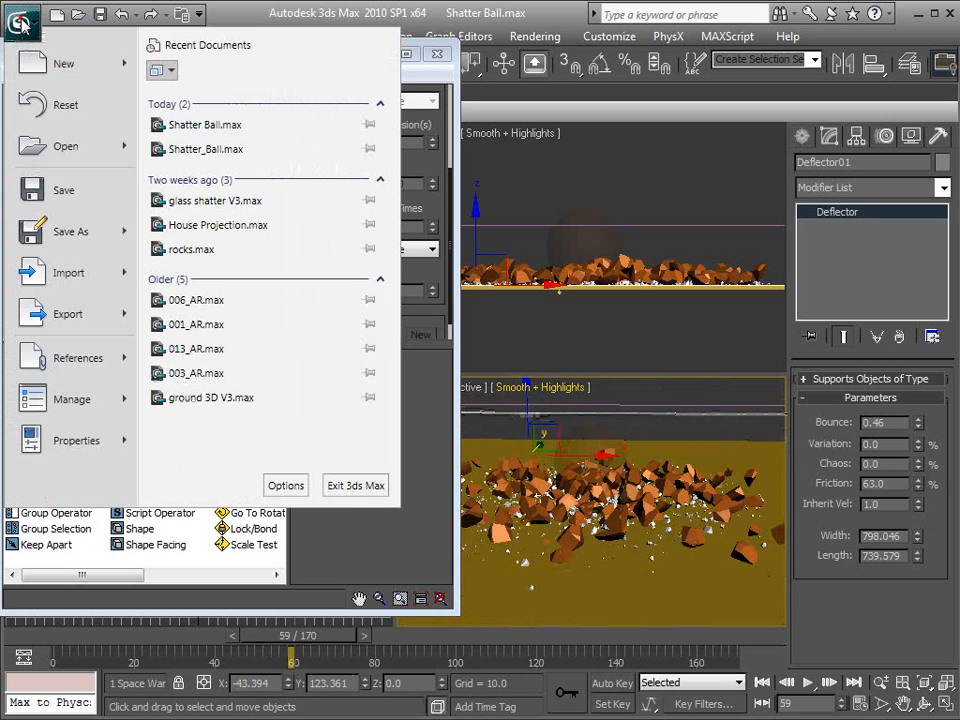
{"action": "left_click", "coordinate": [66, 190]}
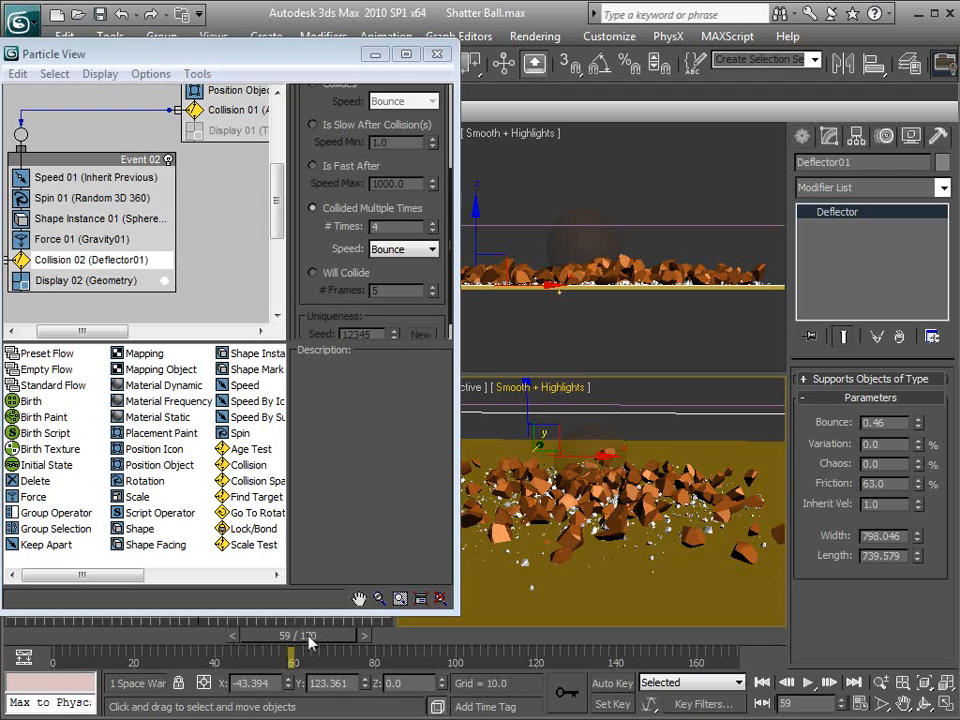
{"action": "left_click_drag", "start_coordinate": [310, 643], "coordinate": [293, 657]}
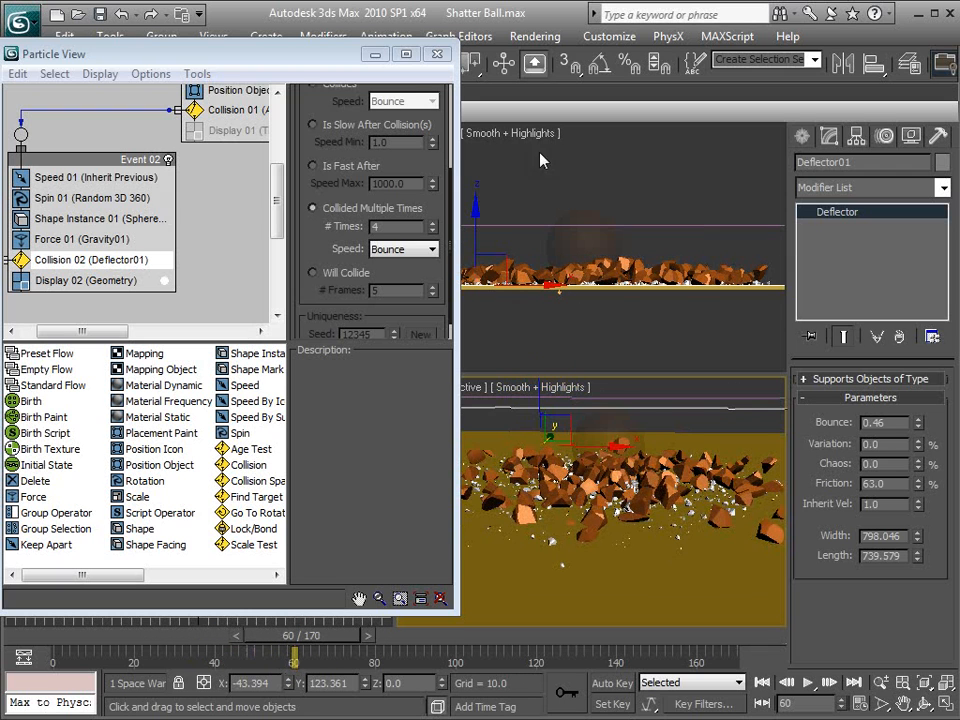
Put Particle View away and examine the shattering debris at frame 43 from a closer Perspective angle.
{"action": "left_click_drag", "start_coordinate": [296, 47], "coordinate": [294, 66]}
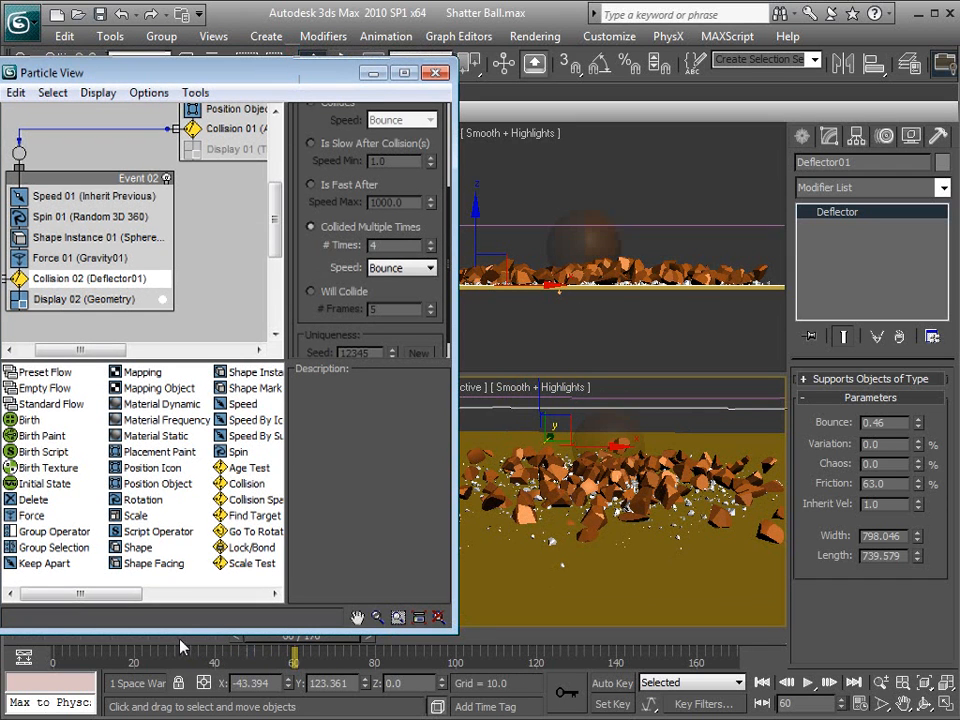
{"action": "key", "text": "6"}
{"action": "left_click_drag", "start_coordinate": [218, 634], "coordinate": [240, 645]}
{"action": "key", "text": "w"}
{"action": "scroll", "coordinate": [563, 532], "scroll_direction": "up", "scroll_amount": 3}
{"action": "middle_click_drag", "start_coordinate": [564, 530], "coordinate": [499, 553], "text": "alt"}
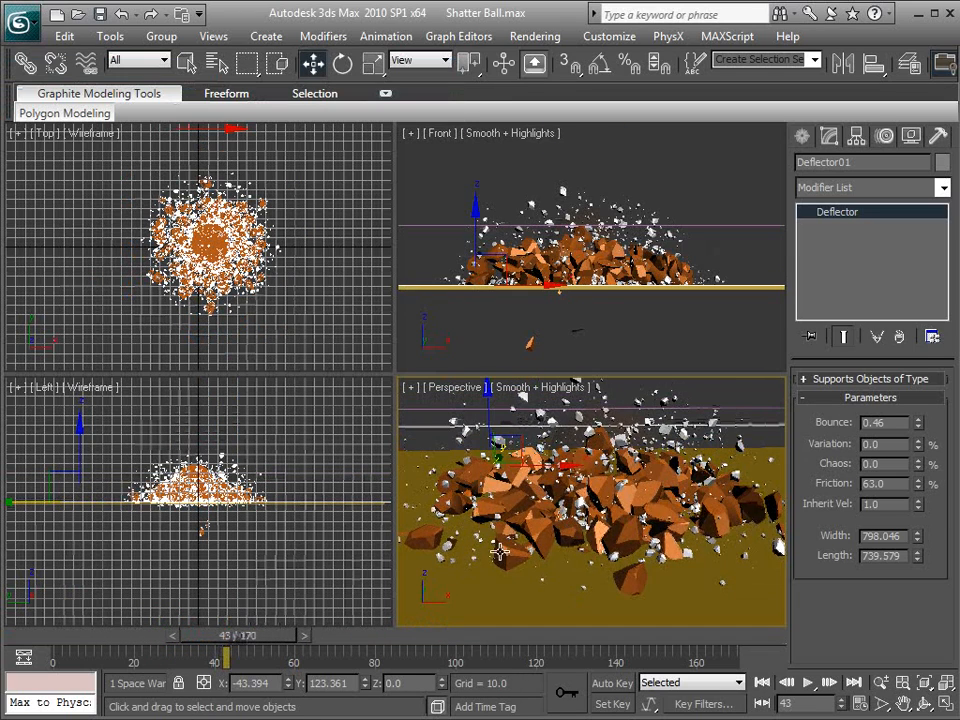
Open the render settings and check which production renderer is assigned.
{"action": "left_click_drag", "start_coordinate": [124, 640], "coordinate": [199, 652]}
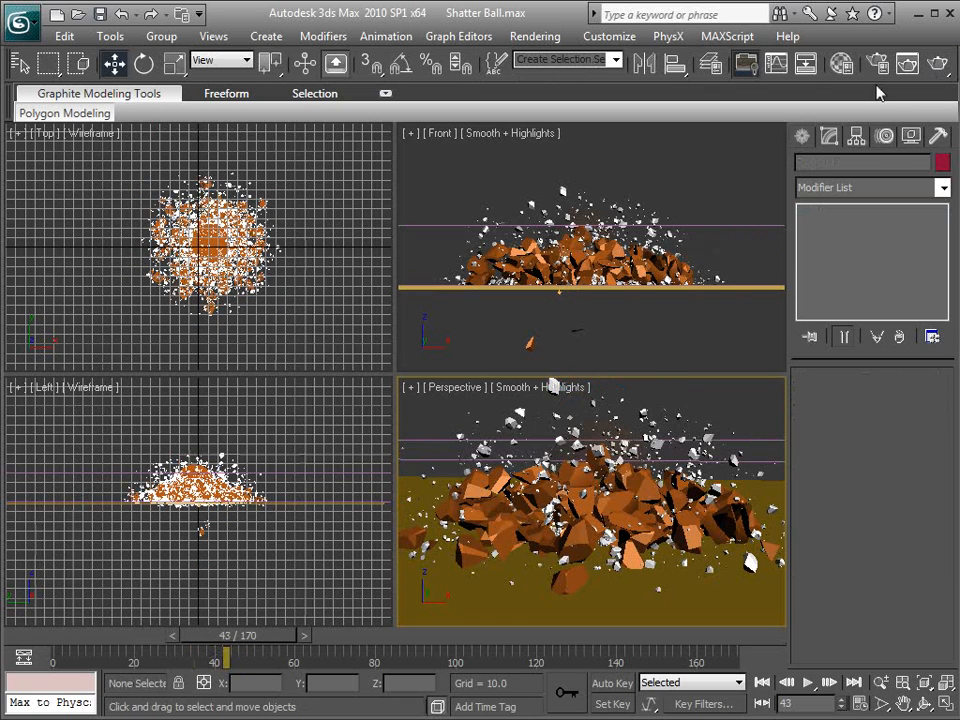
{"action": "left_click", "coordinate": [878, 64]}
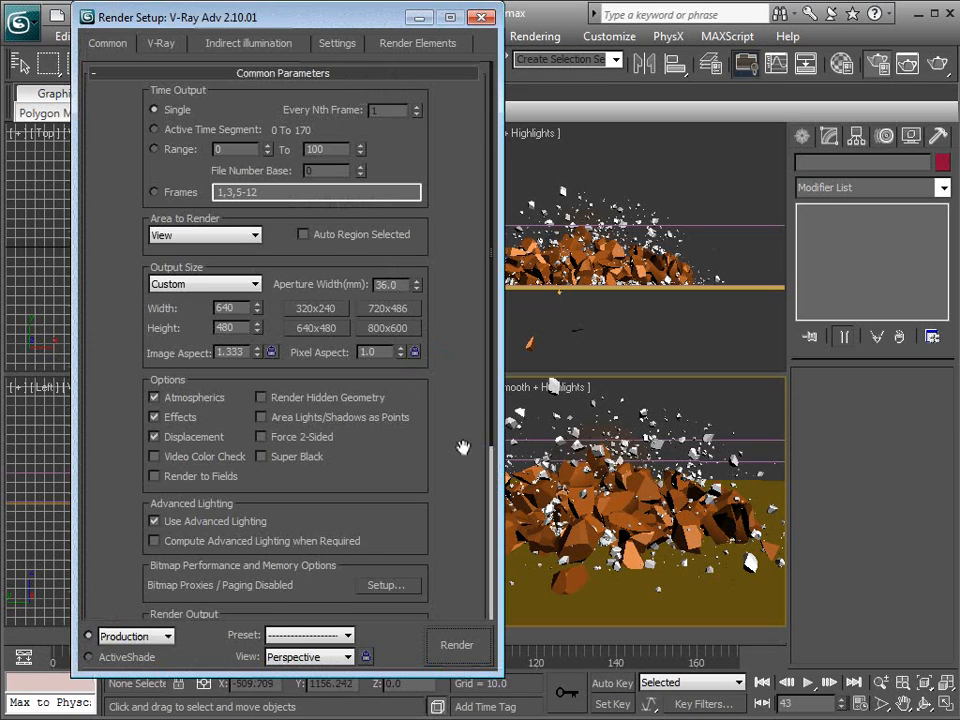
{"action": "left_click_drag", "start_coordinate": [454, 510], "coordinate": [450, 445]}
{"action": "left_click", "coordinate": [280, 608]}
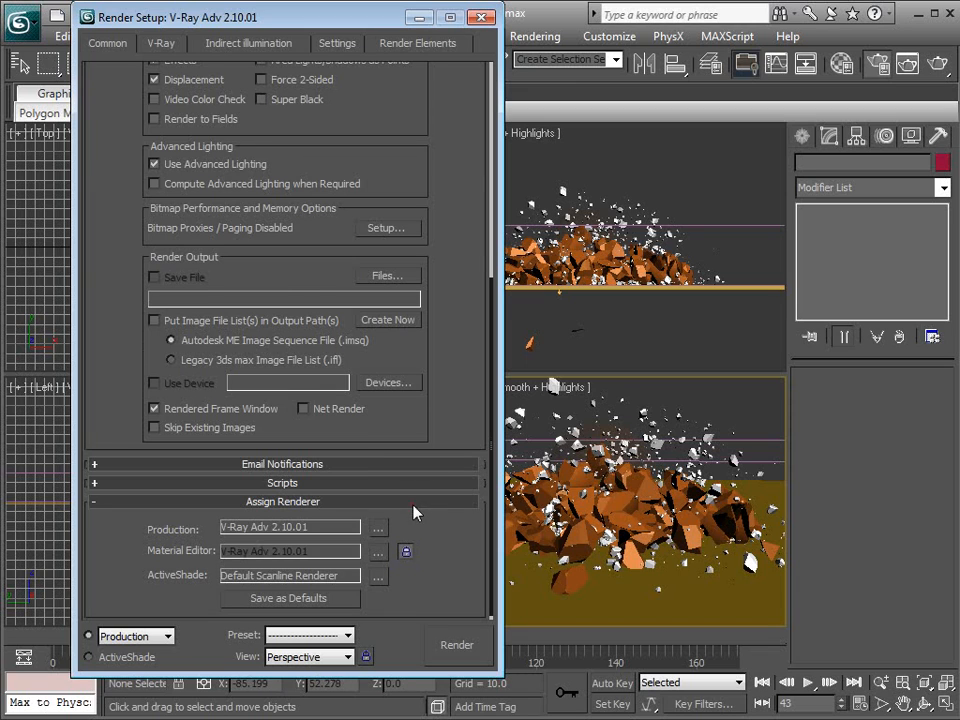
Choose the HDTV (video) output size preset and set the render width to 960.
{"action": "scroll", "coordinate": [425, 512], "scroll_direction": "up", "scroll_amount": 5}
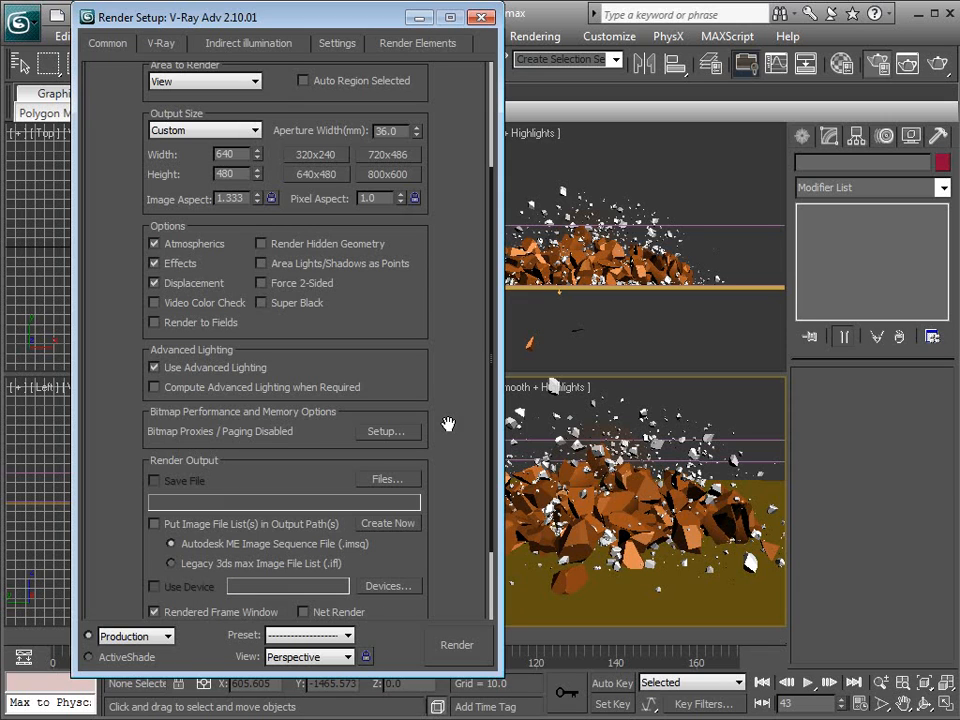
{"action": "left_click_drag", "start_coordinate": [437, 339], "coordinate": [394, 506]}
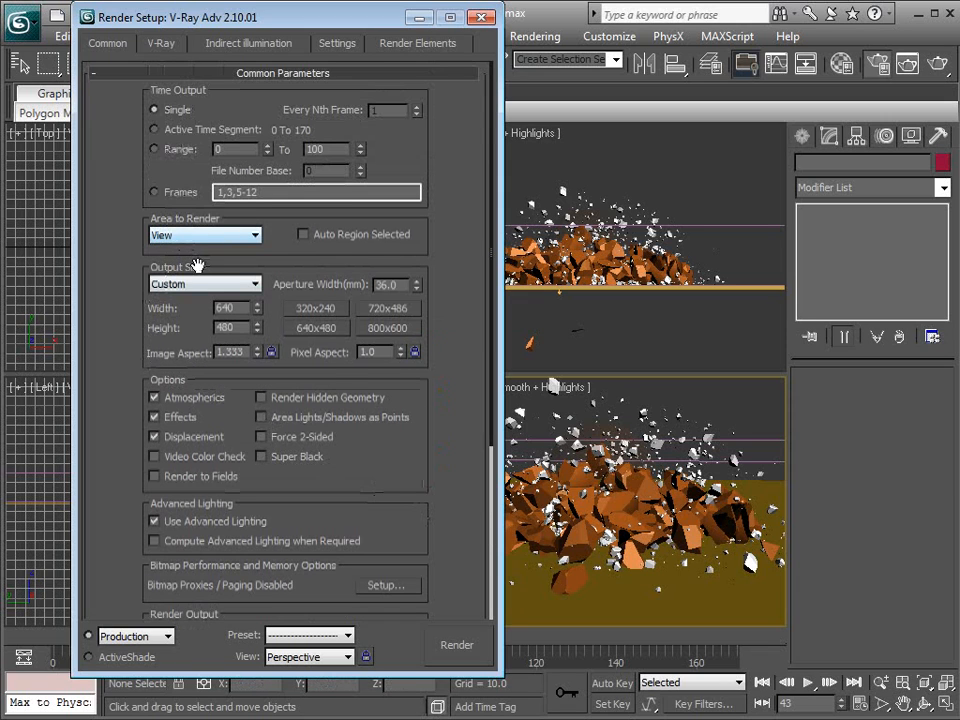
{"action": "left_click", "coordinate": [210, 284]}
{"action": "left_click", "coordinate": [206, 518]}
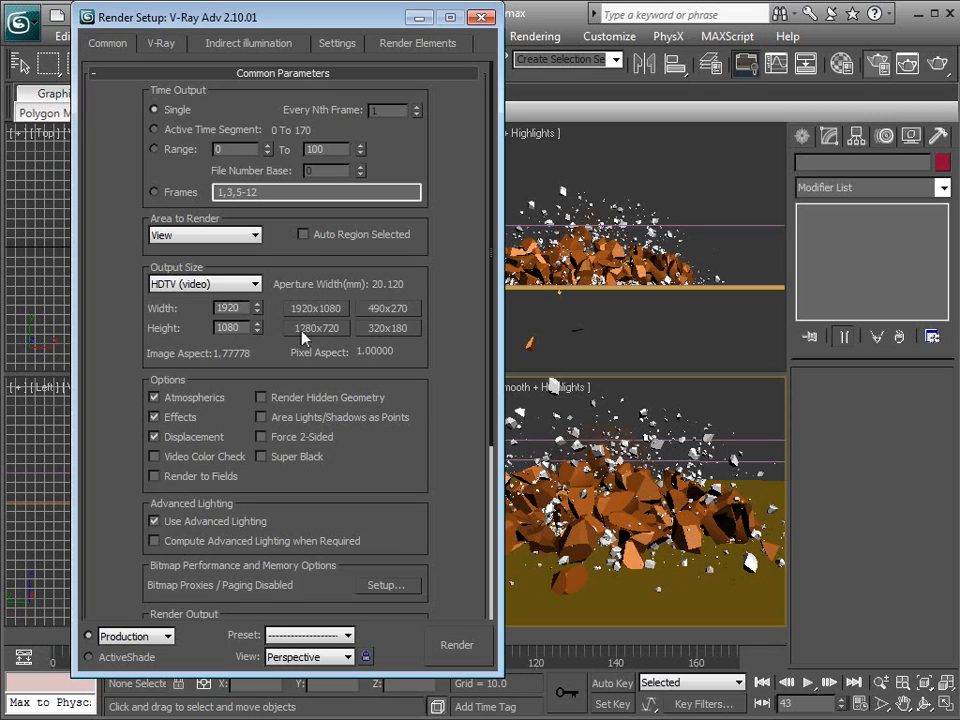
{"action": "type", "text": "960"}
{"action": "key", "text": "Return"}
Enable the V-Ray reflection/refraction environment override.
{"action": "left_click", "coordinate": [162, 44]}
{"action": "left_click_drag", "start_coordinate": [229, 28], "coordinate": [451, 51]}
{"action": "left_click", "coordinate": [454, 68]}
{"action": "left_click", "coordinate": [381, 68]}
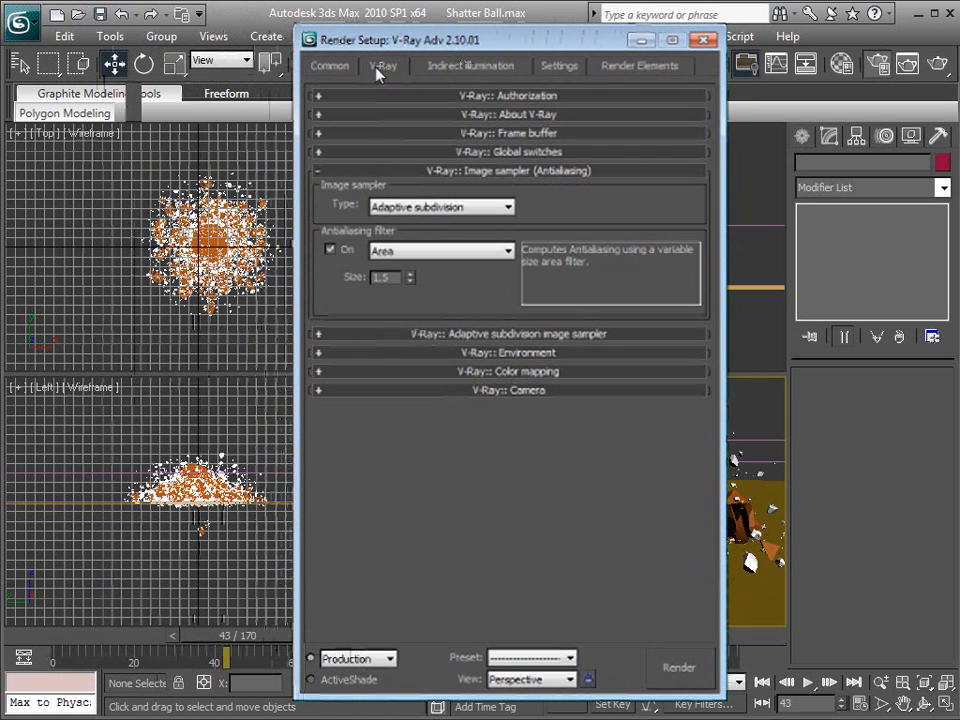
{"action": "left_click", "coordinate": [446, 353]}
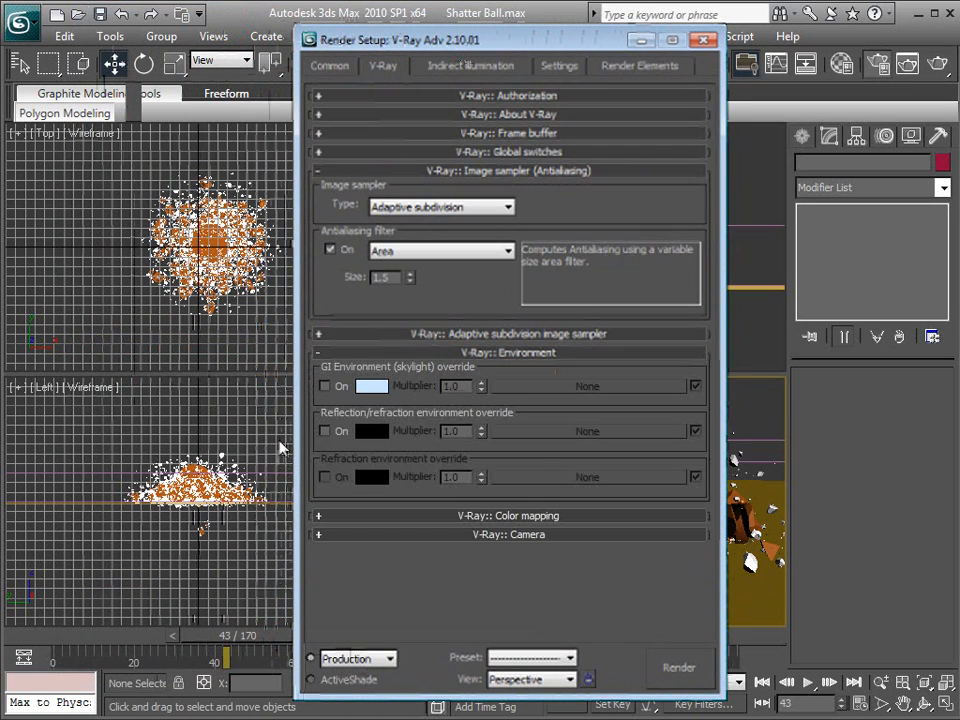
{"action": "left_click", "coordinate": [324, 431]}
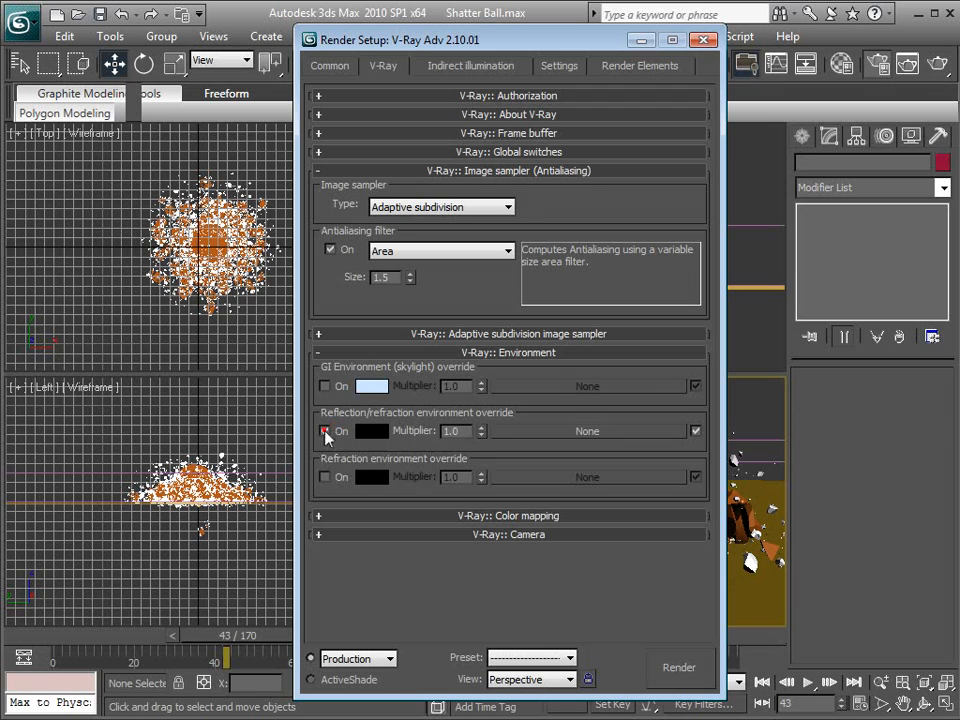
Bring up the Material Editor beside the render settings and create a VRayHDRI map in the first slot of the second row.
{"action": "left_click_drag", "start_coordinate": [493, 41], "coordinate": [606, 34]}
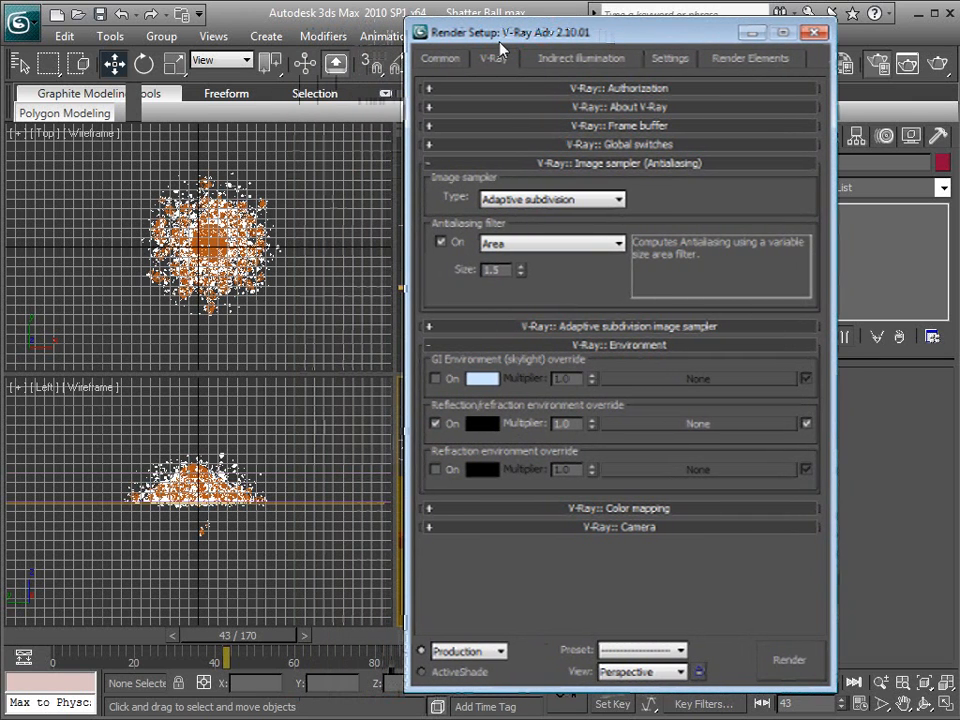
{"action": "key", "text": "m"}
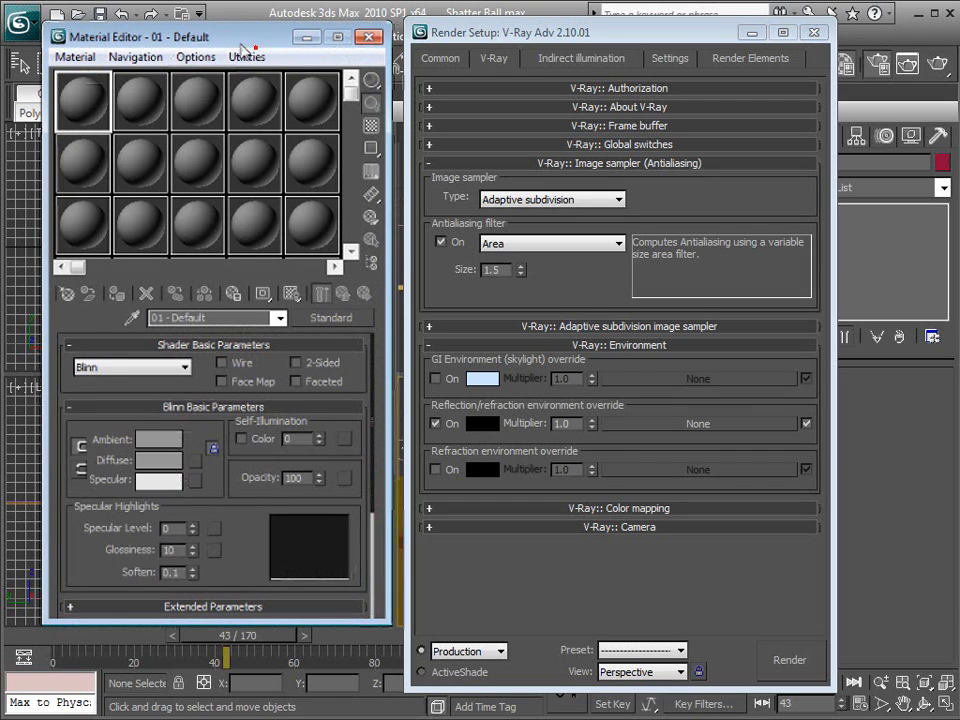
{"action": "left_click", "coordinate": [78, 162]}
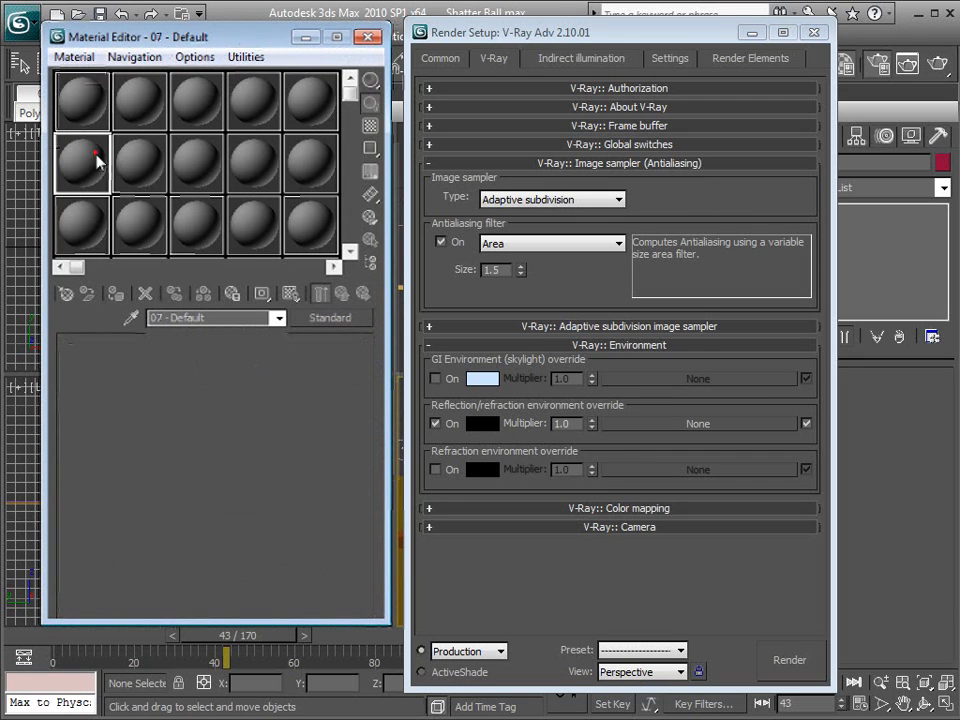
{"action": "left_click", "coordinate": [68, 296]}
{"action": "left_click_drag", "start_coordinate": [639, 162], "coordinate": [634, 514]}
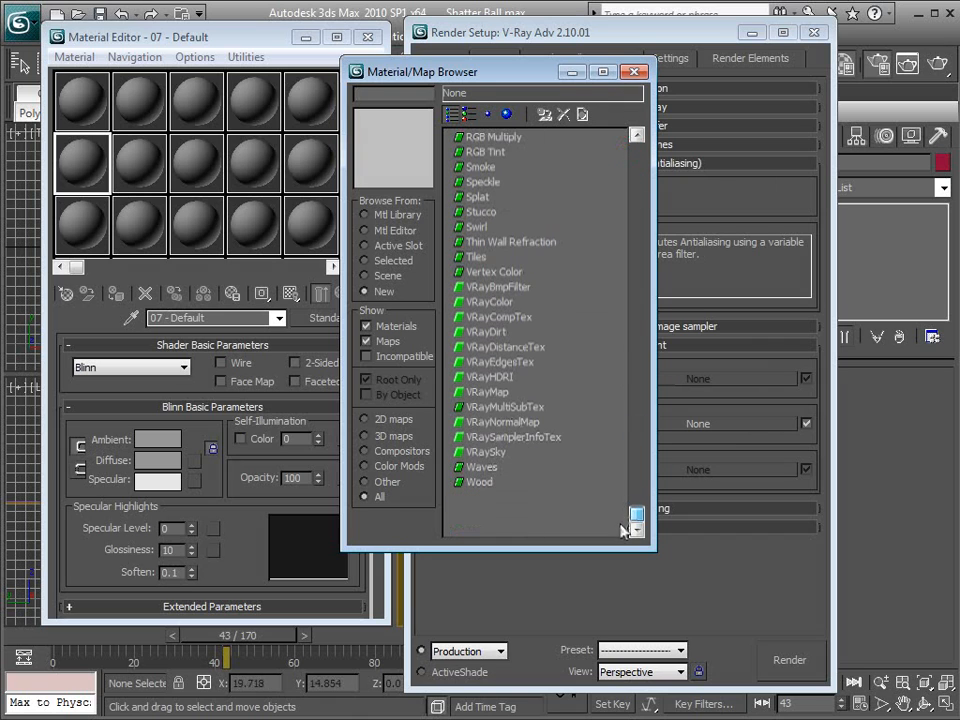
{"action": "double_click", "coordinate": [490, 378]}
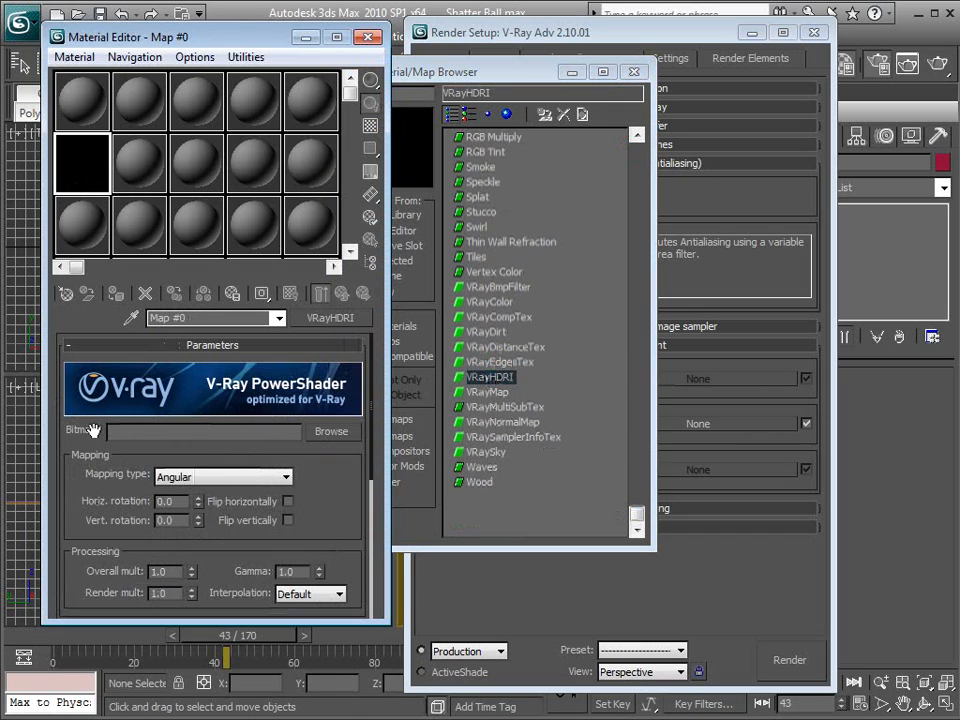
Load Warehouse_2k_linear_warm.hdr from the Shatter folder as the VRayHDRI map's bitmap.
{"action": "left_click", "coordinate": [331, 434]}
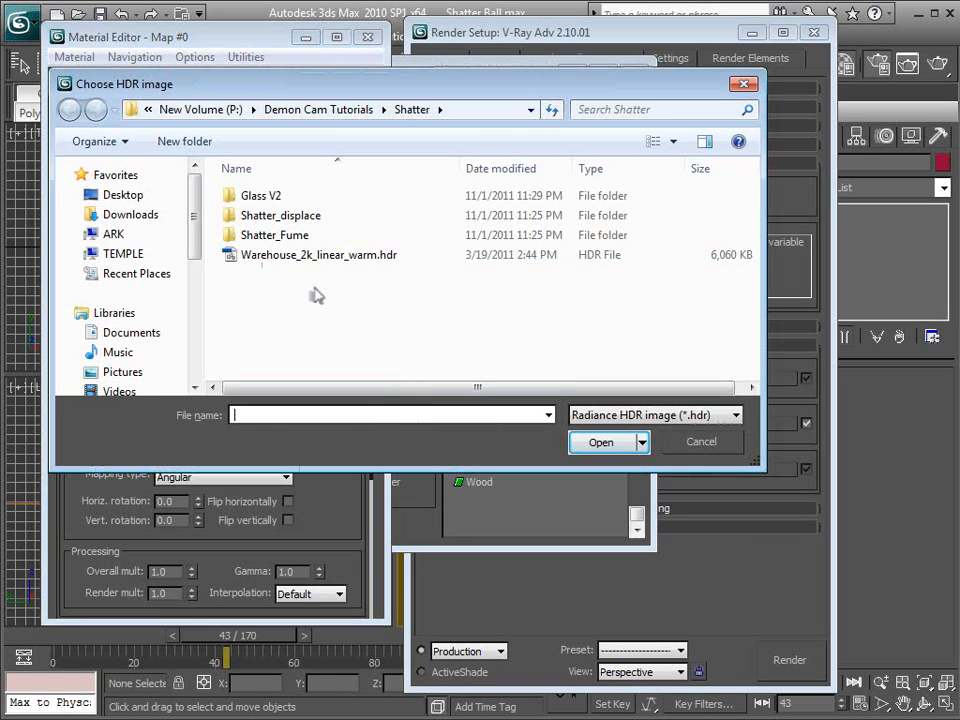
{"action": "left_click", "coordinate": [306, 256]}
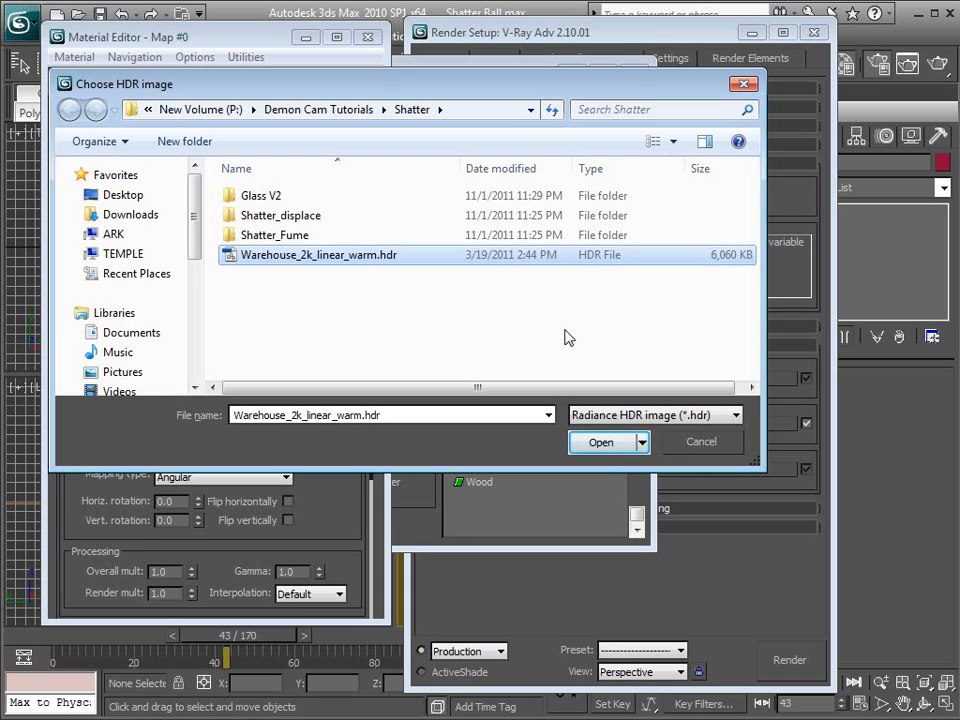
{"action": "left_click", "coordinate": [603, 443]}
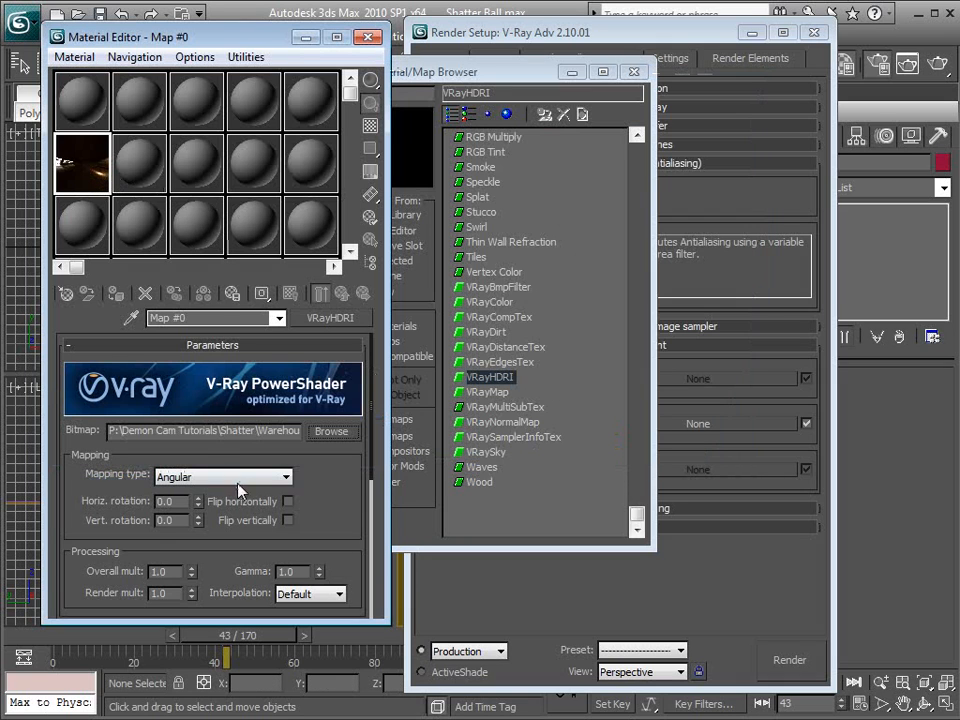
Set the HDRI map's mapping type to Spherical and its gamma to 2.0.
{"action": "left_click", "coordinate": [272, 479]}
{"action": "left_click", "coordinate": [193, 521]}
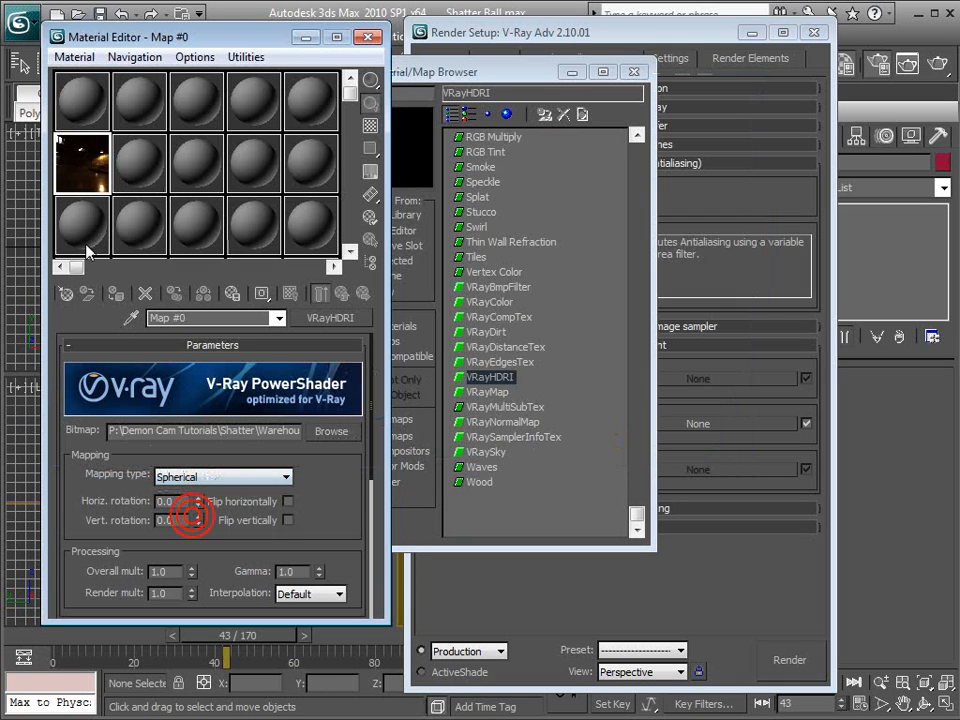
{"action": "scroll", "coordinate": [215, 553], "scroll_direction": "down", "scroll_amount": 1}
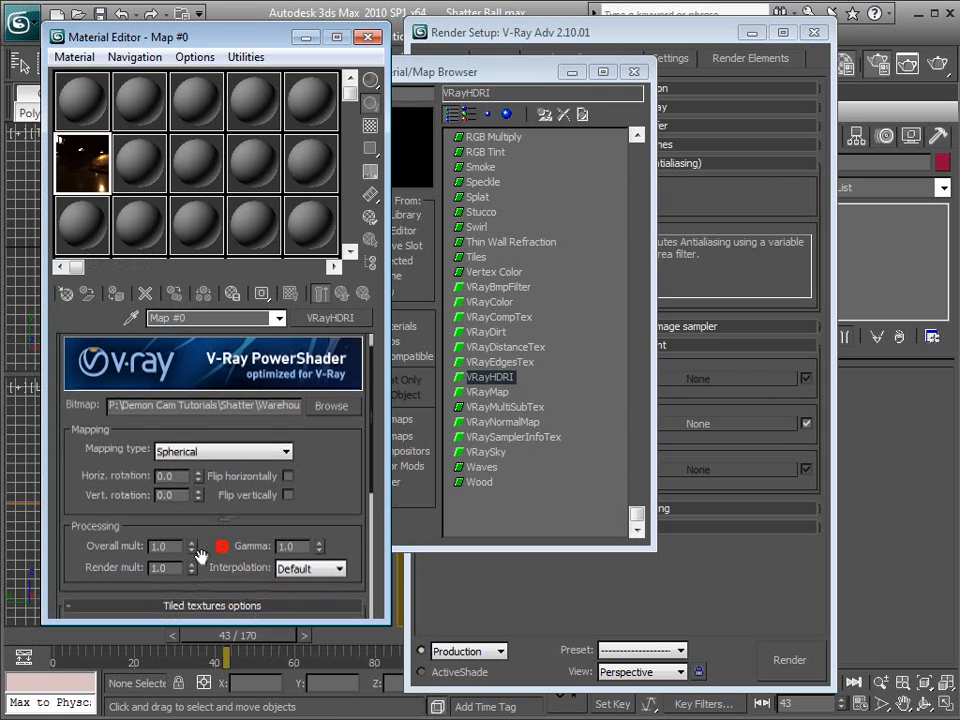
{"action": "mouse_move", "coordinate": [318, 550]}
{"action": "left_mouse_down"}
{"action": "mouse_move", "coordinate": [321, 534]}
{"action": "mouse_move", "coordinate": [320, 542]}
{"action": "left_mouse_up"}
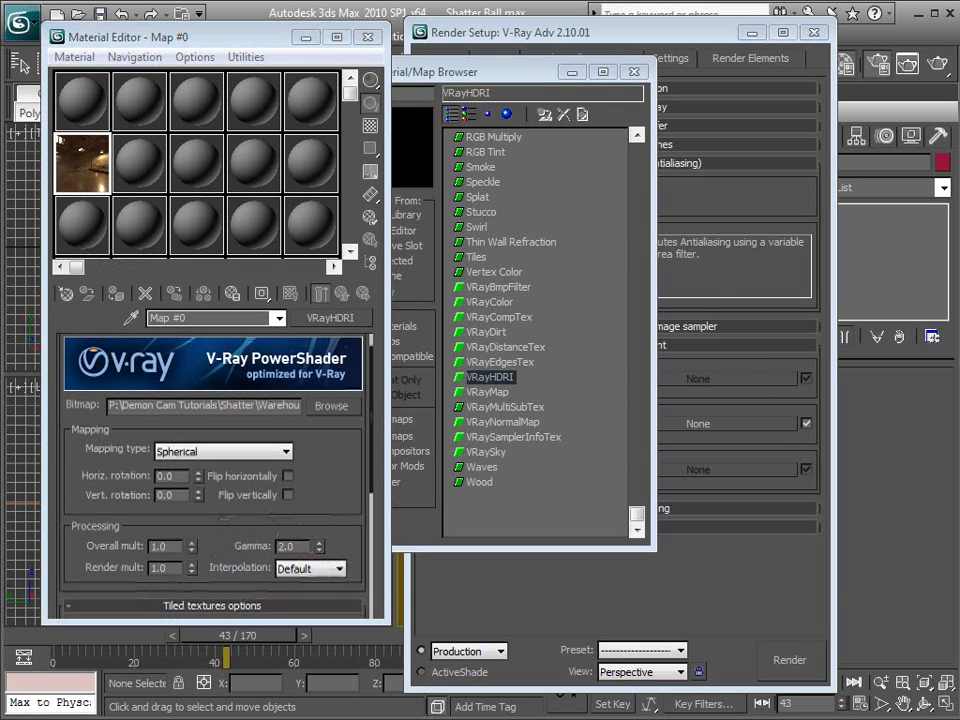
Examine the HDRI map in an enlarged preview, and close the preview and the map browser.
{"action": "left_click_drag", "start_coordinate": [642, 155], "coordinate": [449, 108]}
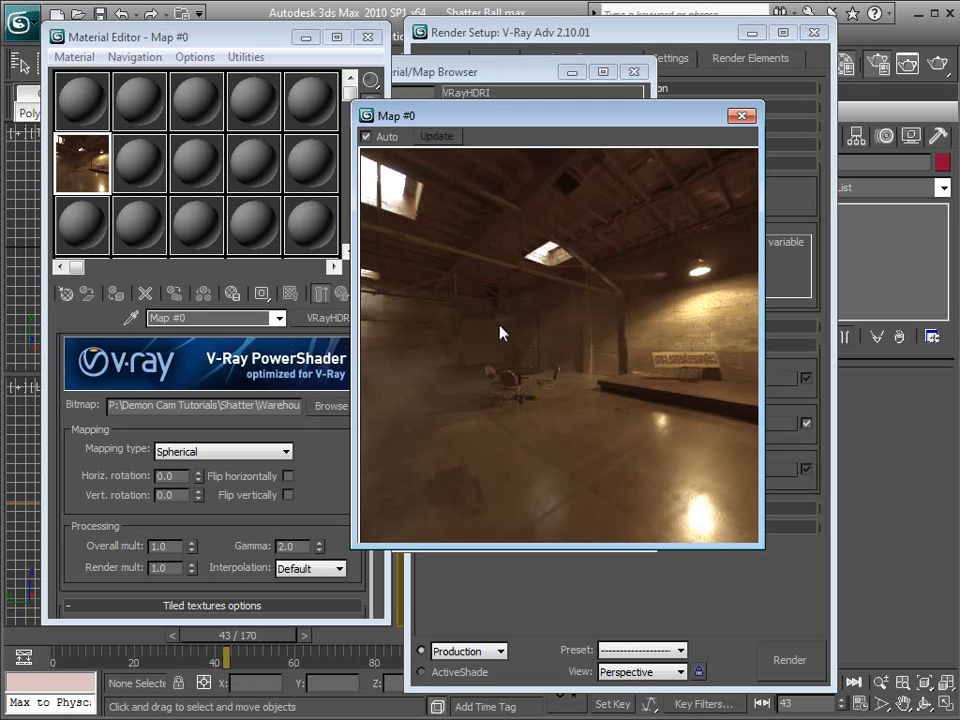
{"action": "left_click", "coordinate": [741, 116]}
{"action": "left_click", "coordinate": [560, 74]}
{"action": "left_click", "coordinate": [635, 73]}
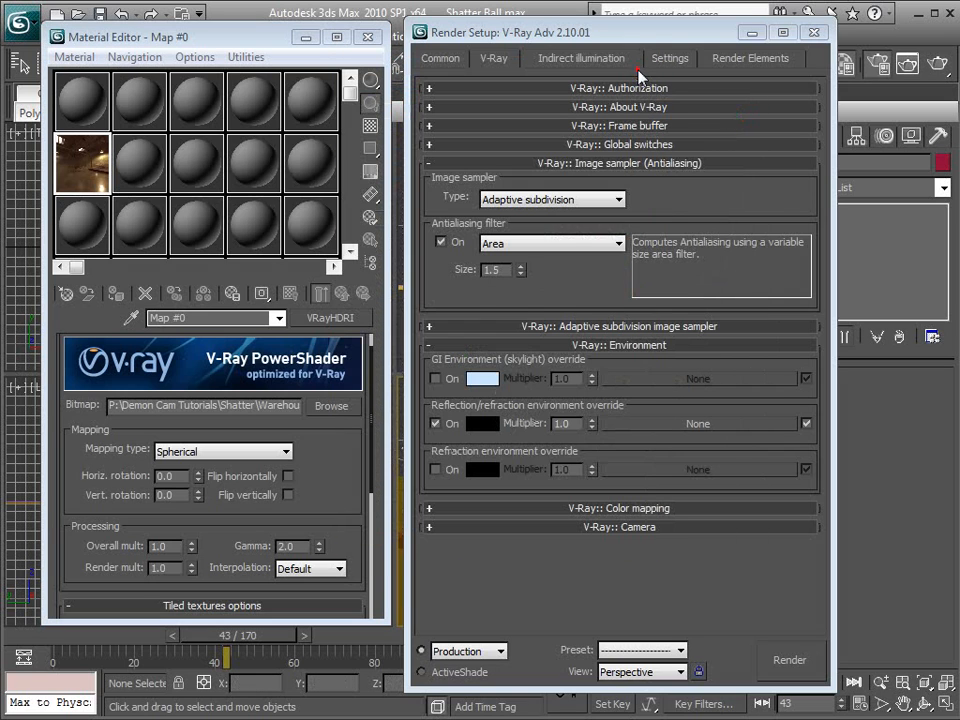
Assign the HDRI map as an instance to the reflection/refraction environment override and close the render settings.
{"action": "left_click_drag", "start_coordinate": [79, 172], "coordinate": [652, 425]}
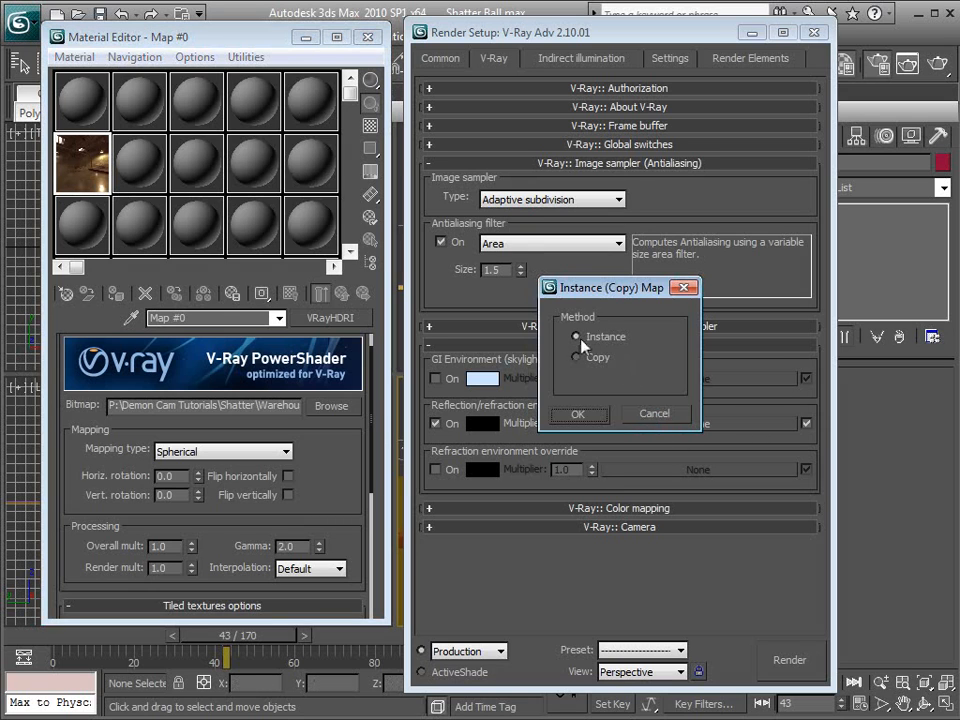
{"action": "left_click", "coordinate": [578, 414]}
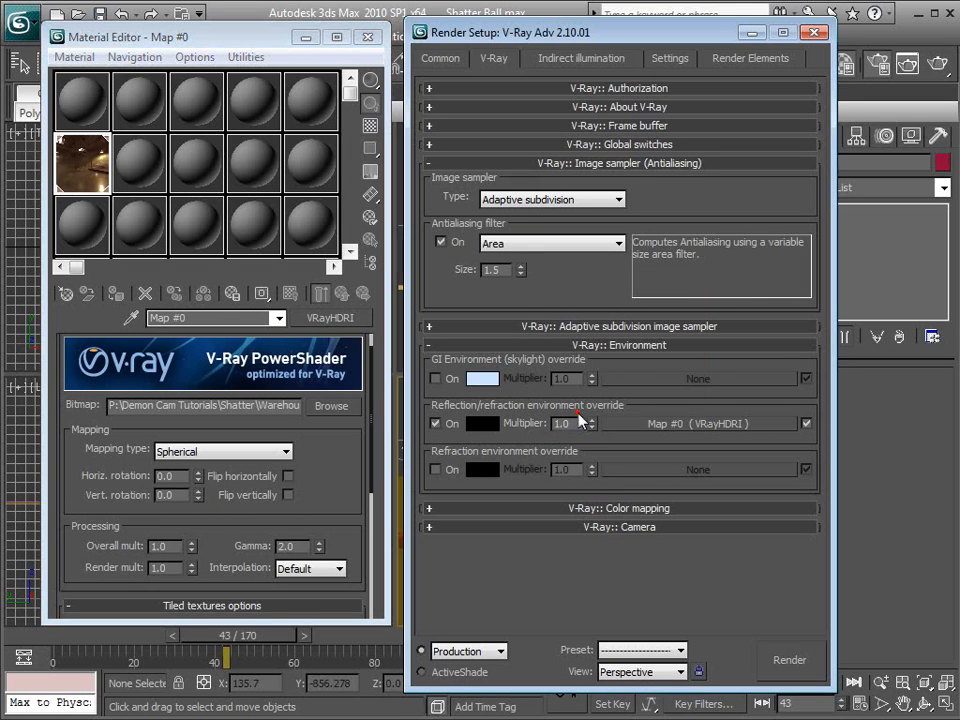
{"action": "left_click", "coordinate": [812, 34]}
Change the second material slot to a VRayMtl and name it Glass.
{"action": "left_click", "coordinate": [729, 393]}
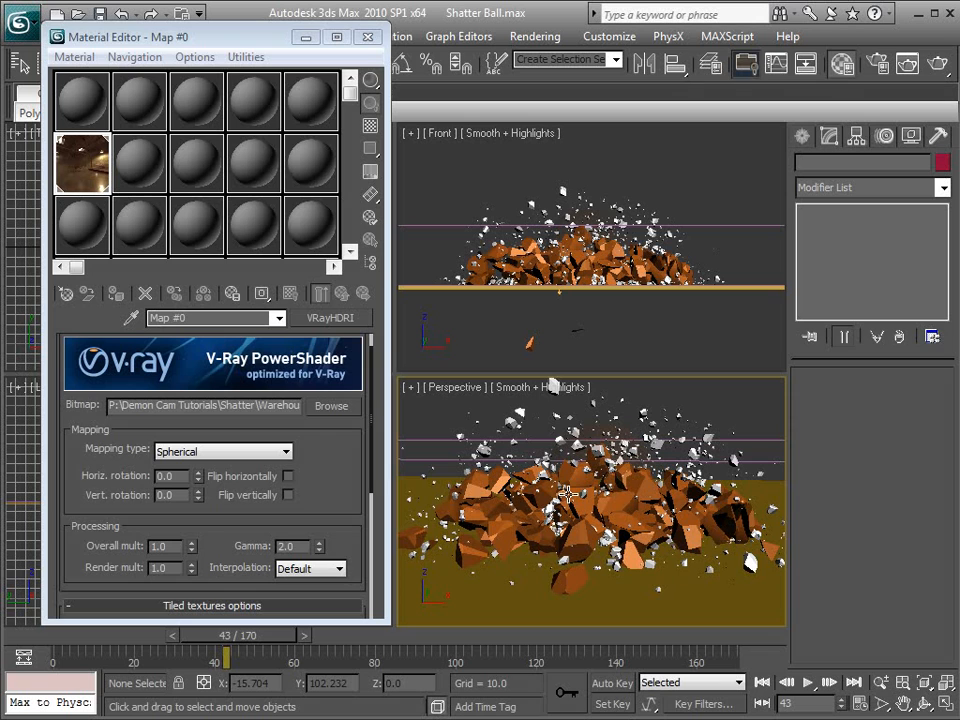
{"action": "left_click", "coordinate": [145, 97]}
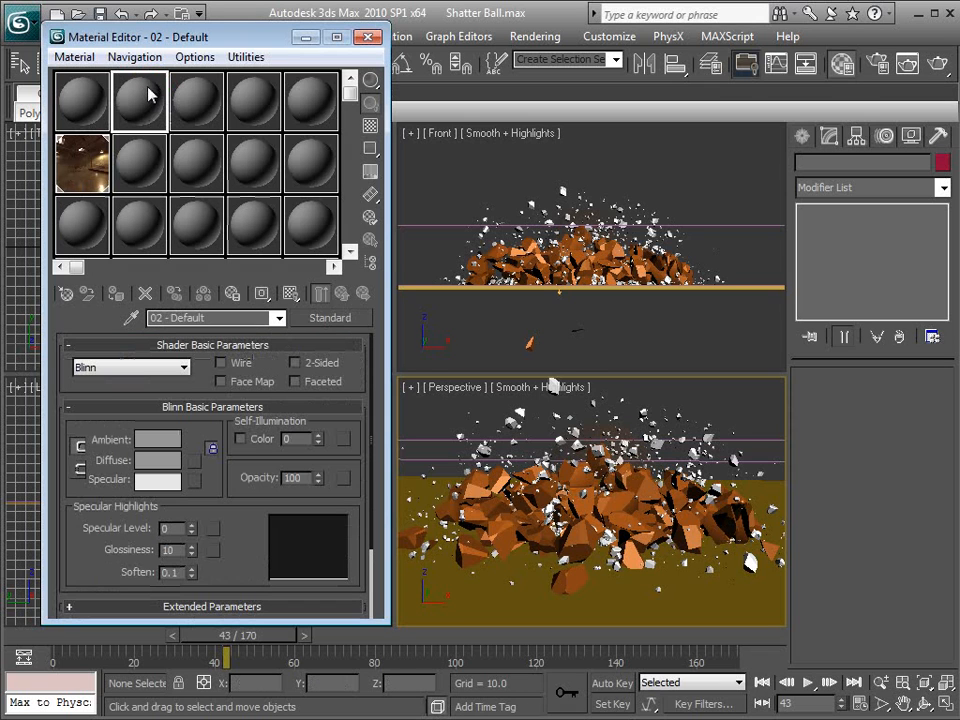
{"action": "left_click", "coordinate": [330, 319]}
{"action": "left_click_drag", "start_coordinate": [513, 157], "coordinate": [473, 106]}
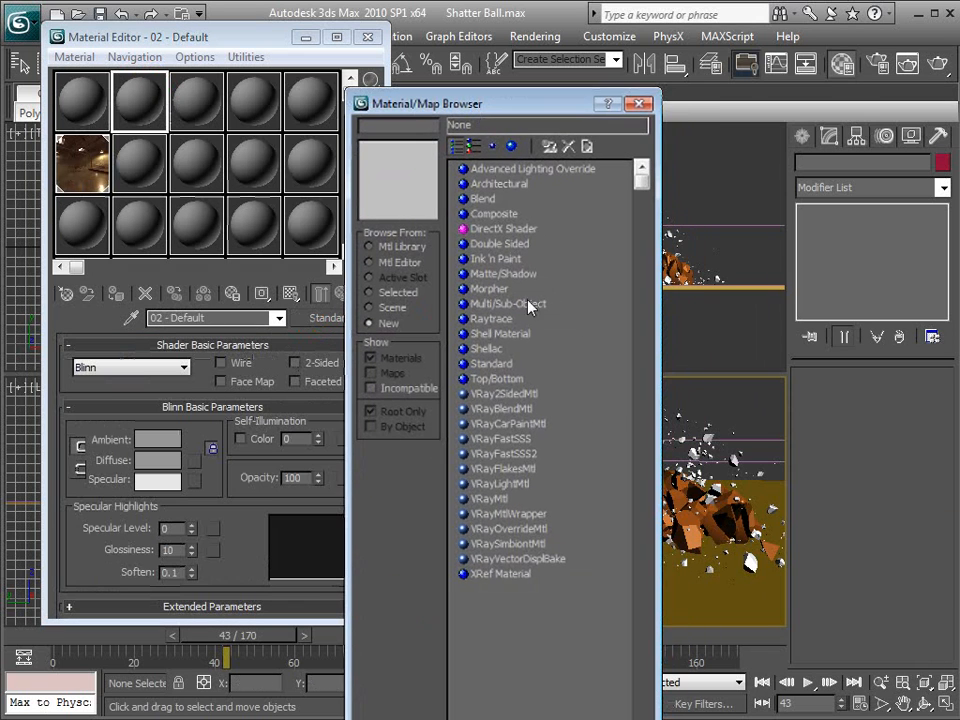
{"action": "left_click", "coordinate": [489, 499]}
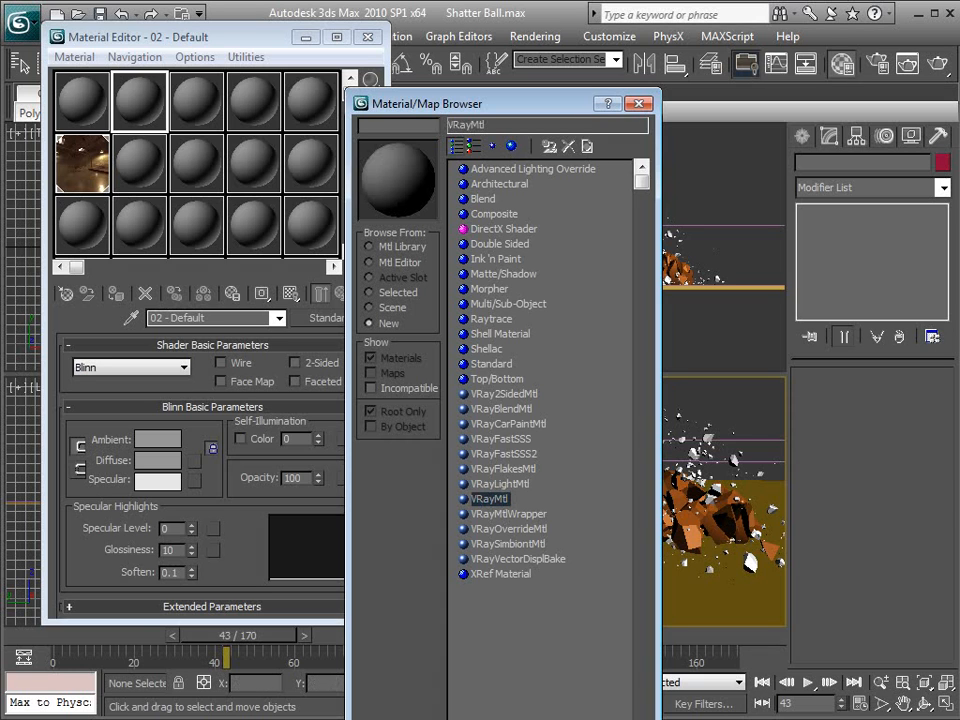
{"action": "left_click", "coordinate": [442, 612]}
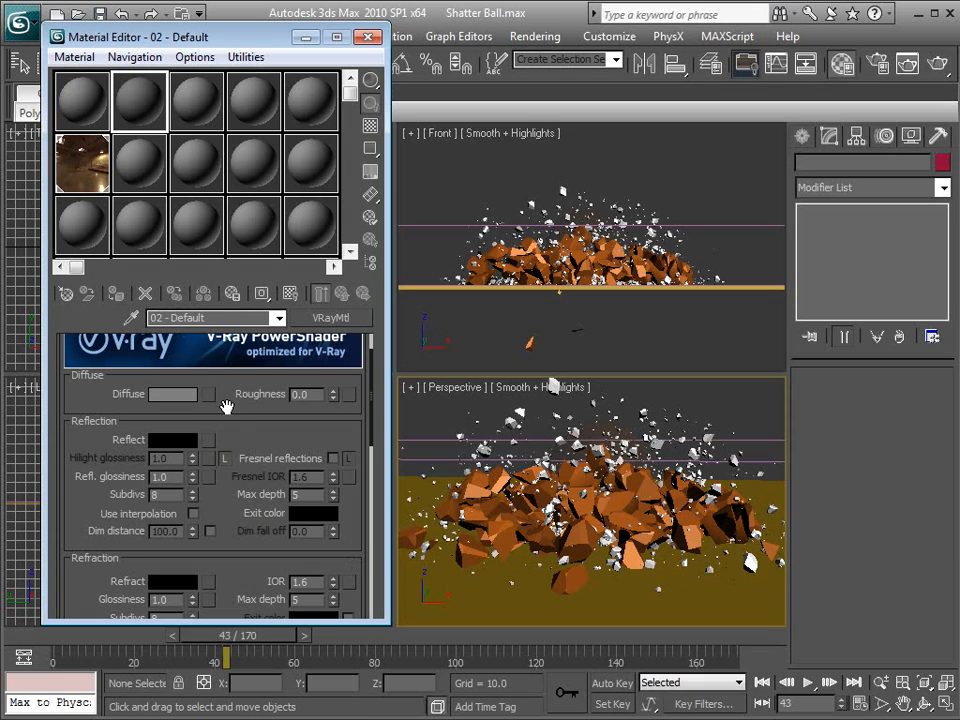
{"action": "left_click", "coordinate": [220, 317]}
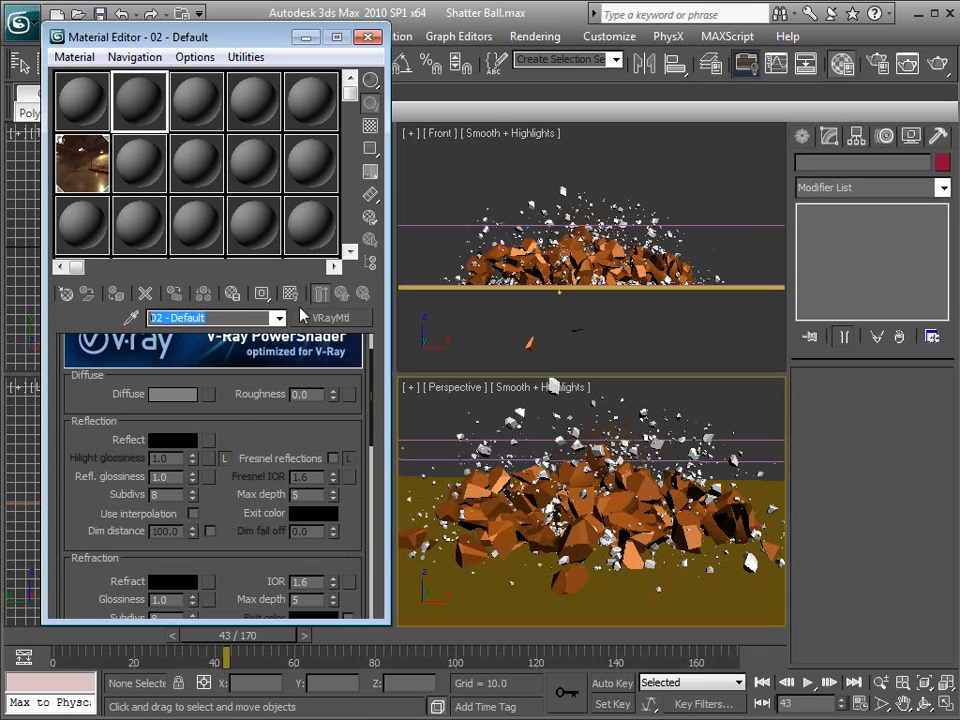
{"action": "type", "text": "Glass"}
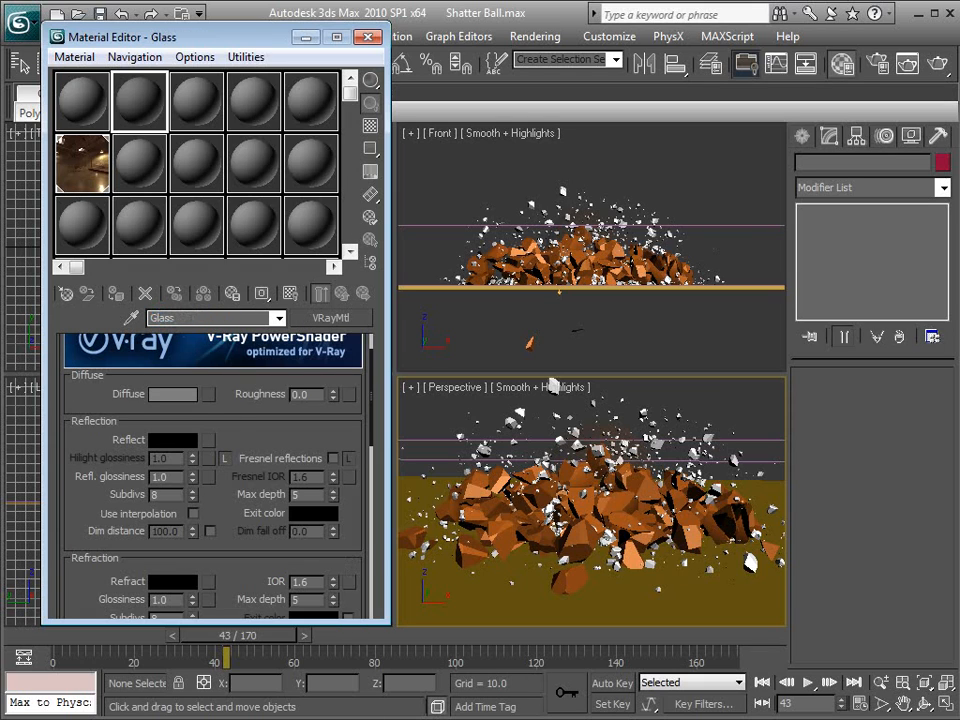
Show the checkered background behind the Glass sample and open a smaller magnified preview of it.
{"action": "left_click_drag", "start_coordinate": [272, 430], "coordinate": [266, 452]}
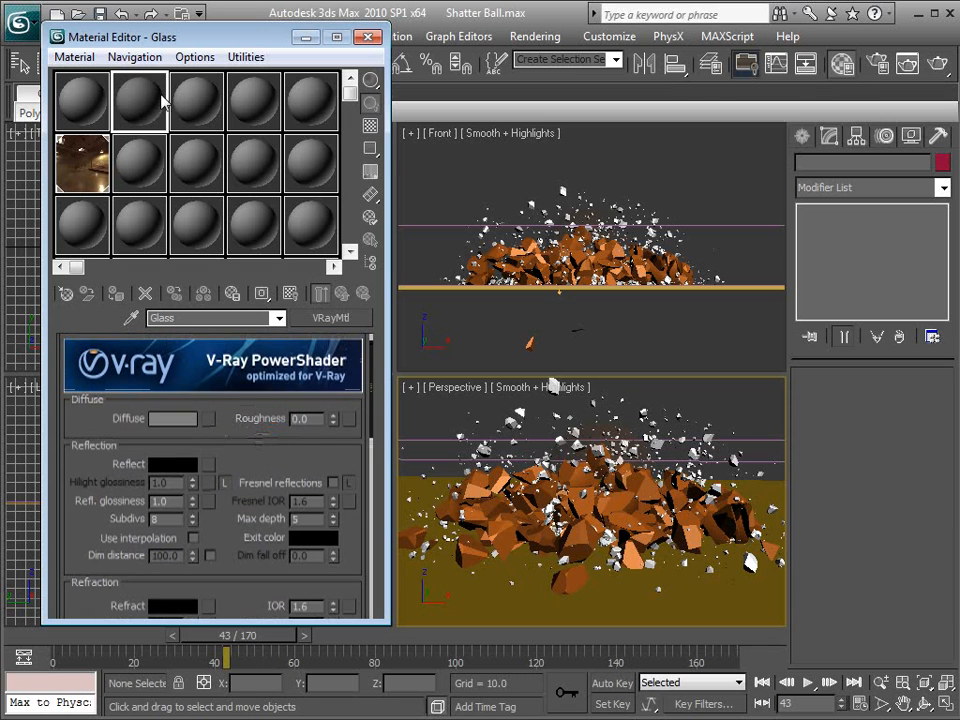
{"action": "left_click", "coordinate": [362, 127]}
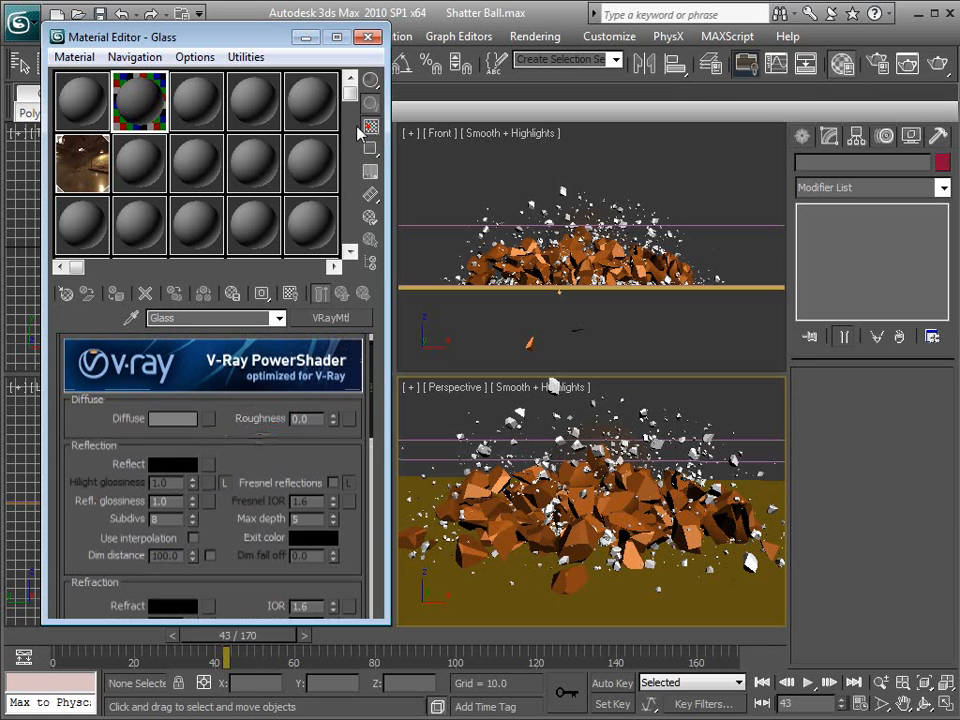
{"action": "double_click", "coordinate": [142, 103]}
{"action": "left_click_drag", "start_coordinate": [764, 546], "coordinate": [609, 396]}
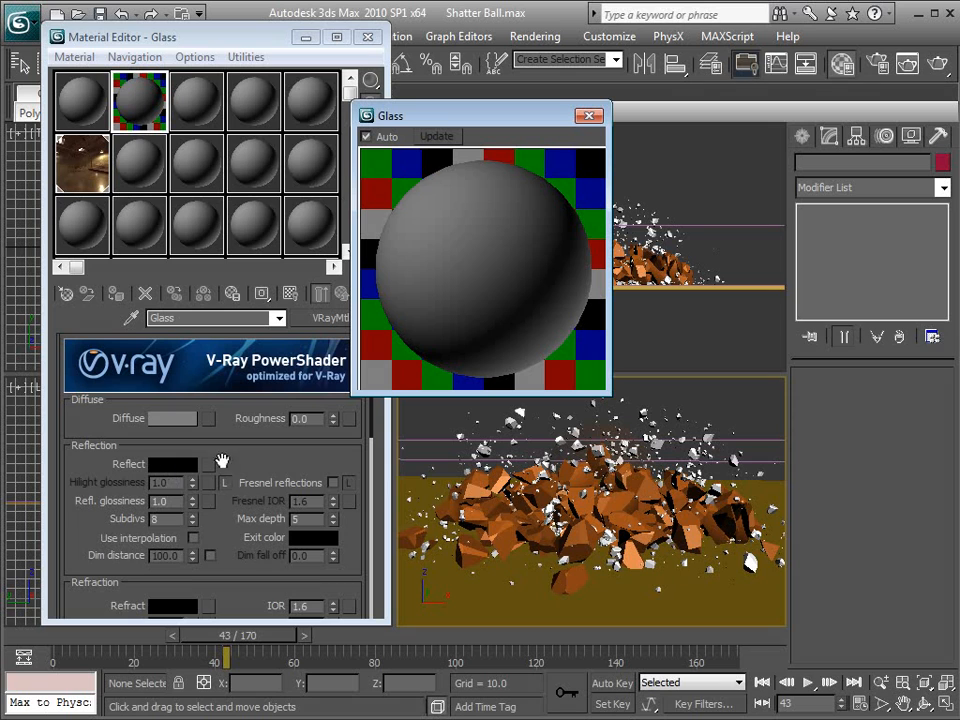
Brighten the Glass material's Reflect color to make the material reflective.
{"action": "left_click", "coordinate": [180, 466]}
{"action": "left_click_drag", "start_coordinate": [548, 137], "coordinate": [549, 168]}
{"action": "left_click", "coordinate": [685, 274]}
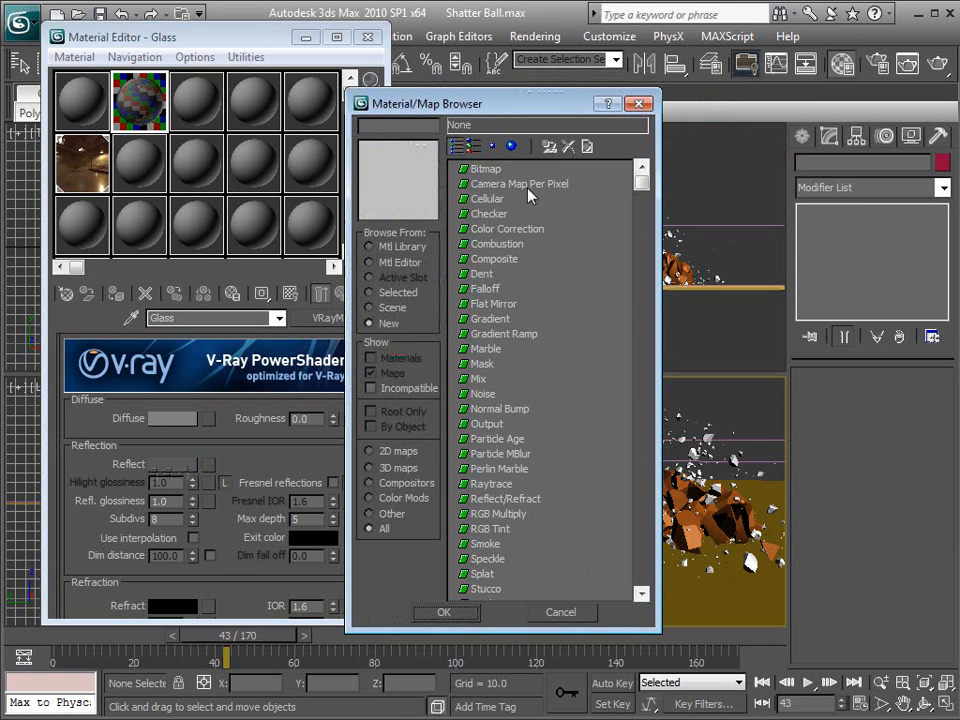
Add a Falloff map to the Glass material's Reflect slot.
{"action": "left_click", "coordinate": [486, 289]}
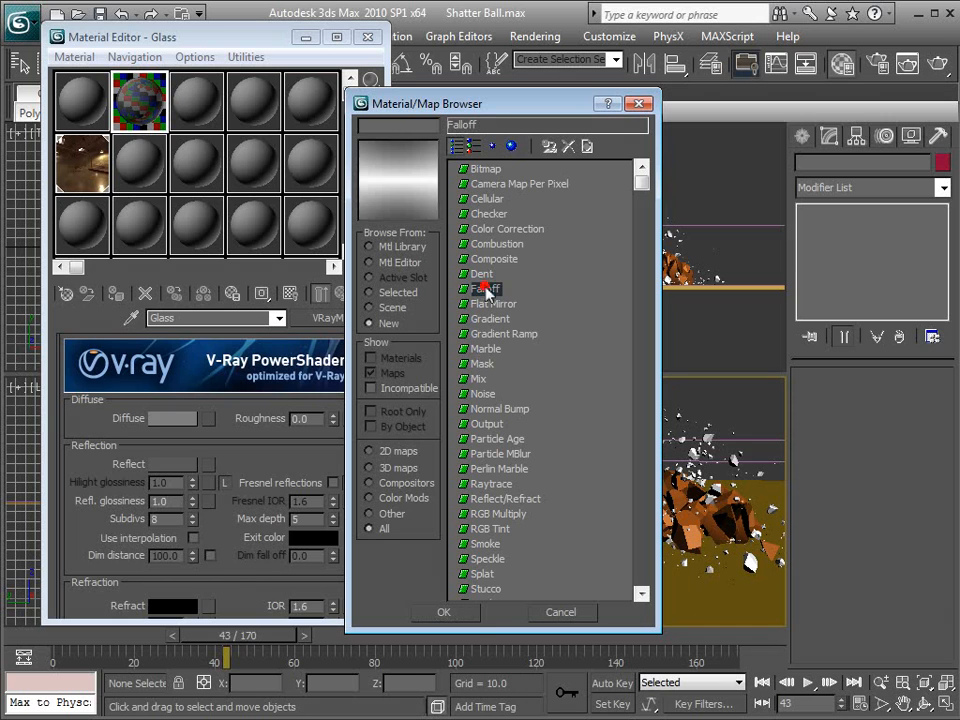
{"action": "left_click", "coordinate": [443, 612]}
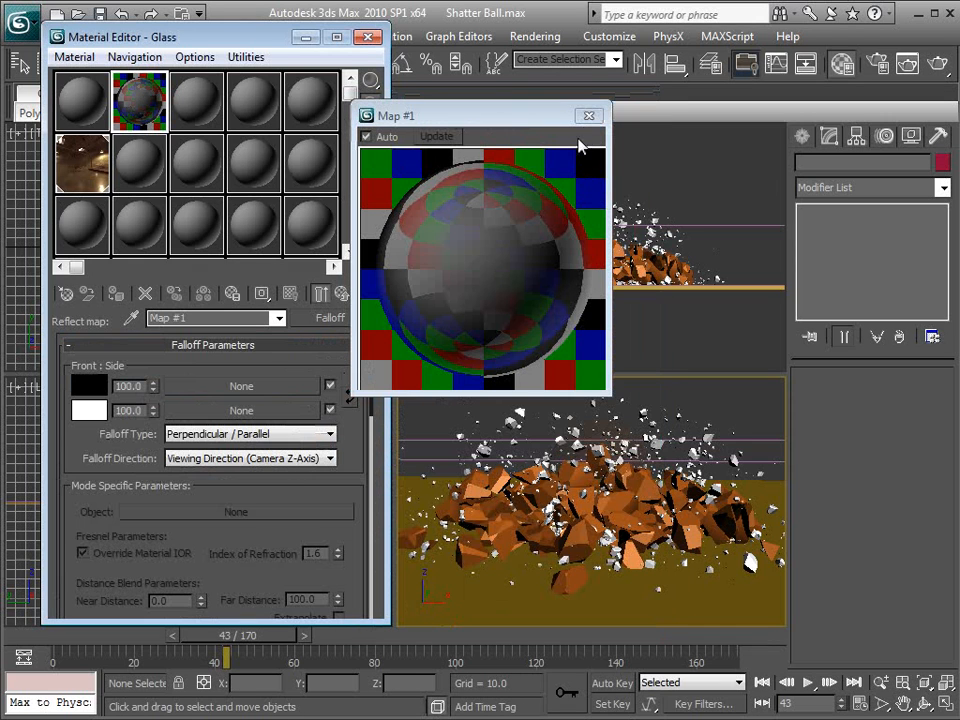
{"action": "left_click_drag", "start_coordinate": [510, 120], "coordinate": [532, 122]}
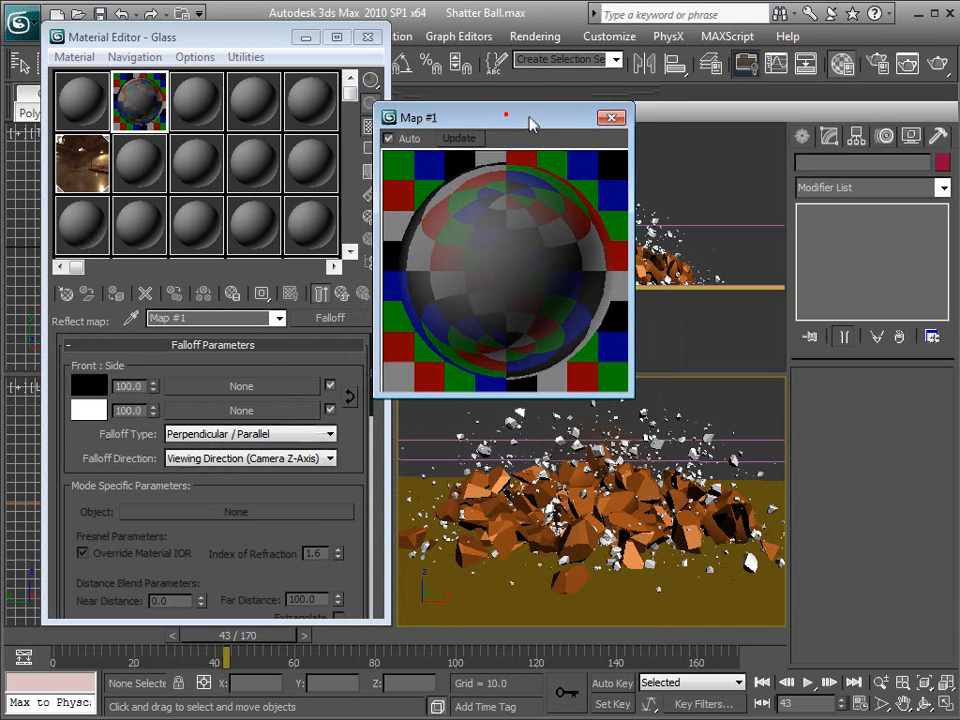
Lighten the Falloff map's black front color to a very dark gray and return to the parent Glass material.
{"action": "left_click", "coordinate": [88, 386]}
{"action": "left_click_drag", "start_coordinate": [614, 90], "coordinate": [634, 379]}
{"action": "left_click", "coordinate": [714, 559]}
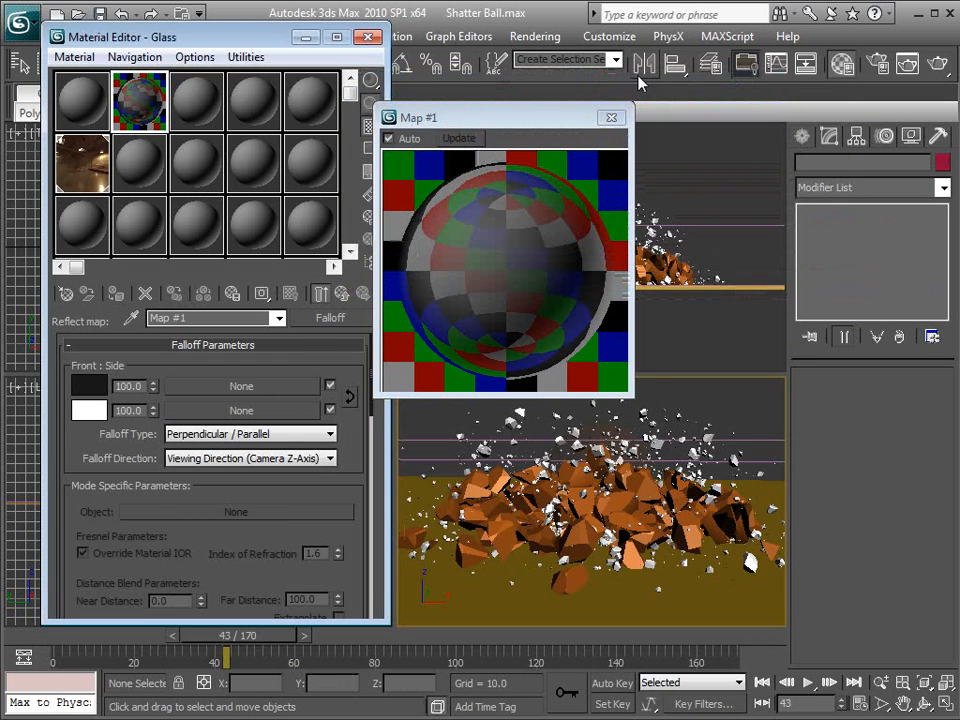
{"action": "mouse_move", "coordinate": [272, 548]}
{"action": "left_mouse_down"}
{"action": "mouse_move", "coordinate": [240, 366]}
{"action": "mouse_move", "coordinate": [268, 548]}
{"action": "left_mouse_up"}
{"action": "left_click", "coordinate": [611, 117]}
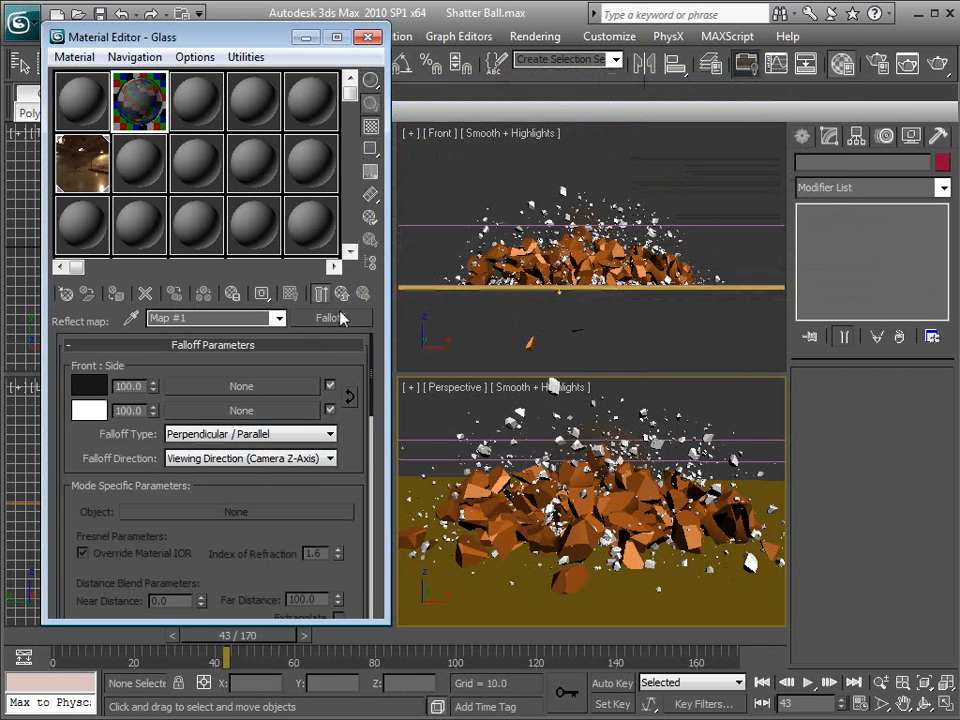
{"action": "left_click", "coordinate": [341, 293]}
Set the Glass material's Refract color to light gray, value 203, checking the result in a magnified sample preview.
{"action": "scroll", "coordinate": [205, 525], "scroll_direction": "down", "scroll_amount": 5}
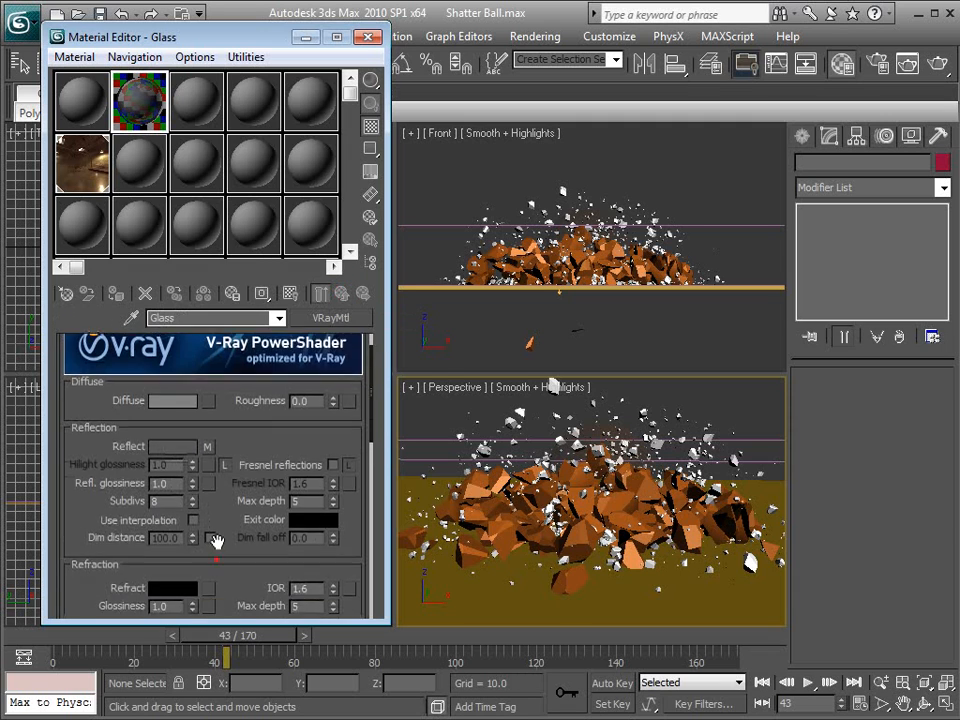
{"action": "double_click", "coordinate": [152, 104]}
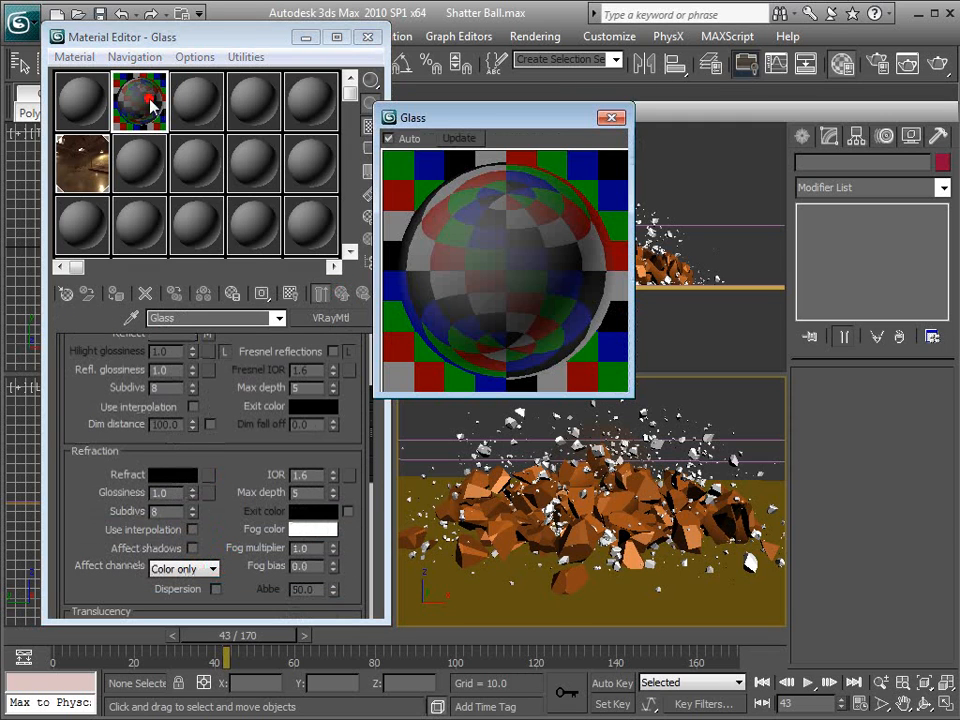
{"action": "left_click", "coordinate": [185, 474]}
{"action": "left_click_drag", "start_coordinate": [560, 400], "coordinate": [574, 527]}
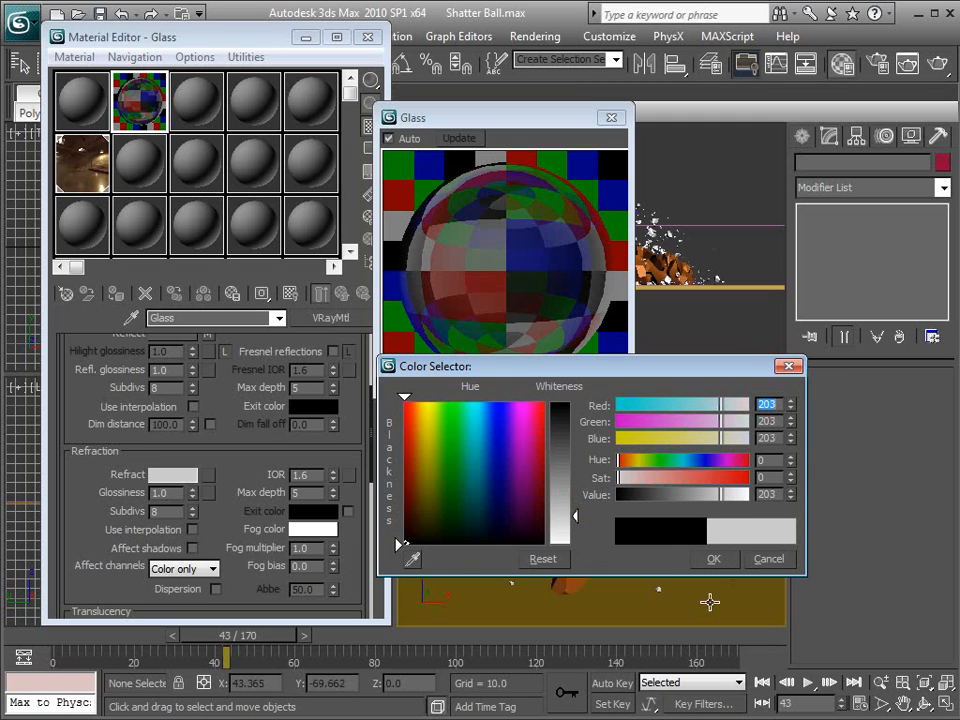
{"action": "left_click", "coordinate": [713, 559]}
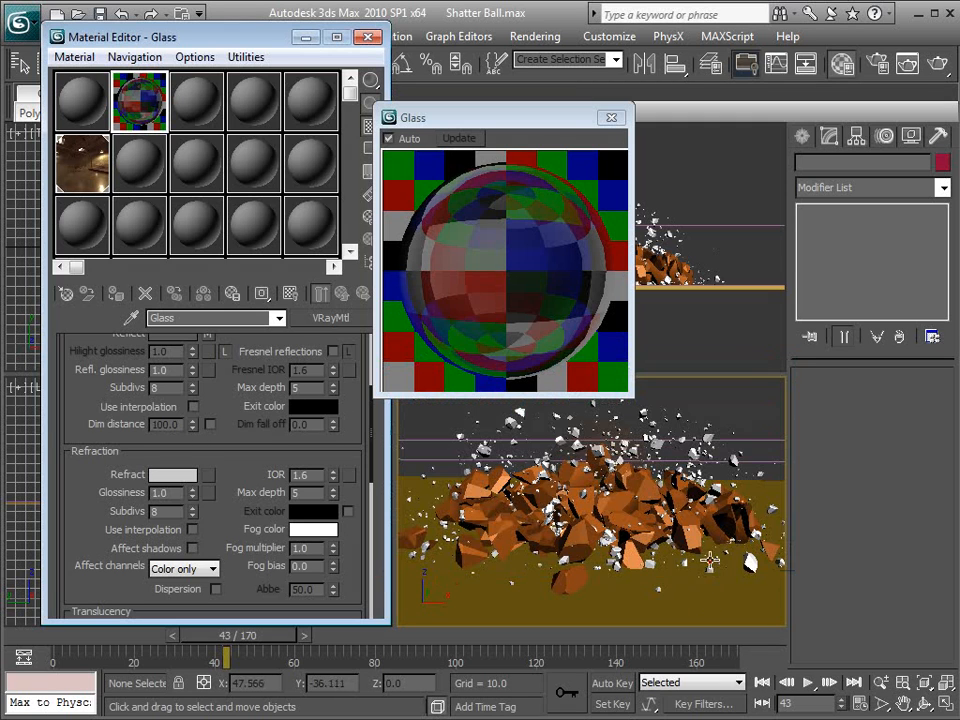
{"action": "left_click", "coordinate": [611, 118]}
Select all the unshattered ball's pieces at frame 10, assign the Glass material to the selection, and go to frame 46.
{"action": "left_click", "coordinate": [529, 182]}
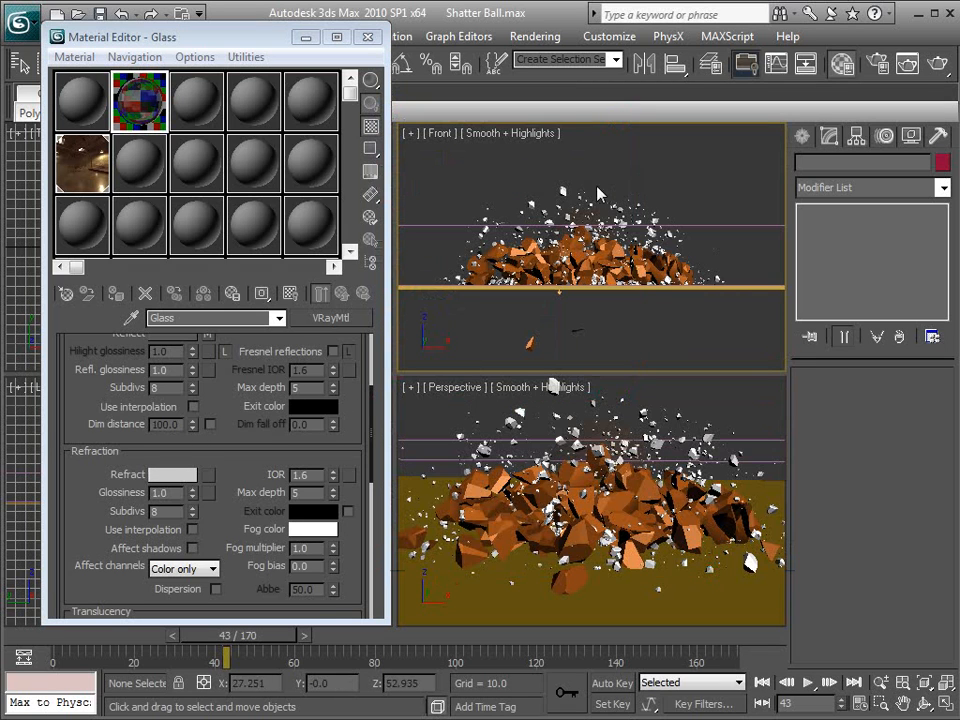
{"action": "left_click", "coordinate": [110, 638]}
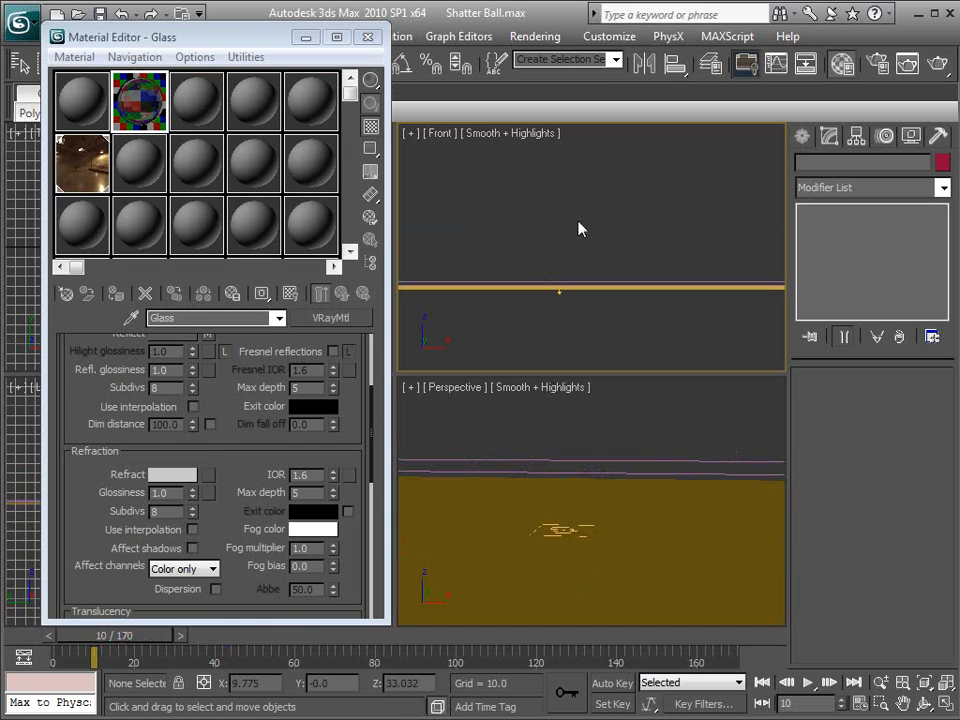
{"action": "left_click_drag", "start_coordinate": [540, 205], "coordinate": [600, 277]}
{"action": "left_click_drag", "start_coordinate": [139, 100], "coordinate": [585, 256]}
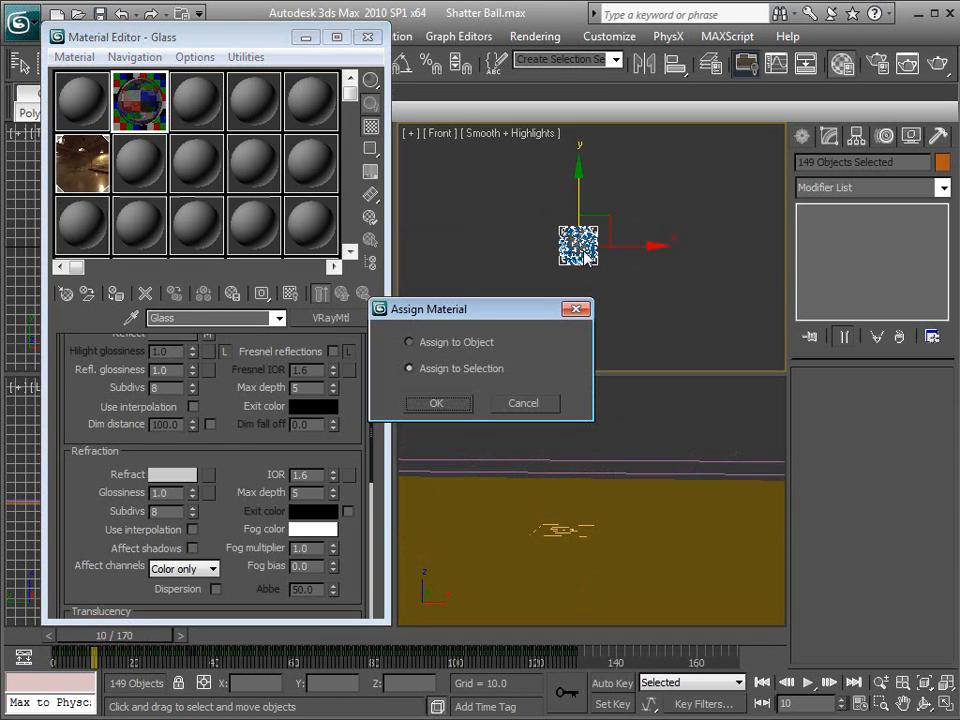
{"action": "left_click", "coordinate": [437, 403]}
{"action": "left_click", "coordinate": [612, 416]}
{"action": "left_click_drag", "start_coordinate": [143, 638], "coordinate": [265, 649]}
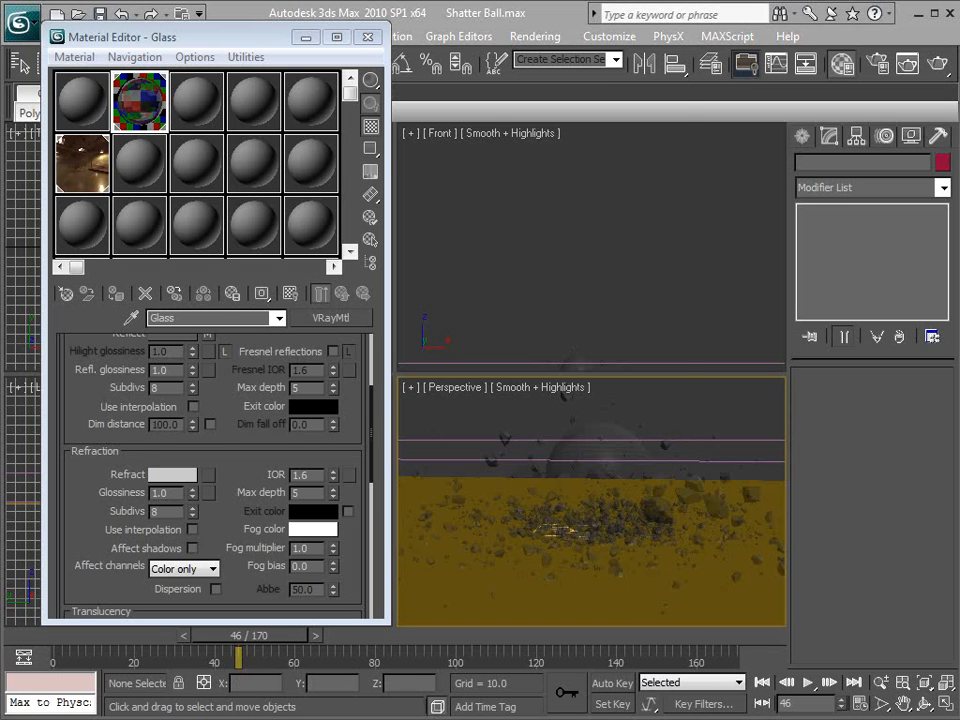
Preview ground.jpg from the Shatter folder and apply it to the Perspective viewport as both viewport background and environment map.
{"action": "left_click", "coordinate": [510, 307]}
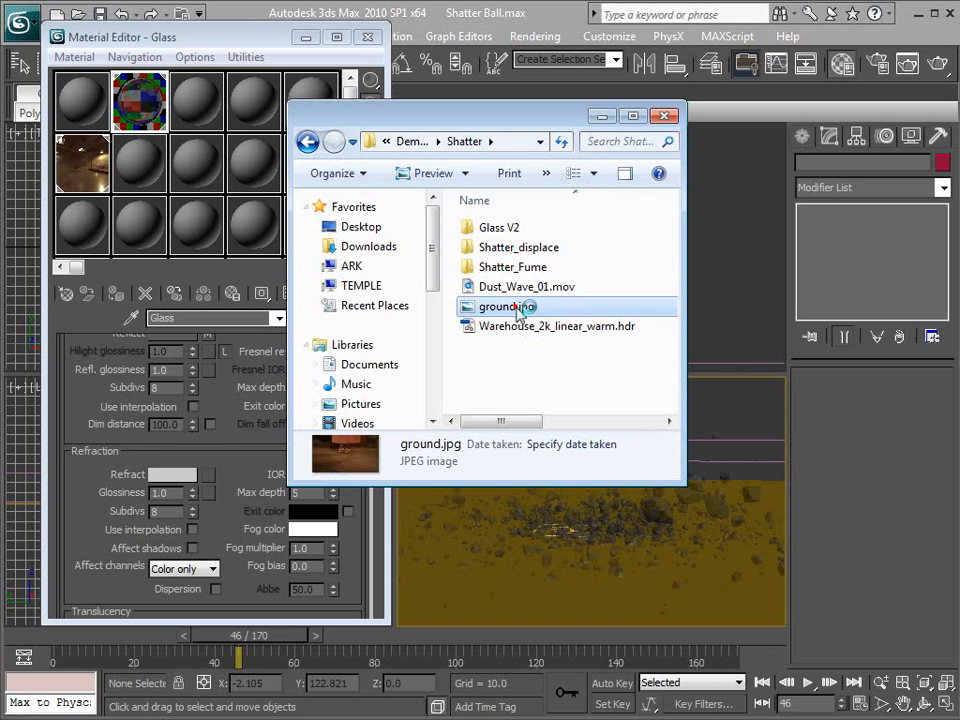
{"action": "double_click", "coordinate": [518, 312]}
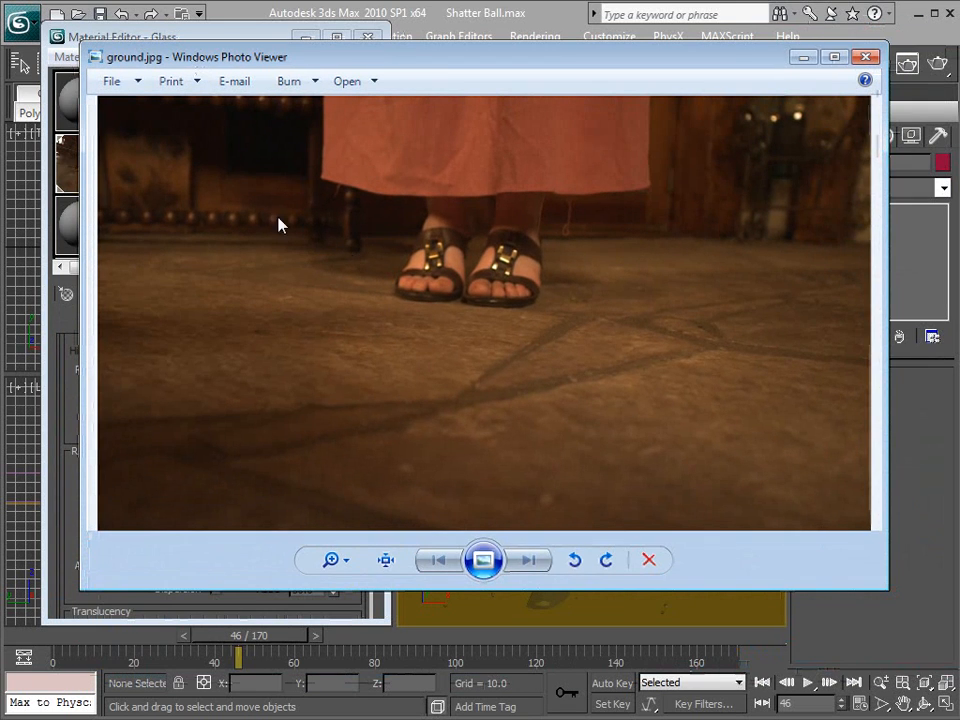
{"action": "left_click", "coordinate": [865, 57]}
{"action": "left_click_drag", "start_coordinate": [510, 124], "coordinate": [334, 111]}
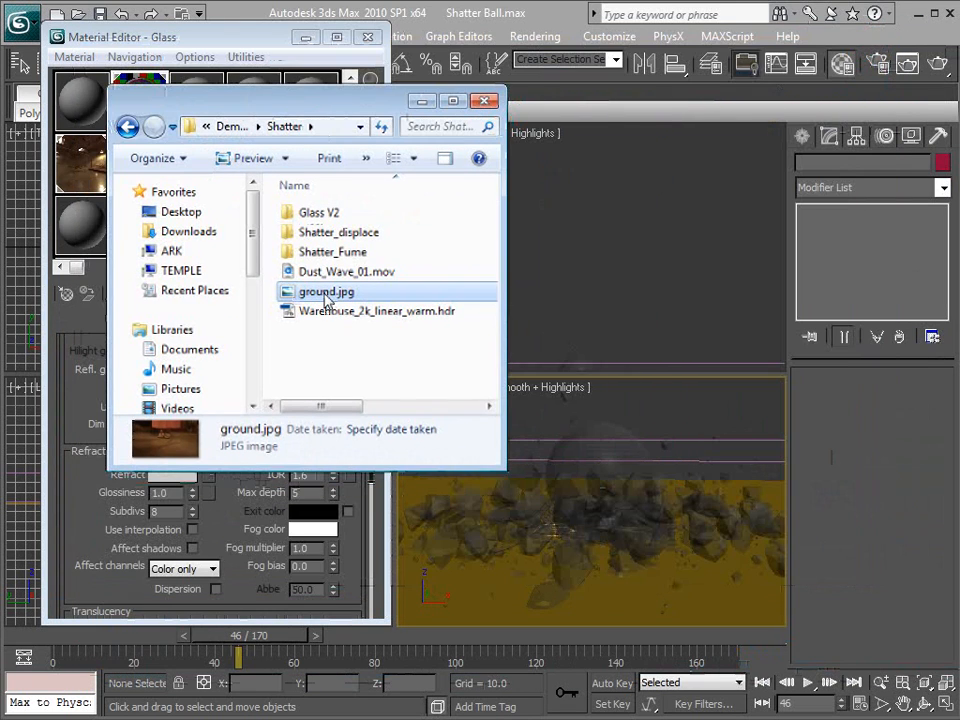
{"action": "left_click_drag", "start_coordinate": [656, 402], "coordinate": [660, 411]}
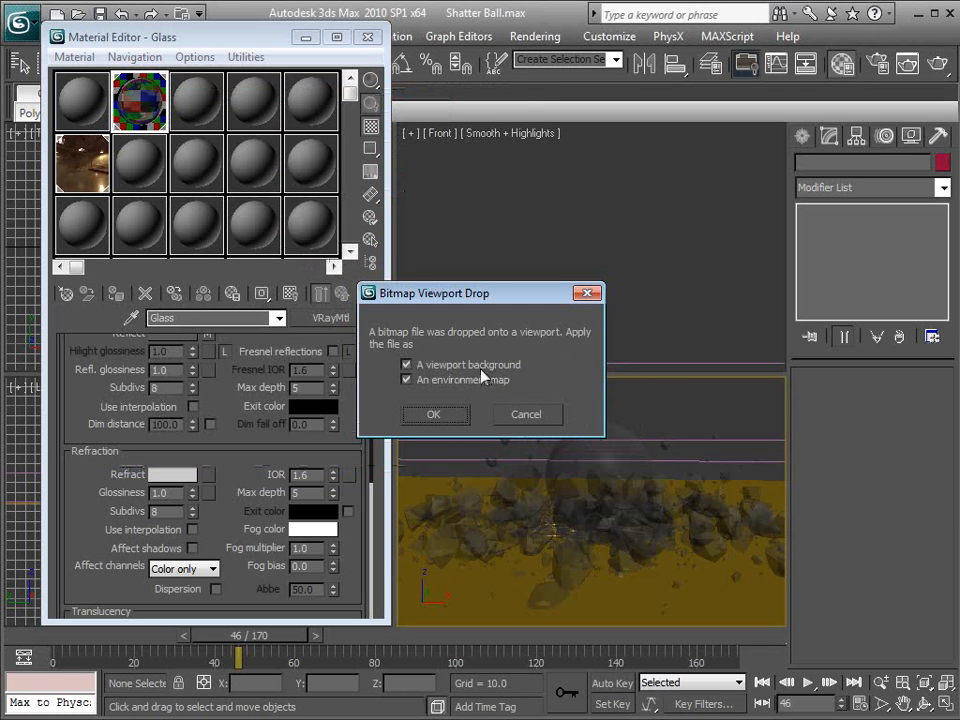
{"action": "left_click", "coordinate": [434, 415]}
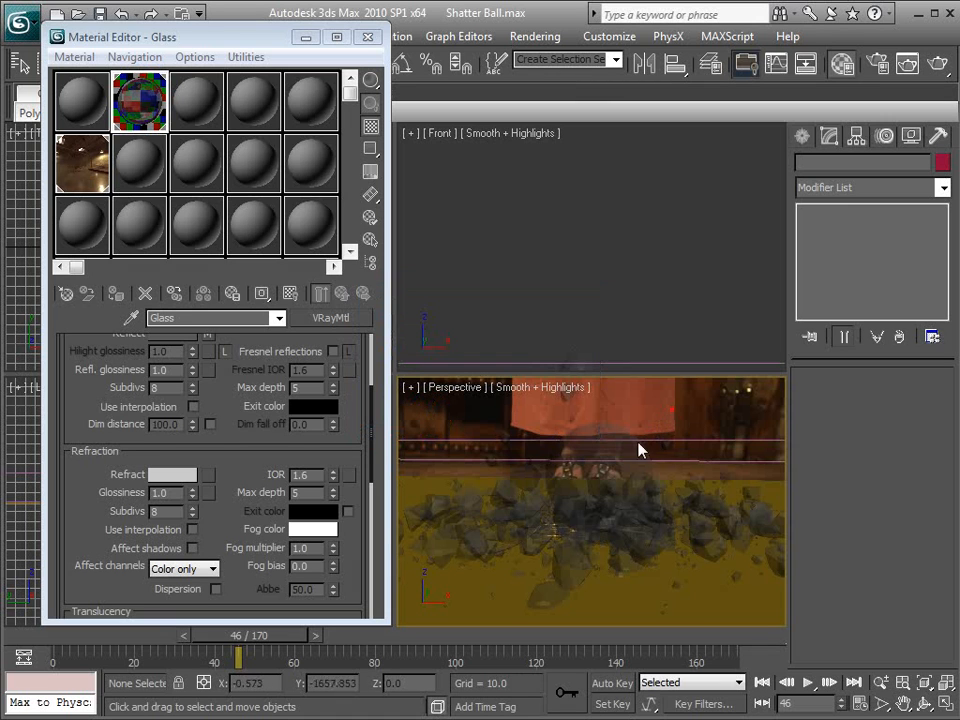
Show safe frames in the Perspective viewport.
{"action": "mouse_move", "coordinate": [600, 511]}
{"action": "middle_mouse_down"}
{"action": "mouse_move", "coordinate": [604, 493]}
{"action": "mouse_move", "coordinate": [598, 508]}
{"action": "mouse_move", "coordinate": [618, 509]}
{"action": "middle_mouse_up"}
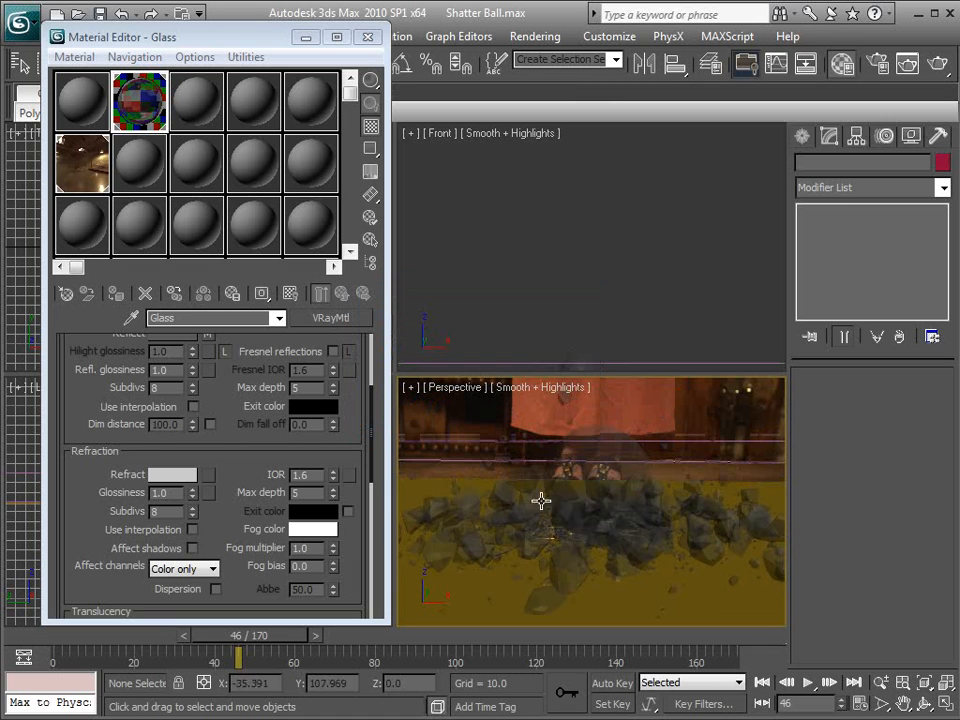
{"action": "left_click", "coordinate": [409, 388]}
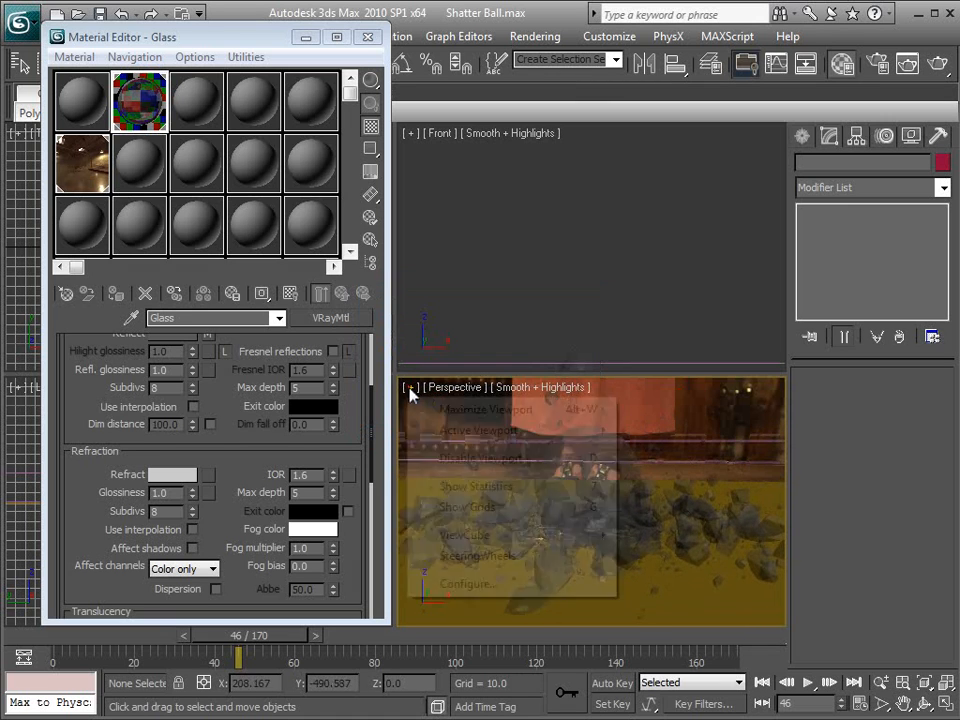
{"action": "left_click", "coordinate": [454, 390]}
{"action": "left_click", "coordinate": [455, 389]}
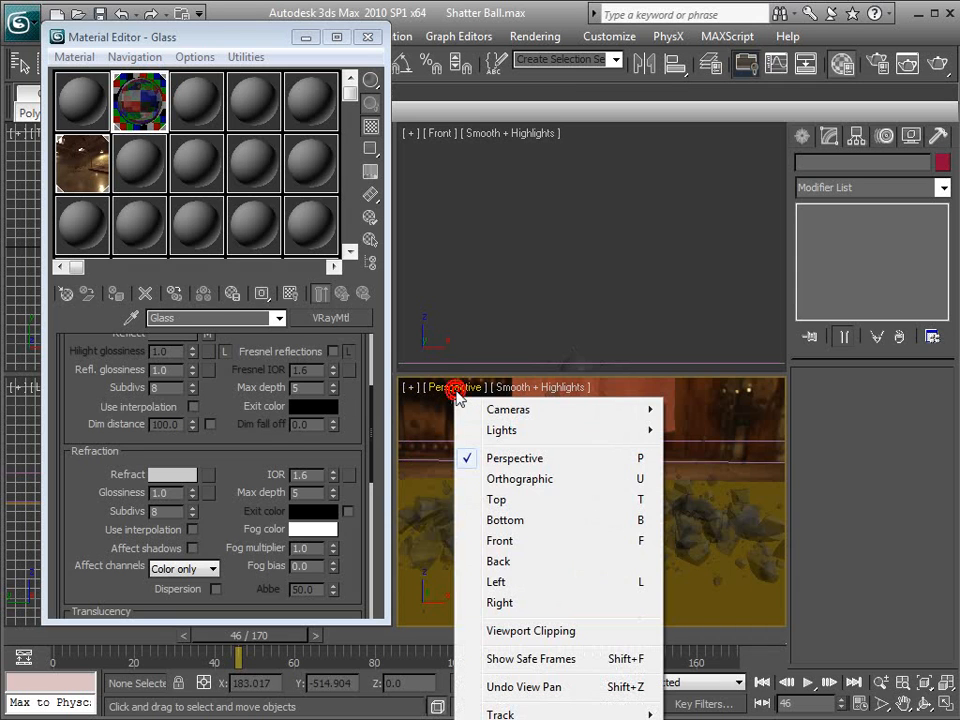
{"action": "left_click", "coordinate": [531, 660]}
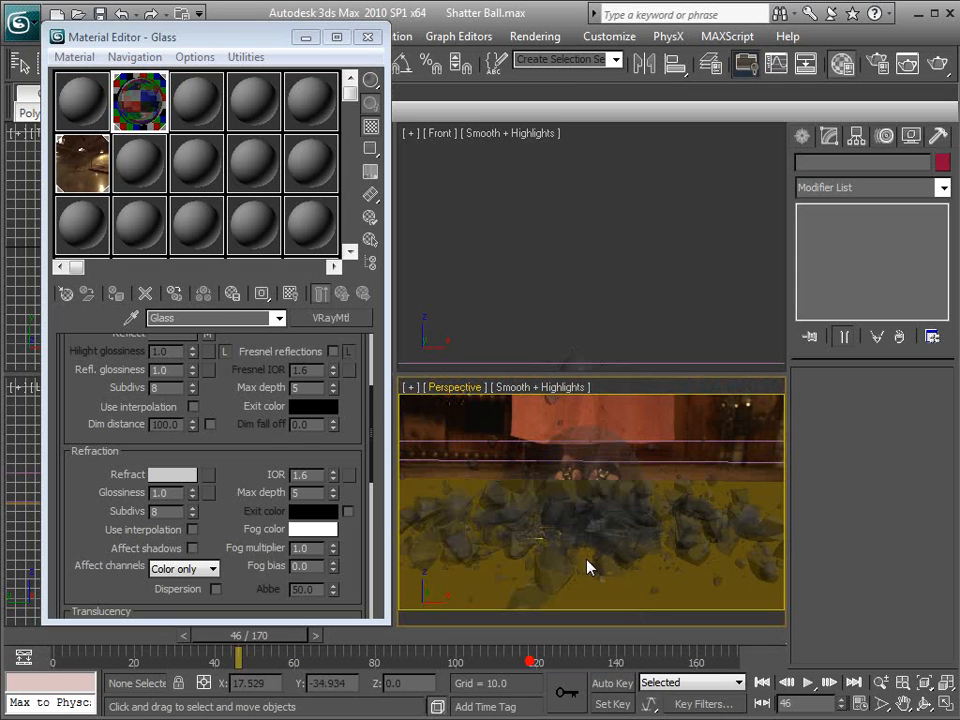
Line up the enlarged Perspective view of the debris with the floor in the background photo, checking it at frame 40.
{"action": "left_click", "coordinate": [305, 37]}
{"action": "key", "text": "alt+w"}
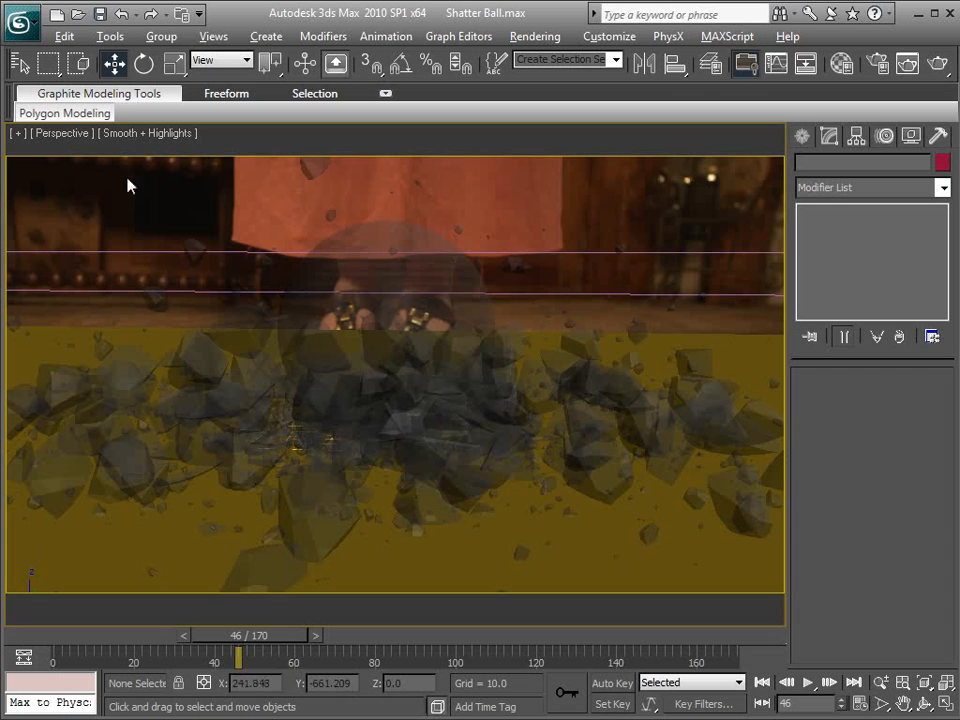
{"action": "left_click", "coordinate": [648, 206]}
{"action": "mouse_move", "coordinate": [412, 406]}
{"action": "middle_mouse_down"}
{"action": "mouse_move", "coordinate": [429, 416]}
{"action": "mouse_move", "coordinate": [420, 414]}
{"action": "middle_mouse_up"}
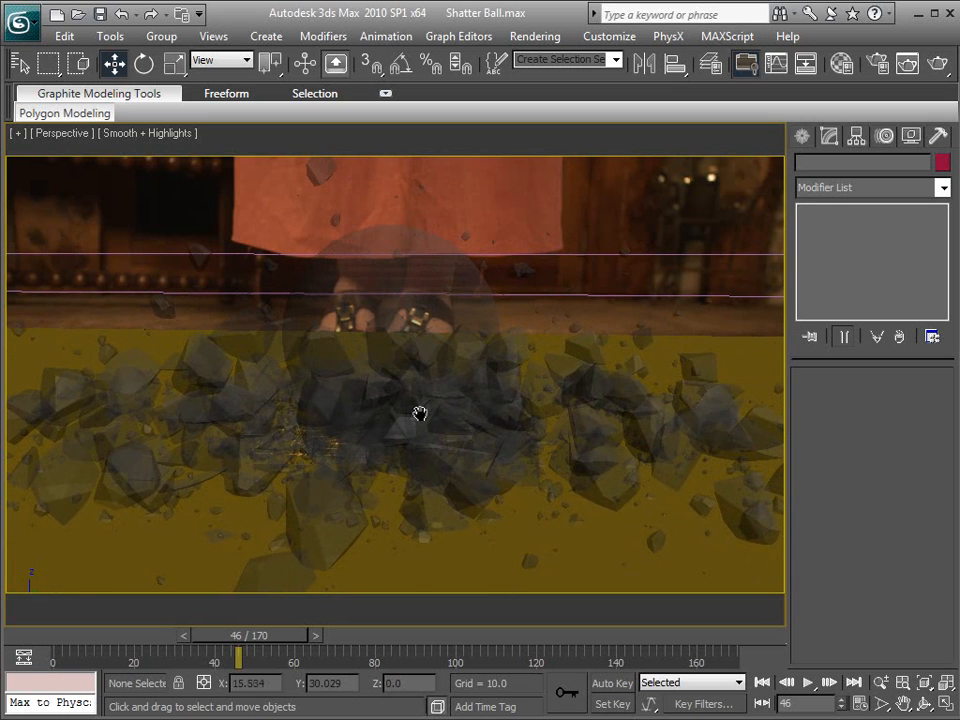
{"action": "key", "text": "F3"}
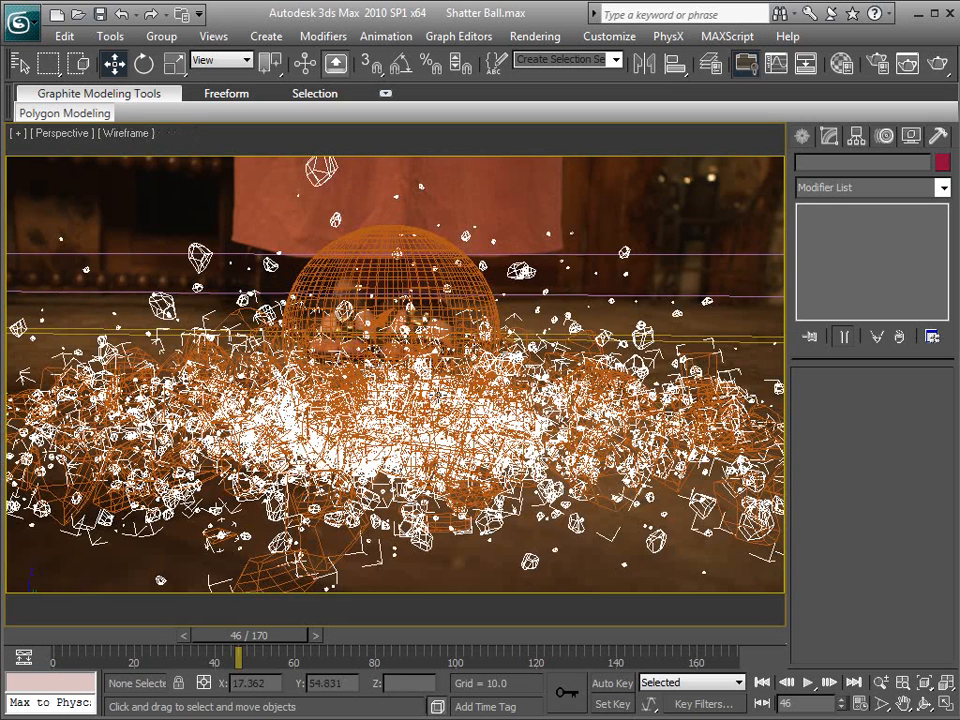
{"action": "key", "text": "F3"}
{"action": "mouse_move", "coordinate": [262, 637]}
{"action": "left_mouse_down"}
{"action": "mouse_move", "coordinate": [230, 650]}
{"action": "mouse_move", "coordinate": [247, 649]}
{"action": "left_mouse_up"}
{"action": "key", "text": "w"}
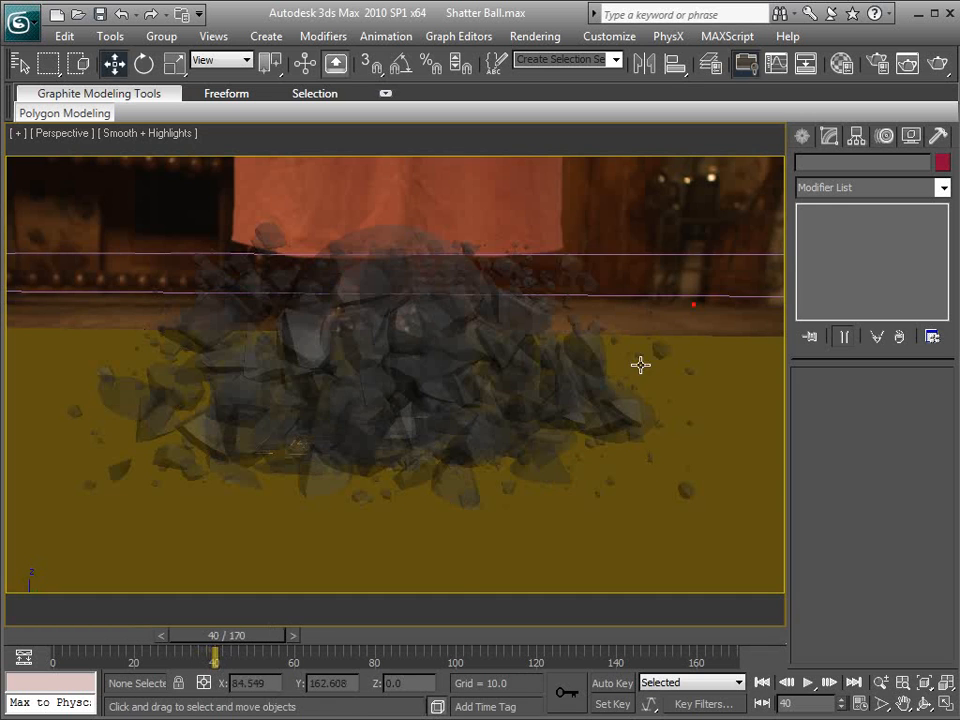
{"action": "middle_click_drag", "start_coordinate": [604, 400], "coordinate": [613, 390]}
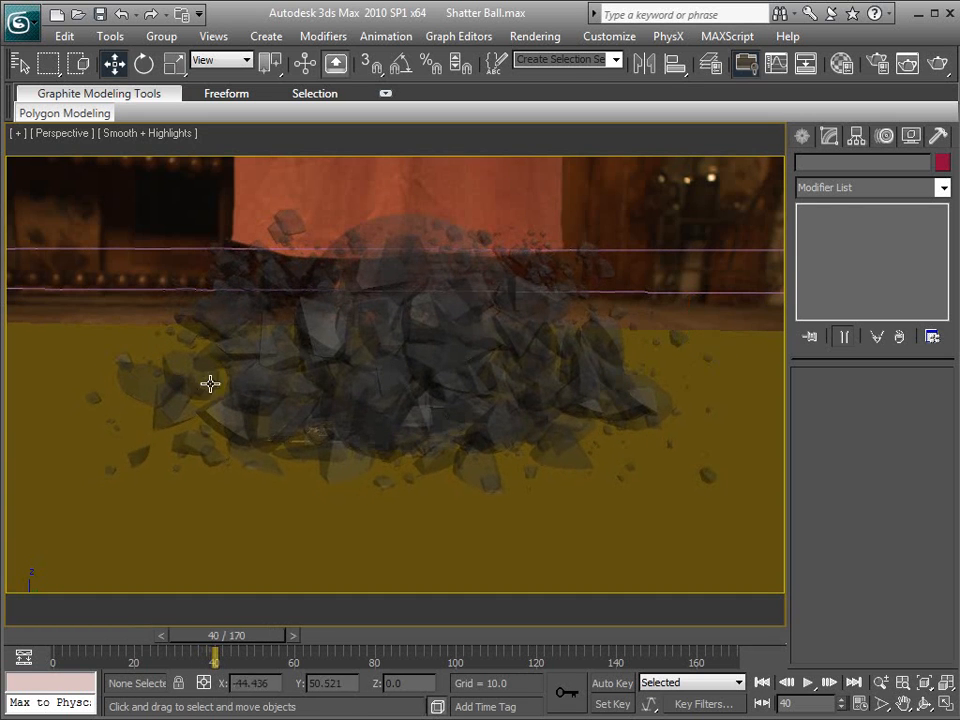
{"action": "key", "text": "alt+w"}
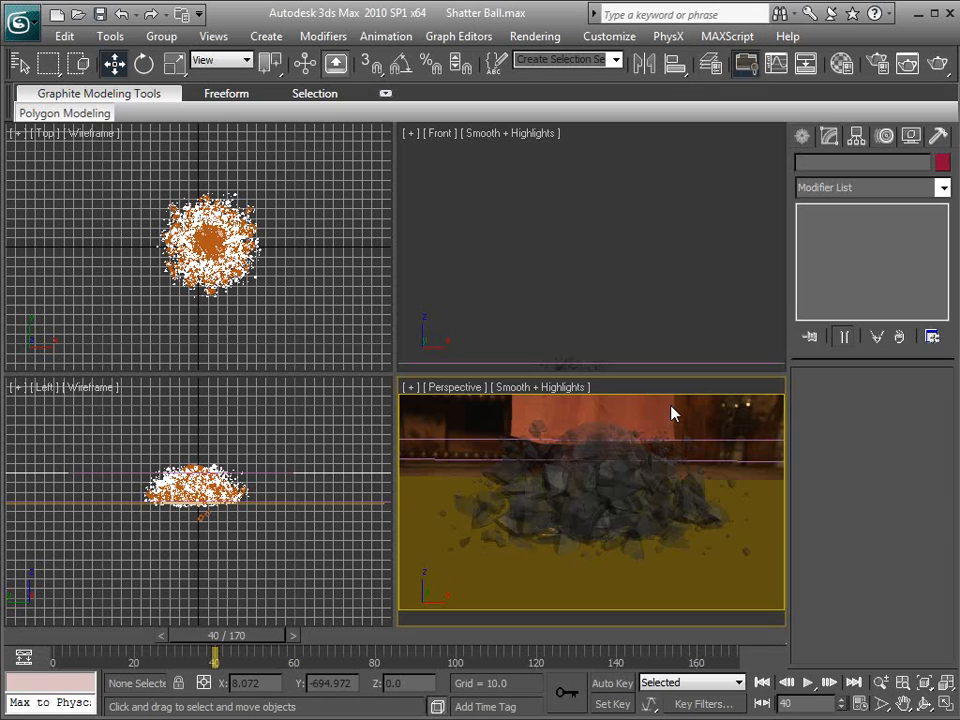
Change the third material slot to a VRayMtlWrapper, keeping the old material as sub-material, and show its matte properties.
{"action": "key", "text": "m"}
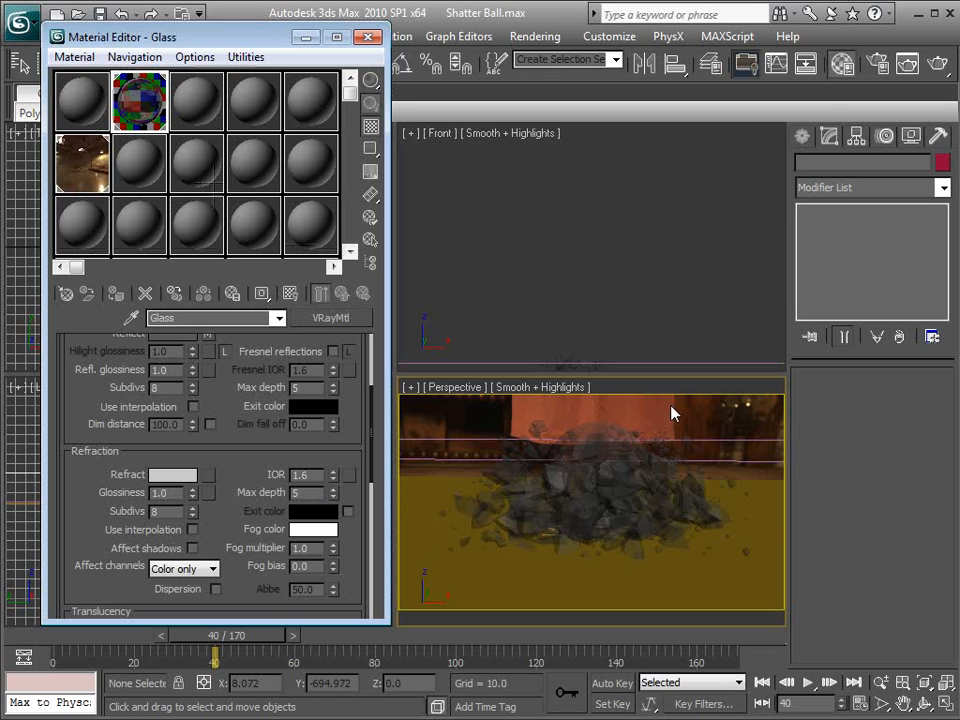
{"action": "left_click_drag", "start_coordinate": [228, 45], "coordinate": [220, 51]}
{"action": "left_click", "coordinate": [189, 120]}
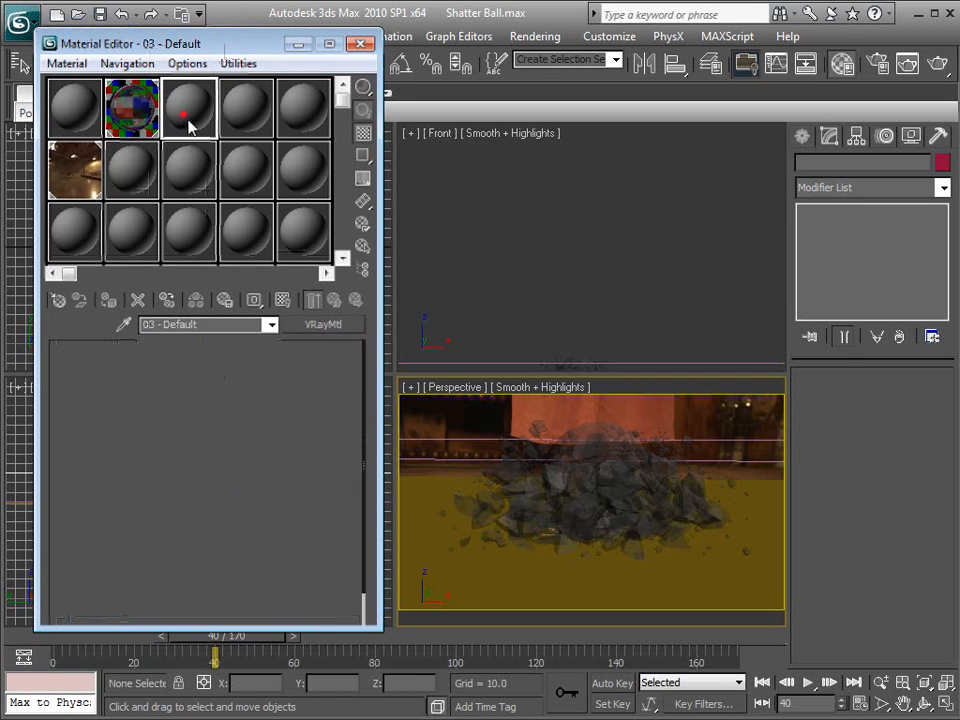
{"action": "left_click", "coordinate": [320, 325]}
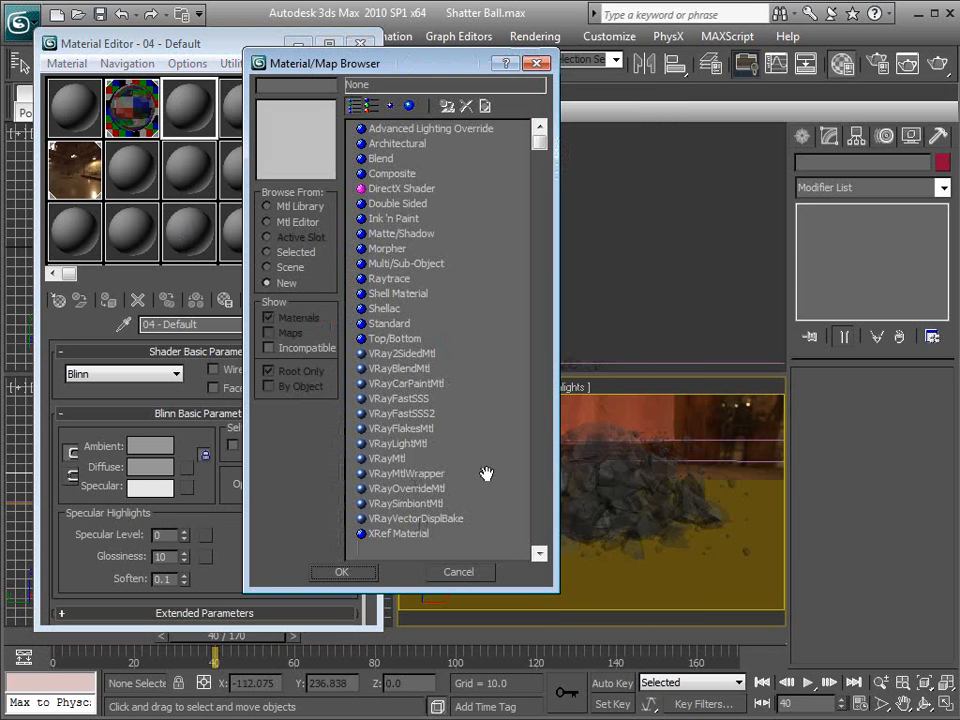
{"action": "left_click", "coordinate": [415, 475]}
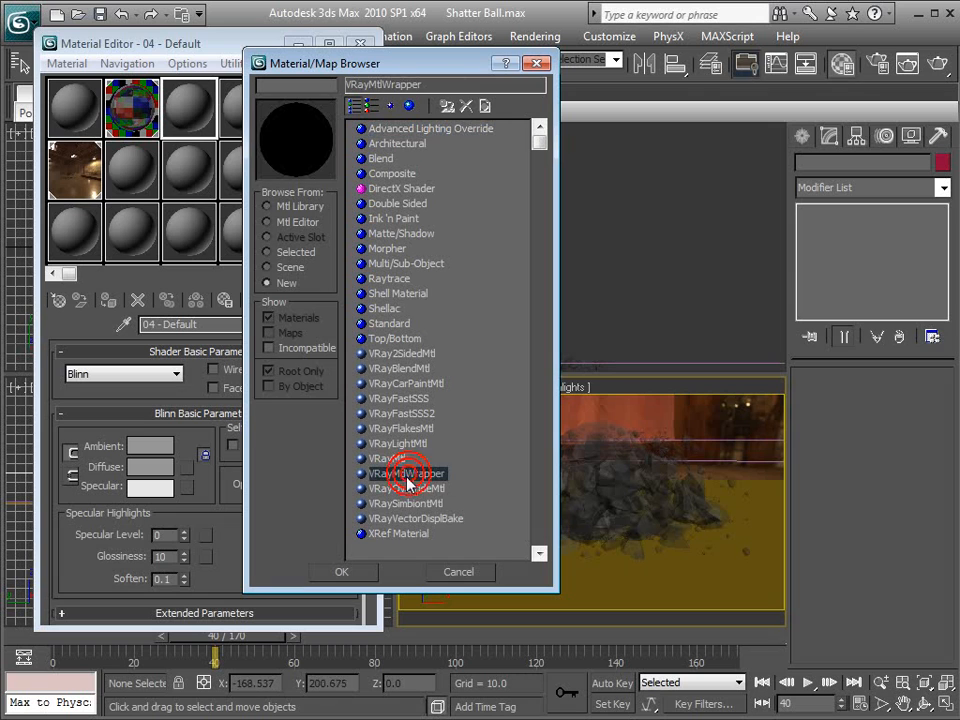
{"action": "left_click", "coordinate": [343, 570]}
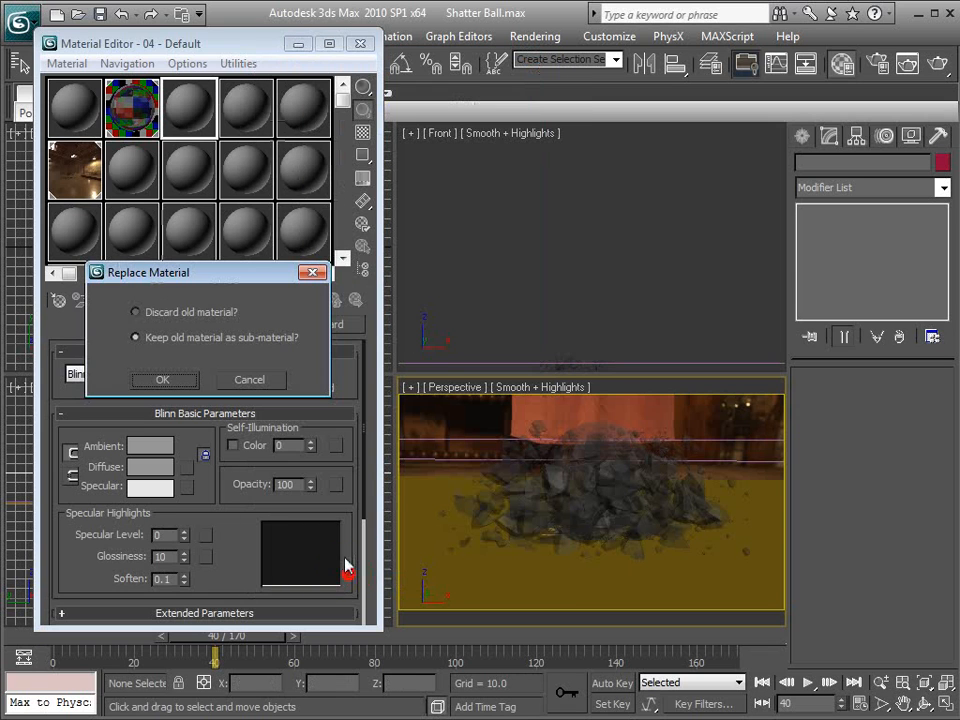
{"action": "left_click", "coordinate": [163, 379]}
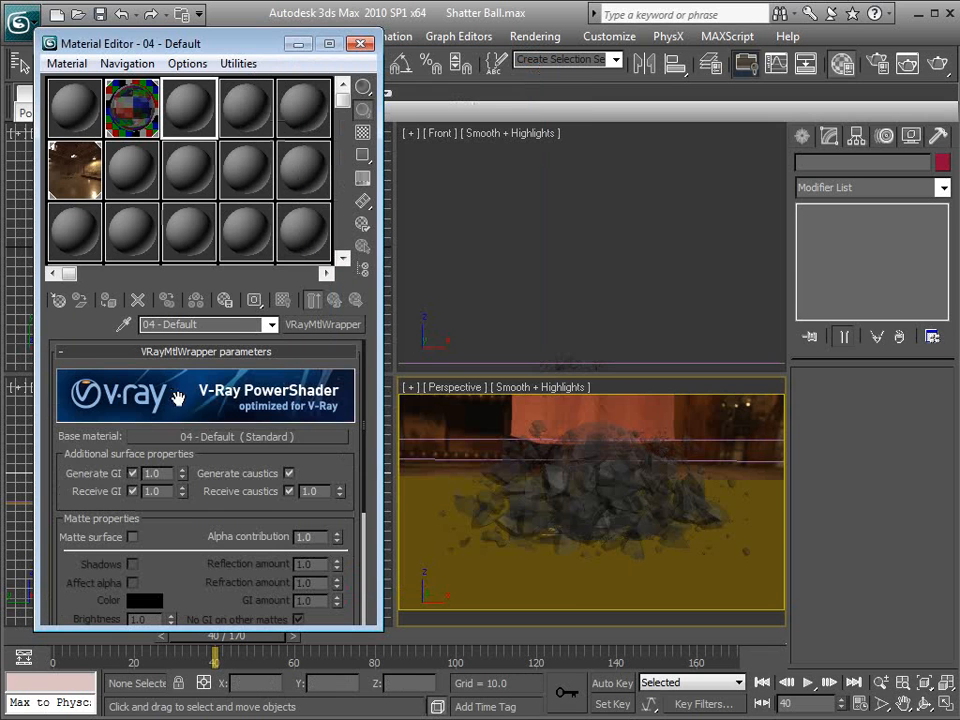
{"action": "left_click_drag", "start_coordinate": [189, 524], "coordinate": [168, 418]}
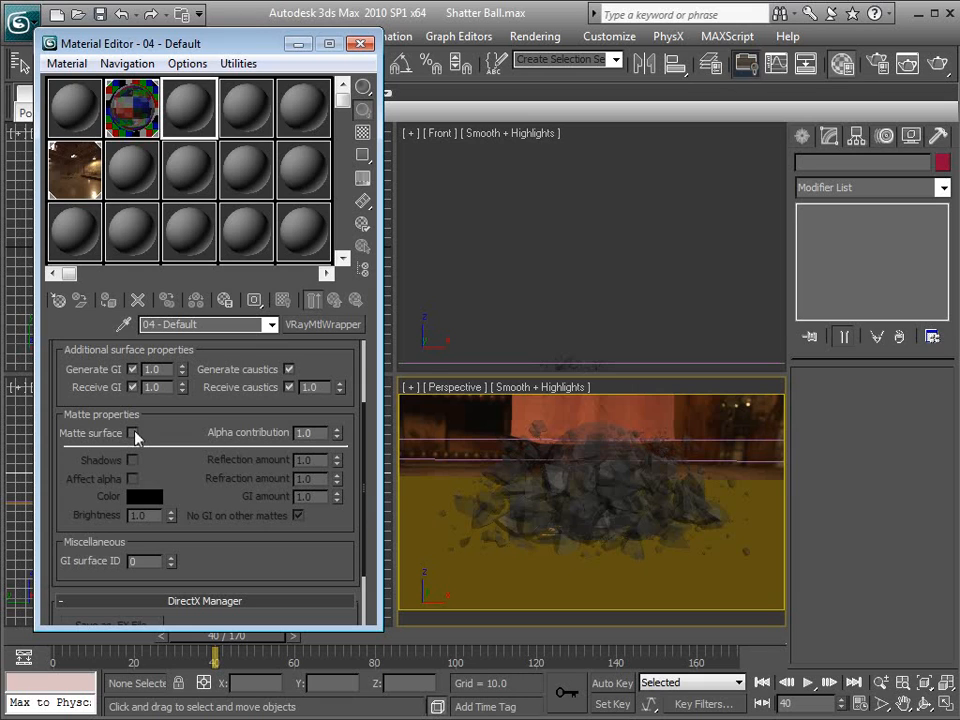
Enable Matte surface, Shadows and Affect alpha on the wrapper material, set Alpha contribution to -1.0, and assign it to the ground box.
{"action": "left_click", "coordinate": [133, 433]}
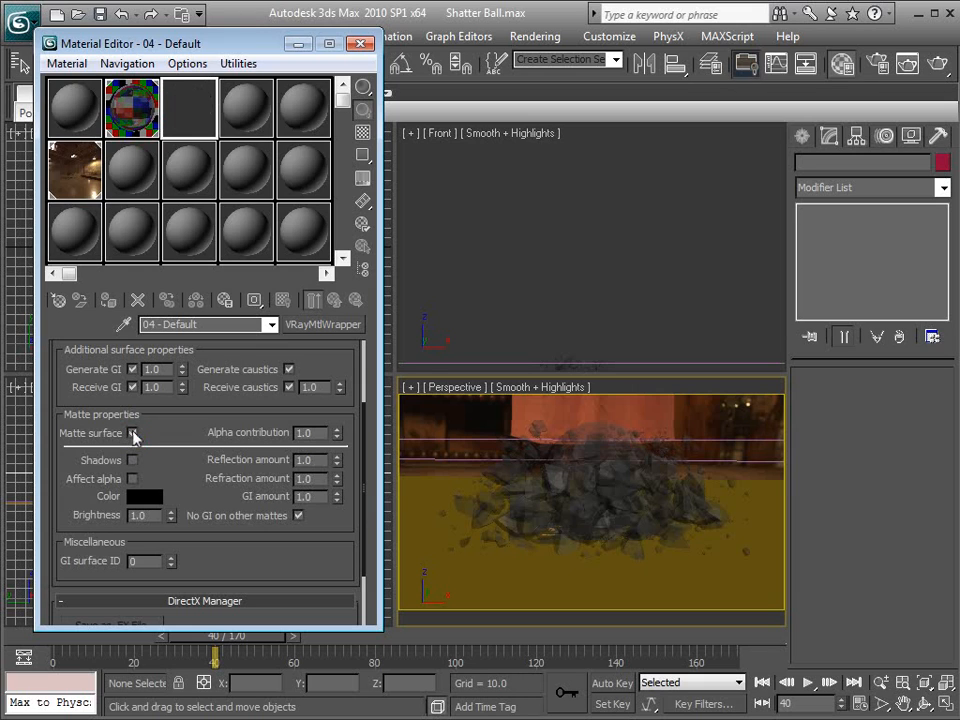
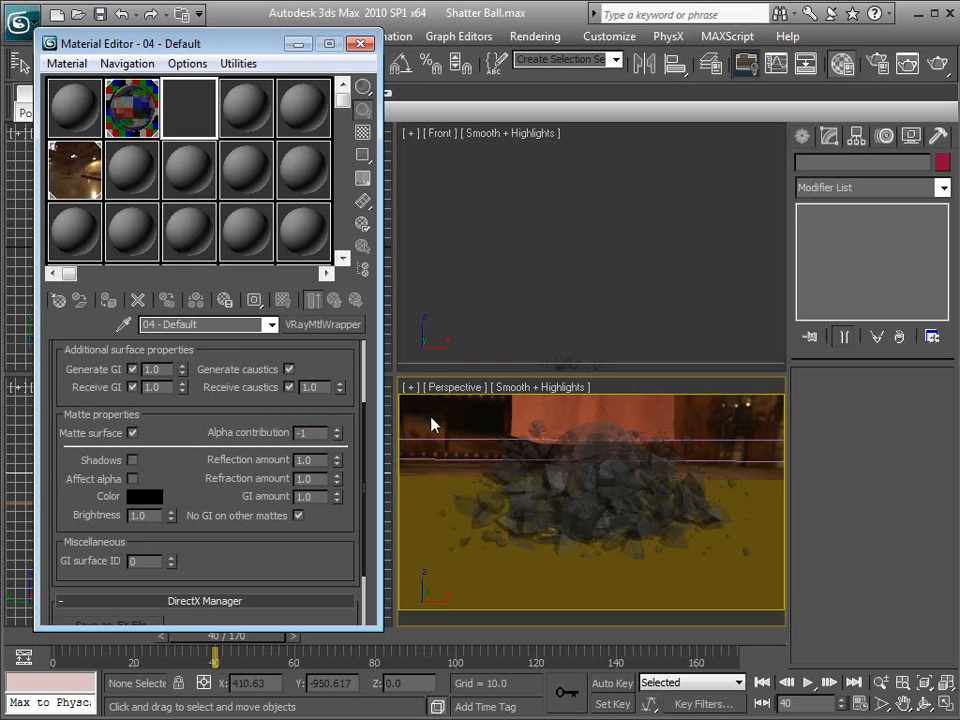
{"action": "left_click", "coordinate": [132, 461]}
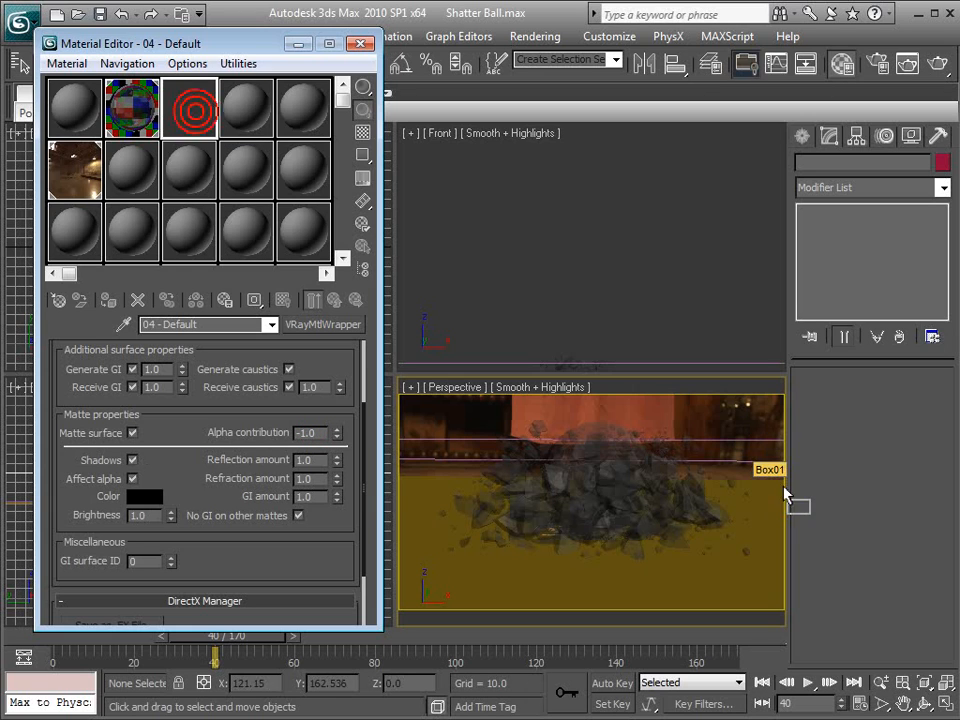
{"action": "left_click_drag", "start_coordinate": [775, 497], "coordinate": [774, 496]}
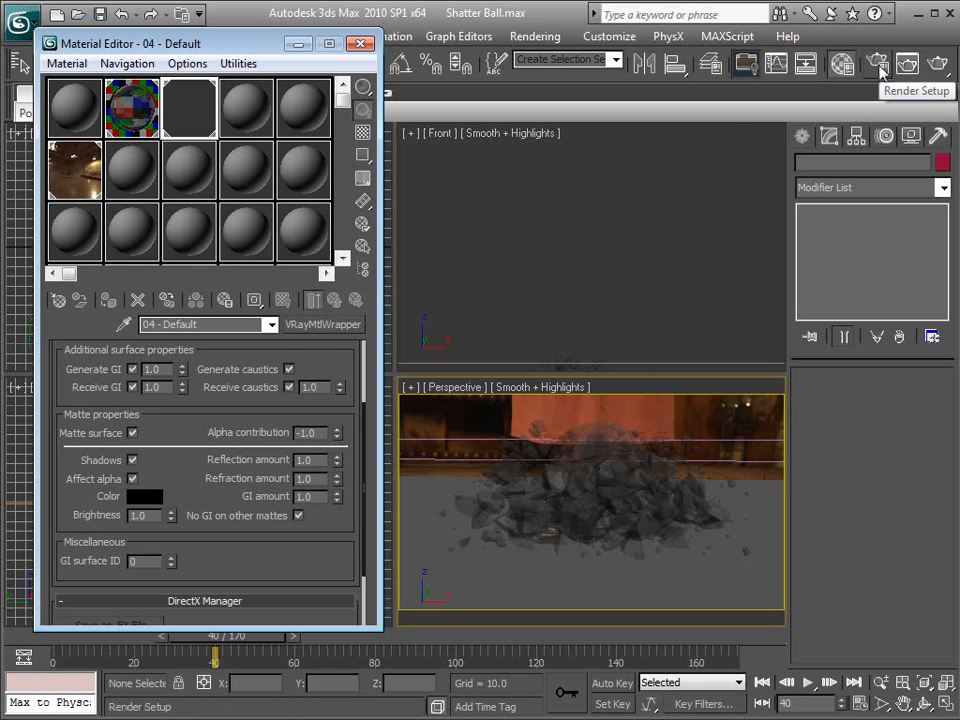
Render the Perspective view at frame 40 and inspect the debris in the alpha channel and in full colour.
{"action": "left_click", "coordinate": [938, 63]}
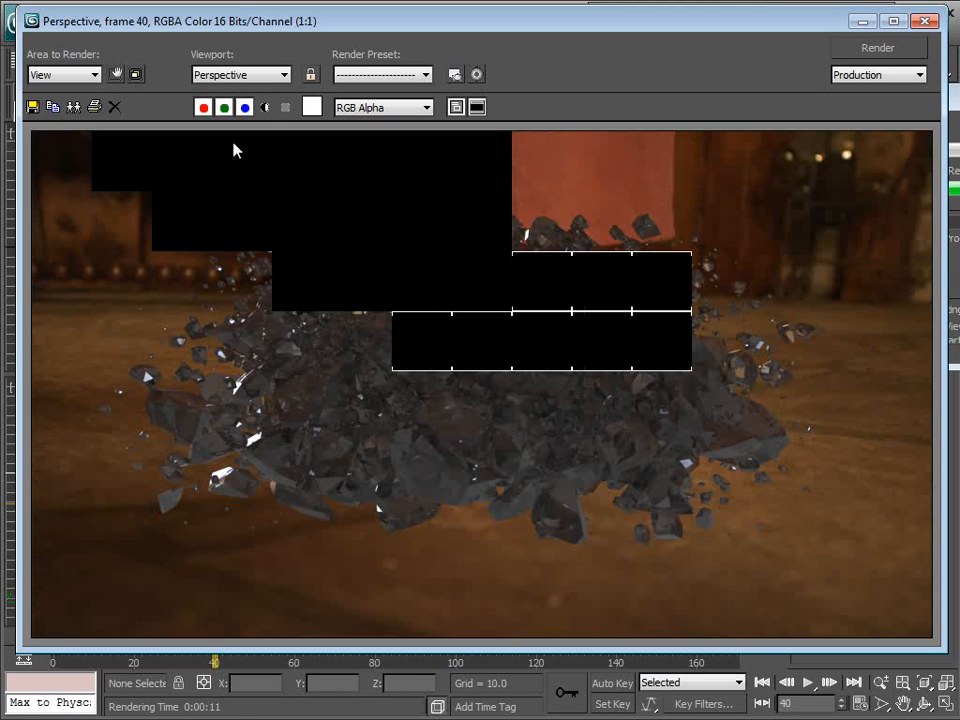
{"action": "left_click", "coordinate": [265, 107]}
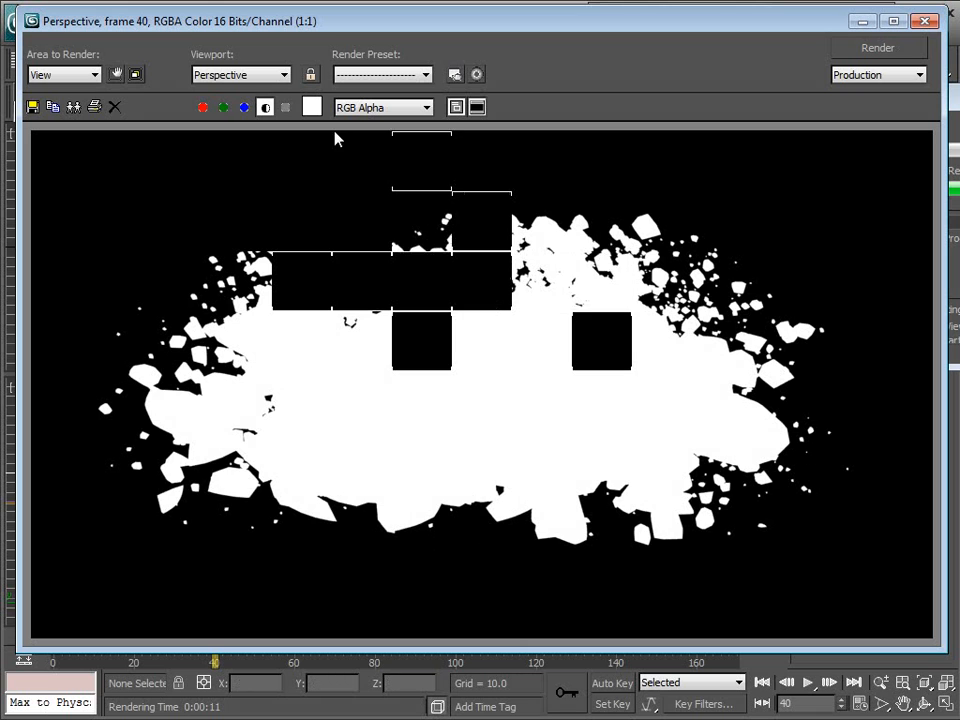
{"action": "left_click", "coordinate": [265, 107]}
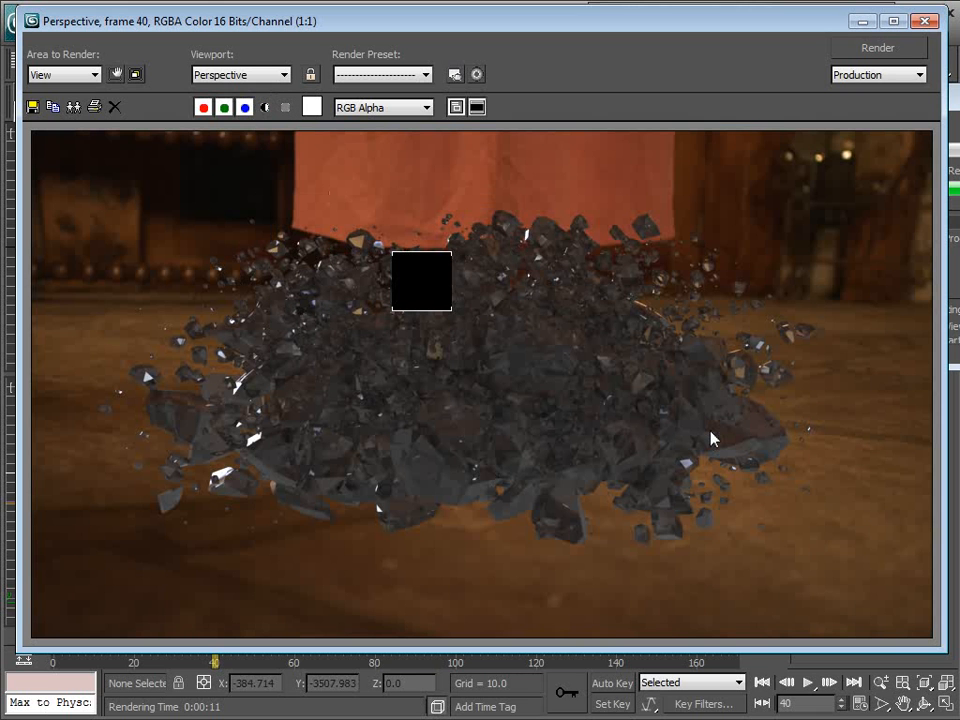
{"action": "left_click", "coordinate": [926, 20]}
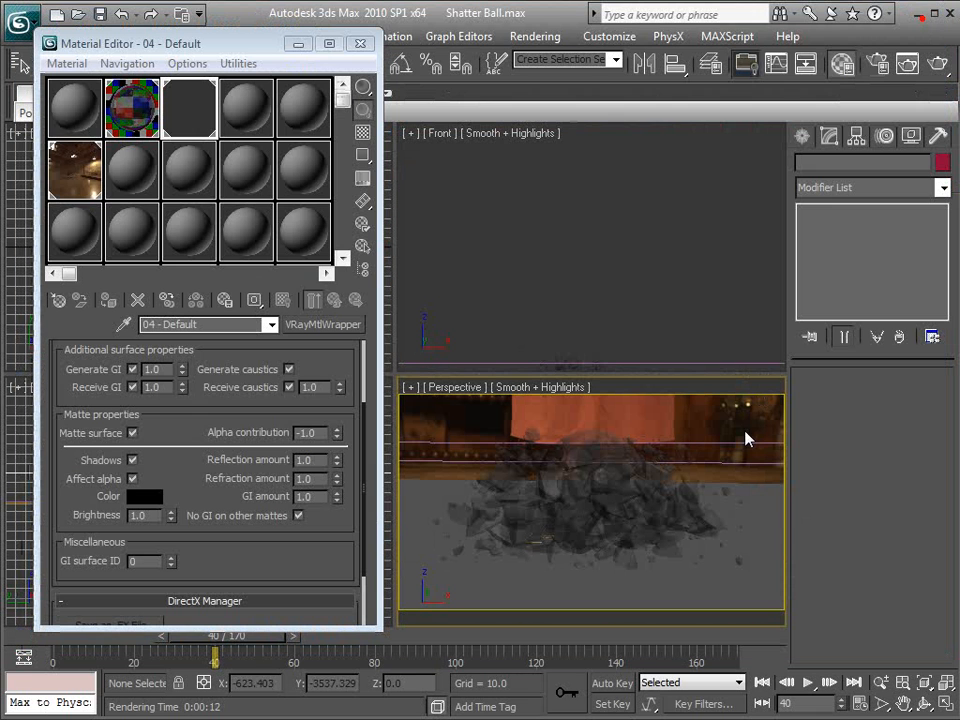
Enable See-Through display for the ground box in its object properties, with the Perspective viewport maximized, and close the Material Editor.
{"action": "left_click", "coordinate": [772, 505]}
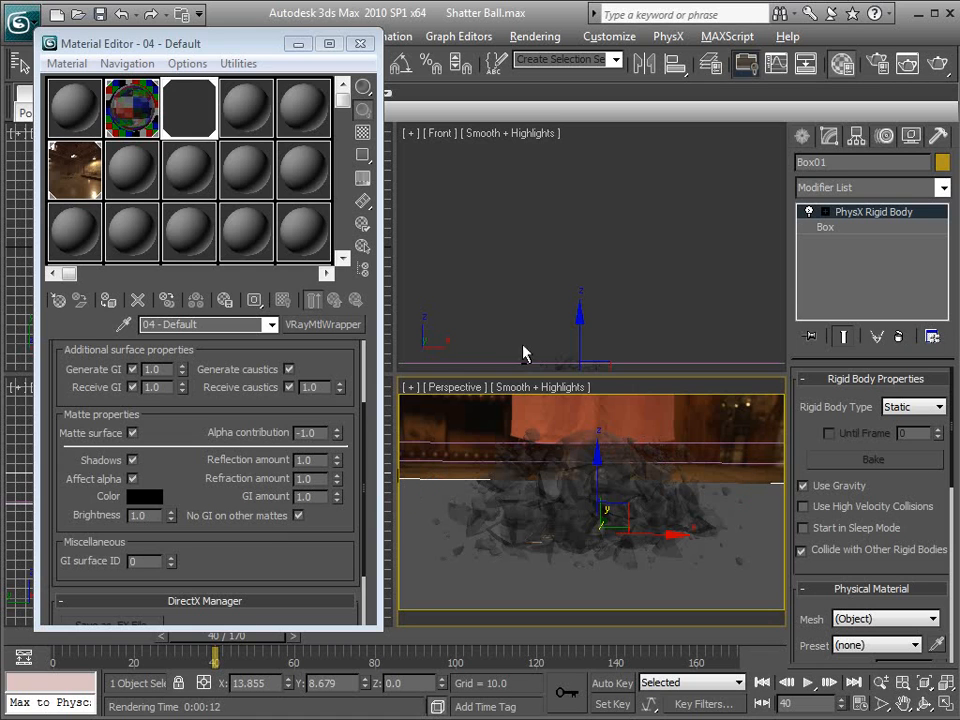
{"action": "key", "text": "alt+w"}
{"action": "right_click", "coordinate": [641, 335]}
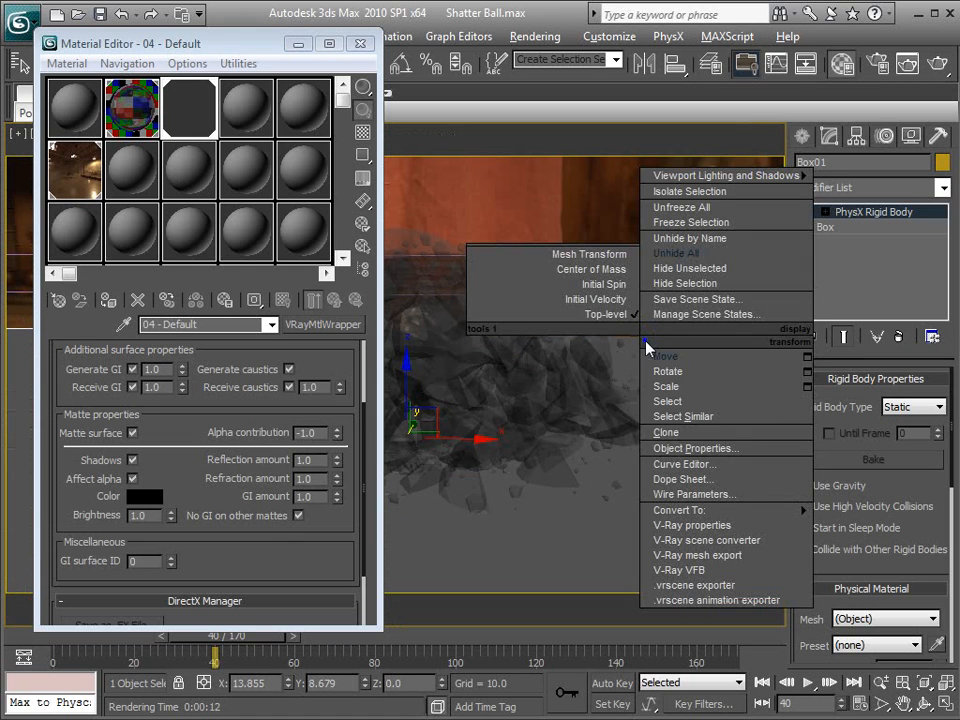
{"action": "left_click", "coordinate": [705, 448]}
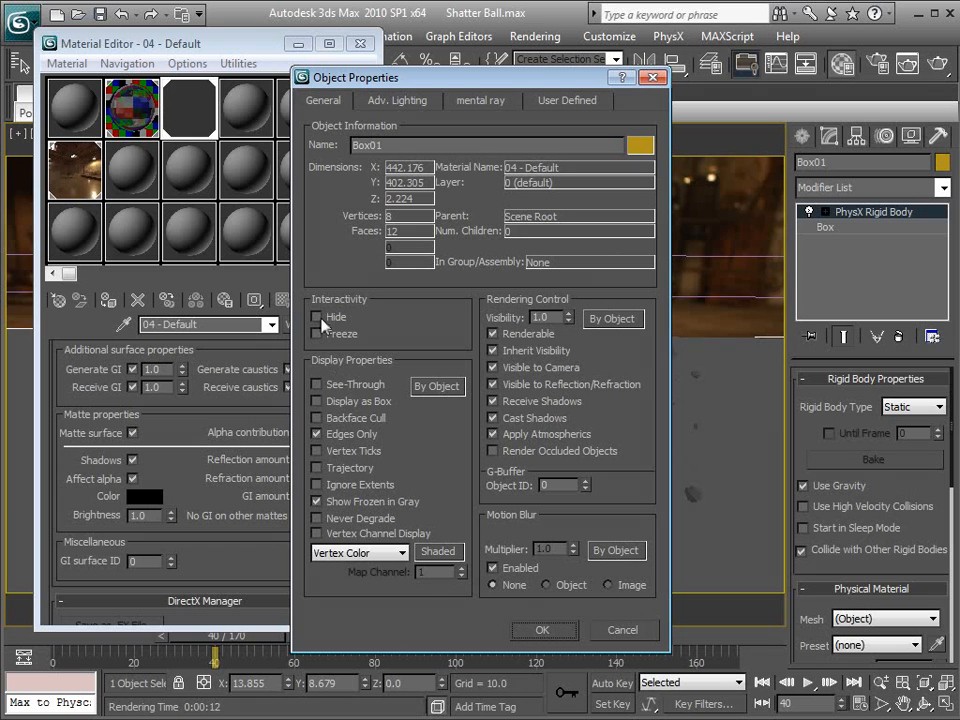
{"action": "left_click", "coordinate": [548, 630]}
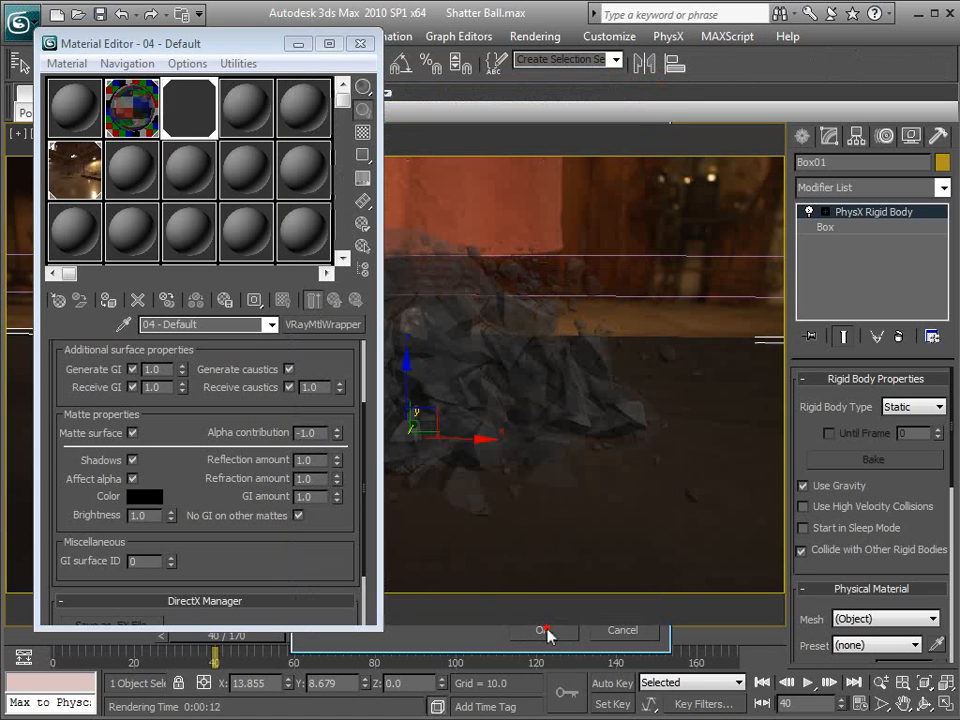
{"action": "left_click", "coordinate": [362, 43]}
Reframe the debris over the background floor at frame 46 in the Perspective viewport, adjusting zoom and field of view.
{"action": "left_click", "coordinate": [559, 255]}
{"action": "left_click_drag", "start_coordinate": [230, 641], "coordinate": [283, 640]}
{"action": "key", "text": "w"}
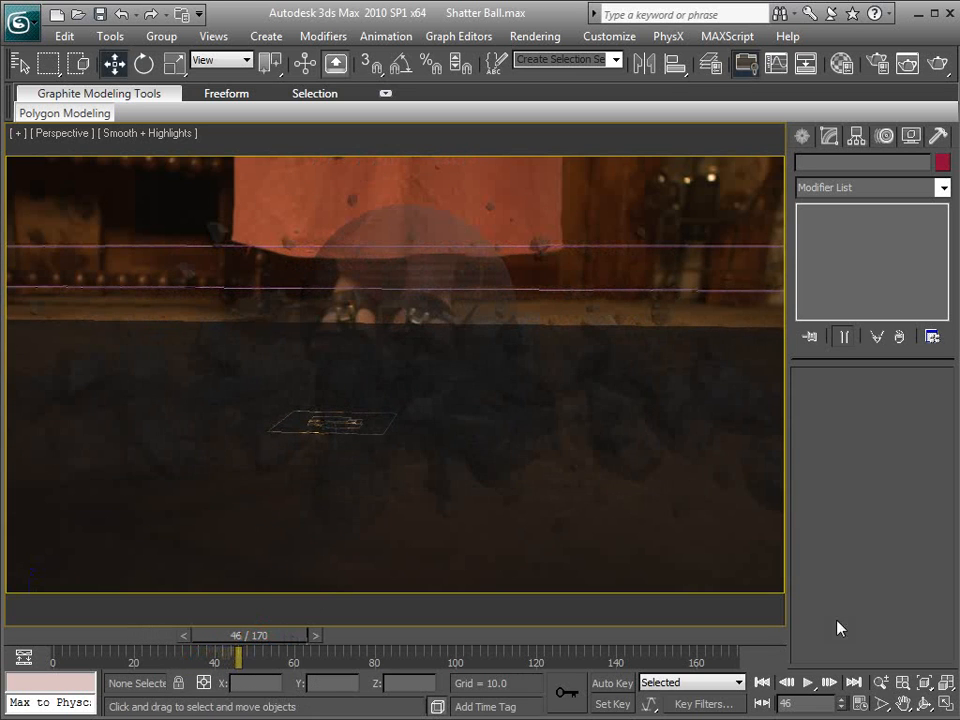
{"action": "left_click", "coordinate": [880, 682]}
{"action": "left_click_drag", "start_coordinate": [476, 366], "coordinate": [436, 372]}
{"action": "left_click", "coordinate": [880, 706]}
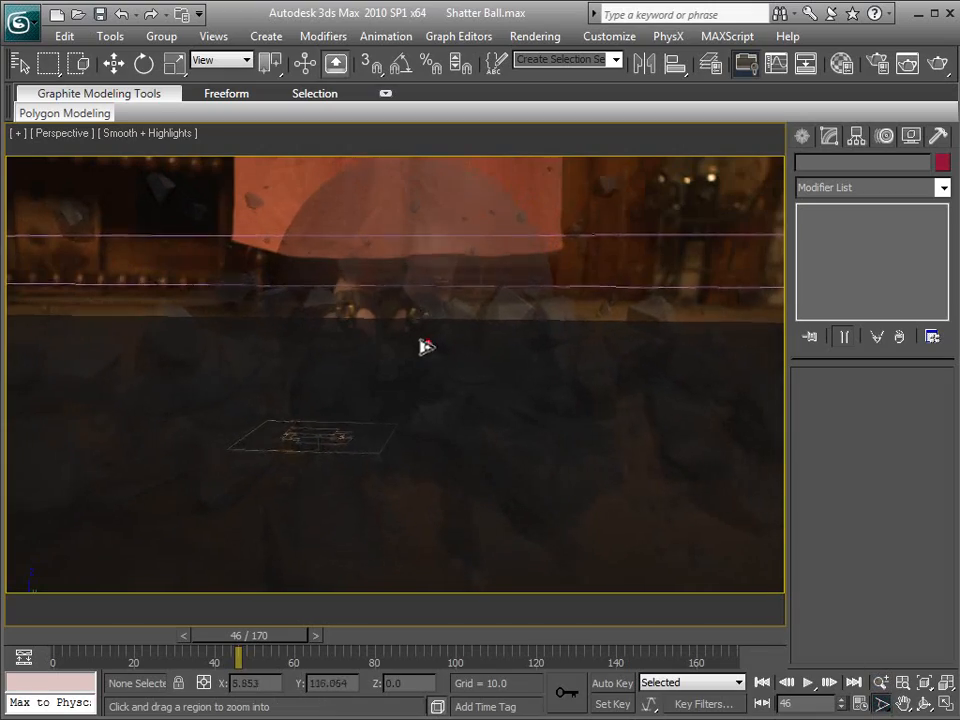
{"action": "key", "text": "F3"}
{"action": "scroll", "coordinate": [429, 388], "scroll_direction": "down", "scroll_amount": 4}
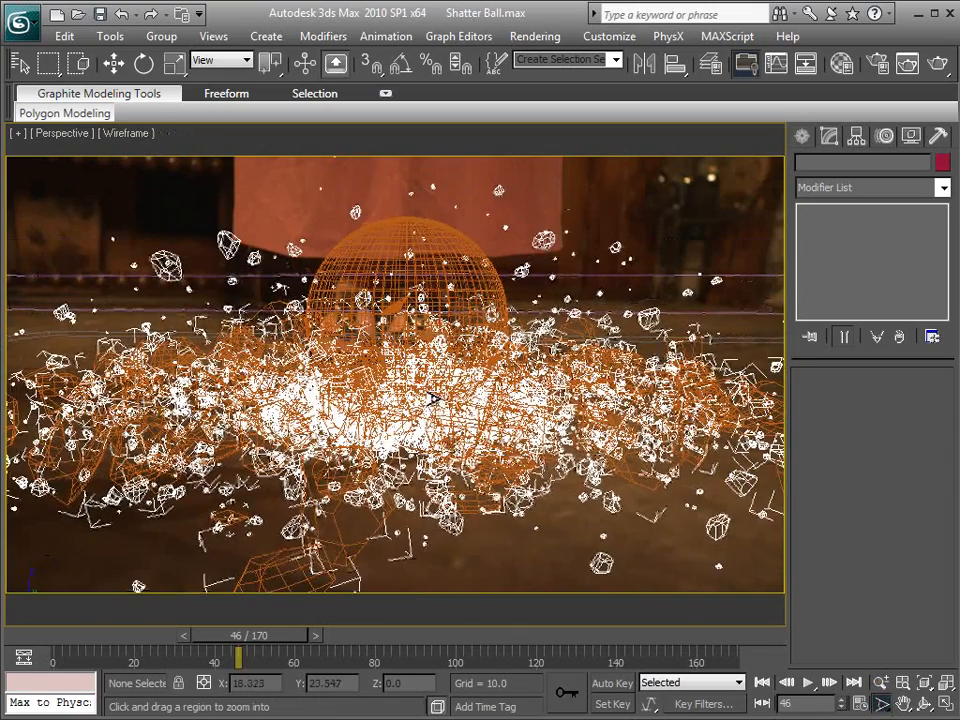
Display the Perspective viewport in wireframe, restore the four-viewport layout and move to frame 42.
{"action": "left_click_drag", "start_coordinate": [279, 638], "coordinate": [256, 644]}
{"action": "key", "text": "F3"}
{"action": "key", "text": "F4"}
{"action": "key", "text": "F4"}
{"action": "key", "text": "w"}
{"action": "right_click", "coordinate": [650, 262]}
{"action": "left_click", "coordinate": [638, 243]}
{"action": "key", "text": "F3"}
{"action": "key", "text": "alt+w"}
{"action": "left_click_drag", "start_coordinate": [241, 635], "coordinate": [261, 640]}
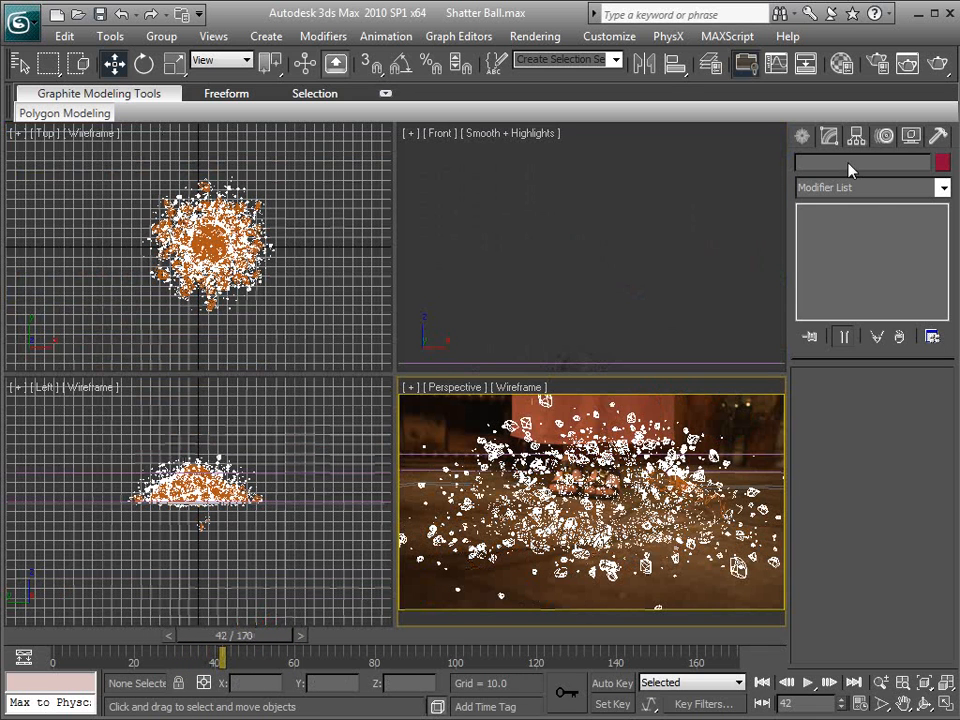
Create a VRayLight plane about 142 by 71 units over the debris in the Top viewport.
{"action": "left_click", "coordinate": [804, 137]}
{"action": "left_click", "coordinate": [854, 166]}
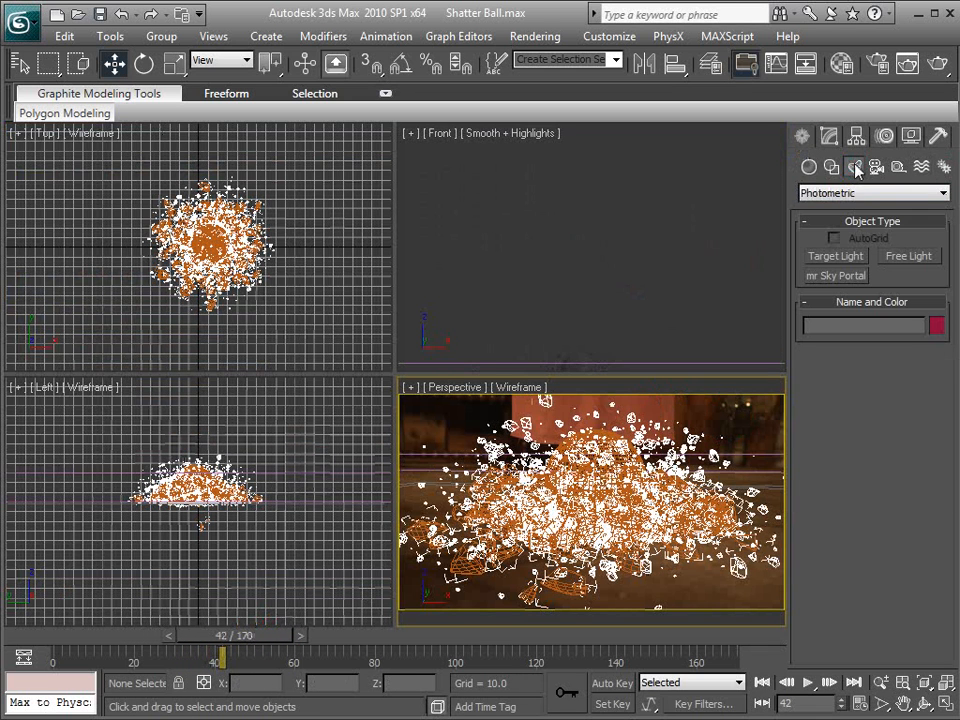
{"action": "left_click", "coordinate": [842, 193]}
{"action": "left_click", "coordinate": [823, 235]}
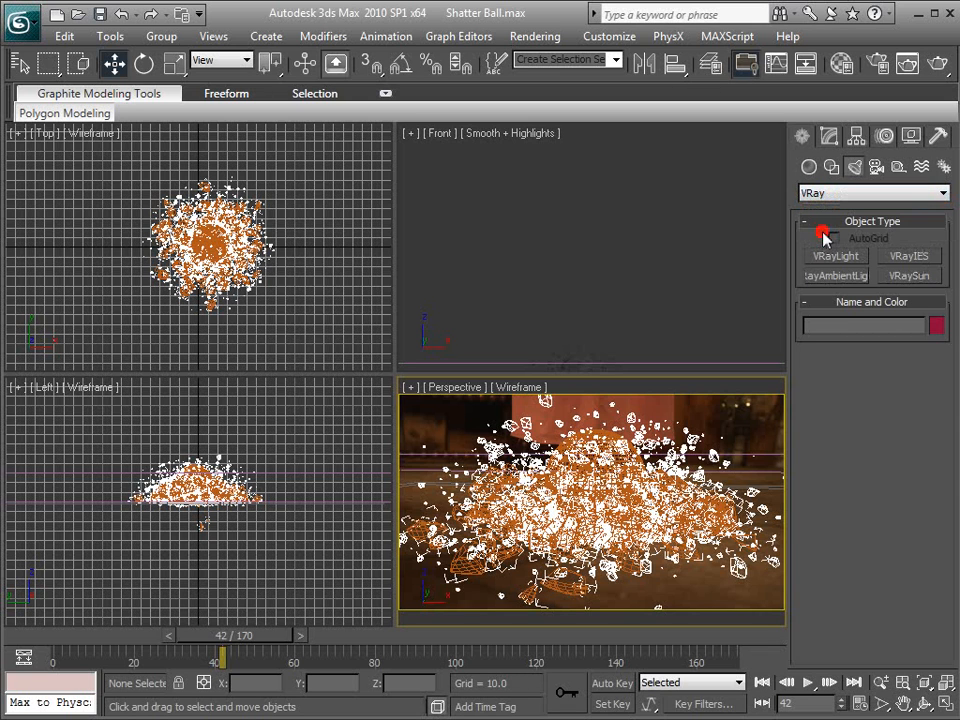
{"action": "left_click", "coordinate": [838, 258]}
{"action": "middle_click_drag", "start_coordinate": [259, 241], "coordinate": [247, 258]}
{"action": "left_click_drag", "start_coordinate": [136, 236], "coordinate": [277, 306]}
{"action": "right_click", "coordinate": [239, 256]}
{"action": "right_click", "coordinate": [256, 264]}
{"action": "left_click", "coordinate": [276, 282]}
Raise the VRay light to a height of about 239 units above the debris and show its option parameters.
{"action": "middle_click_drag", "start_coordinate": [602, 290], "coordinate": [596, 229]}
{"action": "scroll", "coordinate": [604, 292], "scroll_direction": "down", "scroll_amount": 3}
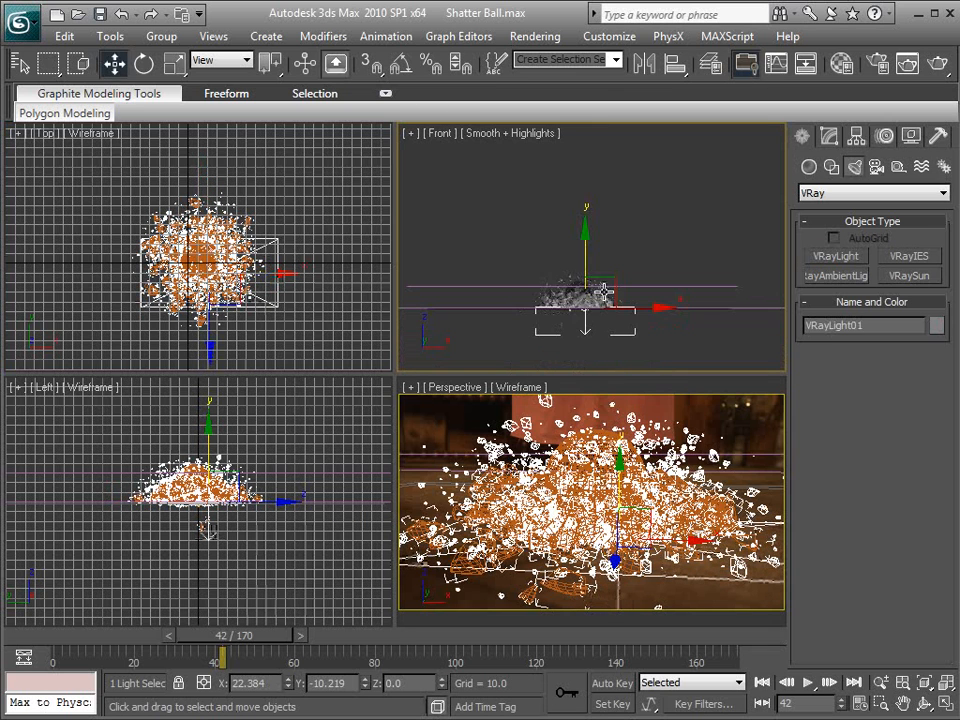
{"action": "left_click_drag", "start_coordinate": [619, 282], "coordinate": [606, 219]}
{"action": "middle_click_drag", "start_coordinate": [628, 220], "coordinate": [634, 281]}
{"action": "scroll", "coordinate": [587, 258], "scroll_direction": "down", "scroll_amount": 2}
{"action": "left_click_drag", "start_coordinate": [585, 262], "coordinate": [559, 176]}
{"action": "left_click_drag", "start_coordinate": [250, 633], "coordinate": [270, 648]}
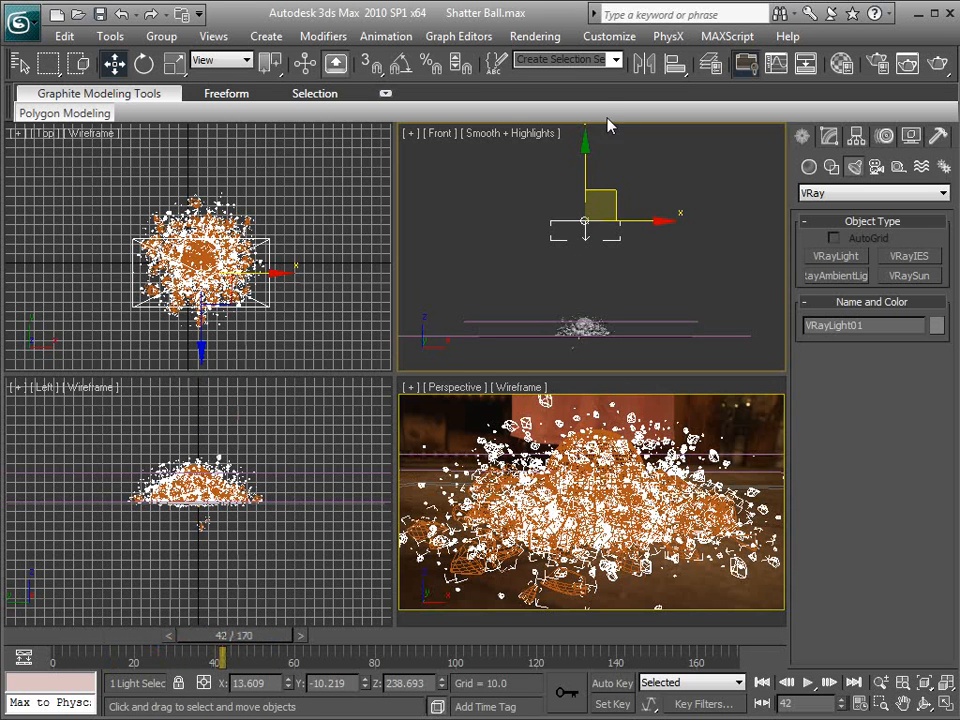
{"action": "left_click", "coordinate": [829, 136]}
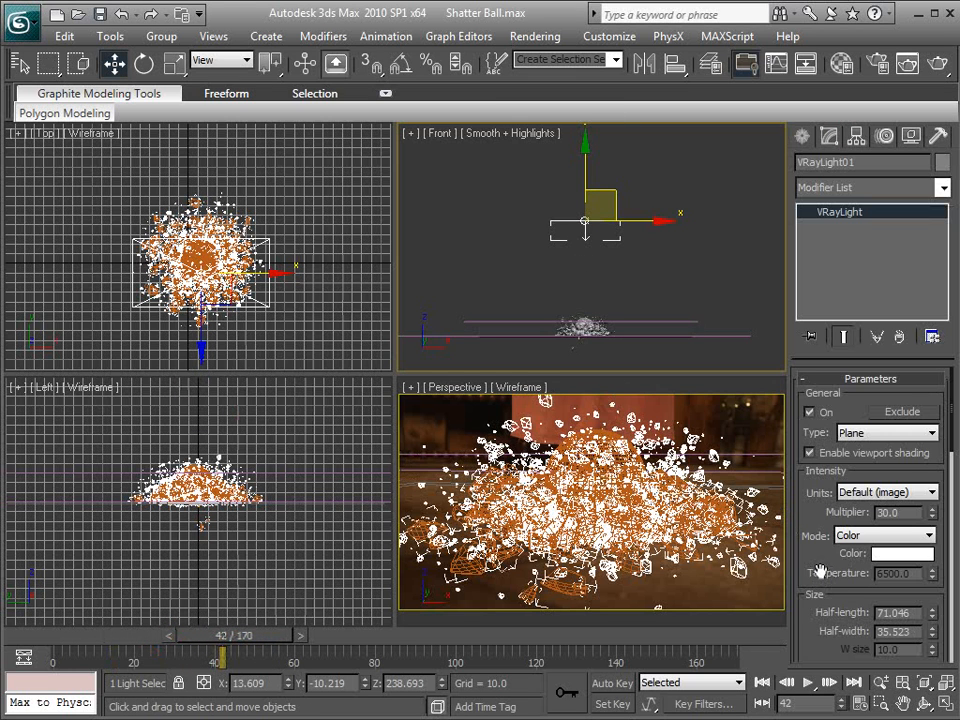
{"action": "scroll", "coordinate": [831, 467], "scroll_direction": "down", "scroll_amount": 5}
{"action": "scroll", "coordinate": [904, 499], "scroll_direction": "up", "scroll_amount": 2}
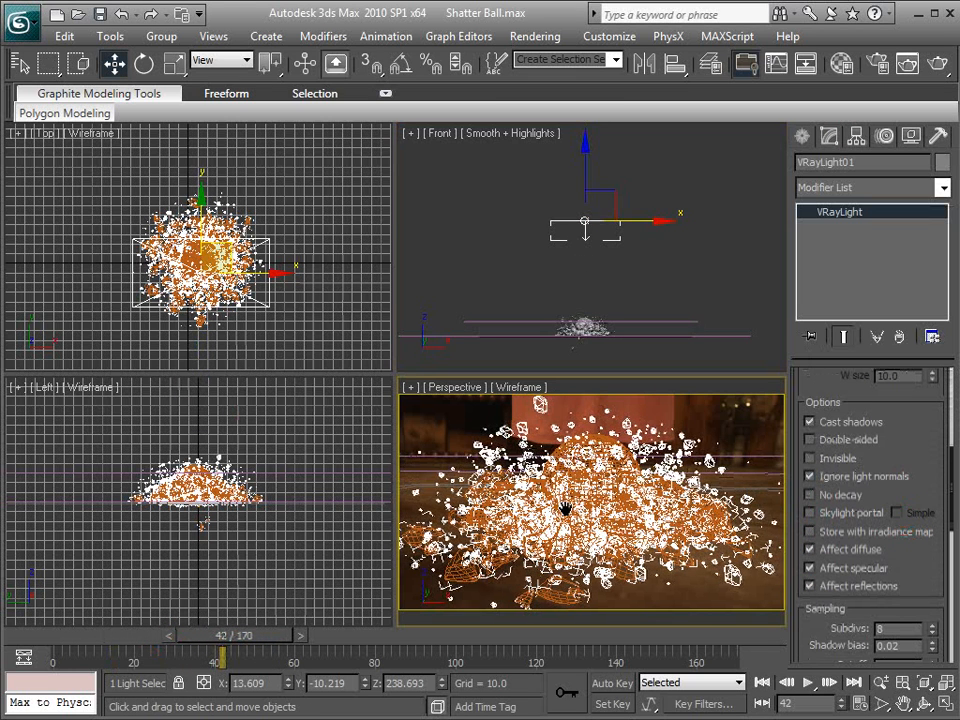
Enlarge the Perspective viewport within the layout, move to frame 39 and deselect the light.
{"action": "left_click_drag", "start_coordinate": [394, 374], "coordinate": [310, 305]}
{"action": "middle_click_drag", "start_coordinate": [522, 474], "coordinate": [519, 478]}
{"action": "left_click_drag", "start_coordinate": [242, 636], "coordinate": [212, 657]}
{"action": "left_click", "coordinate": [696, 400]}
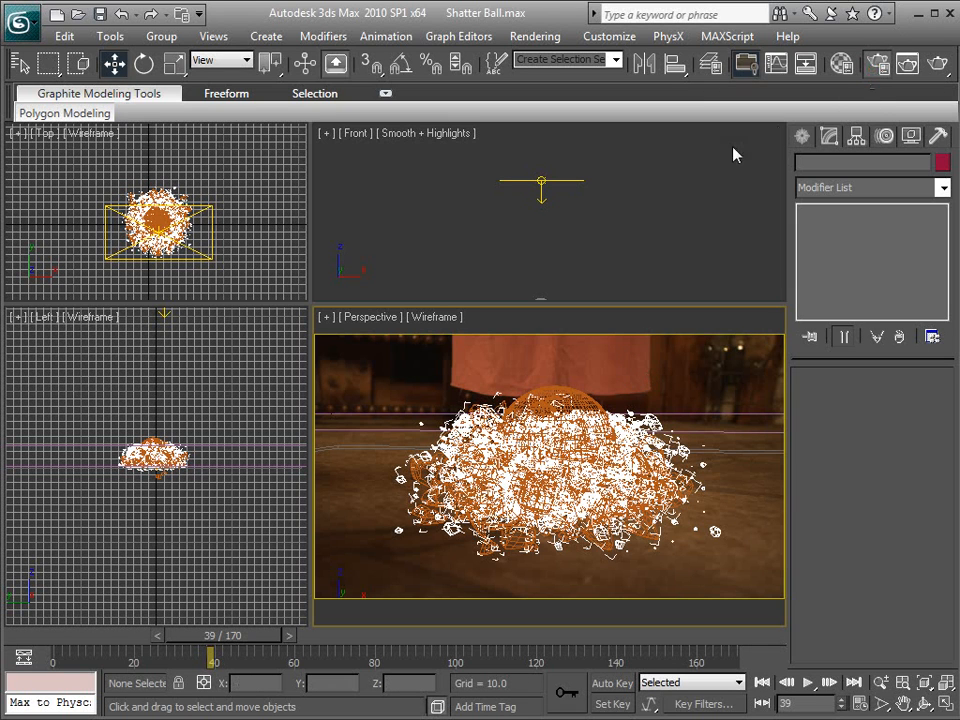
Set the render output size to 640 by 360 and render the Perspective view at frame 39.
{"action": "key", "text": "F10"}
{"action": "left_click", "coordinate": [440, 58]}
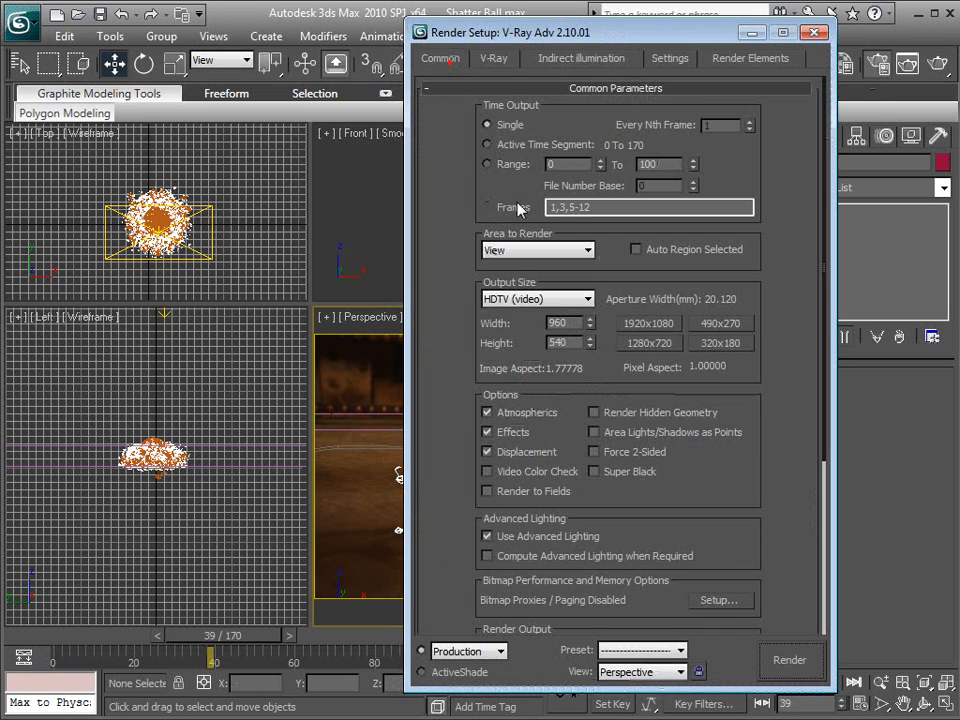
{"action": "double_click", "coordinate": [557, 323]}
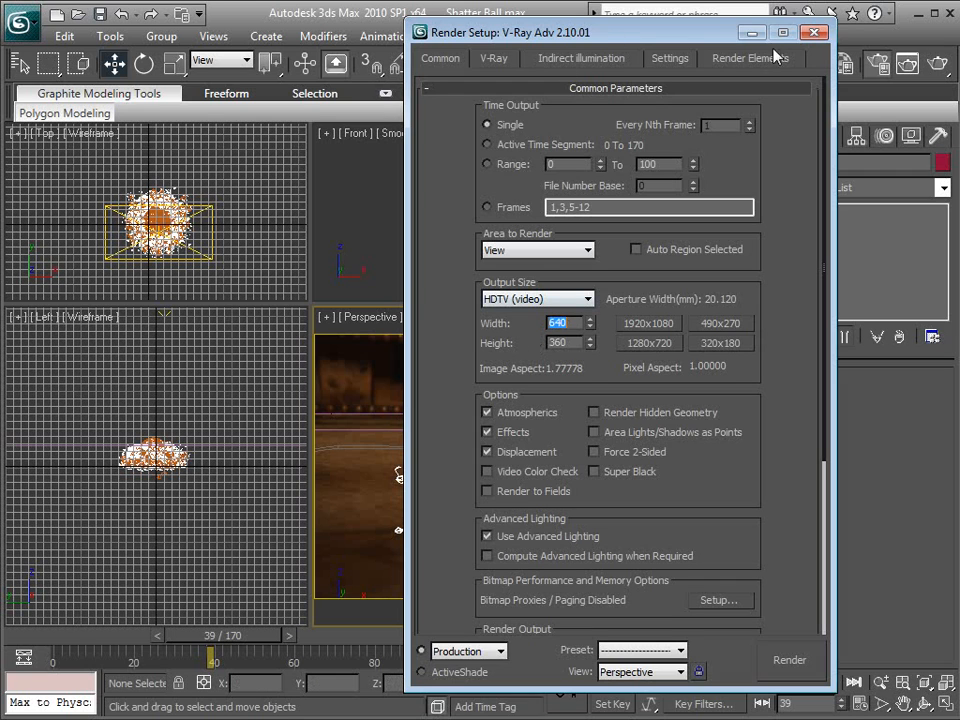
{"action": "left_click", "coordinate": [814, 32]}
{"action": "key", "text": "shift+q"}
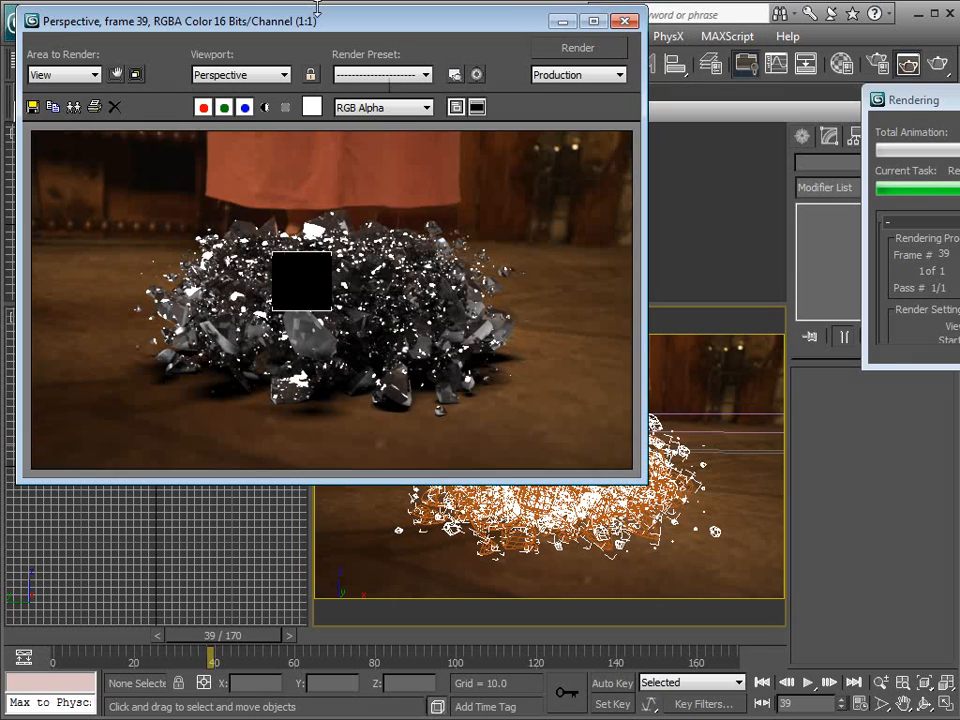
{"action": "left_click", "coordinate": [317, 302]}
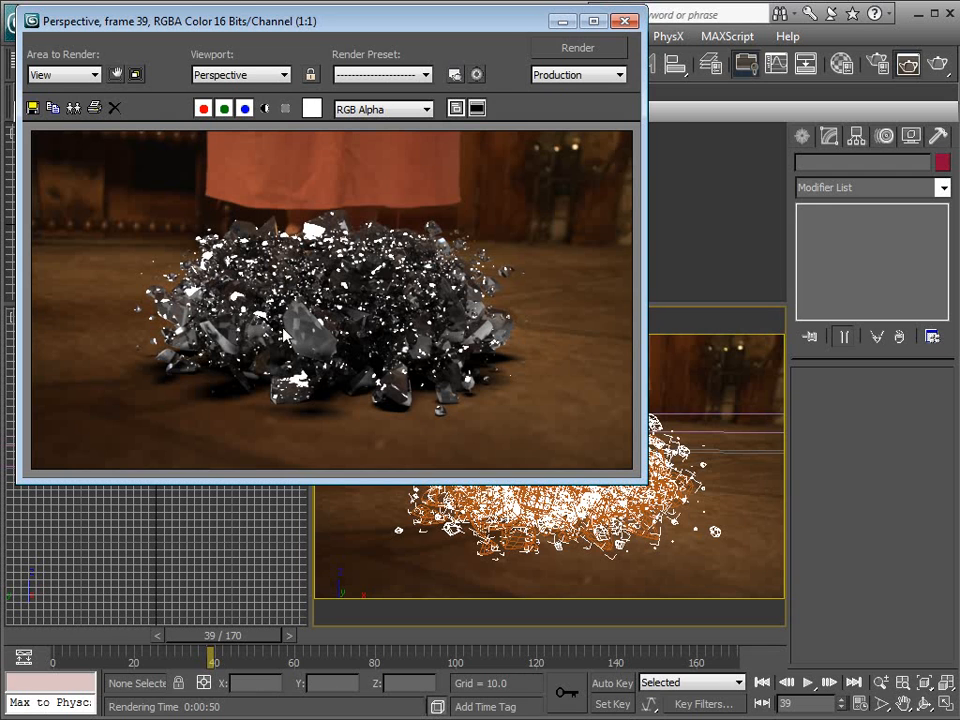
Turn off Affect reflections on the VRay light and disable PF Source 01 in Particle View.
{"action": "left_click_drag", "start_coordinate": [319, 28], "coordinate": [372, 65]}
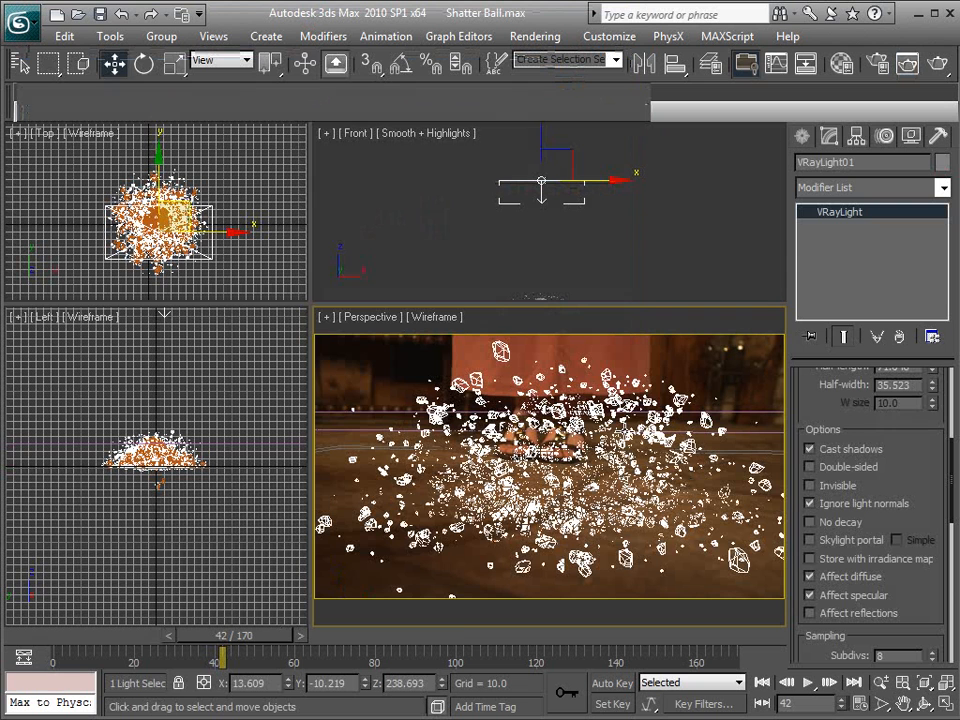
{"action": "key", "text": "6"}
{"action": "middle_click_drag", "start_coordinate": [255, 230], "coordinate": [131, 221]}
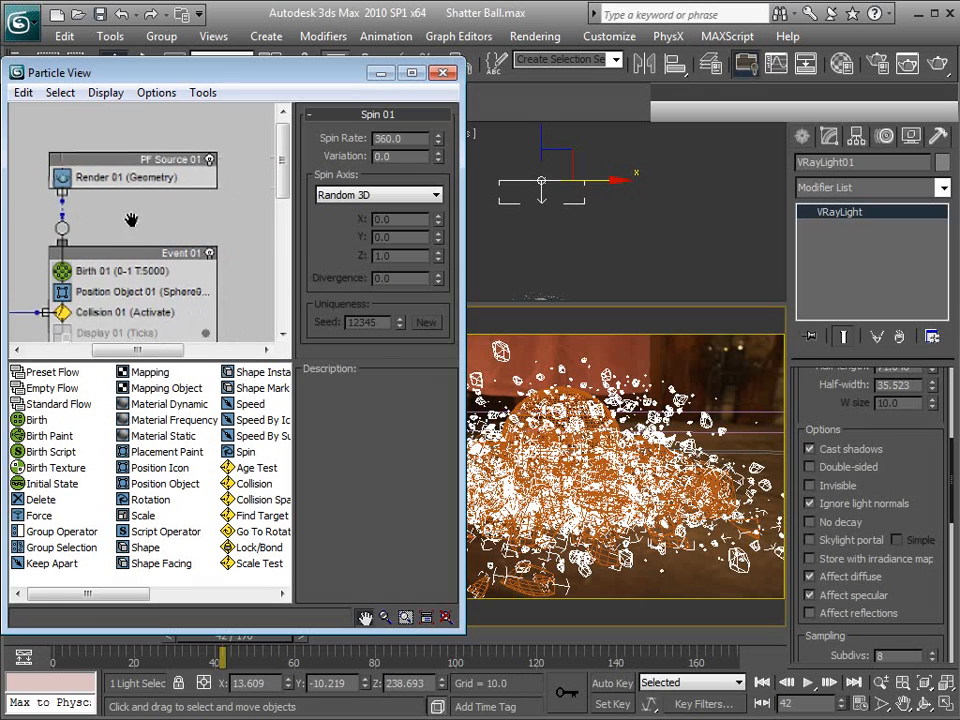
{"action": "left_click", "coordinate": [212, 160]}
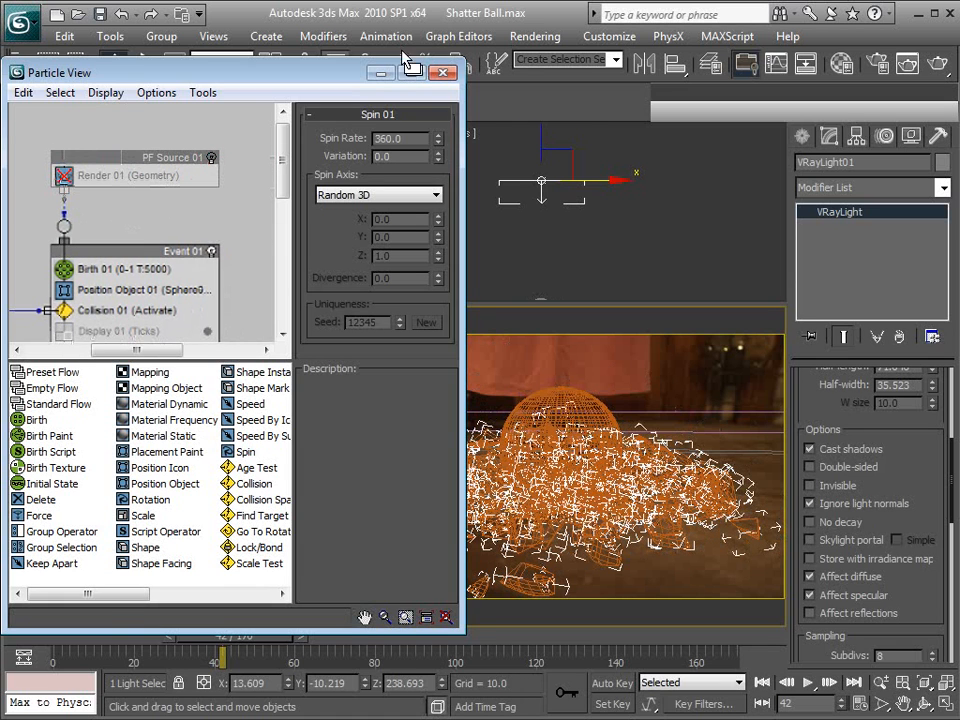
{"action": "key", "text": "6"}
Show the Perspective viewport shaded at frame 43 and turn off Cast shadows on the VRay light.
{"action": "left_click", "coordinate": [617, 360]}
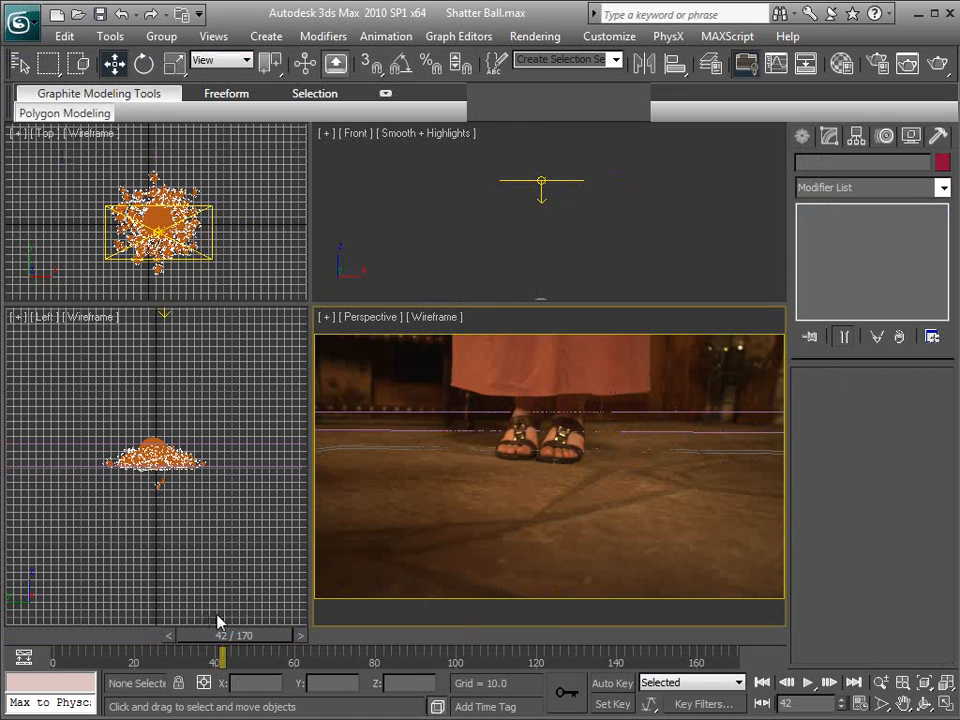
{"action": "mouse_move", "coordinate": [252, 640]}
{"action": "left_mouse_down"}
{"action": "mouse_move", "coordinate": [264, 636]}
{"action": "mouse_move", "coordinate": [223, 639]}
{"action": "mouse_move", "coordinate": [234, 639]}
{"action": "left_mouse_up"}
{"action": "key", "text": "F3"}
{"action": "left_click", "coordinate": [673, 359]}
{"action": "middle_click_drag", "start_coordinate": [603, 489], "coordinate": [607, 483]}
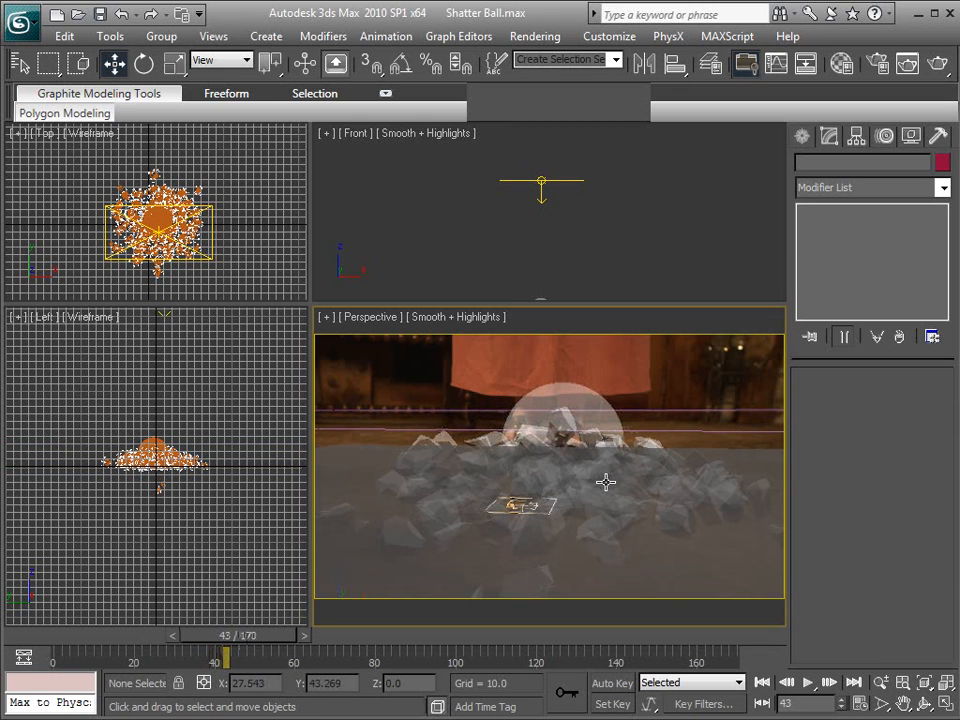
{"action": "left_click", "coordinate": [545, 181]}
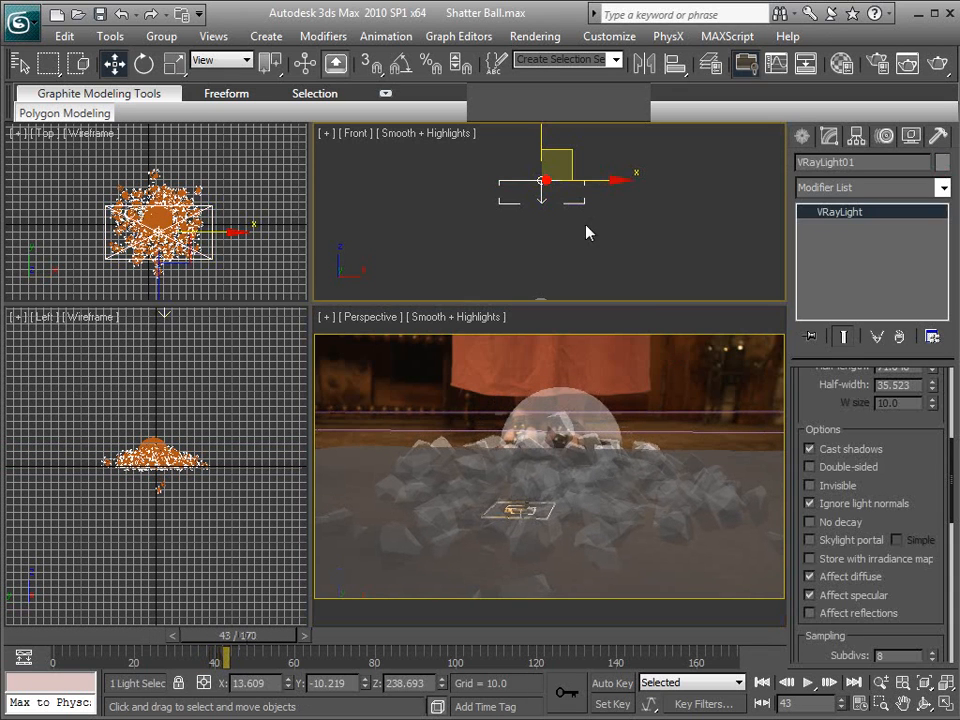
{"action": "left_click", "coordinate": [820, 450]}
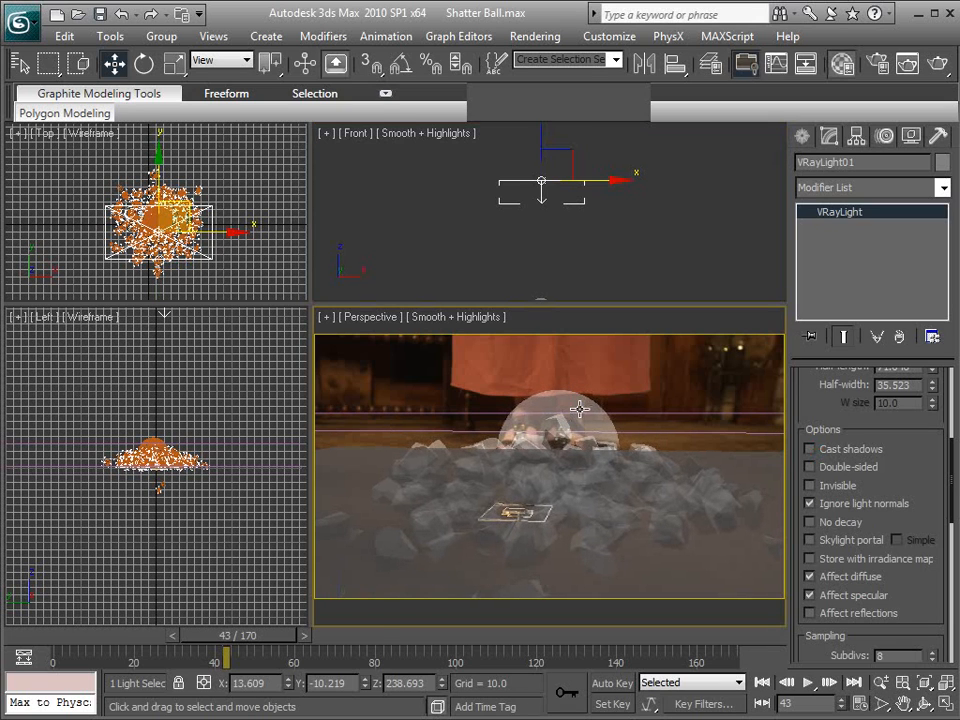
Set the VRay light's color to a muted tone sampled from the background image in the Perspective view.
{"action": "key", "text": "m"}
{"action": "left_click", "coordinate": [131, 107]}
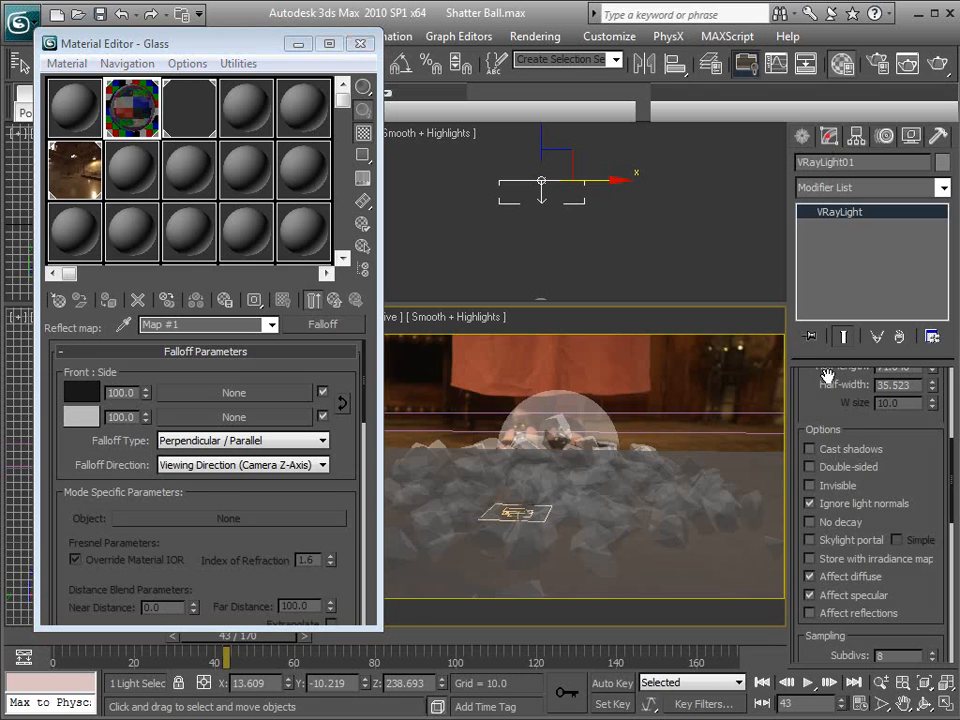
{"action": "left_click_drag", "start_coordinate": [826, 375], "coordinate": [826, 622]}
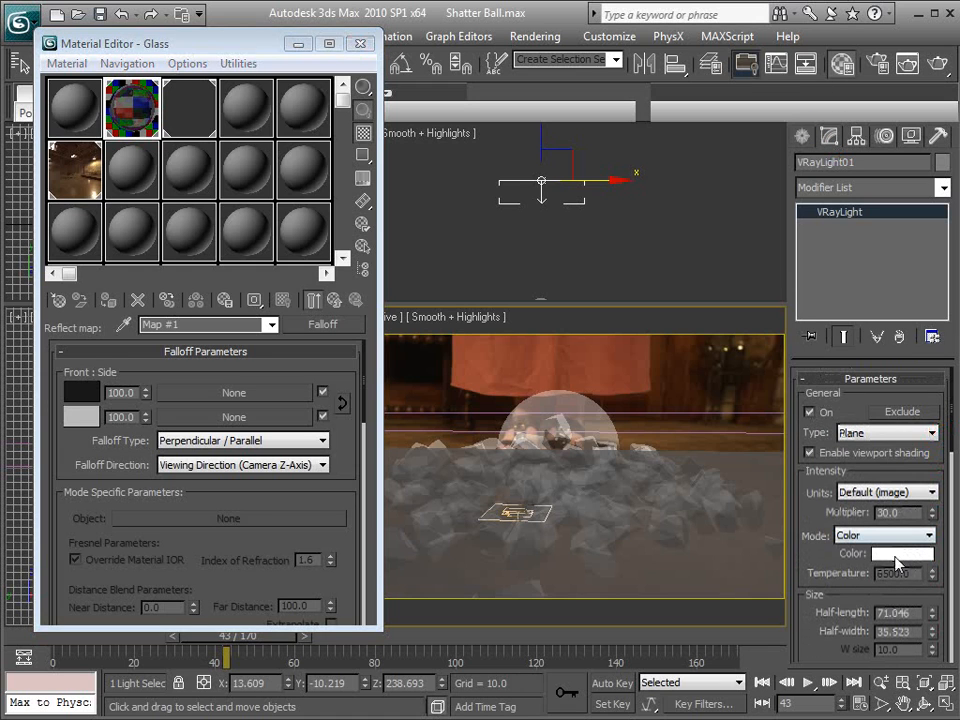
{"action": "left_click", "coordinate": [868, 551]}
{"action": "left_click_drag", "start_coordinate": [620, 367], "coordinate": [455, 135]}
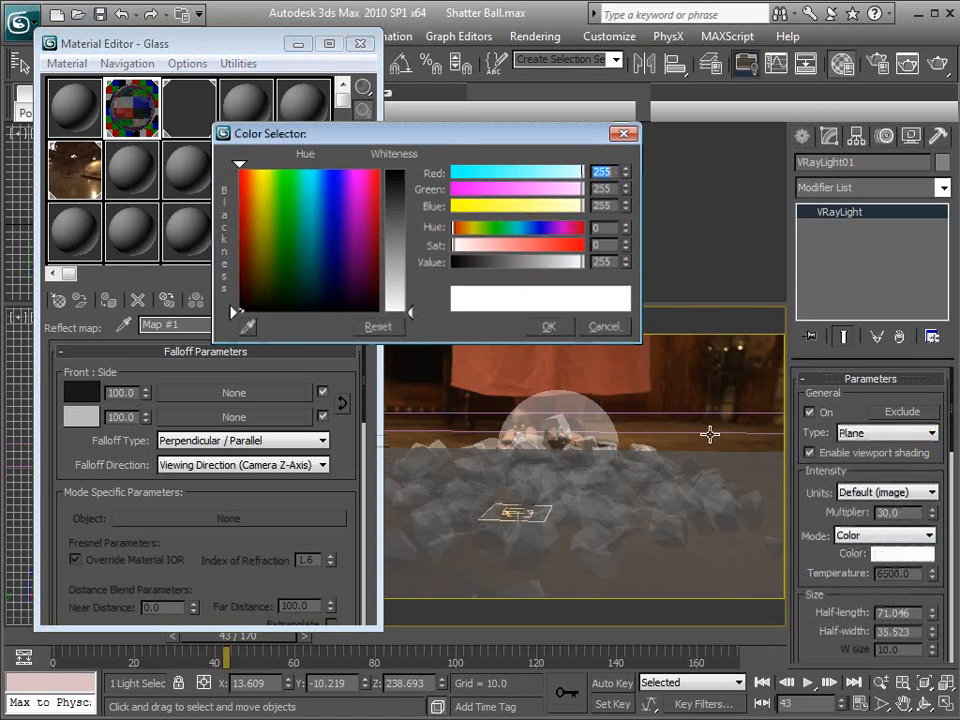
{"action": "left_click", "coordinate": [246, 327]}
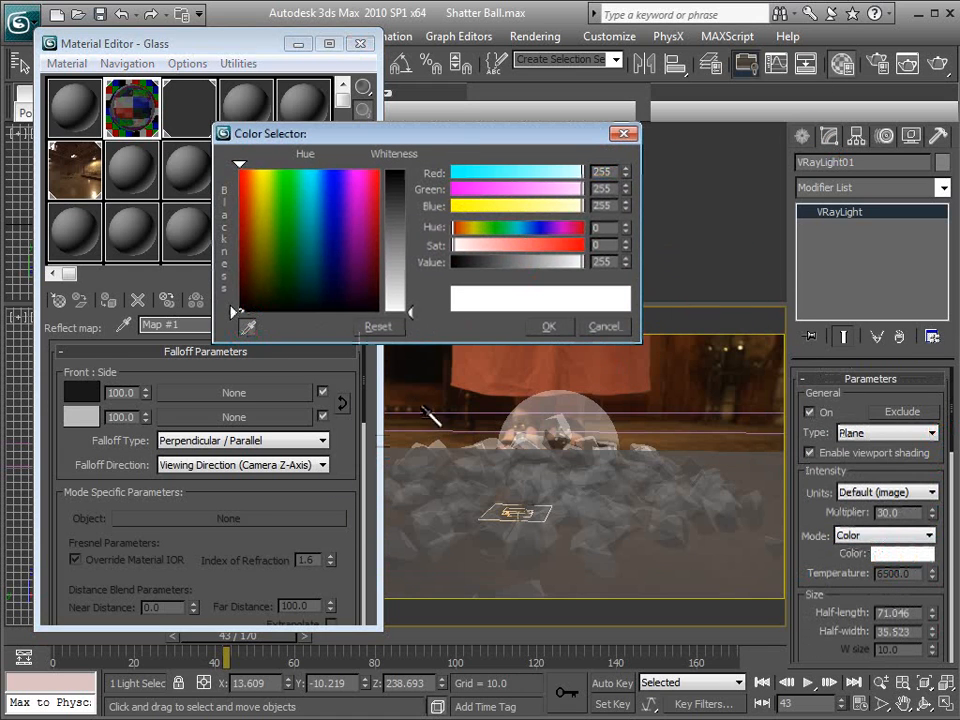
{"action": "left_click", "coordinate": [672, 438]}
{"action": "left_click_drag", "start_coordinate": [404, 228], "coordinate": [400, 262]}
{"action": "left_click", "coordinate": [548, 326]}
Turn Cast shadows and Affect reflections back on for the VRay light and raise its multiplier to 38 at frame 45.
{"action": "left_click_drag", "start_coordinate": [566, 150], "coordinate": [539, 183]}
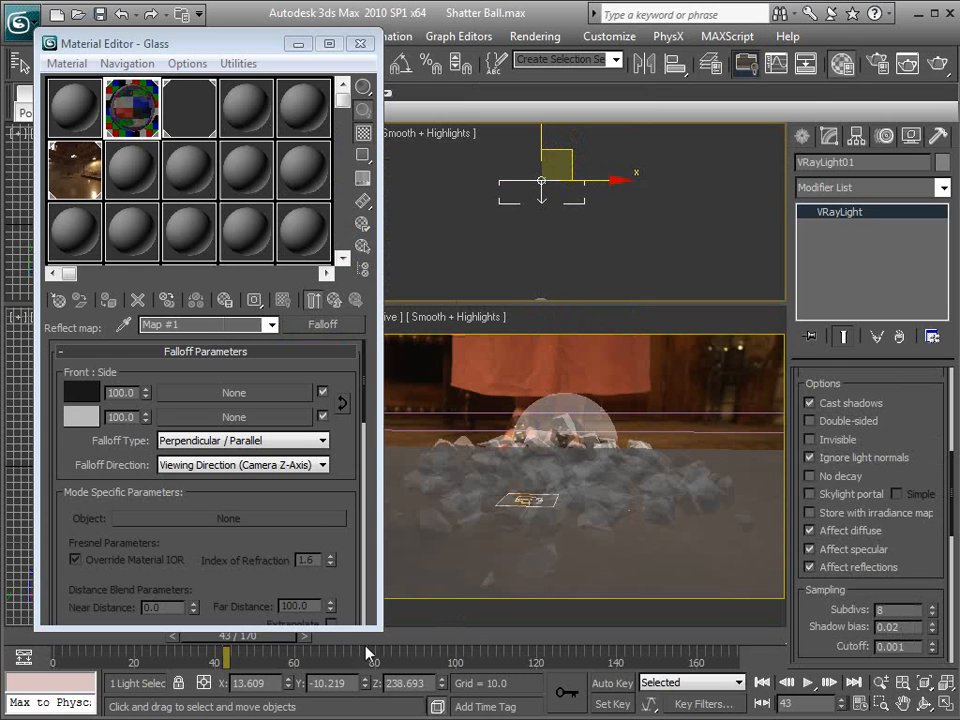
{"action": "left_click_drag", "start_coordinate": [277, 639], "coordinate": [285, 639]}
{"action": "left_click_drag", "start_coordinate": [917, 421], "coordinate": [914, 690]}
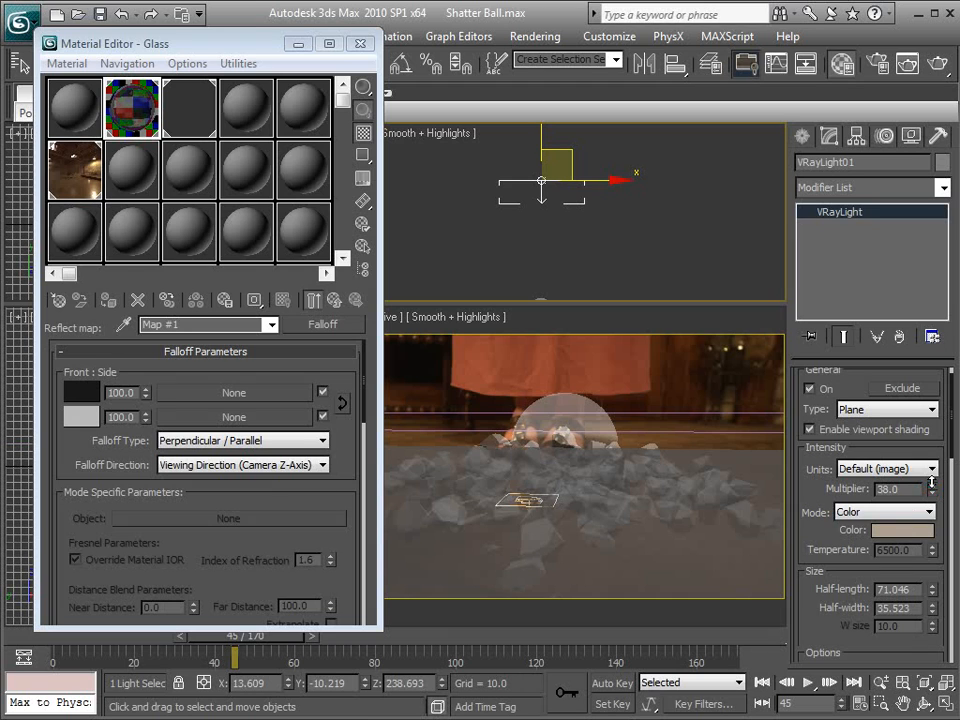
{"action": "left_click", "coordinate": [677, 390]}
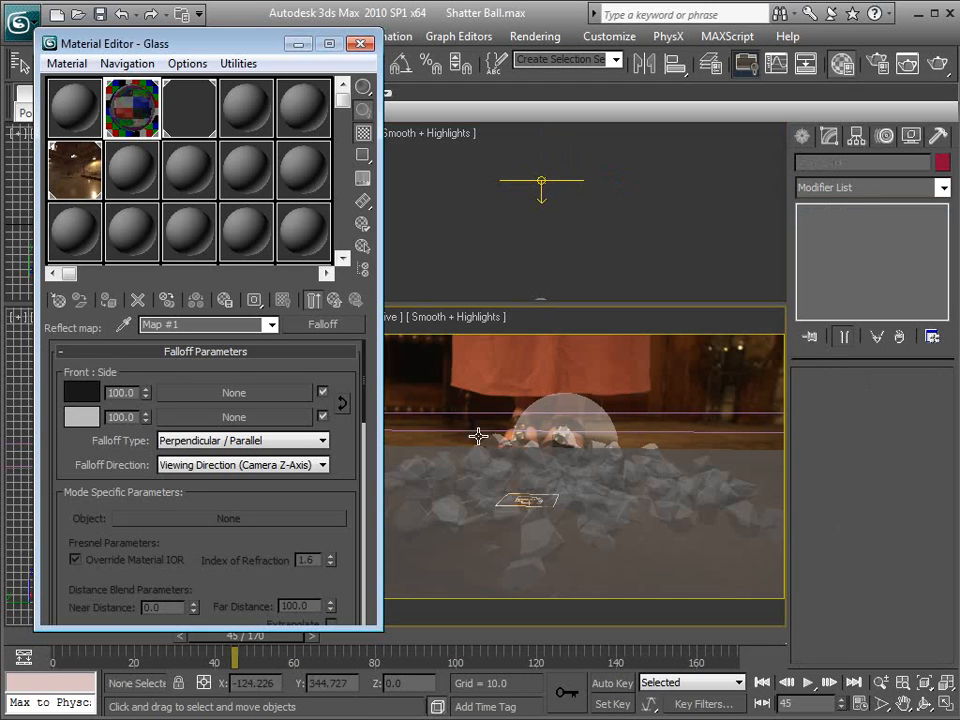
Set the gamma of the VRayHDRI environment map (Map #0) to 2.6.
{"action": "left_click", "coordinate": [75, 170]}
{"action": "left_click_drag", "start_coordinate": [312, 520], "coordinate": [298, 437]}
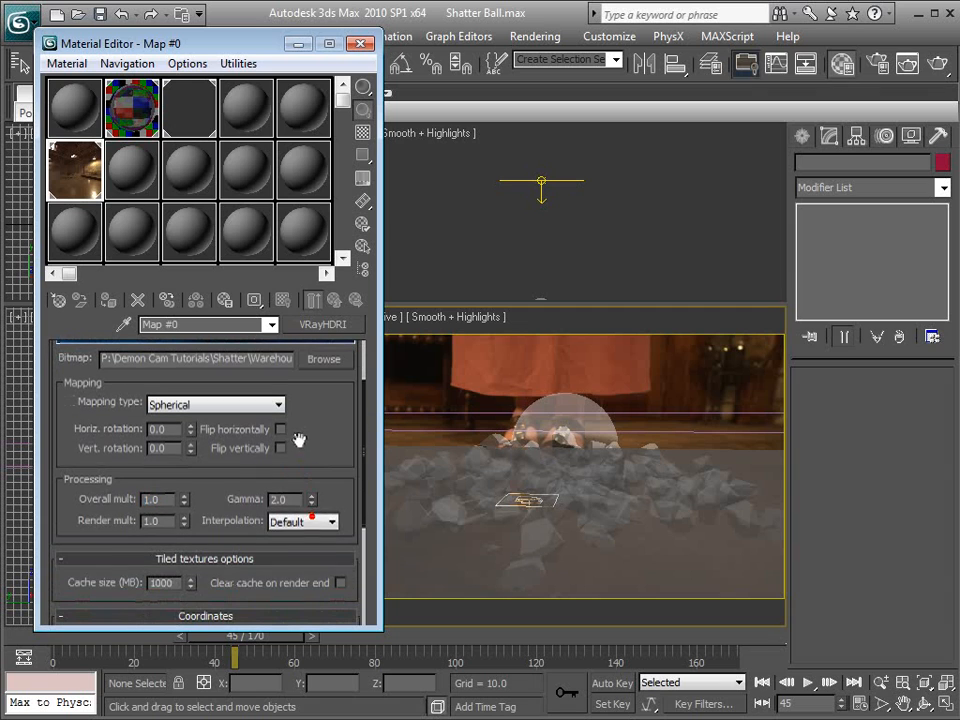
{"action": "left_click", "coordinate": [312, 496]}
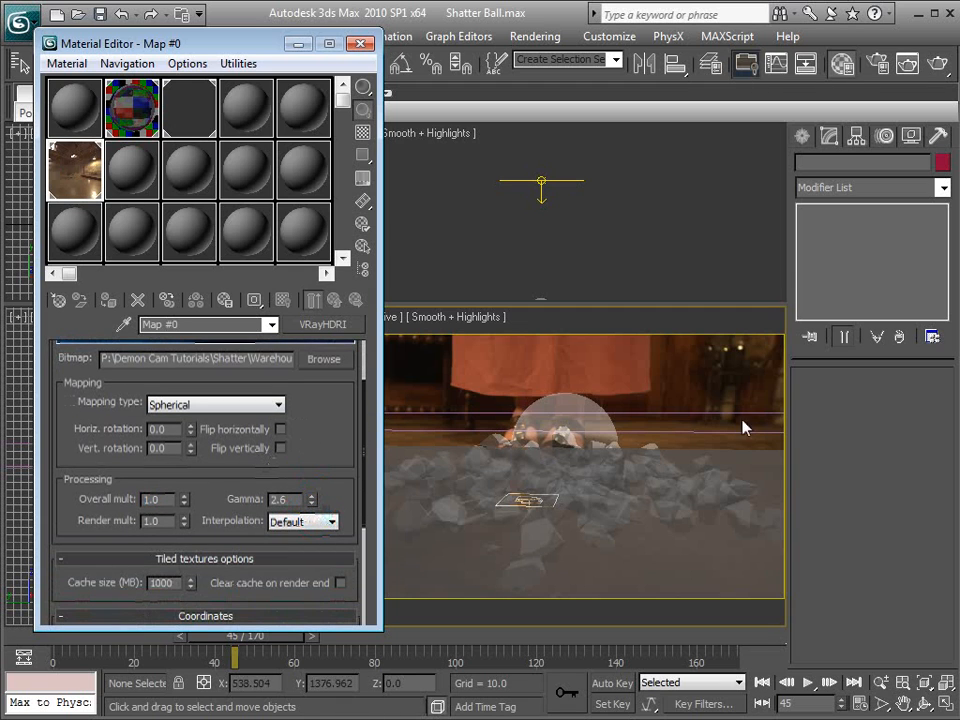
Render the Perspective view at frame 45, inspect the glass debris up close and close the render.
{"action": "key", "text": "shift+q"}
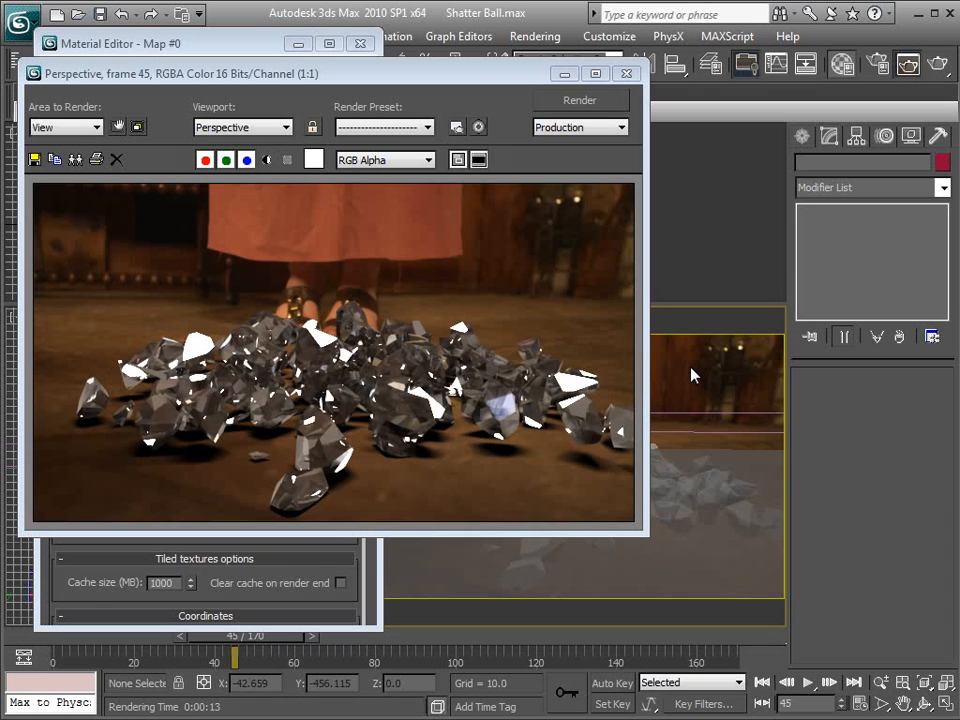
{"action": "left_click", "coordinate": [466, 372]}
{"action": "scroll", "coordinate": [326, 406], "scroll_direction": "up", "scroll_amount": 1}
{"action": "scroll", "coordinate": [342, 411], "scroll_direction": "down", "scroll_amount": 1}
{"action": "left_click", "coordinate": [626, 73]}
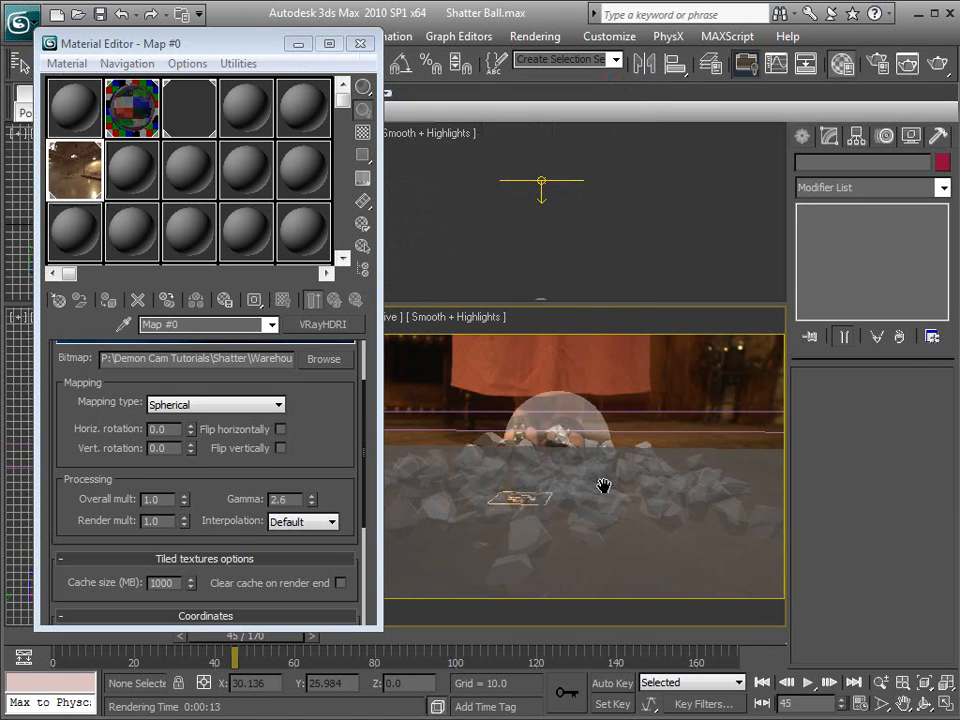
Enable PF Source 01 again in Particle View and close Particle View.
{"action": "key", "text": "6"}
{"action": "middle_click_drag", "start_coordinate": [192, 261], "coordinate": [27, 250]}
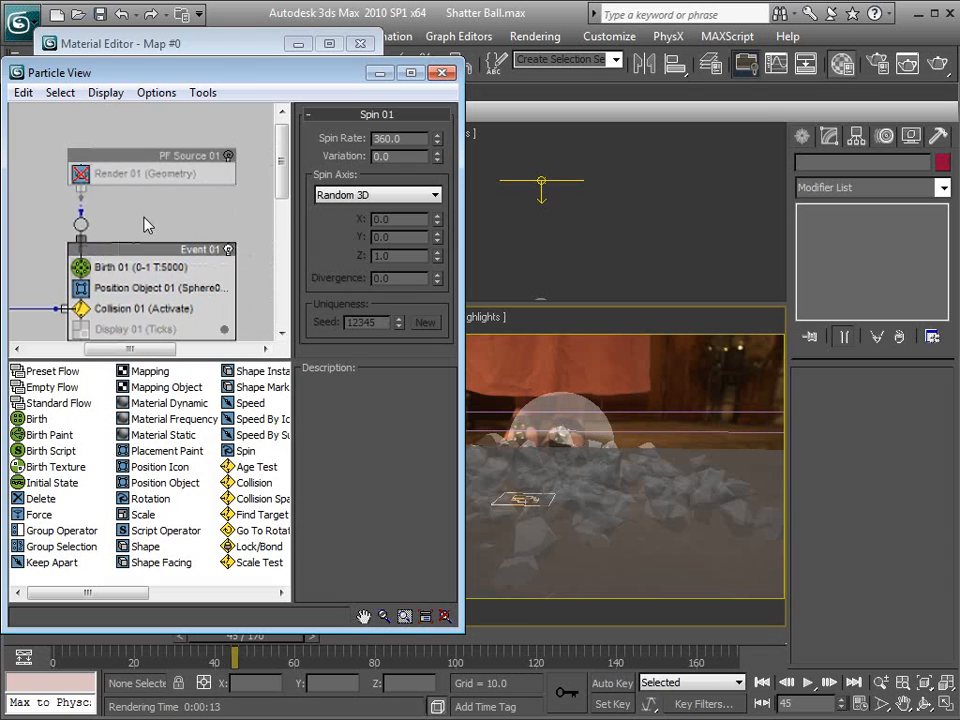
{"action": "left_click", "coordinate": [229, 157]}
{"action": "left_click", "coordinate": [442, 74]}
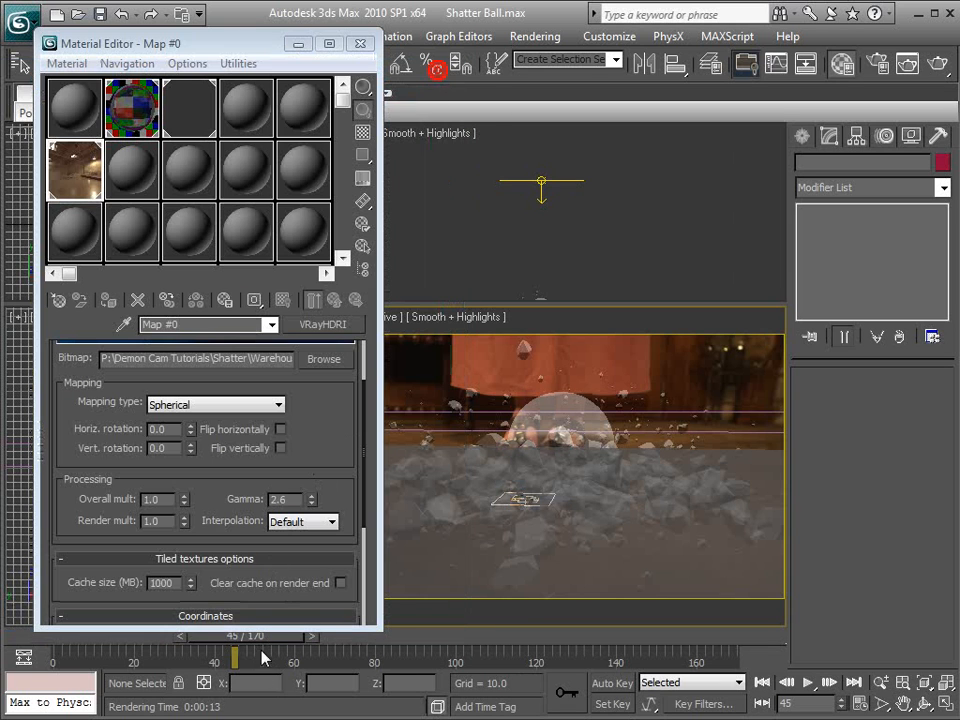
Shorten the Material Editor window, move to frame 41 and render the Perspective view.
{"action": "left_click_drag", "start_coordinate": [378, 630], "coordinate": [378, 575]}
{"action": "mouse_move", "coordinate": [242, 640]}
{"action": "left_mouse_down"}
{"action": "mouse_move", "coordinate": [227, 640]}
{"action": "mouse_move", "coordinate": [235, 642]}
{"action": "left_mouse_up"}
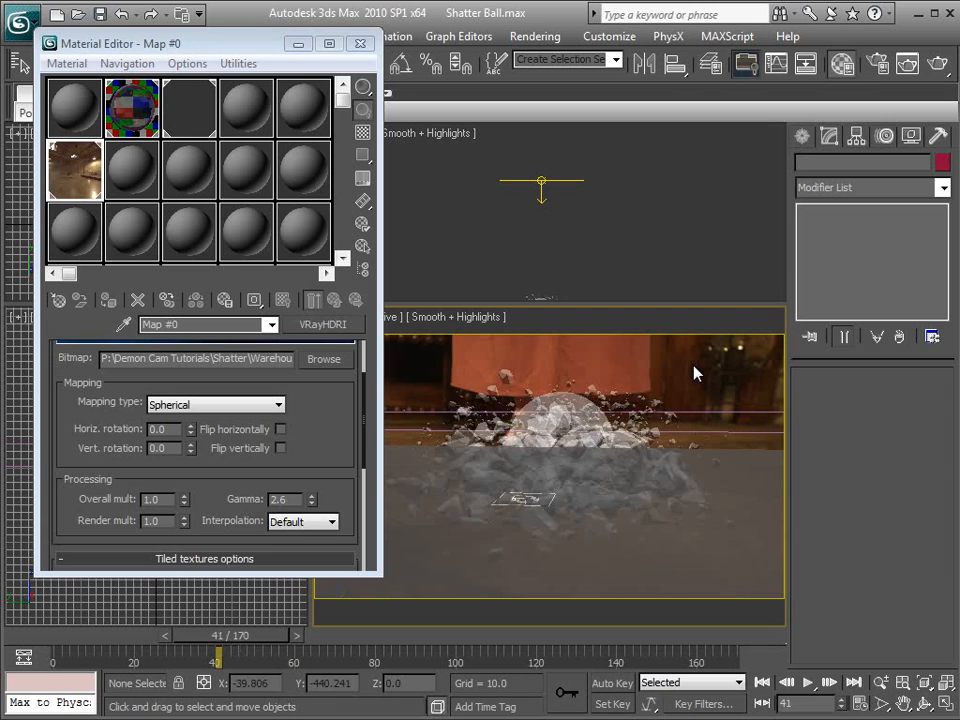
{"action": "key", "text": "shift+q"}
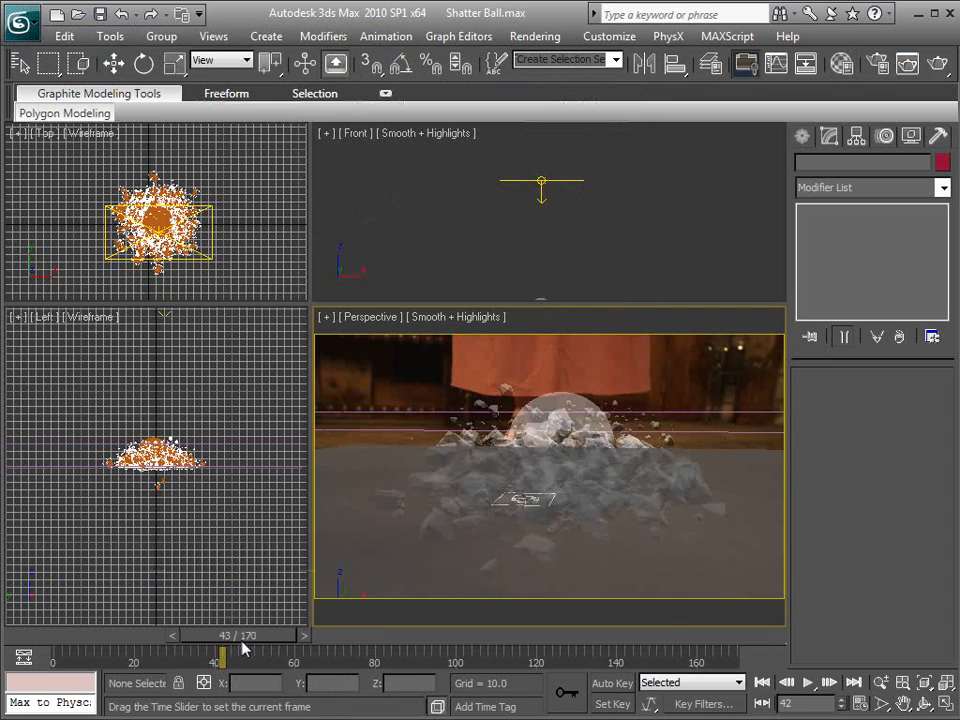
At frame 44, raise the Speed 01 operator's speed to about 89.8 and its variation to 147.516, then close Particle View.
{"action": "left_click_drag", "start_coordinate": [242, 642], "coordinate": [249, 642]}
{"action": "left_click", "coordinate": [669, 382]}
{"action": "key", "text": "6"}
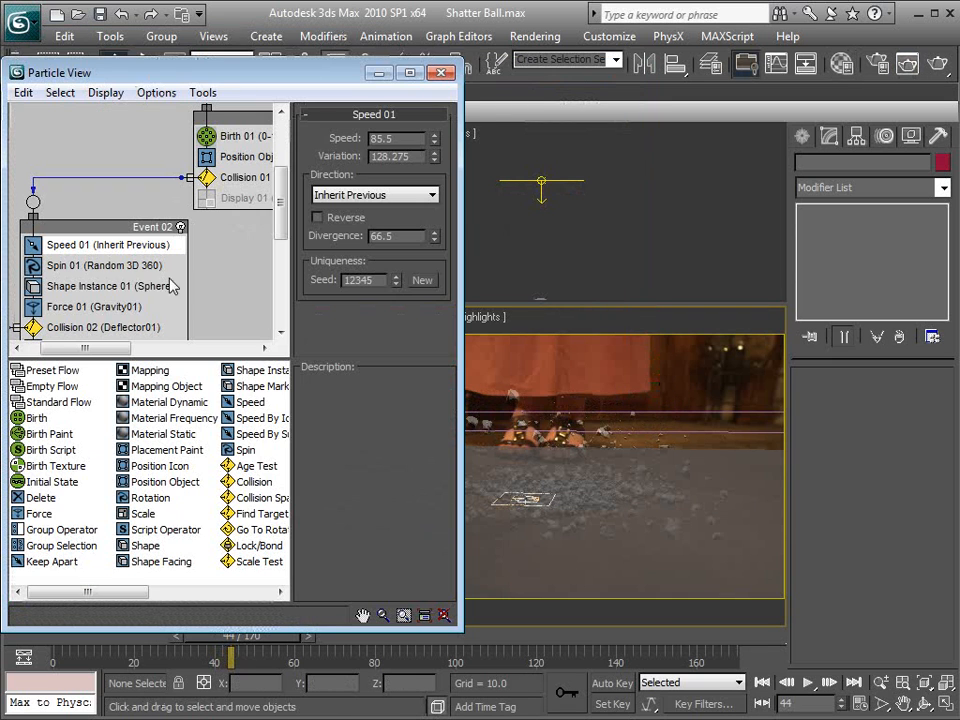
{"action": "mouse_move", "coordinate": [434, 156]}
{"action": "left_mouse_down"}
{"action": "mouse_move", "coordinate": [435, 133]}
{"action": "mouse_move", "coordinate": [435, 145]}
{"action": "left_mouse_up"}
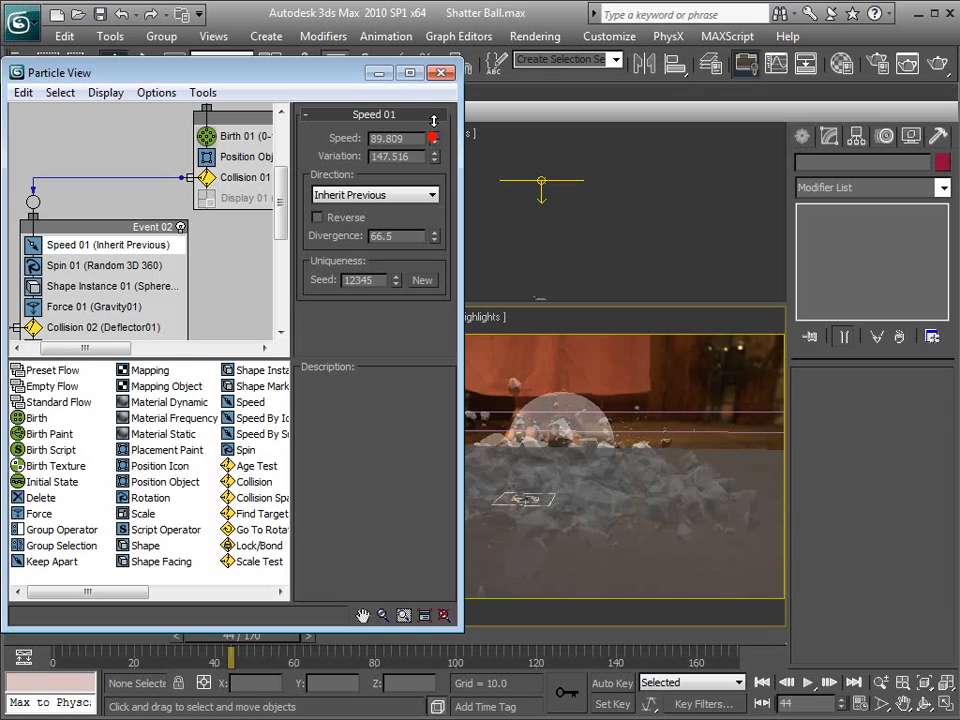
{"action": "key", "text": "6"}
{"action": "left_click", "coordinate": [660, 408]}
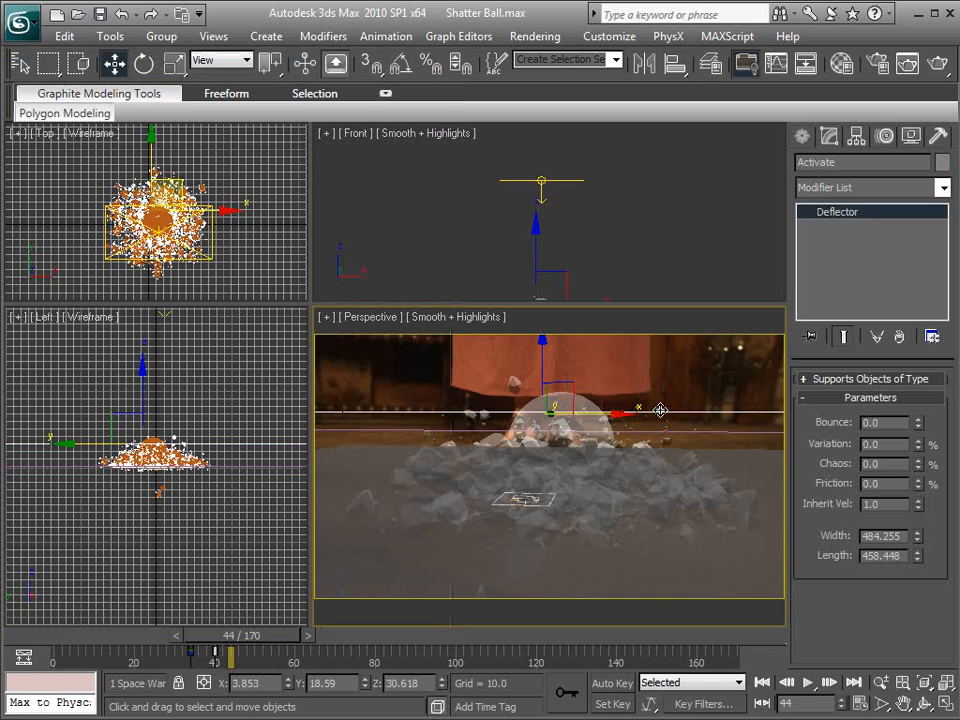
Deselect the deflector and set the scene's time configuration to a custom frame rate of 480 FPS.
{"action": "left_click", "coordinate": [663, 377]}
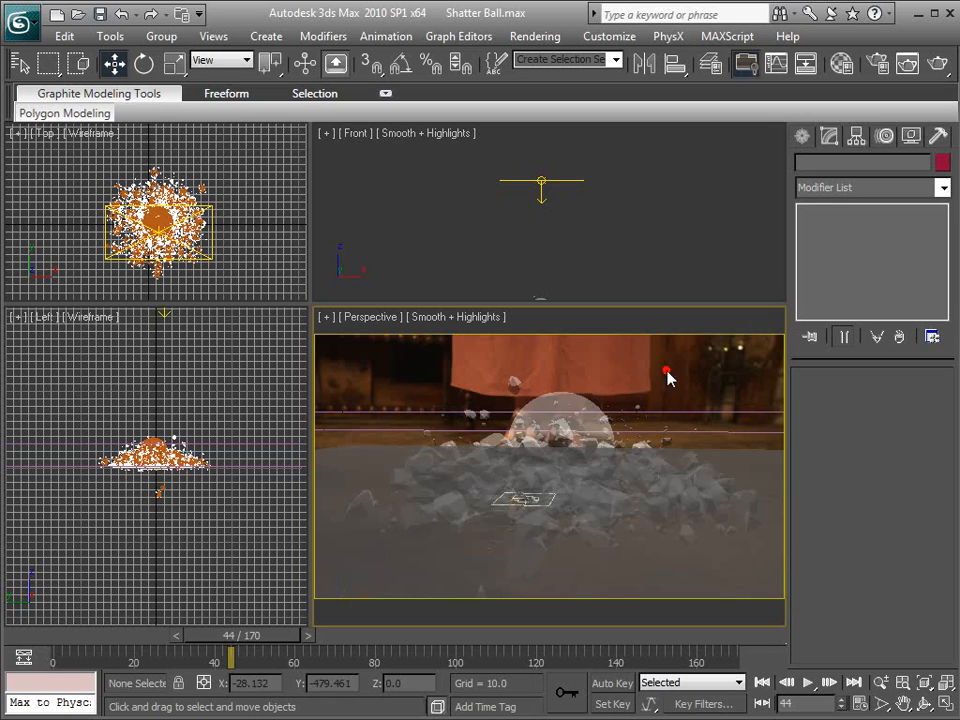
{"action": "left_click", "coordinate": [859, 704]}
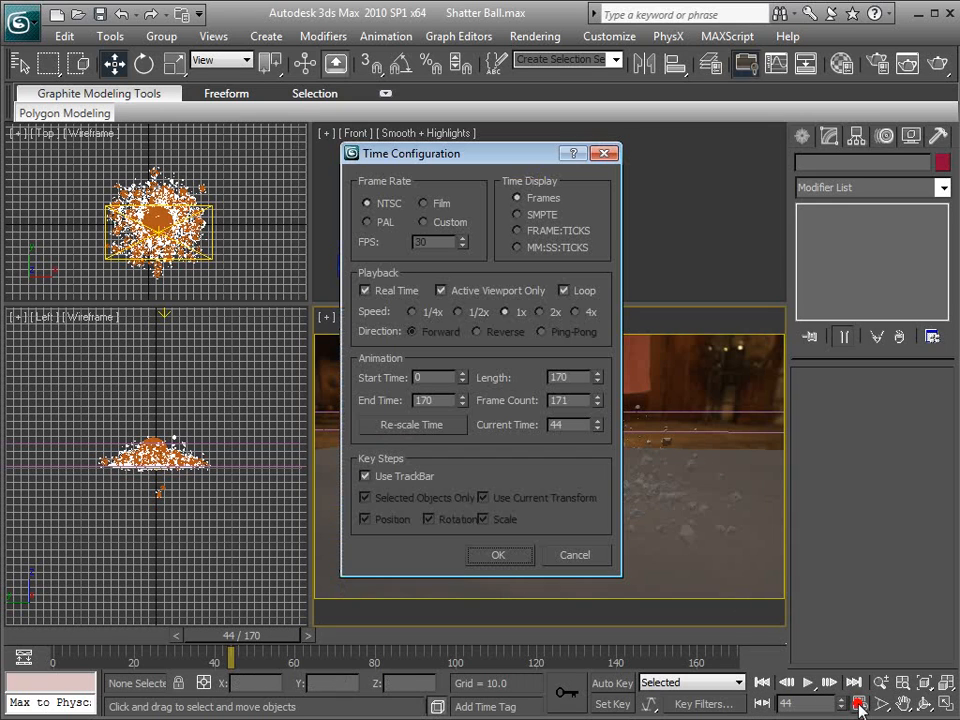
{"action": "left_click", "coordinate": [423, 224]}
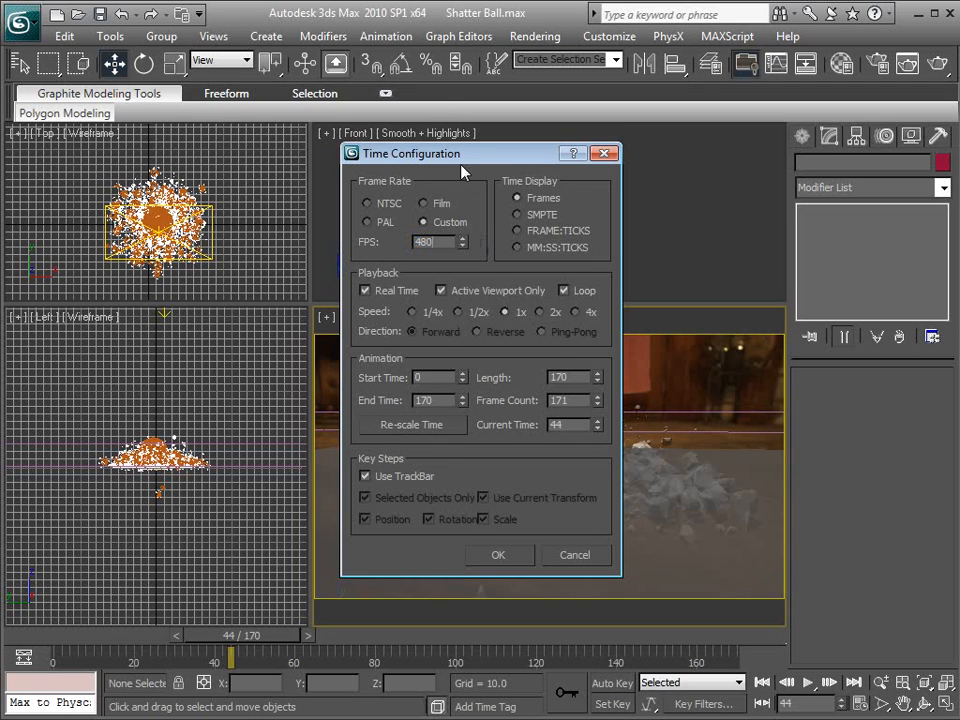
{"action": "left_click_drag", "start_coordinate": [463, 173], "coordinate": [443, 160]}
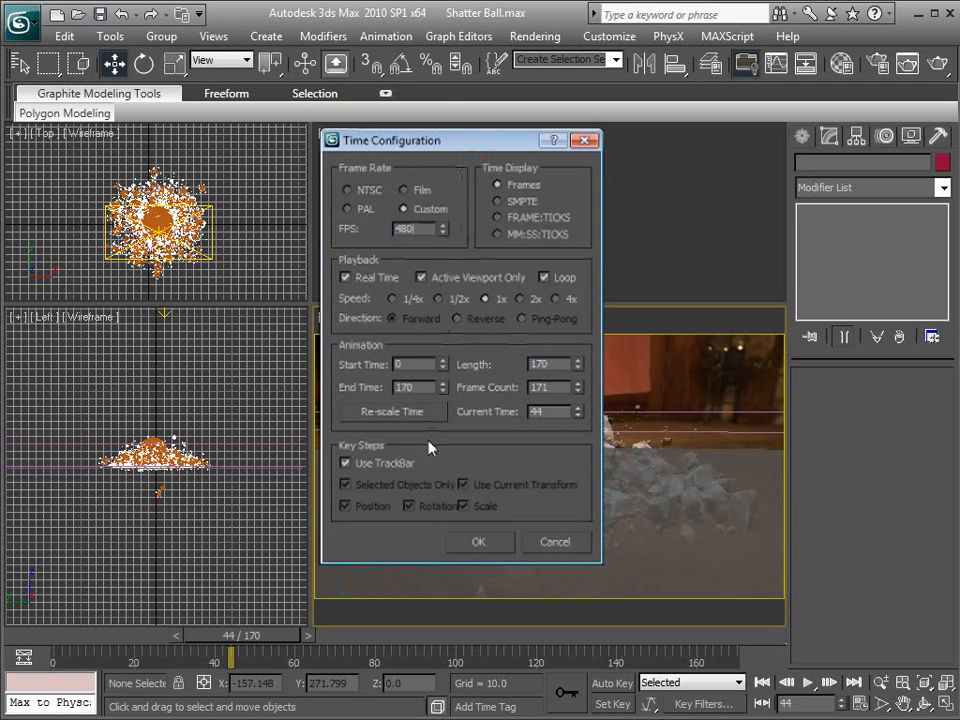
{"action": "left_click", "coordinate": [496, 545]}
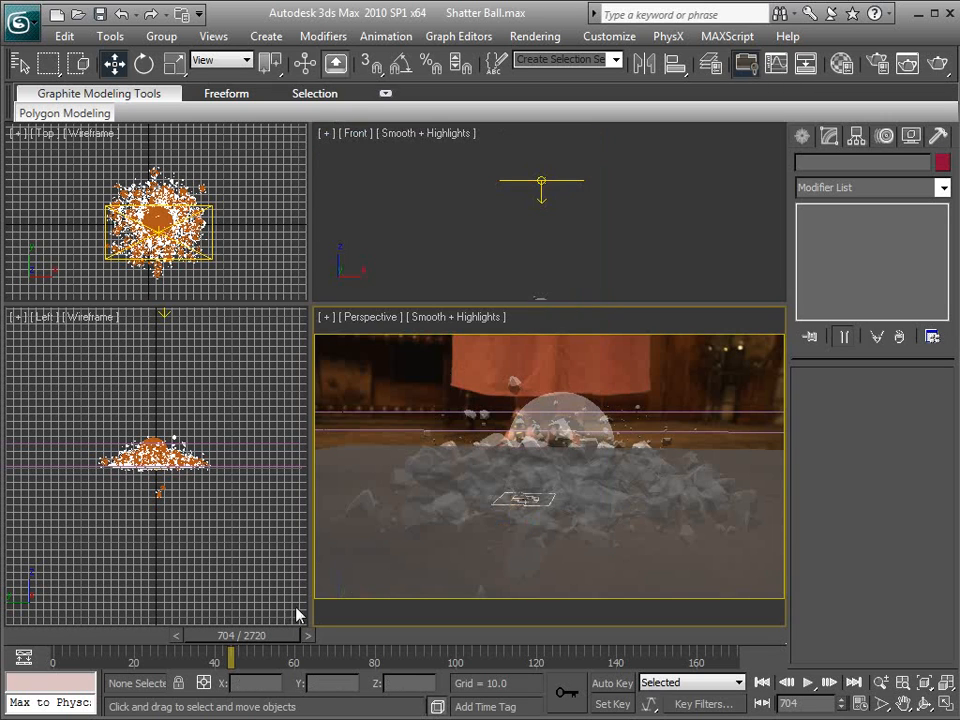
Scrub the timeline around the impact and examine the ball shattering on the floor up close in the Front viewport.
{"action": "left_click_drag", "start_coordinate": [258, 640], "coordinate": [238, 642]}
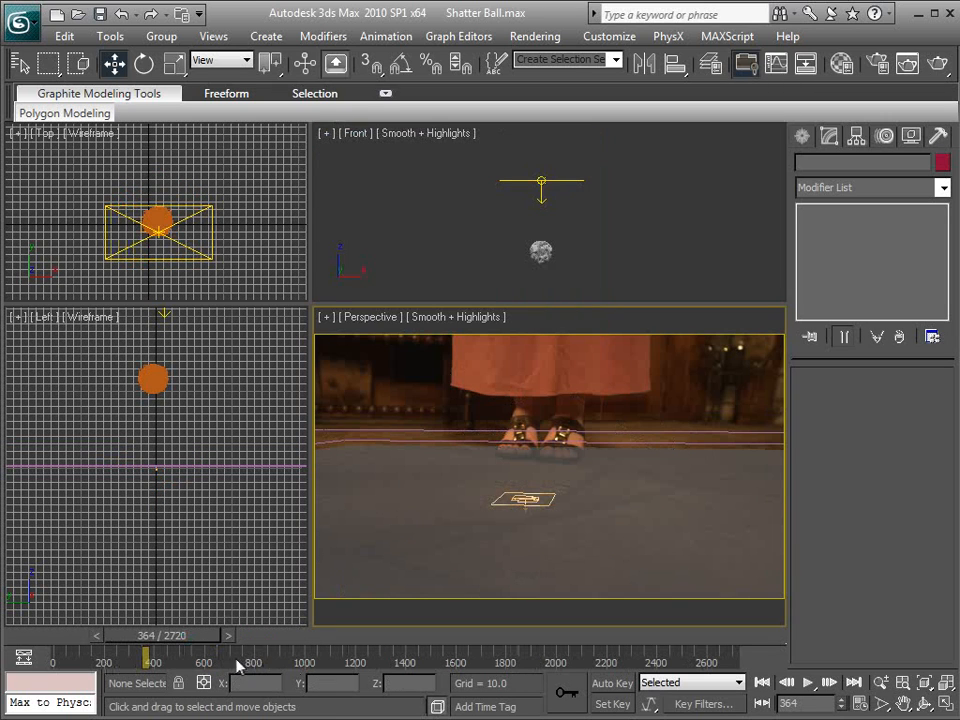
{"action": "middle_click_drag", "start_coordinate": [540, 255], "coordinate": [570, 215]}
{"action": "scroll", "coordinate": [543, 230], "scroll_direction": "up", "scroll_amount": 2}
{"action": "left_click_drag", "start_coordinate": [178, 636], "coordinate": [228, 638]}
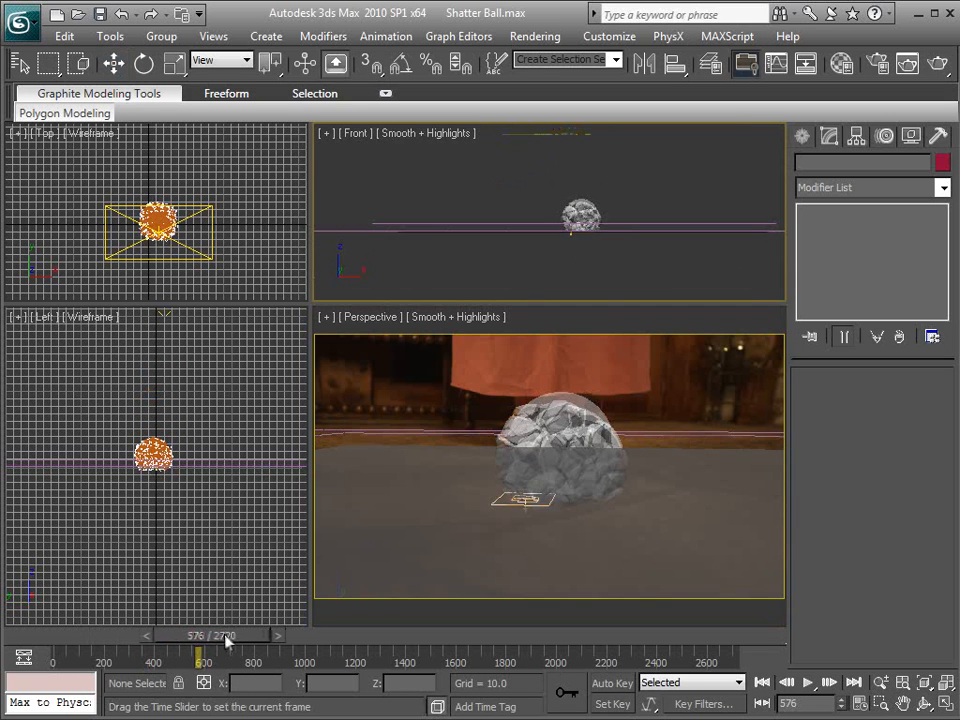
{"action": "key", "text": "w"}
{"action": "scroll", "coordinate": [545, 225], "scroll_direction": "up", "scroll_amount": 5}
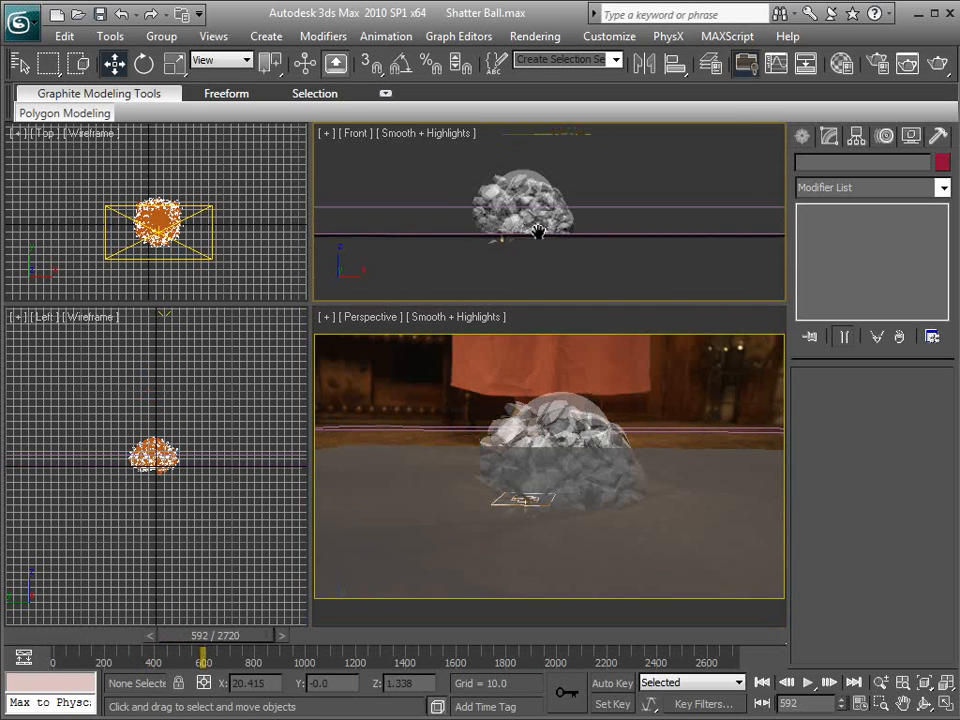
{"action": "mouse_move", "coordinate": [237, 637]}
{"action": "left_mouse_down"}
{"action": "mouse_move", "coordinate": [266, 638]}
{"action": "mouse_move", "coordinate": [246, 636]}
{"action": "left_mouse_up"}
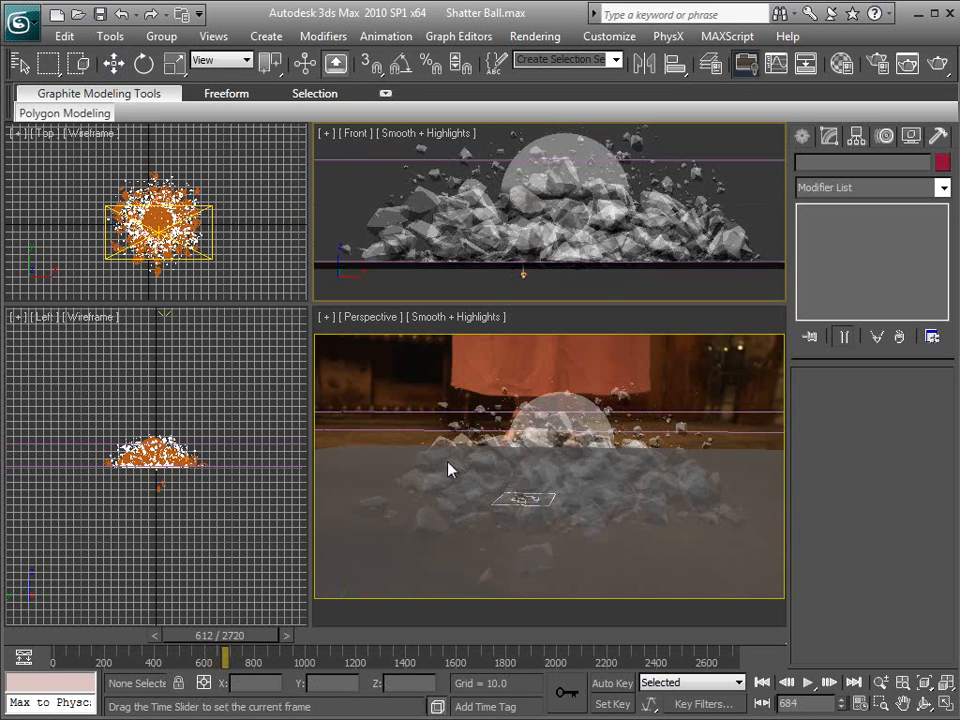
Switch the Front viewport to wireframe, turn on edged faces in Perspective, and scrub the animation back to frame 532.
{"action": "key", "text": "F3"}
{"action": "right_click", "coordinate": [574, 451]}
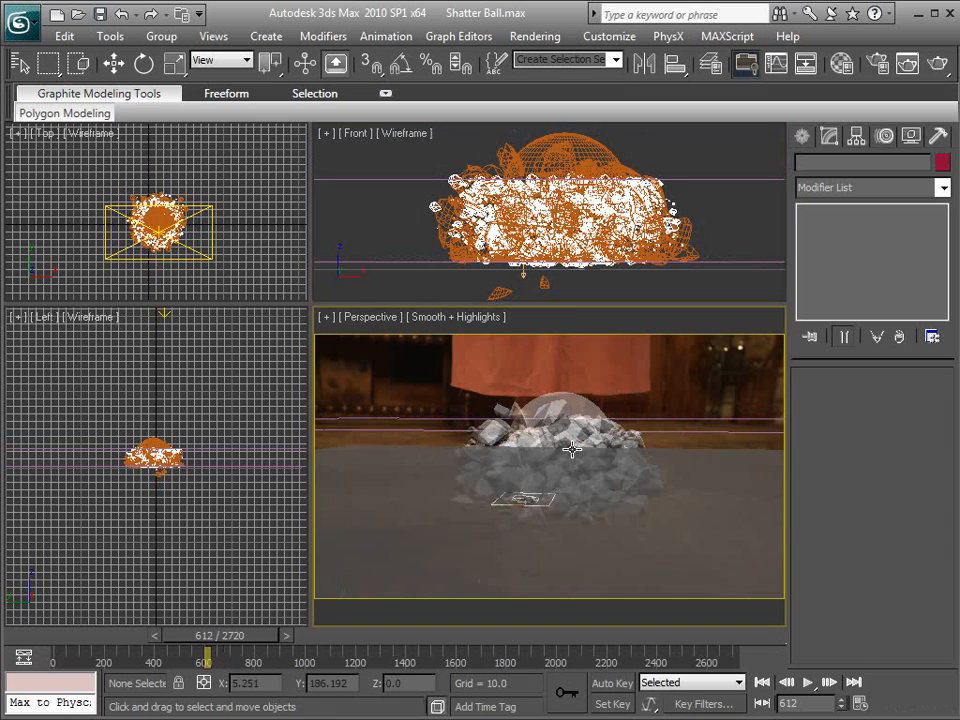
{"action": "key", "text": "F4"}
{"action": "left_click_drag", "start_coordinate": [257, 636], "coordinate": [265, 638]}
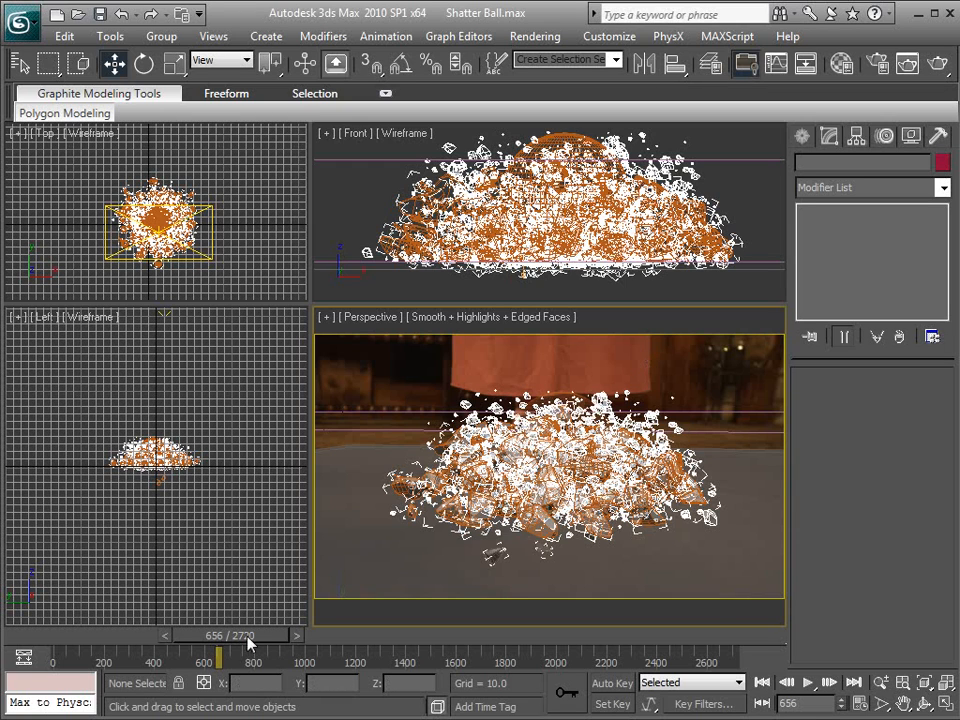
{"action": "left_click_drag", "start_coordinate": [236, 637], "coordinate": [211, 648]}
{"action": "left_click_drag", "start_coordinate": [210, 650], "coordinate": [188, 648]}
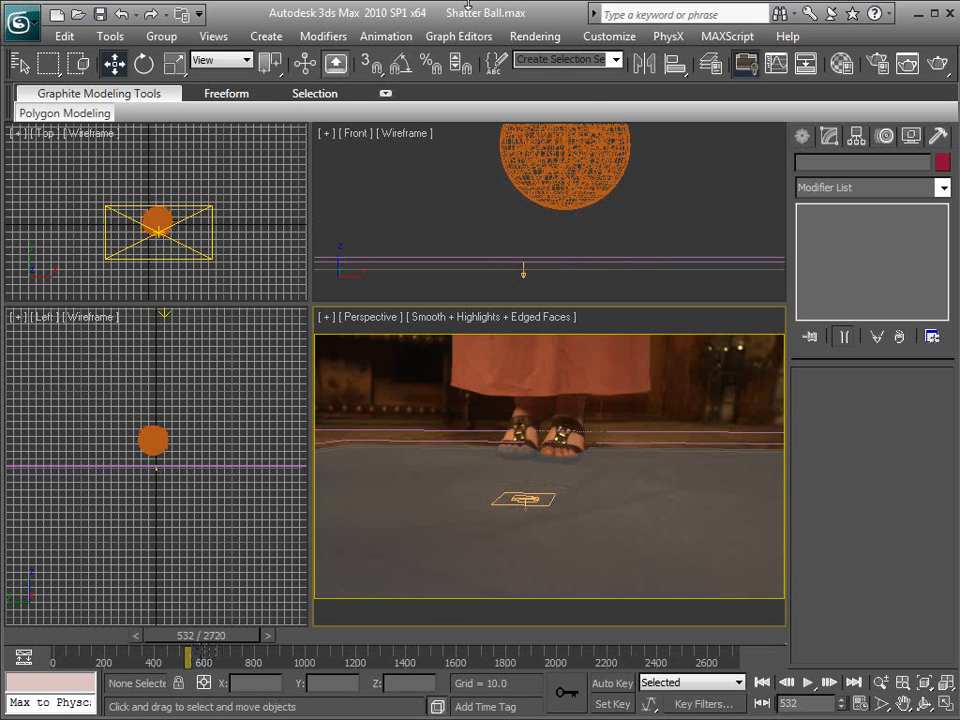
Set up an animation preview with a custom range of 530 to 650, 100 percent output size and 24 FPS playback.
{"action": "left_click", "coordinate": [388, 36]}
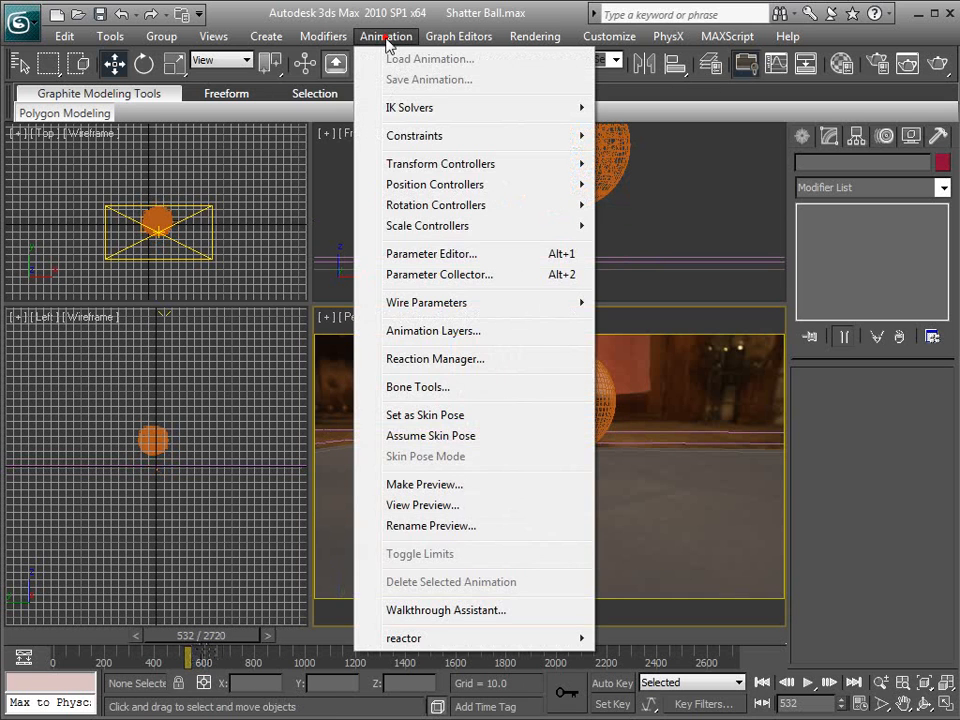
{"action": "left_click", "coordinate": [425, 483]}
{"action": "left_click", "coordinate": [362, 209]}
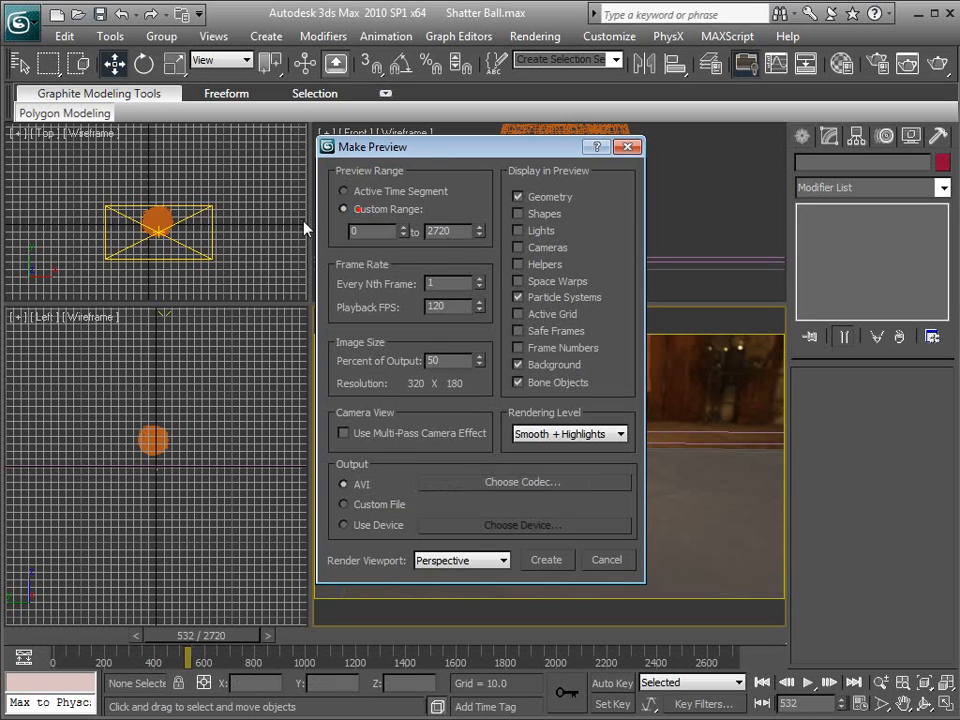
{"action": "left_click_drag", "start_coordinate": [407, 151], "coordinate": [313, 105]}
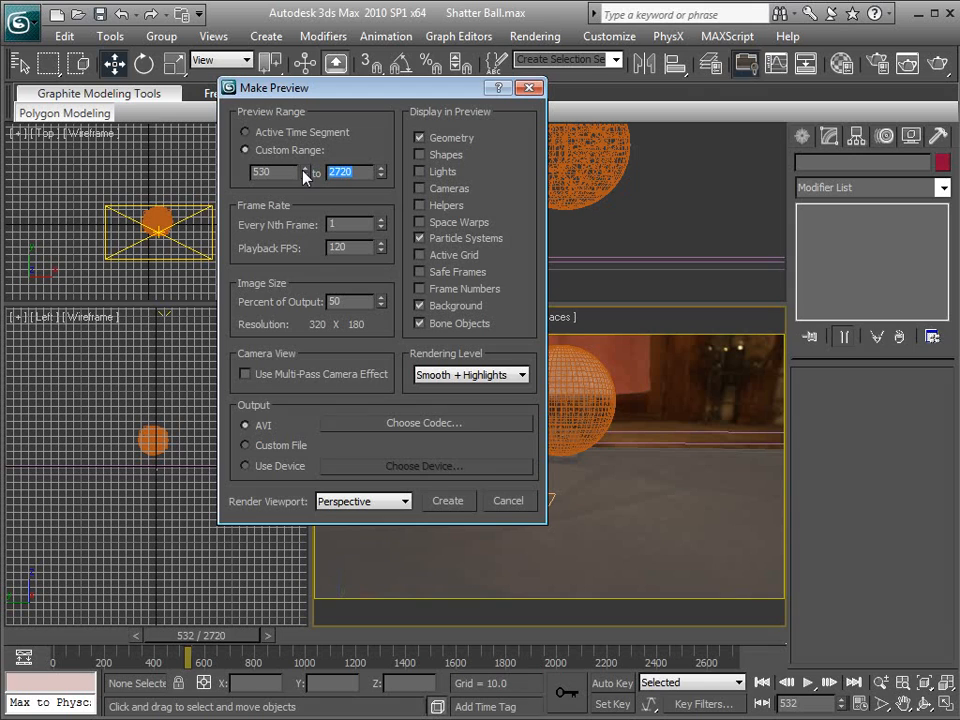
{"action": "type", "text": "650"}
{"action": "type", "text": "100"}
{"action": "double_click", "coordinate": [352, 247]}
{"action": "type", "text": "24"}
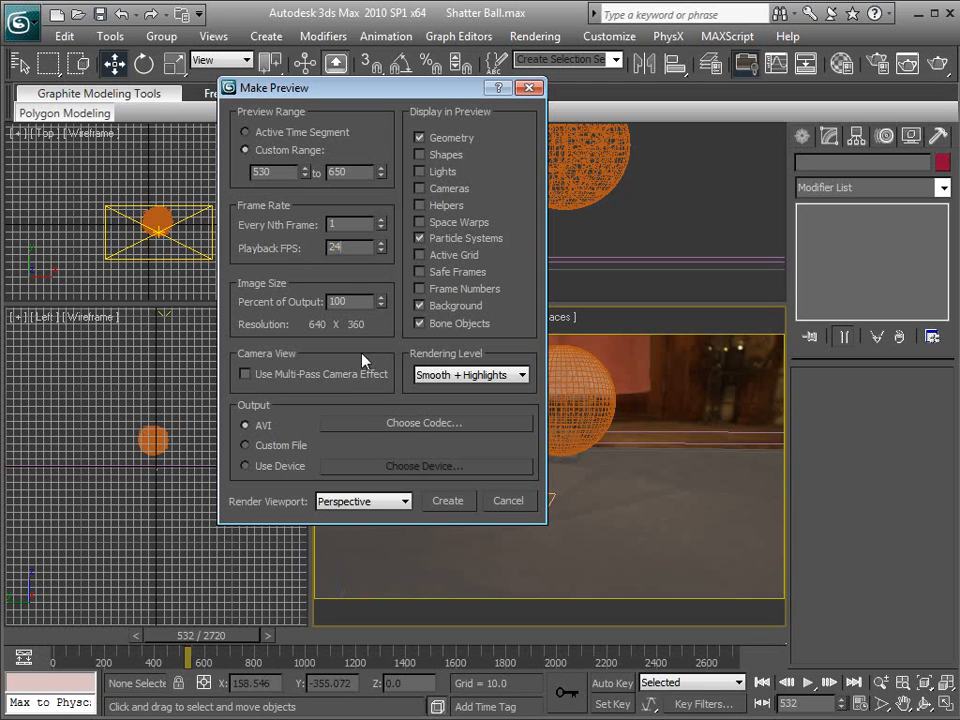
Keep the Full Frames (Uncompressed) codec for the AVI and create the Perspective viewport preview.
{"action": "left_click", "coordinate": [413, 421]}
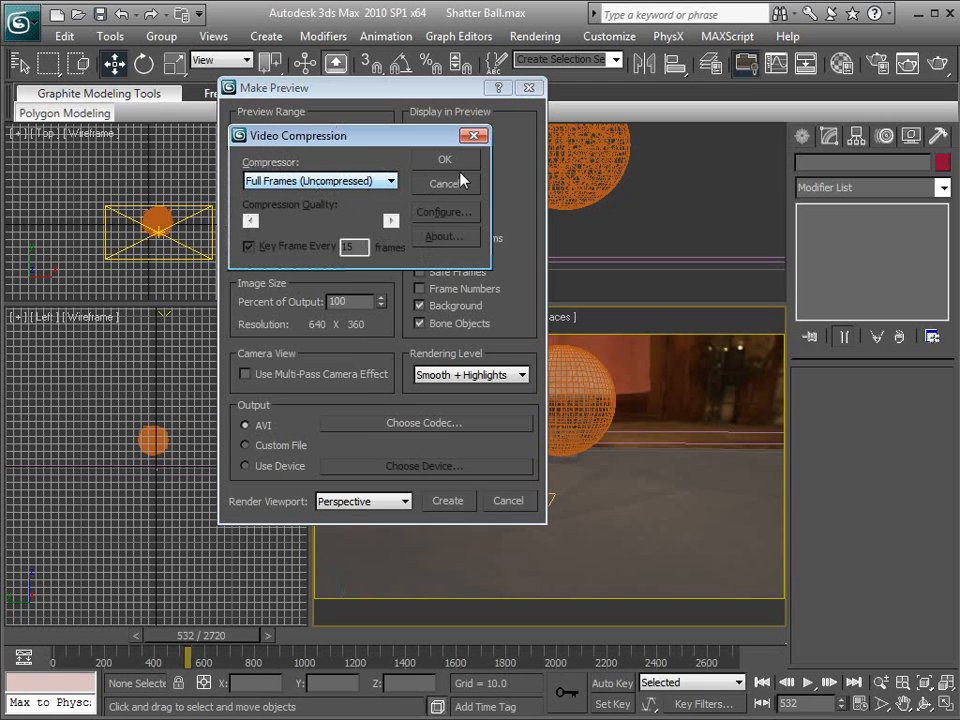
{"action": "left_click", "coordinate": [446, 181]}
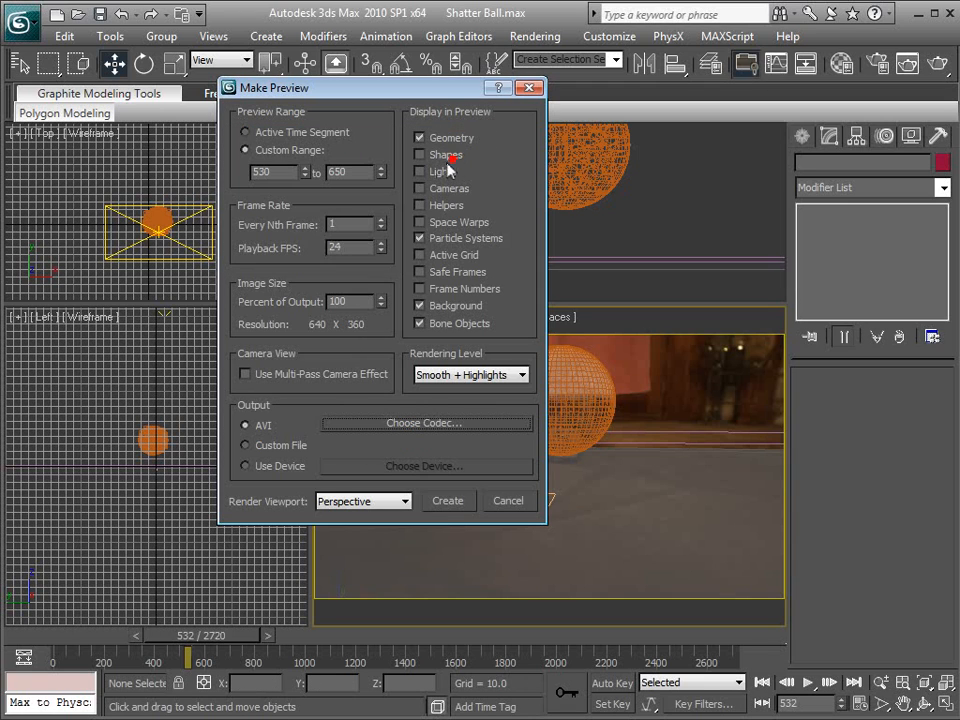
{"action": "left_click", "coordinate": [451, 502]}
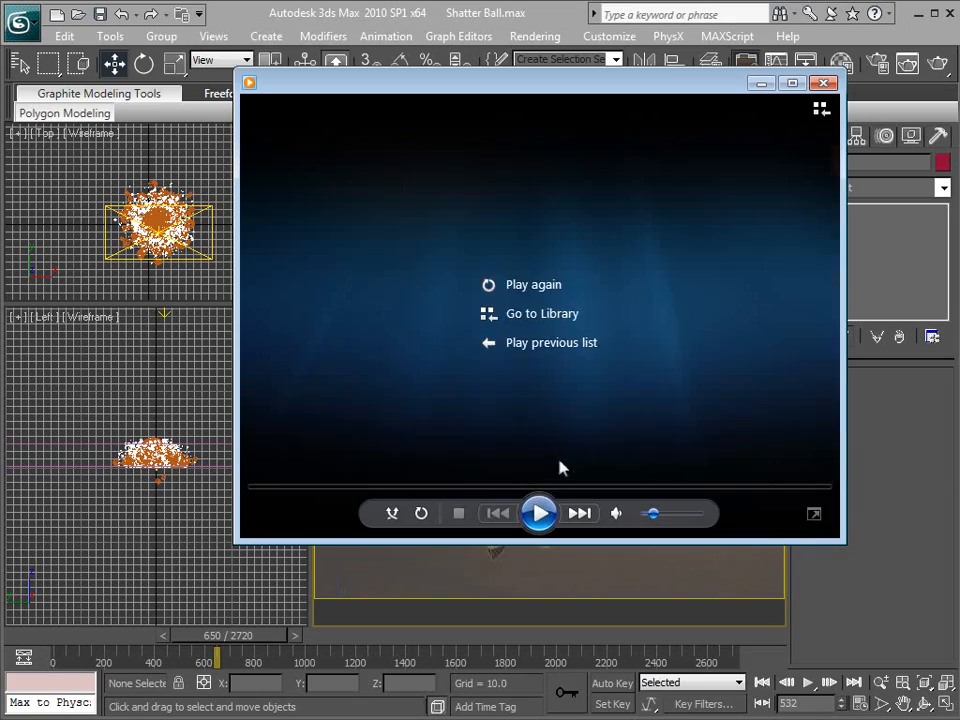
Review the shatter preview video, close the player, and scrub the timeline to frame 736 to check the debris spread.
{"action": "left_click", "coordinate": [541, 514]}
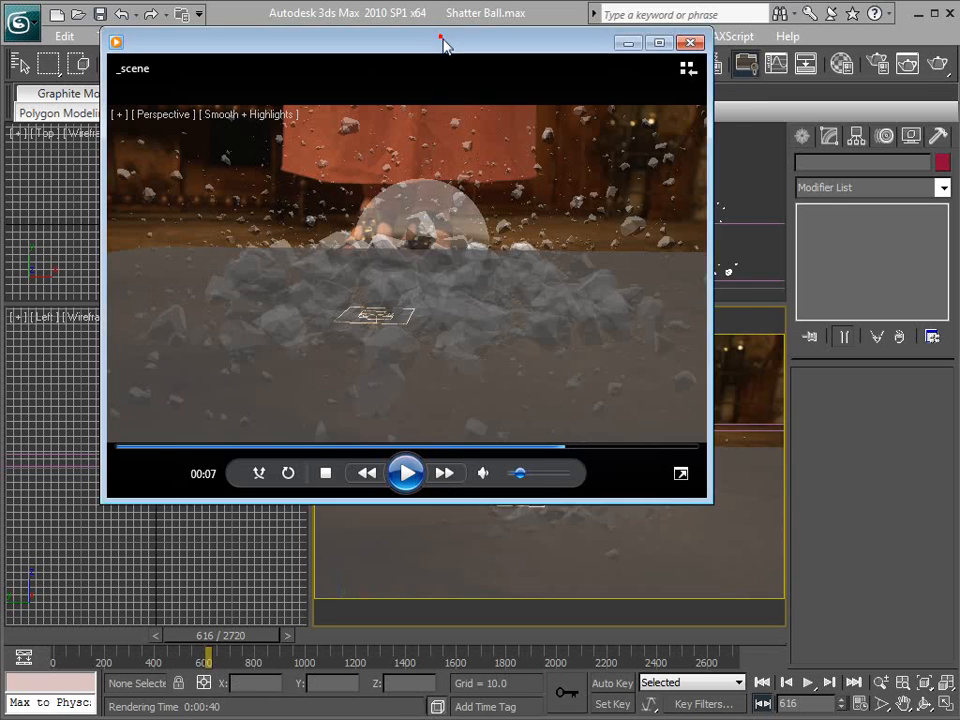
{"action": "left_click_drag", "start_coordinate": [446, 43], "coordinate": [463, 80]}
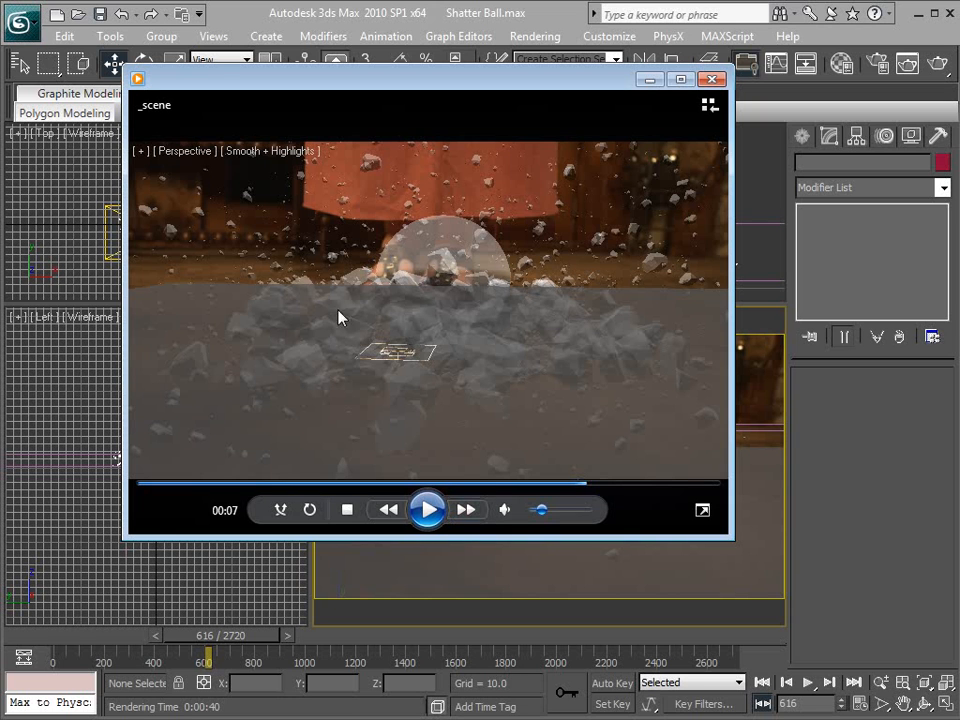
{"action": "left_click", "coordinate": [711, 79]}
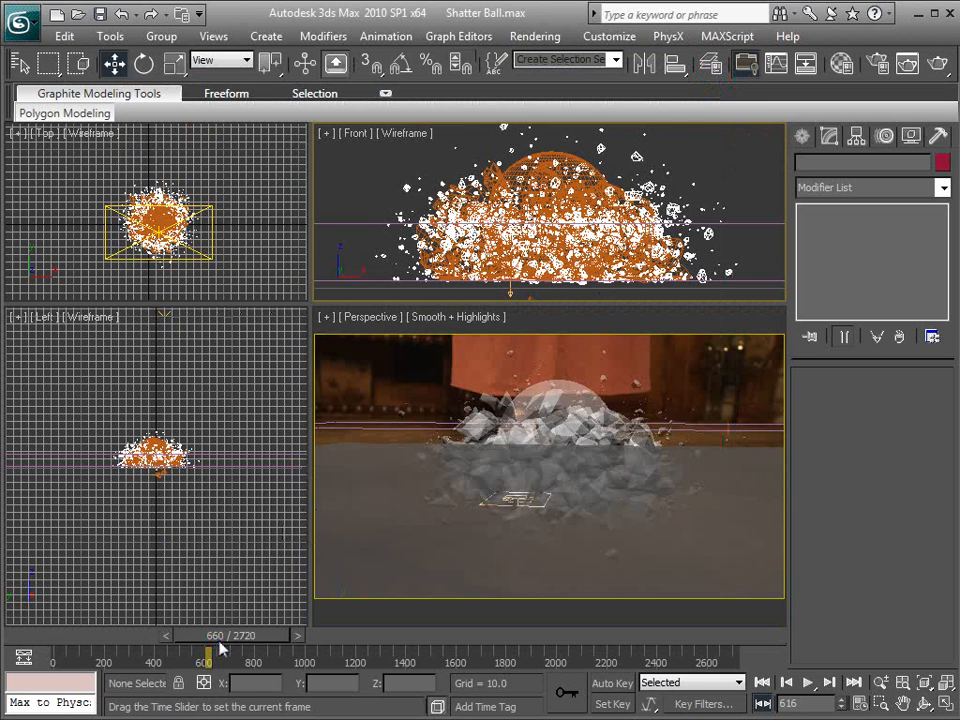
{"action": "left_click_drag", "start_coordinate": [214, 641], "coordinate": [222, 643]}
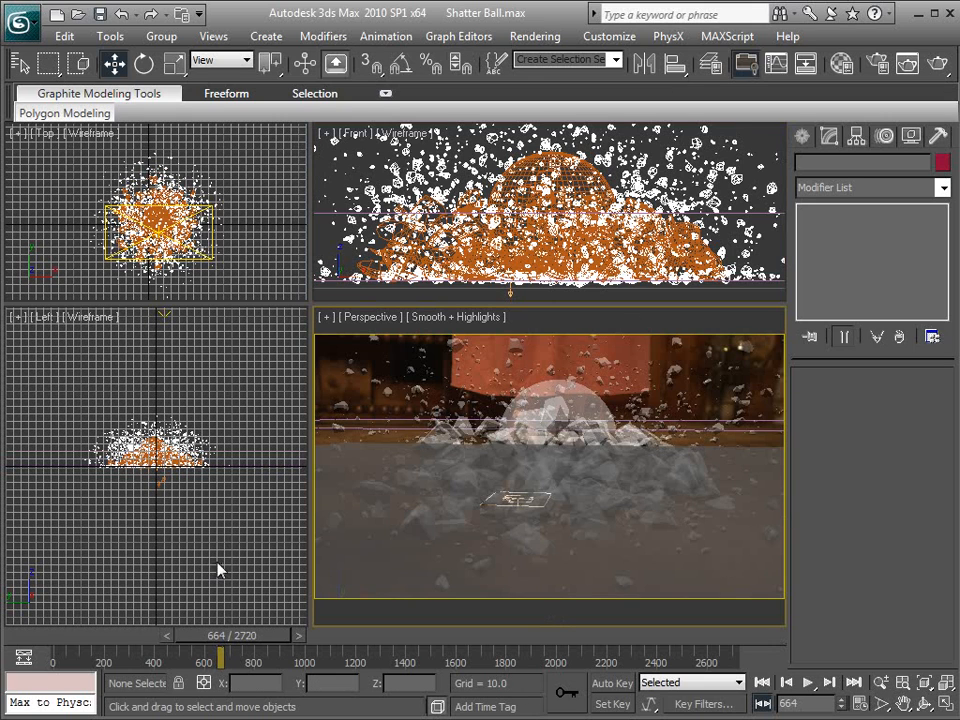
{"action": "left_click_drag", "start_coordinate": [250, 636], "coordinate": [276, 646]}
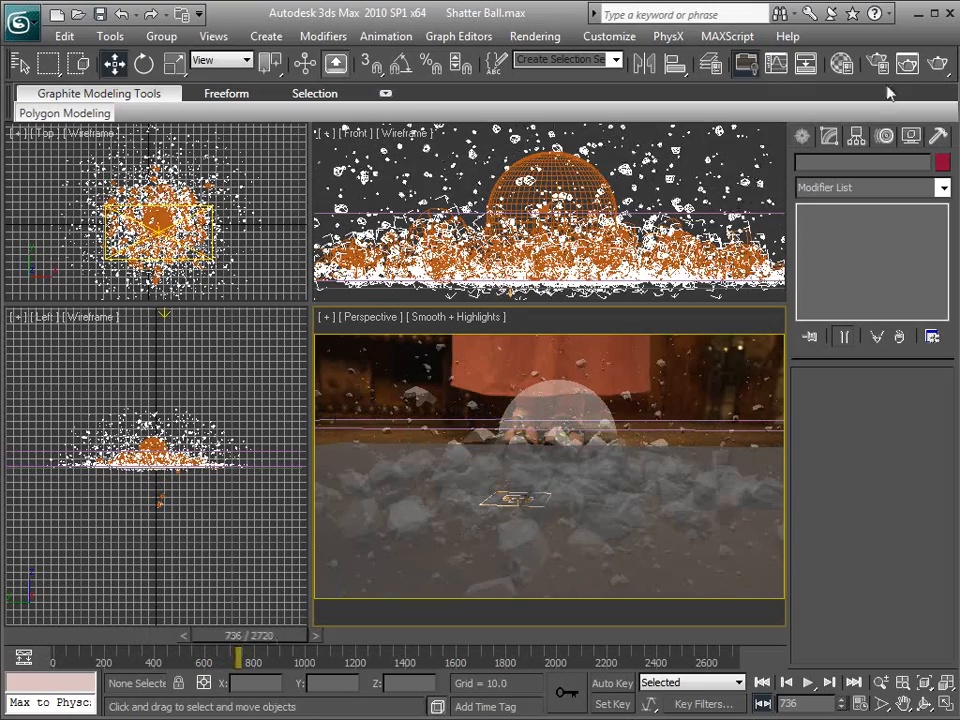
Set the render time output to the frame range 480 to 720.
{"action": "key", "text": "F10"}
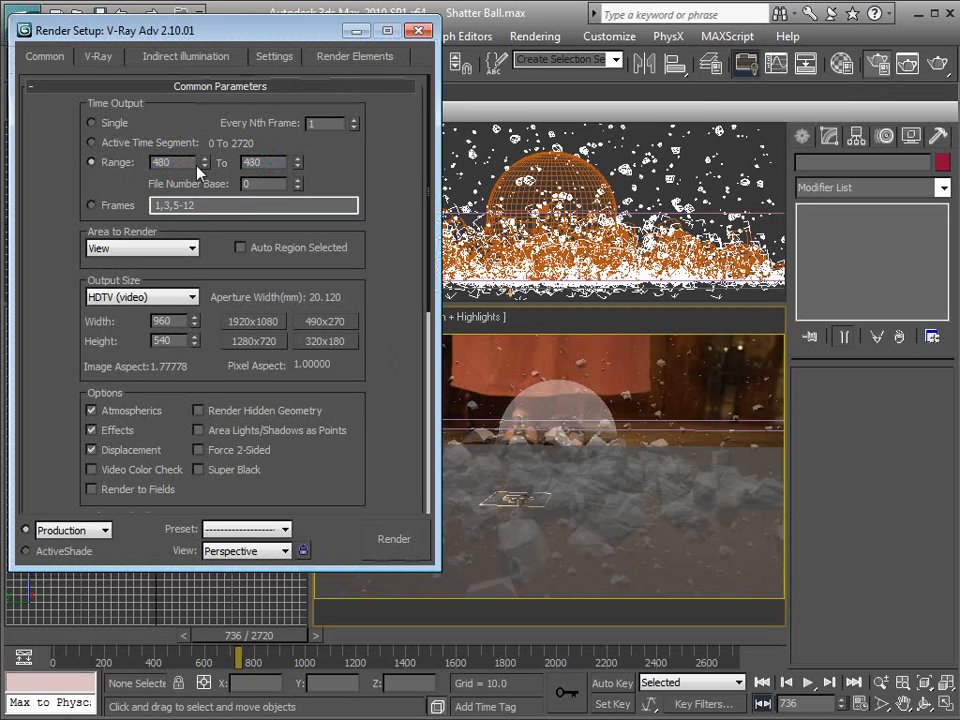
{"action": "left_click_drag", "start_coordinate": [278, 162], "coordinate": [236, 160]}
{"action": "type", "text": "720"}
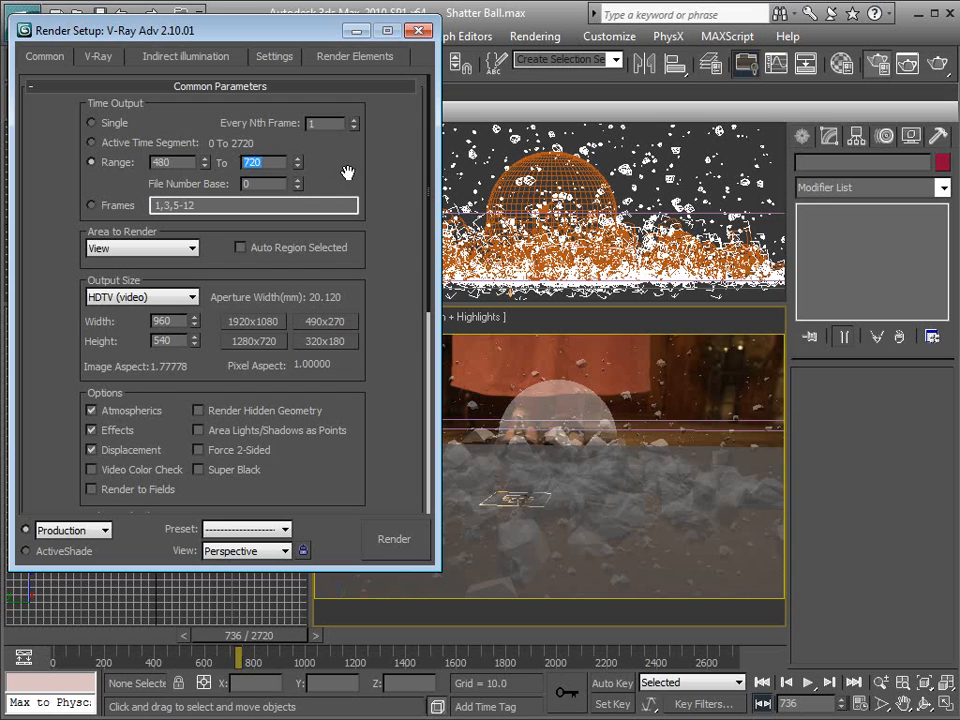
Specify the render output file as Shatter_v1.exr in the Shatter_render folder, using the OpenEXR image format.
{"action": "scroll", "coordinate": [377, 281], "scroll_direction": "down", "scroll_amount": 5}
{"action": "left_click", "coordinate": [327, 492]}
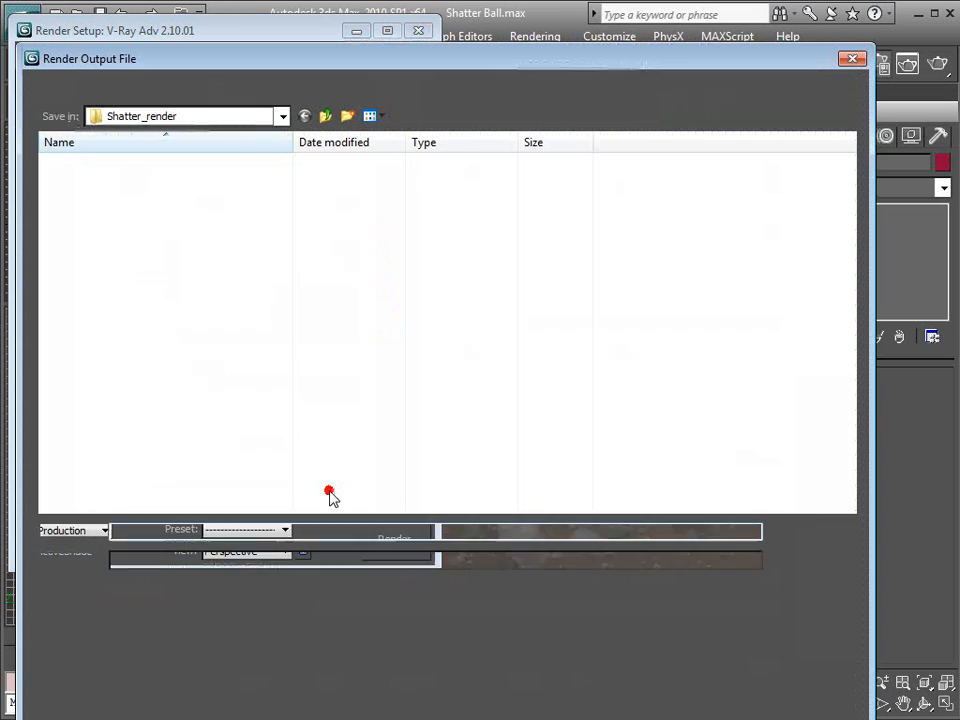
{"action": "left_click", "coordinate": [163, 533]}
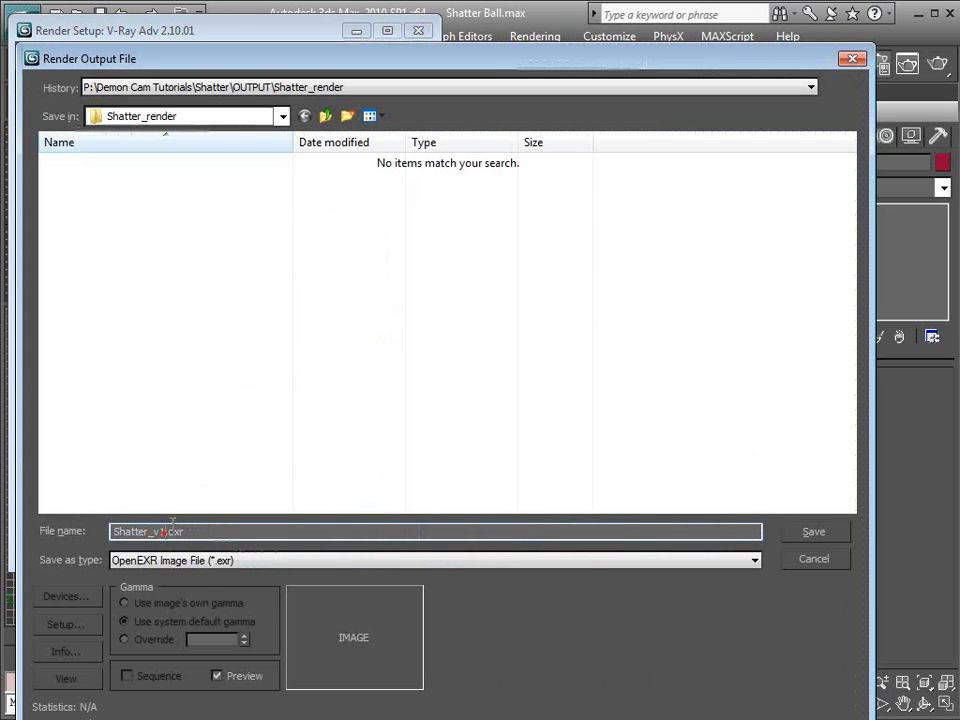
{"action": "left_click_drag", "start_coordinate": [203, 535], "coordinate": [100, 535]}
{"action": "left_click", "coordinate": [197, 533]}
{"action": "left_click", "coordinate": [182, 560]}
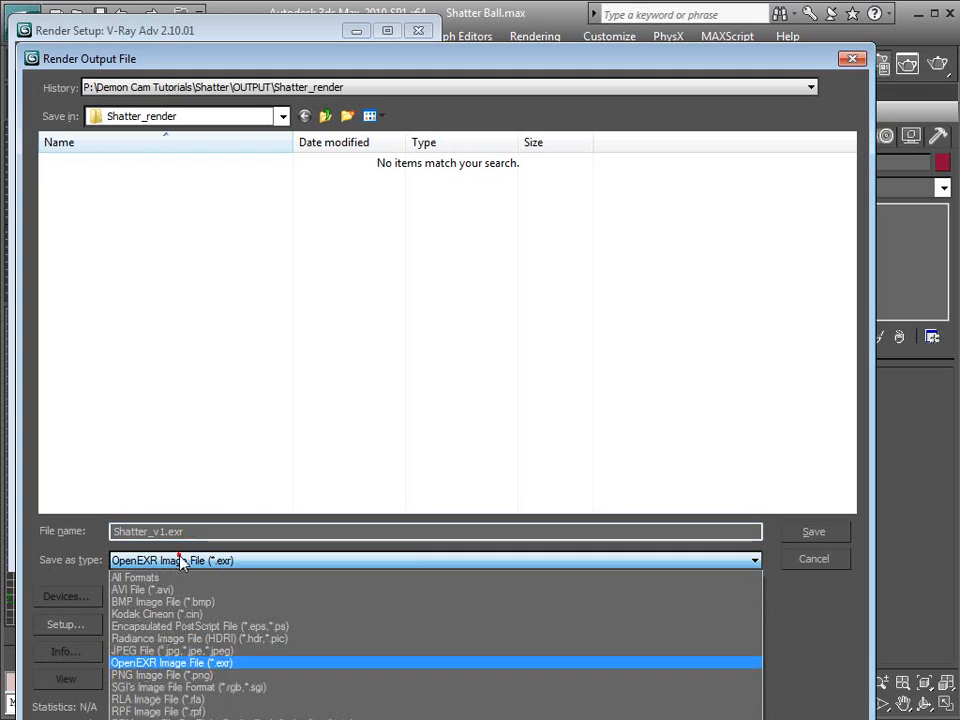
{"action": "left_click", "coordinate": [185, 665]}
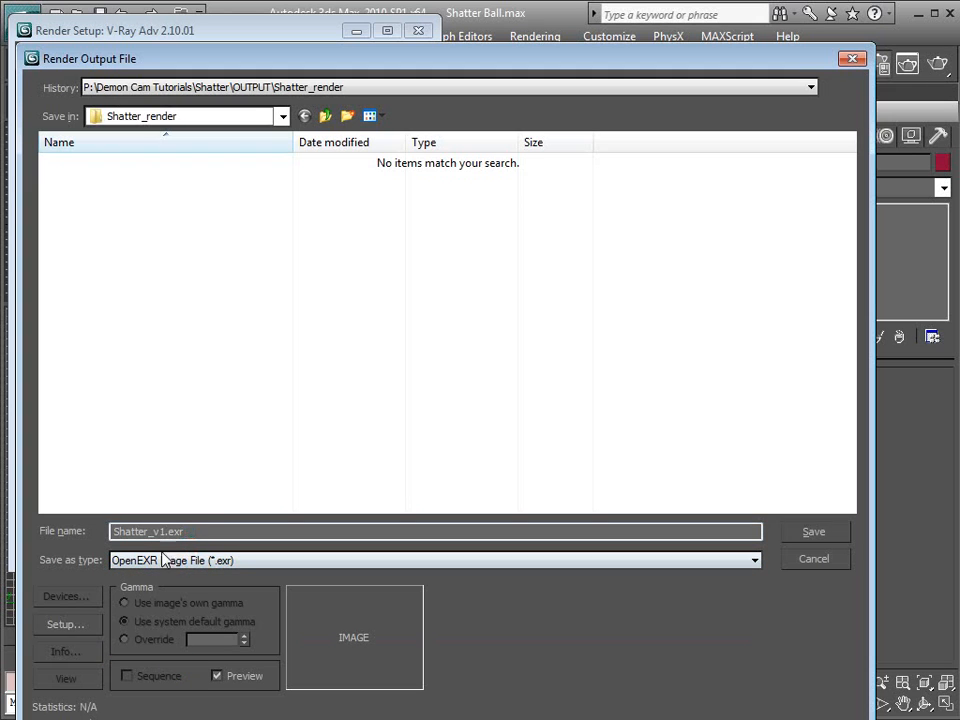
Accept the OpenEXR options of Float - 32 bits per channel and Zip (16 scanline blocks), and save the output file setting.
{"action": "left_click", "coordinate": [66, 625]}
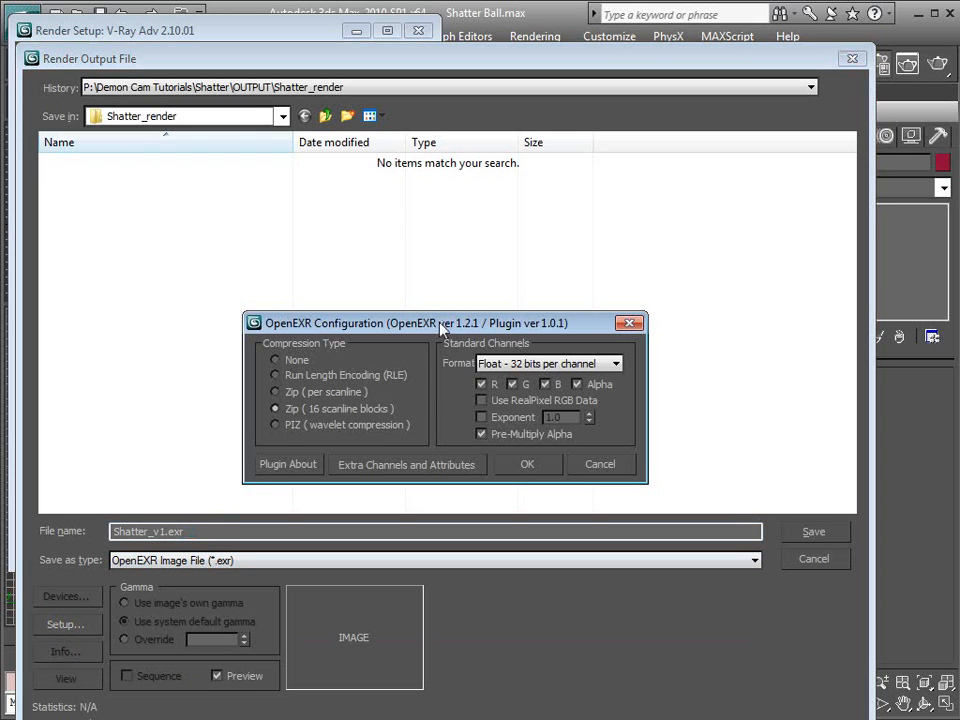
{"action": "left_click_drag", "start_coordinate": [443, 328], "coordinate": [441, 309]}
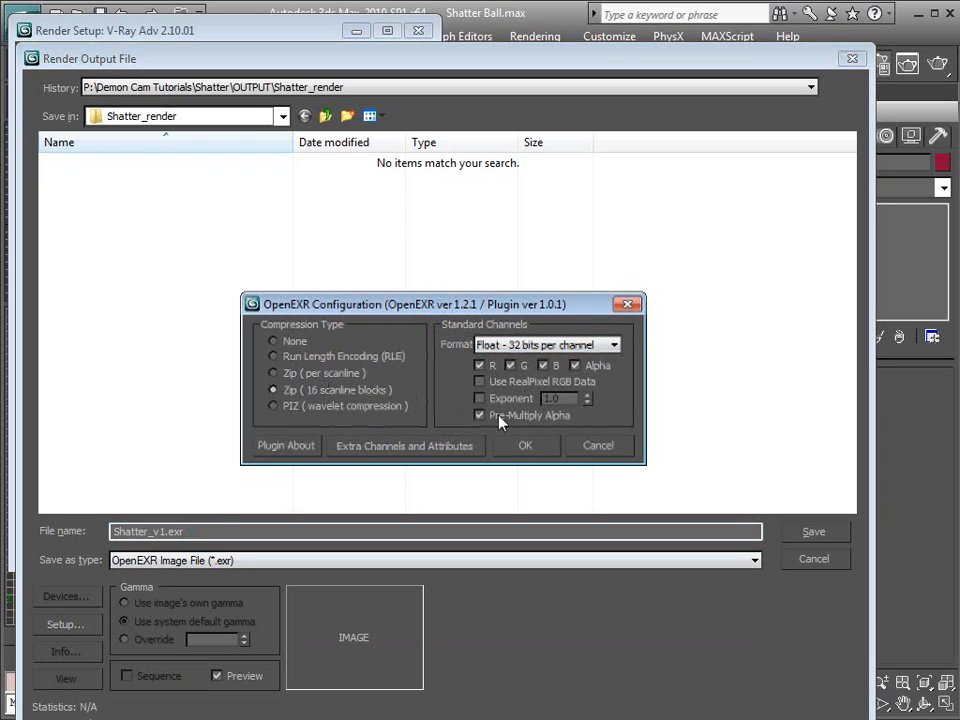
{"action": "left_click", "coordinate": [524, 445]}
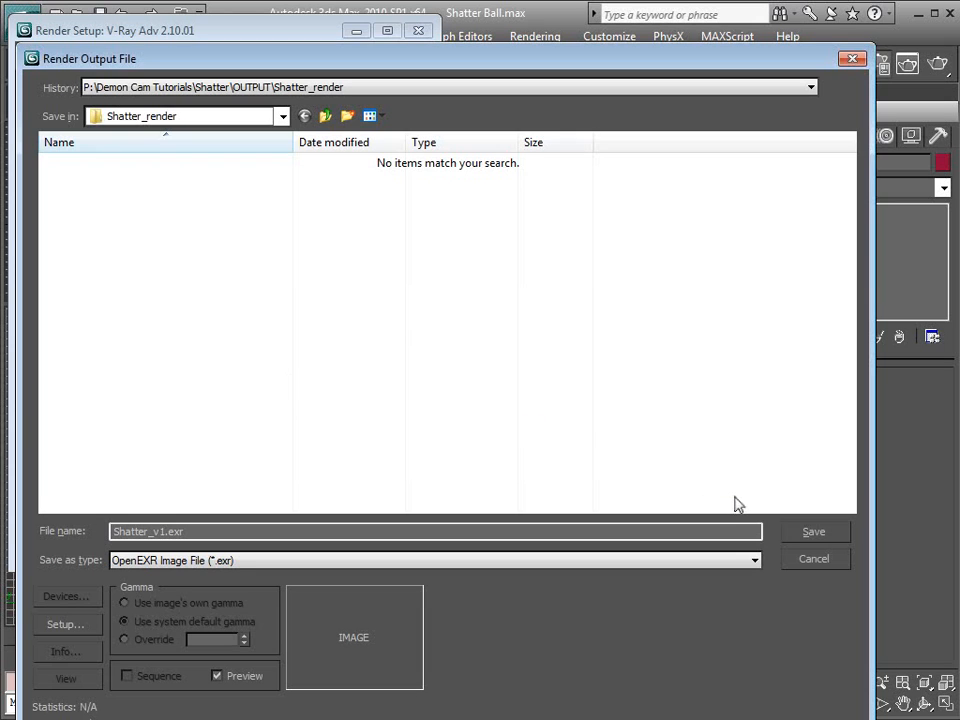
{"action": "left_click", "coordinate": [813, 535]}
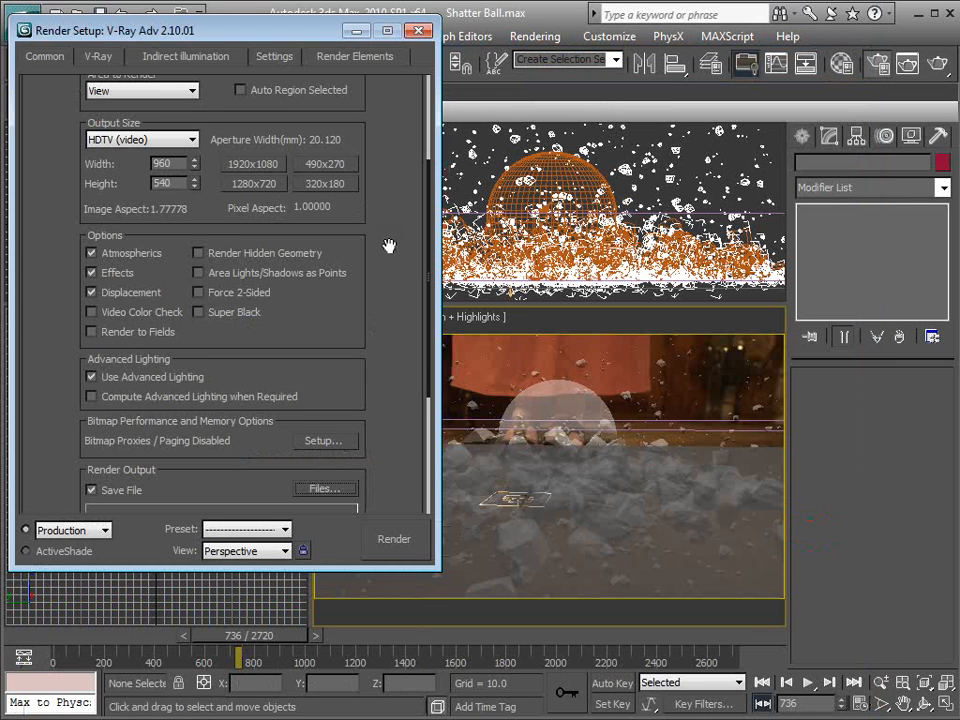
Add a VRayZDepth render element to the V-Ray render and check its zdepth min and max parameters.
{"action": "scroll", "coordinate": [390, 250], "scroll_direction": "up", "scroll_amount": 2}
{"action": "scroll", "coordinate": [390, 230], "scroll_direction": "down", "scroll_amount": 1}
{"action": "scroll", "coordinate": [390, 222], "scroll_direction": "down", "scroll_amount": 1}
{"action": "left_click", "coordinate": [320, 56]}
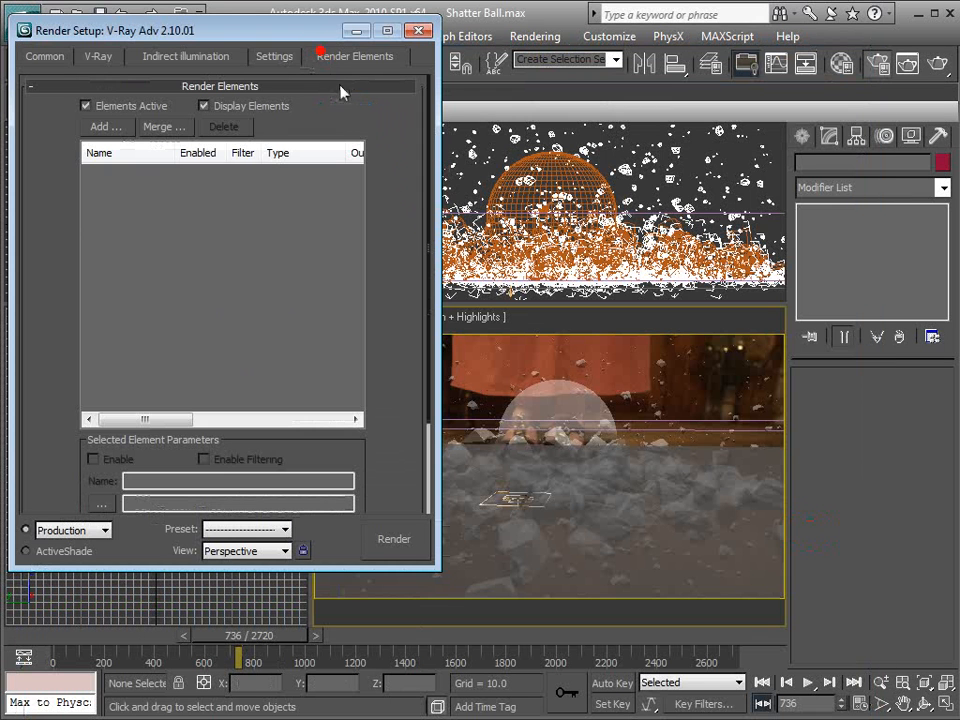
{"action": "left_click", "coordinate": [106, 126]}
{"action": "left_click_drag", "start_coordinate": [342, 172], "coordinate": [336, 345]}
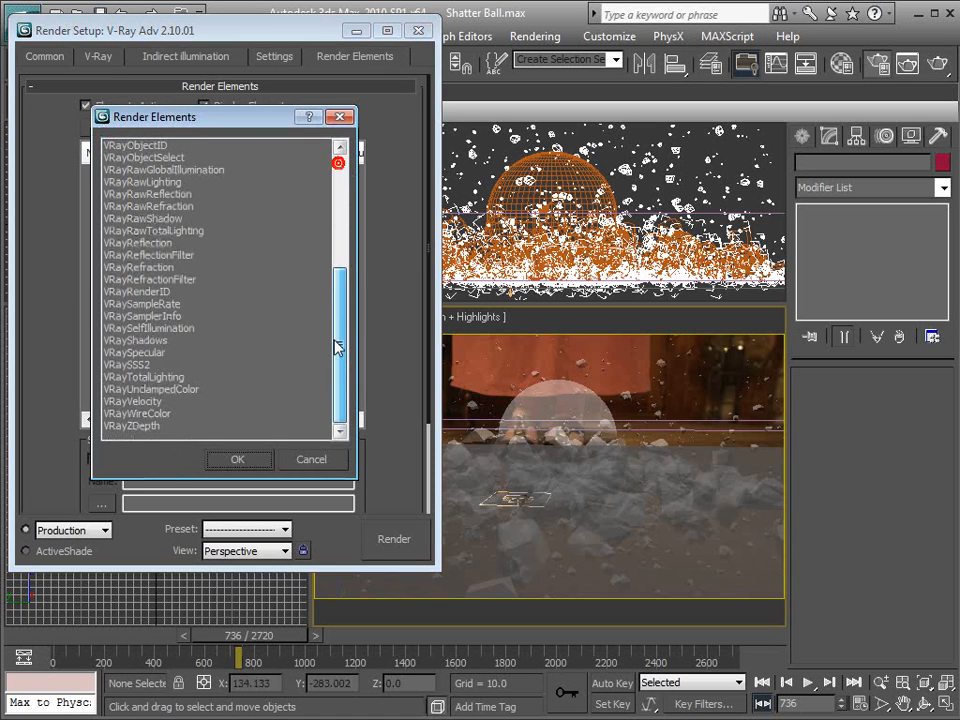
{"action": "left_click", "coordinate": [139, 425]}
{"action": "left_click", "coordinate": [237, 463]}
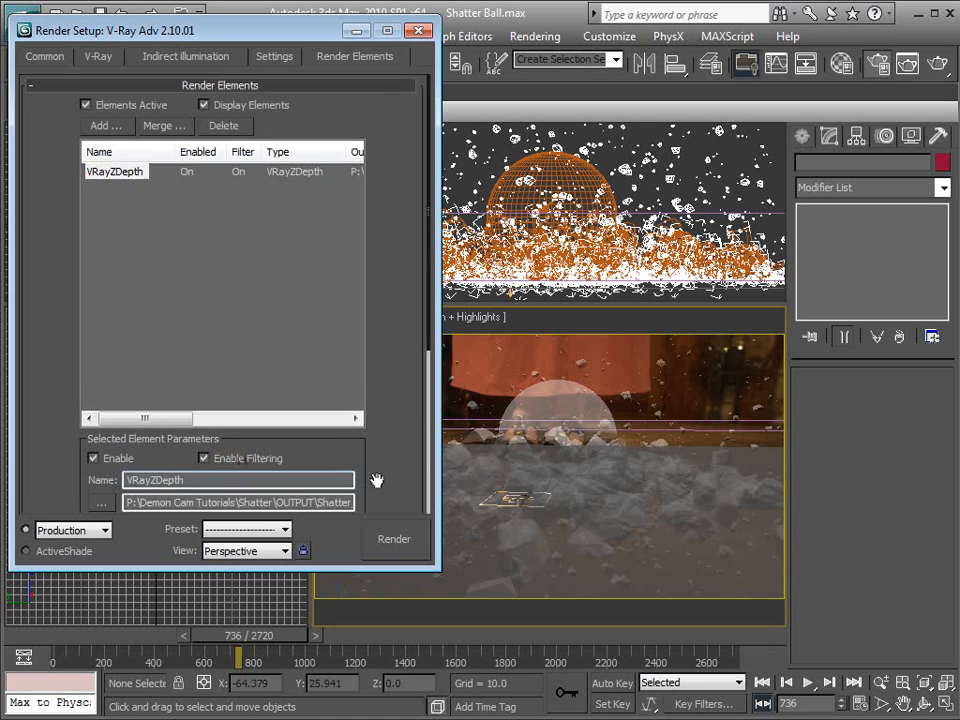
{"action": "left_click_drag", "start_coordinate": [377, 481], "coordinate": [376, 299]}
{"action": "left_click_drag", "start_coordinate": [410, 397], "coordinate": [393, 321]}
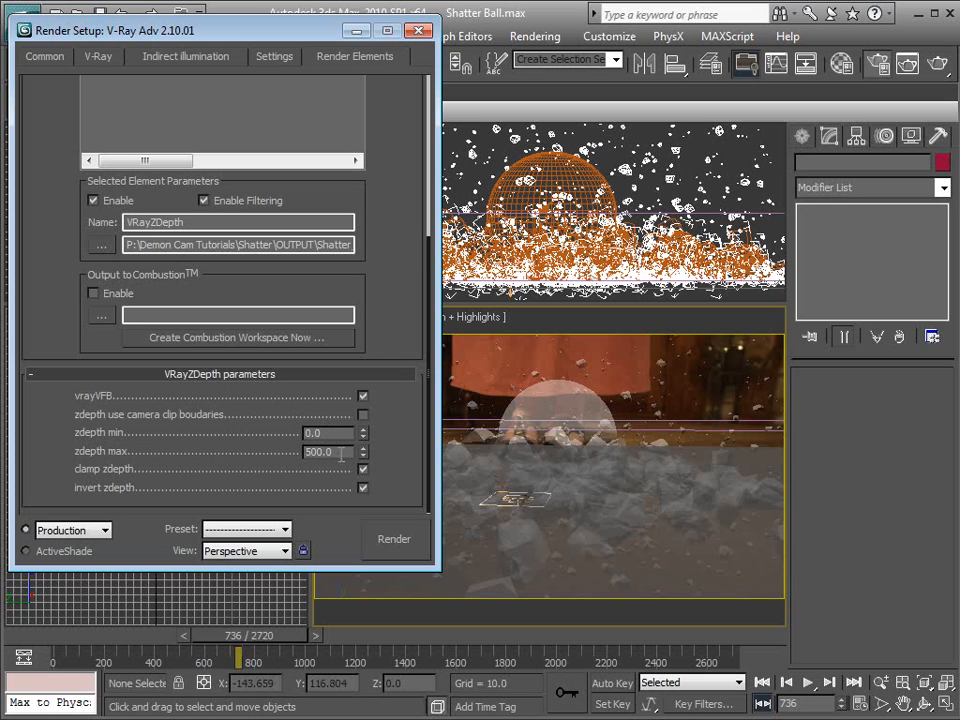
{"action": "double_click", "coordinate": [341, 454]}
{"action": "left_click", "coordinate": [388, 456]}
{"action": "scroll", "coordinate": [386, 176], "scroll_direction": "up", "scroll_amount": 5}
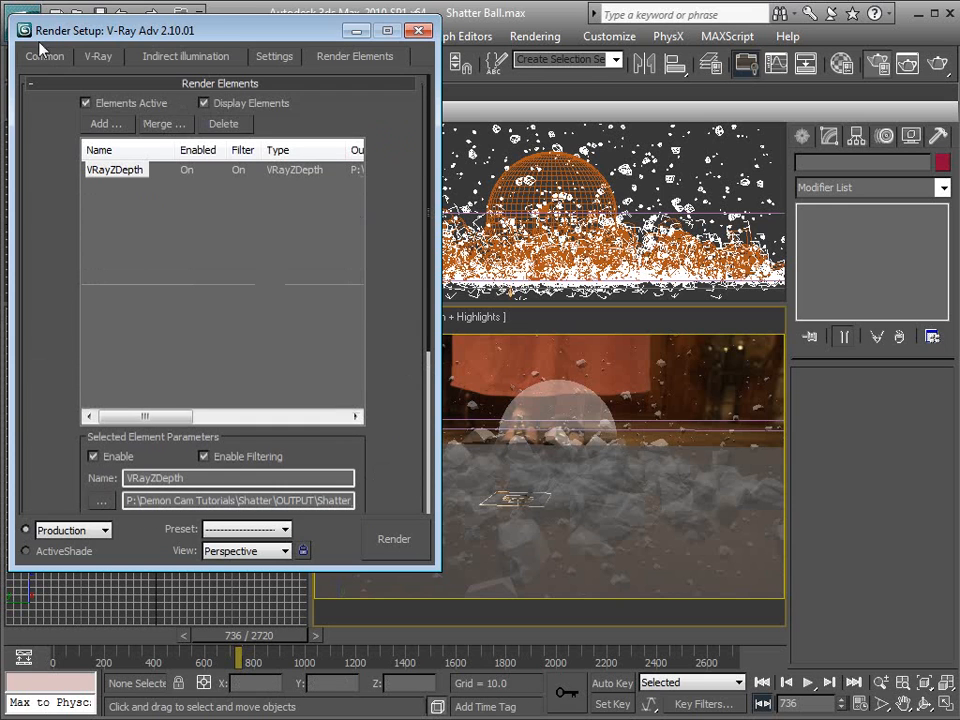
Set the render output size to 1920x1080 and start the render.
{"action": "left_click", "coordinate": [82, 62]}
{"action": "left_click", "coordinate": [44, 56]}
{"action": "scroll", "coordinate": [255, 330], "scroll_direction": "up", "scroll_amount": 6}
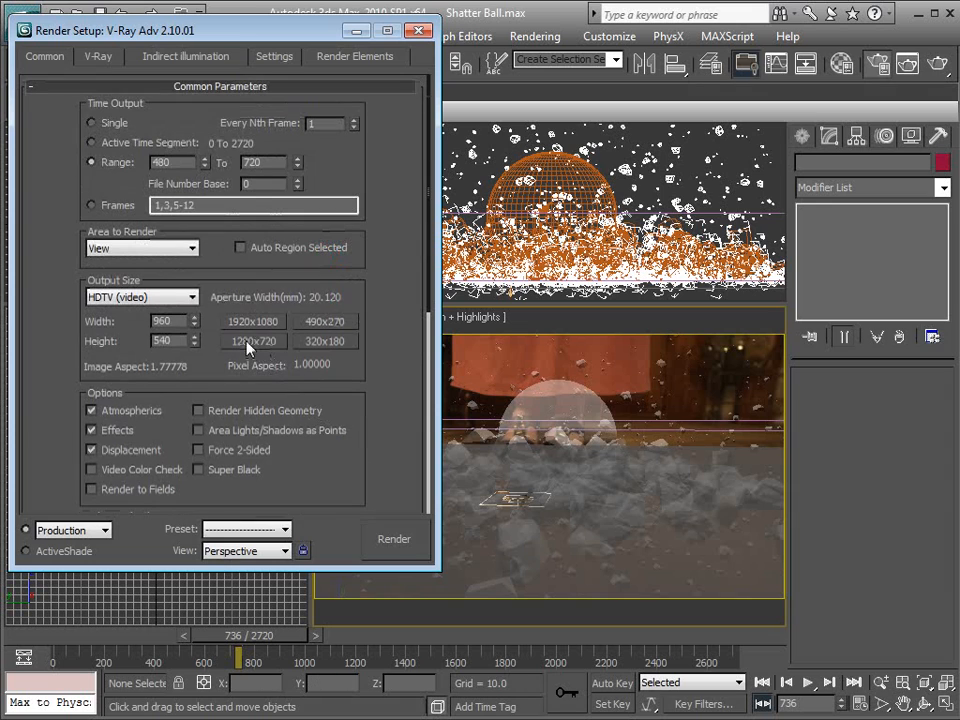
{"action": "left_click", "coordinate": [258, 324]}
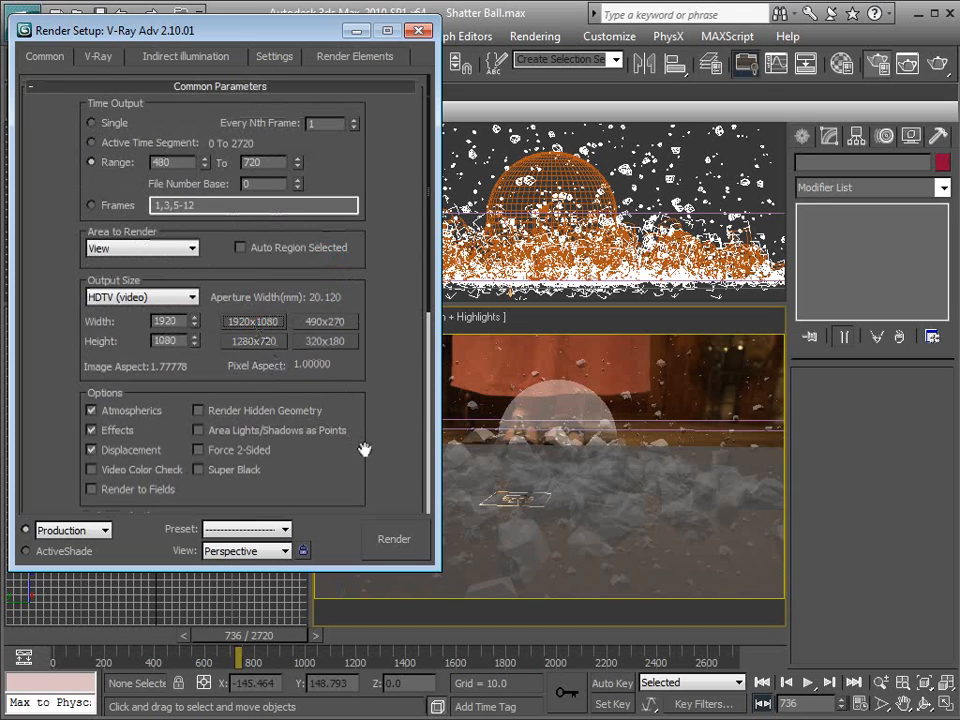
{"action": "left_click", "coordinate": [399, 540]}
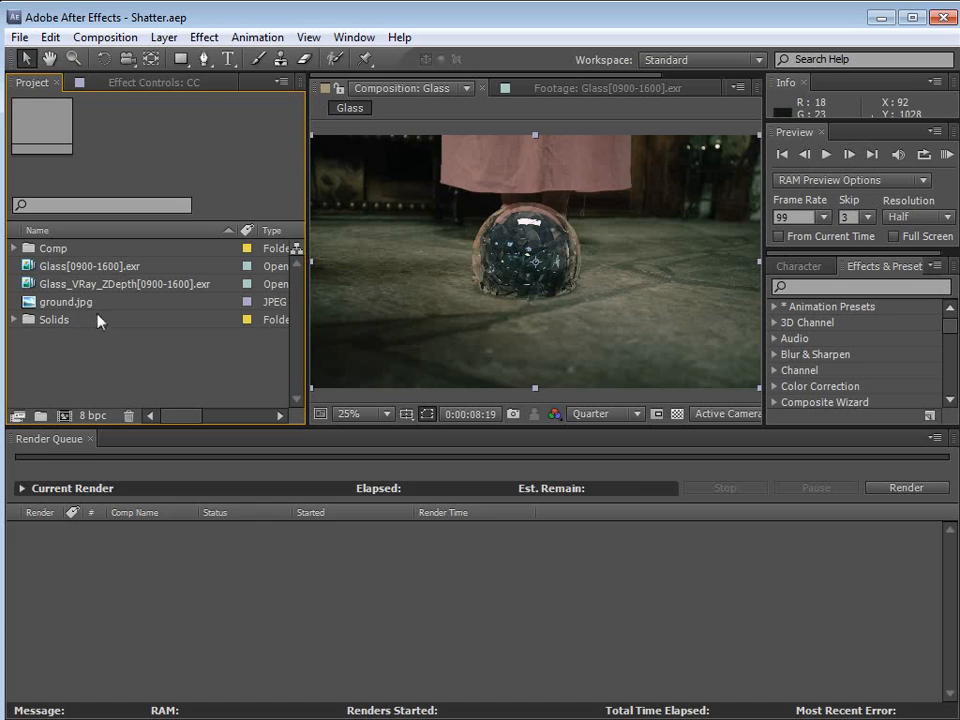
{"action": "left_click", "coordinate": [105, 266]}
{"action": "left_click", "coordinate": [126, 370]}
{"action": "double_click", "coordinate": [78, 364]}
{"action": "left_click", "coordinate": [205, 162]}
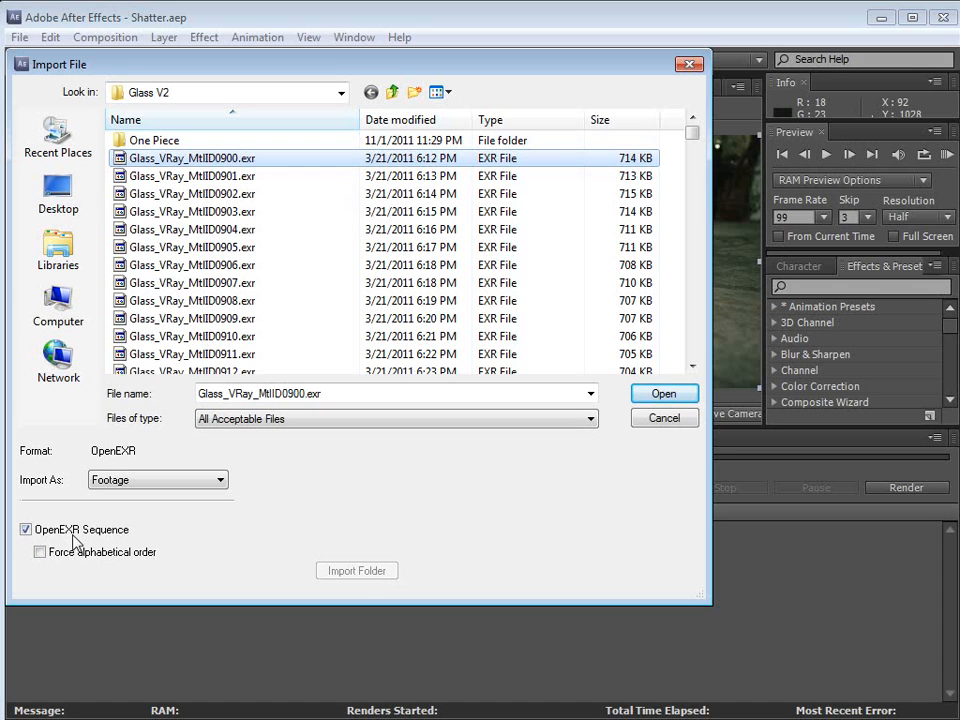
{"action": "left_click", "coordinate": [656, 421]}
In the After Effects Shatter project, interpret the Glass[0900-1600].exr footage with Preserve RGB enabled and Straight - Unmatted alpha.
{"action": "left_click", "coordinate": [78, 284]}
{"action": "left_click", "coordinate": [82, 267]}
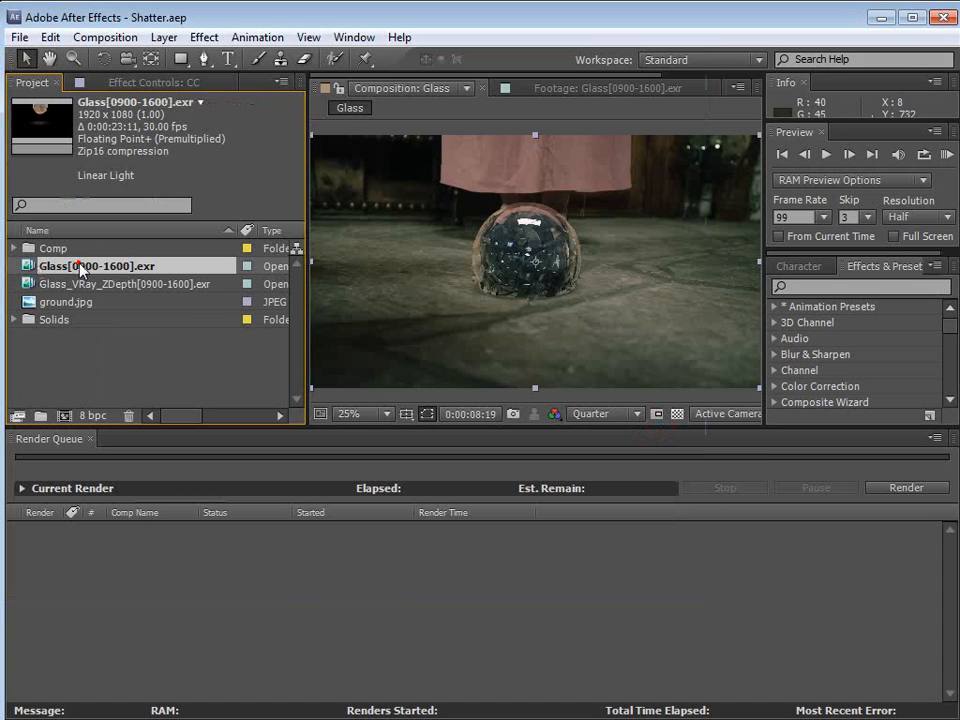
{"action": "right_click", "coordinate": [78, 268]}
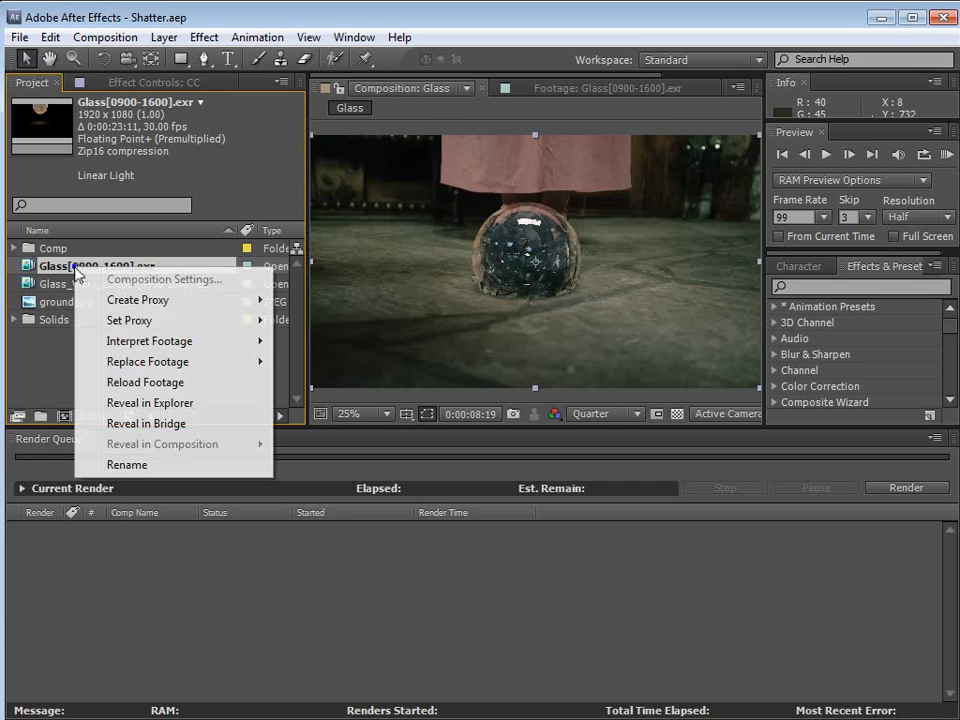
{"action": "mouse_move", "coordinate": [152, 342]}
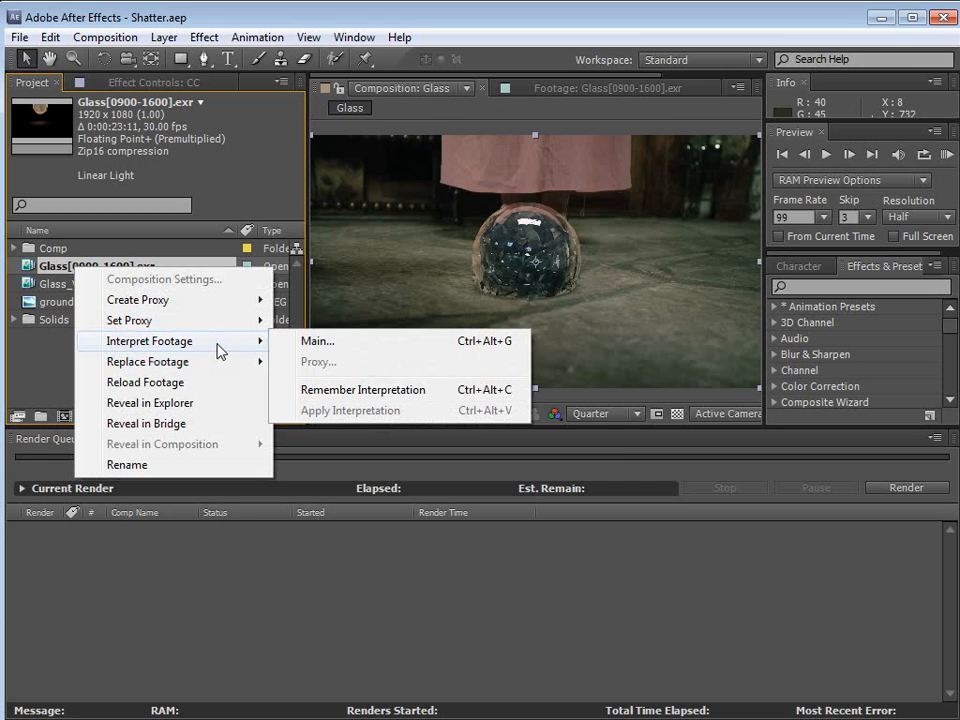
{"action": "left_click", "coordinate": [322, 345]}
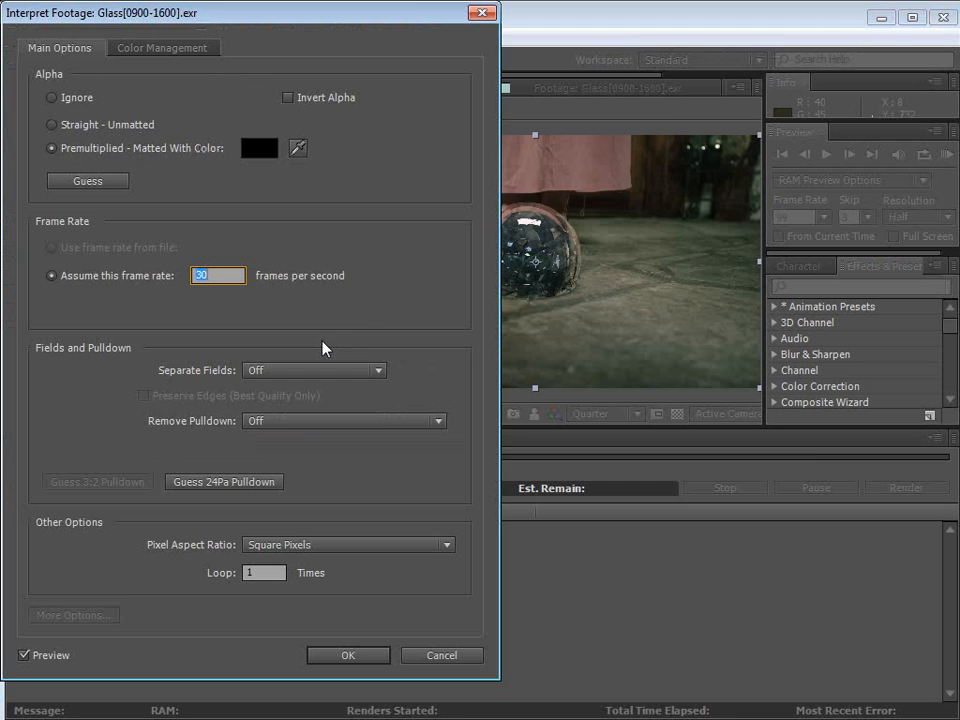
{"action": "left_click", "coordinate": [158, 52]}
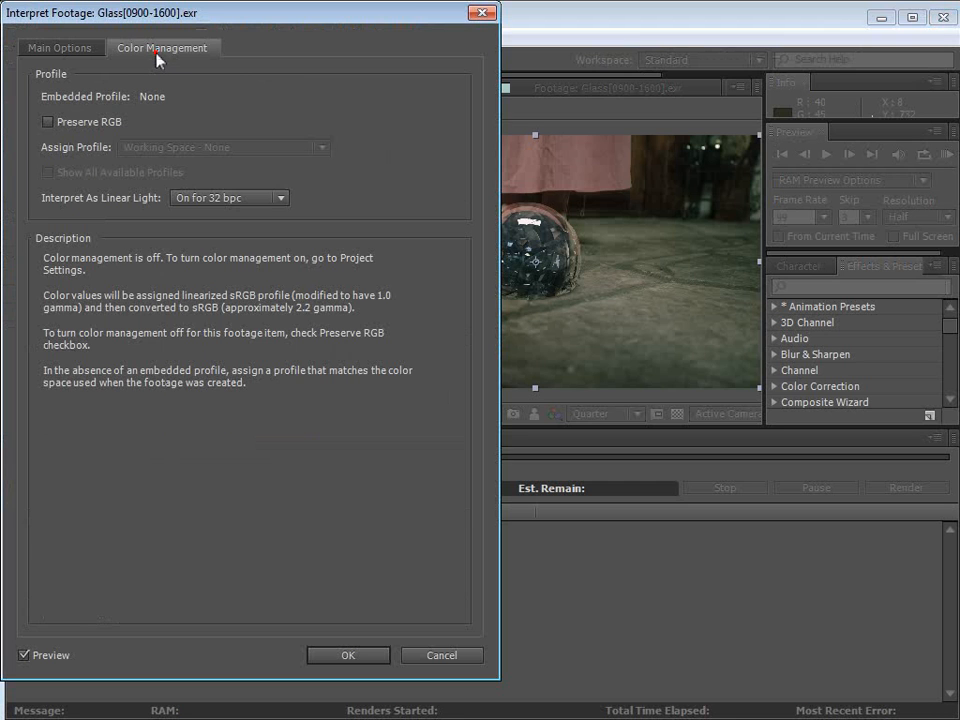
{"action": "left_click", "coordinate": [48, 122]}
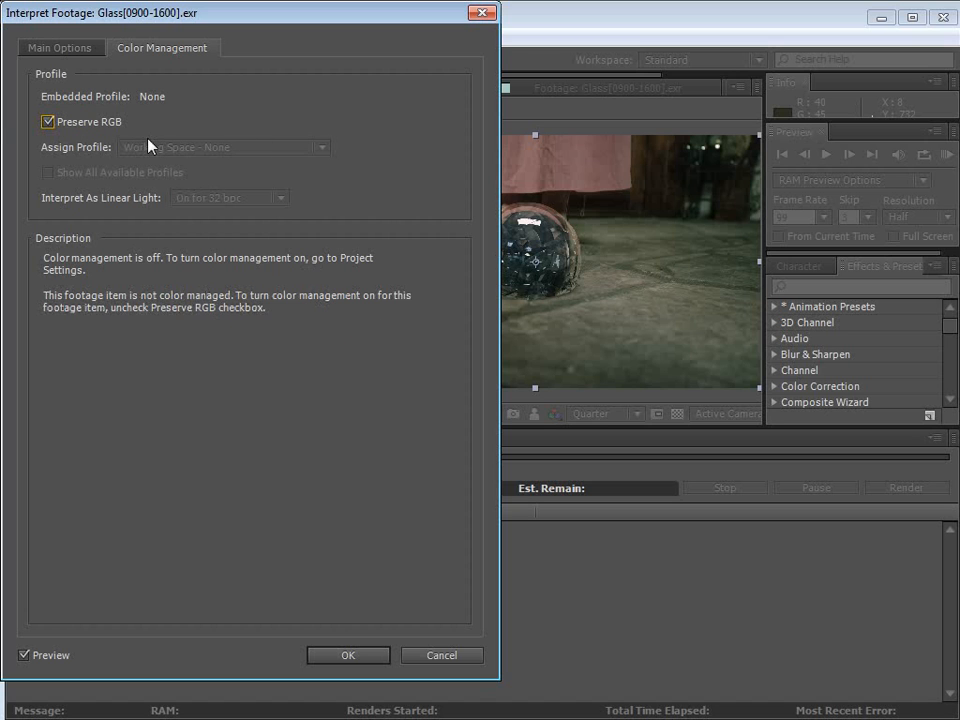
{"action": "left_click_drag", "start_coordinate": [84, 14], "coordinate": [259, 21]}
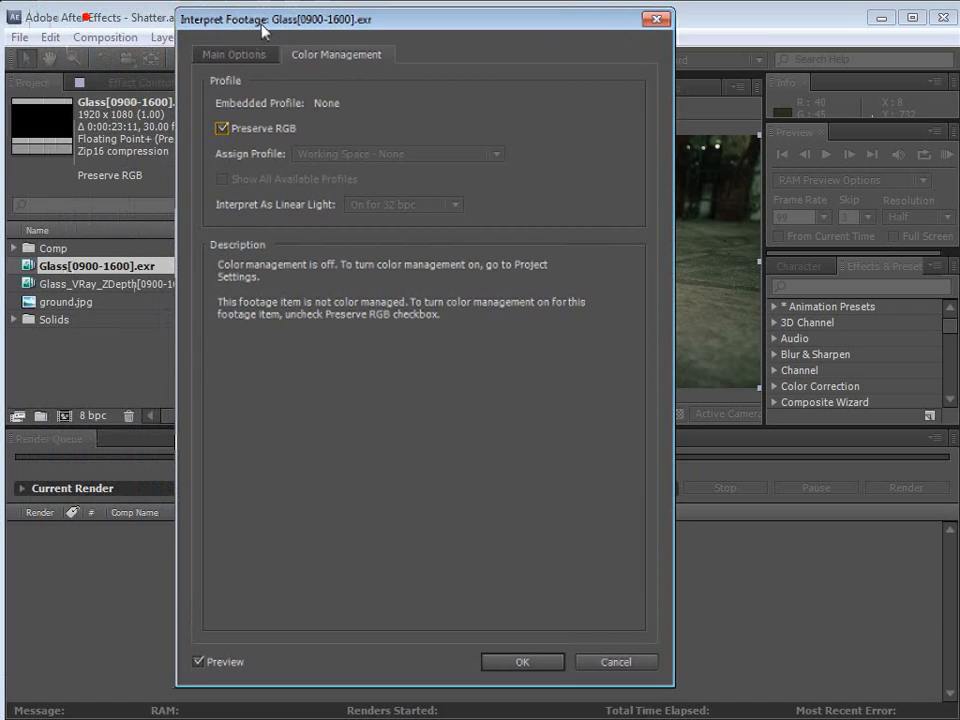
{"action": "left_click", "coordinate": [240, 54]}
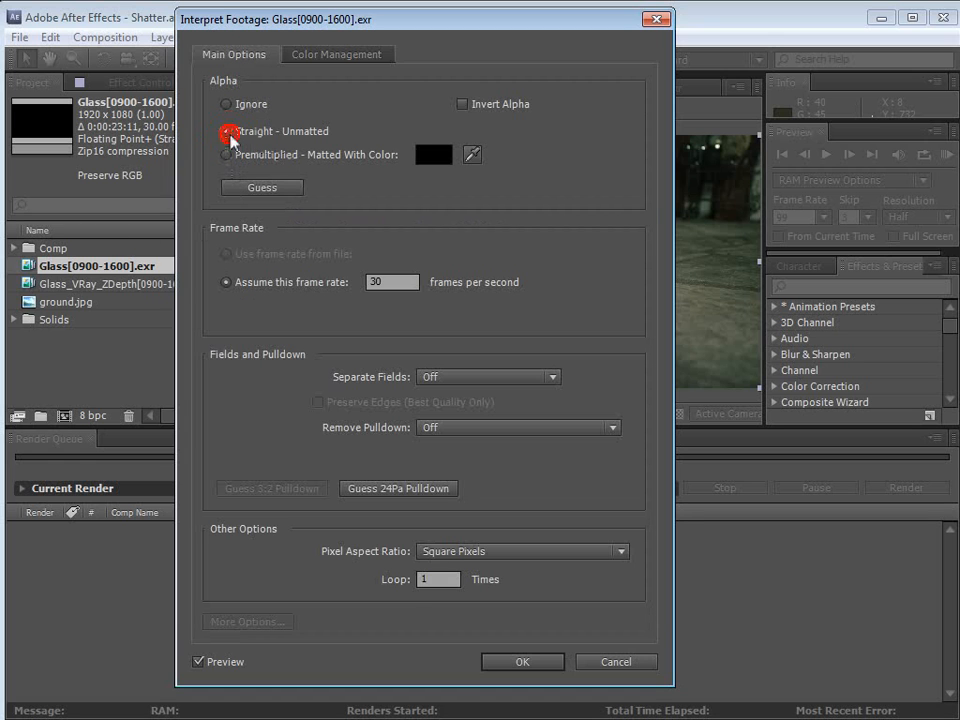
{"action": "left_click", "coordinate": [522, 661]}
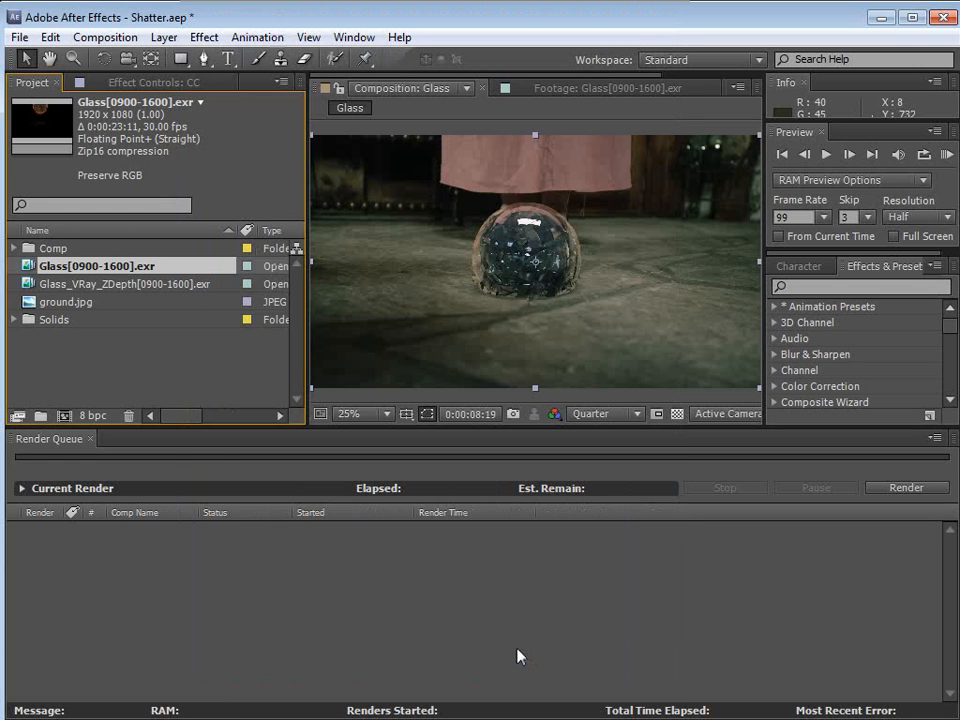
Interpret the Glass_VRay_ZDepth[0900-1600].exr footage with Preserve RGB enabled, alpha ignored and a frame rate of 23.976 fps.
{"action": "left_click", "coordinate": [74, 285]}
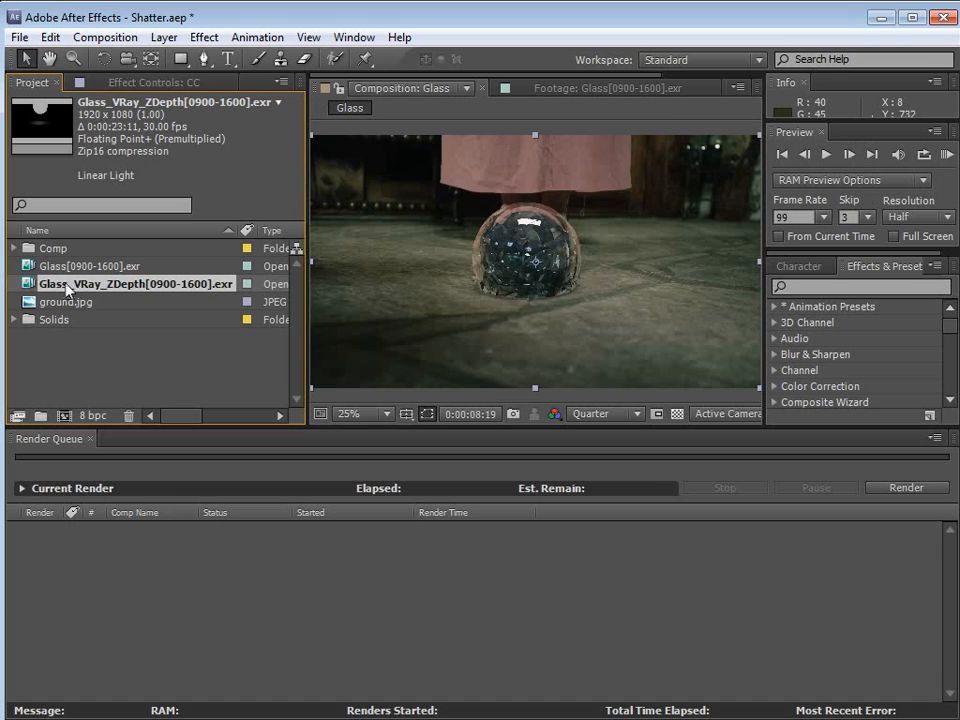
{"action": "left_click", "coordinate": [62, 266]}
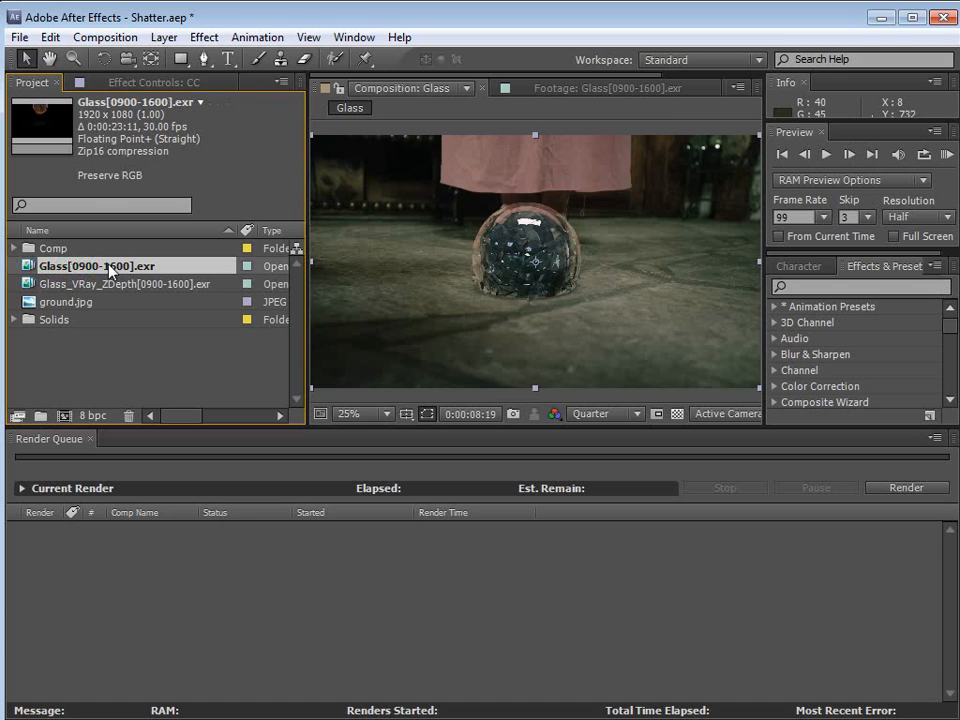
{"action": "right_click", "coordinate": [74, 285]}
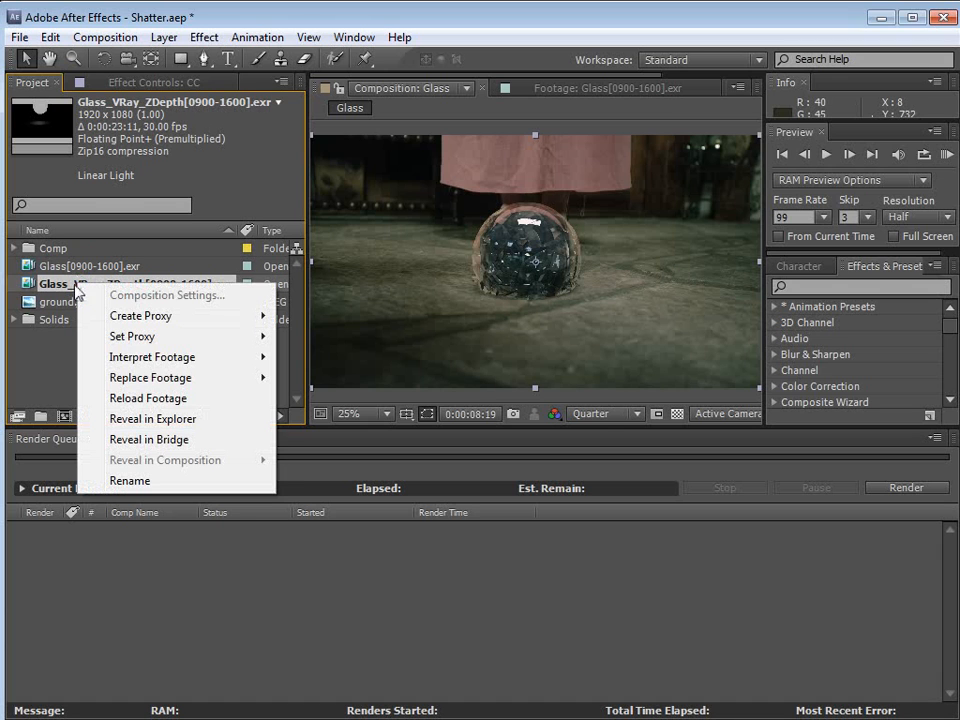
{"action": "mouse_move", "coordinate": [167, 357]}
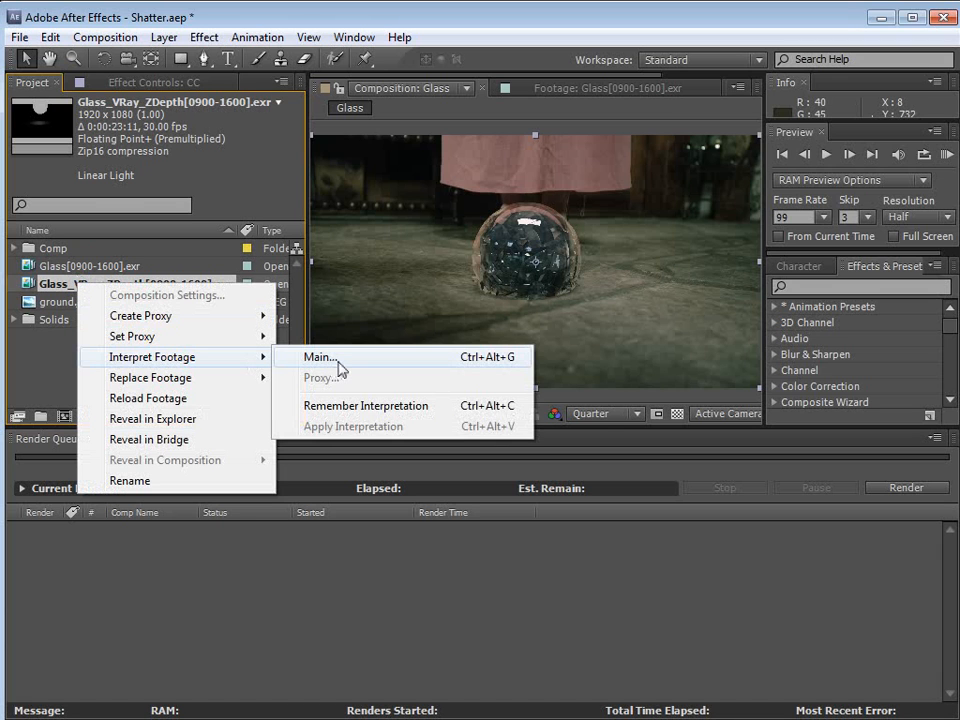
{"action": "left_click", "coordinate": [338, 360]}
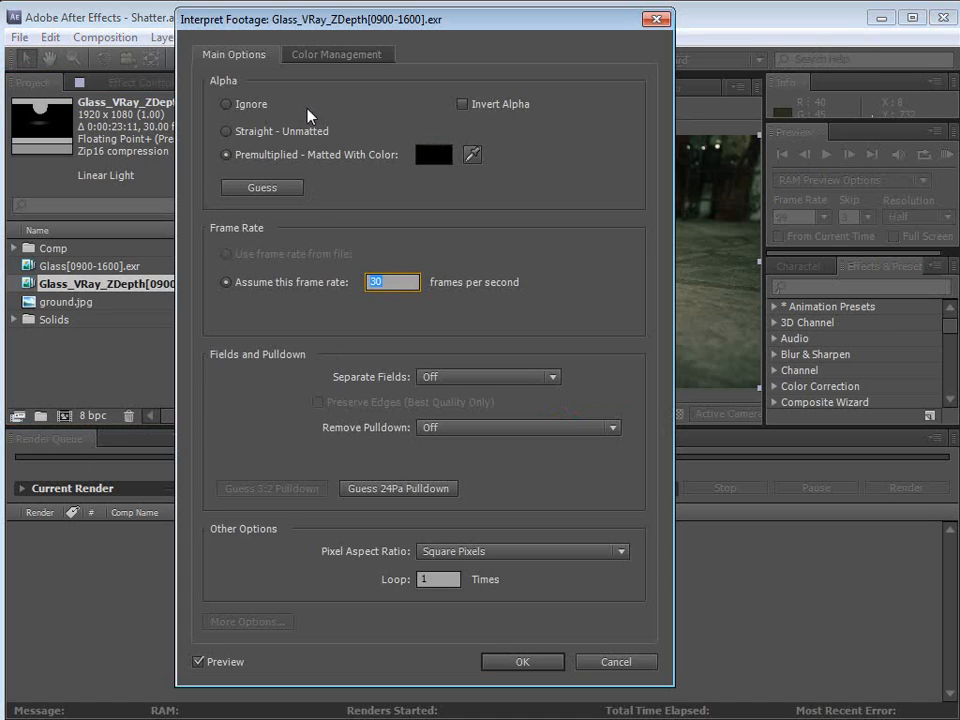
{"action": "left_click", "coordinate": [334, 54]}
{"action": "left_click", "coordinate": [262, 129]}
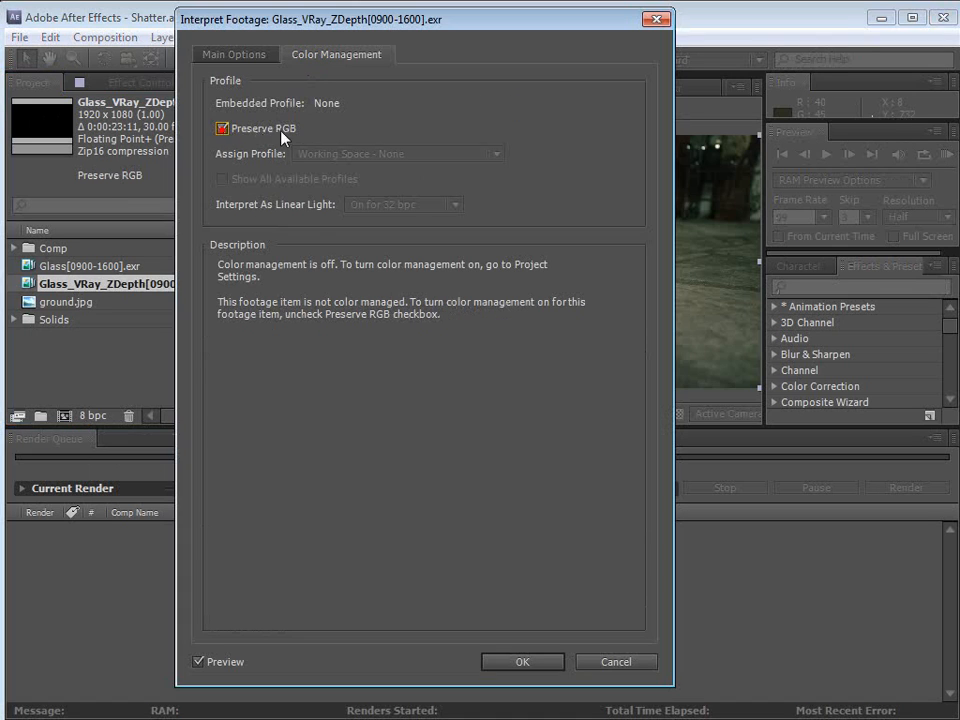
{"action": "left_click", "coordinate": [235, 55]}
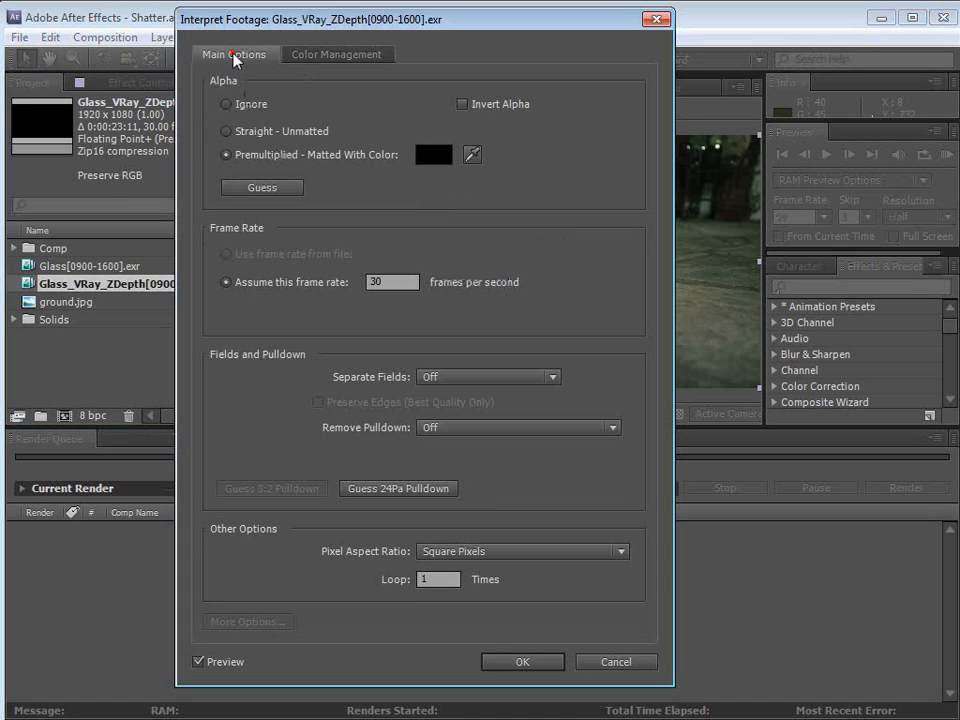
{"action": "left_click", "coordinate": [228, 105]}
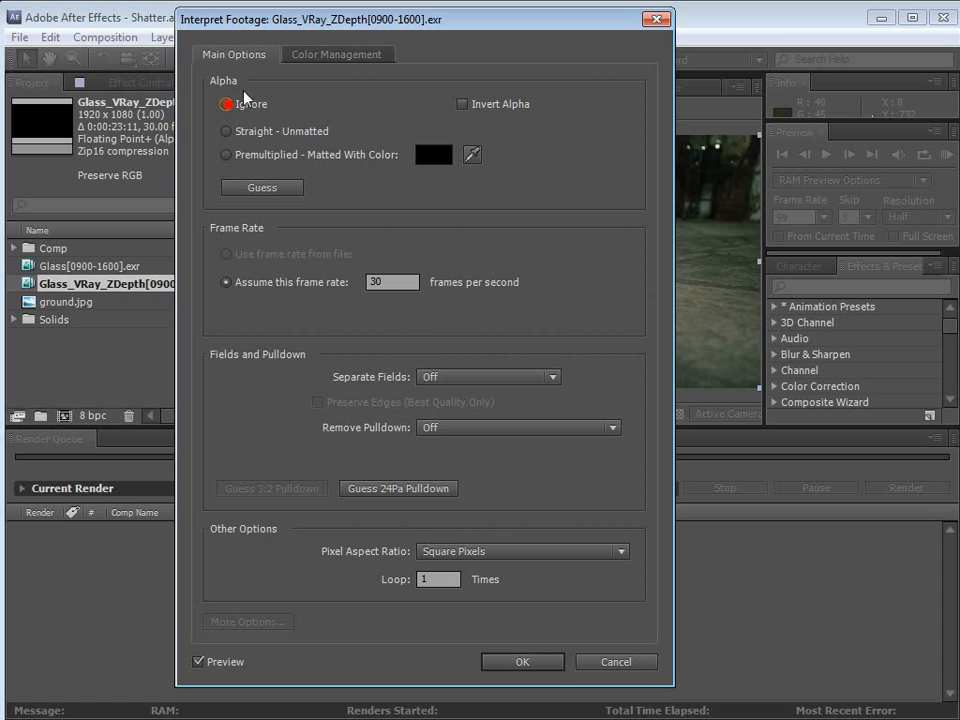
{"action": "left_click", "coordinate": [392, 282]}
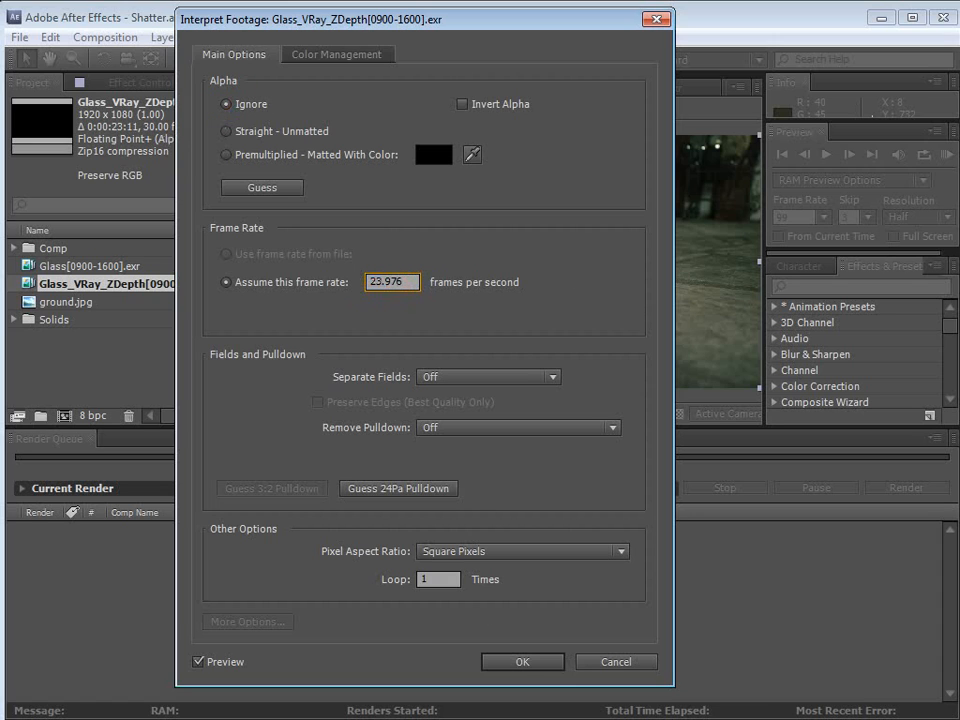
{"action": "left_click", "coordinate": [512, 660]}
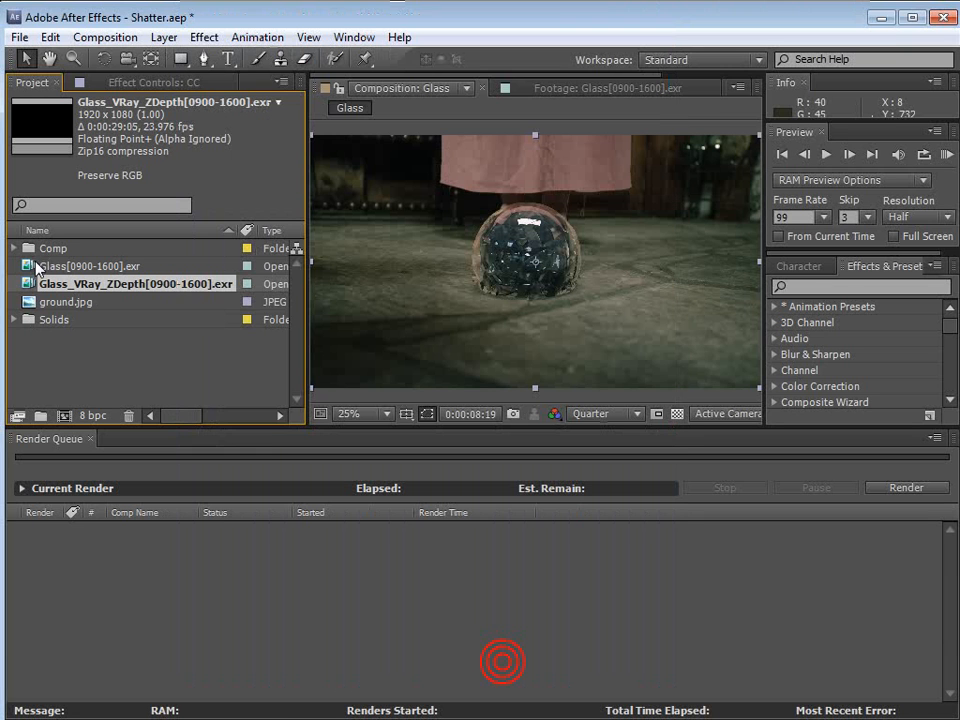
Set the assumed frame rate of the Glass[0900-1600].exr footage to 23.976 fps.
{"action": "right_click", "coordinate": [70, 265]}
{"action": "mouse_move", "coordinate": [143, 335]}
{"action": "left_click", "coordinate": [322, 337]}
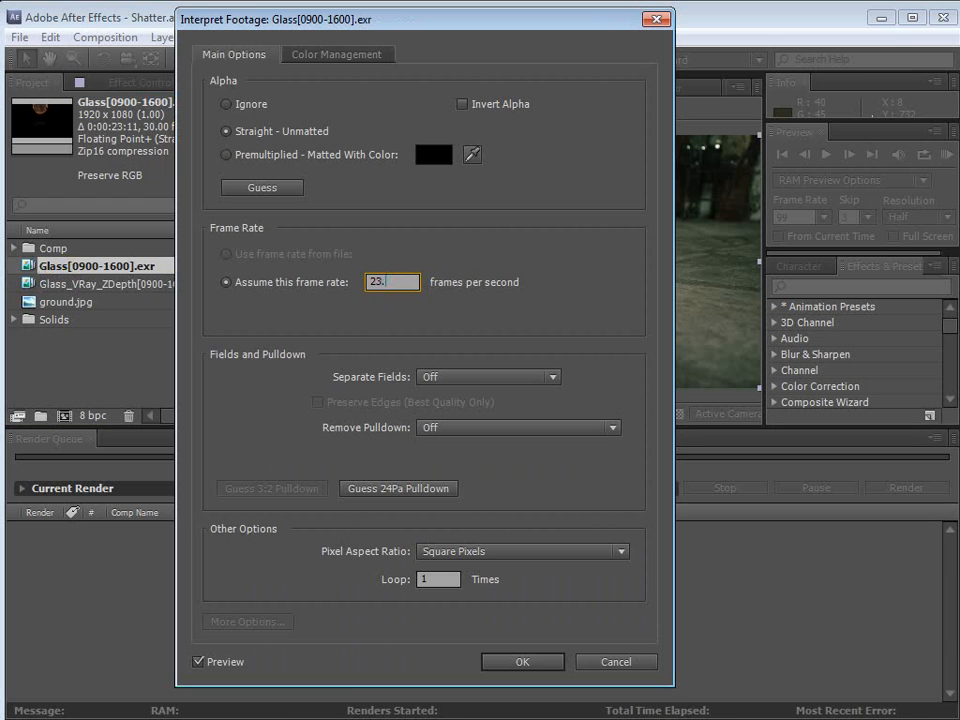
{"action": "type", "text": "23.97"}
{"action": "key", "text": "Return"}
{"action": "left_click", "coordinate": [134, 374]}
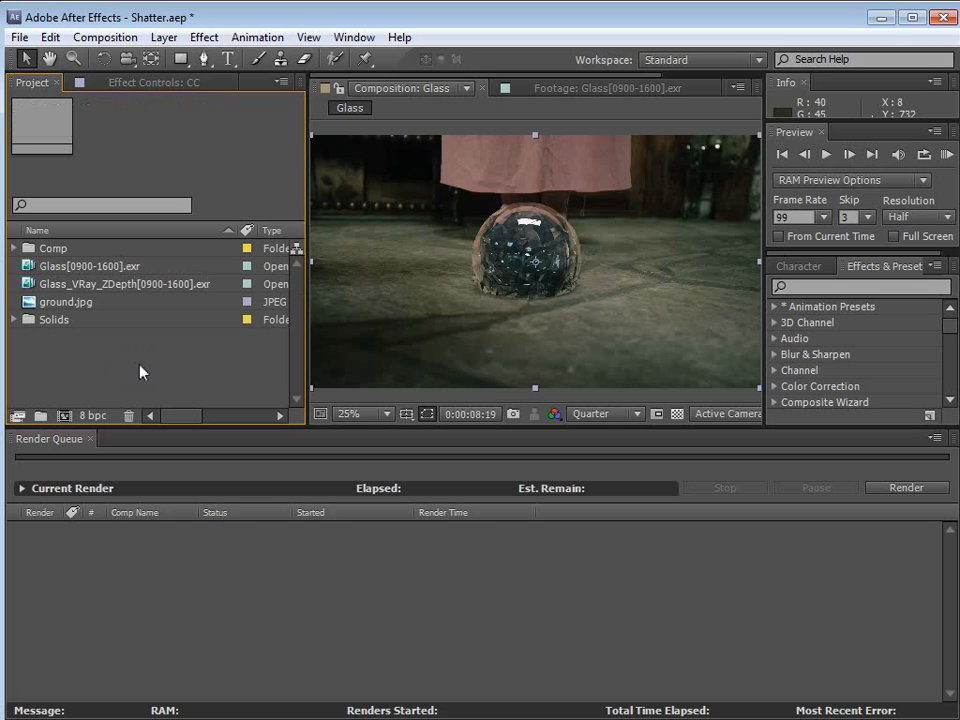
Create a new composition from the Glass[0900-1600].exr footage and scrub to 0:00:10:02 to check the shattering ball.
{"action": "left_click_drag", "start_coordinate": [94, 266], "coordinate": [66, 416]}
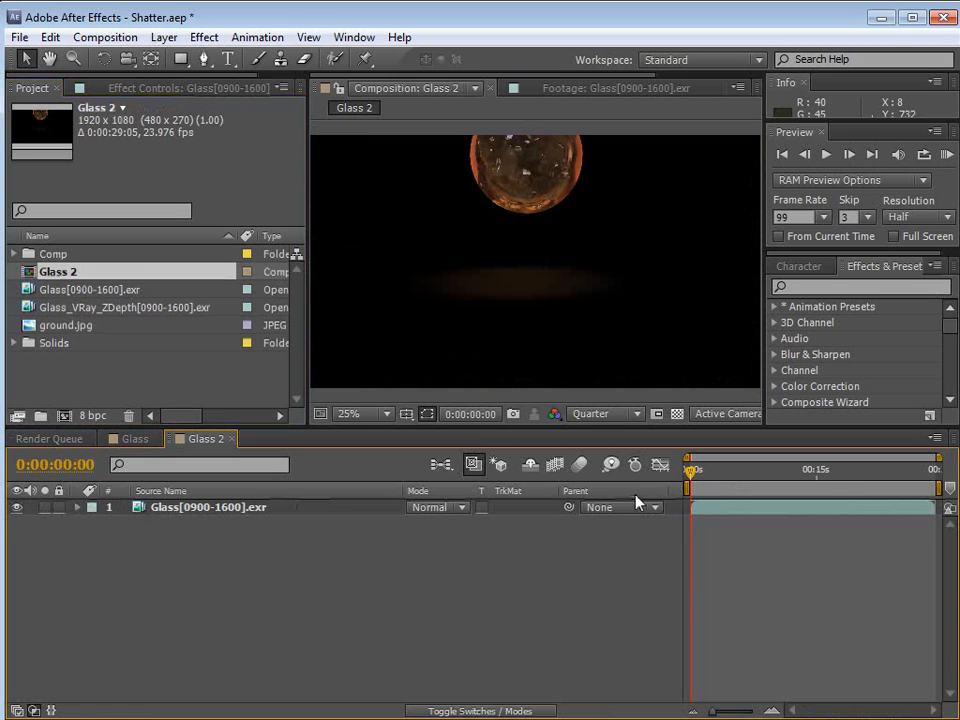
{"action": "left_click_drag", "start_coordinate": [406, 492], "coordinate": [320, 492]}
{"action": "left_click_drag", "start_coordinate": [748, 470], "coordinate": [710, 478]}
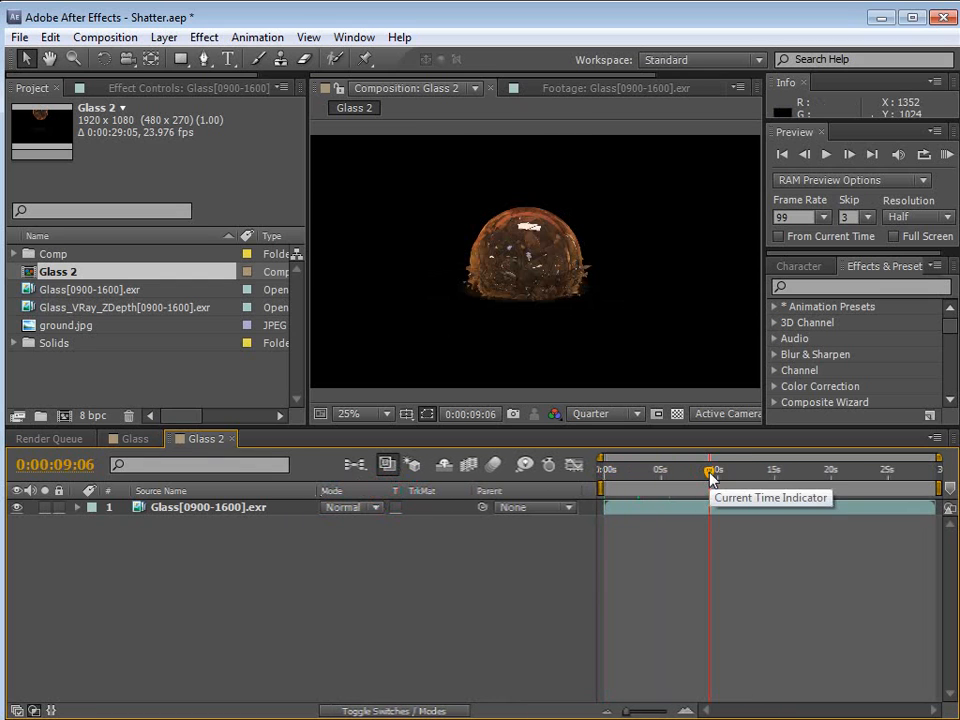
{"action": "left_click", "coordinate": [699, 473]}
{"action": "scroll", "coordinate": [570, 268], "scroll_direction": "up", "scroll_amount": 2}
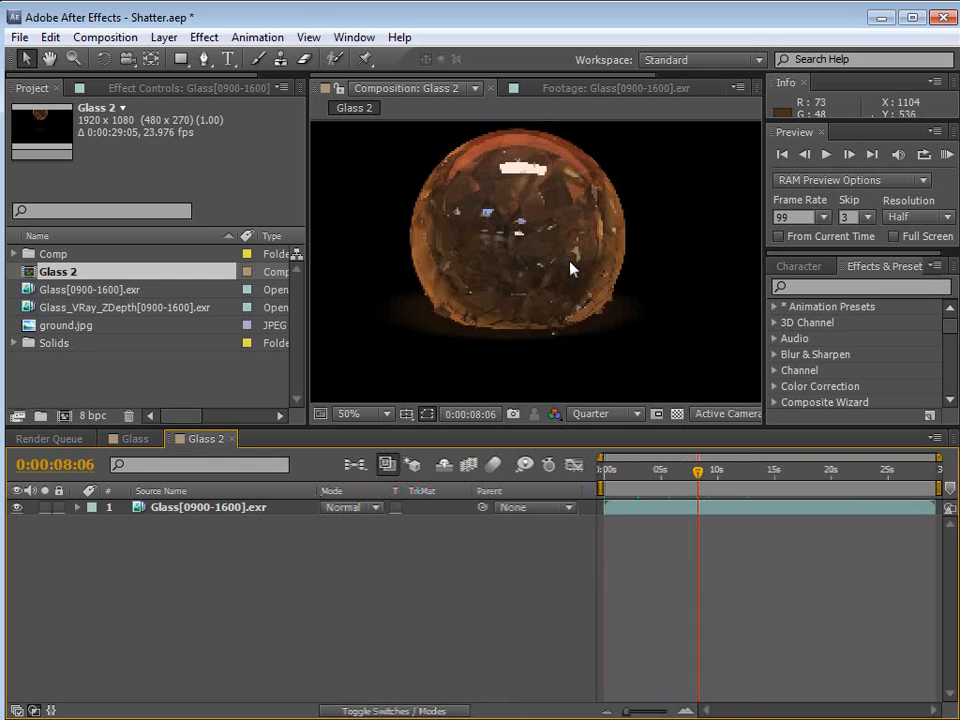
{"action": "left_click", "coordinate": [711, 472]}
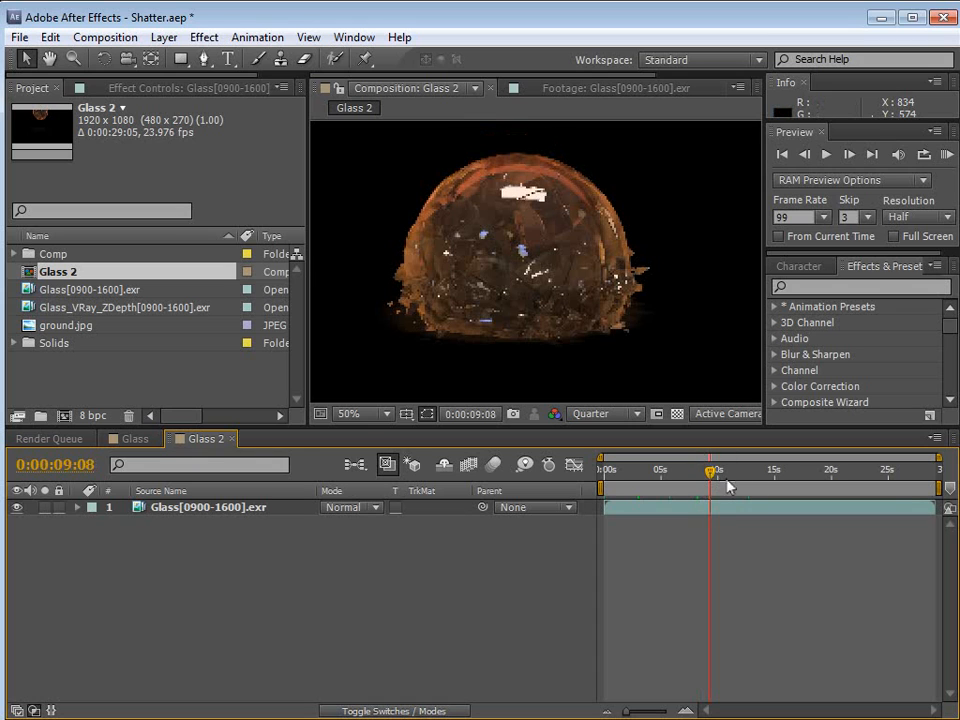
{"action": "left_click", "coordinate": [718, 474]}
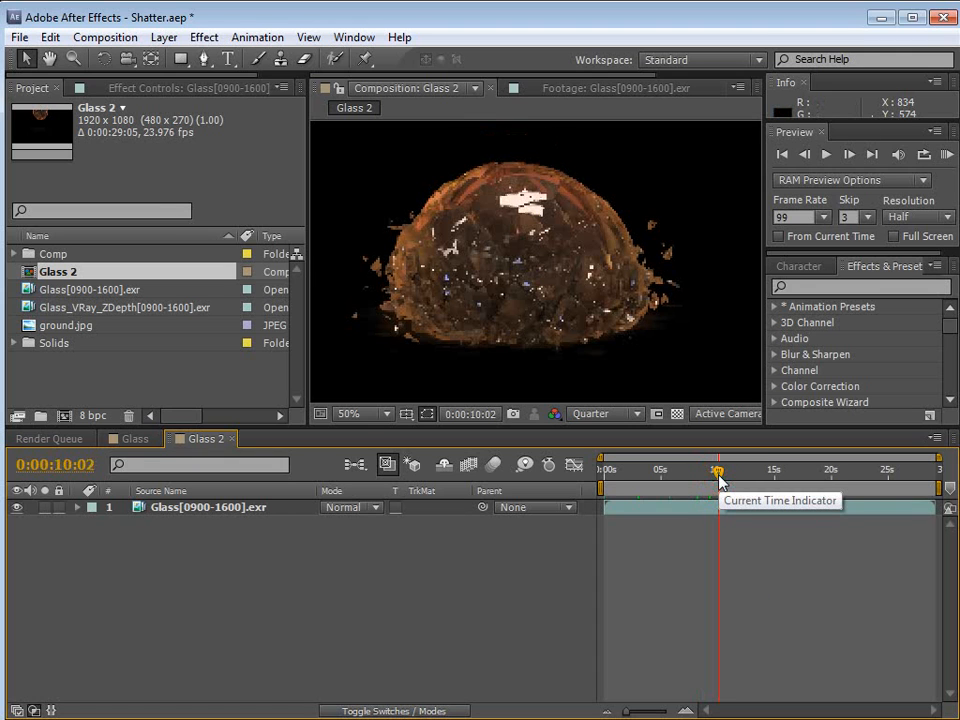
Set the Glass 2 work area to begin at about 0:00:09:18, just before the ball shatters, and scrub to 0:00:11:11.
{"action": "left_click", "coordinate": [719, 473]}
{"action": "left_click", "coordinate": [737, 478]}
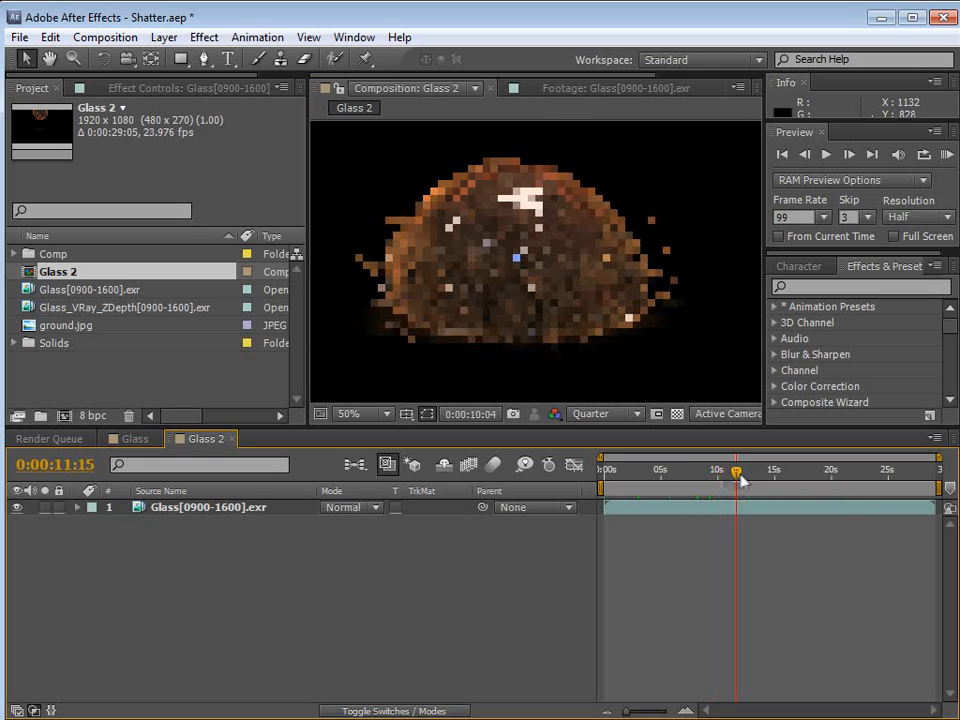
{"action": "left_click", "coordinate": [716, 472]}
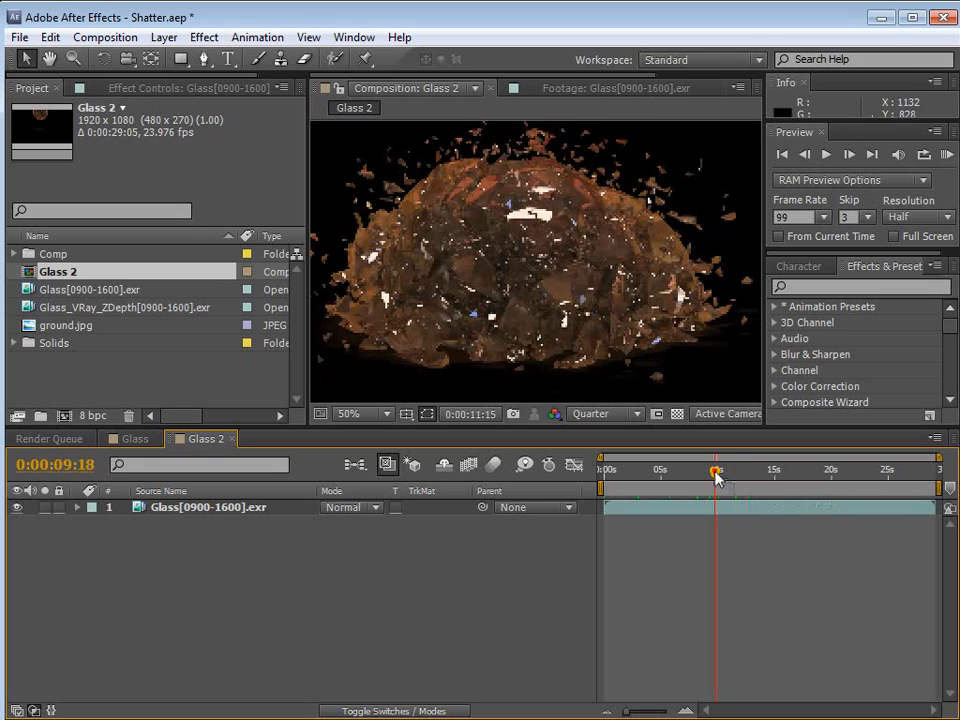
{"action": "key", "text": "b"}
{"action": "left_click", "coordinate": [735, 473]}
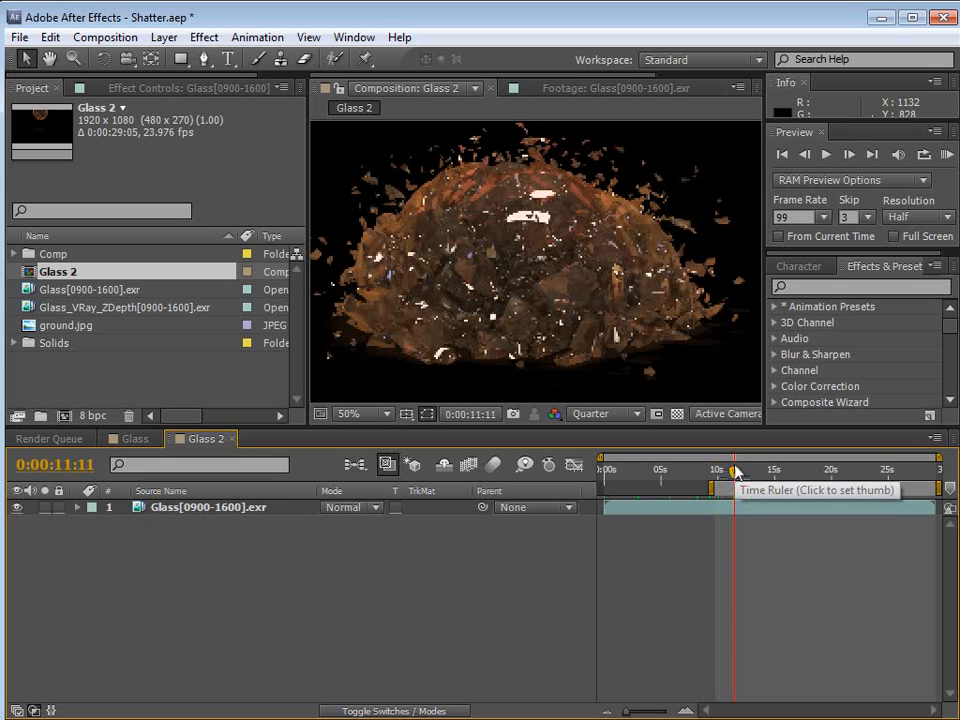
{"action": "left_click", "coordinate": [731, 472]}
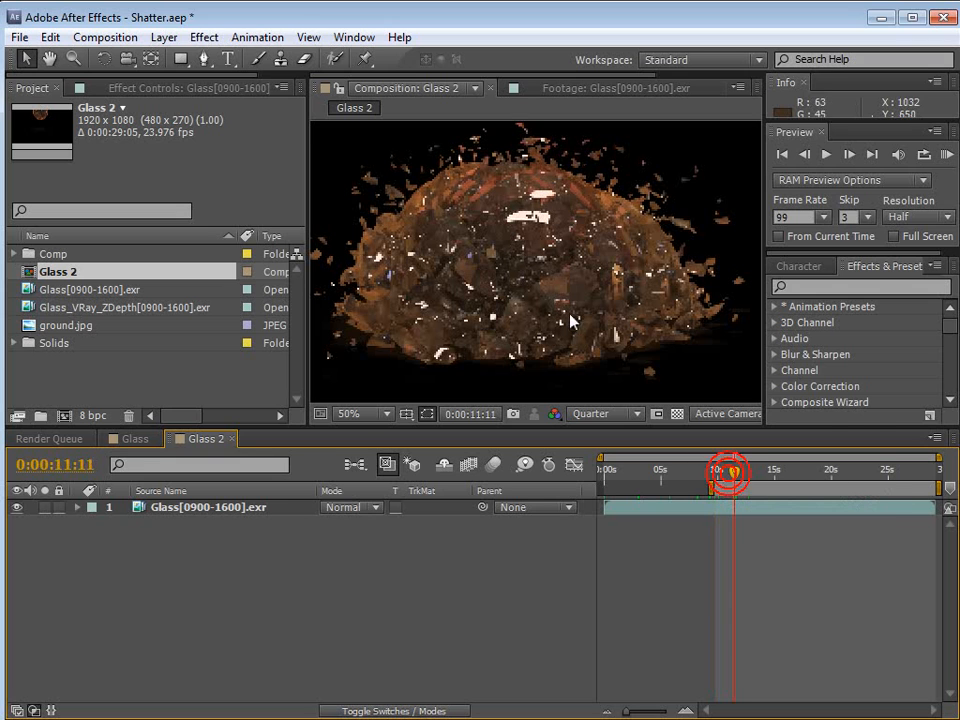
Add ground.jpg beneath the Glass[0900-1600].exr layer and scrub to 0:00:11:23 to check the glass over the background.
{"action": "scroll", "coordinate": [538, 311], "scroll_direction": "down", "scroll_amount": 2}
{"action": "left_click", "coordinate": [74, 328]}
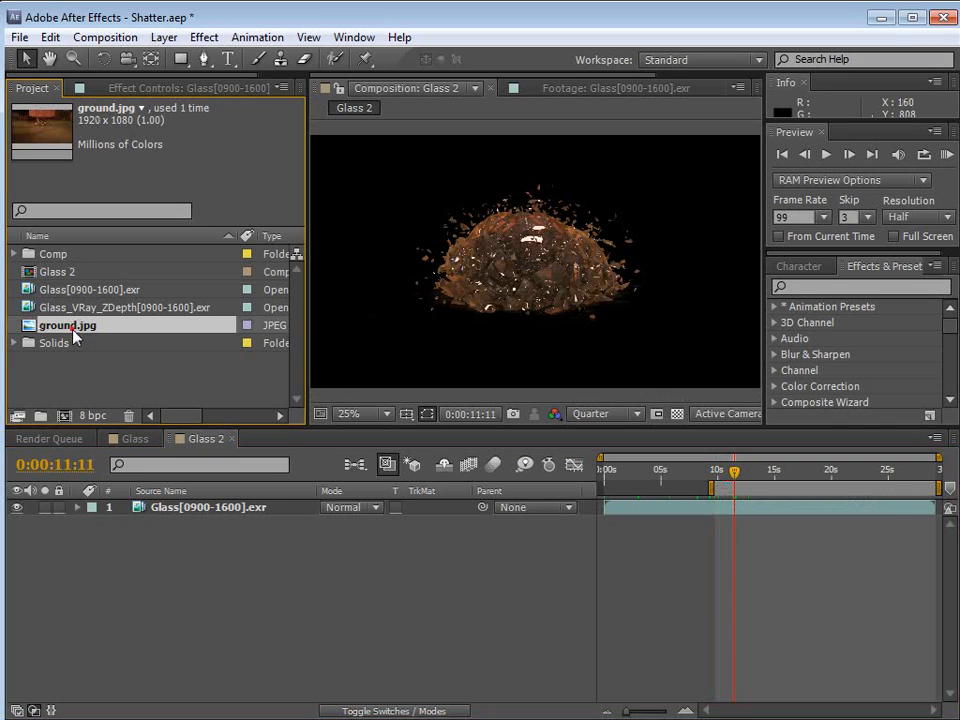
{"action": "left_click_drag", "start_coordinate": [65, 327], "coordinate": [60, 508]}
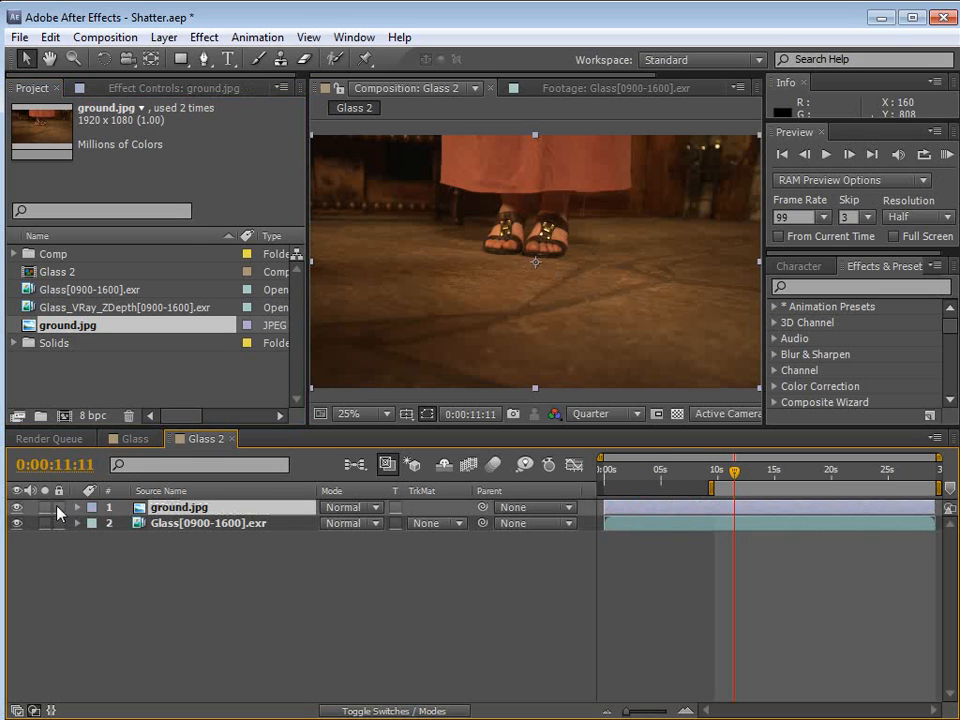
{"action": "left_click_drag", "start_coordinate": [165, 543], "coordinate": [168, 545]}
{"action": "left_click", "coordinate": [745, 474]}
{"action": "left_click_drag", "start_coordinate": [745, 478], "coordinate": [771, 481]}
{"action": "left_click", "coordinate": [741, 478]}
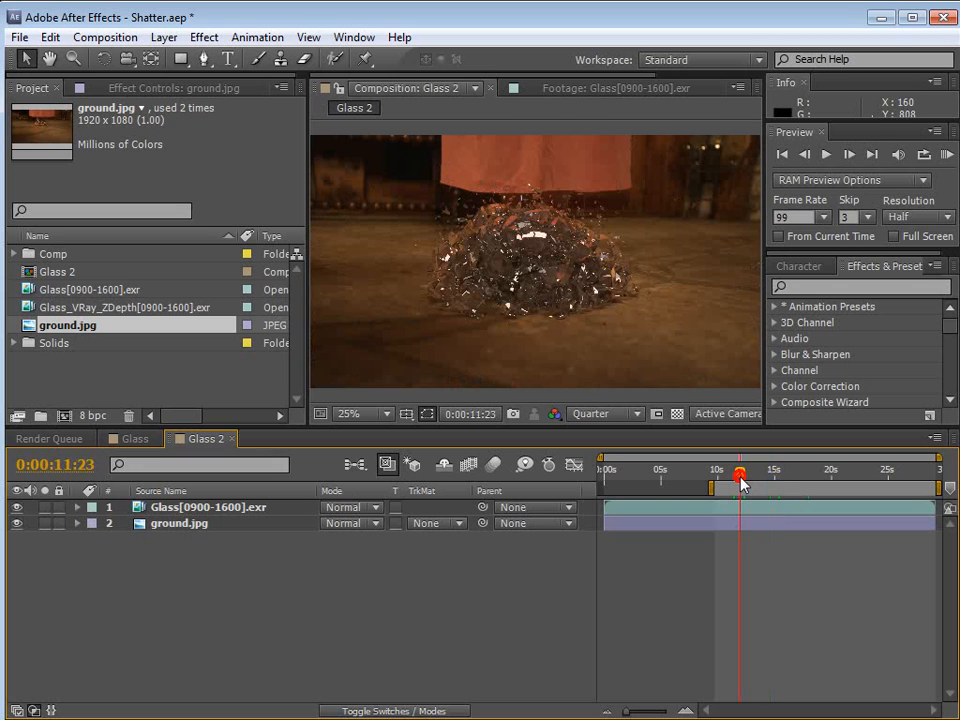
Add Glass_VRay_ZDepth[0900-1600].exr as the uppermost layer, move to 0:00:13:15 and switch the project to 32 bits per channel.
{"action": "left_click", "coordinate": [77, 291]}
{"action": "left_click_drag", "start_coordinate": [107, 307], "coordinate": [175, 508]}
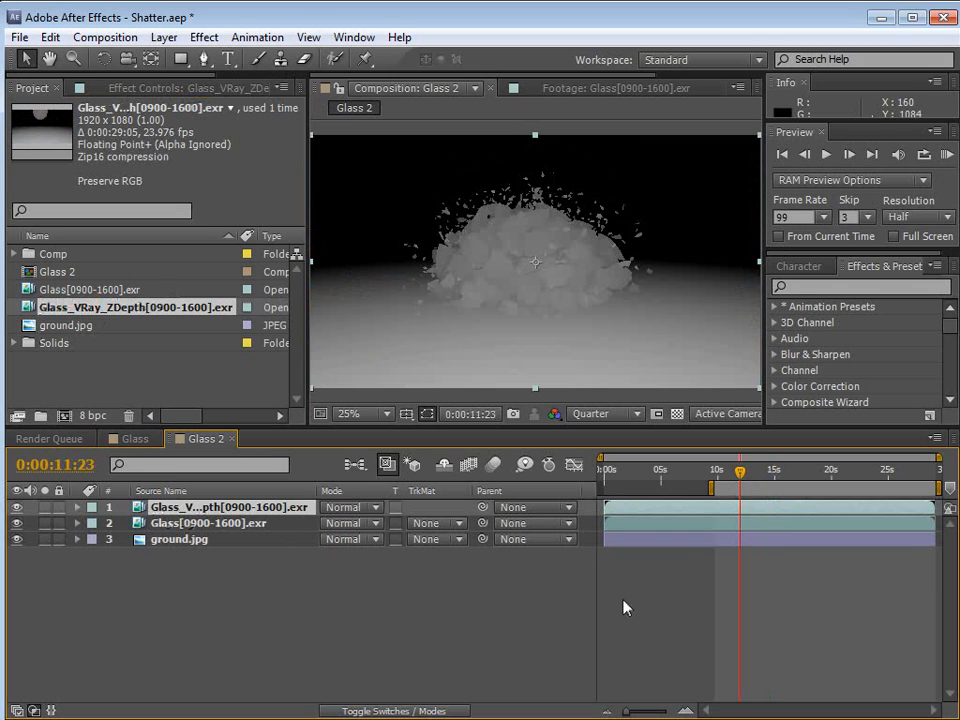
{"action": "left_click", "coordinate": [759, 480]}
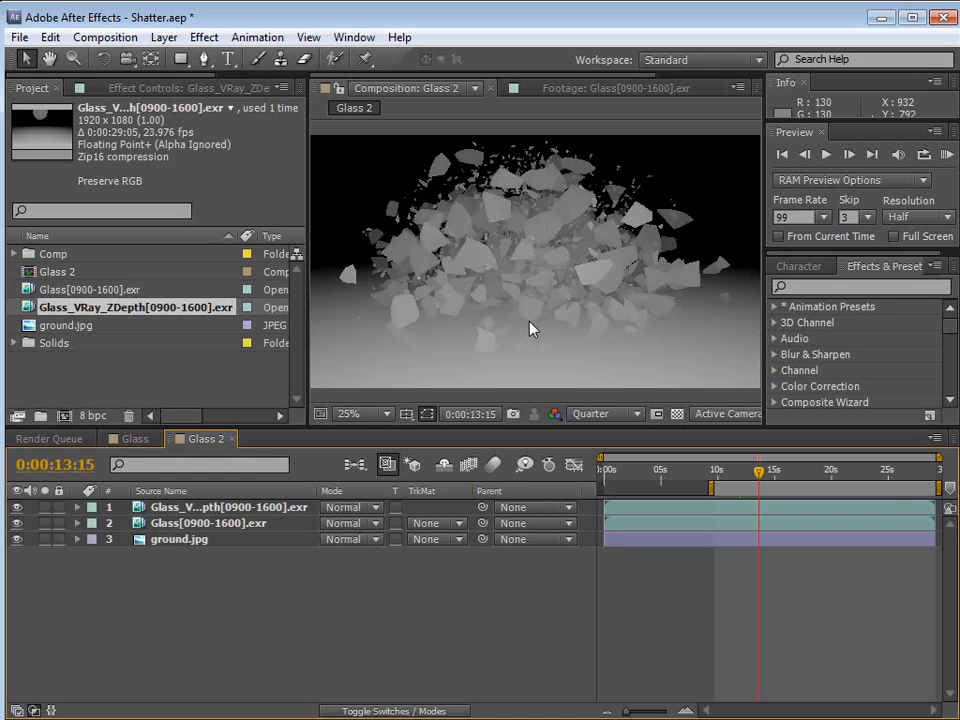
{"action": "left_click", "coordinate": [94, 421], "text": "alt"}
{"action": "left_click", "coordinate": [93, 419], "text": "alt"}
Try an Exposure effect on the ZDepth layer with exposure -0.24 and gamma correction 0.98, inspect the shards and remove the effect.
{"action": "left_click", "coordinate": [135, 507]}
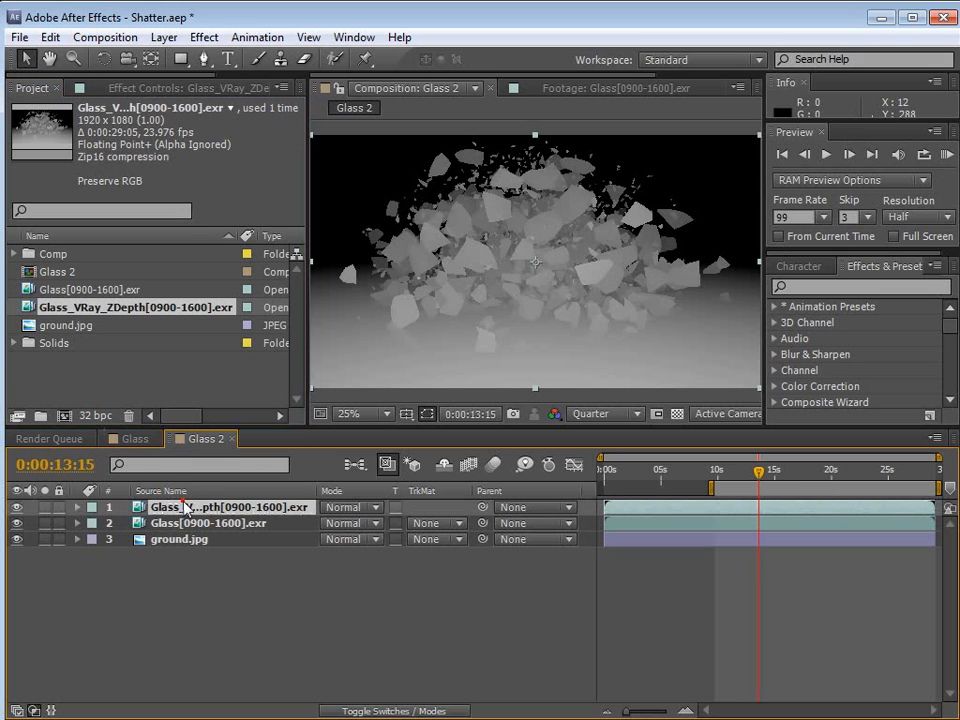
{"action": "left_click", "coordinate": [204, 37]}
{"action": "left_click", "coordinate": [286, 211]}
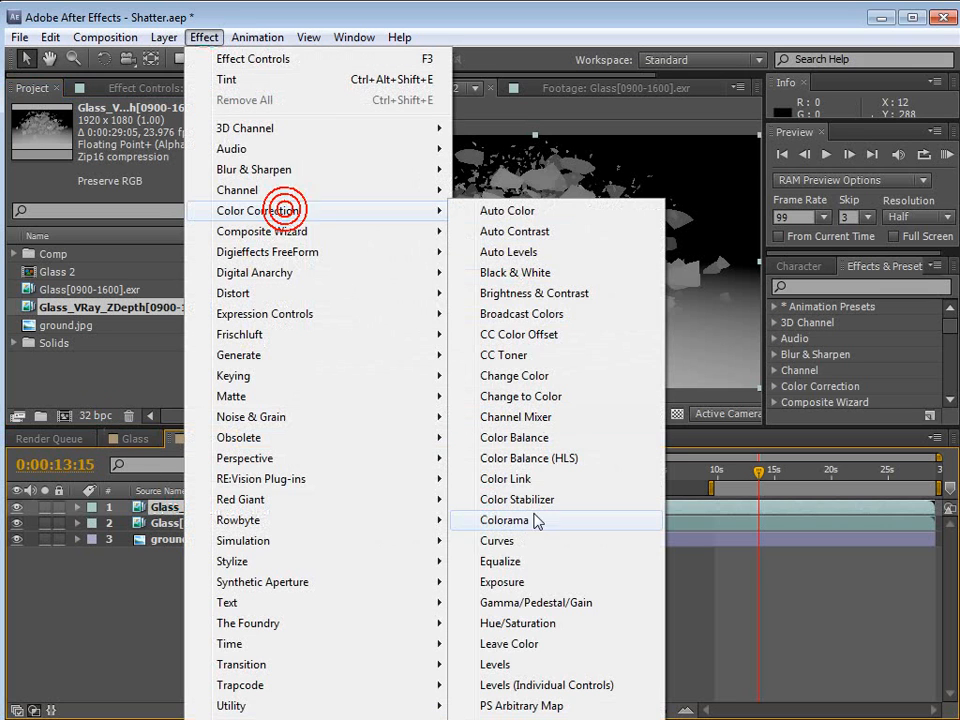
{"action": "left_click", "coordinate": [527, 582]}
{"action": "left_click_drag", "start_coordinate": [181, 171], "coordinate": [193, 208]}
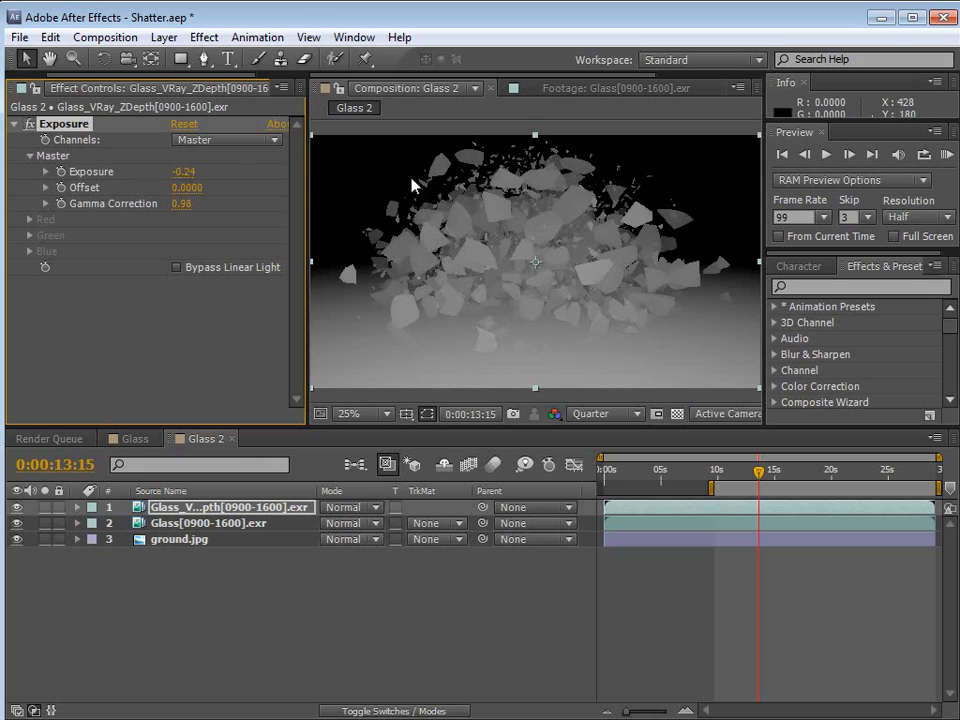
{"action": "scroll", "coordinate": [548, 245], "scroll_direction": "up", "scroll_amount": 2}
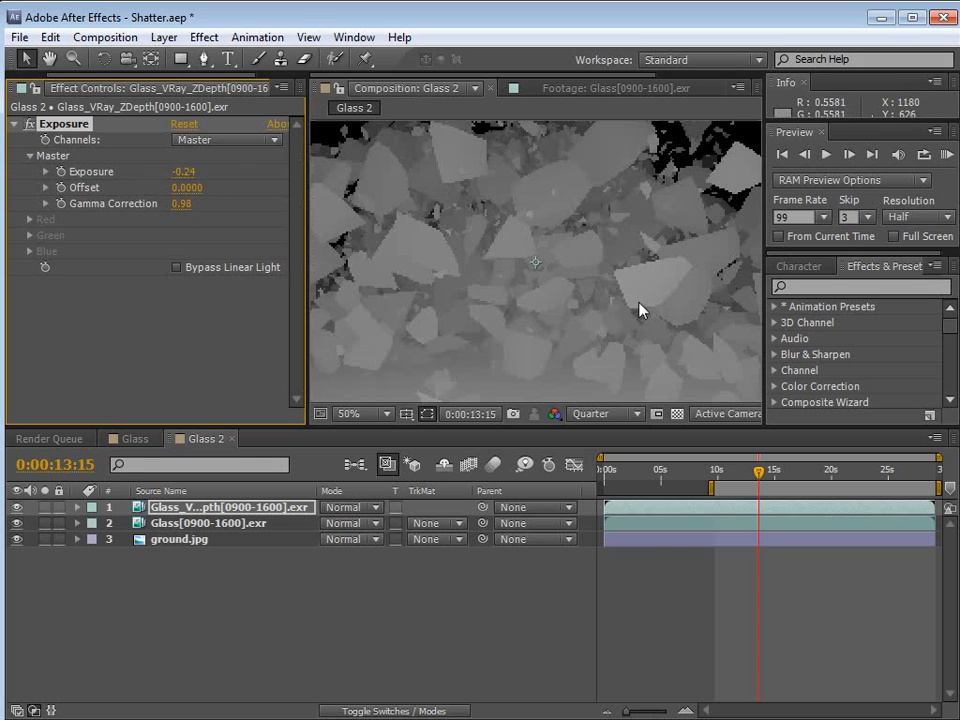
{"action": "key", "text": "Delete"}
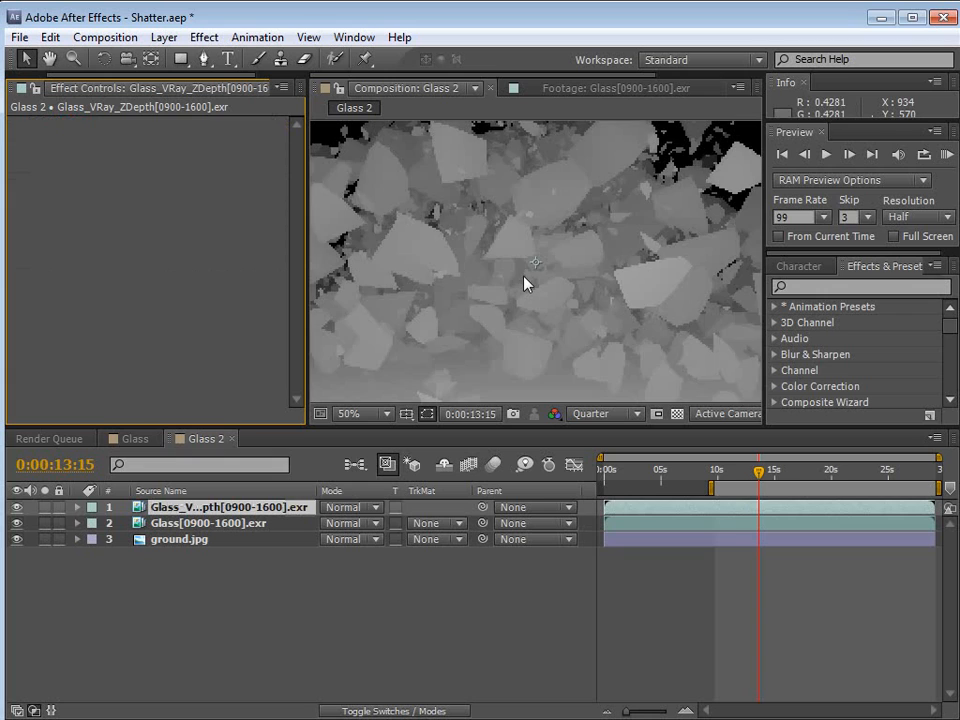
Hide the ZDepth layer and create an adjustment layer named DOF above the other layers.
{"action": "scroll", "coordinate": [525, 283], "scroll_direction": "down", "scroll_amount": 2}
{"action": "left_click", "coordinate": [16, 507]}
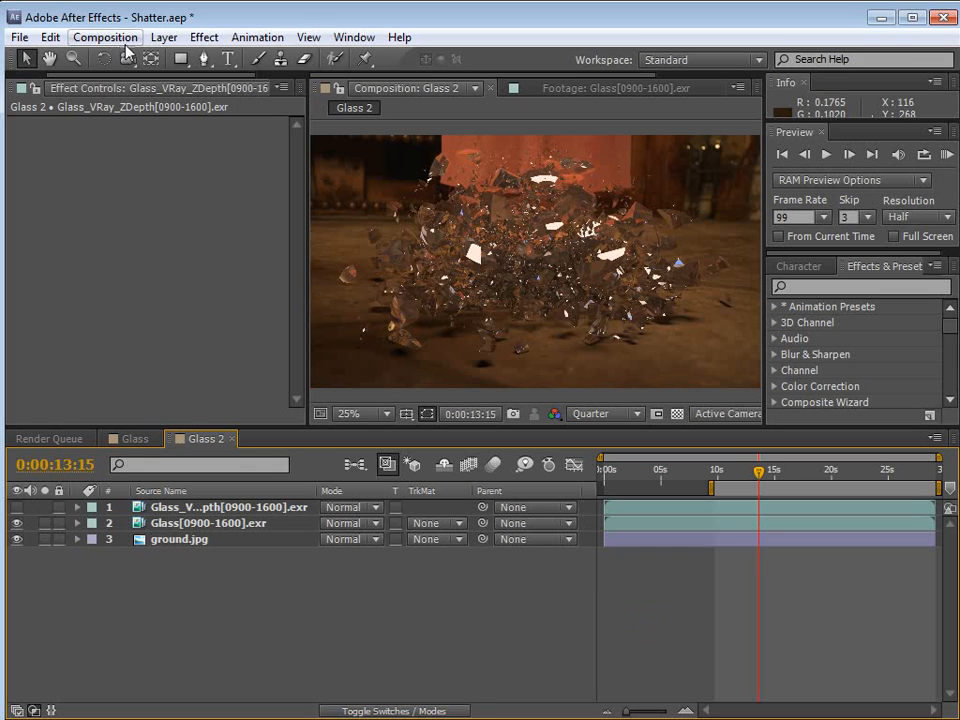
{"action": "left_click", "coordinate": [164, 37]}
{"action": "mouse_move", "coordinate": [200, 58]}
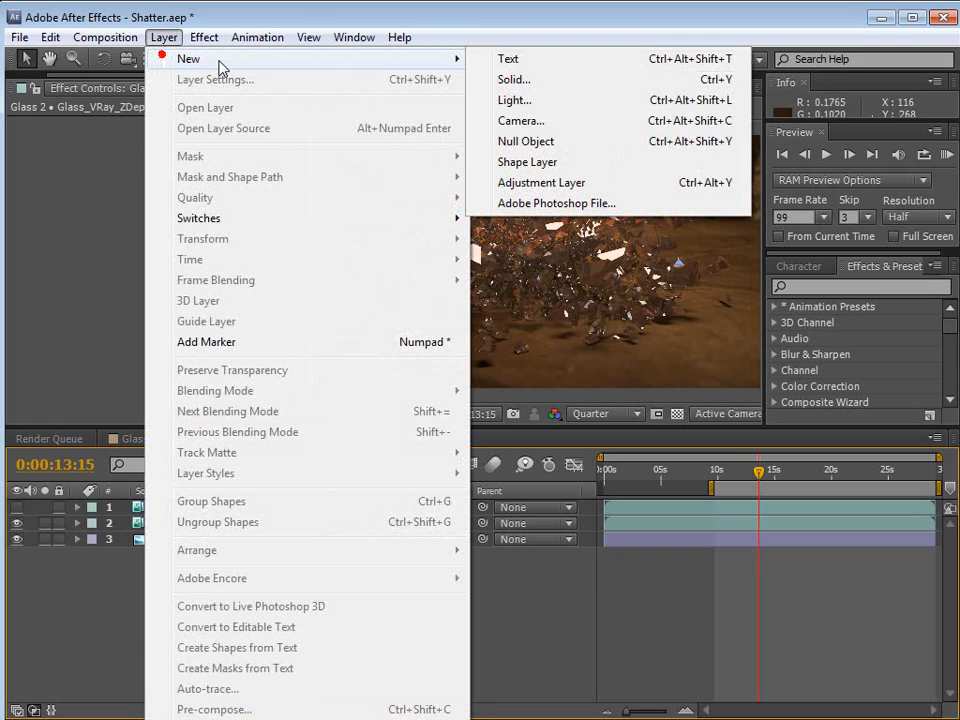
{"action": "left_click", "coordinate": [528, 184]}
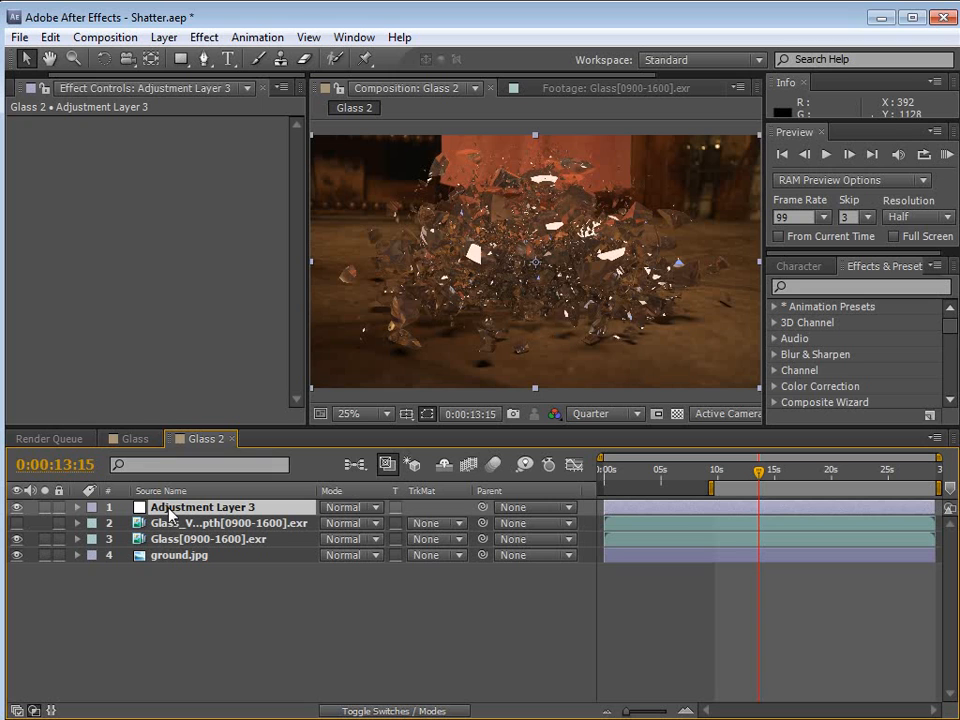
{"action": "key", "text": "Return"}
{"action": "type", "text": "D"}
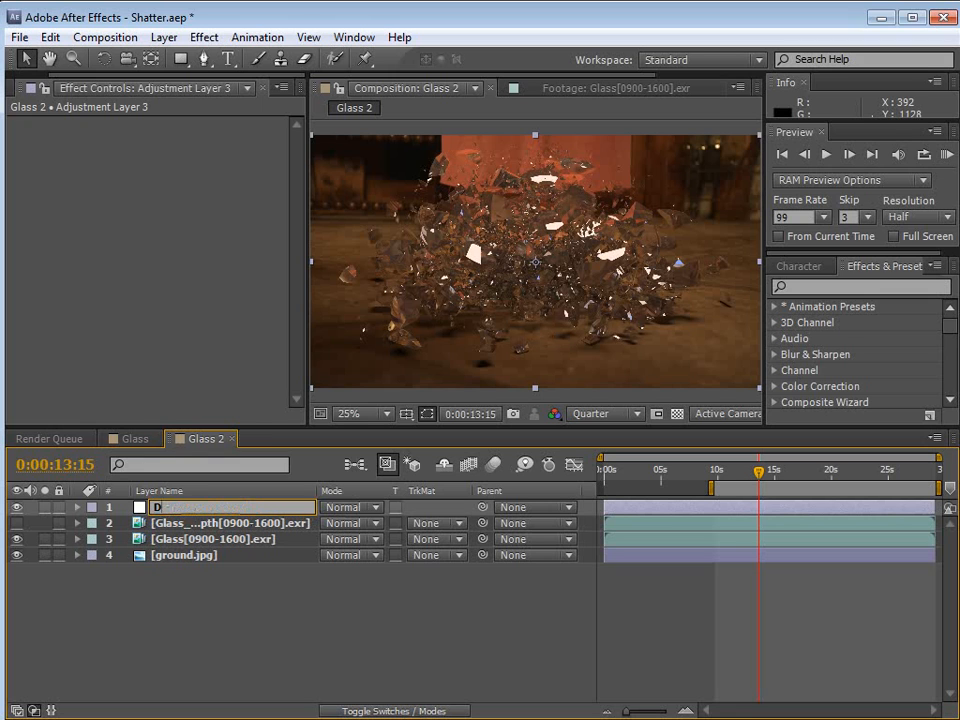
{"action": "type", "text": "OF"}
{"action": "key", "text": "Return"}
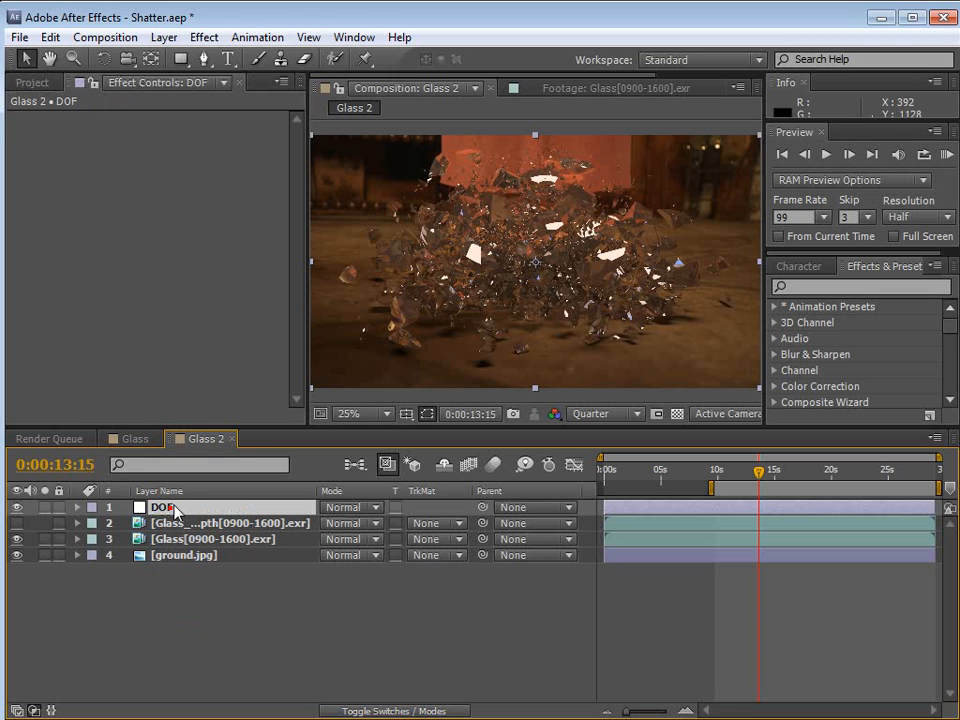
Apply the Frischluft FL Depth Of Field effect to the DOF layer, using Glass_VRay_ZDepth[0900-1600].exr as its depth layer.
{"action": "left_click", "coordinate": [220, 42]}
{"action": "mouse_move", "coordinate": [270, 336]}
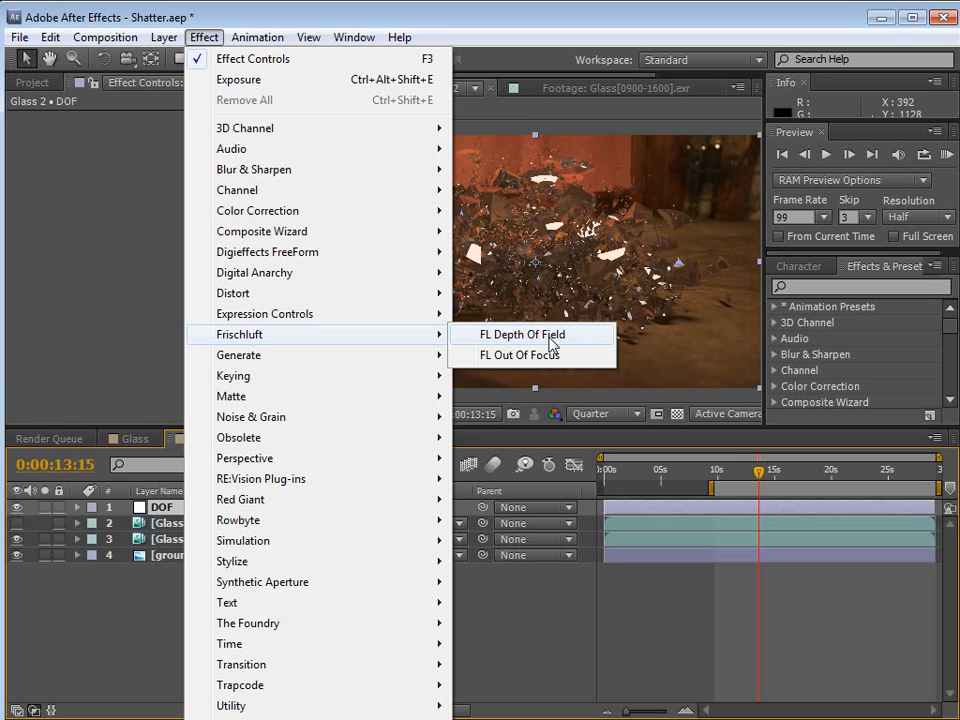
{"action": "mouse_move", "coordinate": [315, 358]}
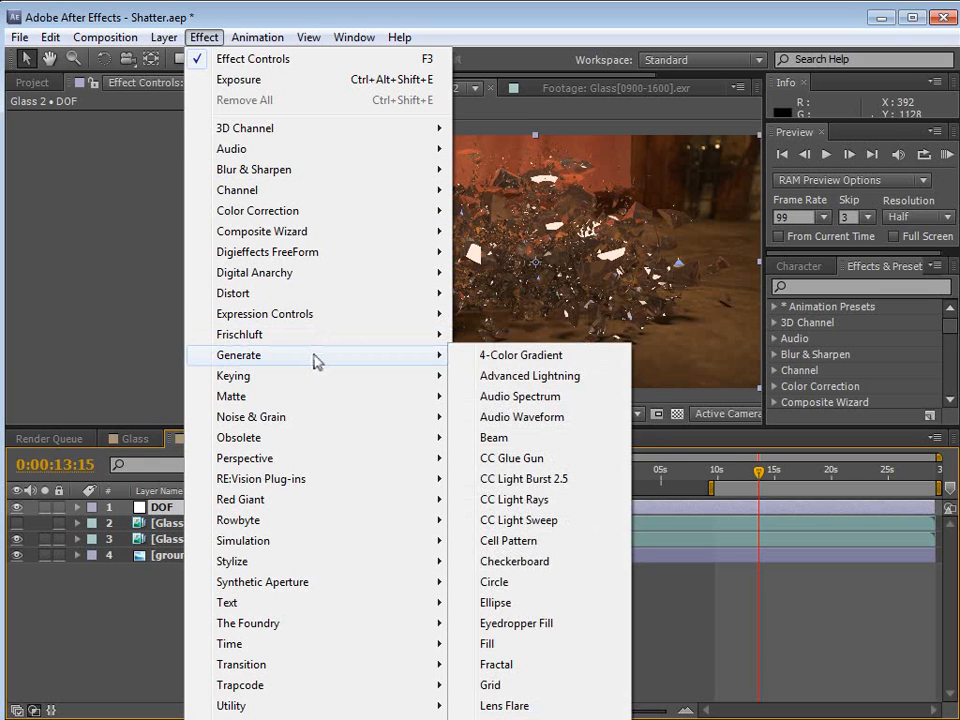
{"action": "mouse_move", "coordinate": [343, 338]}
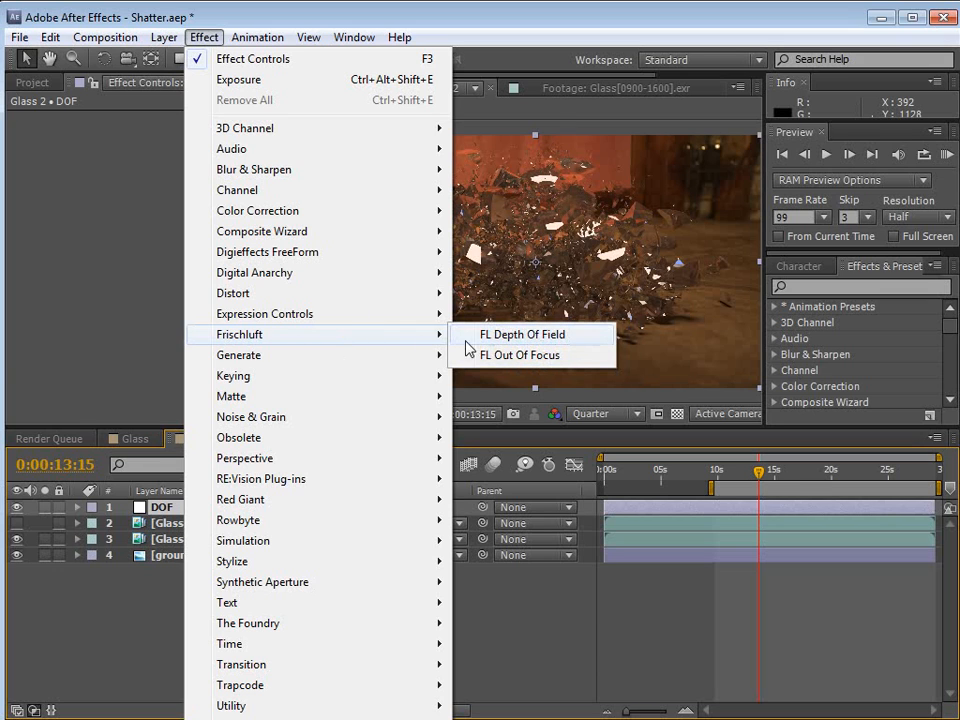
{"action": "left_click", "coordinate": [536, 337]}
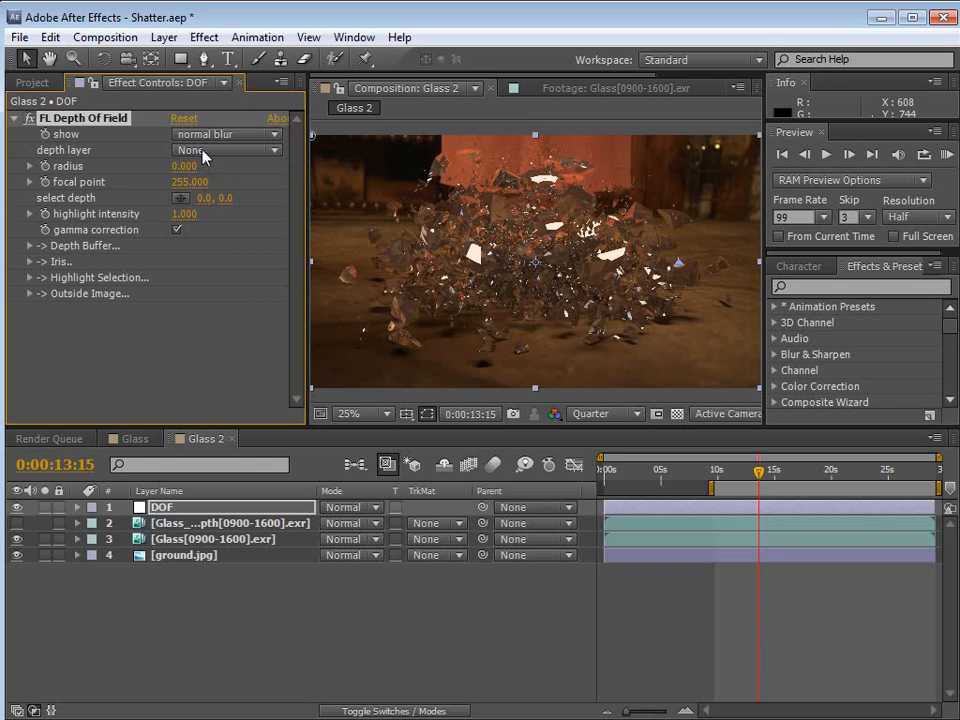
{"action": "left_click", "coordinate": [205, 152]}
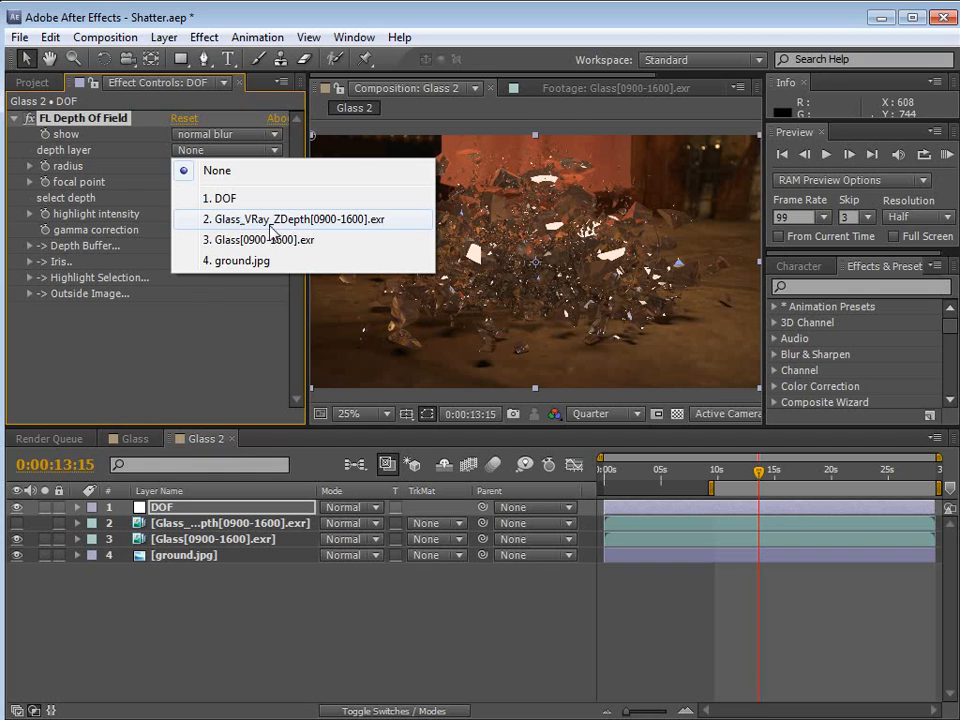
{"action": "left_click", "coordinate": [300, 225]}
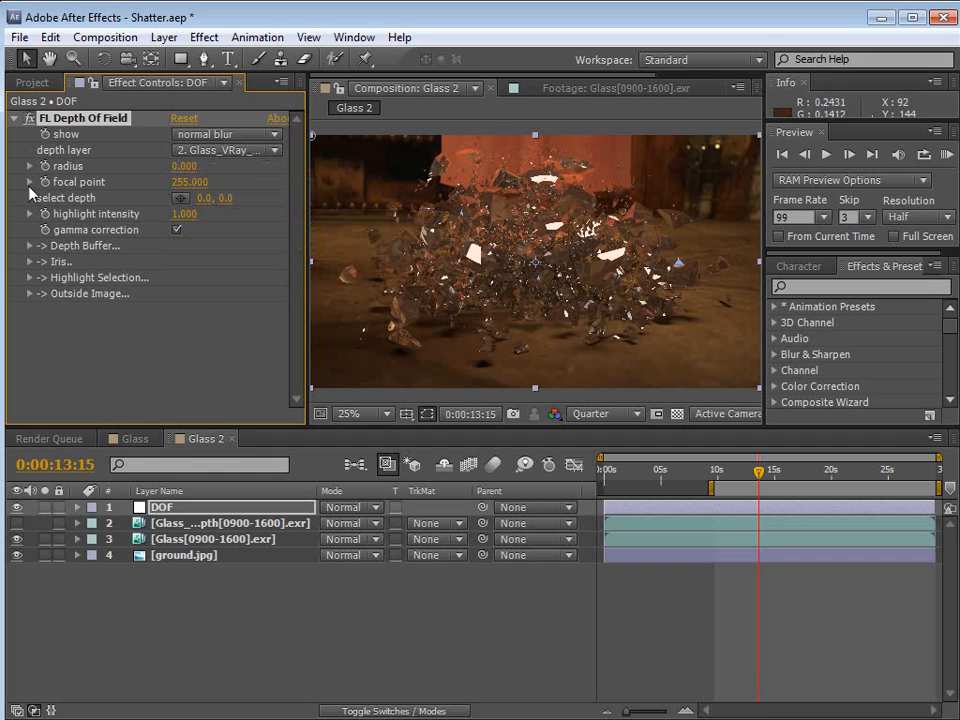
Set the depth-of-field radius to 100 and pick the focus depth from the central shards at about 1004, 524.
{"action": "left_click", "coordinate": [184, 166]}
{"action": "type", "text": "100"}
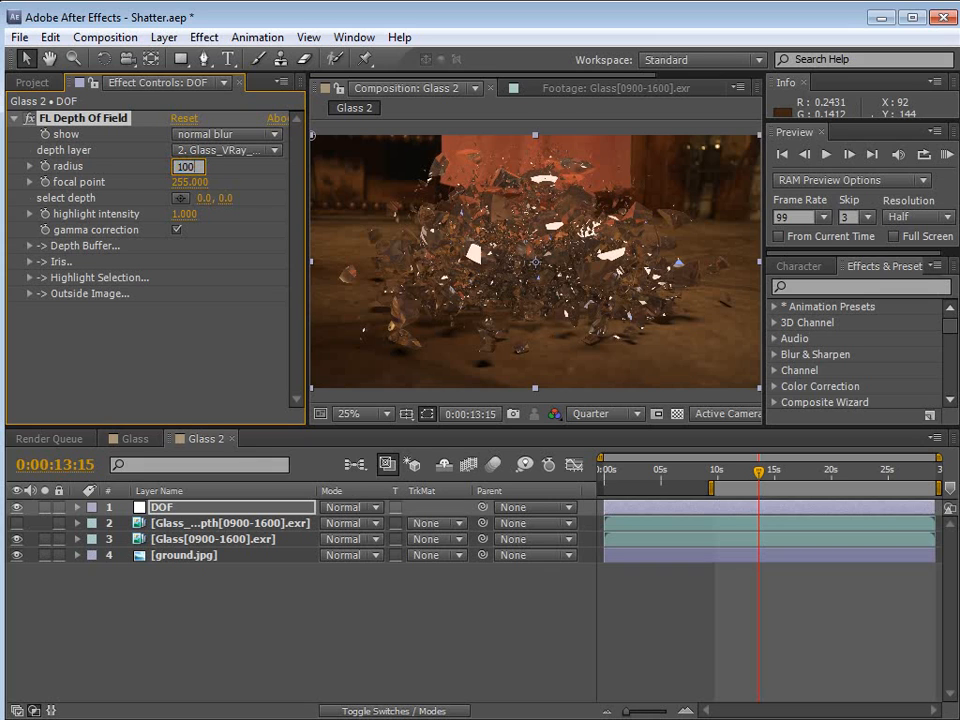
{"action": "key", "text": "Return"}
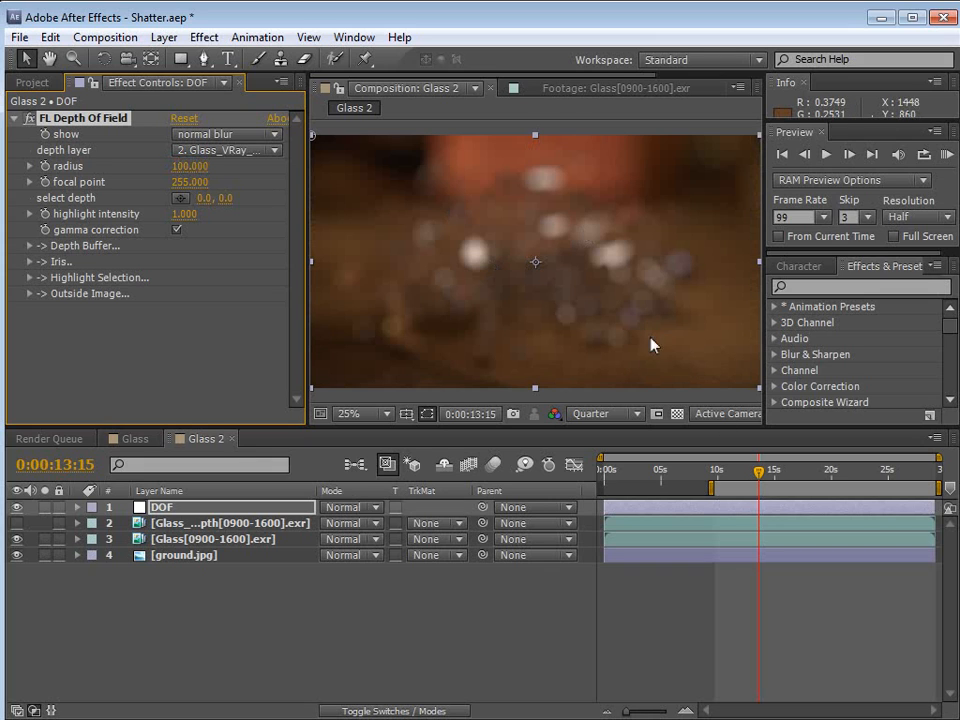
{"action": "left_click", "coordinate": [179, 198]}
{"action": "left_click", "coordinate": [543, 259]}
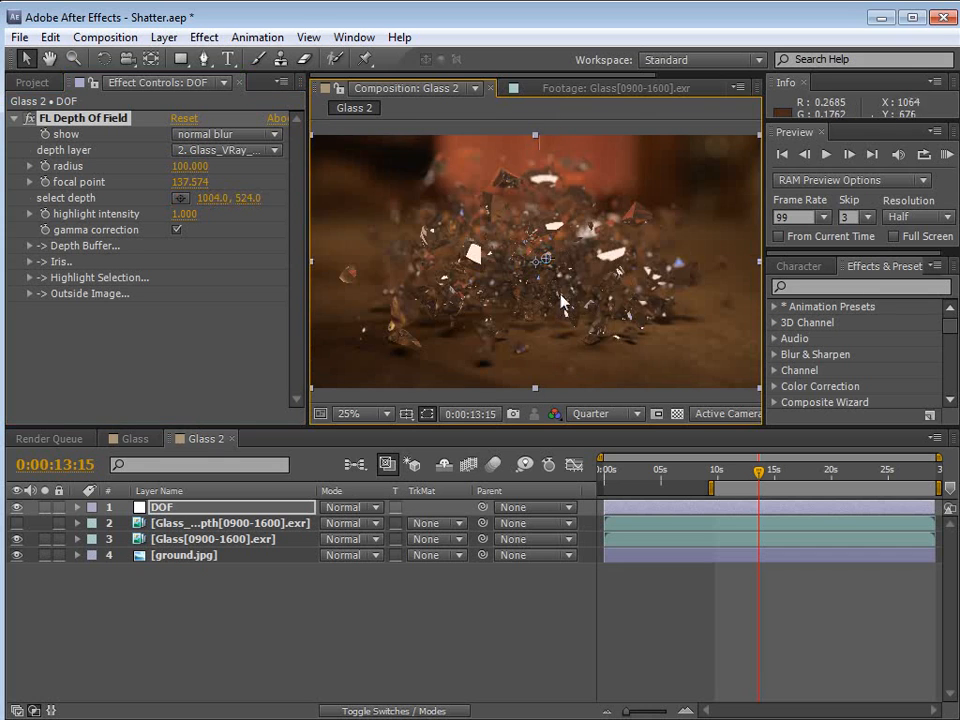
At 0:00:17:10, test the focus at depth points 516, 776 and 932, 572, and try a focal point of 244.636.
{"action": "left_click", "coordinate": [783, 480]}
{"action": "left_click", "coordinate": [801, 471]}
{"action": "left_click_drag", "start_coordinate": [548, 258], "coordinate": [432, 320]}
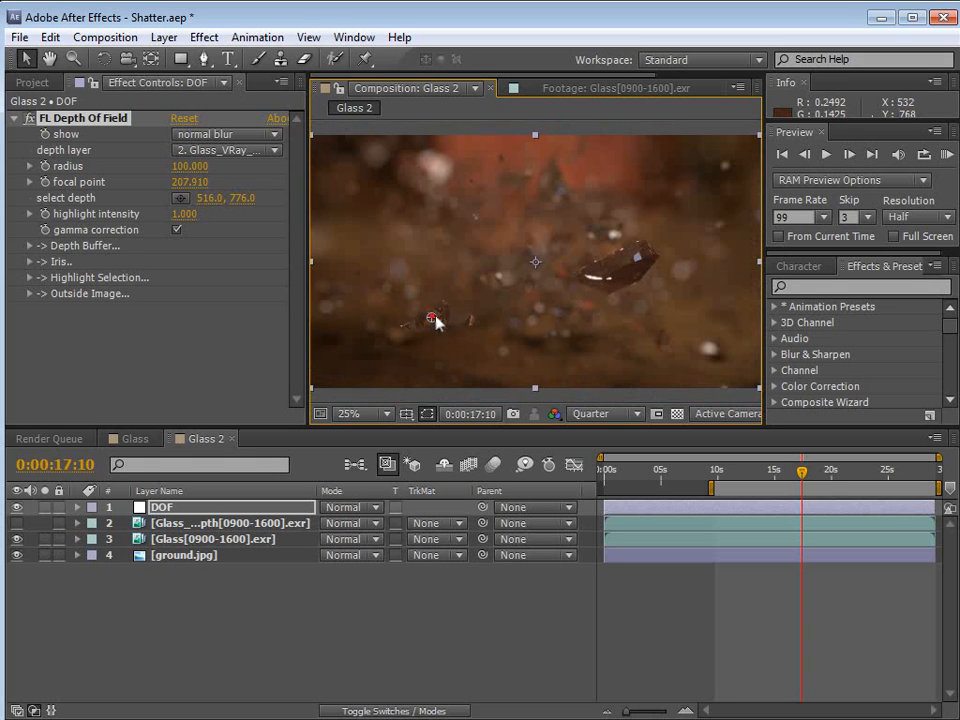
{"action": "left_click_drag", "start_coordinate": [432, 320], "coordinate": [533, 271]}
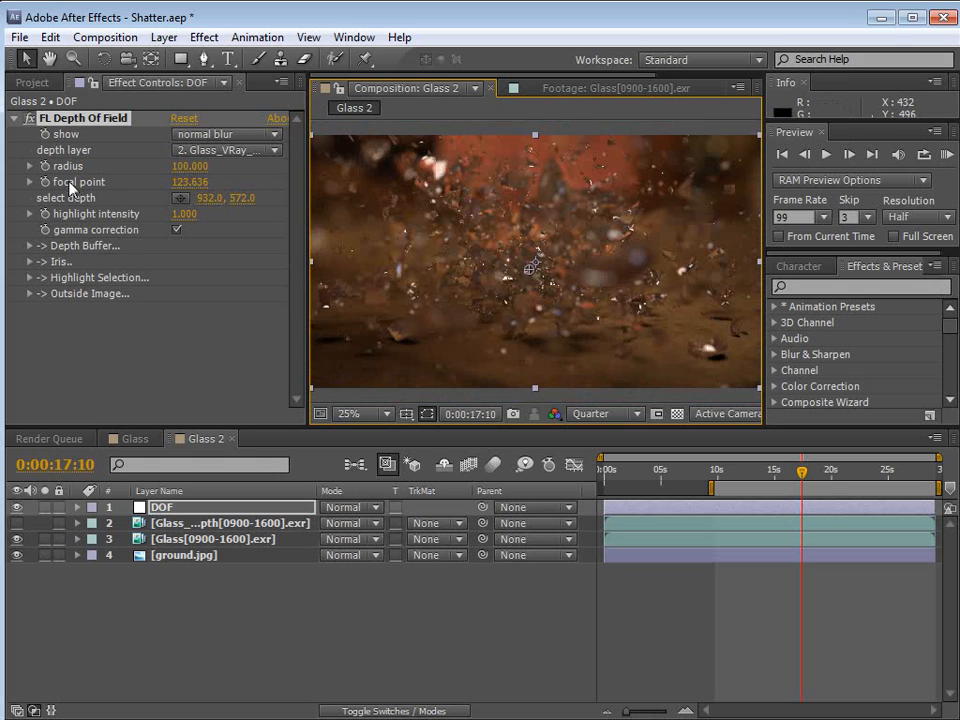
{"action": "left_click_drag", "start_coordinate": [189, 182], "coordinate": [307, 186]}
{"action": "left_click", "coordinate": [798, 470]}
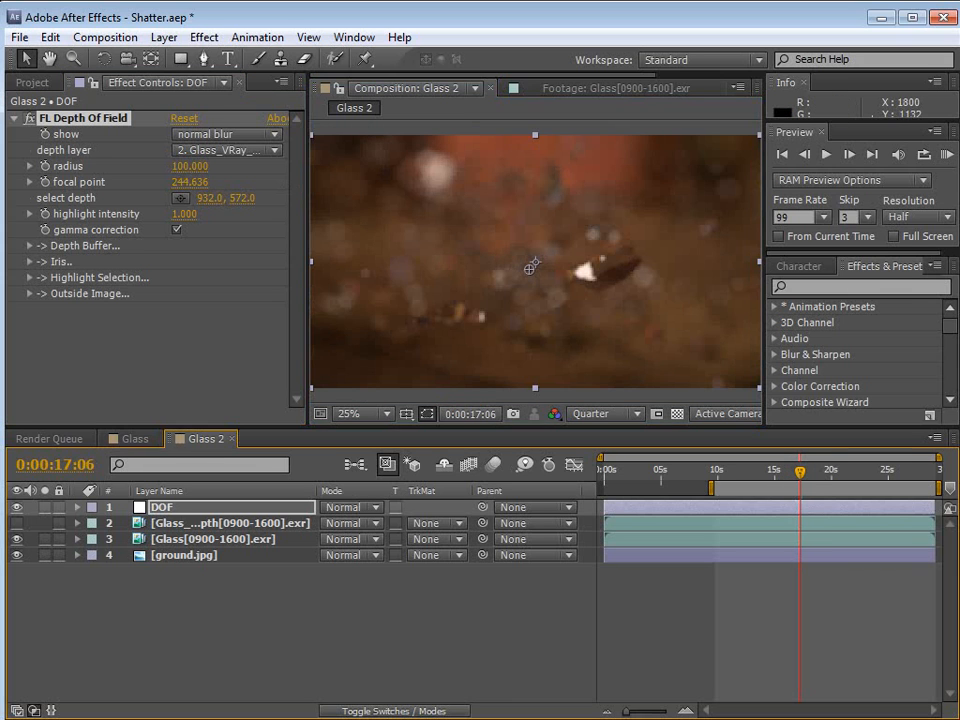
Switch to the Demon Cam reference video and play the glass shot around 00:03:32 to study its background blur.
{"action": "key", "text": "alt+Tab"}
{"action": "left_click_drag", "start_coordinate": [701, 470], "coordinate": [707, 470]}
{"action": "left_click", "coordinate": [603, 508]}
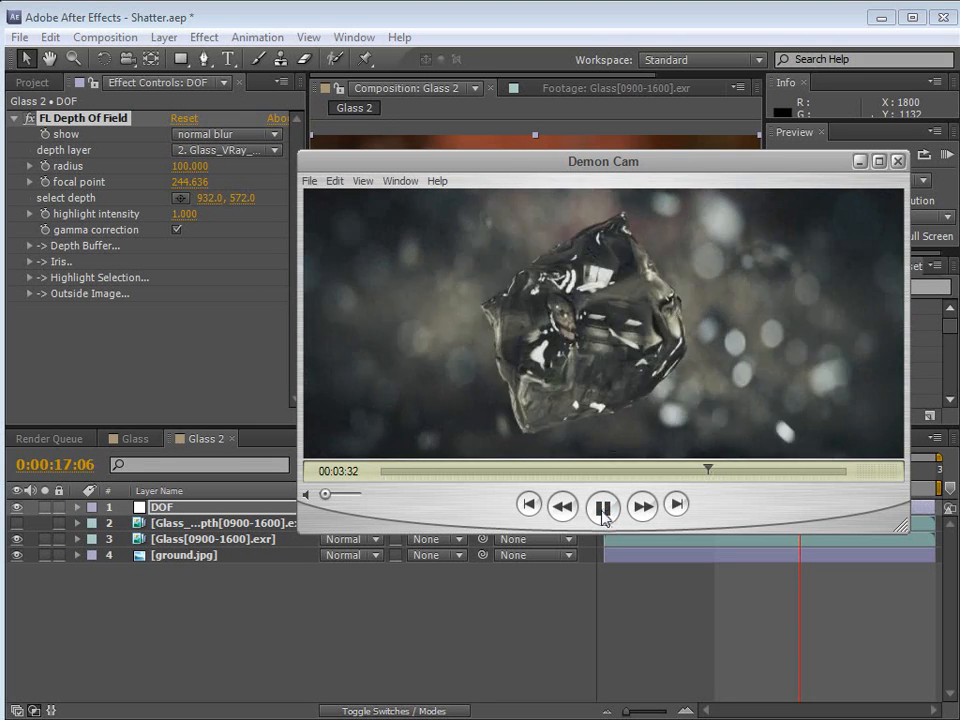
{"action": "left_click", "coordinate": [603, 510]}
{"action": "mouse_move", "coordinate": [711, 472]}
{"action": "left_mouse_down"}
{"action": "mouse_move", "coordinate": [694, 472]}
{"action": "mouse_move", "coordinate": [707, 477]}
{"action": "left_mouse_up"}
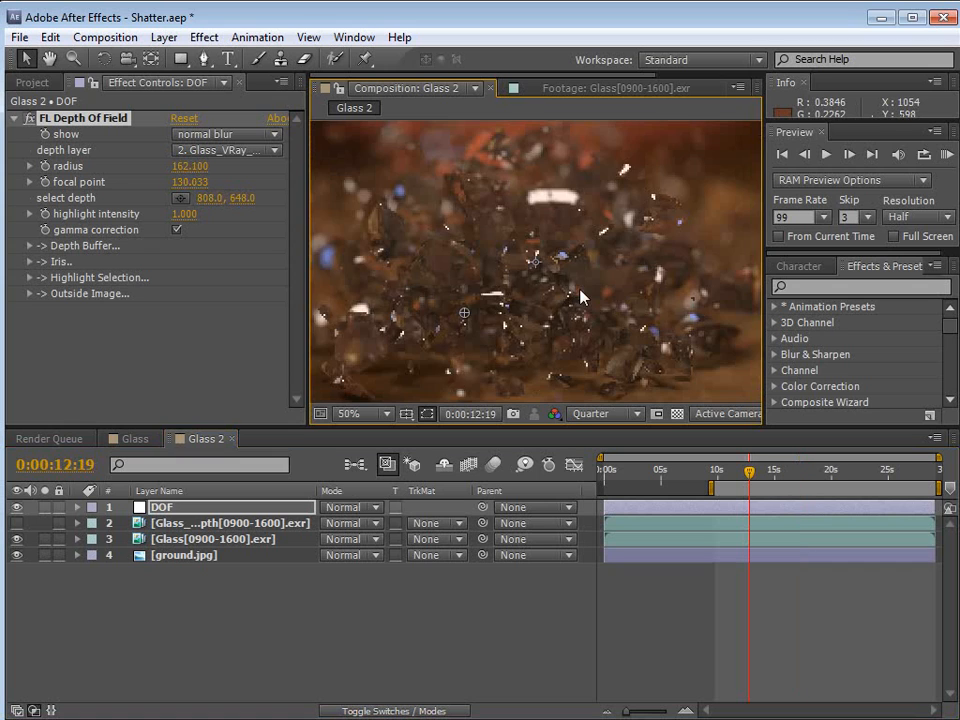
Deselect the DOF layer and check the depth-of-field result on the whole frame at 0:00:12:19.
{"action": "scroll", "coordinate": [580, 296], "scroll_direction": "down", "scroll_amount": 1}
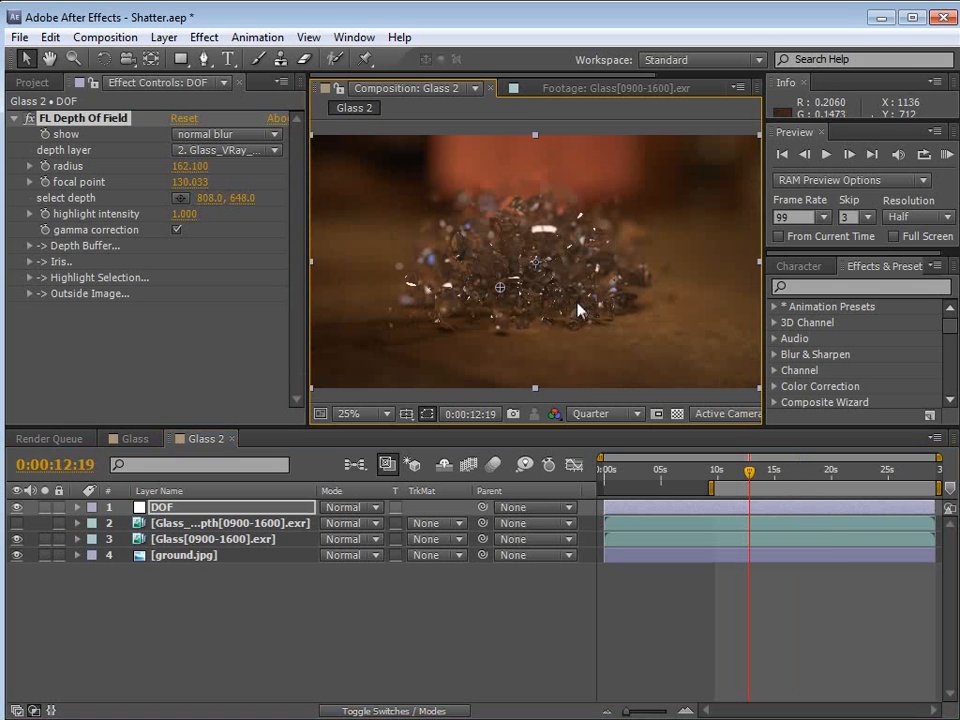
{"action": "left_click", "coordinate": [160, 615]}
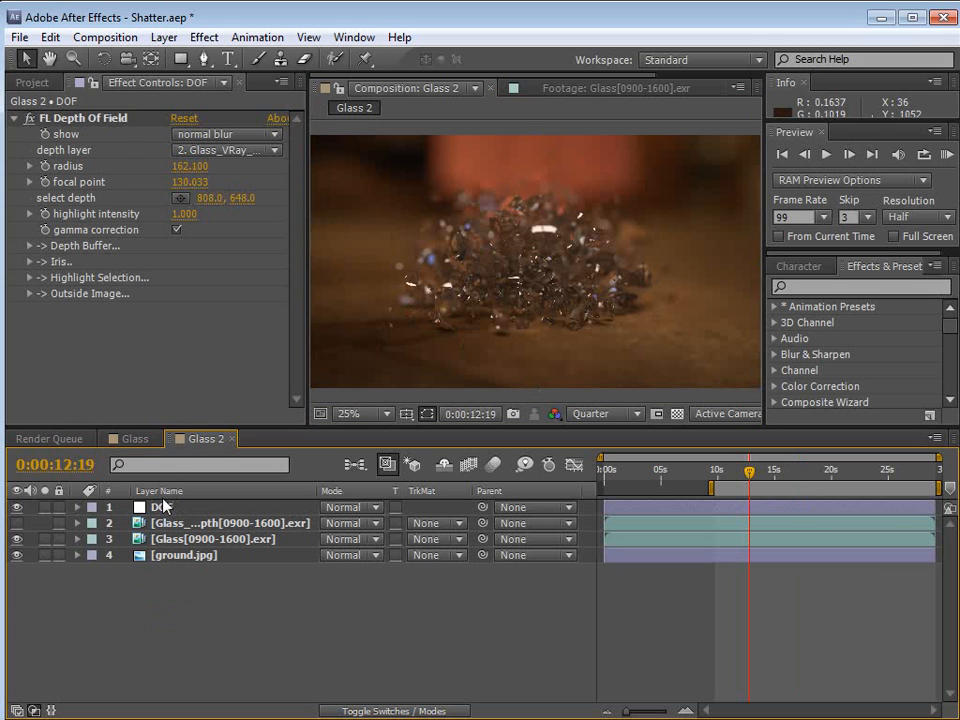
Hide the DOF layer and add a new adjustment layer named CC above it in the Glass 2 composition.
{"action": "left_click", "coordinate": [16, 507]}
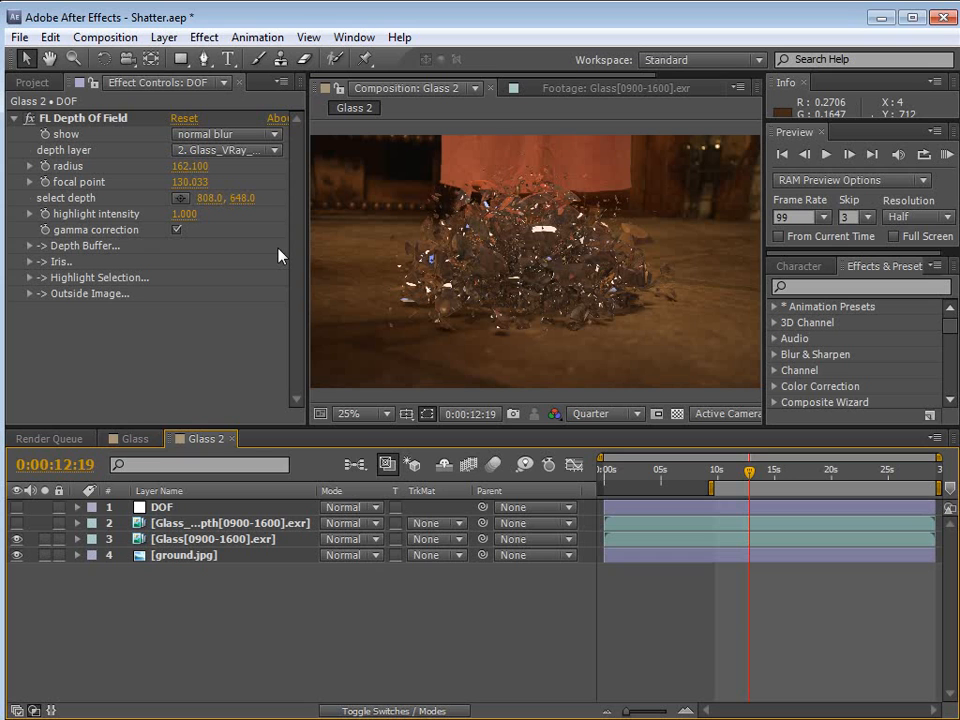
{"action": "left_click", "coordinate": [164, 37]}
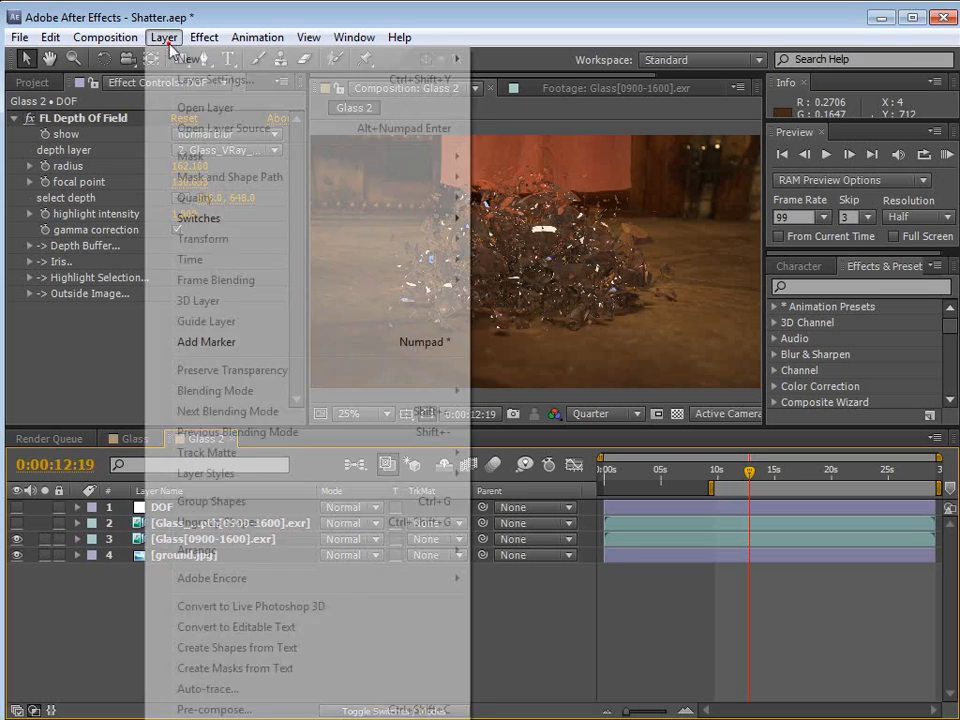
{"action": "mouse_move", "coordinate": [186, 62]}
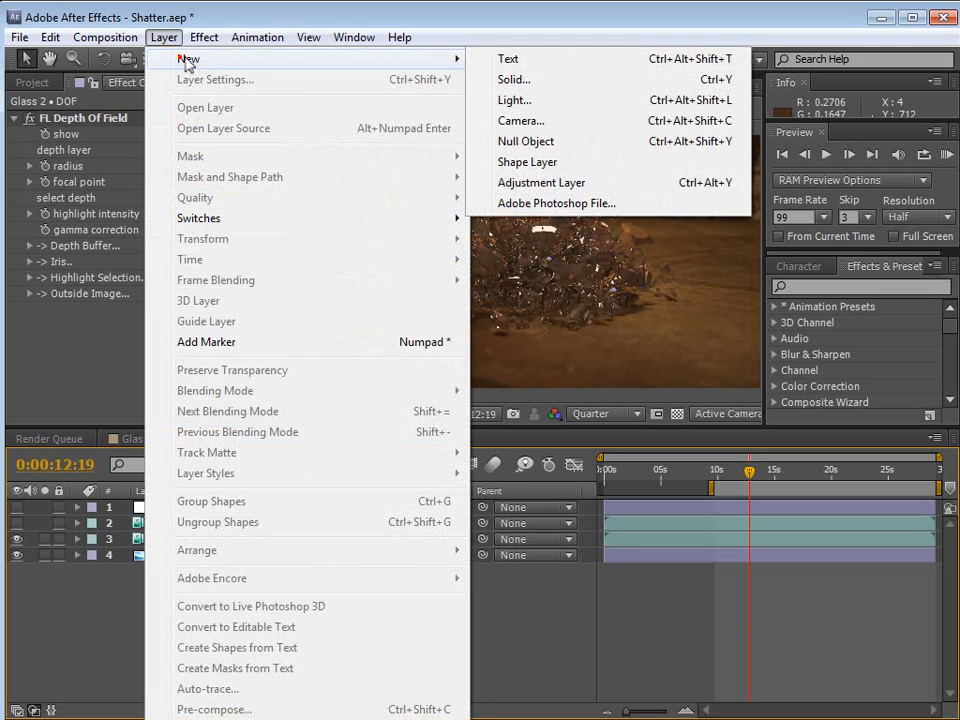
{"action": "left_click", "coordinate": [541, 183]}
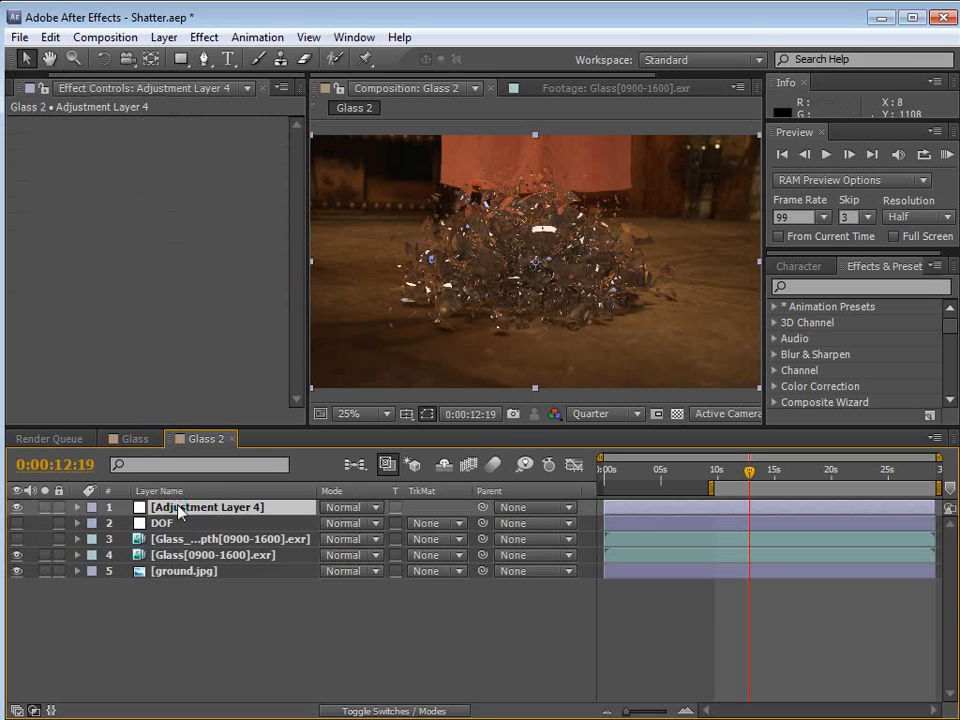
{"action": "key", "text": "Return"}
{"action": "type", "text": "CC"}
Apply the Tint and Curves effects to the CC layer and set Amount to Tint to 31%.
{"action": "left_click", "coordinate": [204, 37]}
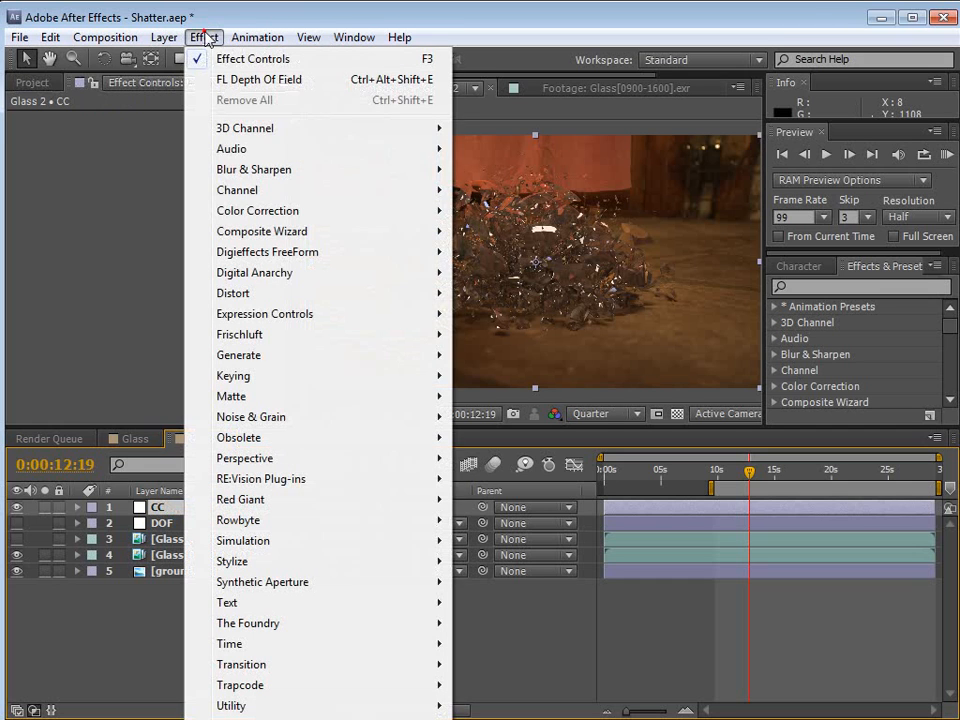
{"action": "mouse_move", "coordinate": [300, 210]}
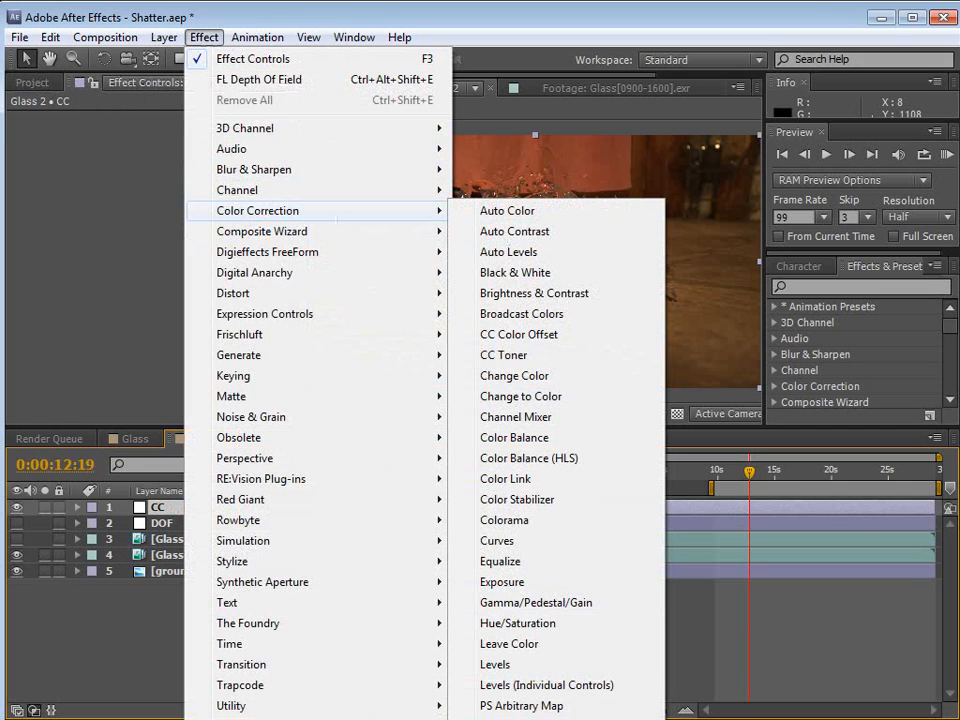
{"action": "left_click", "coordinate": [492, 719]}
{"action": "left_click", "coordinate": [212, 37]}
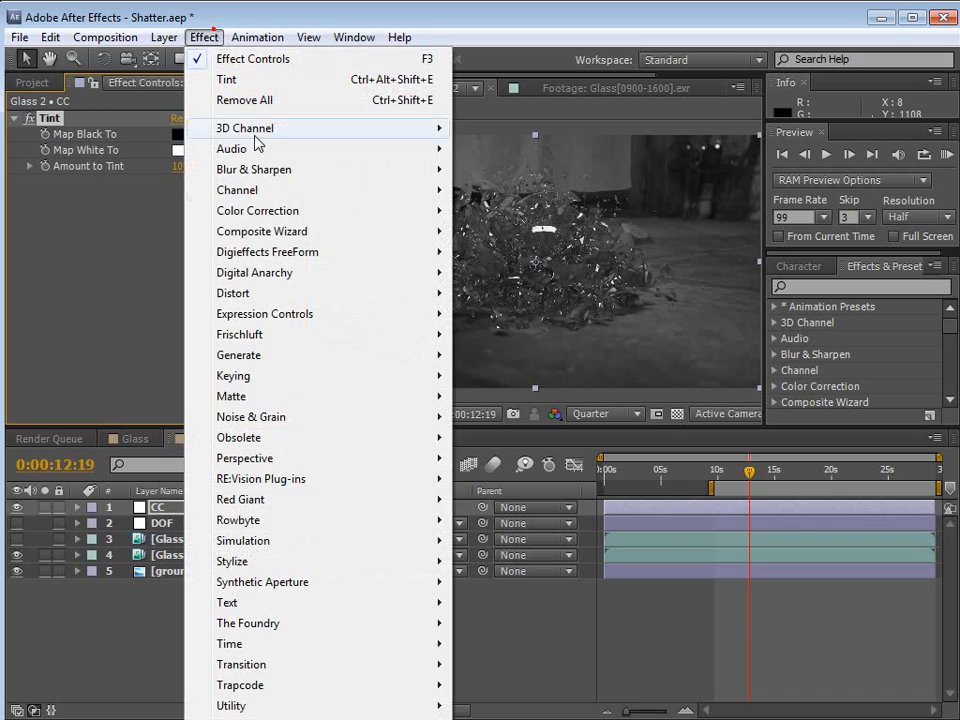
{"action": "mouse_move", "coordinate": [282, 212]}
{"action": "left_click", "coordinate": [497, 541]}
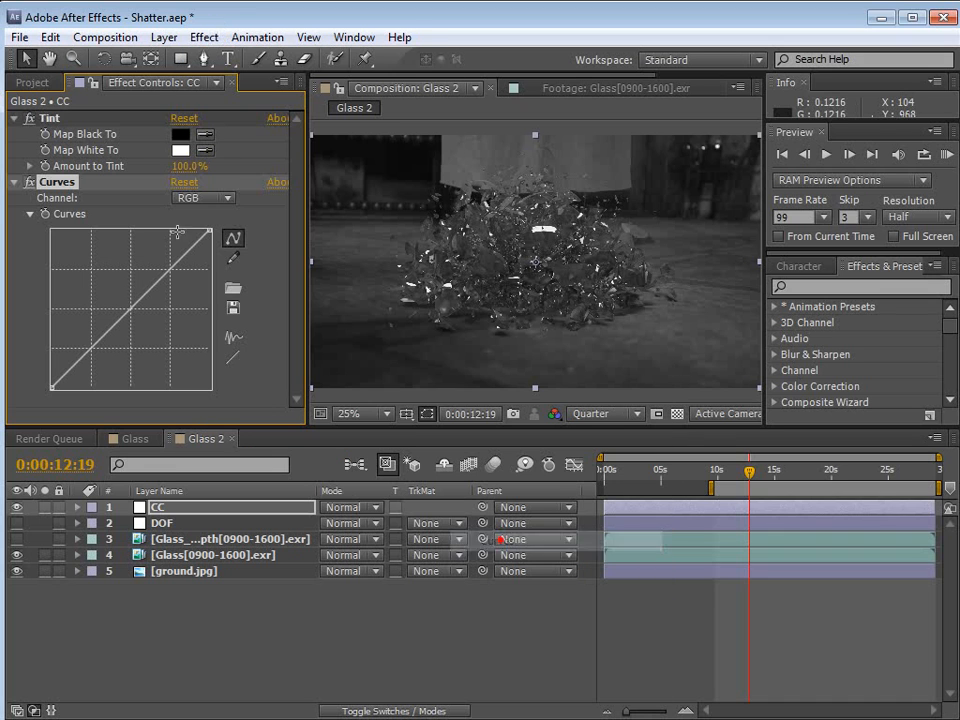
{"action": "left_click_drag", "start_coordinate": [181, 166], "coordinate": [112, 167]}
At 0:00:16:16, anchor the RGB curve's midtones and lower quarter, and pull its shadows down slightly.
{"action": "left_click_drag", "start_coordinate": [749, 470], "coordinate": [795, 475]}
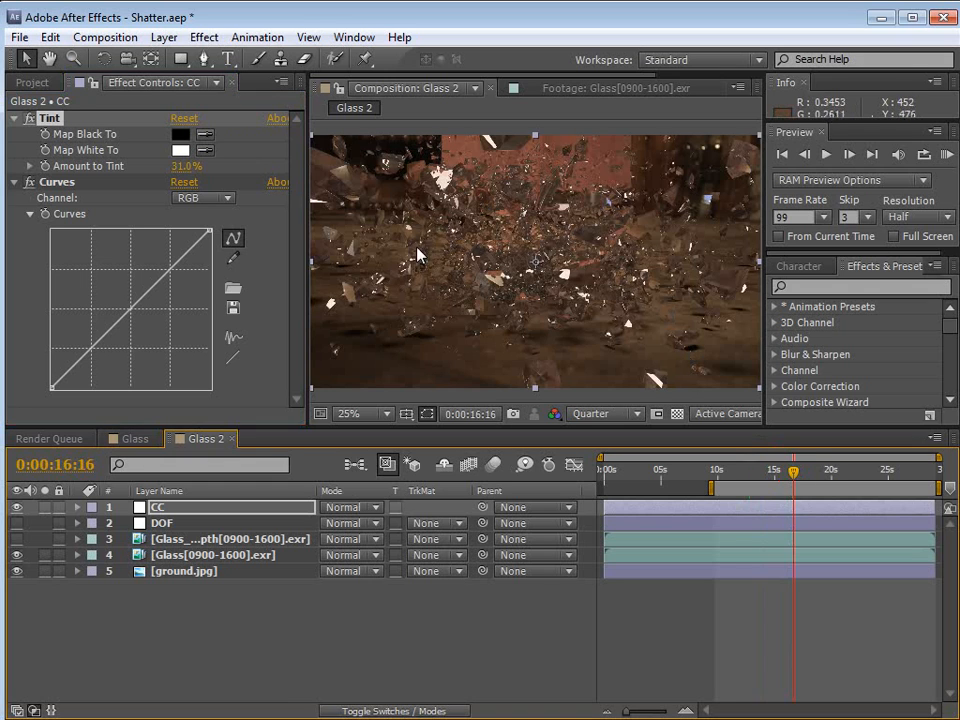
{"action": "mouse_move", "coordinate": [129, 315]}
{"action": "left_mouse_down"}
{"action": "mouse_move", "coordinate": [134, 321]}
{"action": "mouse_move", "coordinate": [128, 311]}
{"action": "left_mouse_up"}
{"action": "left_click", "coordinate": [91, 349]}
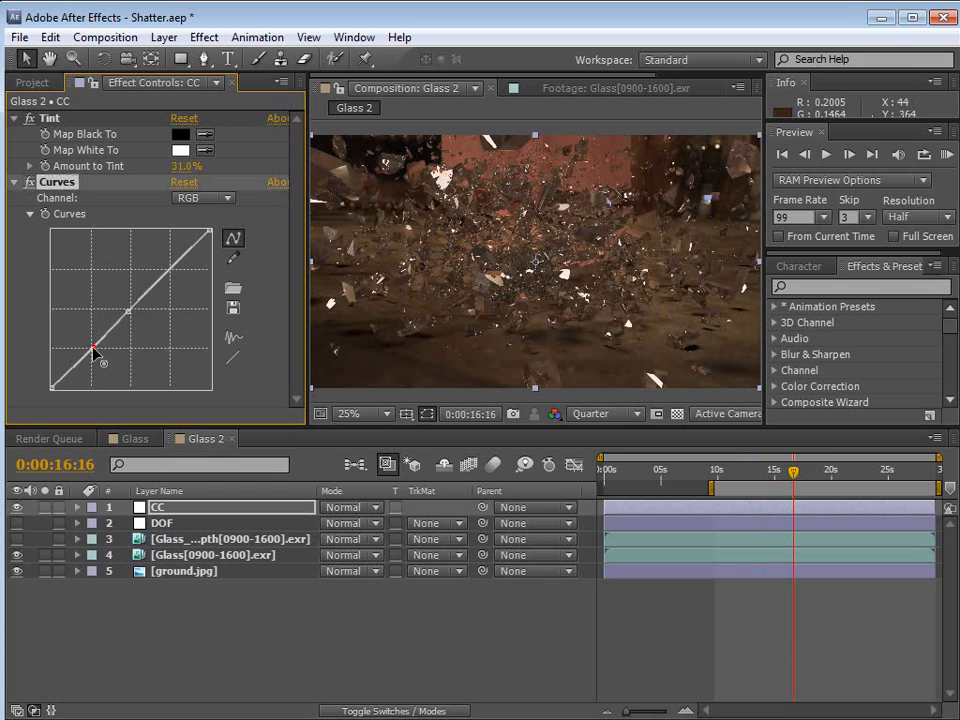
{"action": "left_click_drag", "start_coordinate": [77, 368], "coordinate": [72, 377]}
{"action": "left_click", "coordinate": [93, 347]}
Raise the Red curve's midtones slightly and lift the Blue curve in the midtones and shadows for a cooler grade.
{"action": "left_click", "coordinate": [218, 197]}
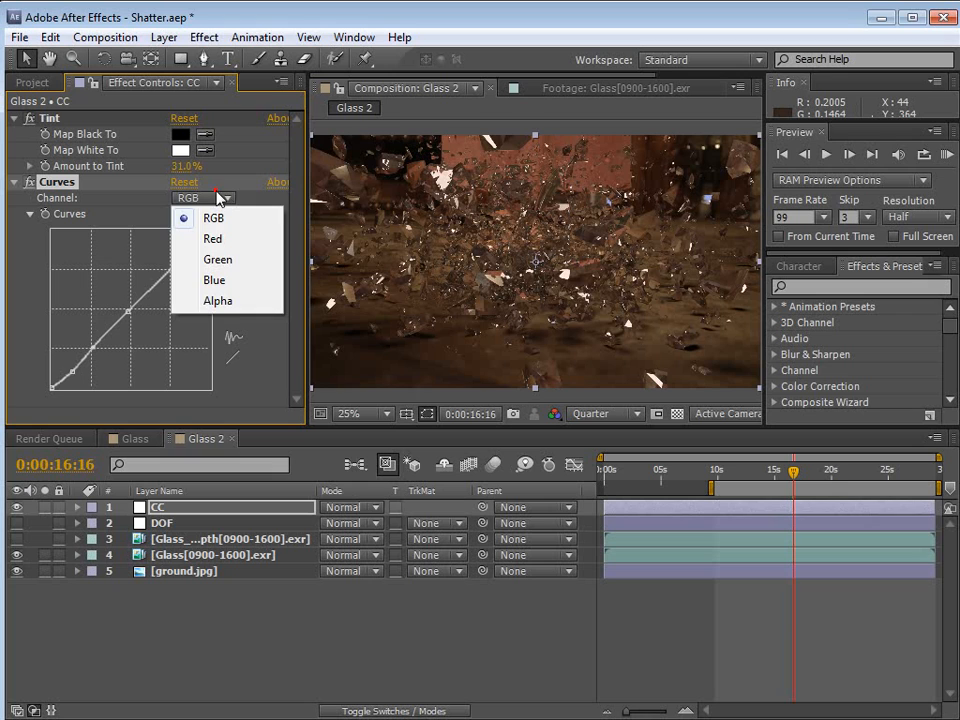
{"action": "left_click", "coordinate": [218, 240]}
{"action": "mouse_move", "coordinate": [124, 316]}
{"action": "left_mouse_down"}
{"action": "mouse_move", "coordinate": [133, 325]}
{"action": "mouse_move", "coordinate": [124, 304]}
{"action": "left_mouse_up"}
{"action": "left_click", "coordinate": [215, 197]}
{"action": "left_click", "coordinate": [215, 281]}
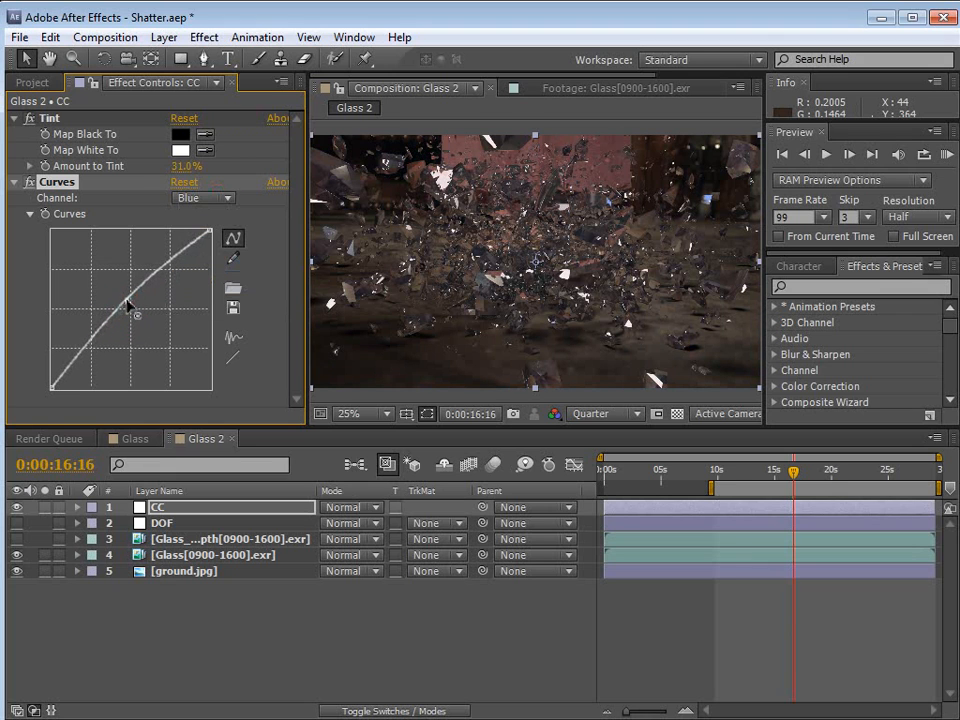
{"action": "mouse_move", "coordinate": [86, 347]}
{"action": "left_mouse_down"}
{"action": "mouse_move", "coordinate": [89, 355]}
{"action": "mouse_move", "coordinate": [80, 349]}
{"action": "left_mouse_up"}
At 0:00:12:07, return Curves to the RGB channel and raise the midtones to brighten the composite.
{"action": "left_click_drag", "start_coordinate": [707, 469], "coordinate": [744, 469]}
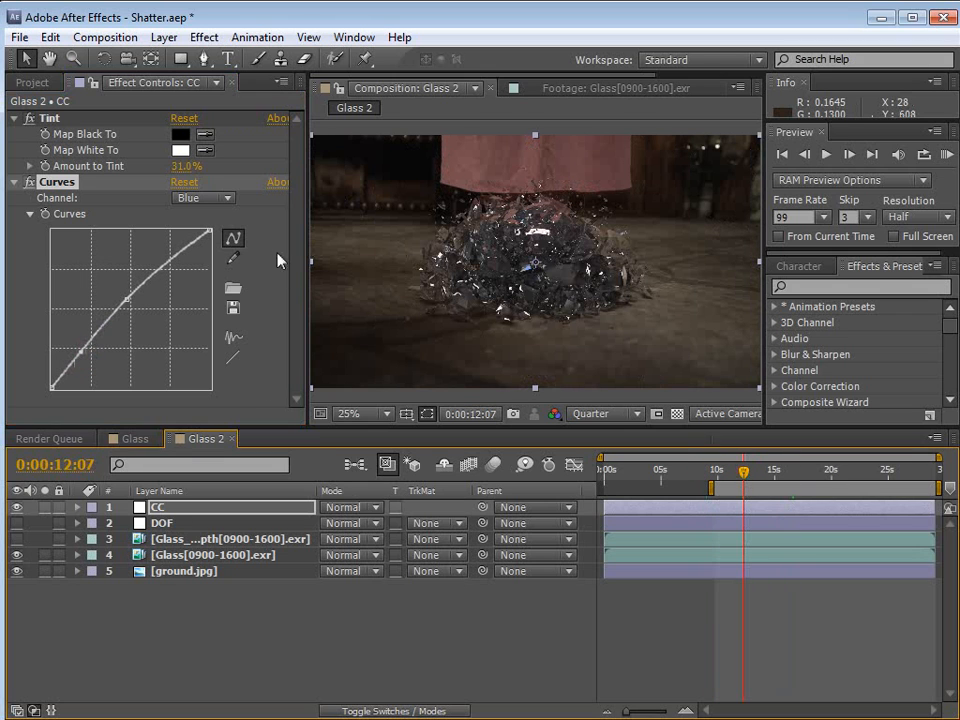
{"action": "left_click", "coordinate": [206, 197]}
{"action": "left_click", "coordinate": [208, 204]}
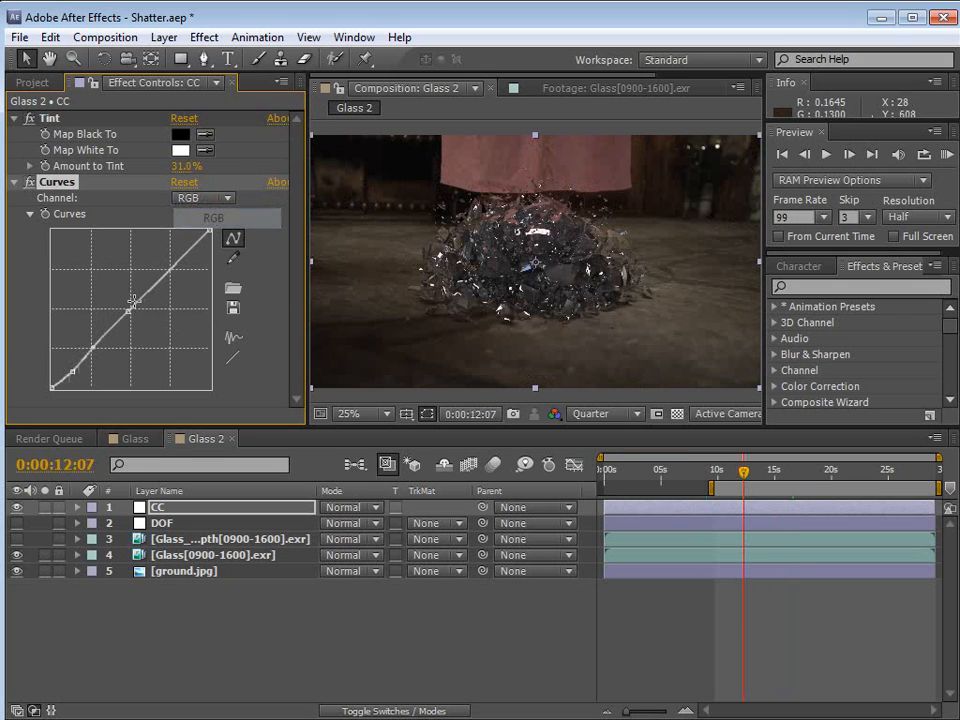
{"action": "left_click", "coordinate": [93, 345]}
{"action": "left_click_drag", "start_coordinate": [127, 311], "coordinate": [127, 295]}
Check the grade at 0:00:14:01 and 0:00:10:19, and save the project.
{"action": "left_click", "coordinate": [765, 470]}
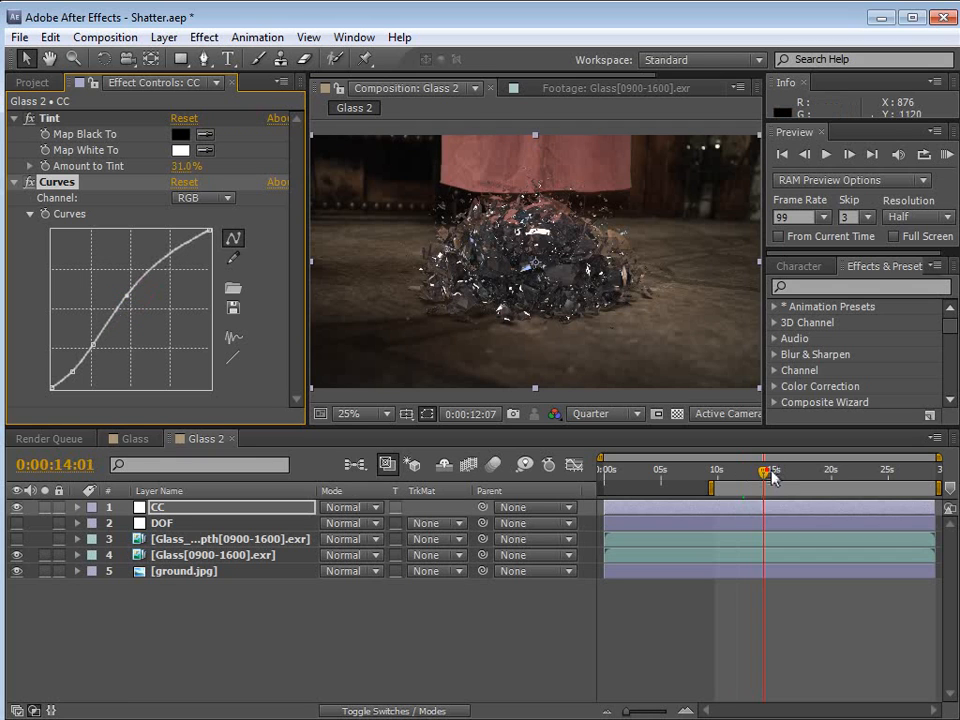
{"action": "left_click", "coordinate": [727, 470]}
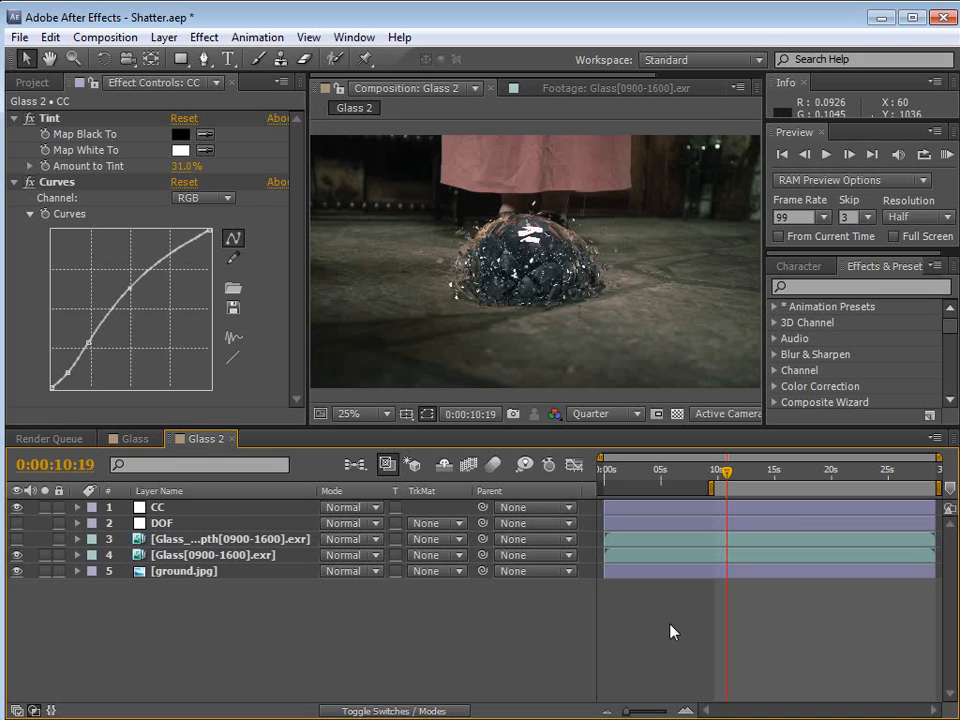
{"action": "left_click", "coordinate": [19, 37]}
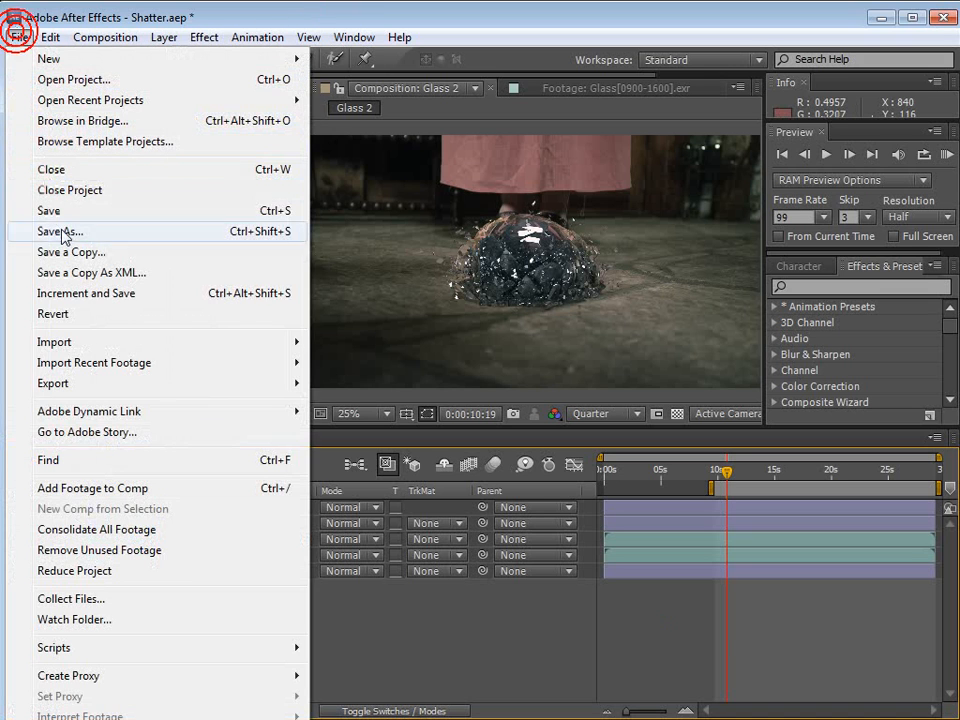
{"action": "left_click", "coordinate": [52, 212]}
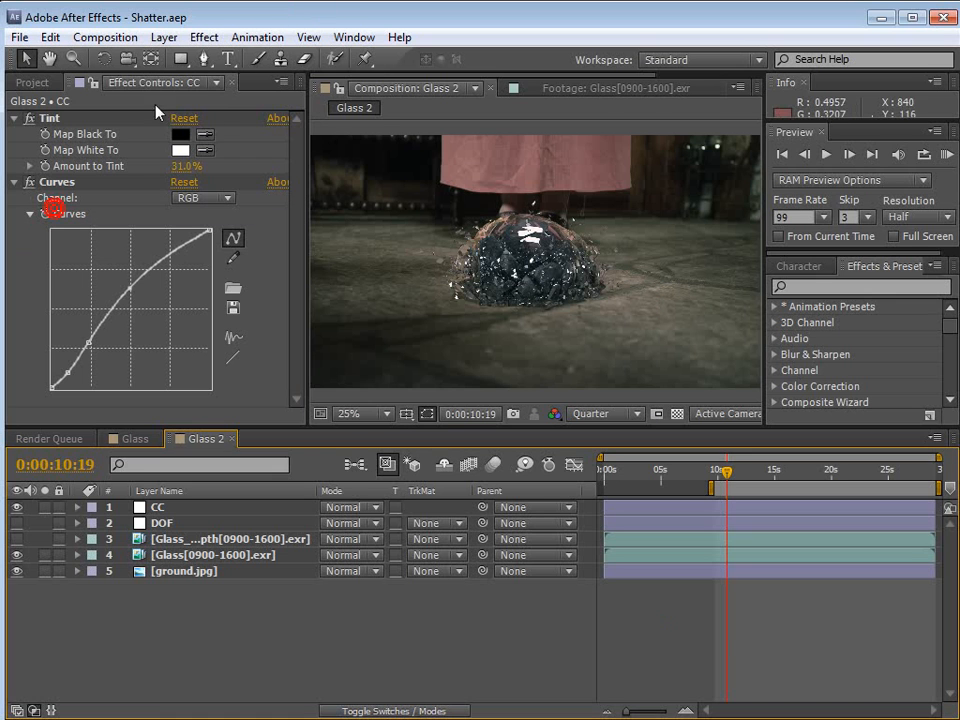
Create a white (FFFFFF) solid measuring 1920 by 1920 px, keeping the name White Solid 1.
{"action": "left_click", "coordinate": [164, 38]}
{"action": "mouse_move", "coordinate": [183, 62]}
{"action": "left_click", "coordinate": [570, 81]}
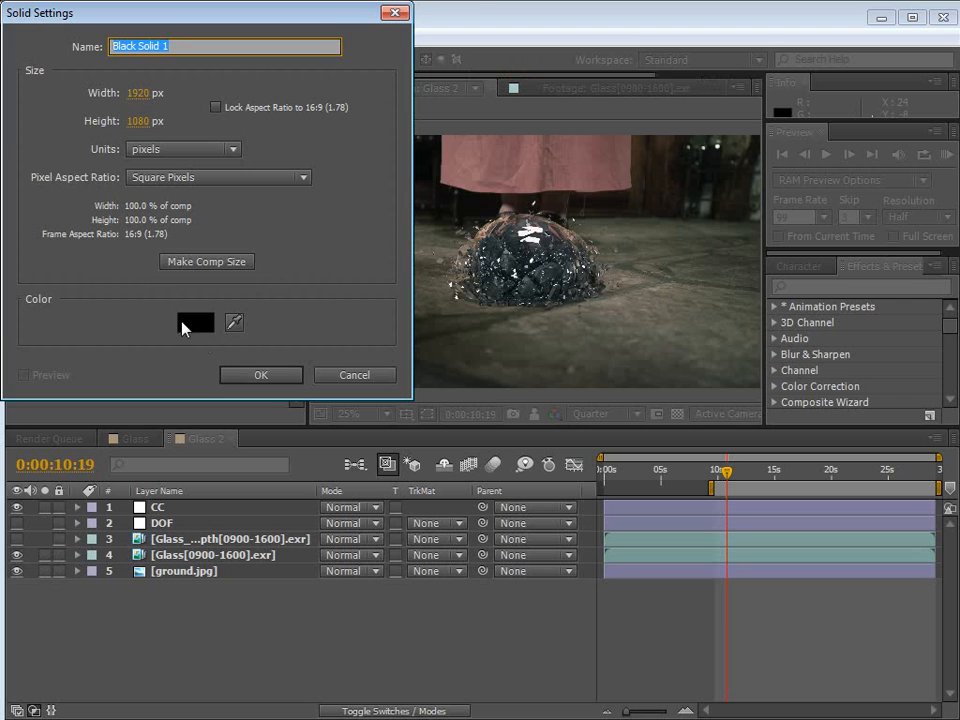
{"action": "left_click", "coordinate": [198, 322]}
{"action": "left_click_drag", "start_coordinate": [173, 117], "coordinate": [8, 12]}
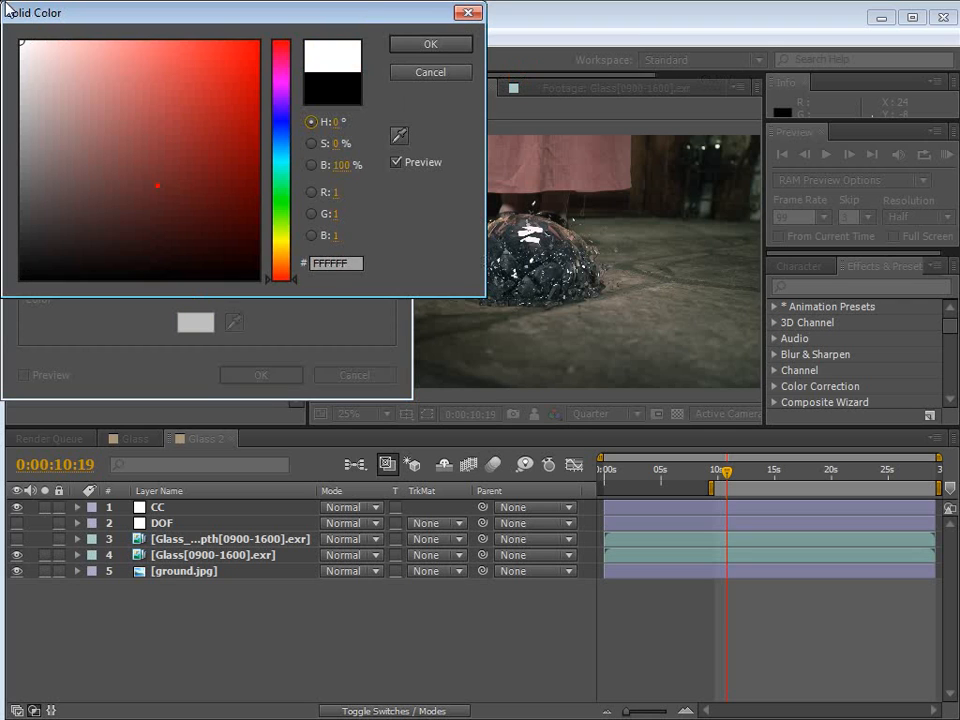
{"action": "left_click", "coordinate": [433, 44]}
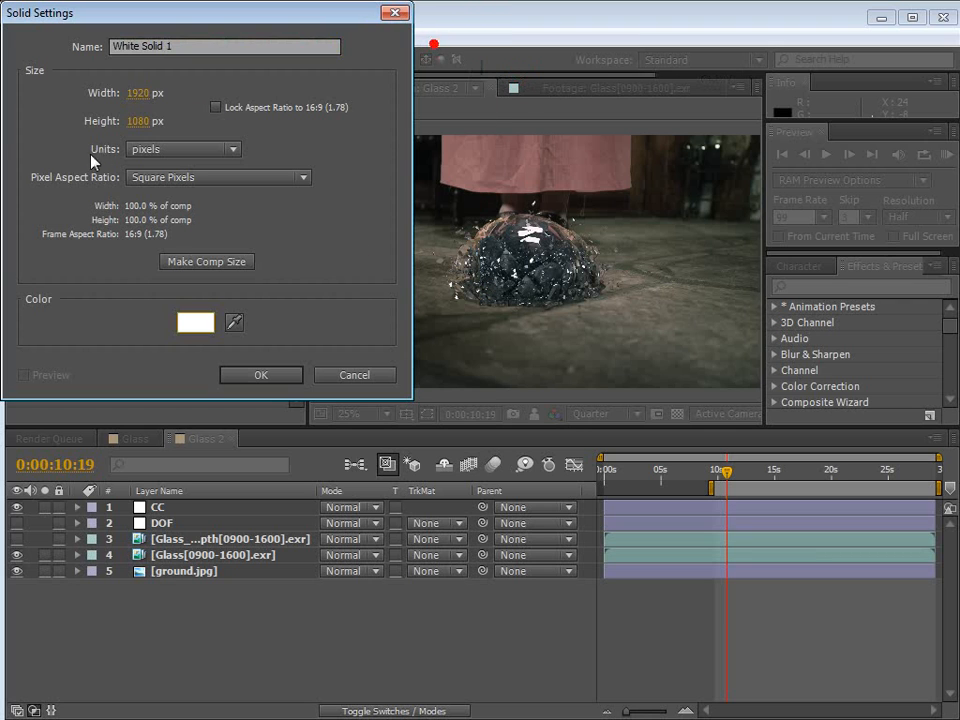
{"action": "left_click", "coordinate": [132, 94]}
{"action": "key", "text": "Tab"}
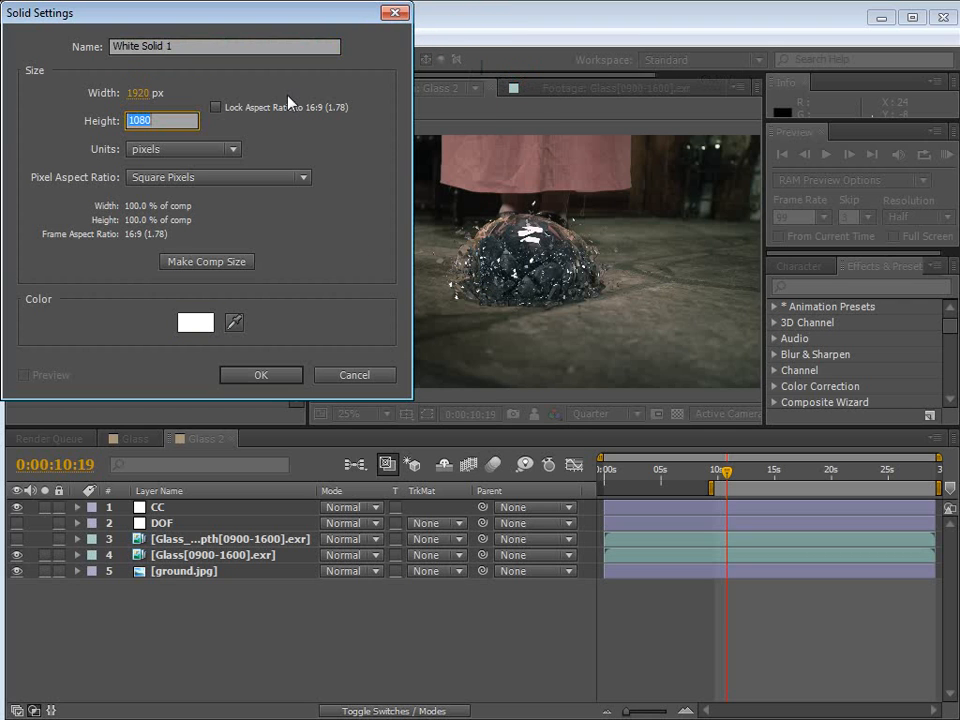
{"action": "type", "text": "1920"}
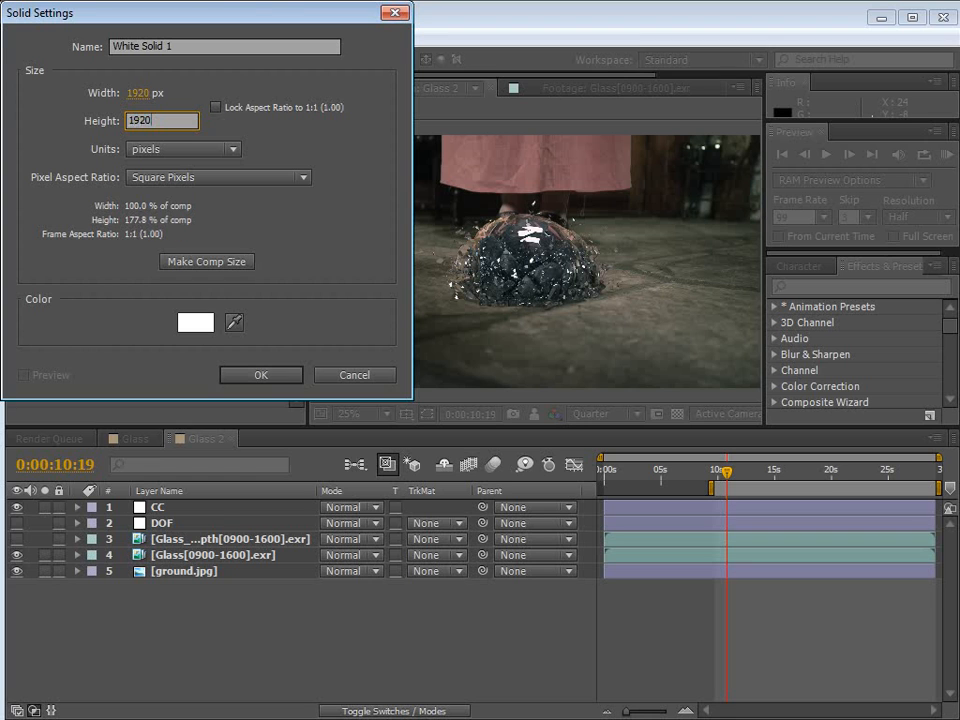
{"action": "key", "text": "Return"}
Draw a circular ellipse mask centred on the white solid, about a third of the solid's width.
{"action": "key", "text": "comma"}
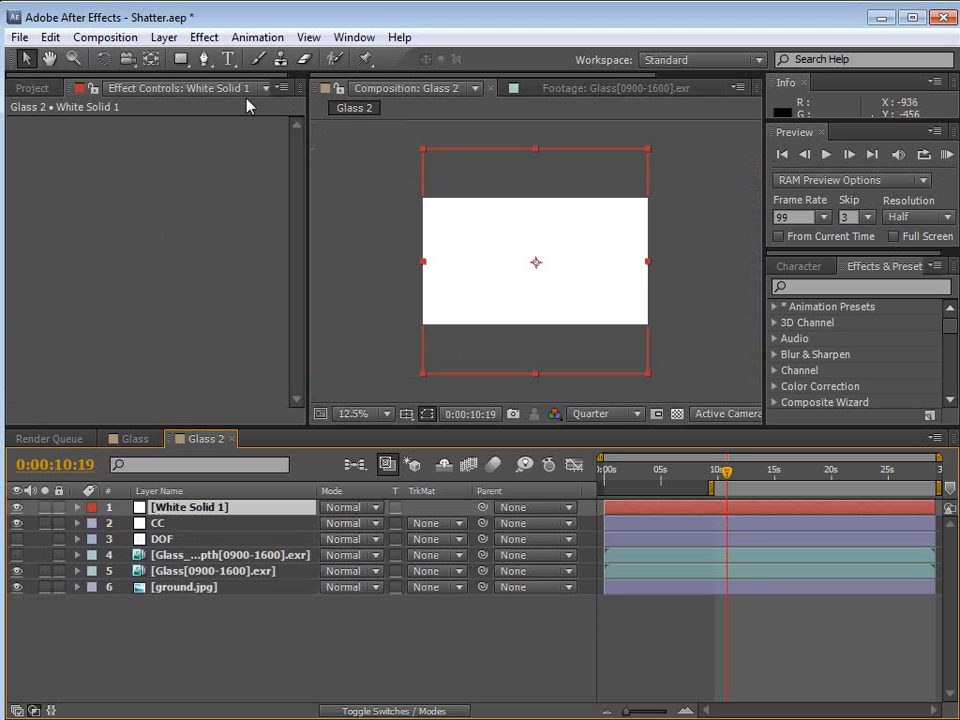
{"action": "left_click", "coordinate": [181, 59]}
{"action": "left_click_drag", "start_coordinate": [181, 59], "coordinate": [259, 101]}
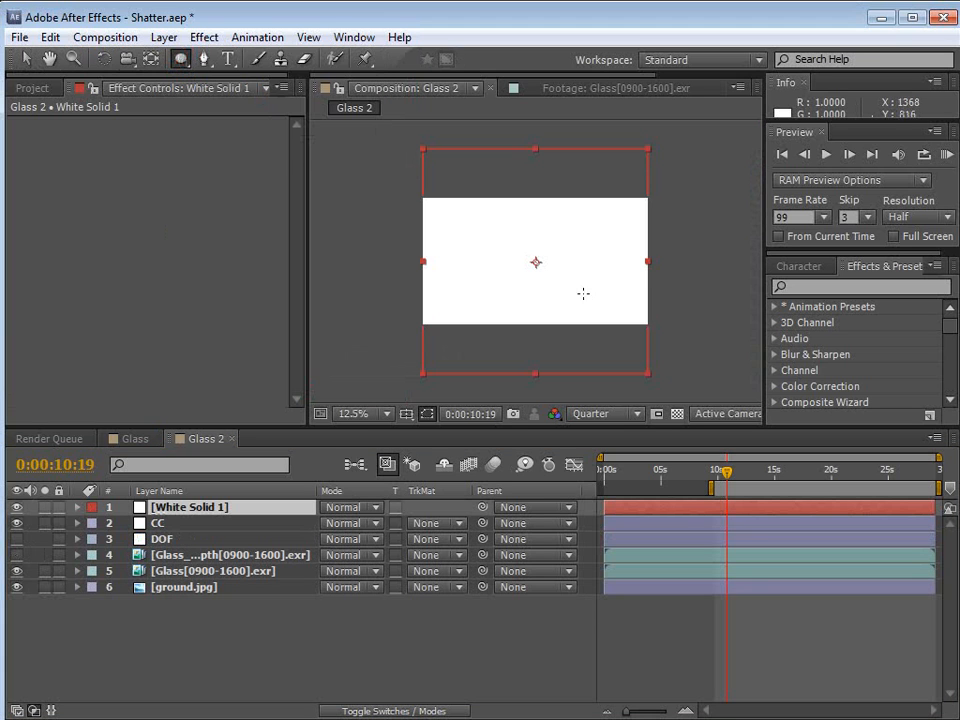
{"action": "left_click_drag", "start_coordinate": [536, 261], "coordinate": [574, 300], "text": "ctrl+shift"}
{"action": "key", "text": "period"}
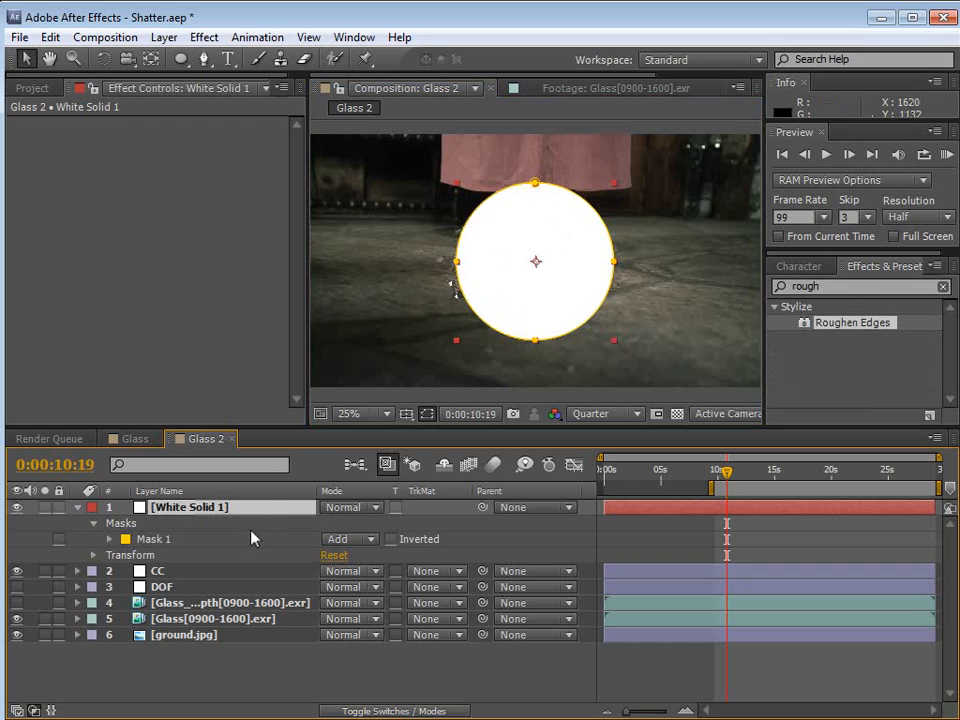
Enable Mask Path keyframing on Mask 1 at 0:00:10:19 and solo the white solid.
{"action": "key", "text": "m"}
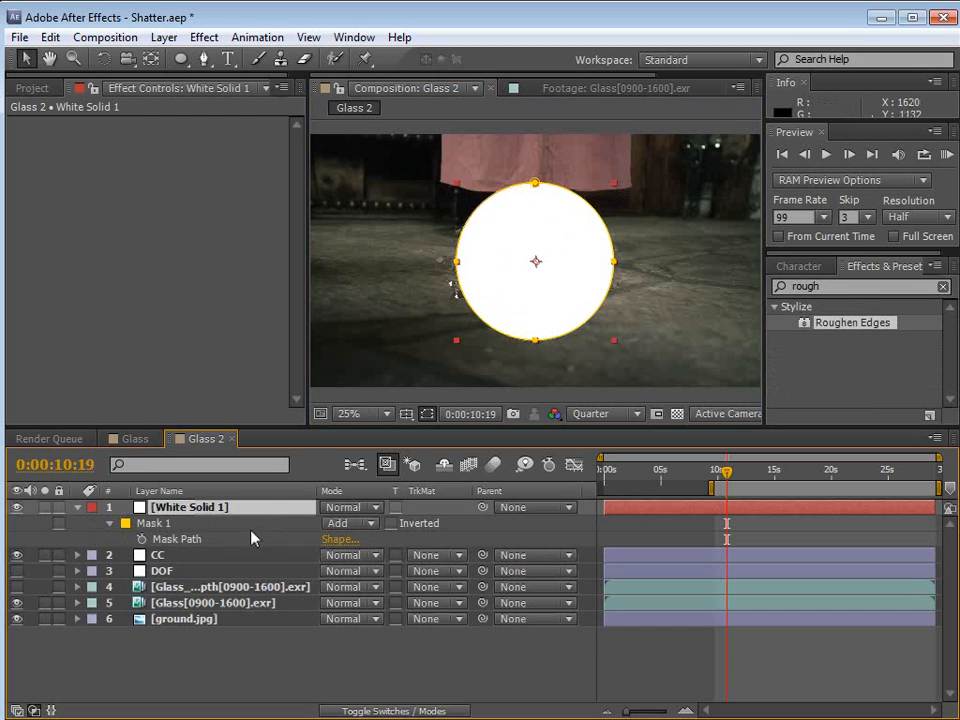
{"action": "left_click", "coordinate": [140, 539]}
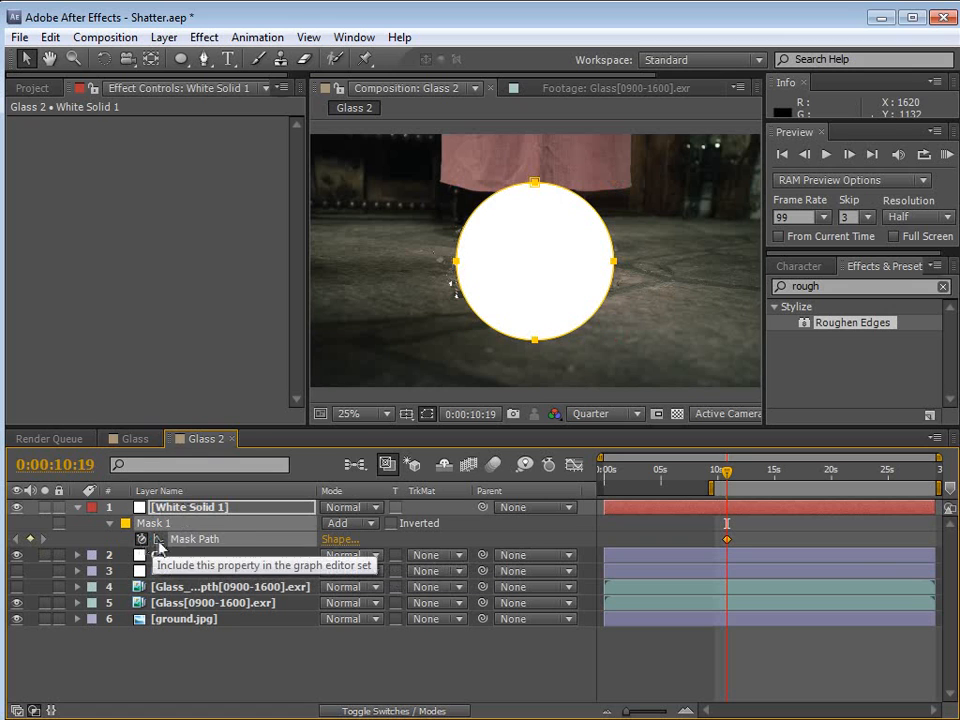
{"action": "left_click", "coordinate": [45, 507]}
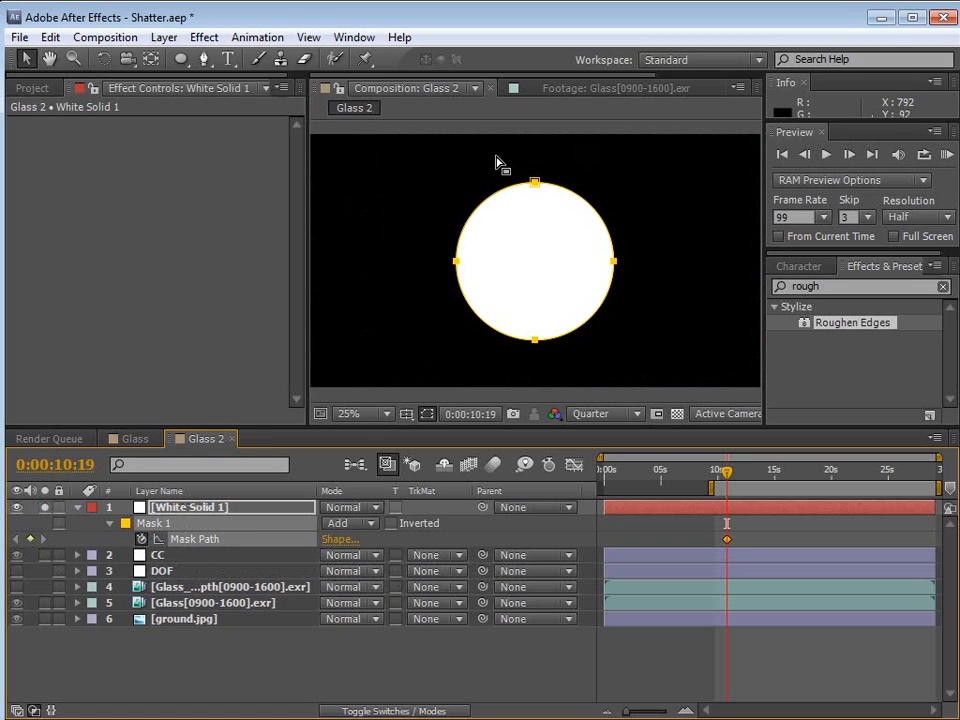
{"action": "key", "text": "comma"}
{"action": "key", "text": "period"}
Remove the Mask Path keyframing and instead keyframe Mask 1's Mask Expansion at -327 pixels at 0:00:10:19.
{"action": "key", "text": "m"}
{"action": "key", "text": "m"}
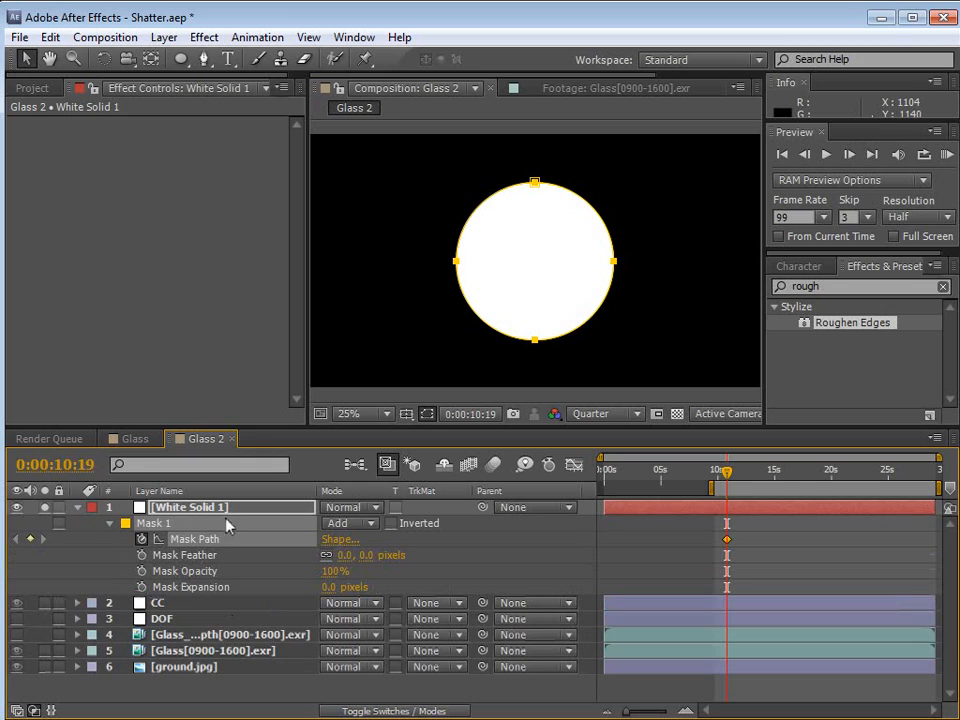
{"action": "left_click", "coordinate": [142, 539]}
{"action": "left_click", "coordinate": [142, 587]}
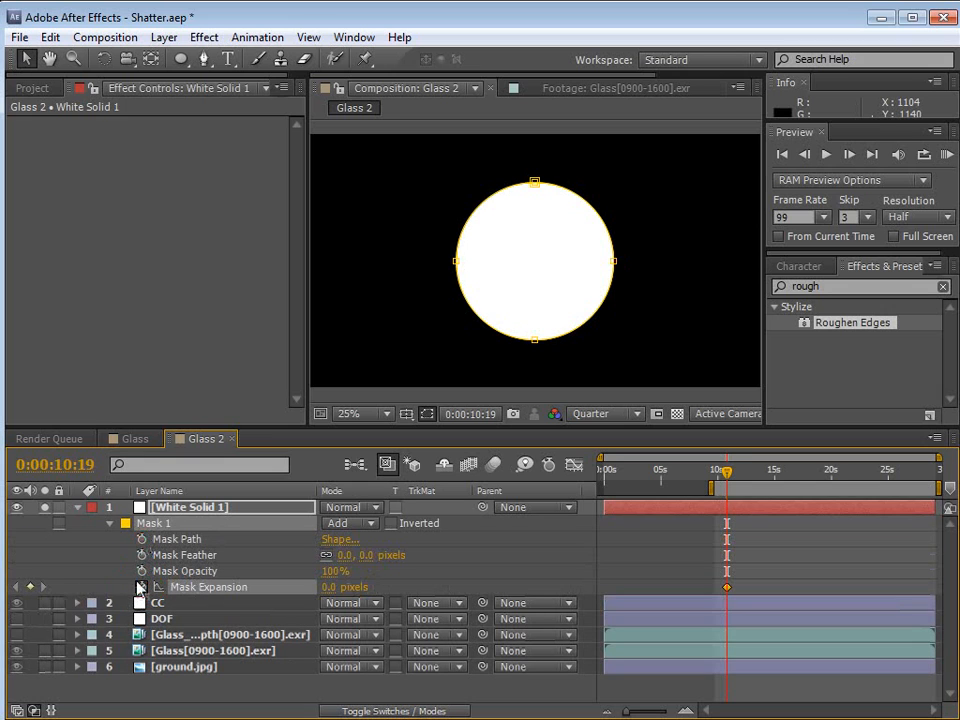
{"action": "left_click_drag", "start_coordinate": [308, 587], "coordinate": [214, 582]}
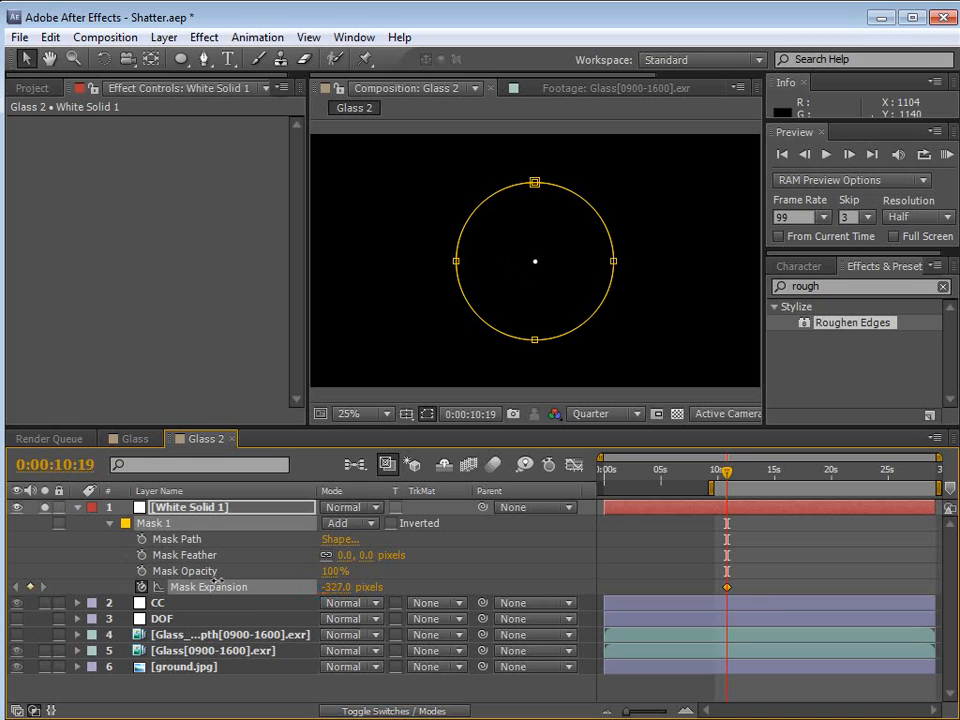
At about 13 seconds, keyframe a much larger Mask Expansion so the circle grows outward, and scrub to 0:00:12:01 to check.
{"action": "left_click_drag", "start_coordinate": [721, 466], "coordinate": [750, 479]}
{"action": "left_click_drag", "start_coordinate": [349, 591], "coordinate": [913, 575]}
{"action": "scroll", "coordinate": [470, 381], "scroll_direction": "down", "scroll_amount": 1}
{"action": "left_click_drag", "start_coordinate": [343, 596], "coordinate": [702, 565]}
{"action": "left_click_drag", "start_coordinate": [743, 470], "coordinate": [741, 471]}
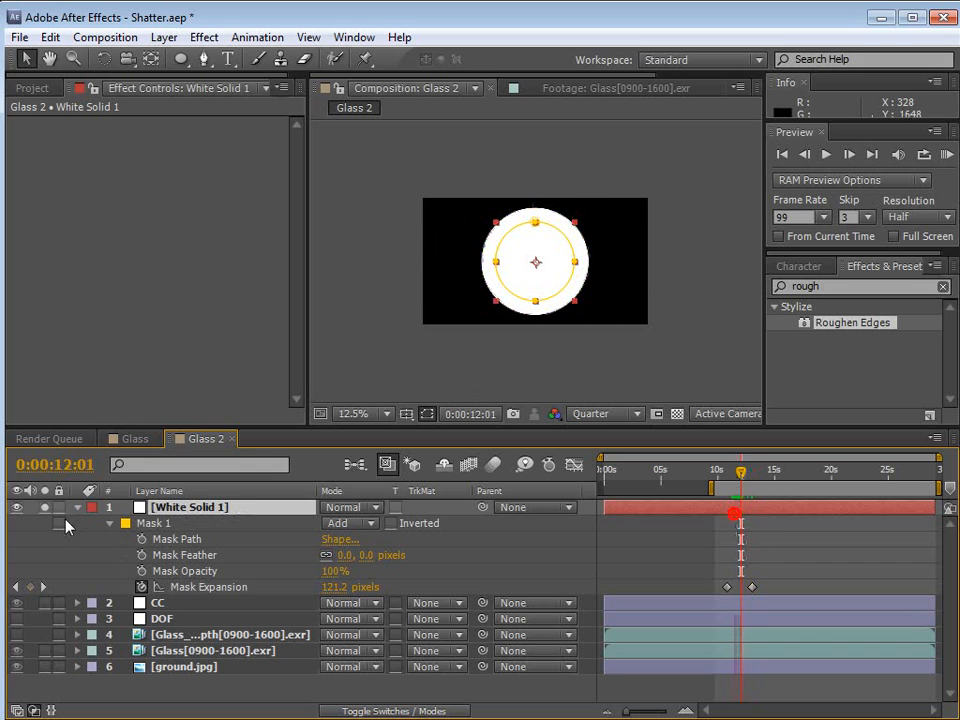
Duplicate the animated Mask 1 on the white solid.
{"action": "left_click", "coordinate": [160, 524]}
{"action": "left_click", "coordinate": [50, 37]}
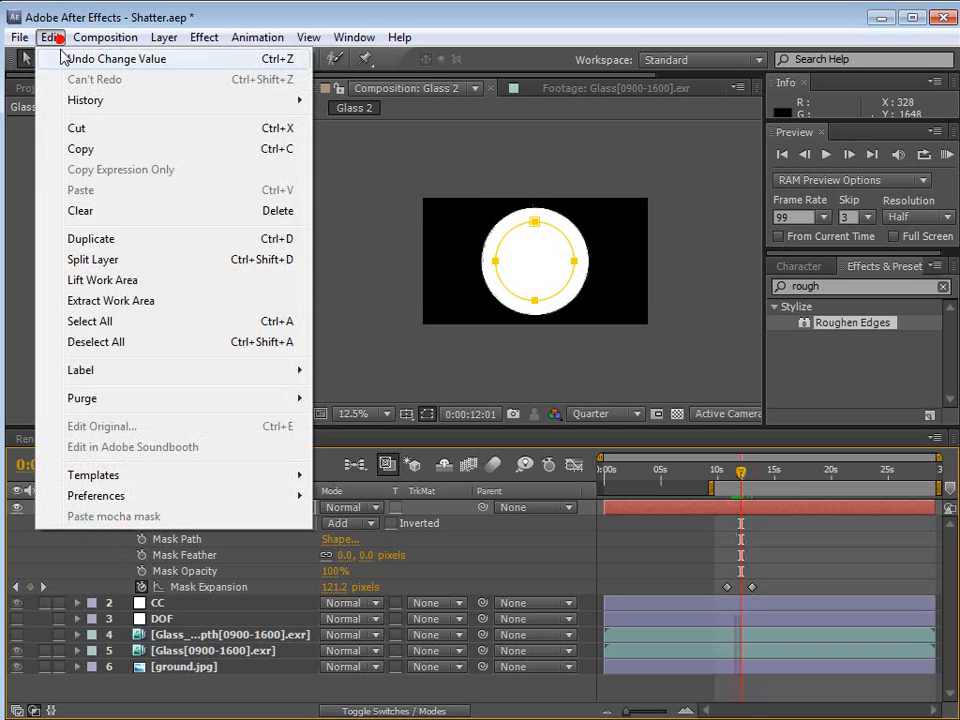
{"action": "left_click", "coordinate": [98, 239]}
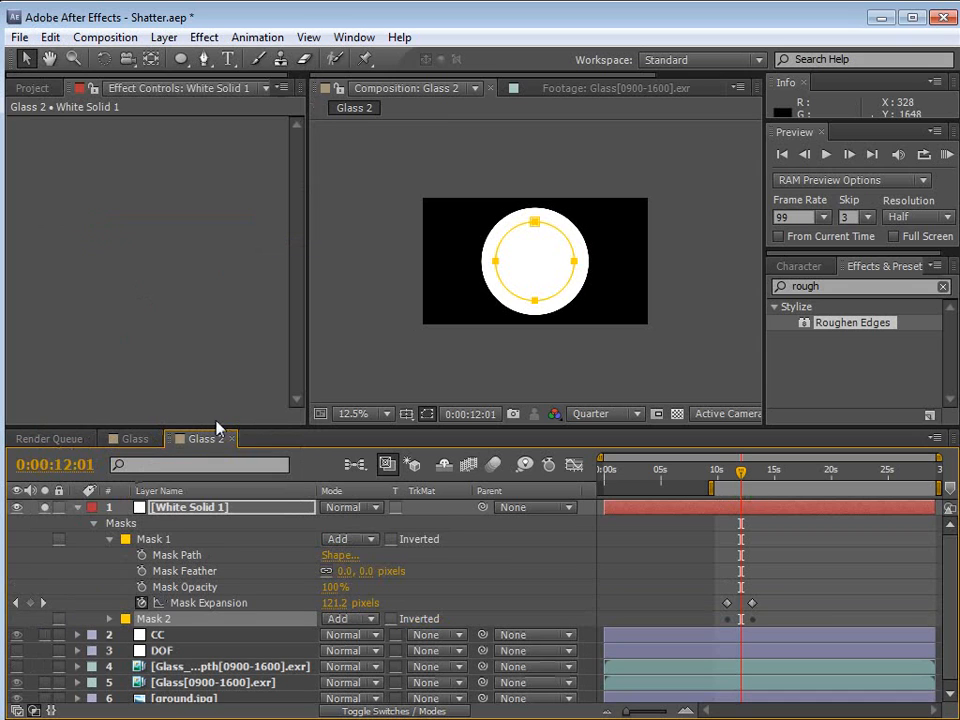
Expand the white solid's Mask 2 properties and set its mask mode to Subtract.
{"action": "left_click_drag", "start_coordinate": [290, 432], "coordinate": [281, 374]}
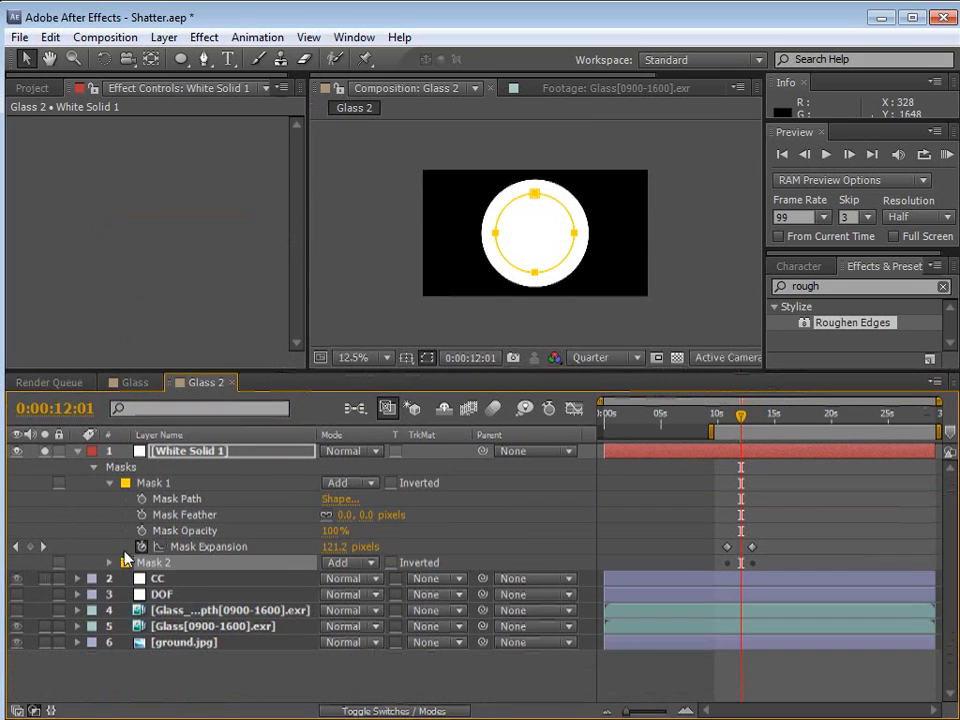
{"action": "left_click", "coordinate": [110, 563]}
{"action": "left_click", "coordinate": [368, 562]}
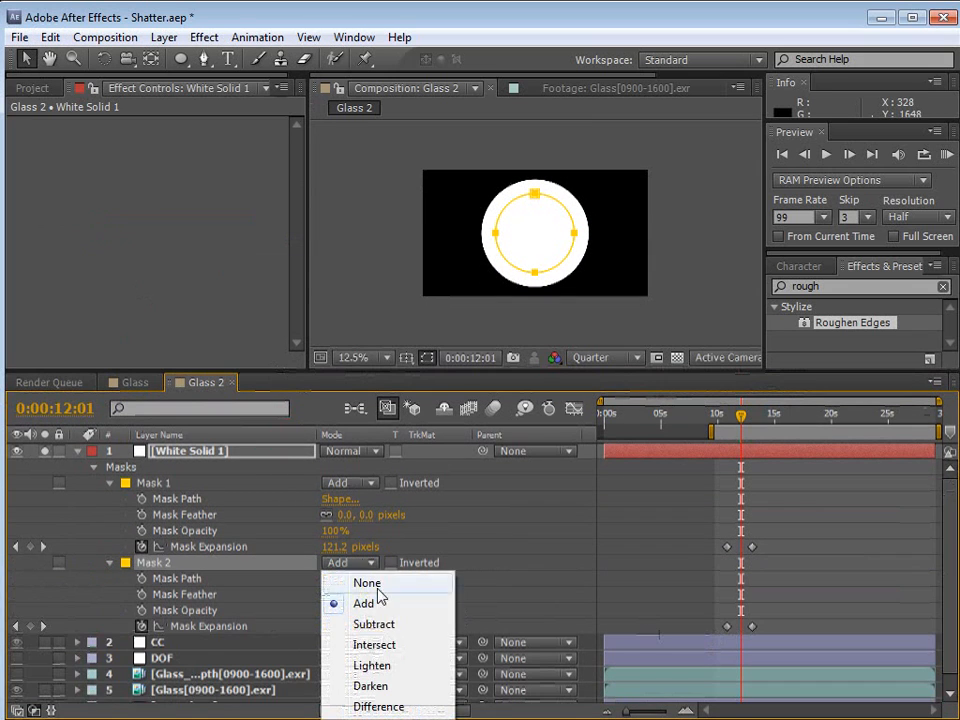
{"action": "left_click", "coordinate": [374, 624]}
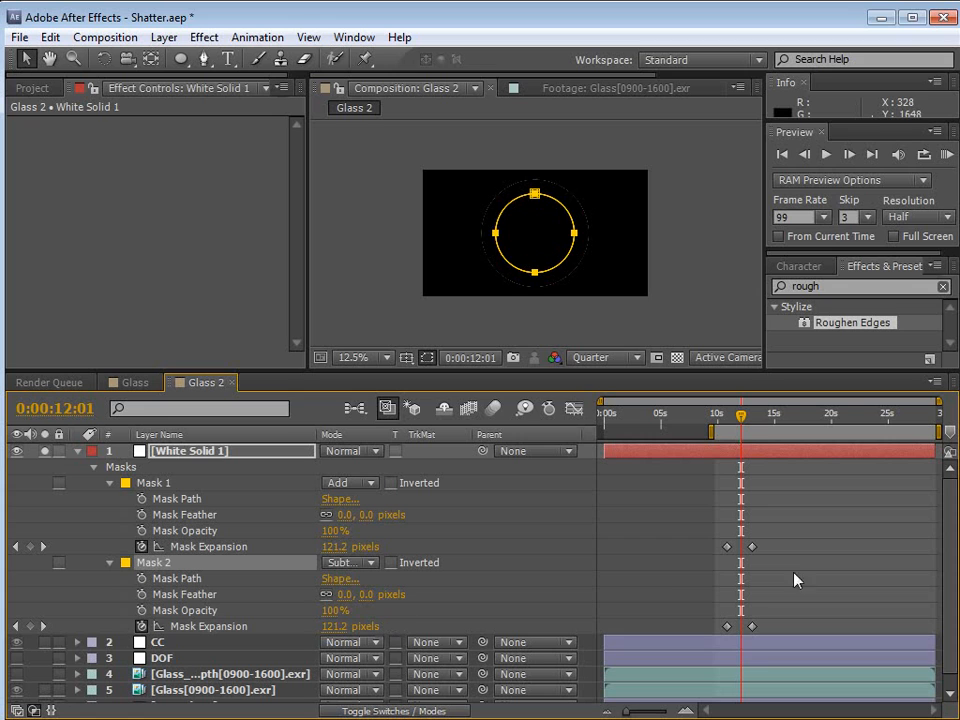
{"action": "scroll", "coordinate": [525, 214], "scroll_direction": "up", "scroll_amount": 1}
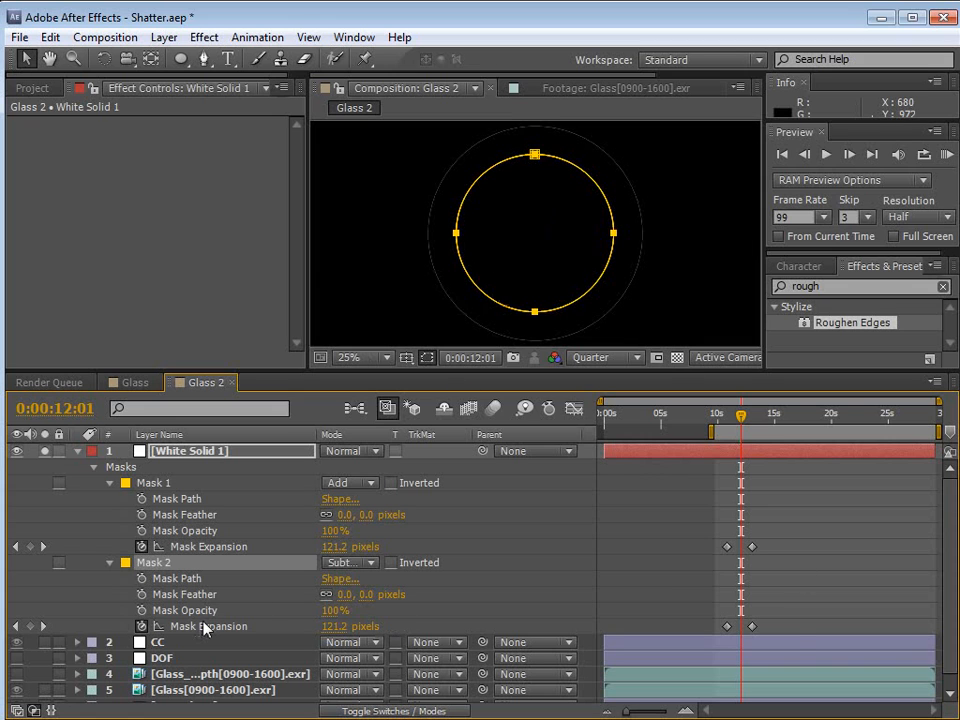
Shift Mask 2's two Mask Expansion keyframes slightly later than Mask 1's and raise its end value a little at 0:00:13:05.
{"action": "left_click", "coordinate": [771, 608]}
{"action": "key", "text": "equal"}
{"action": "key", "text": "equal"}
{"action": "key", "text": "equal"}
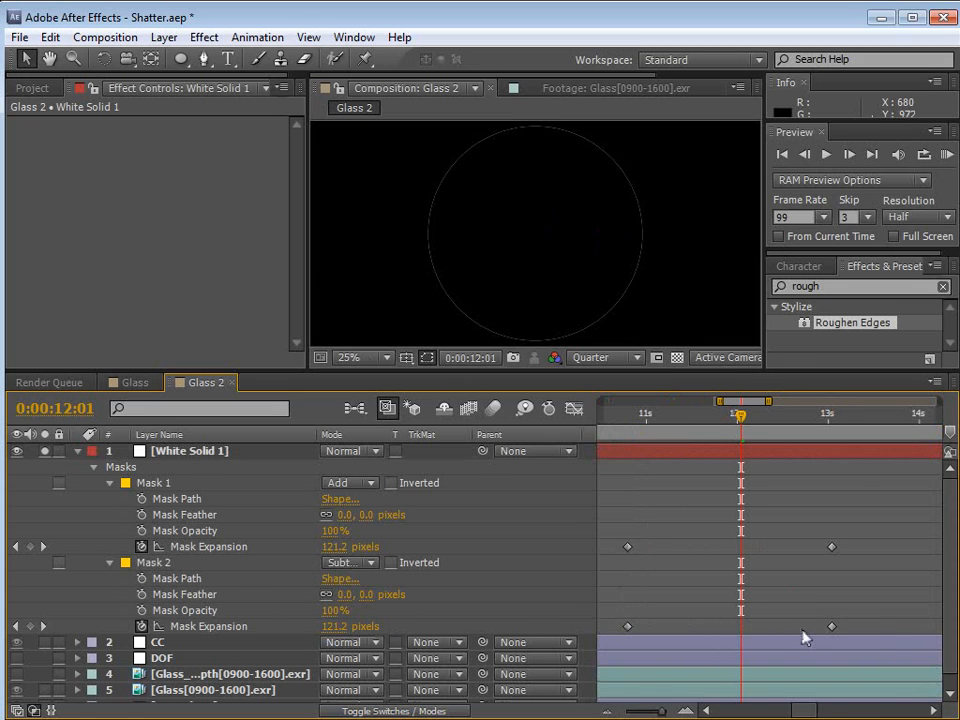
{"action": "left_click_drag", "start_coordinate": [852, 624], "coordinate": [831, 625]}
{"action": "key", "text": "space"}
{"action": "left_click_drag", "start_coordinate": [827, 542], "coordinate": [632, 540]}
{"action": "left_click_drag", "start_coordinate": [654, 622], "coordinate": [671, 626]}
{"action": "left_click_drag", "start_coordinate": [662, 418], "coordinate": [873, 491]}
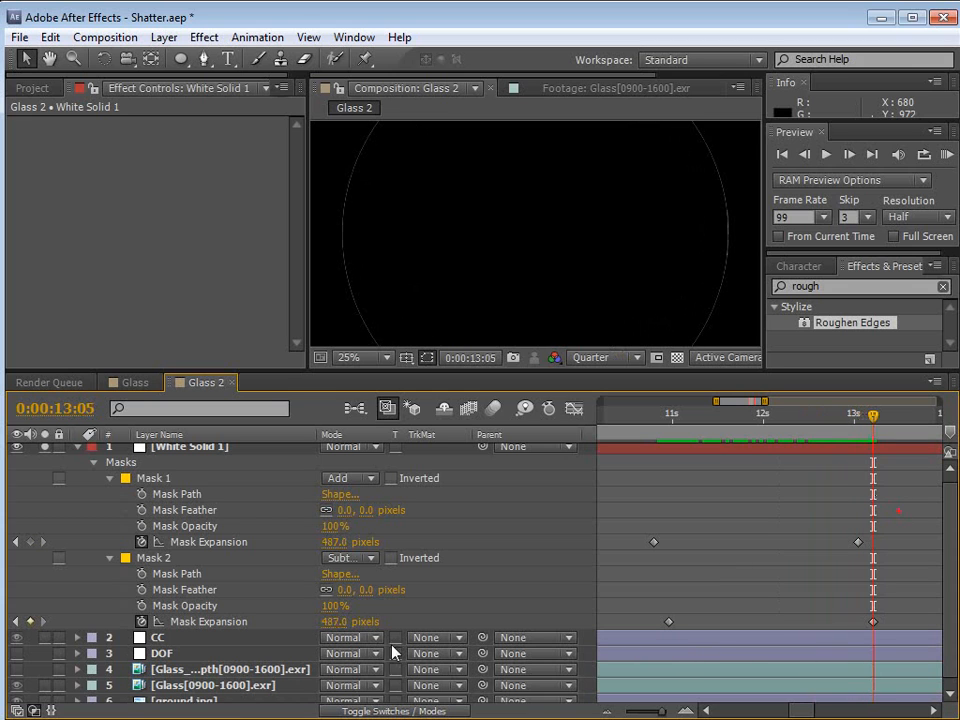
{"action": "left_click_drag", "start_coordinate": [335, 621], "coordinate": [338, 619]}
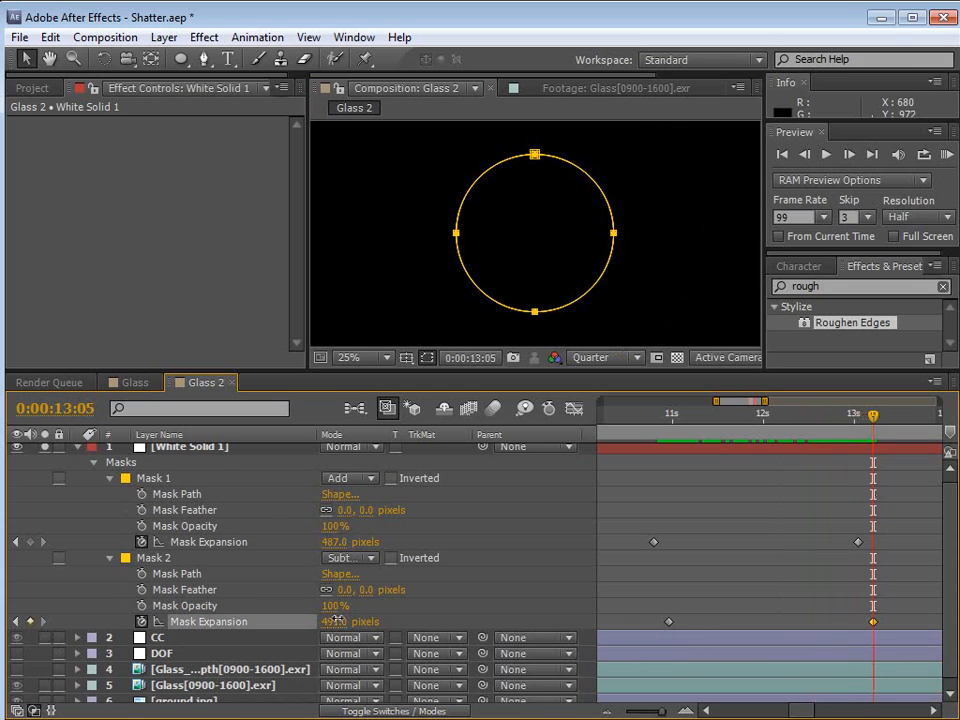
{"action": "left_click_drag", "start_coordinate": [873, 414], "coordinate": [730, 418]}
Feather the ring's edges, setting Mask Feather to 84 pixels on Mask 2 and 25 pixels on Mask 1.
{"action": "left_click_drag", "start_coordinate": [340, 590], "coordinate": [428, 578]}
{"action": "left_click_drag", "start_coordinate": [367, 510], "coordinate": [384, 507]}
{"action": "left_click", "coordinate": [716, 535]}
Increase Mask 2's Mask Expansion at its 0:00:13:05 keyframe and check the ring at 0:00:12:01.
{"action": "left_click_drag", "start_coordinate": [637, 420], "coordinate": [873, 452]}
{"action": "left_click_drag", "start_coordinate": [330, 630], "coordinate": [357, 614]}
{"action": "left_click_drag", "start_coordinate": [873, 415], "coordinate": [767, 446]}
Apply Roughen Edges to the white solid and shift Mask 2's Mask Expansion keyframes later to thicken the ring.
{"action": "left_click", "coordinate": [856, 287]}
{"action": "key", "text": "BackSpace"}
{"action": "type", "text": "rough"}
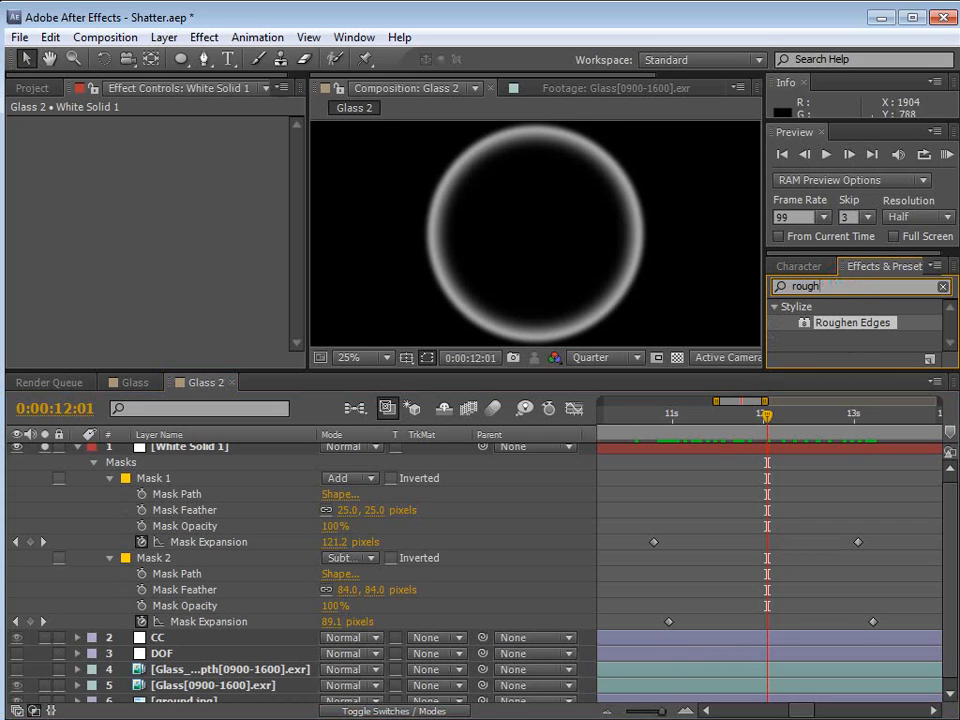
{"action": "left_click_drag", "start_coordinate": [851, 328], "coordinate": [733, 434]}
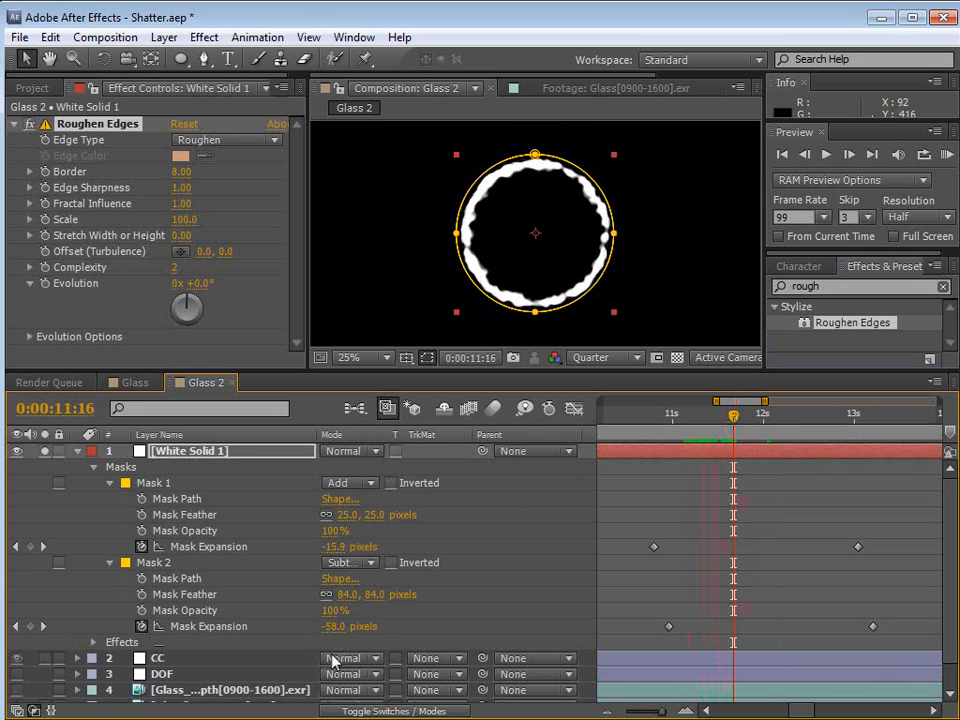
{"action": "left_click_drag", "start_coordinate": [640, 610], "coordinate": [886, 630]}
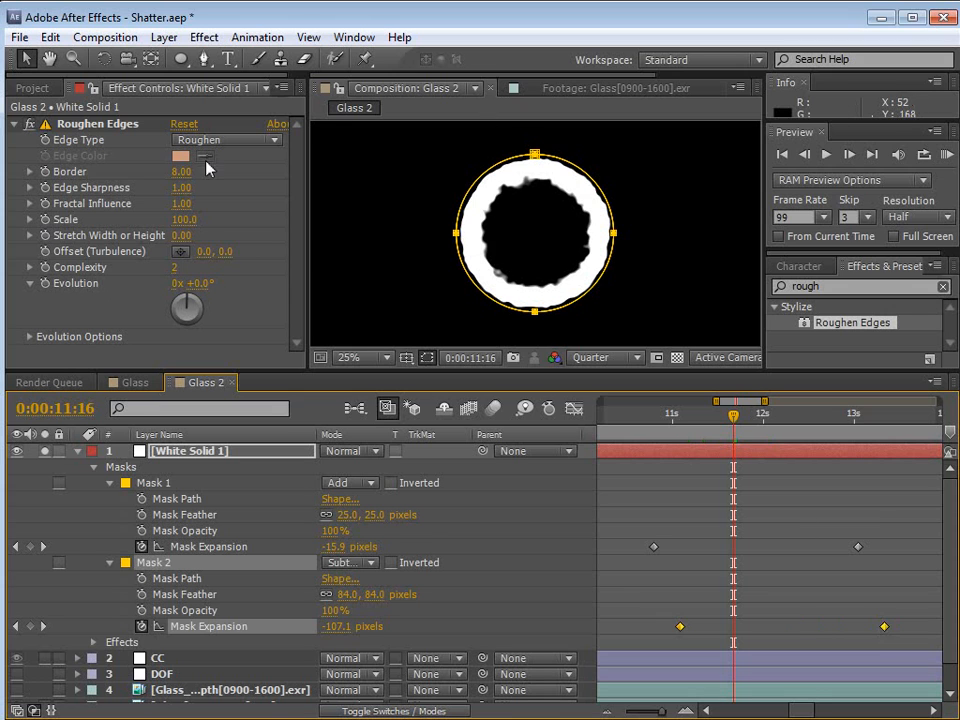
Soften the ring with Edge Sharpness 0.06, Scale 105, and Mask Feather of 62 pixels on Mask 1 and 115 on Mask 2.
{"action": "left_click_drag", "start_coordinate": [185, 228], "coordinate": [130, 200]}
{"action": "left_click", "coordinate": [828, 496]}
{"action": "left_click_drag", "start_coordinate": [373, 522], "coordinate": [398, 557]}
{"action": "left_click_drag", "start_coordinate": [713, 415], "coordinate": [741, 447]}
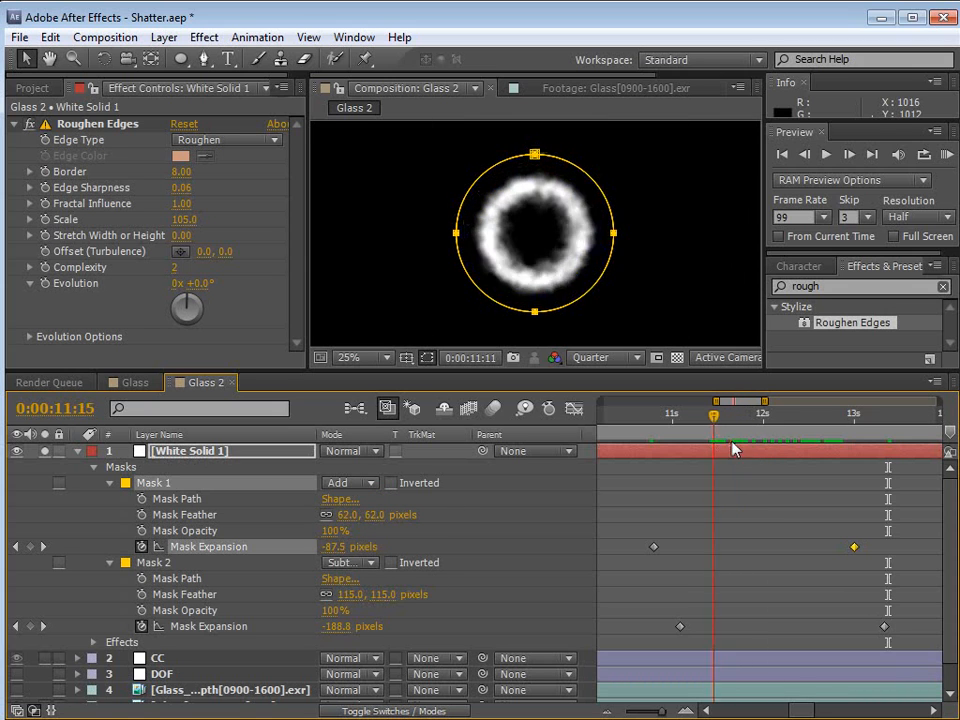
{"action": "left_click", "coordinate": [699, 540]}
{"action": "scroll", "coordinate": [610, 298], "scroll_direction": "down", "scroll_amount": 1}
Return to 0:00:10:19, collapse the white solid's properties and select the layer with the whole timeline in view.
{"action": "left_click_drag", "start_coordinate": [680, 424], "coordinate": [654, 422]}
{"action": "left_click", "coordinate": [77, 451]}
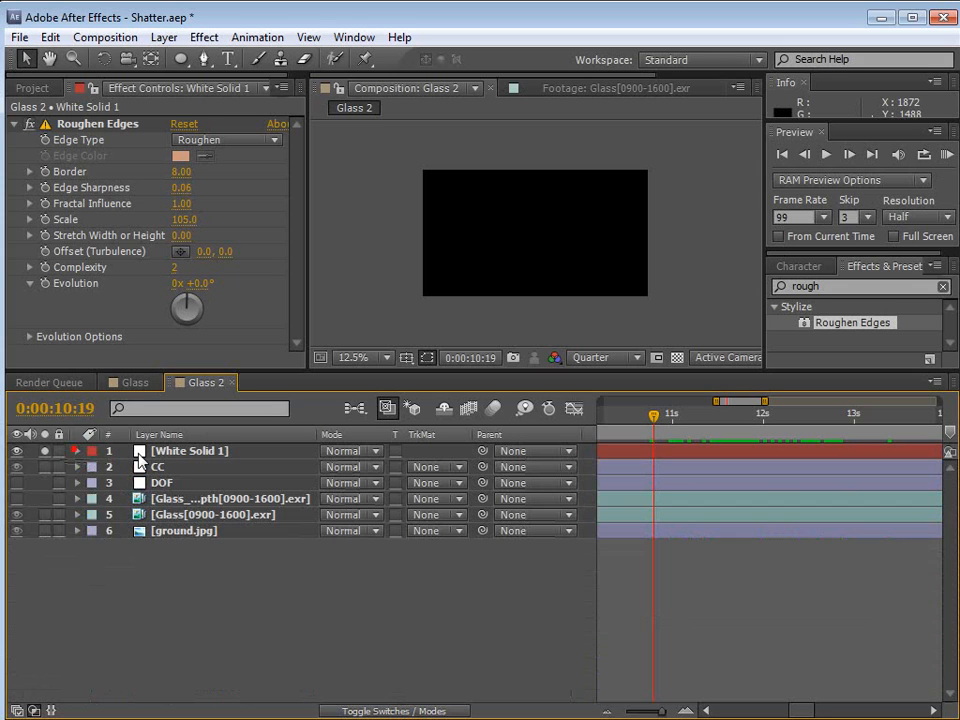
{"action": "left_click", "coordinate": [180, 451]}
{"action": "key", "text": "minus"}
{"action": "key", "text": "minus"}
{"action": "key", "text": "minus"}
{"action": "key", "text": "minus"}
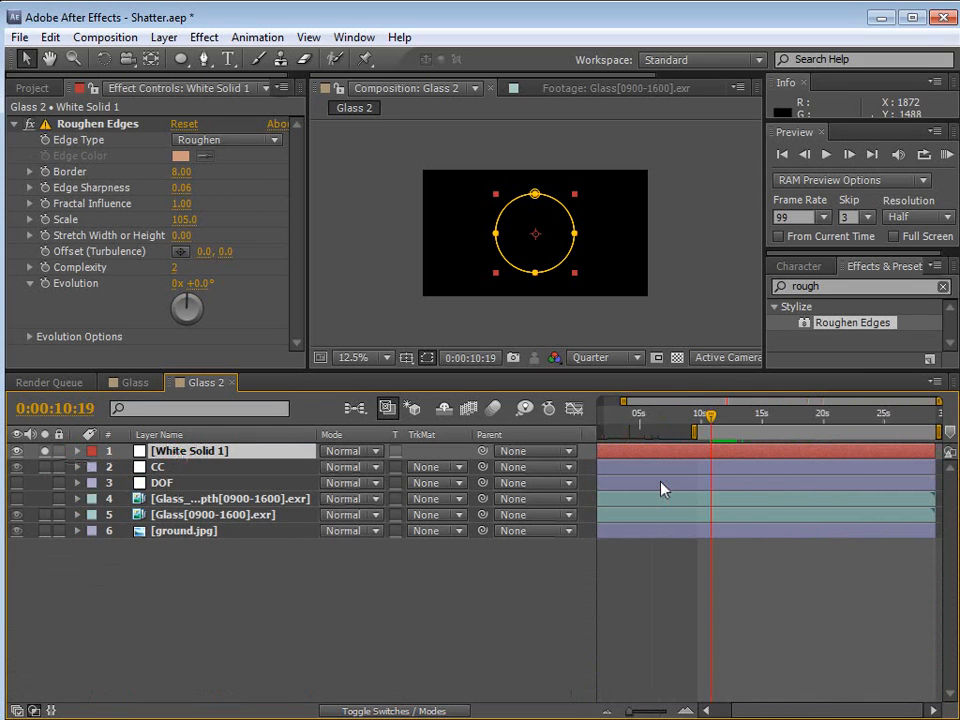
{"action": "key", "text": "alt+["}
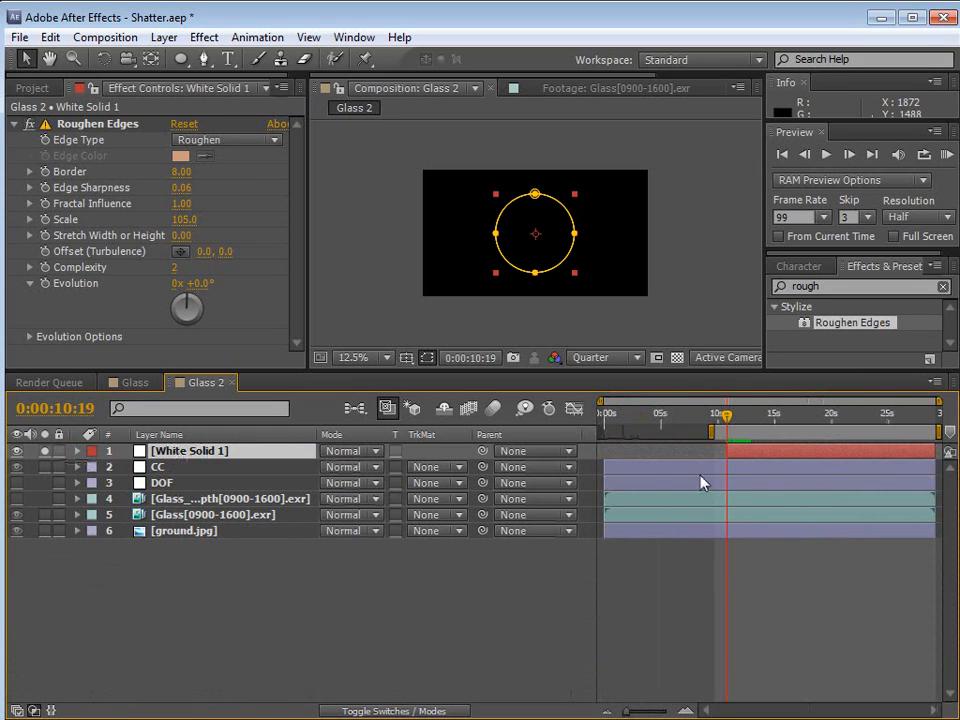
{"action": "key", "text": "alt+Home"}
{"action": "left_click_drag", "start_coordinate": [614, 399], "coordinate": [608, 430]}
{"action": "key", "text": "ctrl+z"}
{"action": "key", "text": "ctrl+z"}
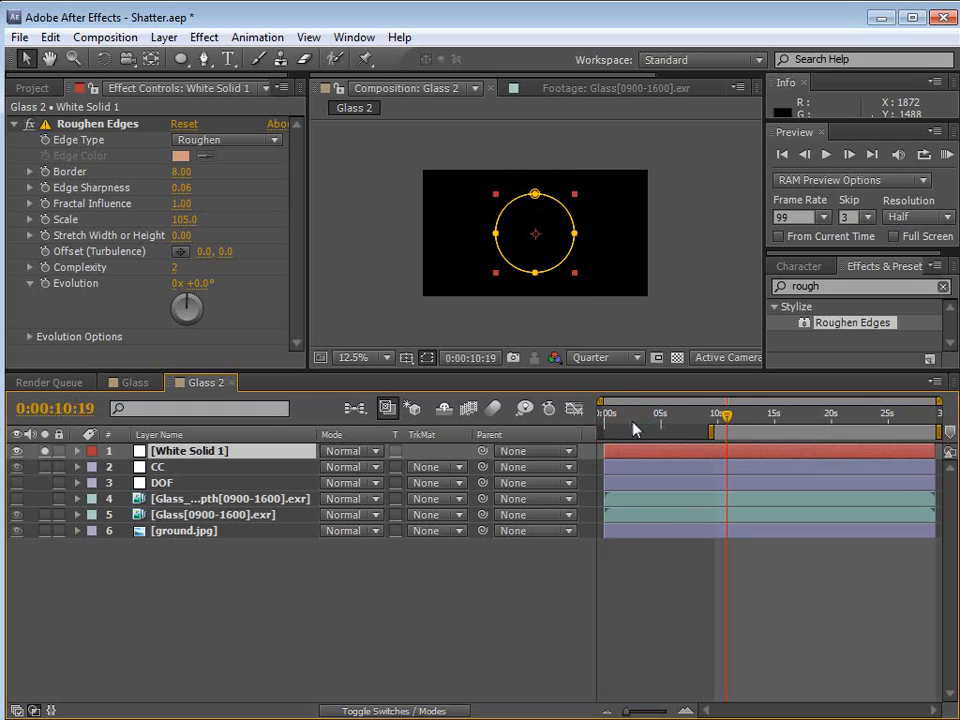
Trim the white solid's in point to 0:00:10:19 and move the layer with its keyframes to the composition start.
{"action": "key", "text": "alt+["}
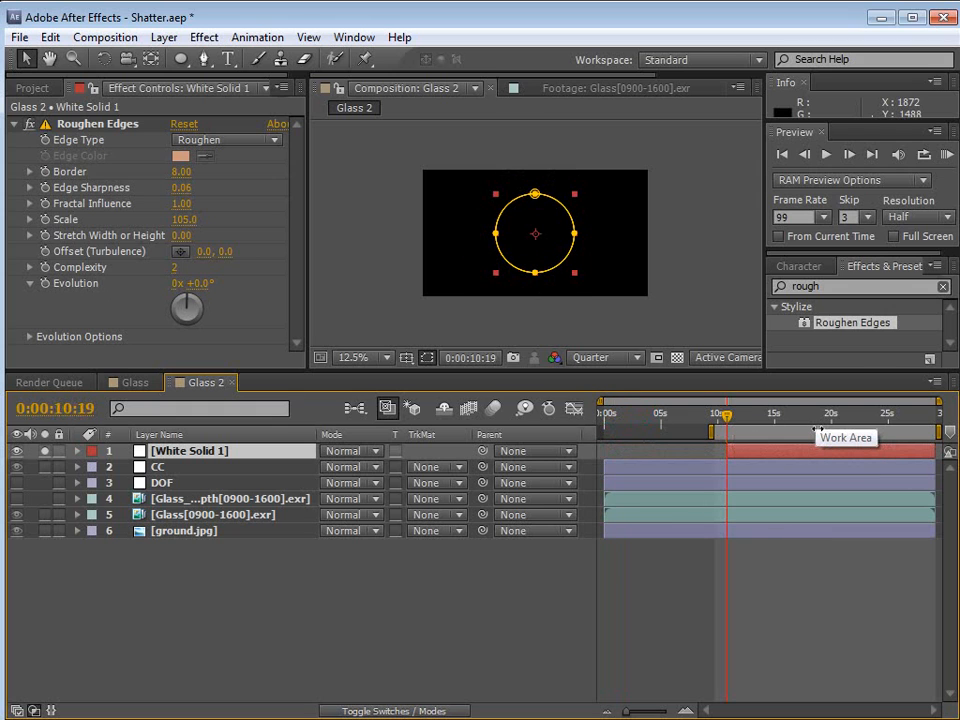
{"action": "key", "text": "u"}
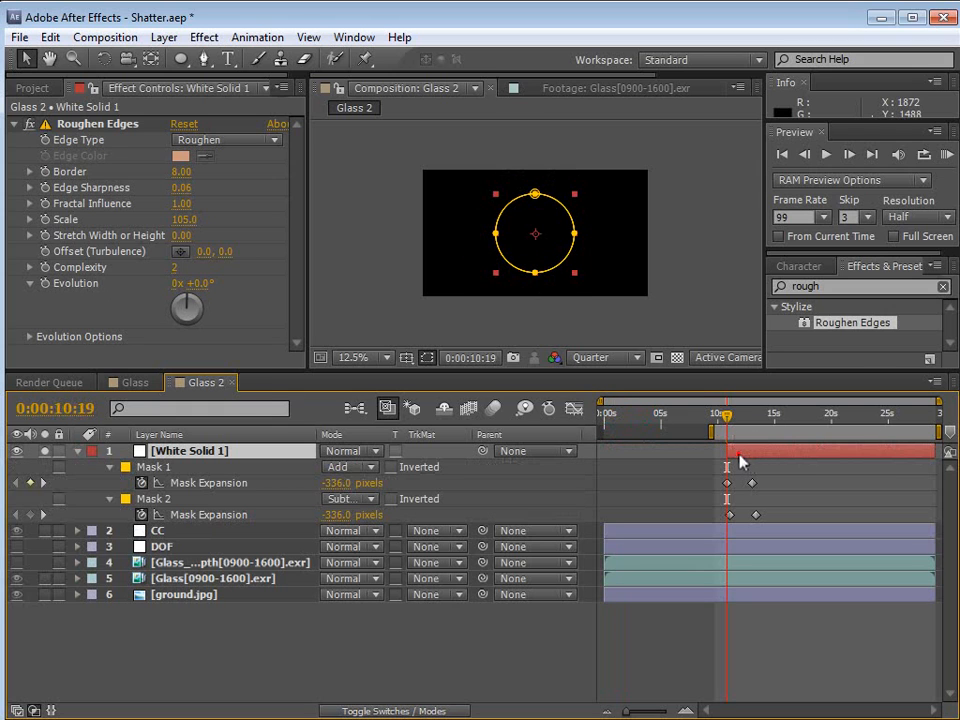
{"action": "key", "text": "alt+Home"}
{"action": "left_click_drag", "start_coordinate": [661, 418], "coordinate": [592, 438]}
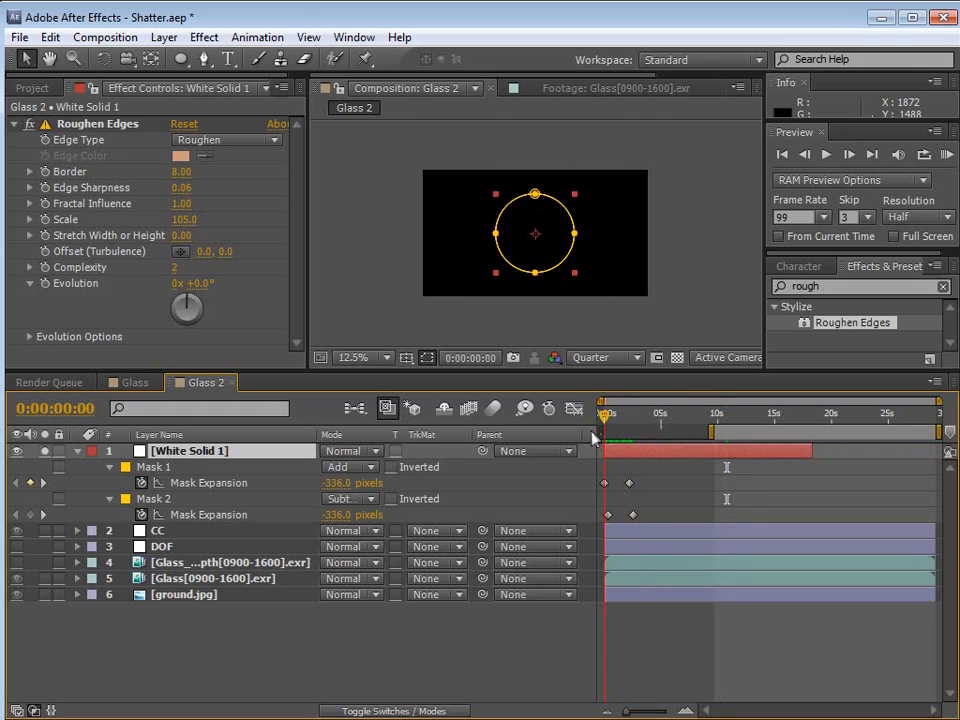
Pre-compose the white solid as White Solid 1 Comp 1, moving all attributes into the new composition.
{"action": "left_click", "coordinate": [164, 37]}
{"action": "left_click", "coordinate": [268, 709]}
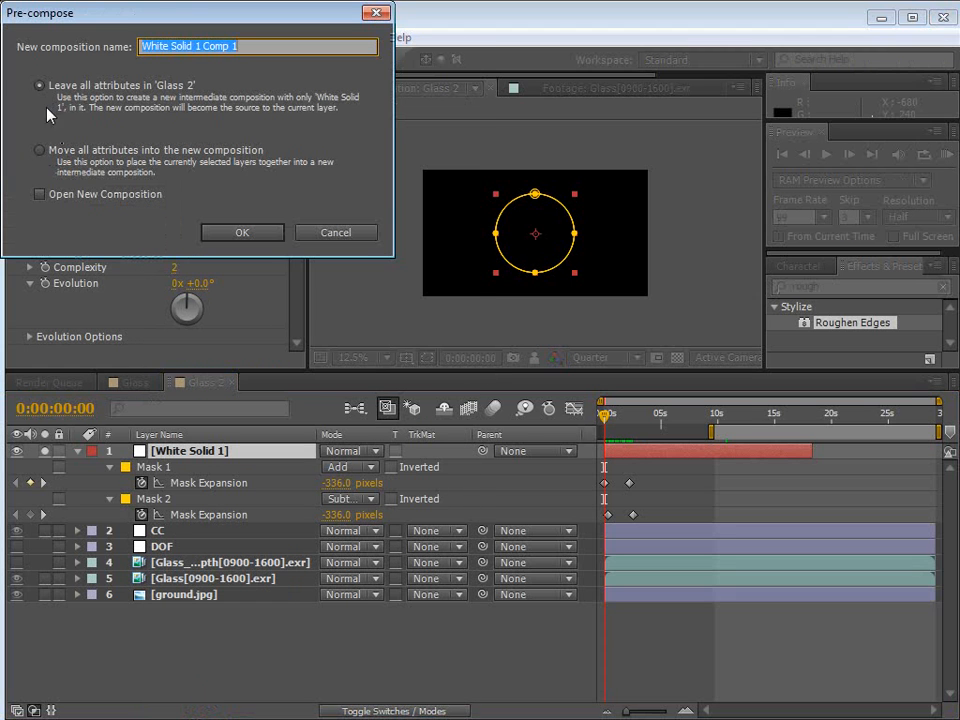
{"action": "left_click", "coordinate": [40, 151]}
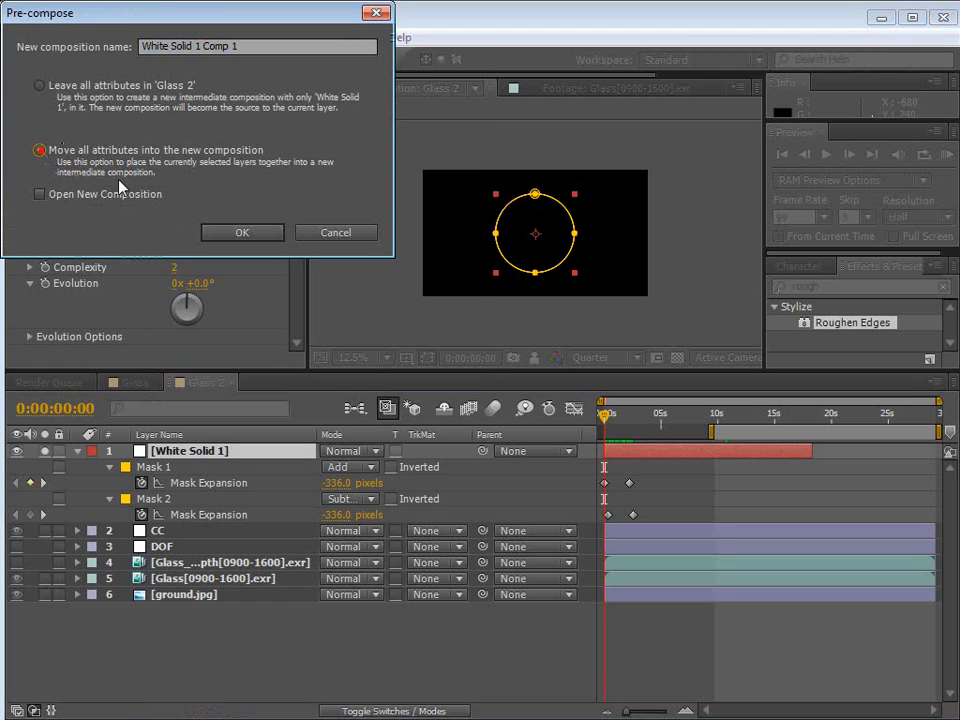
{"action": "left_click", "coordinate": [242, 232]}
Open White Solid 1 Comp 1, set its height to 1920 px and scrub to check that the ring fits.
{"action": "double_click", "coordinate": [624, 451]}
{"action": "left_click_drag", "start_coordinate": [614, 433], "coordinate": [625, 428]}
{"action": "left_click", "coordinate": [681, 319]}
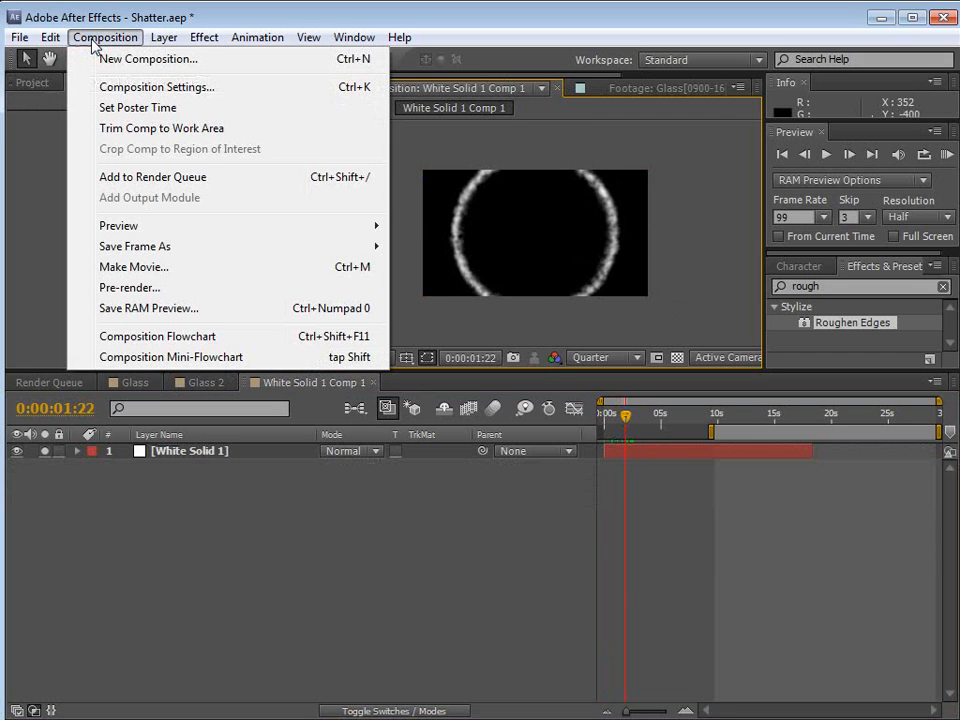
{"action": "left_click", "coordinate": [154, 88]}
{"action": "left_click", "coordinate": [308, 329]}
{"action": "type", "text": "1920"}
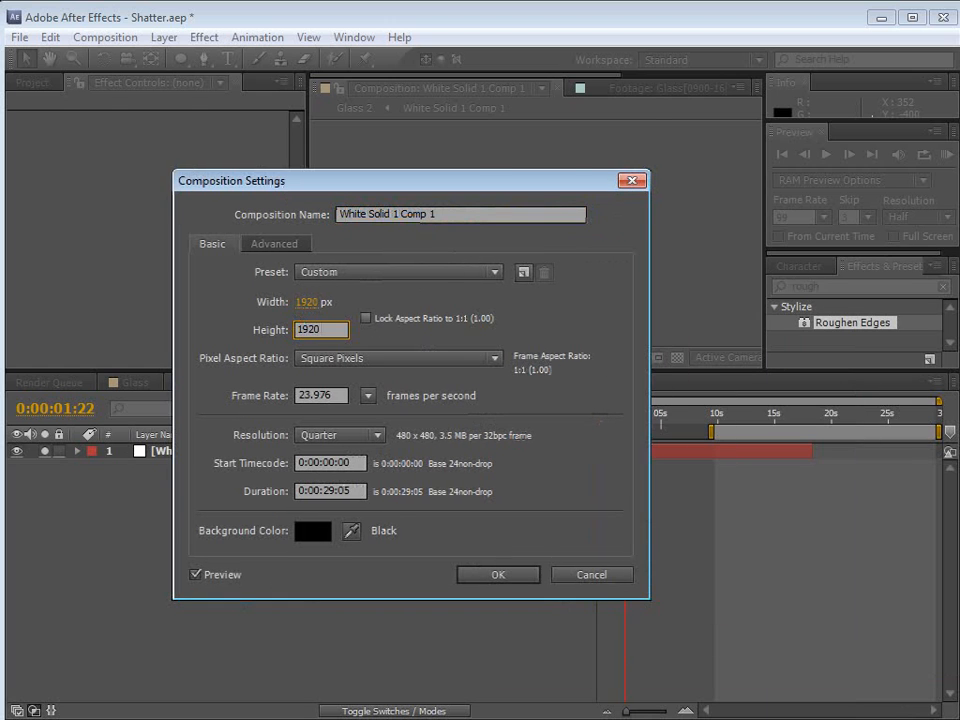
{"action": "key", "text": "Return"}
{"action": "left_click_drag", "start_coordinate": [641, 418], "coordinate": [626, 441]}
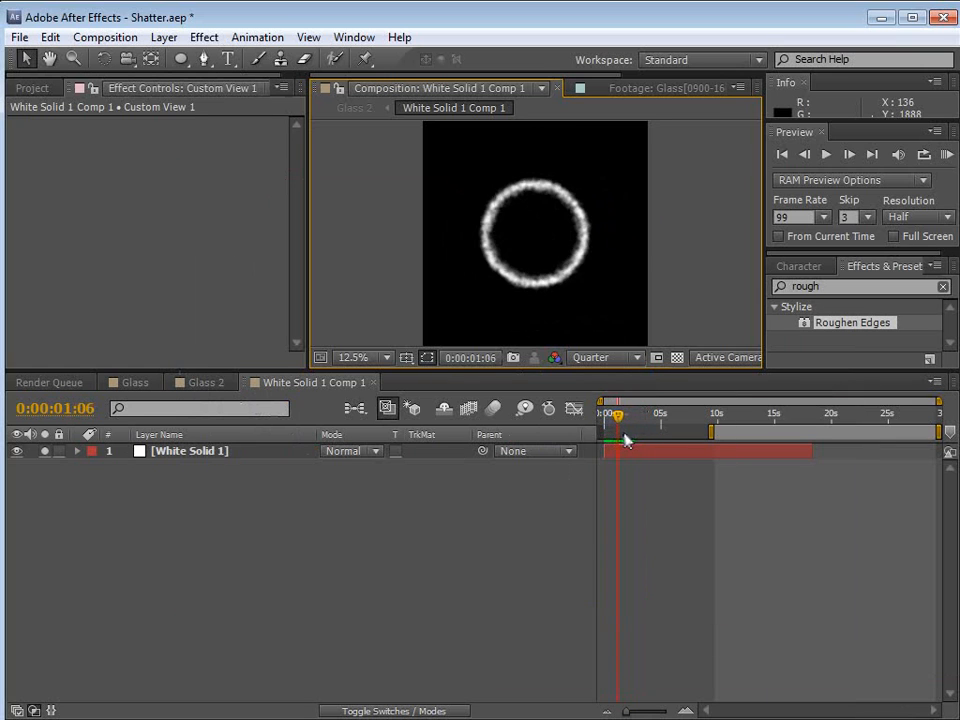
In the Glass 2 composition, unsolo the ring precomp and make it a 3D layer.
{"action": "left_click", "coordinate": [206, 382]}
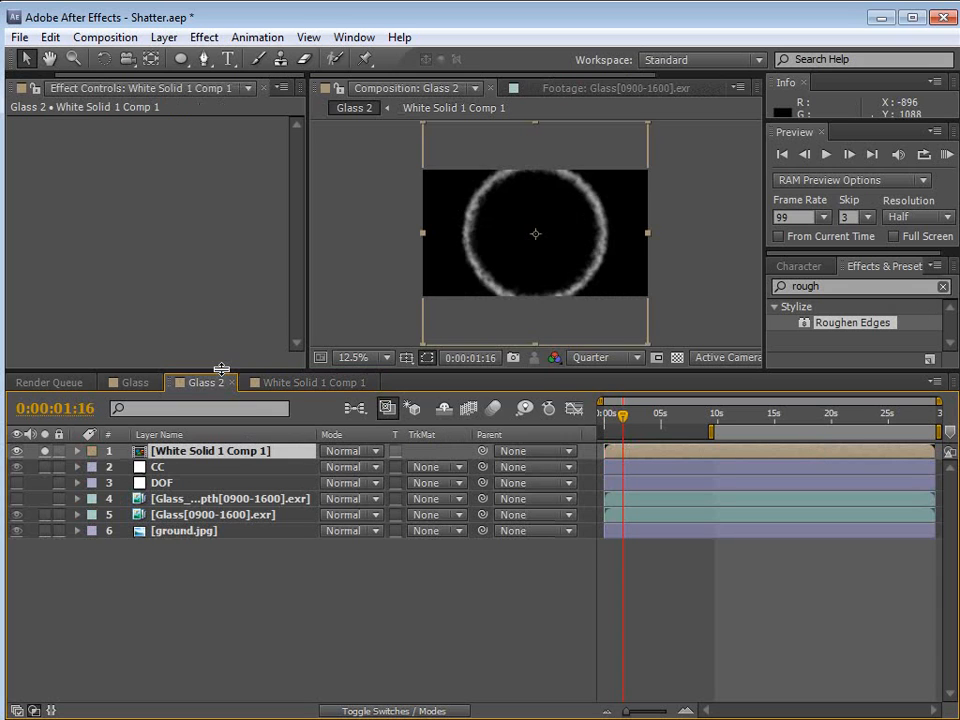
{"action": "left_click", "coordinate": [45, 452]}
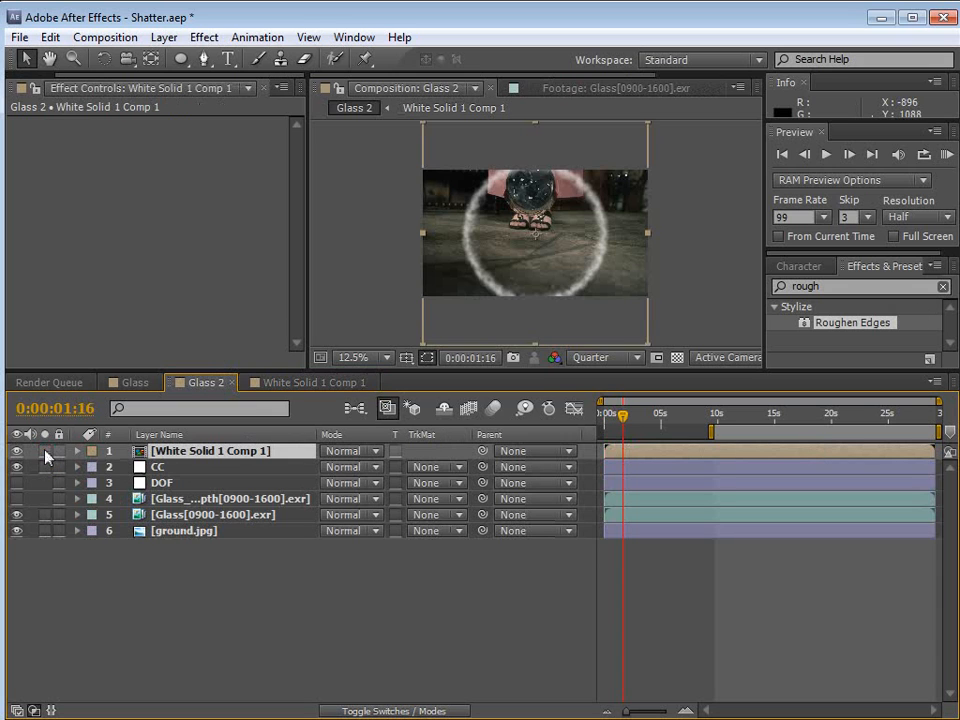
{"action": "key", "text": "F4"}
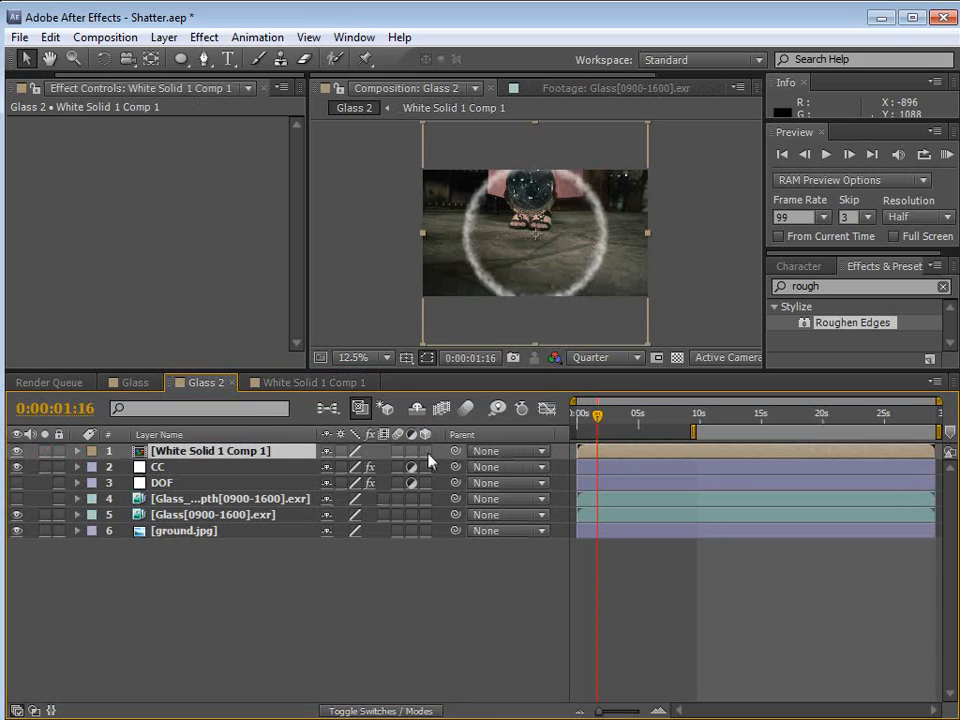
{"action": "scroll", "coordinate": [551, 262], "scroll_direction": "up", "scroll_amount": 1}
Rotate the ring precomp about its X axis in the enlarged viewer so it lies flat on the ground.
{"action": "key", "text": "grave"}
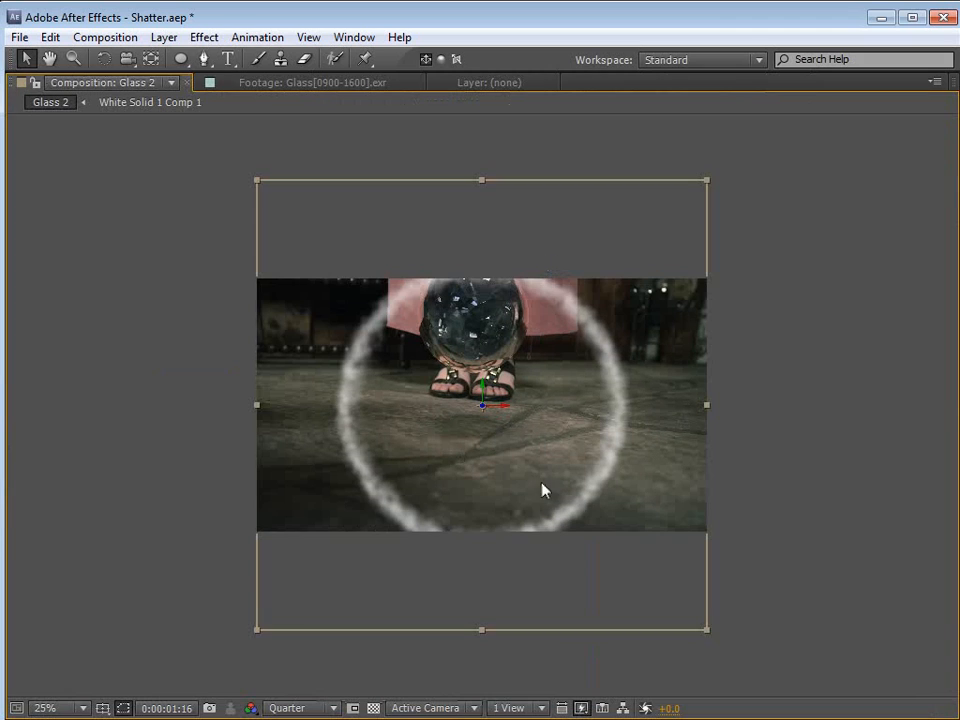
{"action": "key", "text": "w"}
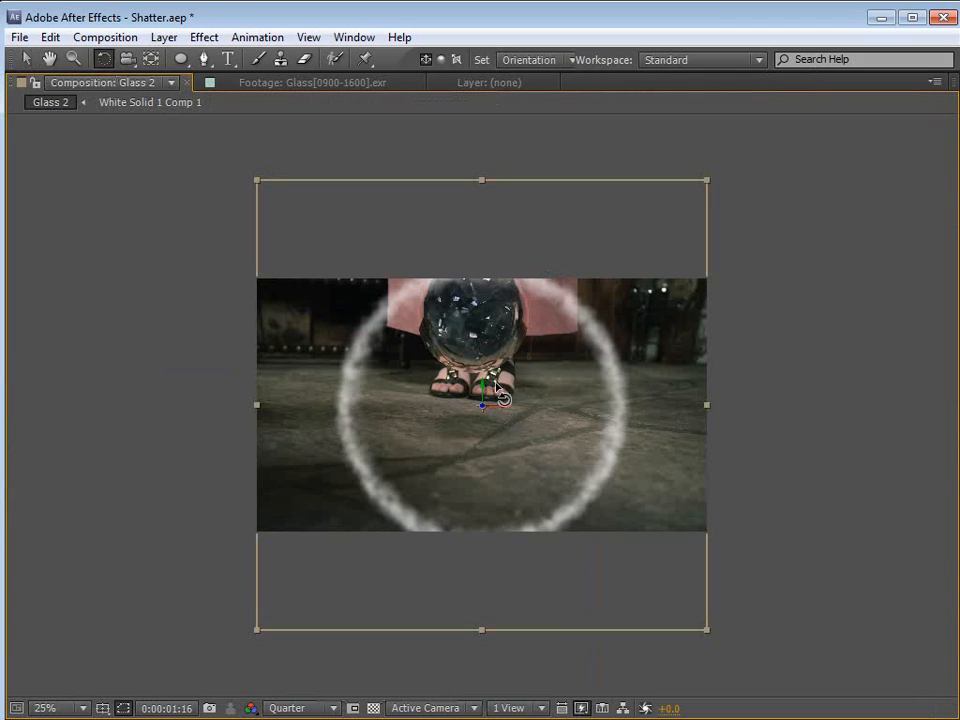
{"action": "left_click_drag", "start_coordinate": [497, 404], "coordinate": [494, 386]}
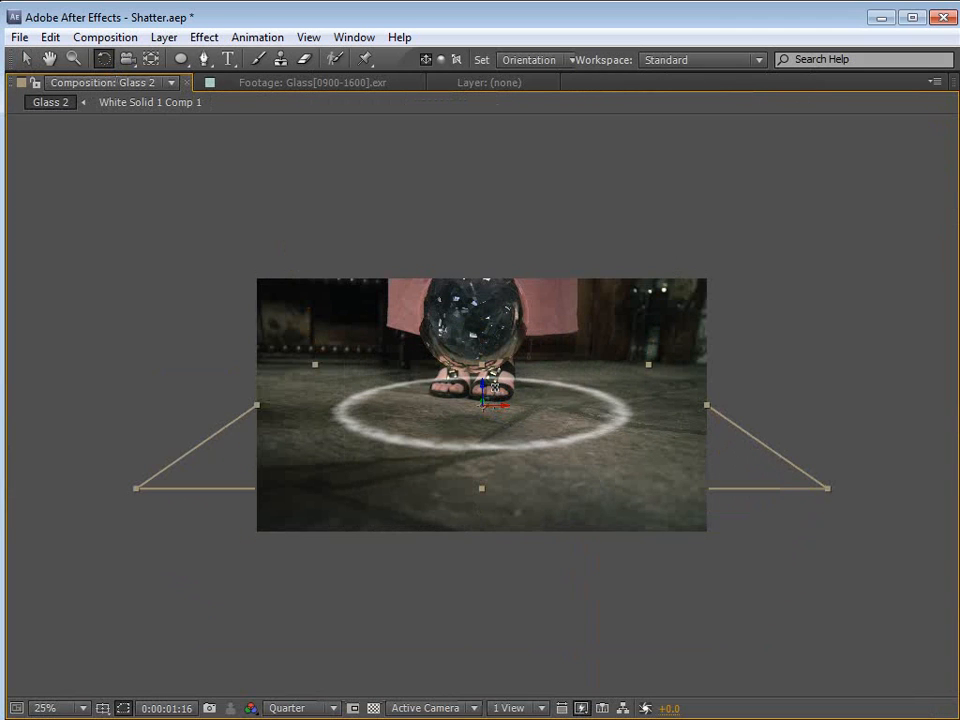
{"action": "key", "text": "v"}
{"action": "key", "text": "grave"}
Move the ring layer's start to about 8.5 seconds, position it under the shattering ball and scrub to check the timing.
{"action": "left_click", "coordinate": [592, 428]}
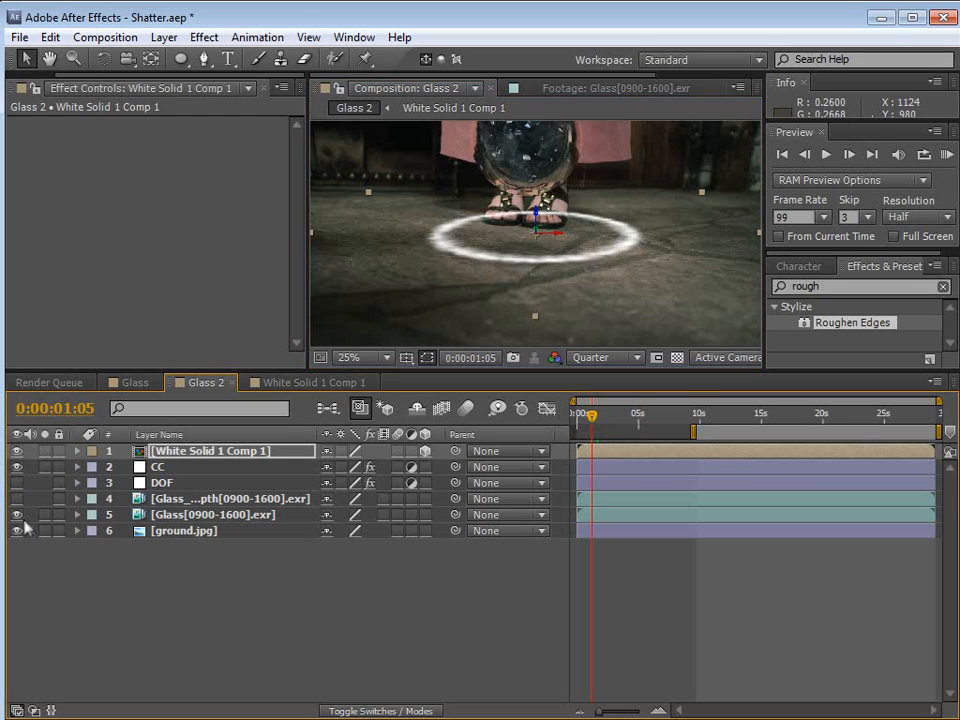
{"action": "left_click_drag", "start_coordinate": [630, 428], "coordinate": [690, 425]}
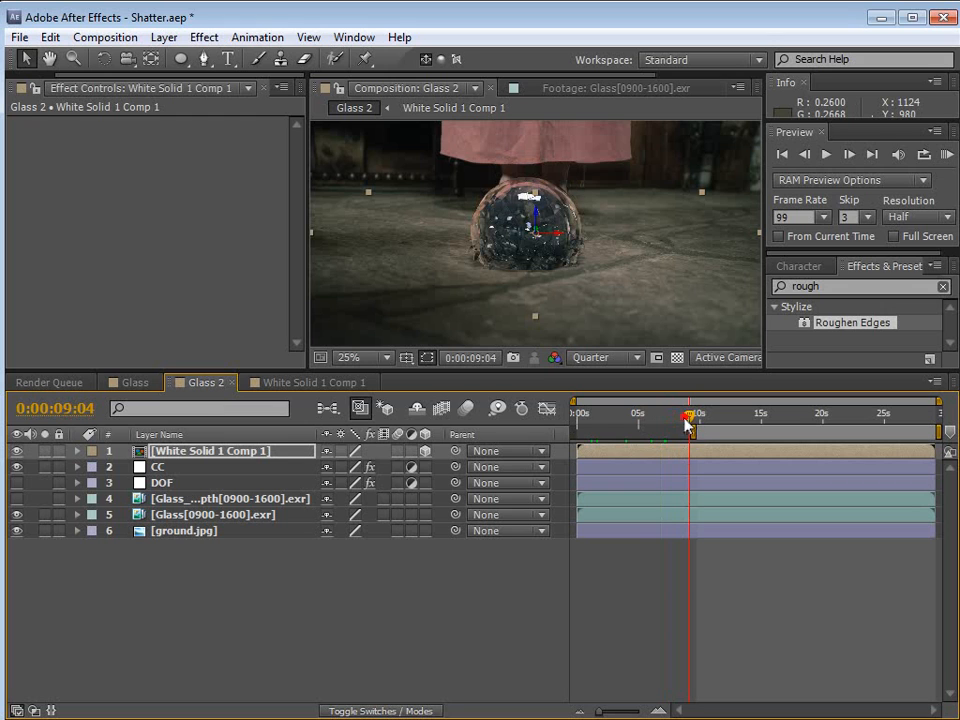
{"action": "left_click_drag", "start_coordinate": [594, 457], "coordinate": [700, 460]}
{"action": "left_click_drag", "start_coordinate": [544, 248], "coordinate": [535, 271]}
{"action": "left_click", "coordinate": [698, 422]}
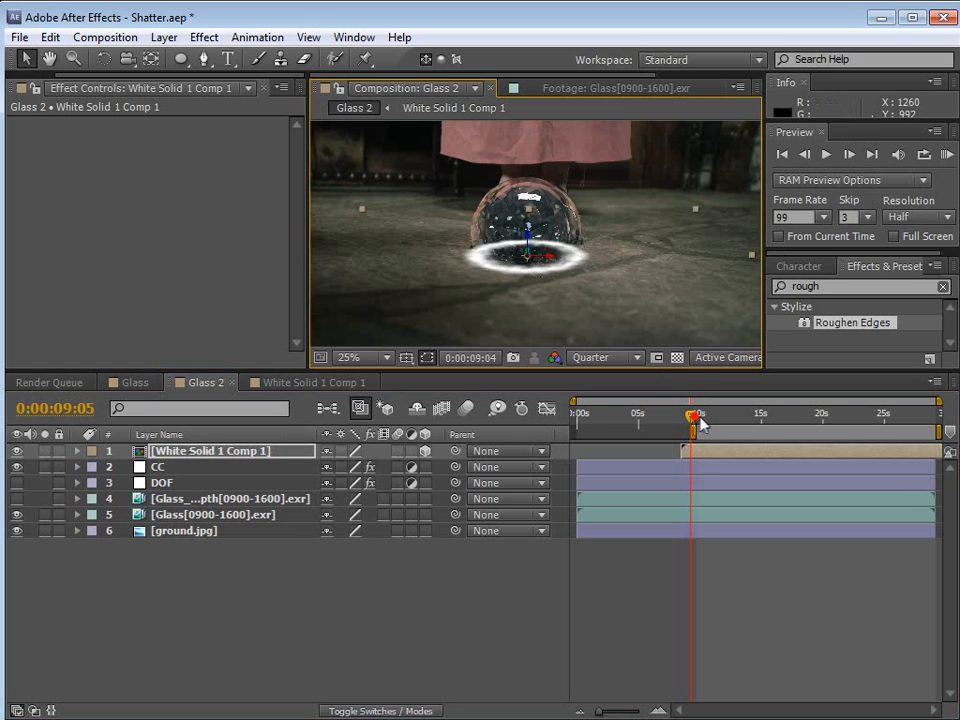
{"action": "left_click_drag", "start_coordinate": [704, 424], "coordinate": [721, 422]}
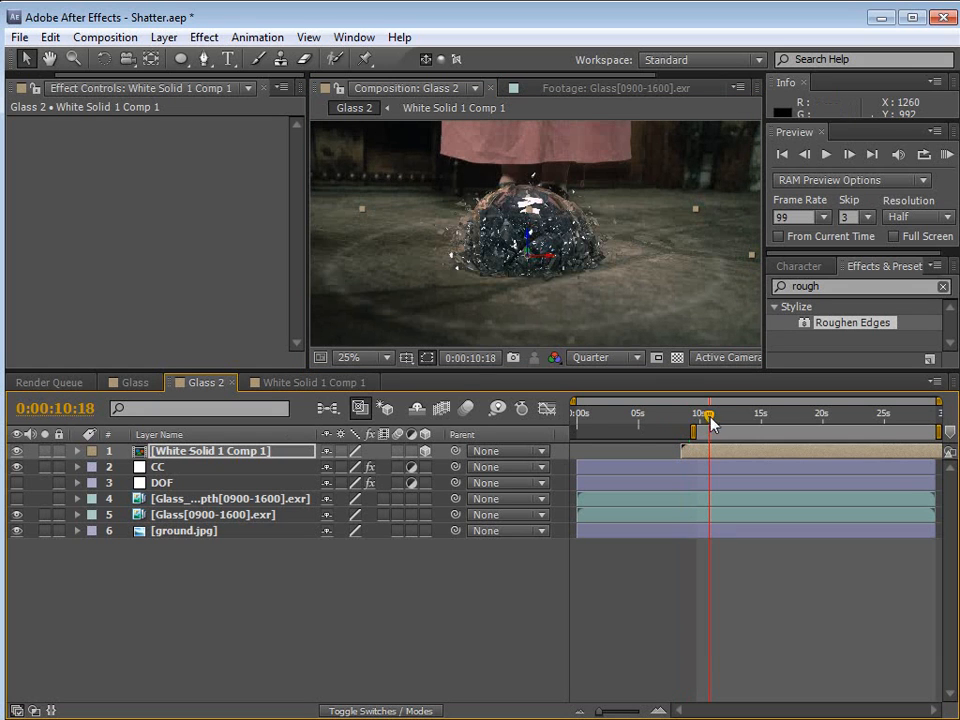
In White Solid 1 Comp 1, stretch all mask expansion and opacity keyframes out to about 5 seconds and check the ring in Glass 2.
{"action": "left_click", "coordinate": [312, 382]}
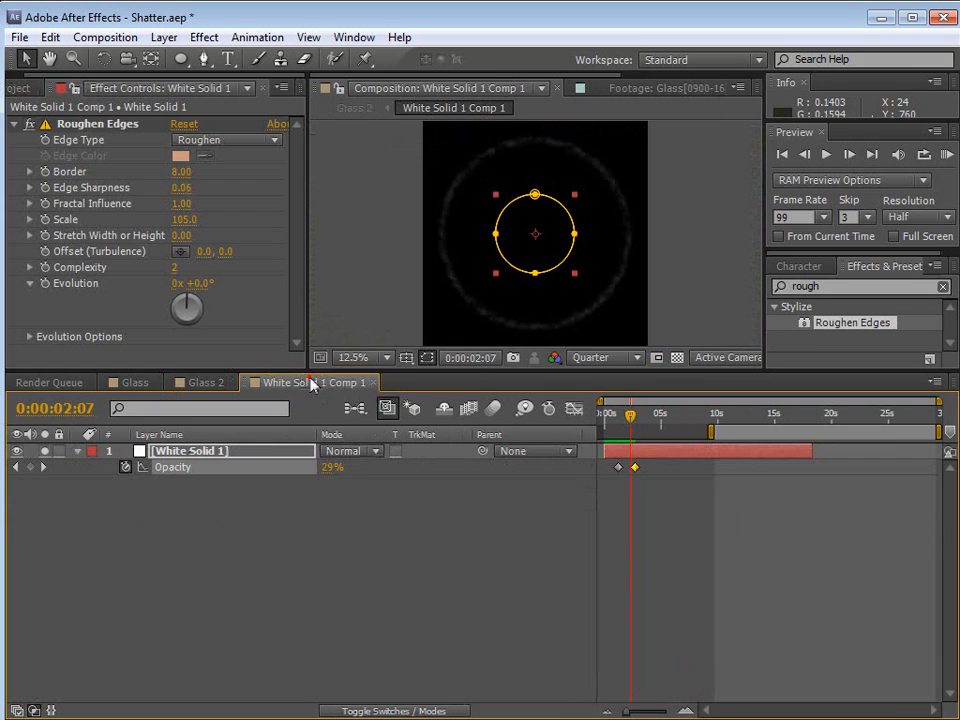
{"action": "key", "text": "u"}
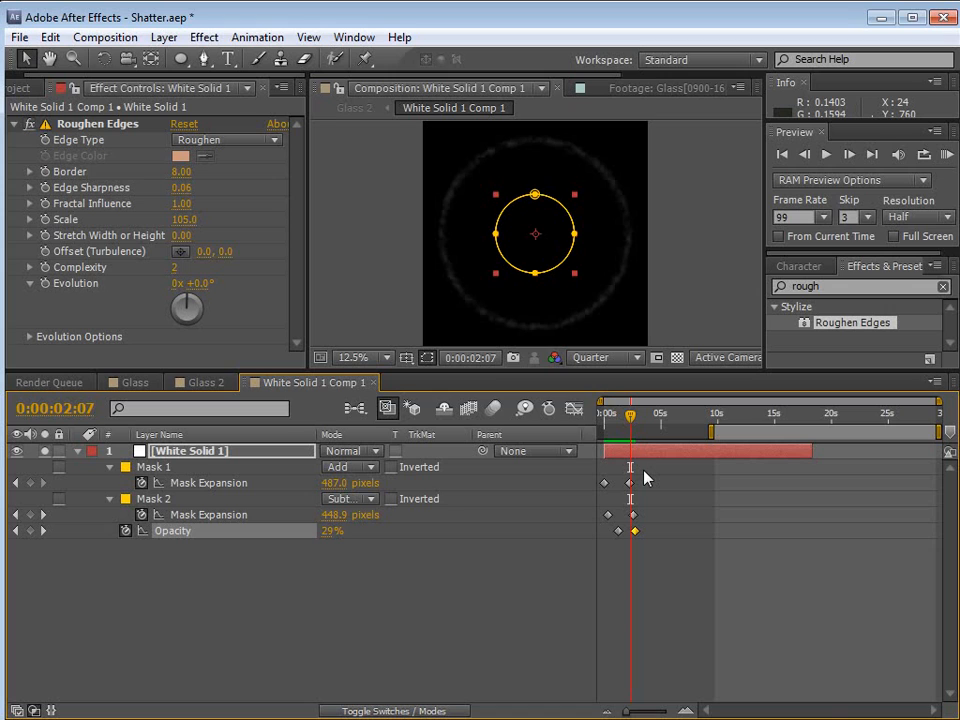
{"action": "key", "text": "="}
{"action": "left_click_drag", "start_coordinate": [660, 524], "coordinate": [795, 556]}
{"action": "left_click", "coordinate": [704, 481]}
{"action": "left_click_drag", "start_coordinate": [737, 463], "coordinate": [576, 575]}
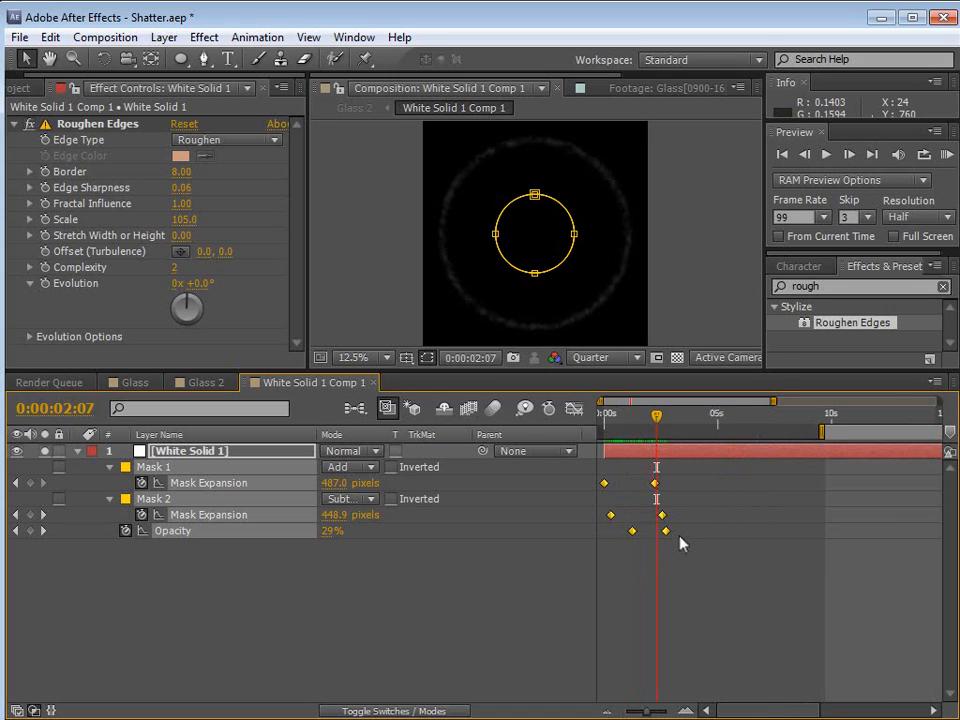
{"action": "left_click_drag", "start_coordinate": [668, 538], "coordinate": [714, 537], "text": "alt"}
{"action": "left_click_drag", "start_coordinate": [615, 428], "coordinate": [730, 428]}
{"action": "left_click", "coordinate": [197, 388]}
{"action": "left_click", "coordinate": [735, 418]}
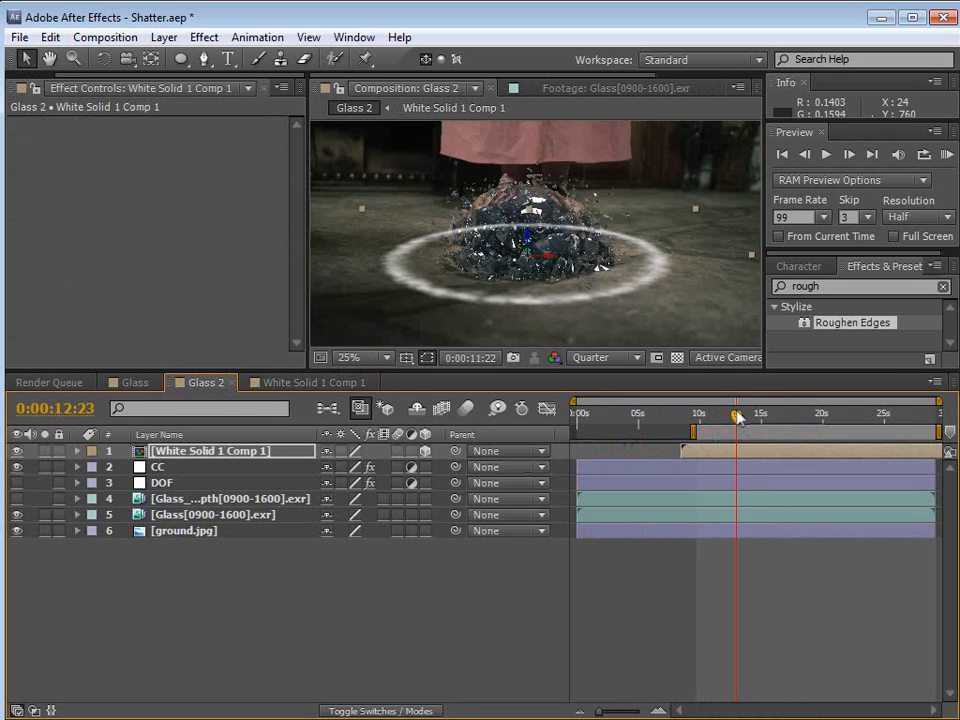
{"action": "left_click", "coordinate": [722, 418]}
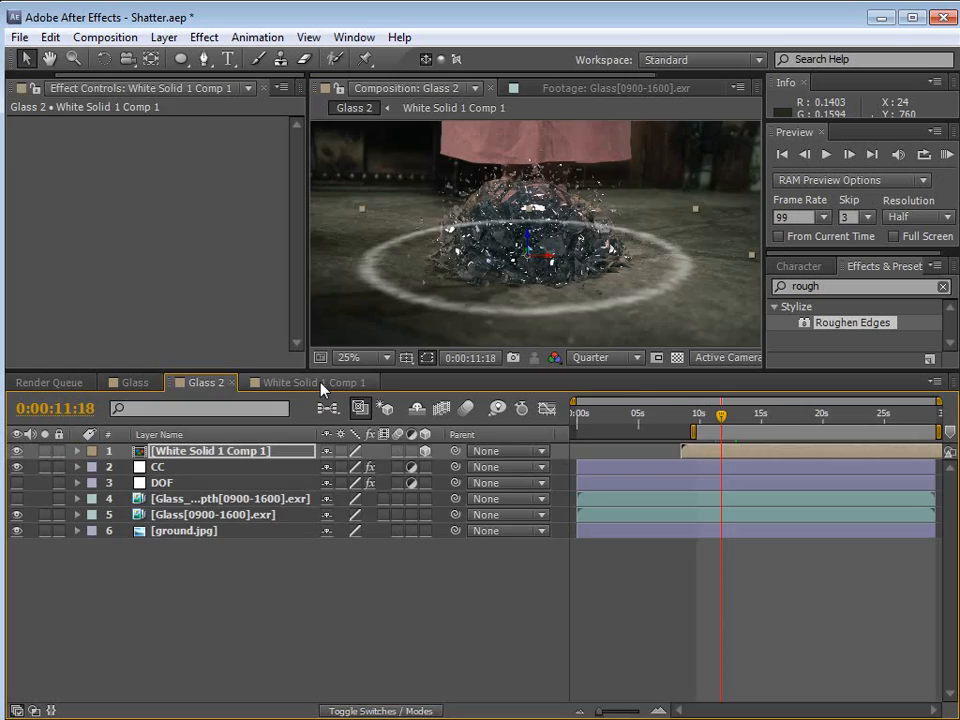
Tighten the ring's keyframes so the last falls at about 4 seconds, then check the timing in Glass 2.
{"action": "left_click", "coordinate": [320, 383]}
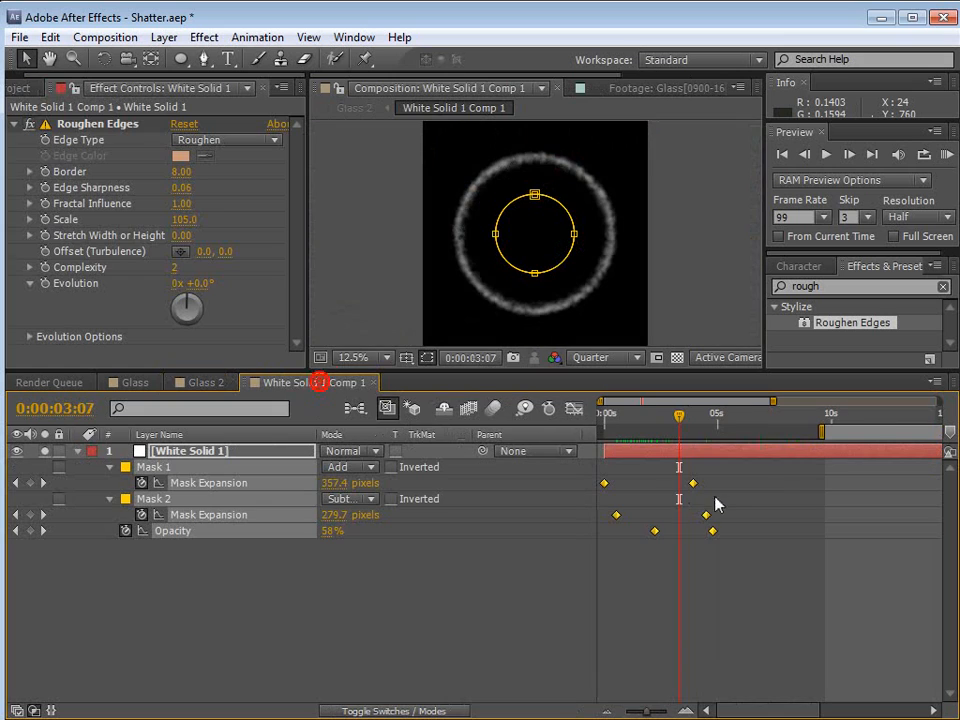
{"action": "left_click_drag", "start_coordinate": [712, 531], "coordinate": [694, 531], "text": "alt"}
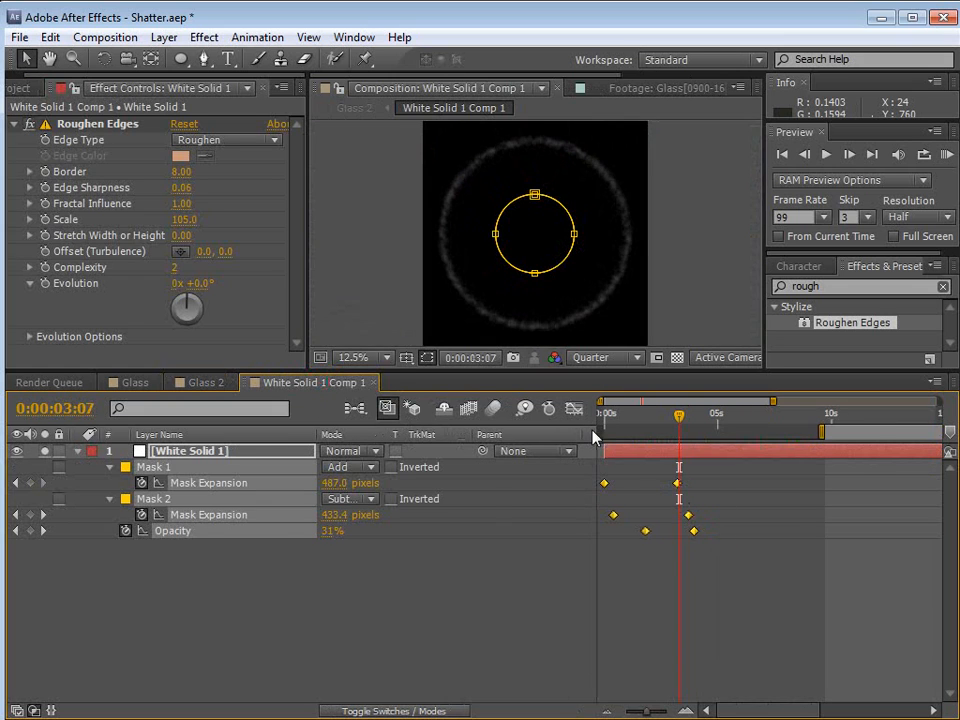
{"action": "left_click", "coordinate": [205, 383]}
{"action": "left_click", "coordinate": [702, 418]}
{"action": "left_click", "coordinate": [710, 418]}
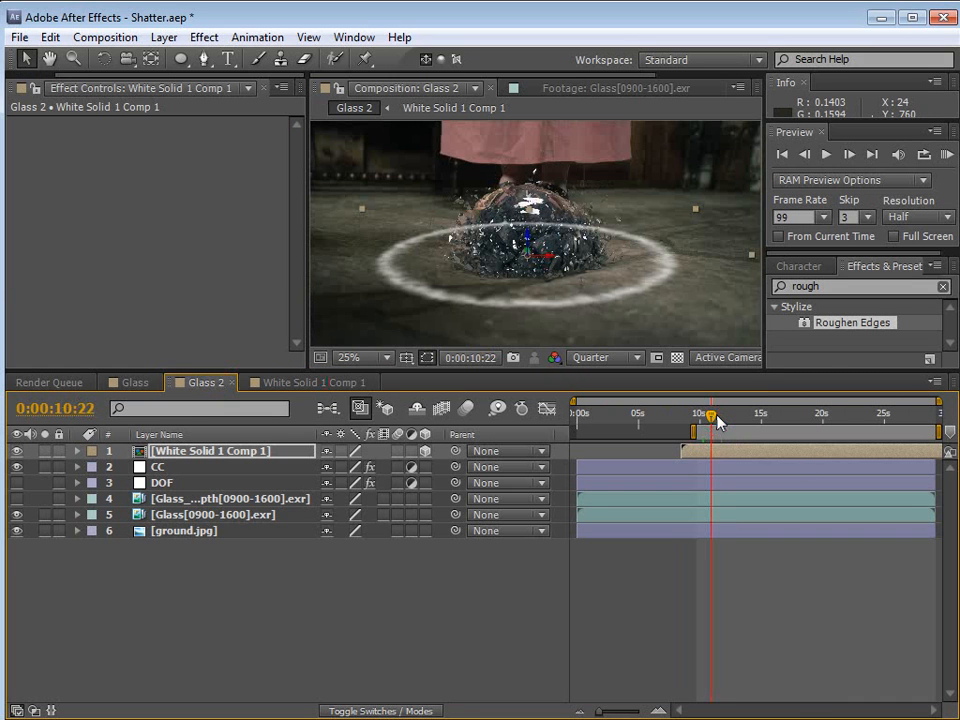
Pre-compose the White Solid 1 Comp 1 layer as "Shockwave", moving all attributes into the new composition.
{"action": "key", "text": "comma"}
{"action": "left_click", "coordinate": [712, 455]}
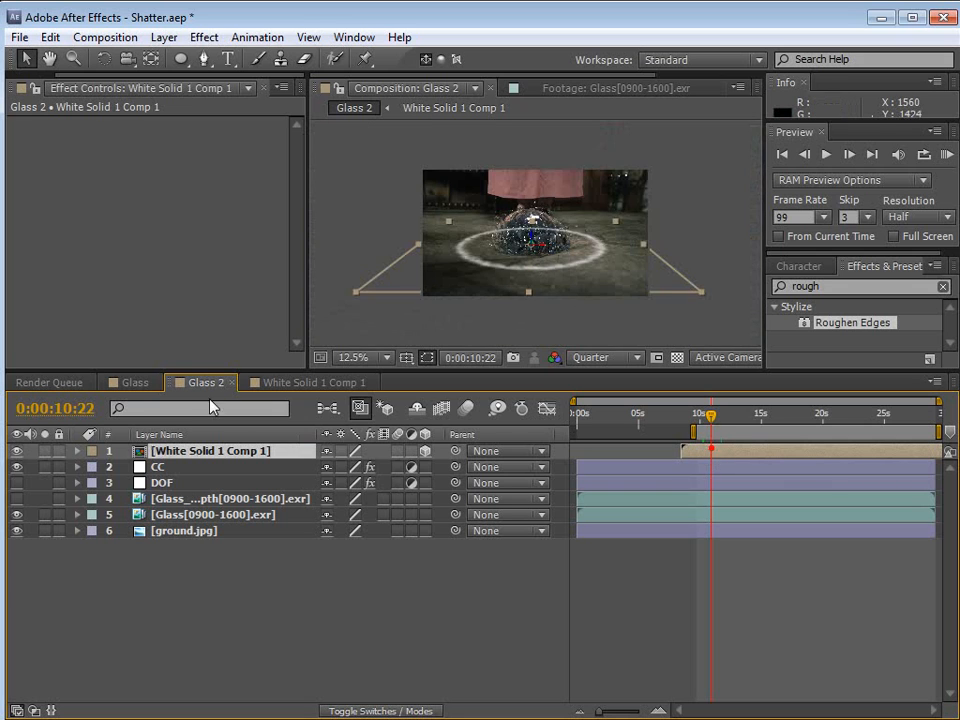
{"action": "key", "text": "ctrl+shift+c"}
{"action": "left_click", "coordinate": [40, 149]}
{"action": "left_click", "coordinate": [276, 47]}
{"action": "type", "text": "Shockwave"}
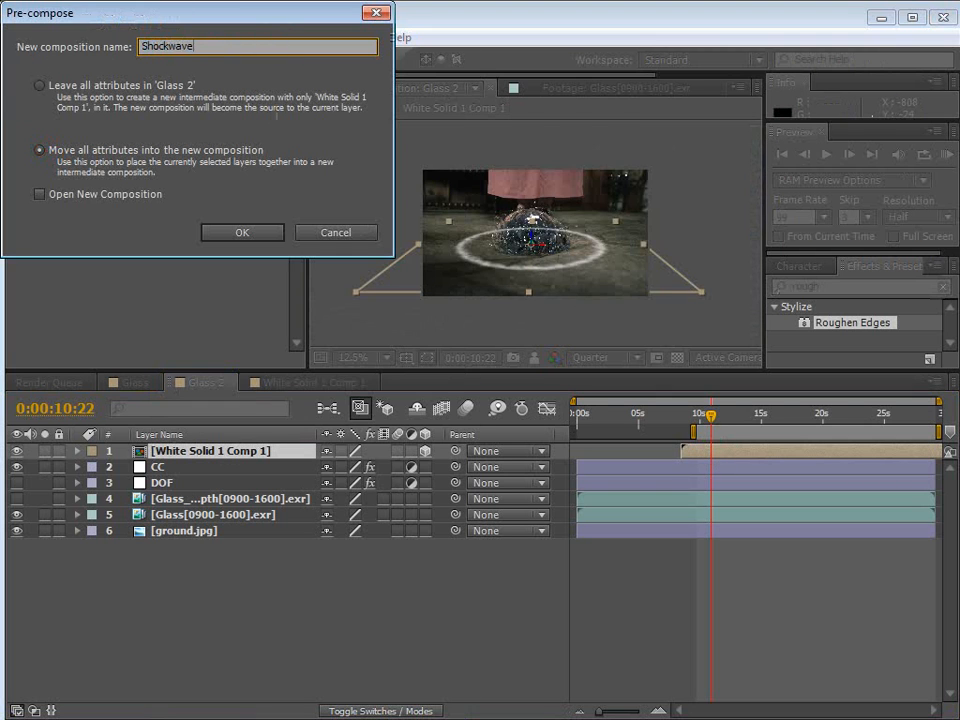
{"action": "key", "text": "Return"}
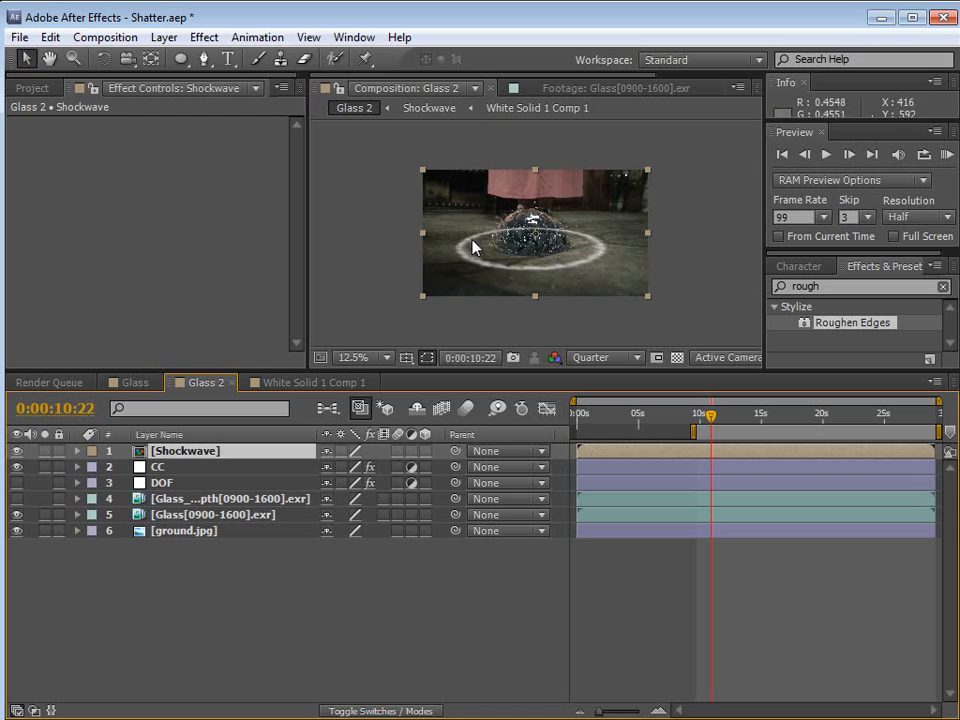
Open the Shockwave composition and add a comp-sized gray solid with red, green and blue each set to 0.5.
{"action": "double_click", "coordinate": [699, 459]}
{"action": "left_click", "coordinate": [164, 37]}
{"action": "mouse_move", "coordinate": [357, 60]}
{"action": "left_click", "coordinate": [520, 80]}
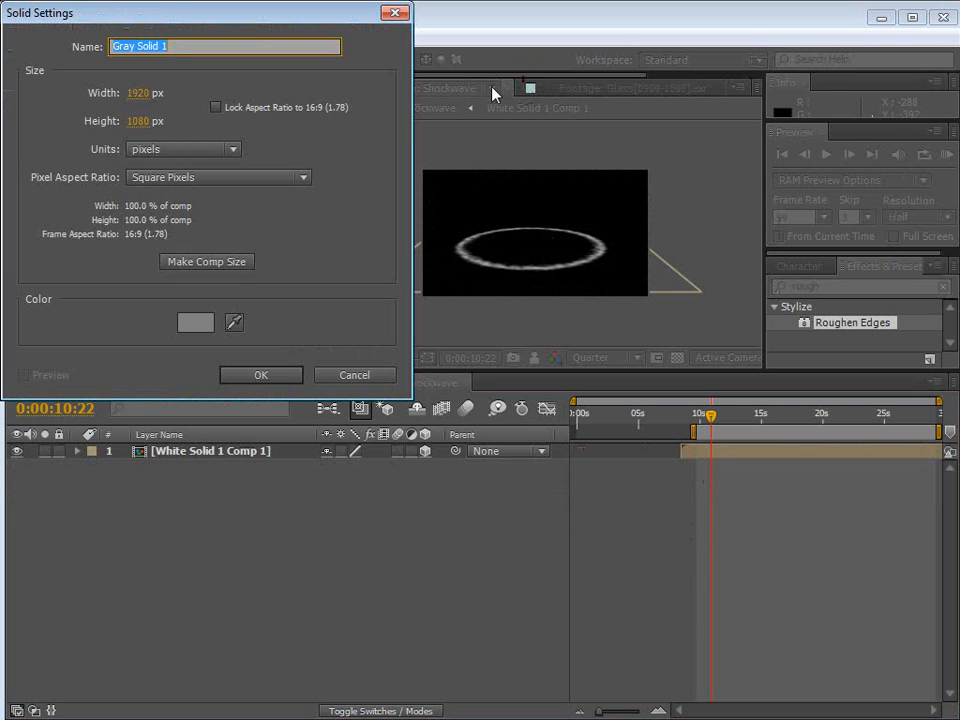
{"action": "left_click", "coordinate": [196, 322]}
{"action": "mouse_move", "coordinate": [24, 118]}
{"action": "left_mouse_down"}
{"action": "mouse_move", "coordinate": [26, 146]}
{"action": "mouse_move", "coordinate": [7, 160]}
{"action": "left_mouse_up"}
{"action": "left_click", "coordinate": [346, 192]}
{"action": "type", "text": ".5"}
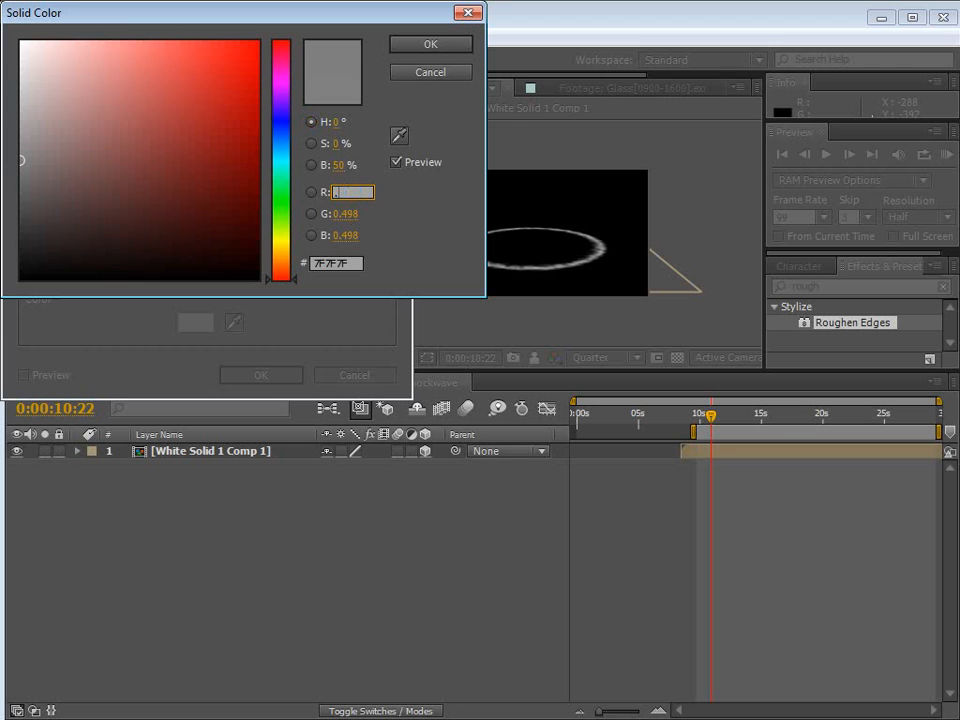
{"action": "key", "text": "Tab"}
{"action": "type", "text": ".5"}
{"action": "key", "text": "Tab"}
{"action": "type", "text": ".5"}
{"action": "key", "text": "Tab"}
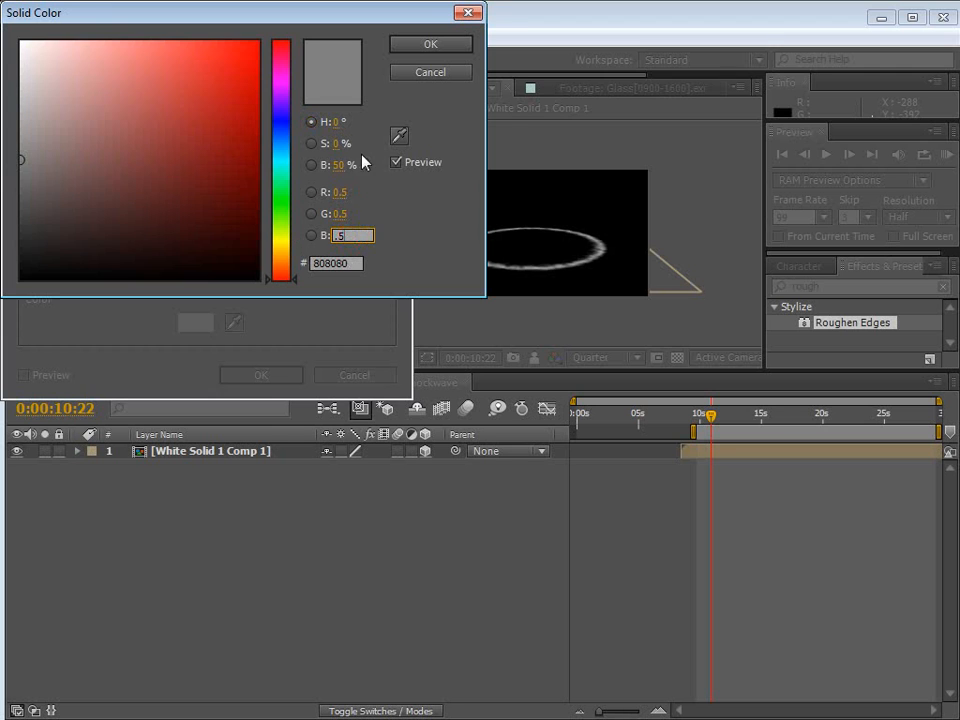
{"action": "left_click", "coordinate": [430, 44]}
{"action": "left_click", "coordinate": [260, 375]}
Send the gray solid beneath the ring layer and scrub to check the ring against the gray.
{"action": "key", "text": "ctrl+["}
{"action": "left_click", "coordinate": [761, 588]}
{"action": "mouse_move", "coordinate": [710, 418]}
{"action": "left_mouse_down"}
{"action": "mouse_move", "coordinate": [724, 420]}
{"action": "mouse_move", "coordinate": [703, 420]}
{"action": "left_mouse_up"}
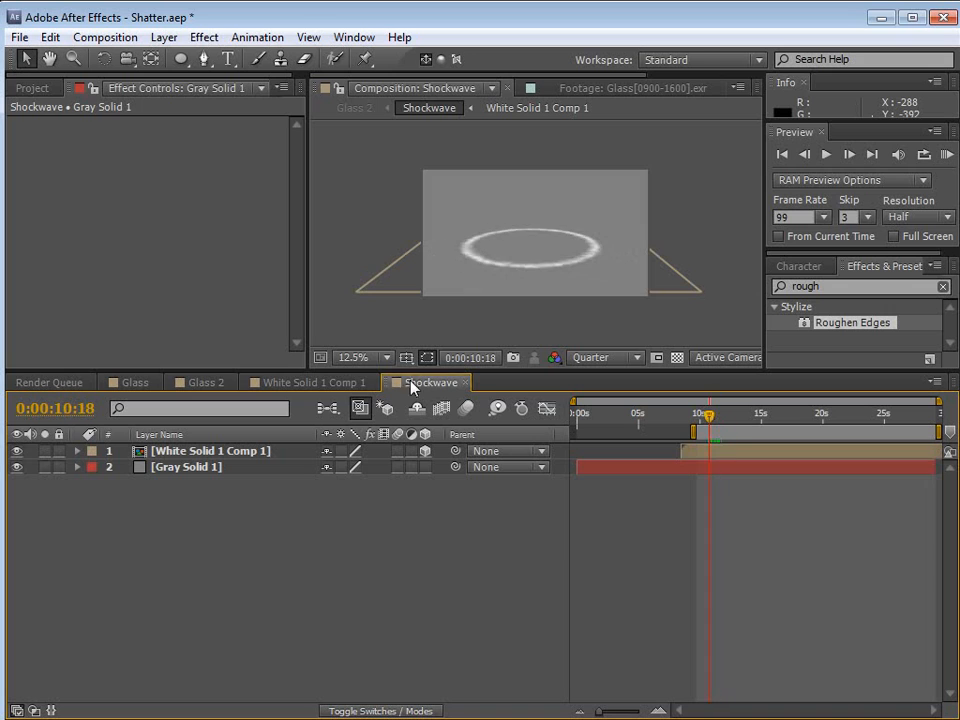
Return to the Glass 2 composition and hide the Shockwave layer.
{"action": "left_click", "coordinate": [203, 382]}
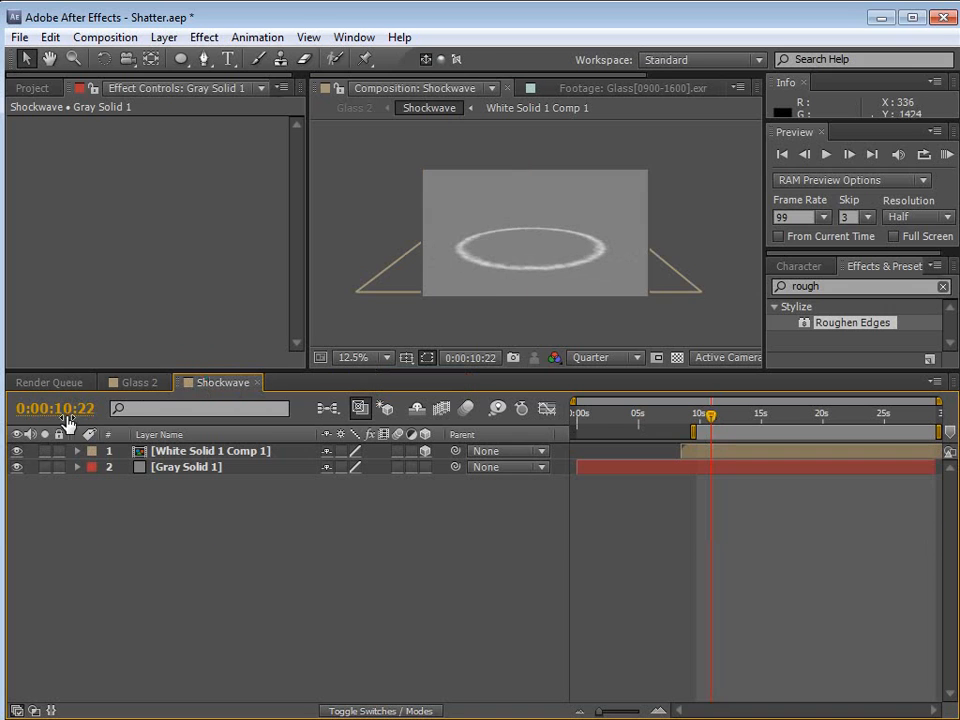
{"action": "left_click", "coordinate": [145, 382]}
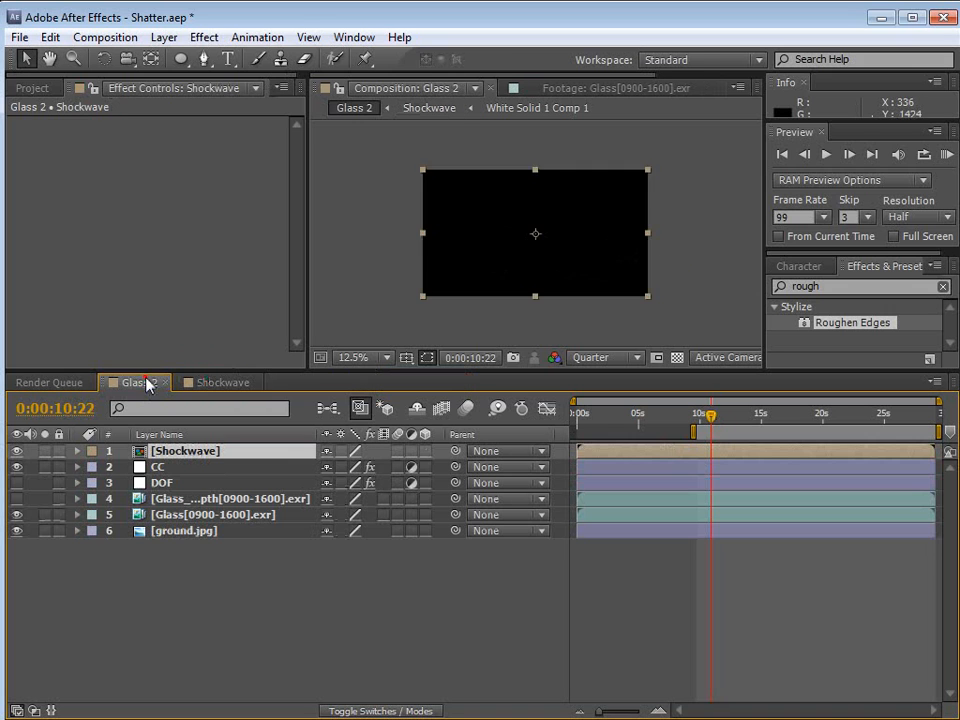
{"action": "left_click", "coordinate": [15, 452]}
{"action": "left_click", "coordinate": [15, 452]}
{"action": "left_click", "coordinate": [15, 452]}
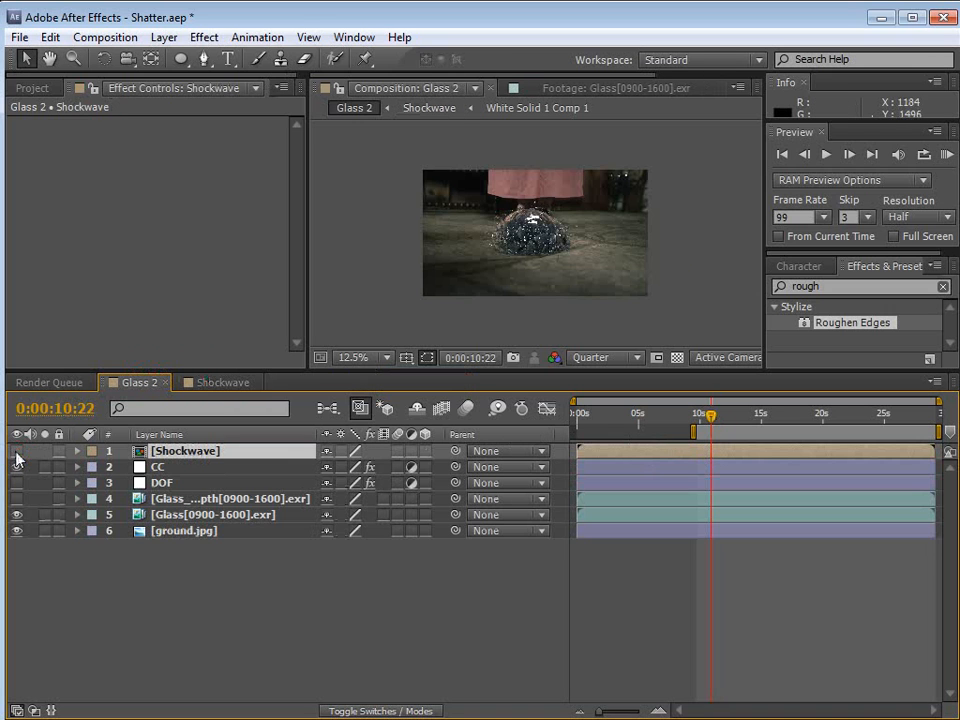
Add a new adjustment layer to Glass 2 and name it Displace.
{"action": "left_click", "coordinate": [164, 38]}
{"action": "mouse_move", "coordinate": [171, 58]}
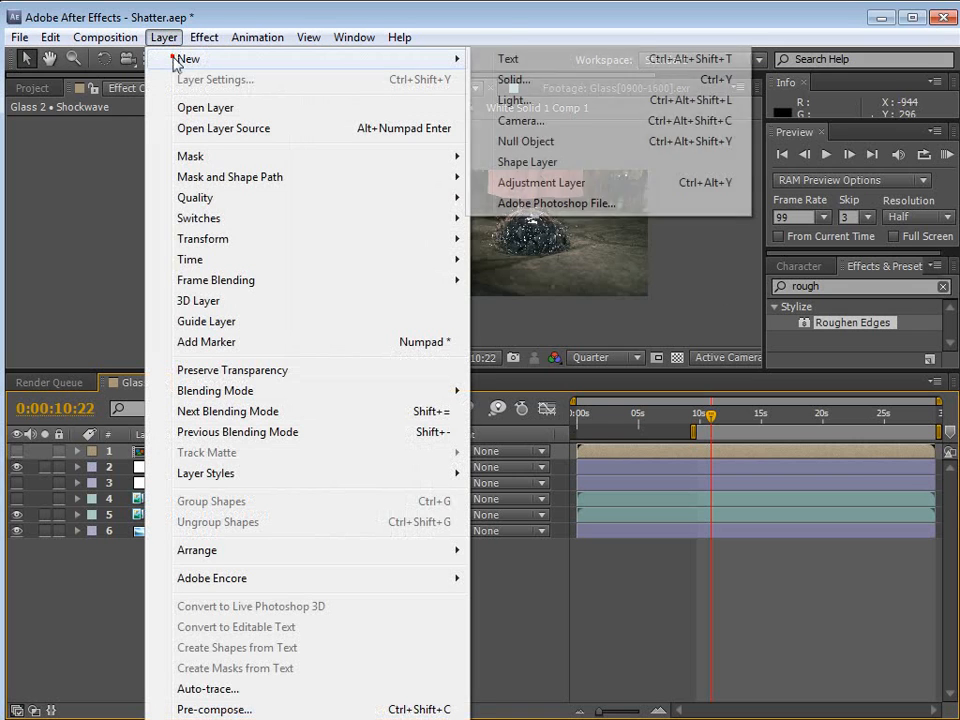
{"action": "left_click", "coordinate": [559, 182]}
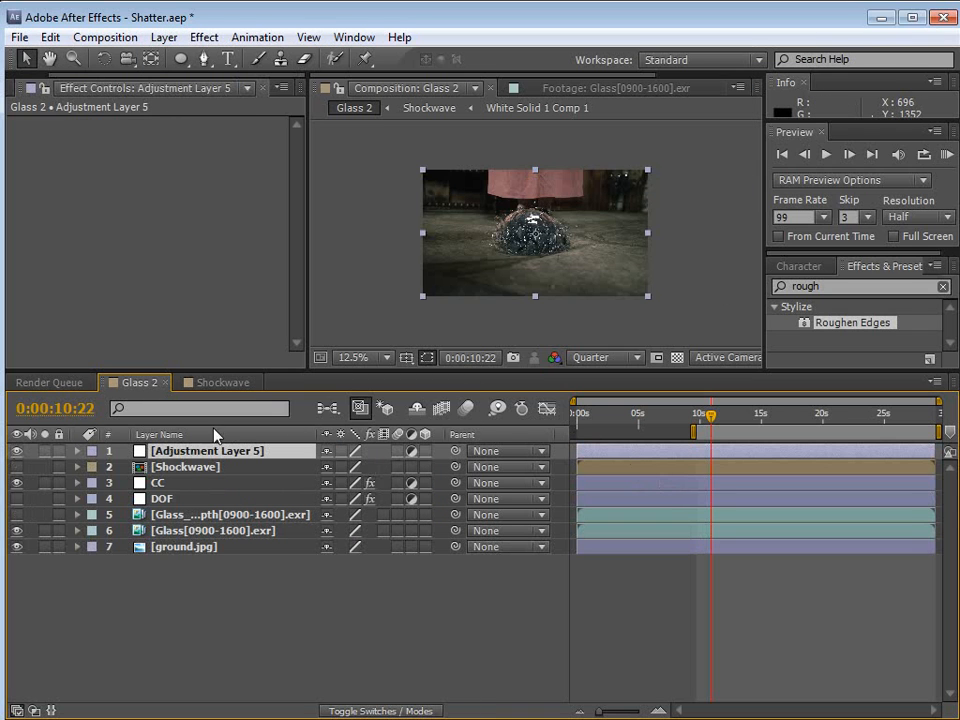
{"action": "key", "text": "Return"}
{"action": "type", "text": "Displace"}
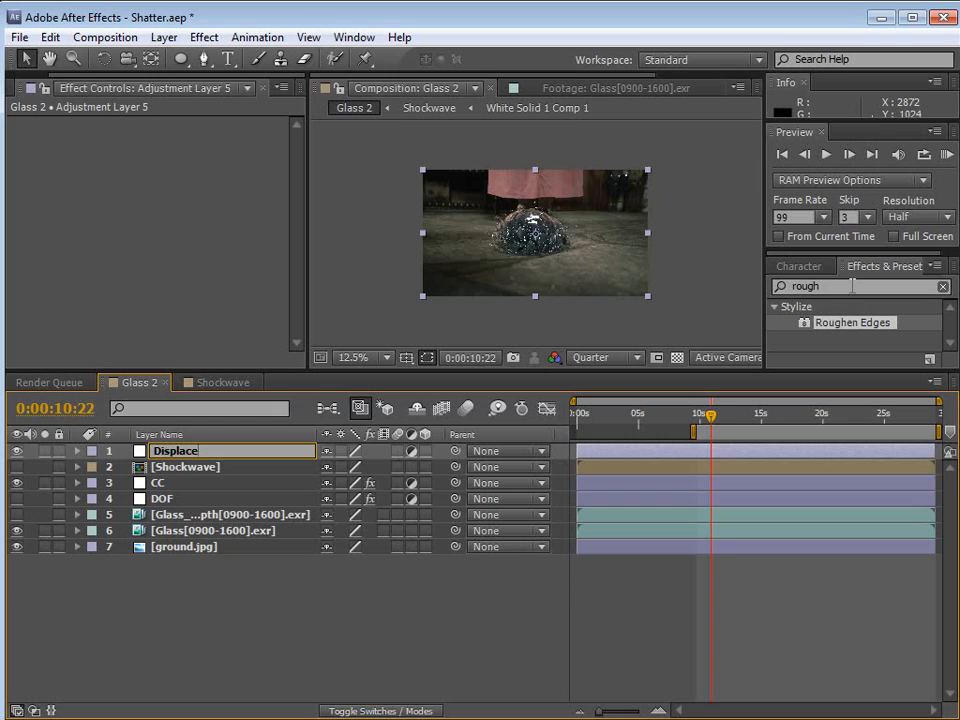
{"action": "key", "text": "Return"}
Apply the Displacement Map effect to the Displace layer and use Shockwave as its map layer.
{"action": "left_click", "coordinate": [848, 285]}
{"action": "type", "text": "displace"}
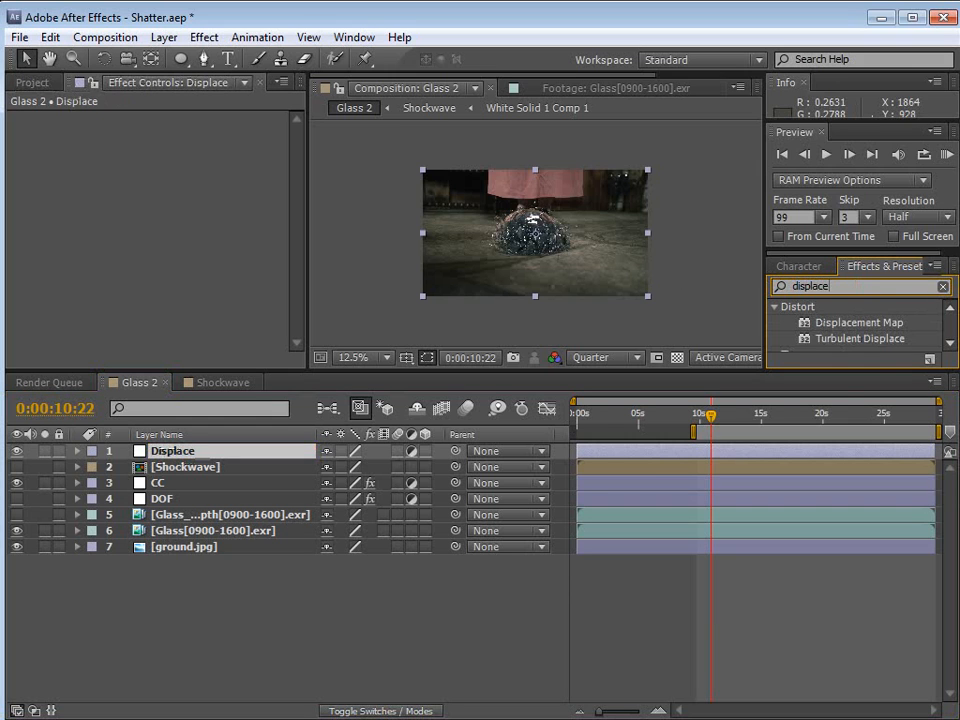
{"action": "left_click_drag", "start_coordinate": [836, 374], "coordinate": [836, 402]}
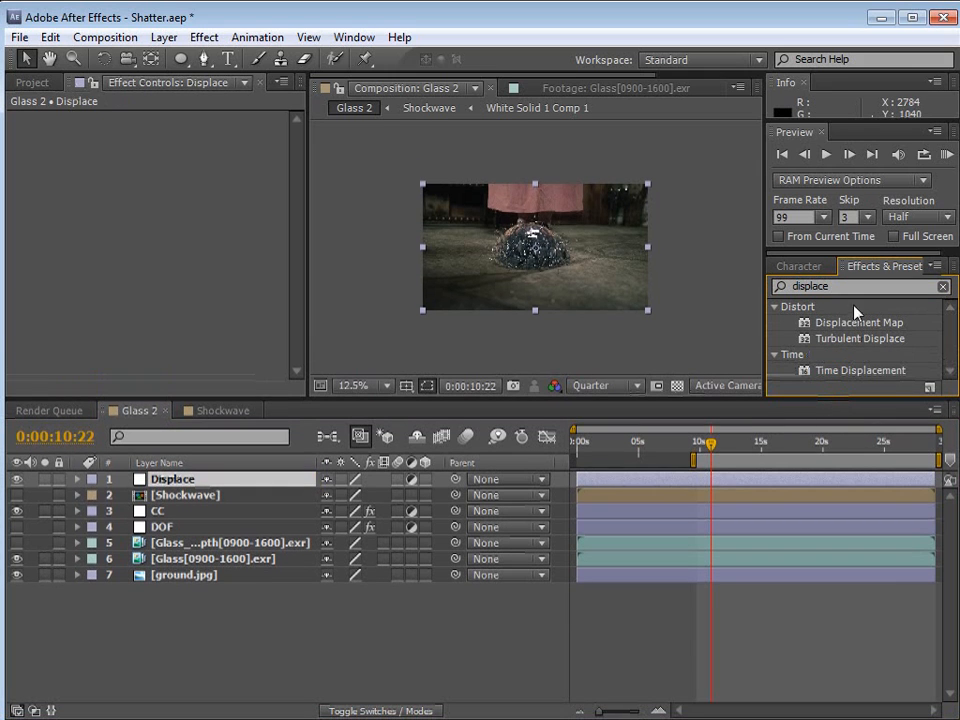
{"action": "left_click_drag", "start_coordinate": [845, 330], "coordinate": [180, 490]}
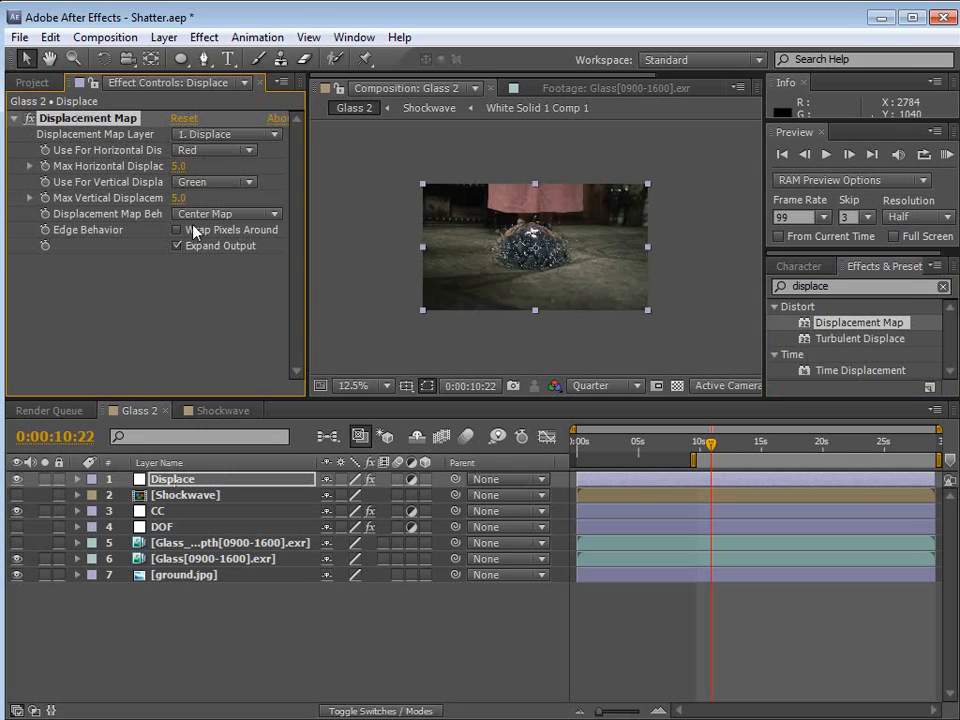
{"action": "left_click", "coordinate": [214, 136]}
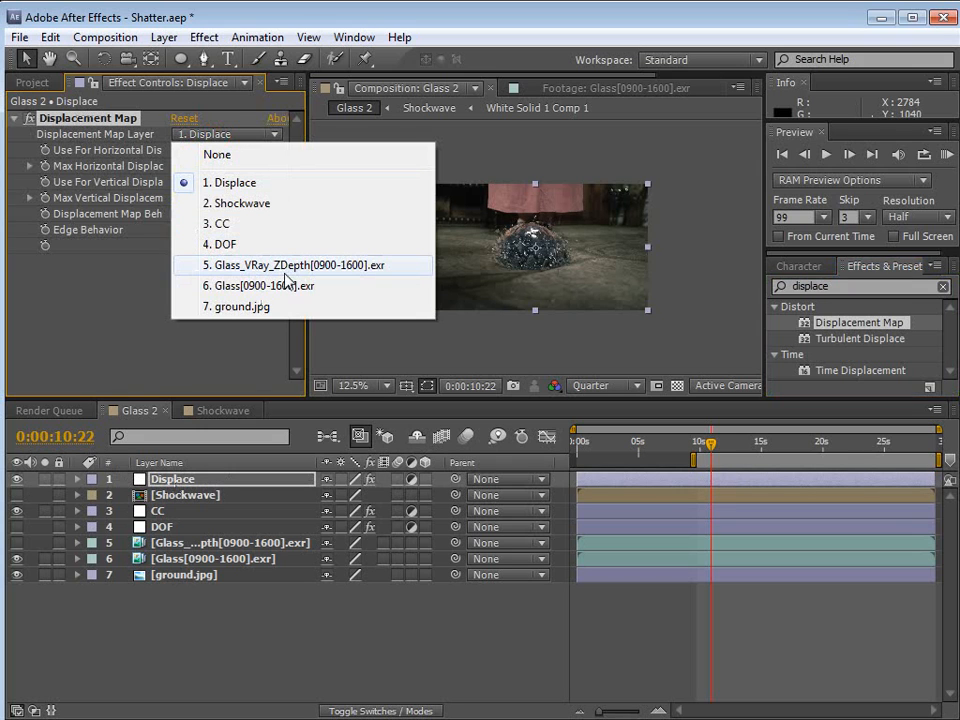
{"action": "left_click", "coordinate": [245, 205]}
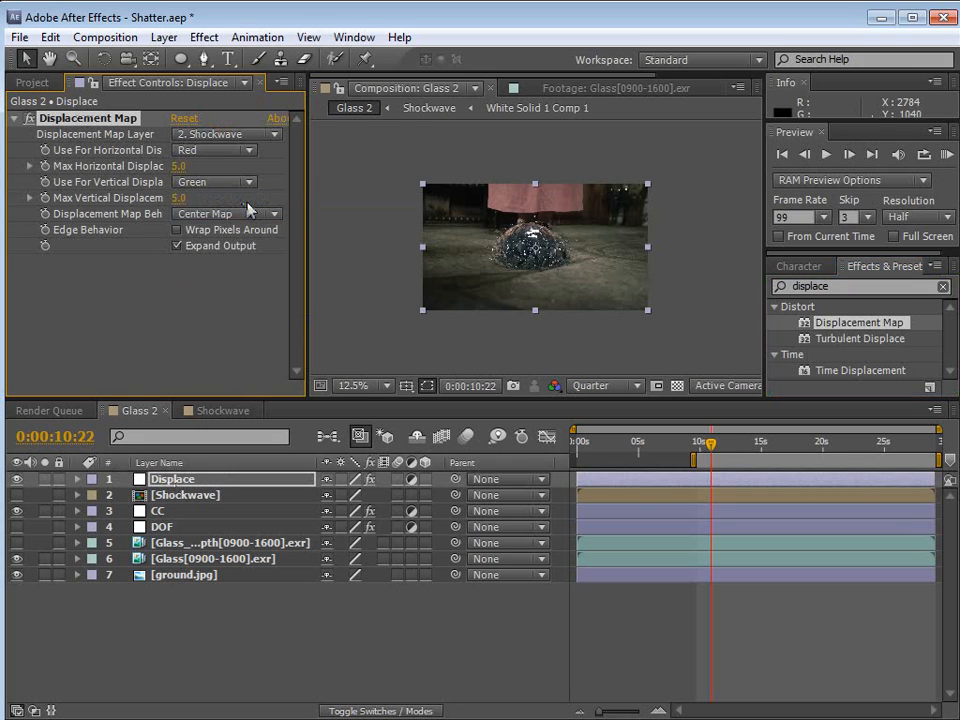
Move the Displace layer directly above ground.jpg, solo both layers and scrub through the shockwave.
{"action": "scroll", "coordinate": [542, 298], "scroll_direction": "up", "scroll_amount": 1}
{"action": "left_click_drag", "start_coordinate": [161, 485], "coordinate": [161, 570]}
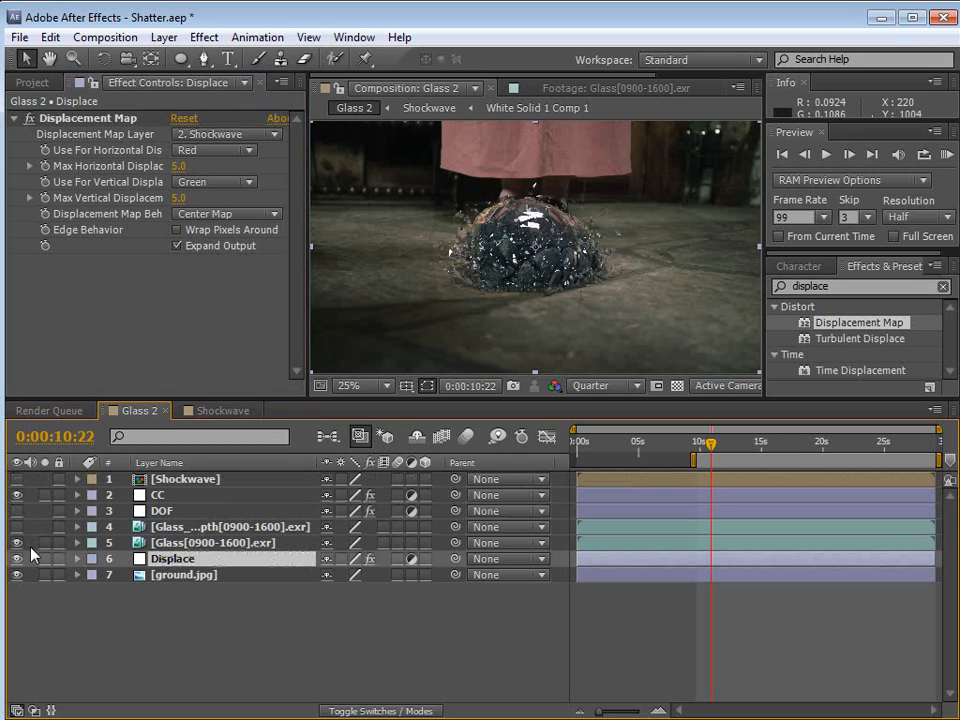
{"action": "left_click", "coordinate": [44, 559]}
{"action": "left_click", "coordinate": [44, 575]}
{"action": "mouse_move", "coordinate": [713, 455]}
{"action": "left_mouse_down"}
{"action": "mouse_move", "coordinate": [739, 455]}
{"action": "mouse_move", "coordinate": [728, 455]}
{"action": "left_mouse_up"}
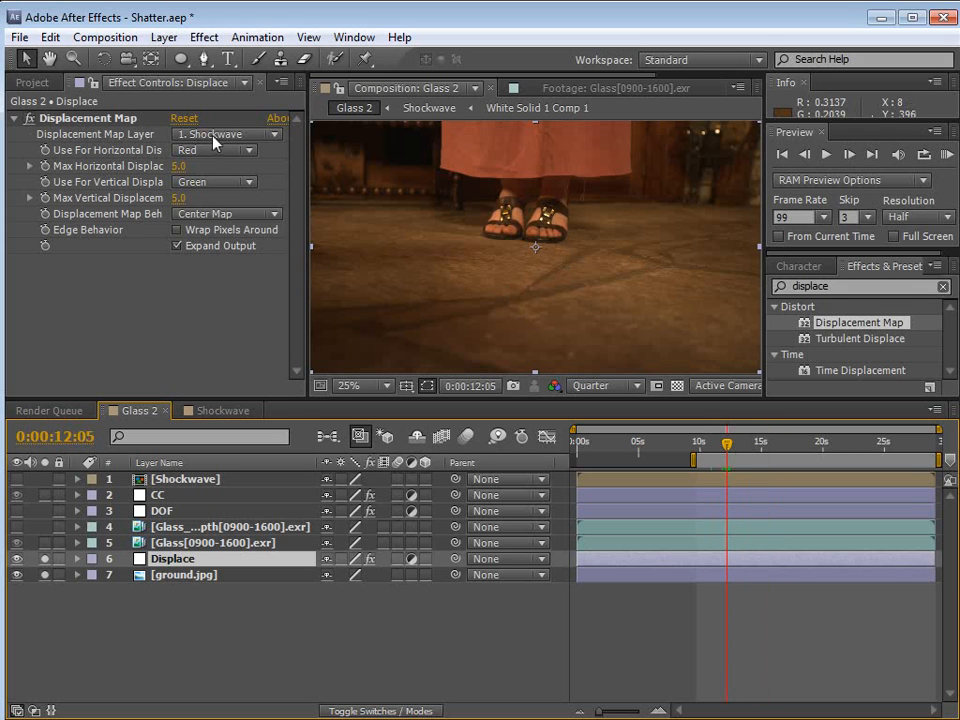
Raise the maximum displacement to 37 horizontally and 75 vertically, and scrub around 10 seconds to judge the ground distortion.
{"action": "left_click_drag", "start_coordinate": [181, 162], "coordinate": [206, 186]}
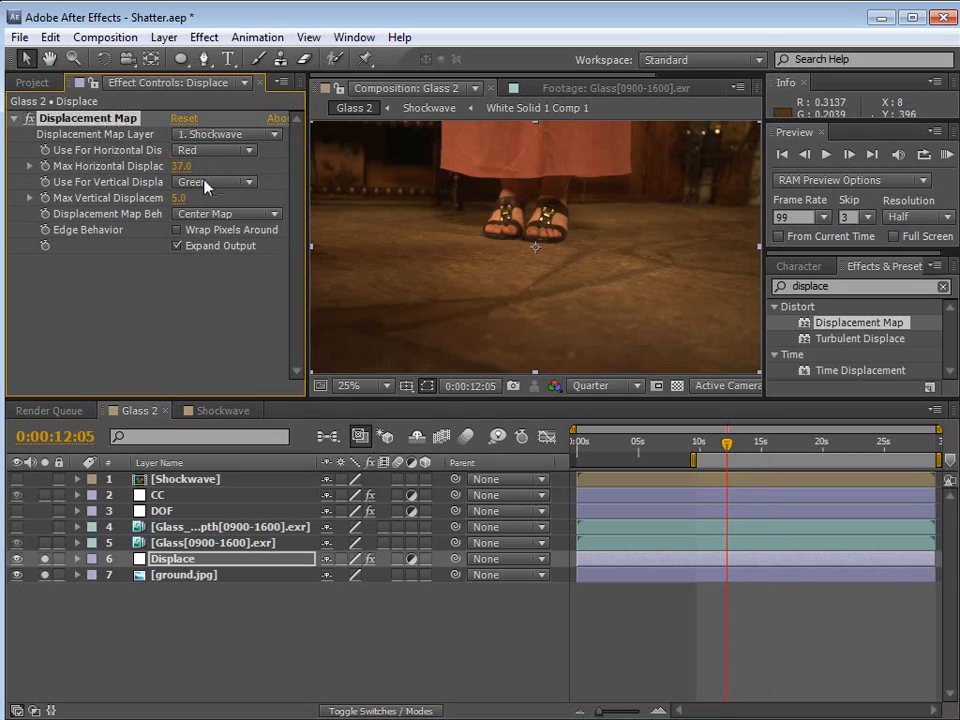
{"action": "left_click", "coordinate": [243, 410]}
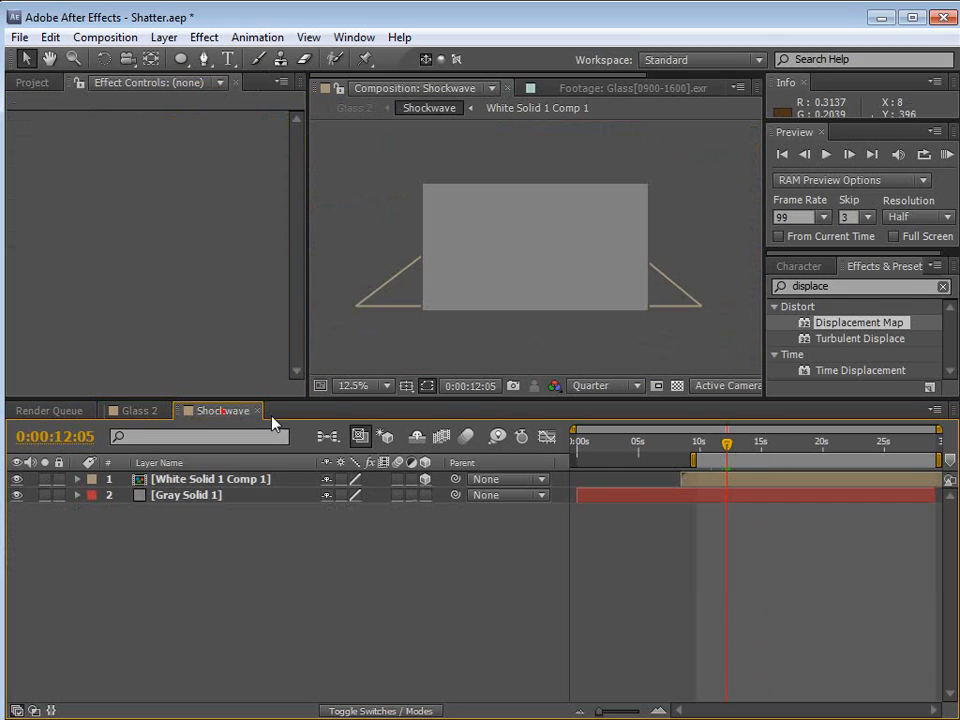
{"action": "left_click_drag", "start_coordinate": [702, 448], "coordinate": [700, 446]}
{"action": "left_click", "coordinate": [139, 410]}
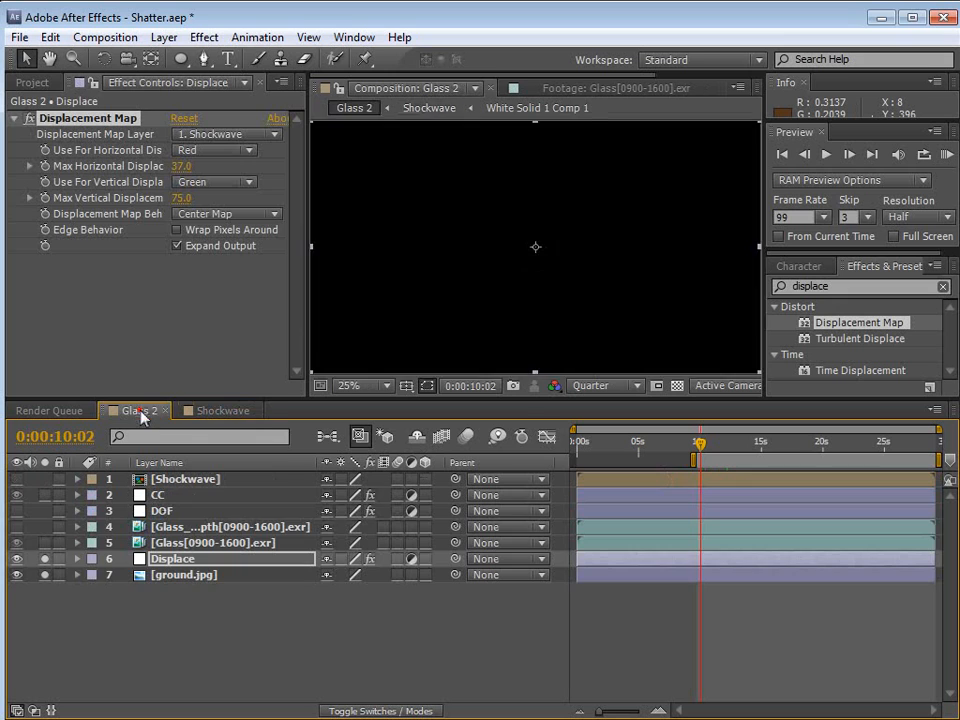
{"action": "mouse_move", "coordinate": [700, 445]}
{"action": "left_mouse_down"}
{"action": "mouse_move", "coordinate": [706, 455]}
{"action": "mouse_move", "coordinate": [689, 455]}
{"action": "mouse_move", "coordinate": [726, 452]}
{"action": "mouse_move", "coordinate": [688, 454]}
{"action": "mouse_move", "coordinate": [700, 452]}
{"action": "left_mouse_up"}
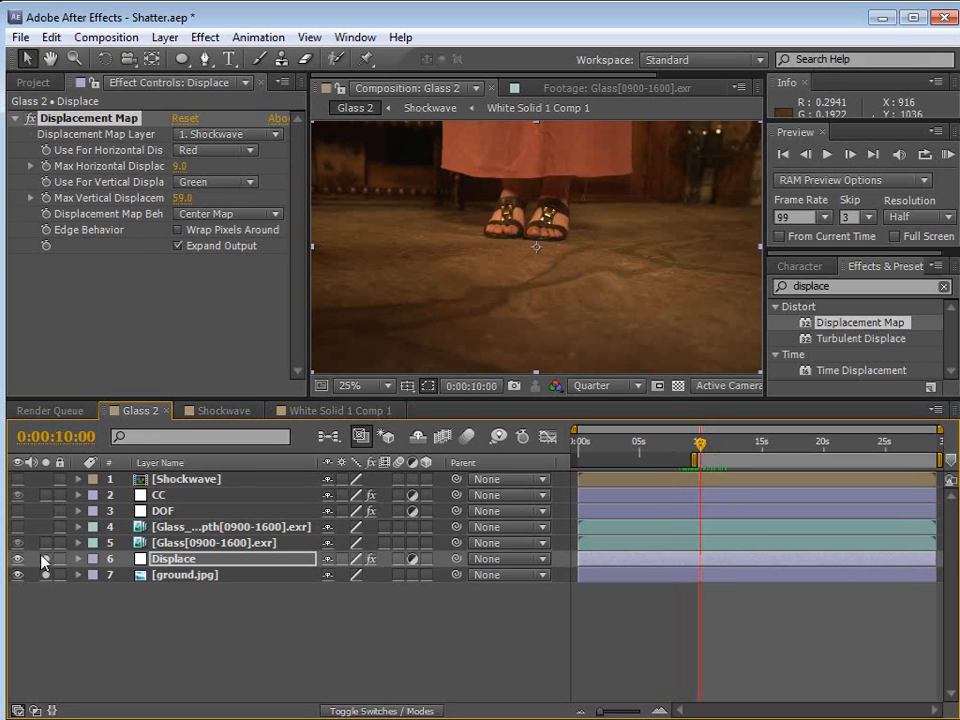
Unsolo the Displace and ground layers and set the work area from about 8.5 seconds to 0:00:12:16.
{"action": "left_click", "coordinate": [45, 559]}
{"action": "left_click_drag", "start_coordinate": [699, 452], "coordinate": [681, 444]}
{"action": "key", "text": "b"}
{"action": "left_click", "coordinate": [734, 444]}
{"action": "key", "text": "n"}
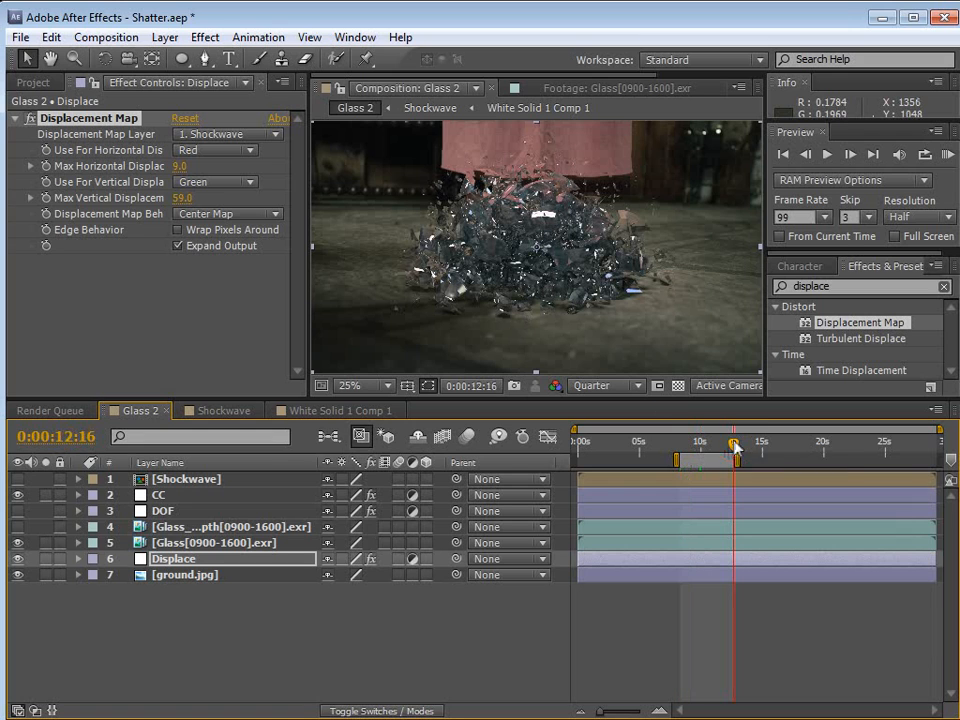
Set the RAM preview's frame skip to 4.
{"action": "left_click", "coordinate": [852, 219]}
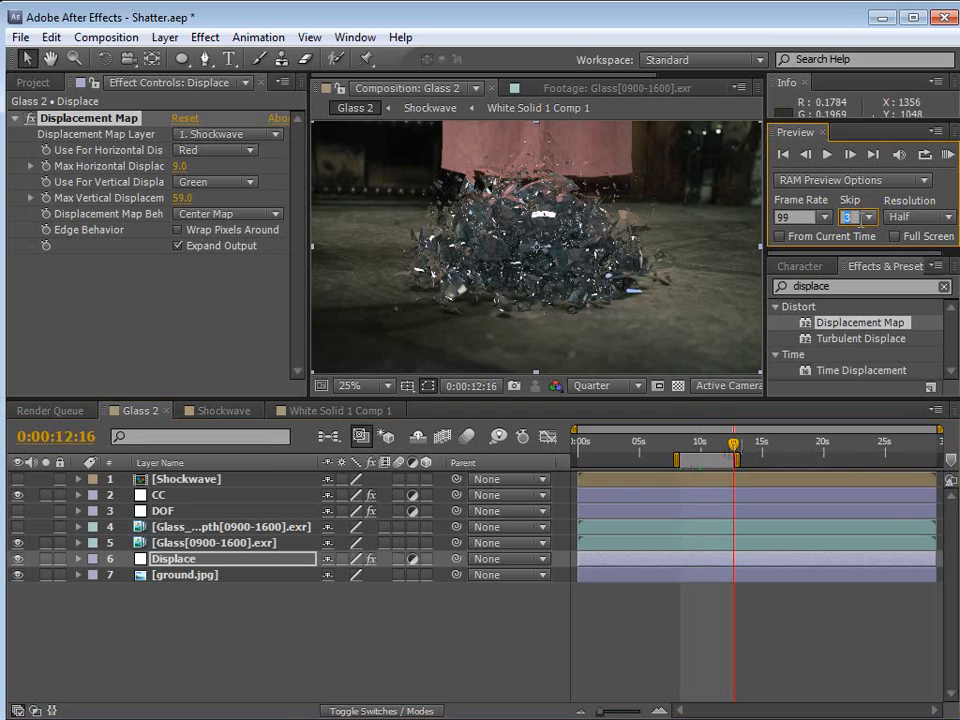
{"action": "type", "text": "4"}
{"action": "key", "text": "Tab"}
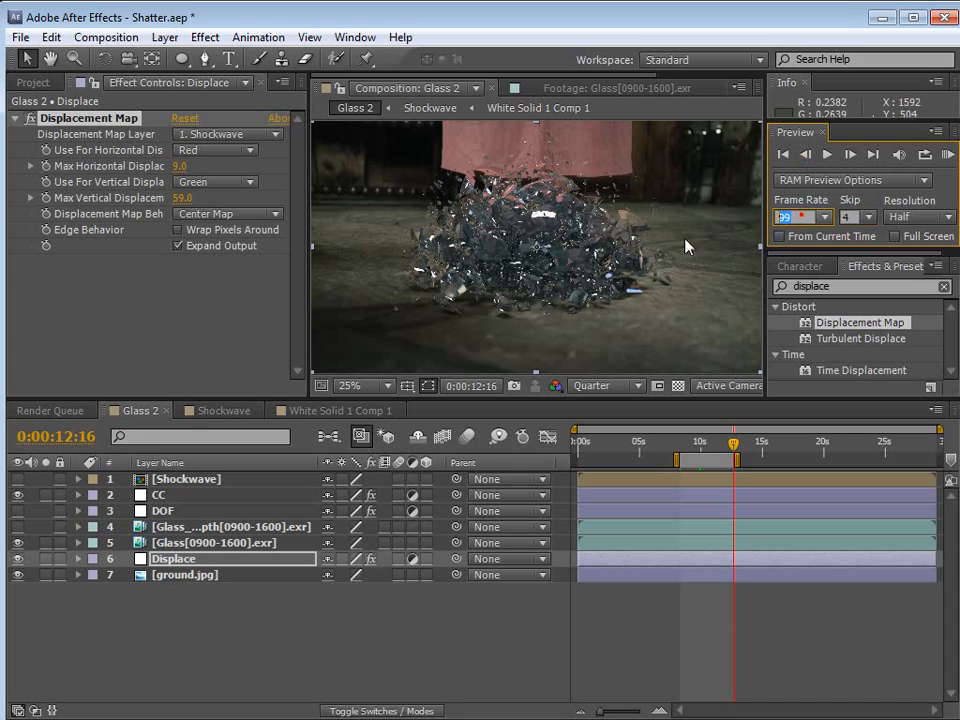
Apply the RAM preview frame rate of 99 and preview the shatter together with the ground shockwave.
{"action": "left_click", "coordinate": [739, 628]}
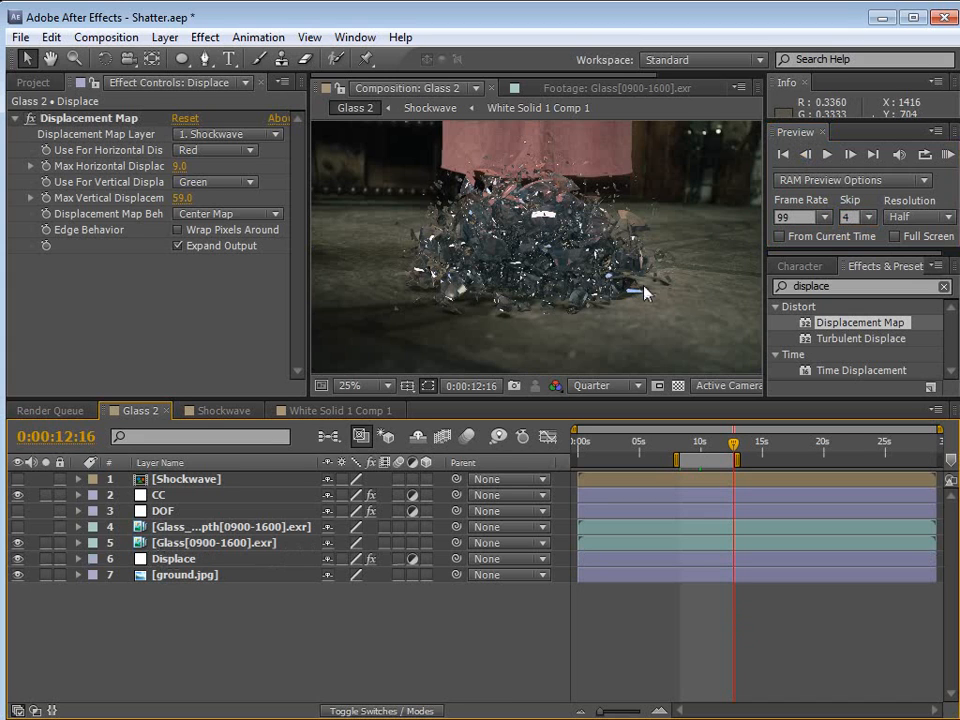
{"action": "key", "text": "KP_0"}
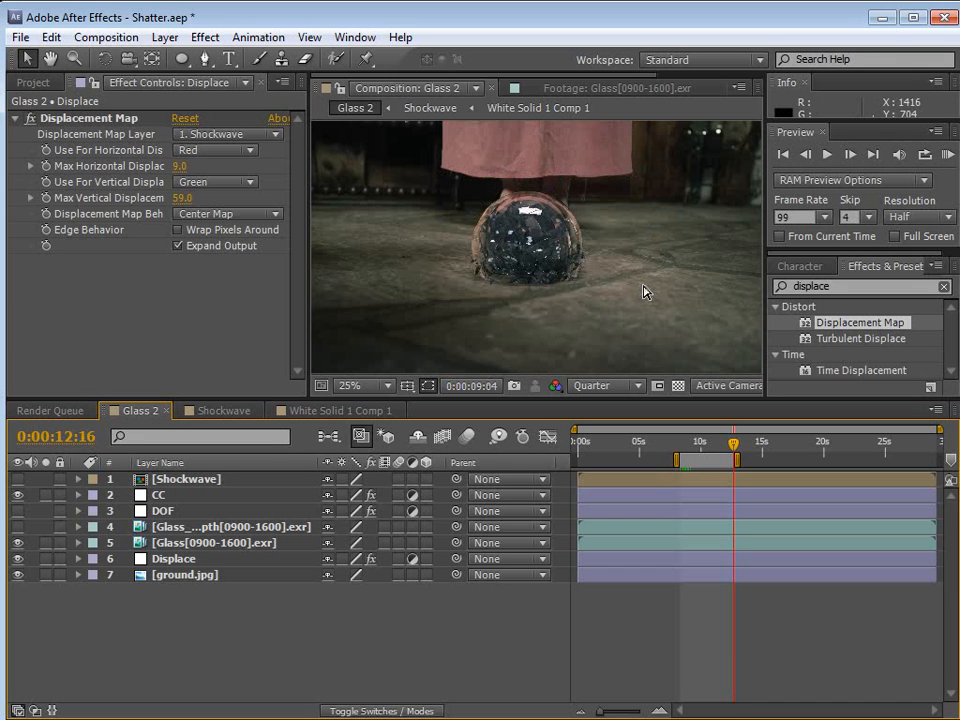
{"action": "key", "text": "space"}
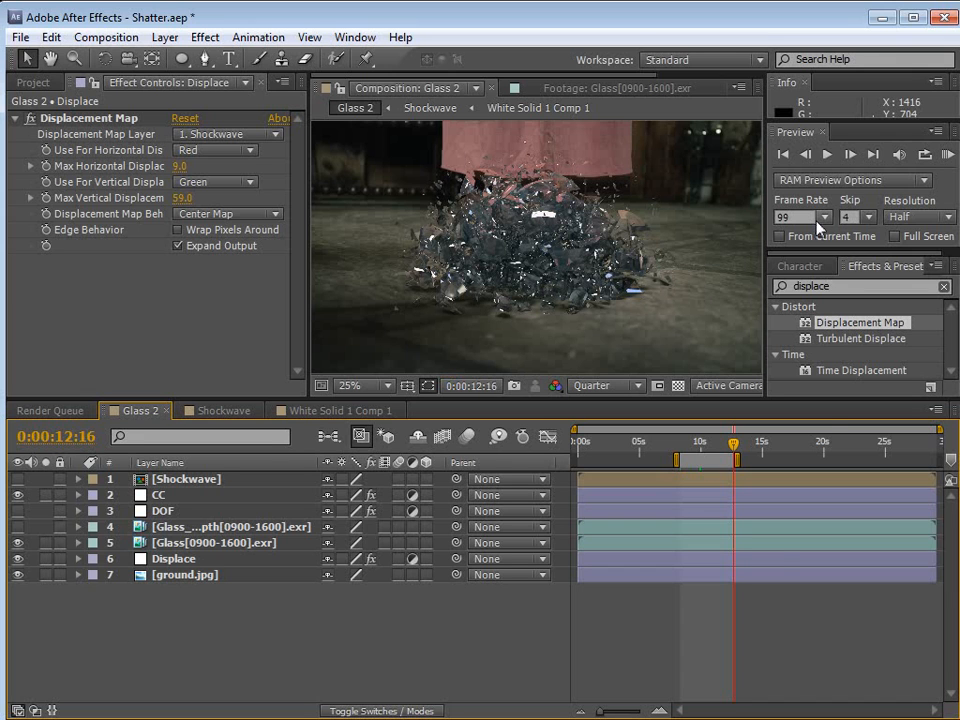
{"action": "key", "text": "KP_0"}
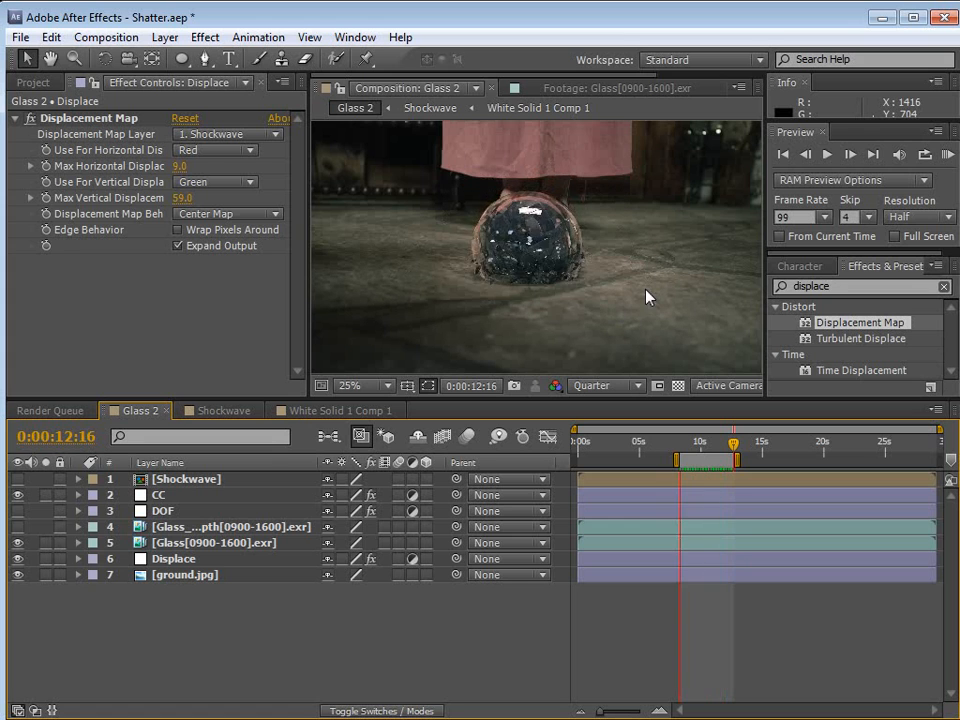
Stretch the mask expansion and opacity keyframes in White Solid 1 Comp 1 to end just after 5 seconds, and return to Glass 2.
{"action": "left_click", "coordinate": [336, 410]}
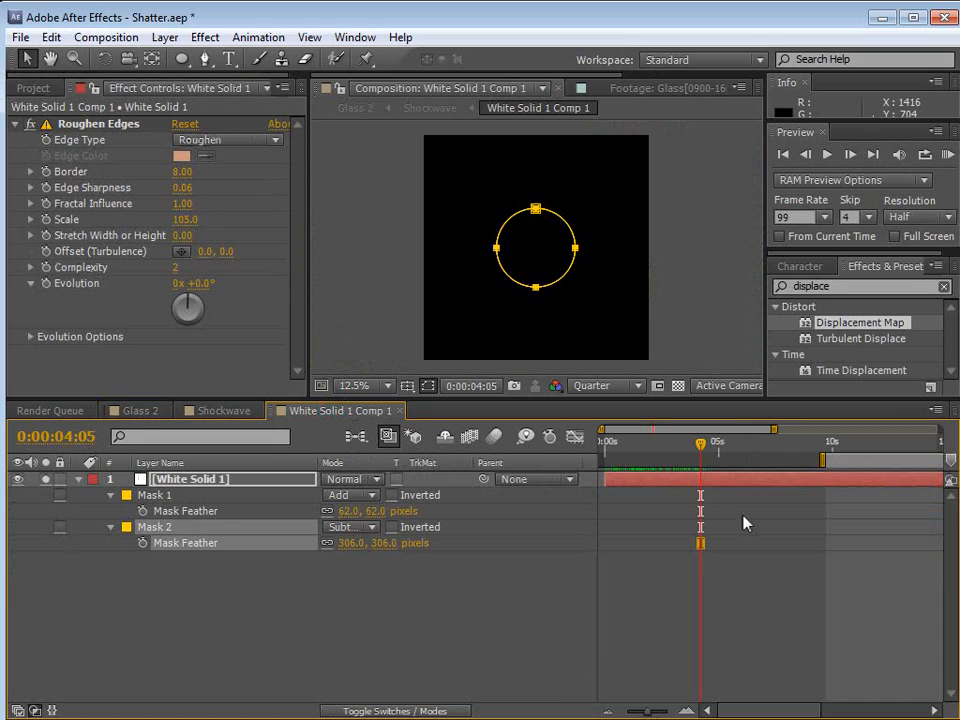
{"action": "left_click", "coordinate": [700, 486]}
{"action": "key", "text": "u"}
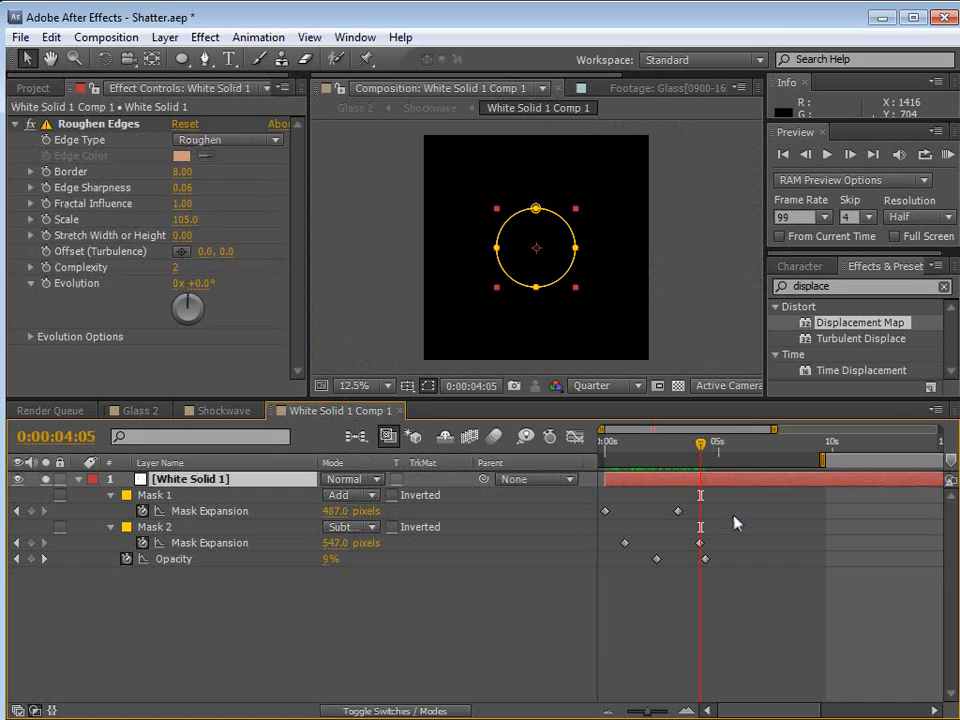
{"action": "left_click_drag", "start_coordinate": [737, 503], "coordinate": [576, 599]}
{"action": "left_click_drag", "start_coordinate": [705, 559], "coordinate": [723, 559], "text": "alt"}
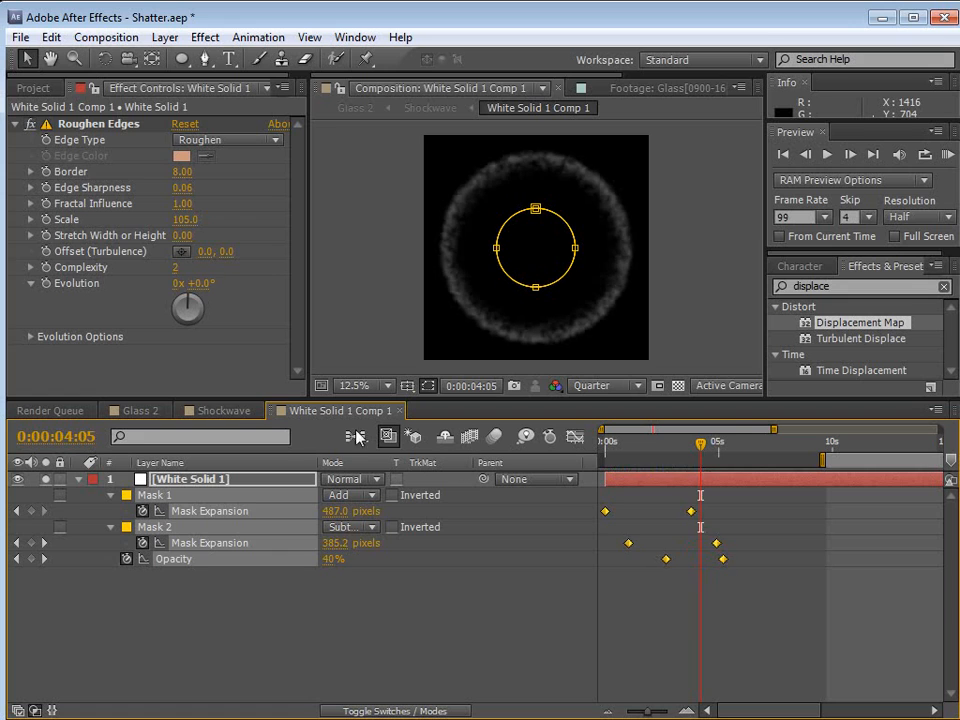
{"action": "left_click", "coordinate": [212, 410]}
{"action": "left_click", "coordinate": [140, 410]}
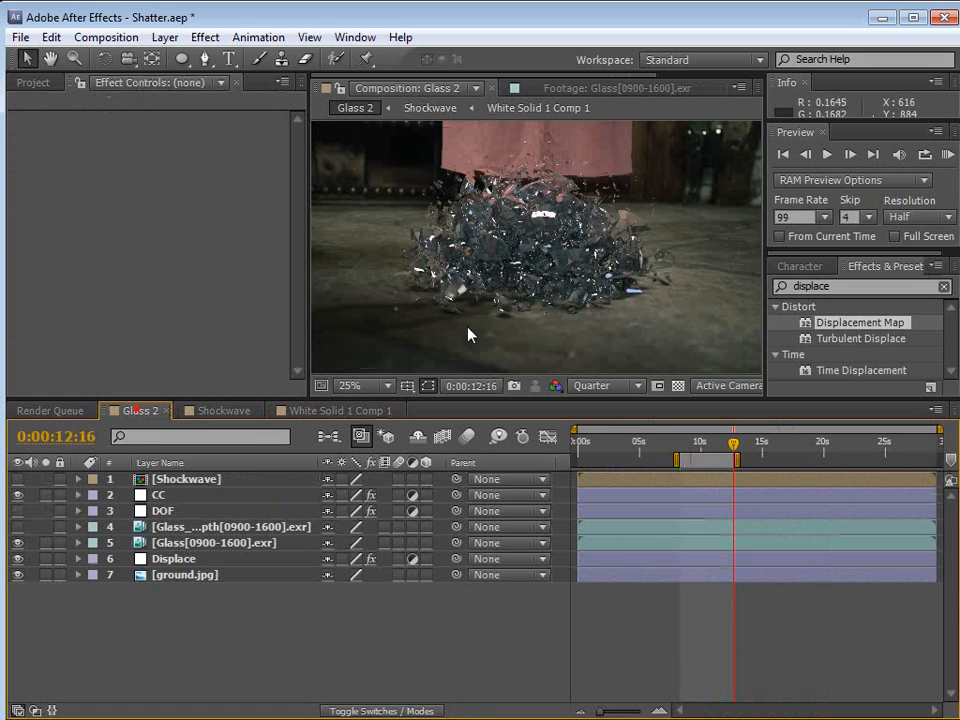
Shift the Shockwave layer about 1.5 seconds earlier, extend the work area start to about 7 seconds and preview the timing.
{"action": "left_click", "coordinate": [680, 484]}
{"action": "left_click_drag", "start_coordinate": [681, 484], "coordinate": [675, 486]}
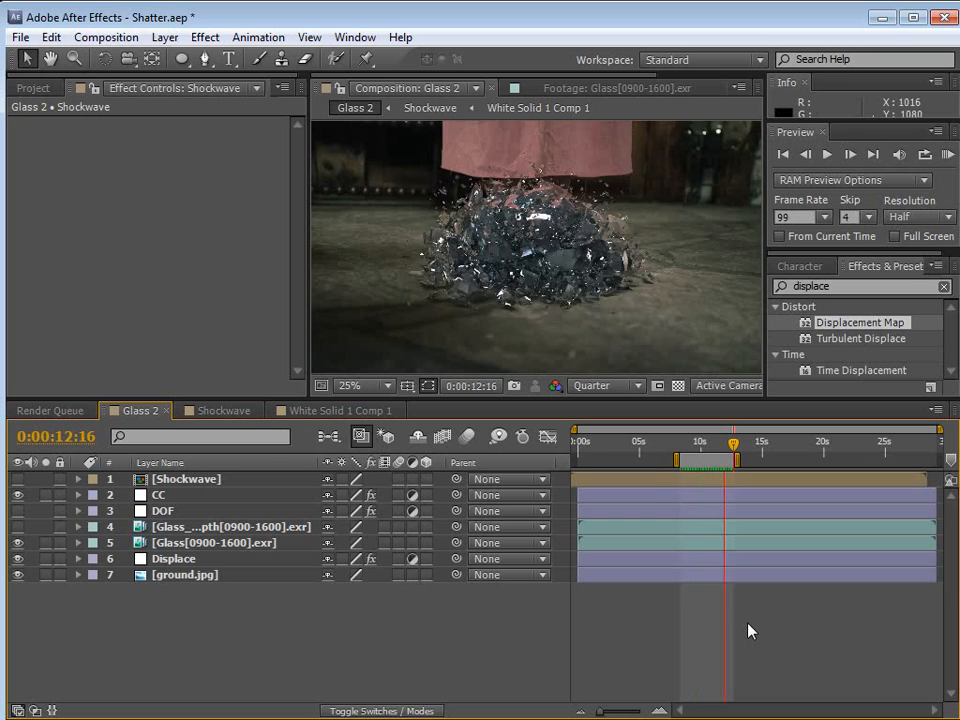
{"action": "key", "text": "space"}
{"action": "left_click_drag", "start_coordinate": [678, 460], "coordinate": [662, 460]}
{"action": "left_click_drag", "start_coordinate": [692, 481], "coordinate": [688, 481]}
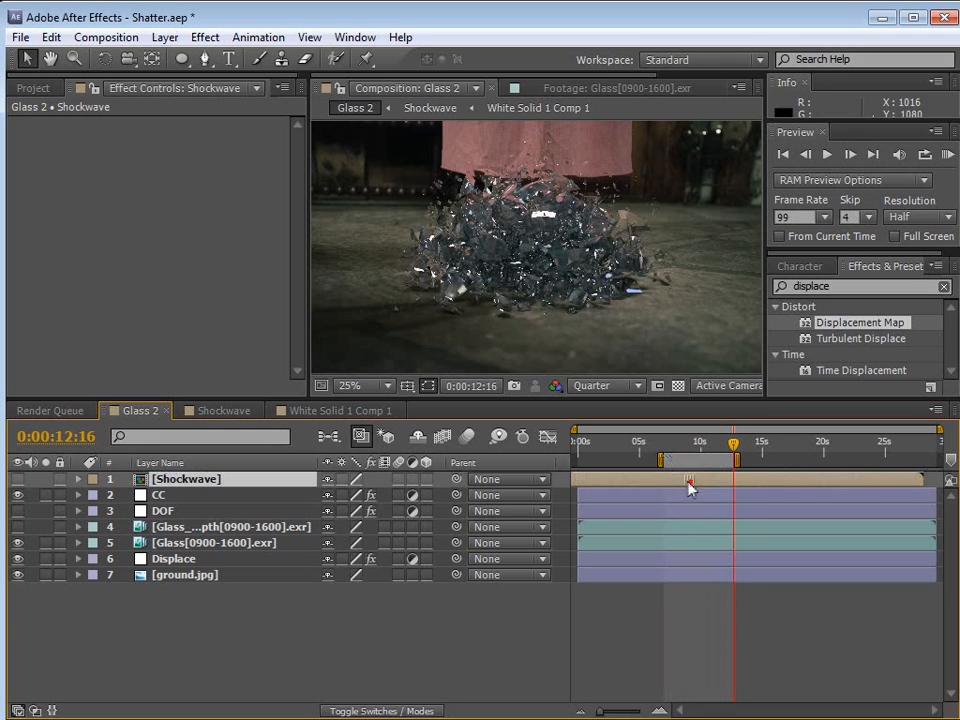
{"action": "key", "text": "space"}
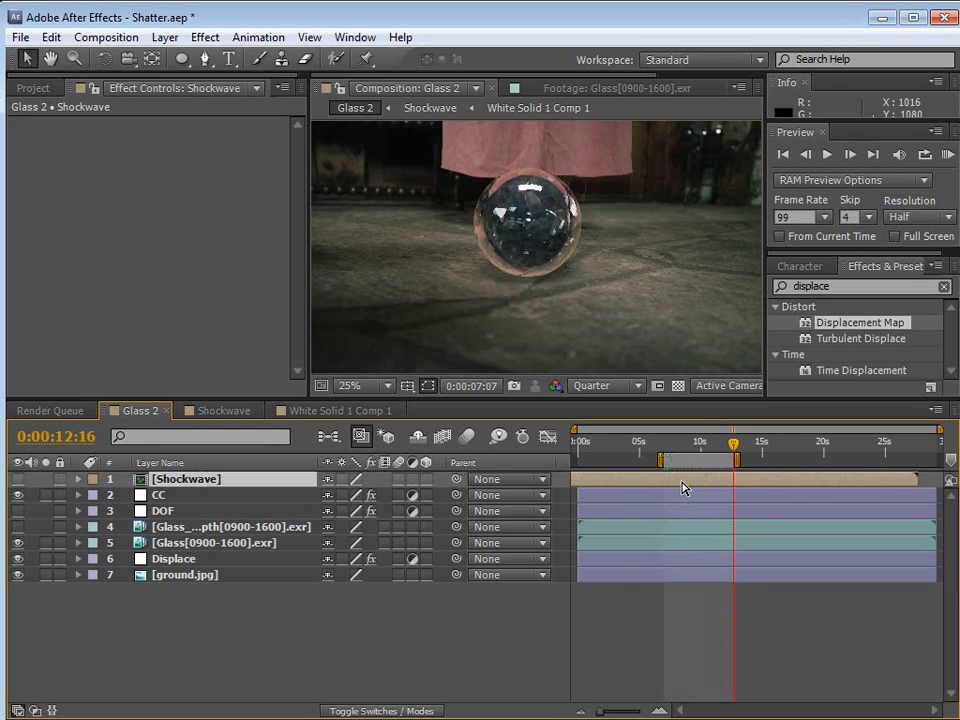
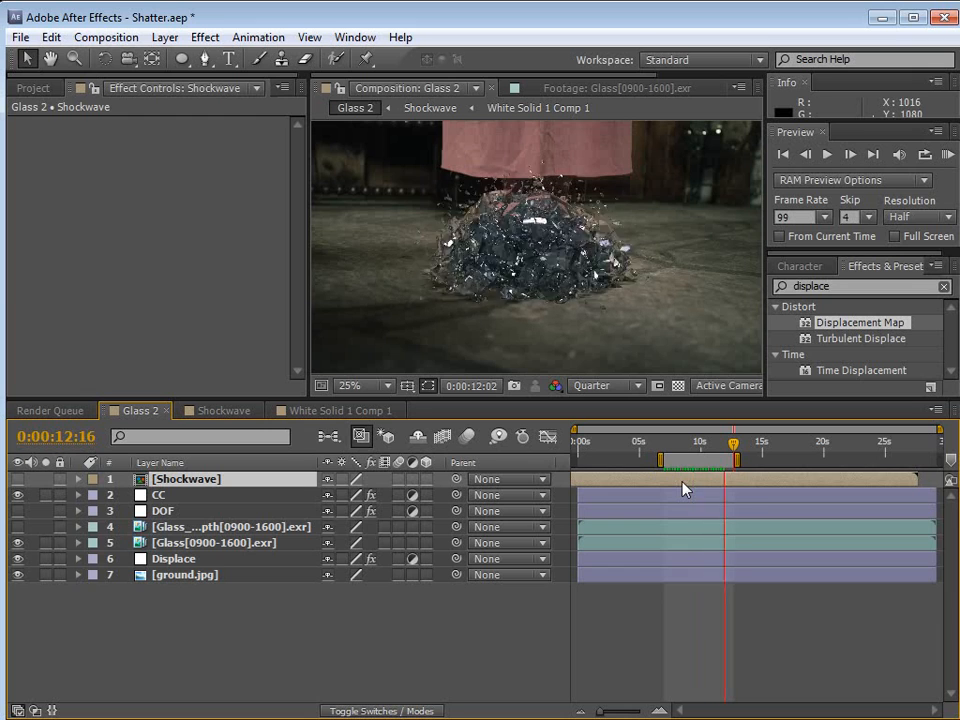
{"action": "key", "text": "space"}
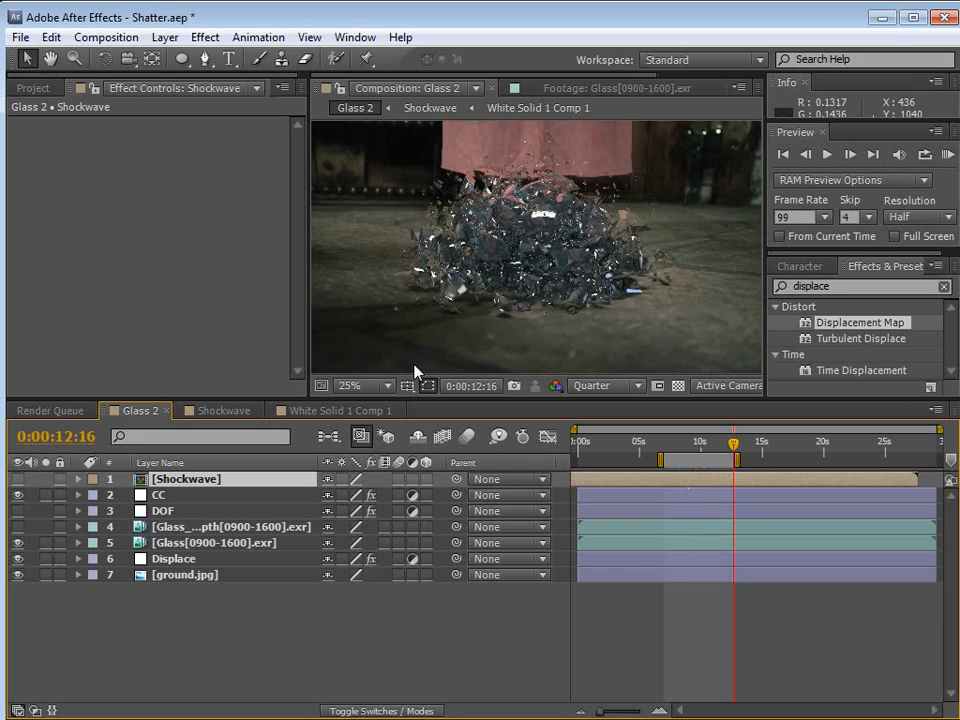
Check the ground distortion around 0:00:09:20 and lower the Displace layer's maximum vertical displacement.
{"action": "left_click_drag", "start_coordinate": [705, 450], "coordinate": [699, 455]}
{"action": "left_click", "coordinate": [682, 451]}
{"action": "left_click_drag", "start_coordinate": [679, 452], "coordinate": [701, 447]}
{"action": "left_click", "coordinate": [175, 558]}
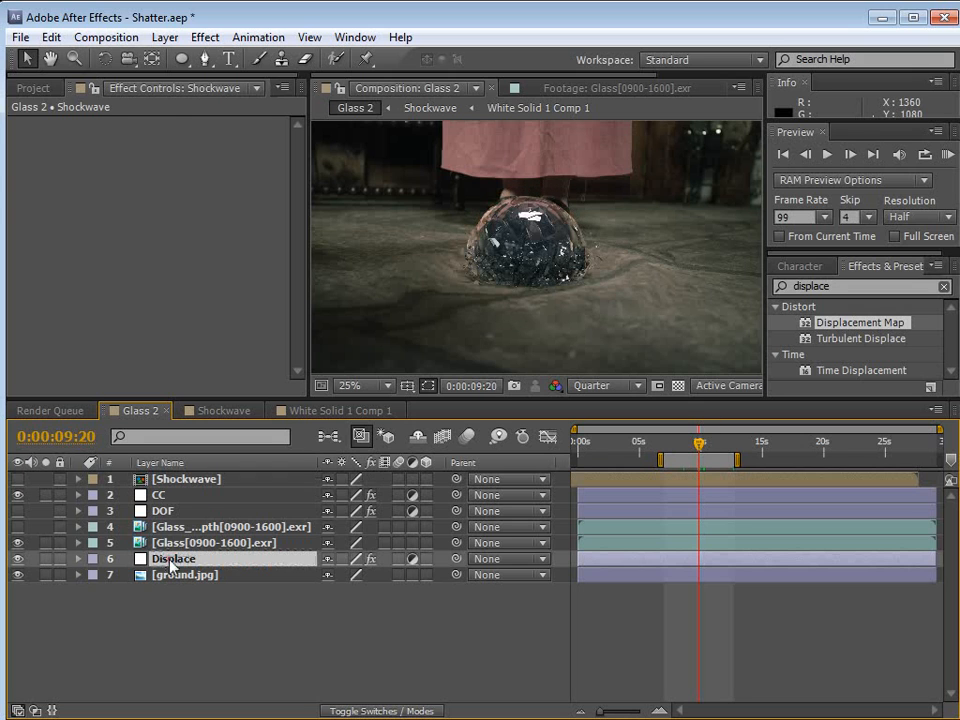
{"action": "left_click_drag", "start_coordinate": [181, 197], "coordinate": [144, 226]}
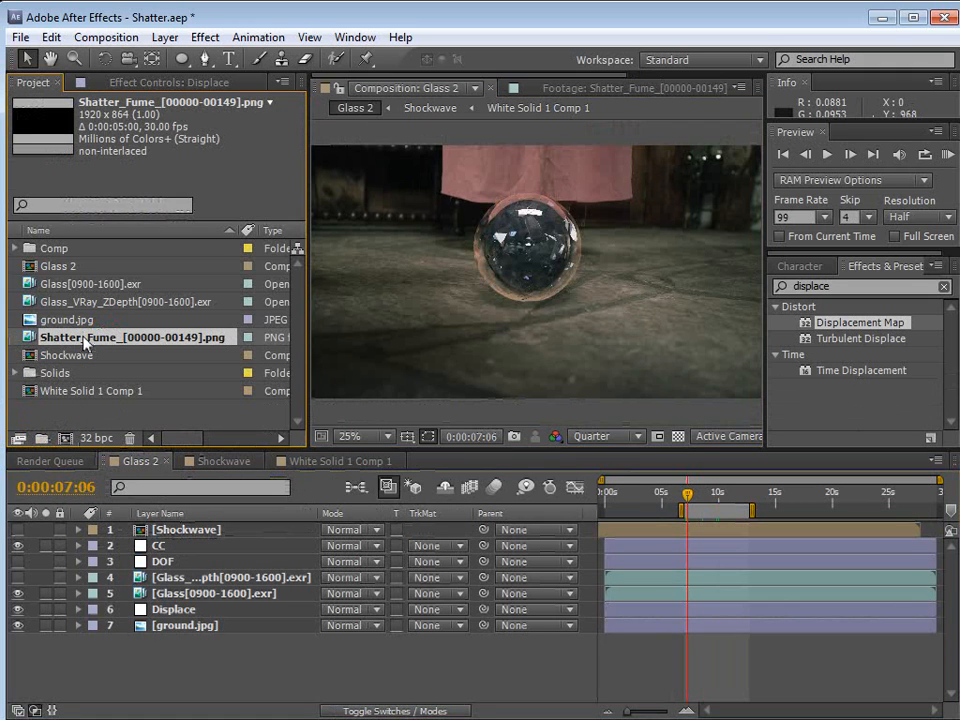
{"action": "left_click_drag", "start_coordinate": [101, 341], "coordinate": [184, 549]}
{"action": "left_click_drag", "start_coordinate": [613, 553], "coordinate": [693, 555]}
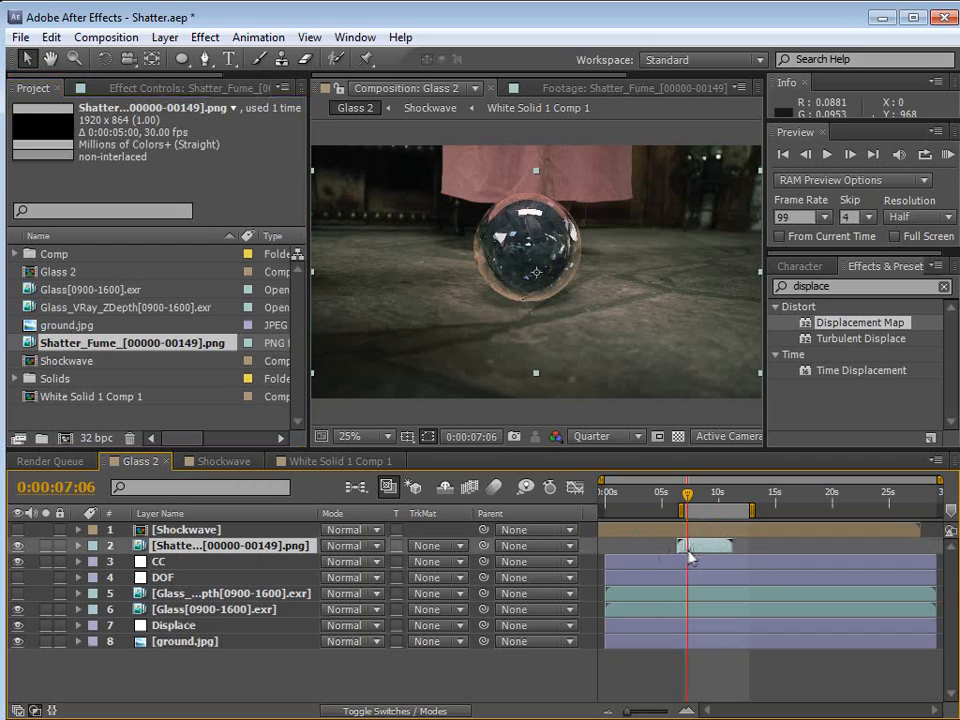
{"action": "left_click_drag", "start_coordinate": [687, 496], "coordinate": [700, 501]}
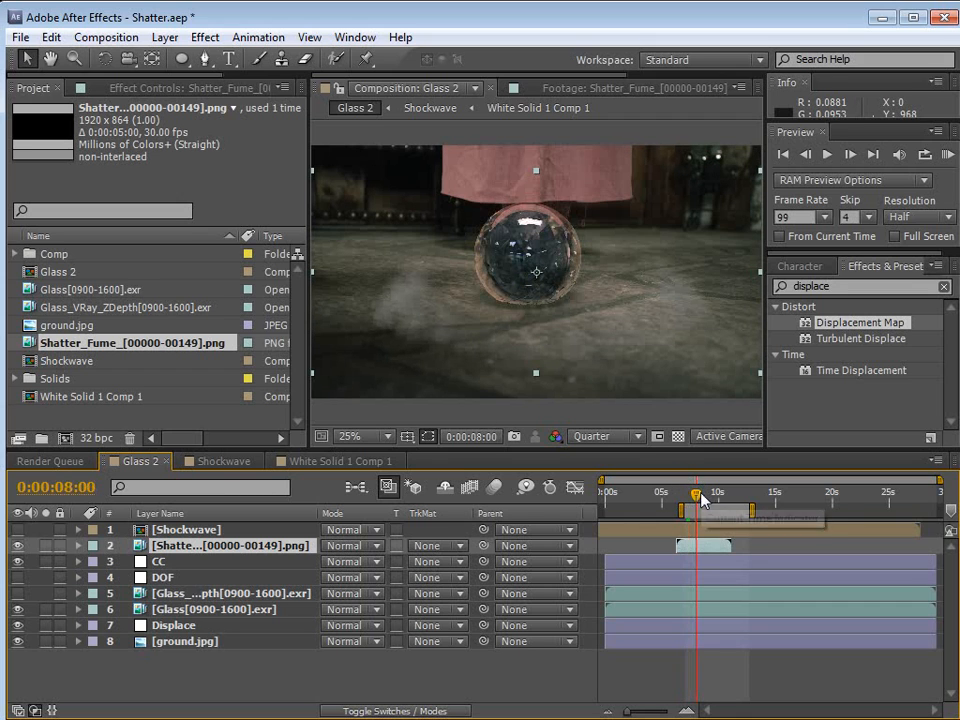
{"action": "left_click_drag", "start_coordinate": [692, 545], "coordinate": [697, 545]}
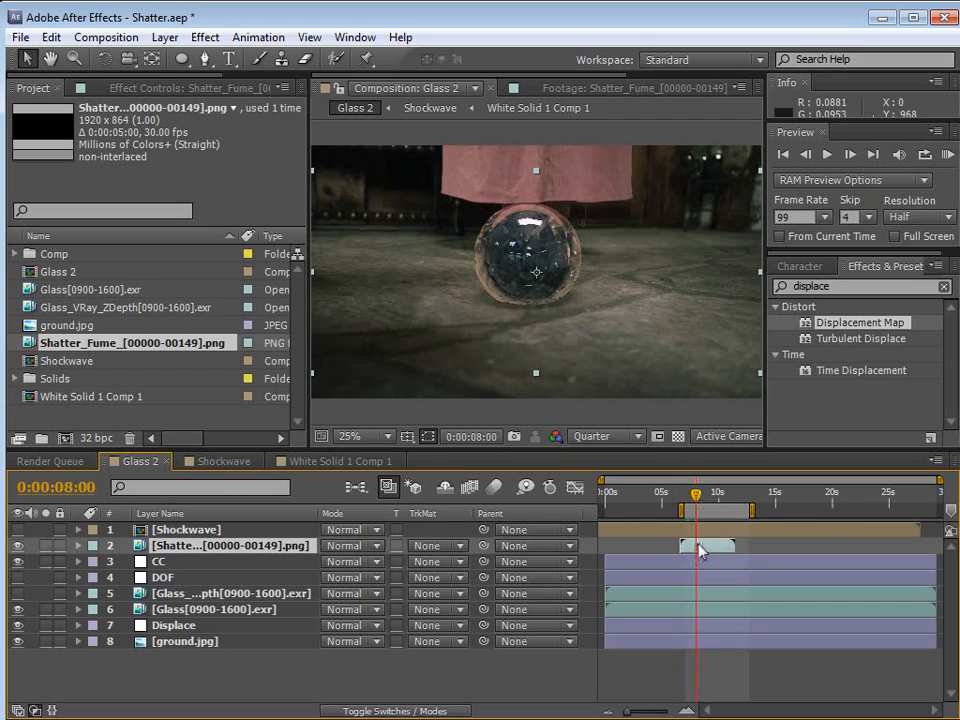
Scale the fume layer down to about 89.6% around the glass ball and place it below the CC layer.
{"action": "left_click", "coordinate": [586, 333]}
{"action": "left_click_drag", "start_coordinate": [752, 371], "coordinate": [729, 360]}
{"action": "left_click_drag", "start_coordinate": [700, 497], "coordinate": [706, 500]}
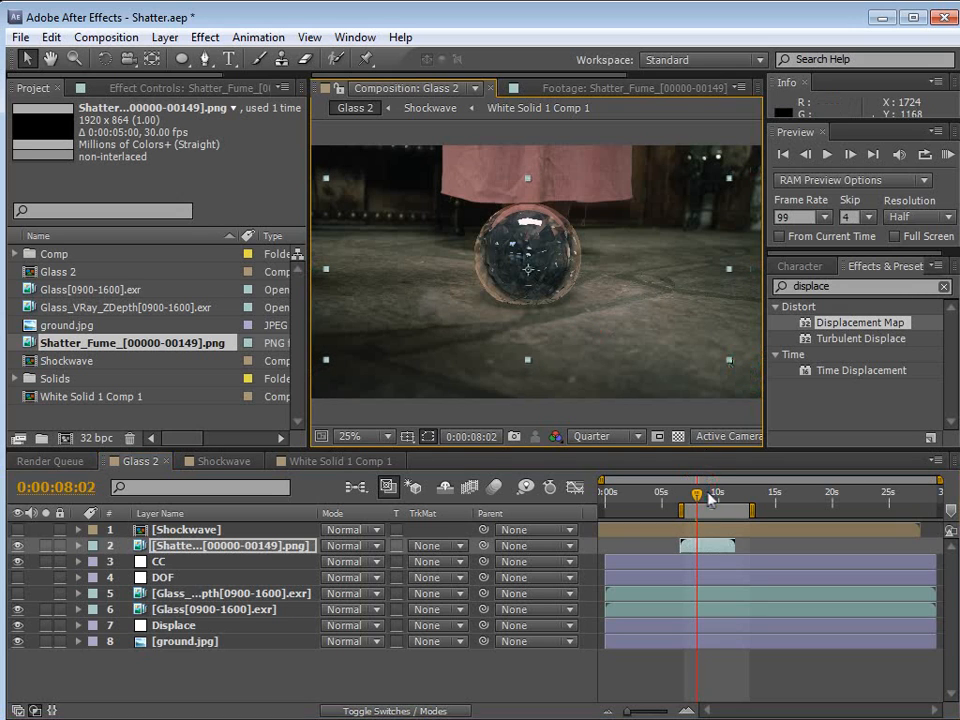
{"action": "left_click", "coordinate": [705, 494]}
{"action": "left_click_drag", "start_coordinate": [160, 553], "coordinate": [160, 575]}
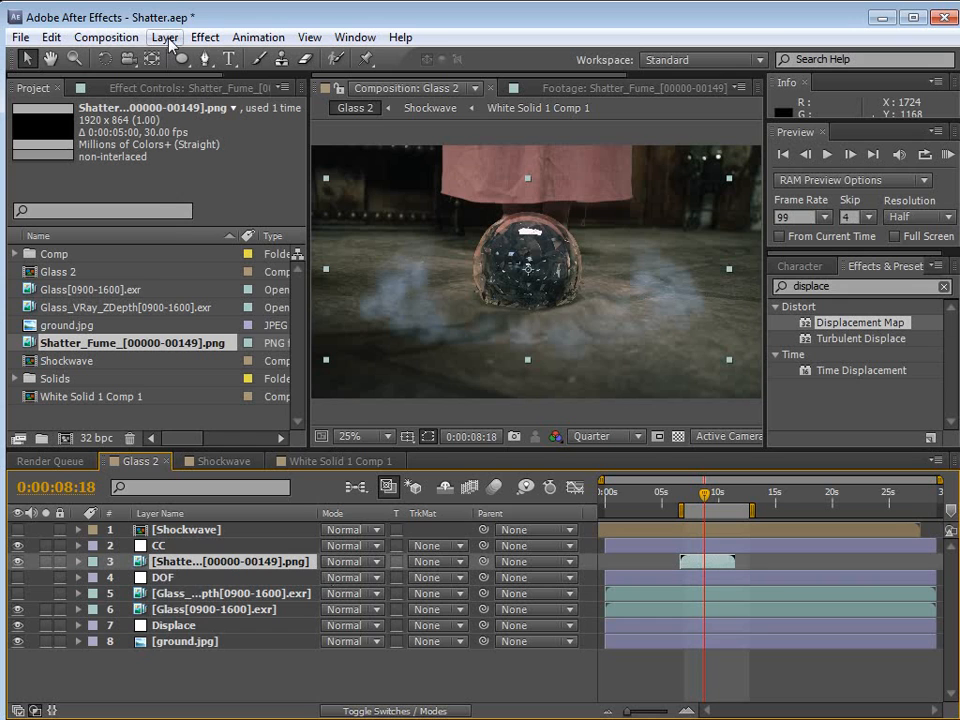
Apply a Tint effect to the fume layer and map white to the orange EEB366.
{"action": "left_click", "coordinate": [205, 37]}
{"action": "mouse_move", "coordinate": [300, 210]}
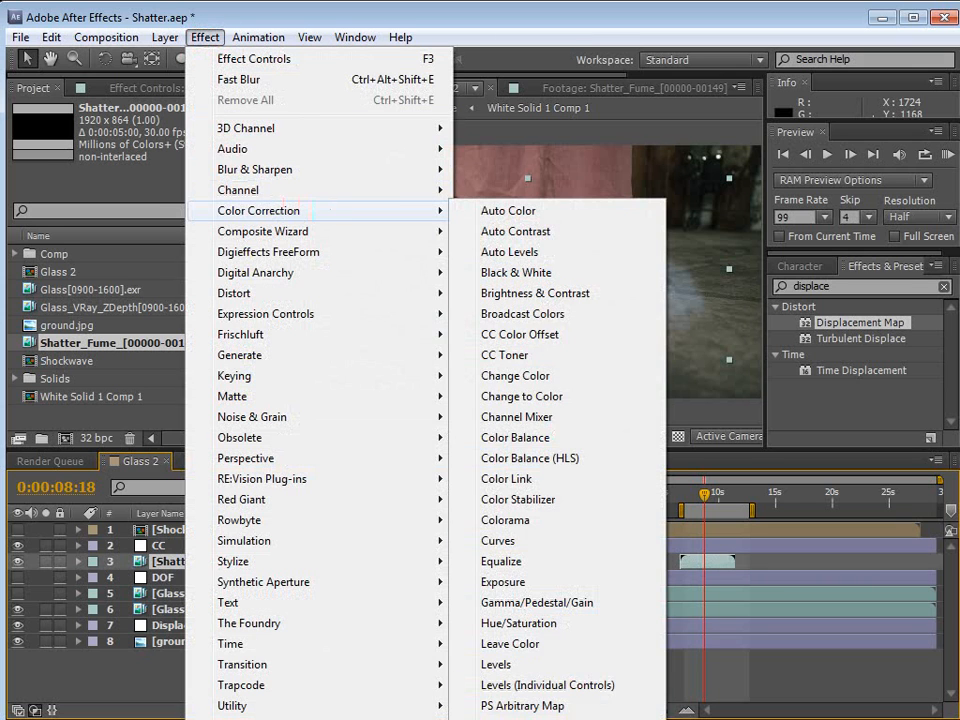
{"action": "left_click", "coordinate": [496, 719]}
{"action": "left_click", "coordinate": [180, 157]}
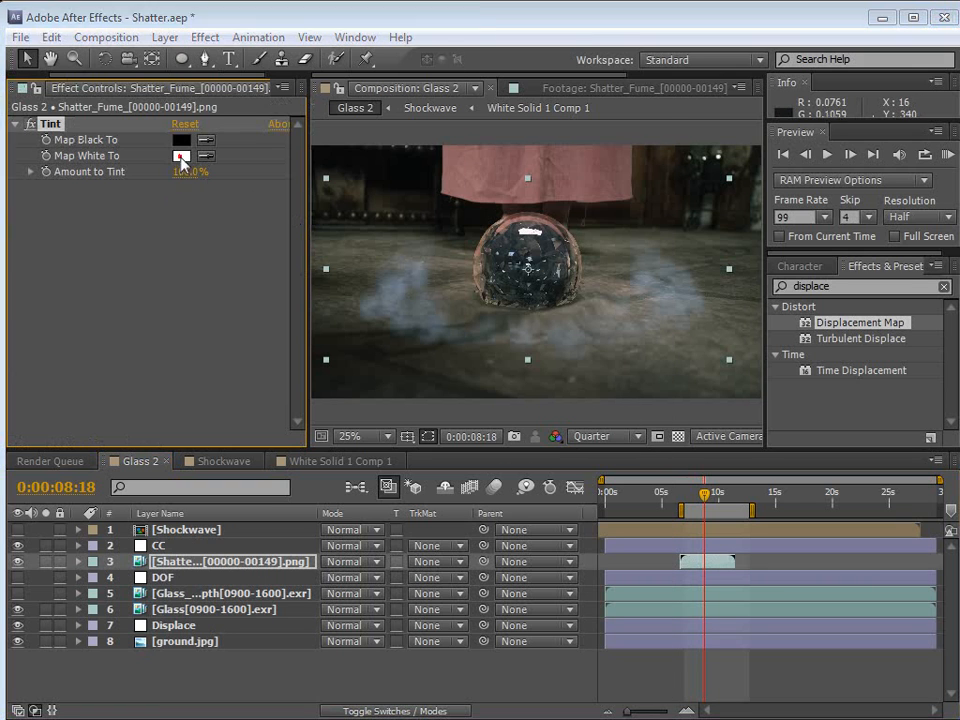
{"action": "left_click_drag", "start_coordinate": [298, 260], "coordinate": [296, 257]}
{"action": "left_click_drag", "start_coordinate": [120, 78], "coordinate": [141, 87]}
{"action": "left_click", "coordinate": [445, 43]}
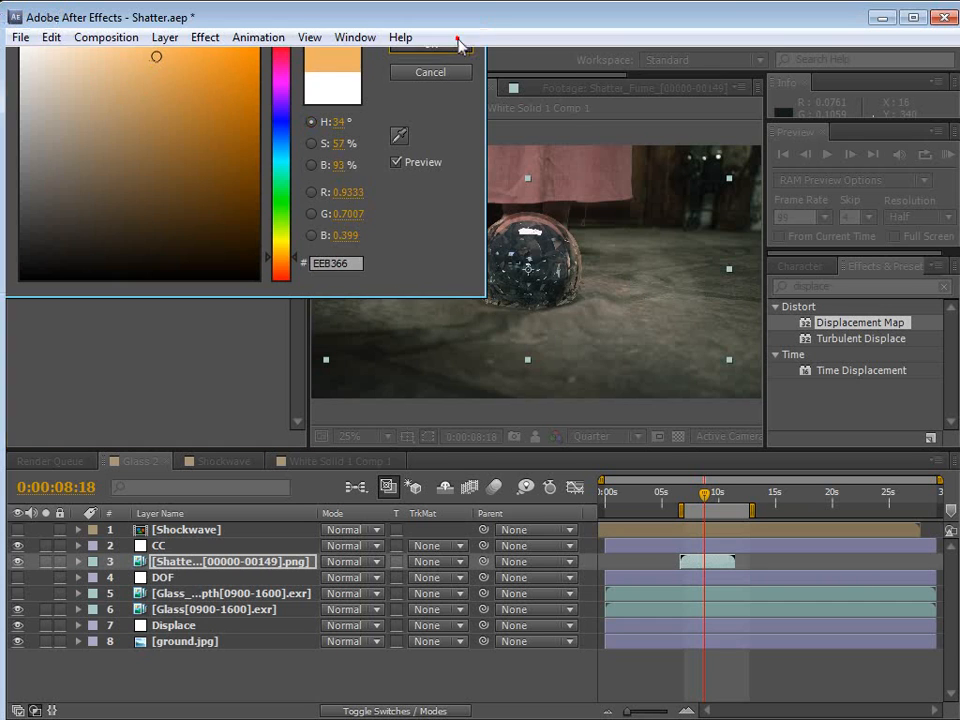
Preview the tinted fume against the shatter to check its timing.
{"action": "left_click", "coordinate": [746, 680]}
{"action": "left_click", "coordinate": [602, 324]}
{"action": "left_click", "coordinate": [707, 565]}
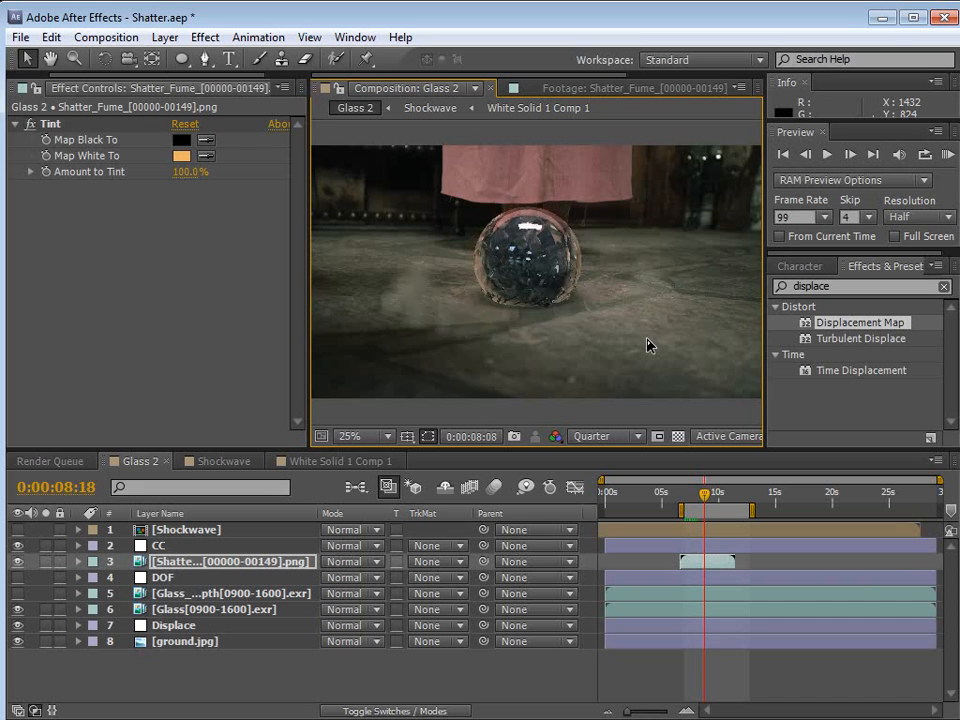
{"action": "key", "text": "space"}
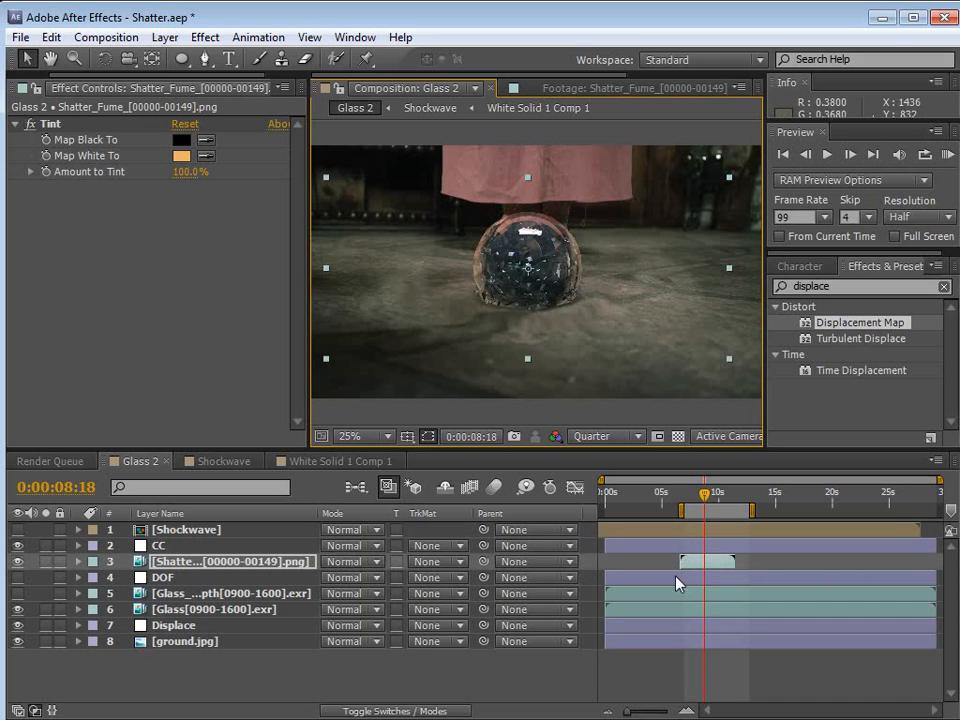
Slide the fume layer earlier to start at about 6 seconds and scale it to 70.6%.
{"action": "left_click_drag", "start_coordinate": [697, 567], "coordinate": [690, 566]}
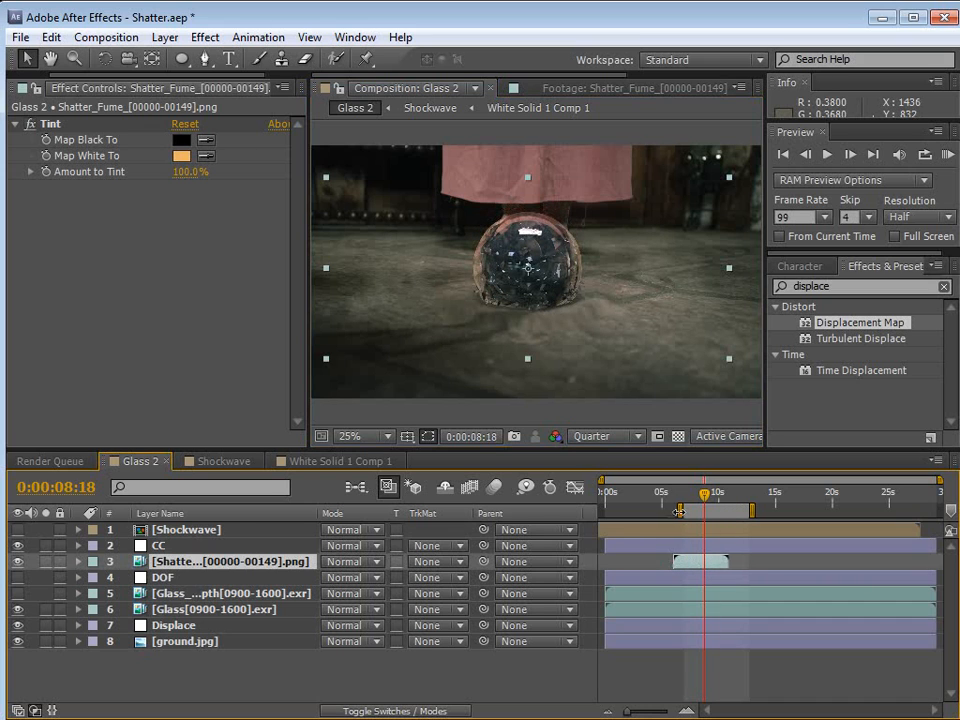
{"action": "key", "text": "s"}
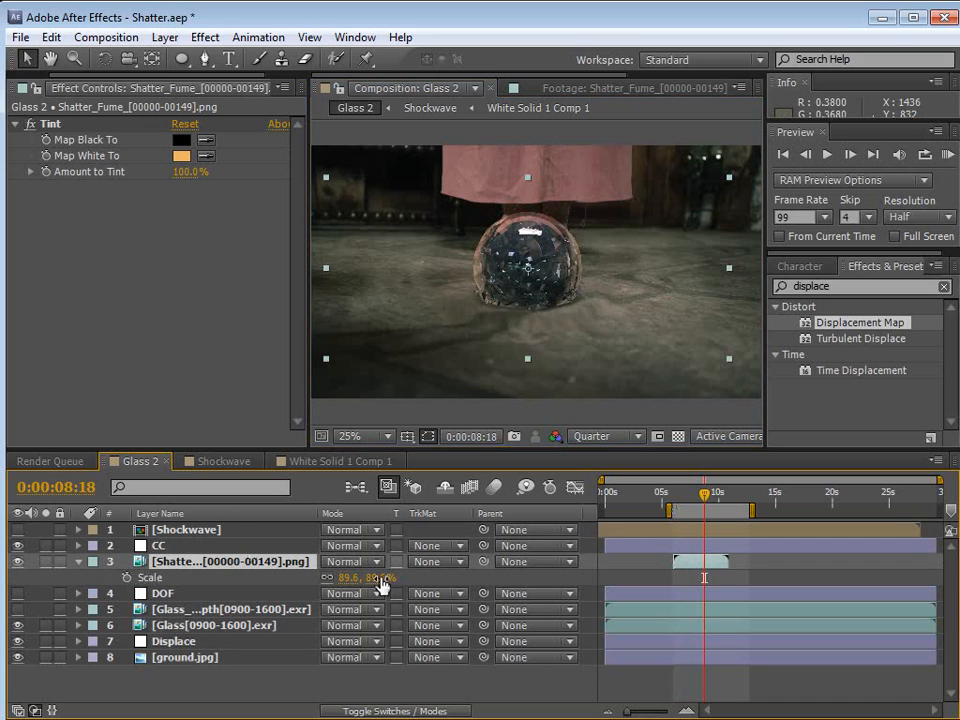
{"action": "left_click_drag", "start_coordinate": [376, 577], "coordinate": [357, 577]}
{"action": "key", "text": "KP_0"}
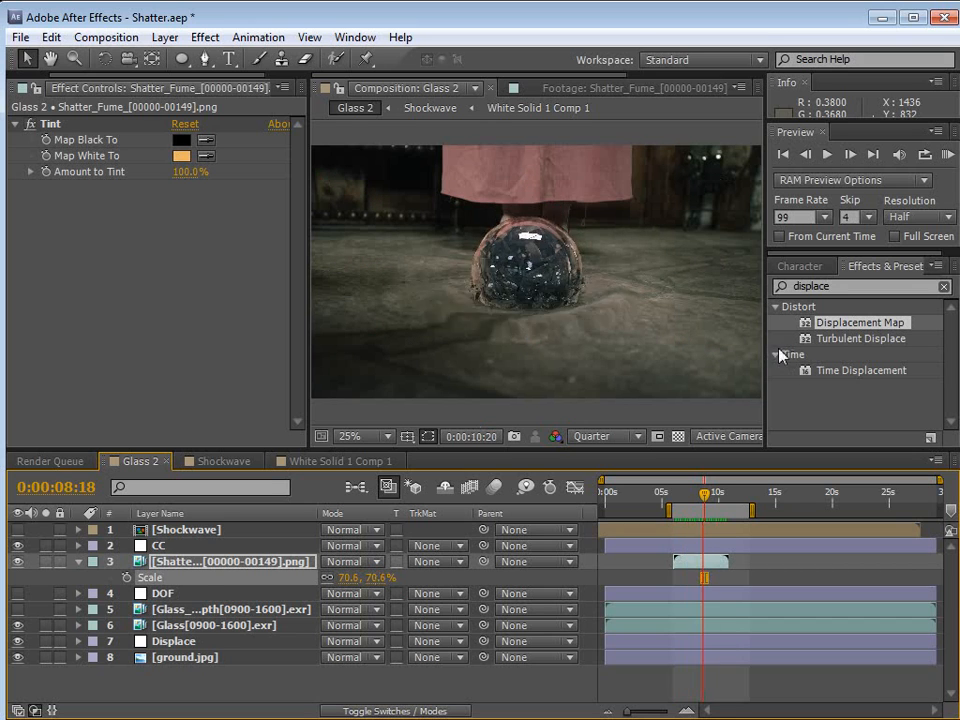
Preview the shatter, fume and ground ripple to judge how they play together.
{"action": "left_click", "coordinate": [689, 562]}
{"action": "key", "text": "KP_0"}
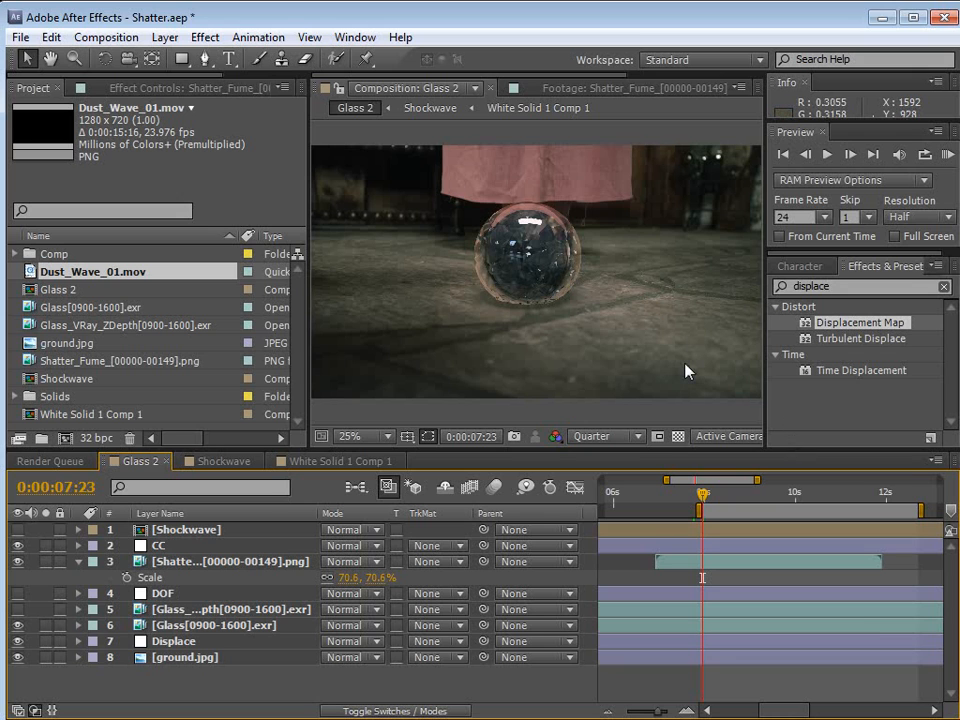
{"action": "key", "text": "KP_0"}
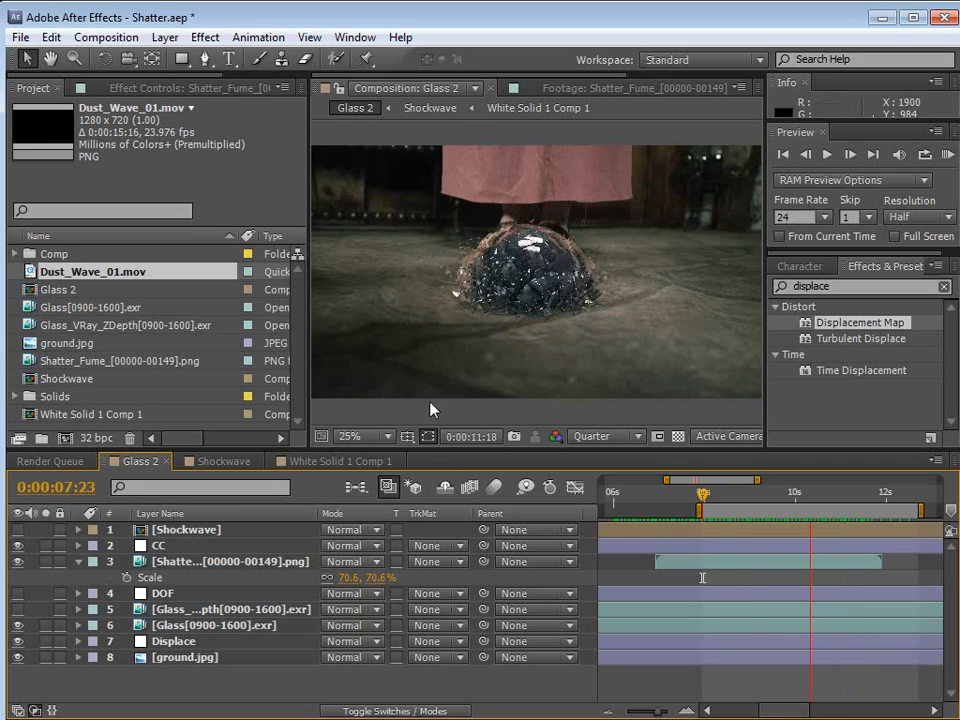
{"action": "key", "text": "space"}
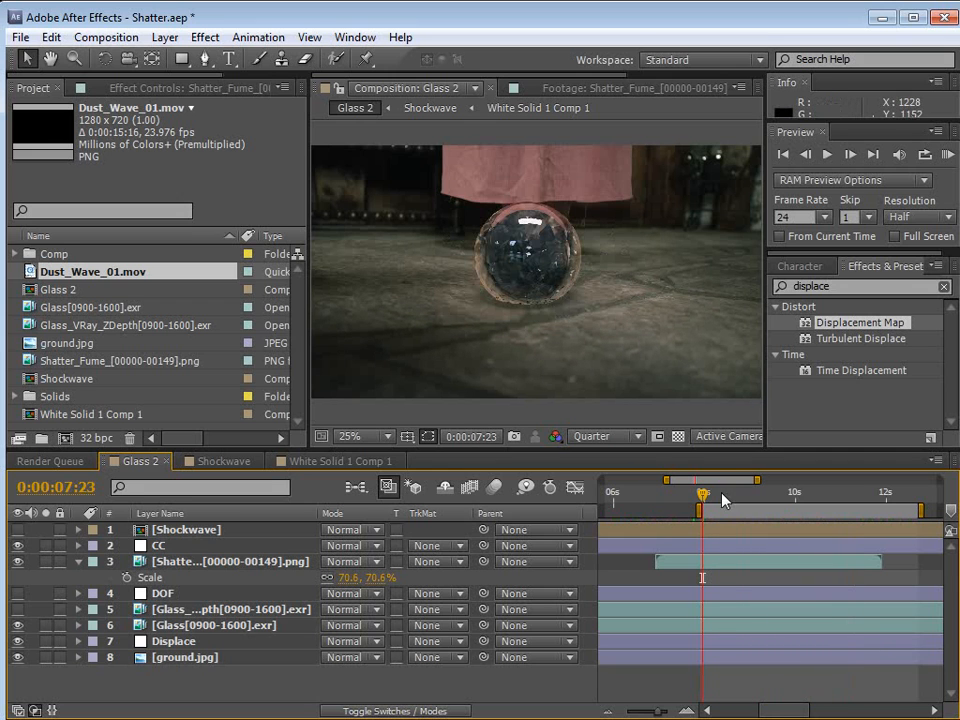
Set the RAM preview frame rate to 48 and go to 0:00:09:10.
{"action": "left_click", "coordinate": [803, 217]}
{"action": "key", "text": "Return"}
{"action": "left_click", "coordinate": [720, 686]}
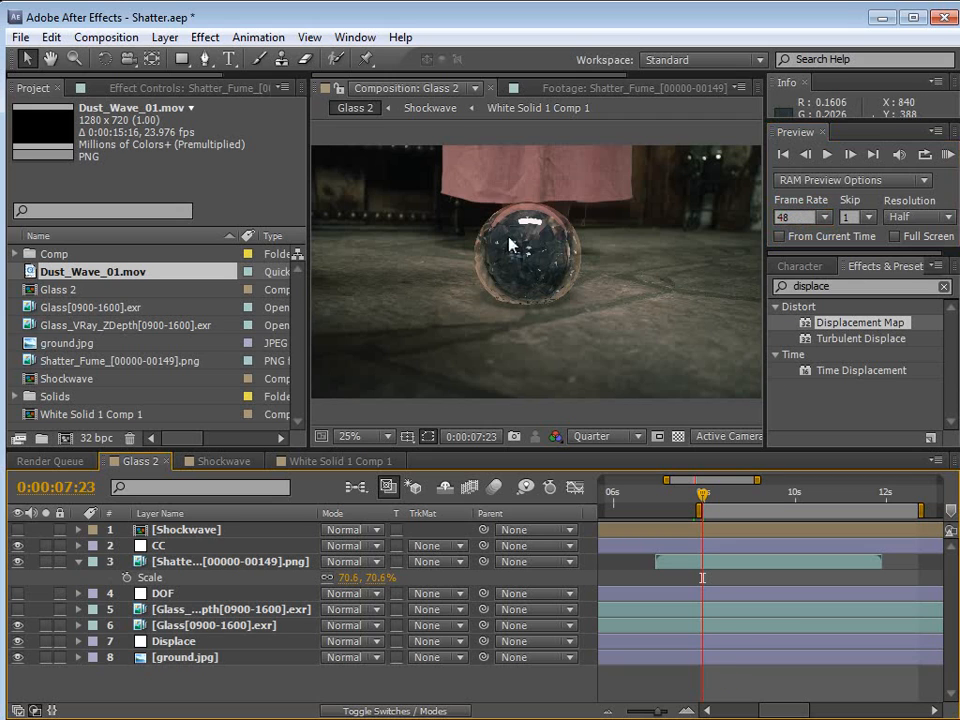
{"action": "left_click_drag", "start_coordinate": [703, 493], "coordinate": [785, 504]}
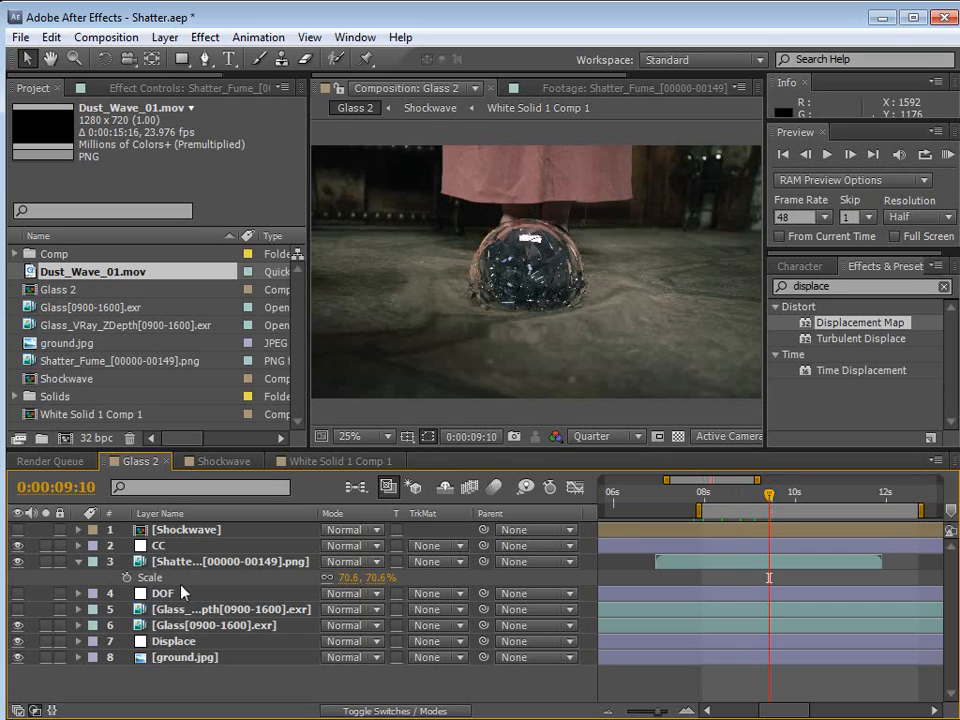
Create a new 1920 × 1080 gray solid layer named Lens Flare.
{"action": "left_click", "coordinate": [230, 561]}
{"action": "left_click", "coordinate": [165, 37]}
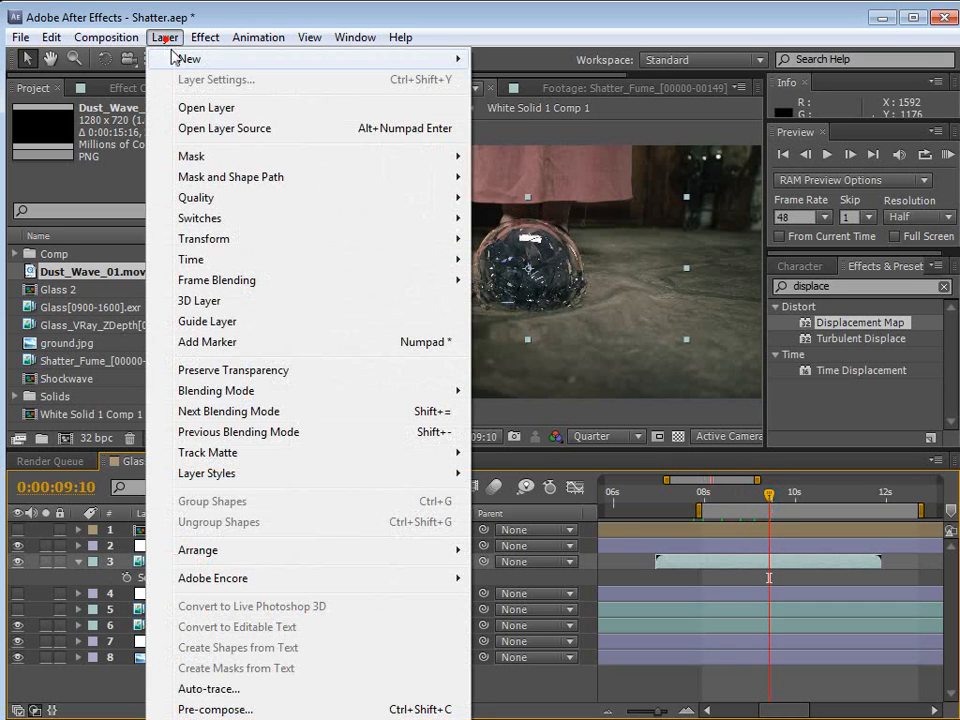
{"action": "mouse_move", "coordinate": [175, 57]}
{"action": "left_click", "coordinate": [515, 82]}
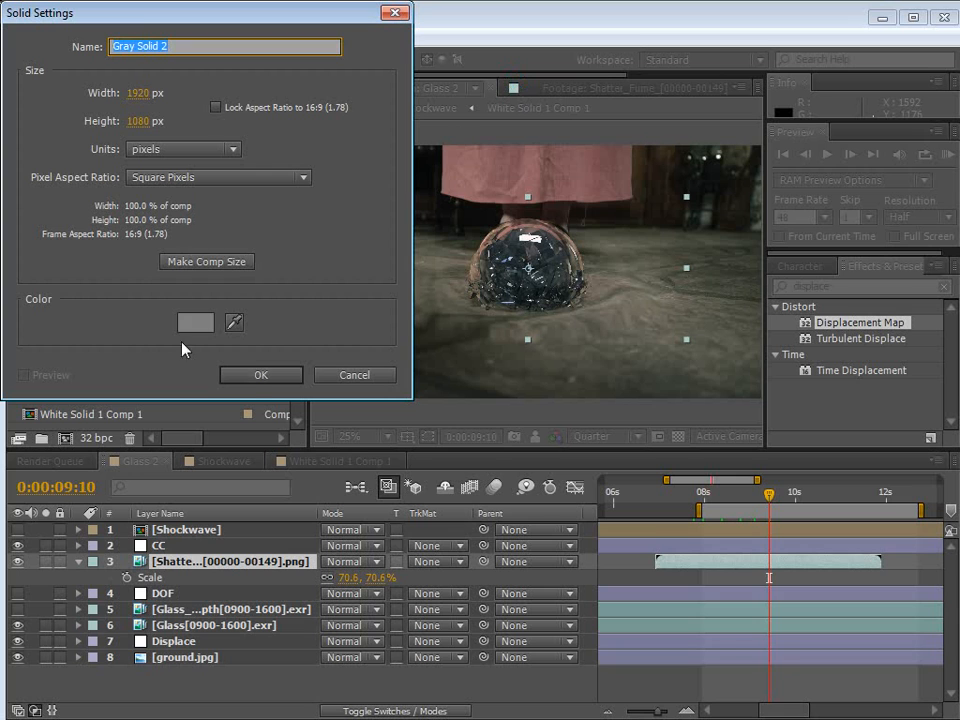
{"action": "type", "text": "Lens Flare"}
{"action": "key", "text": "Return"}
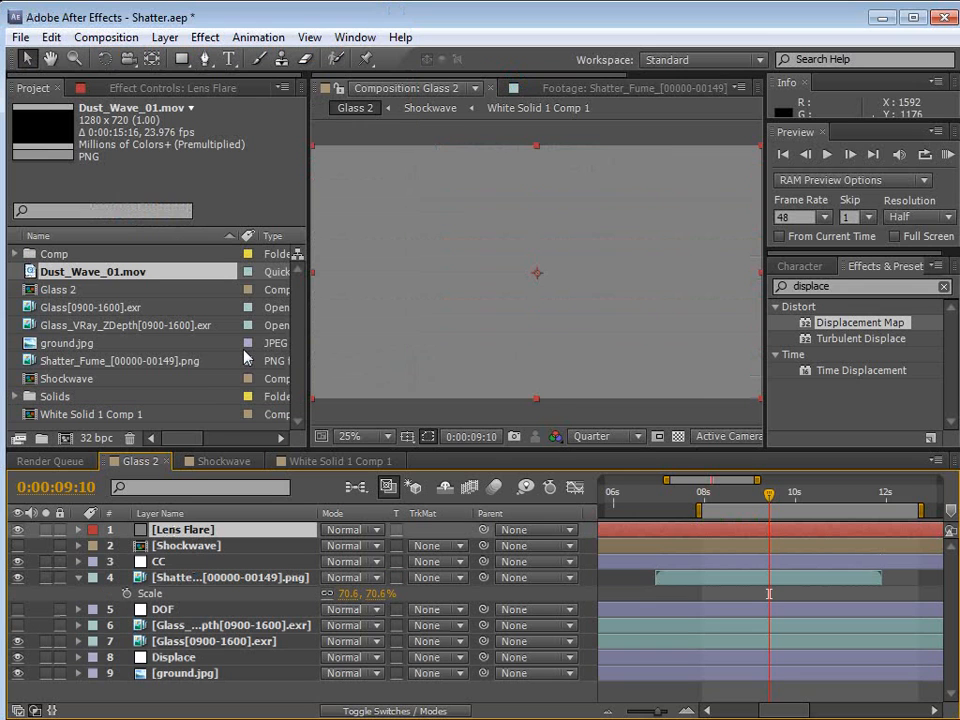
Find the Optical Flares effect, apply it to the Lens Flare layer and position the flare at 600, 600.
{"action": "left_click", "coordinate": [851, 286]}
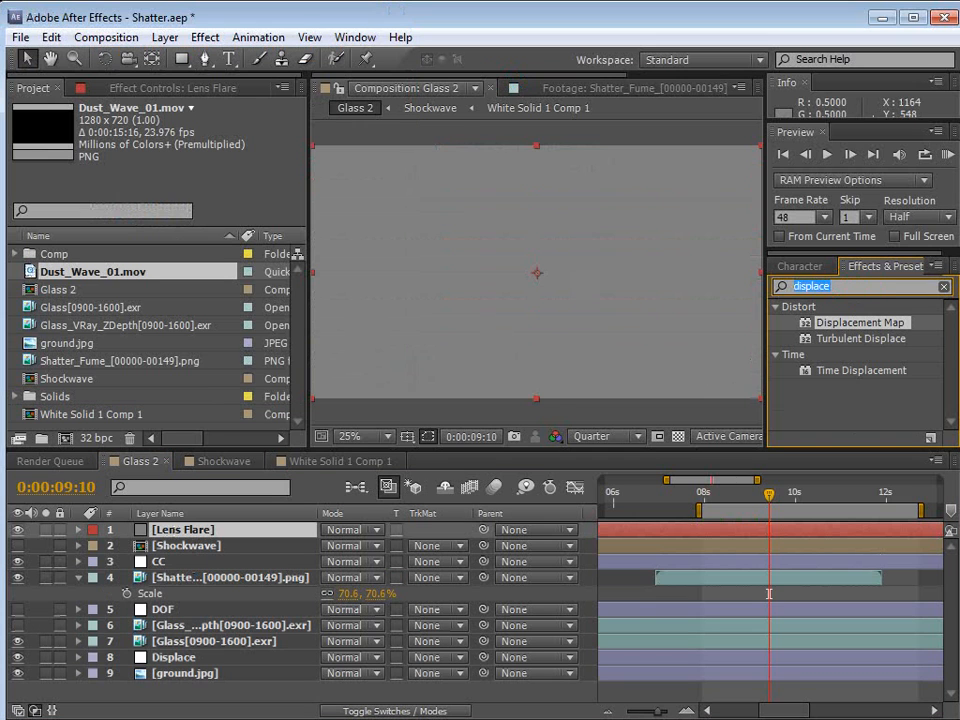
{"action": "type", "text": "optical"}
{"action": "left_click", "coordinate": [850, 322]}
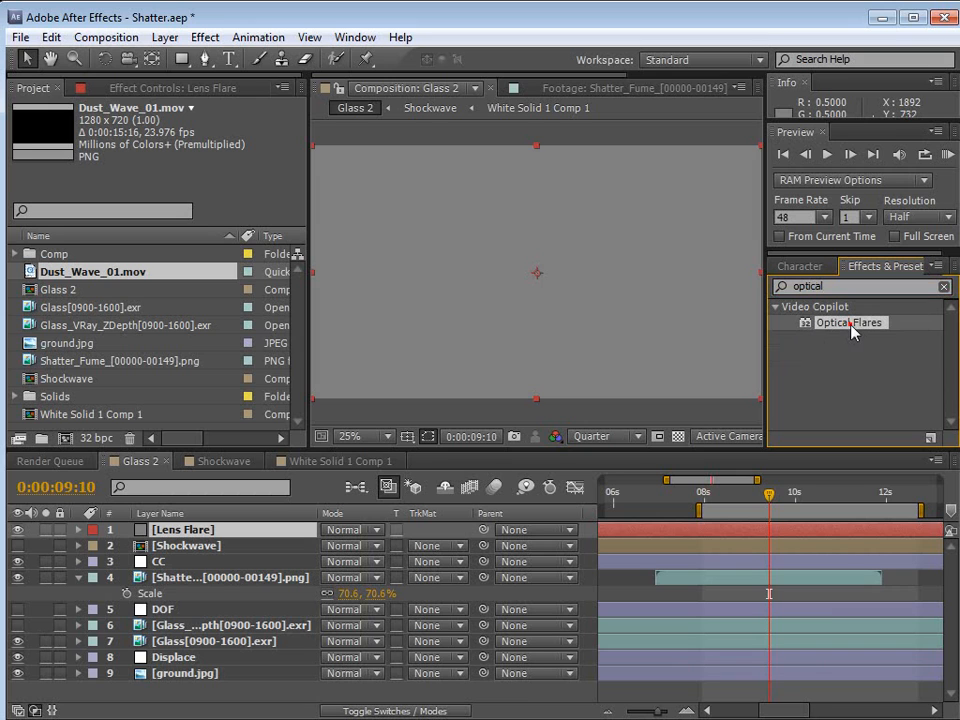
{"action": "left_click_drag", "start_coordinate": [843, 325], "coordinate": [675, 527]}
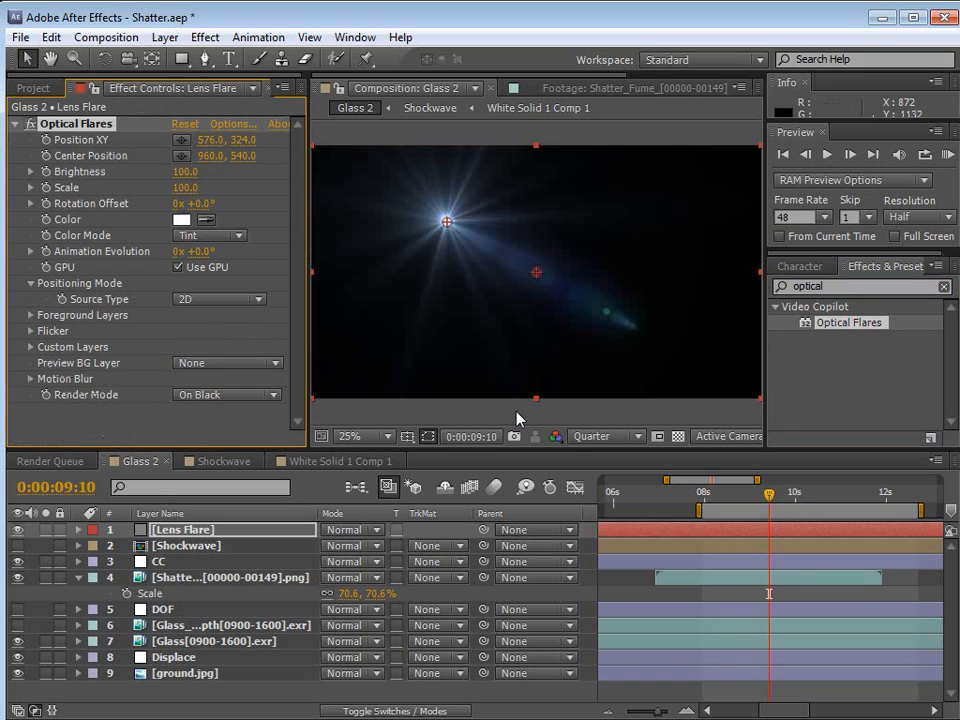
{"action": "left_click_drag", "start_coordinate": [441, 230], "coordinate": [446, 286]}
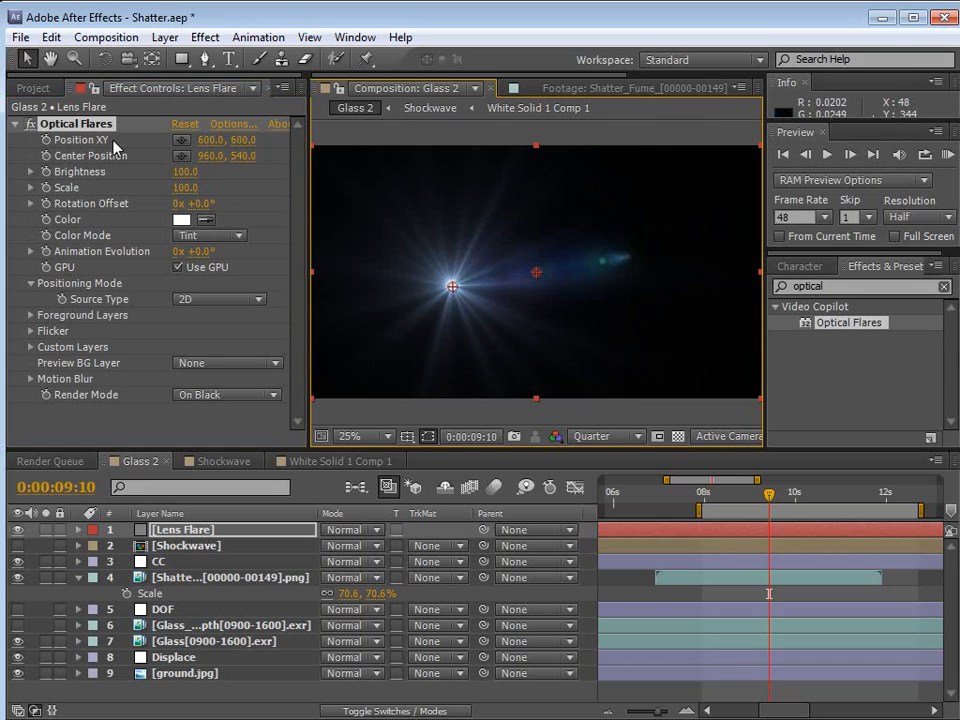
Load the Crazy Light preset from the Light collection in the Optical Flares options and center it in the preview.
{"action": "left_click", "coordinate": [231, 128]}
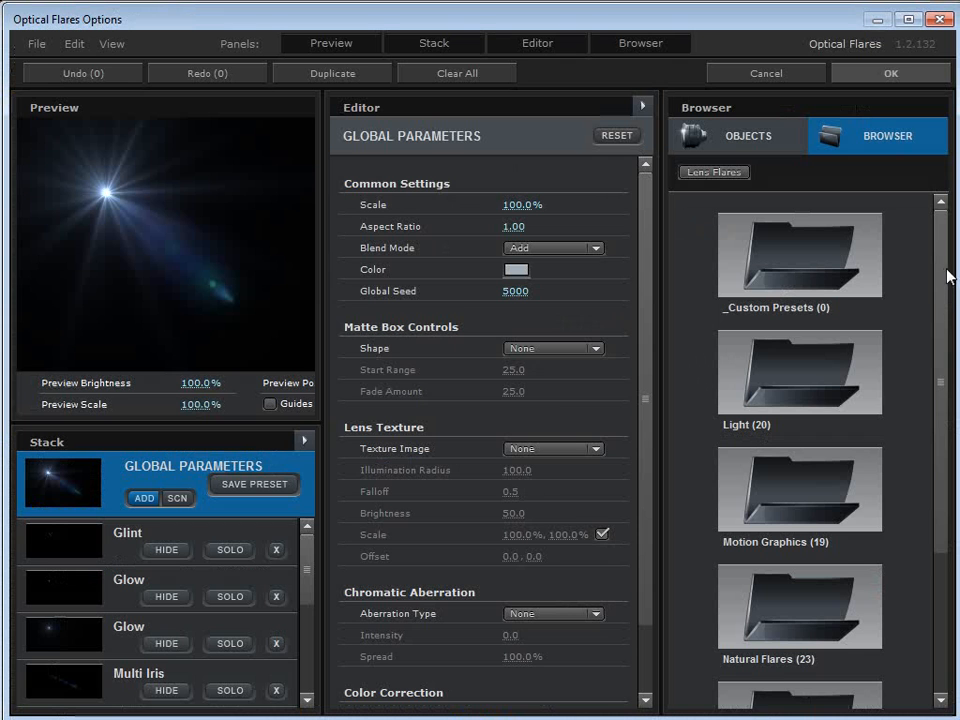
{"action": "double_click", "coordinate": [793, 377]}
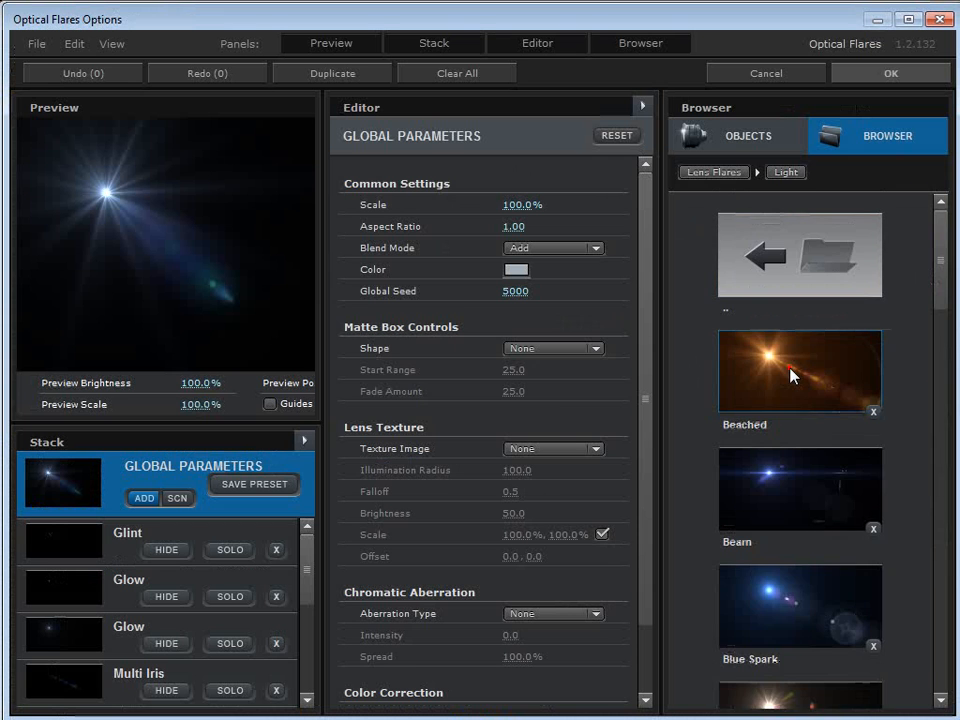
{"action": "scroll", "coordinate": [943, 264], "scroll_direction": "down", "scroll_amount": 2}
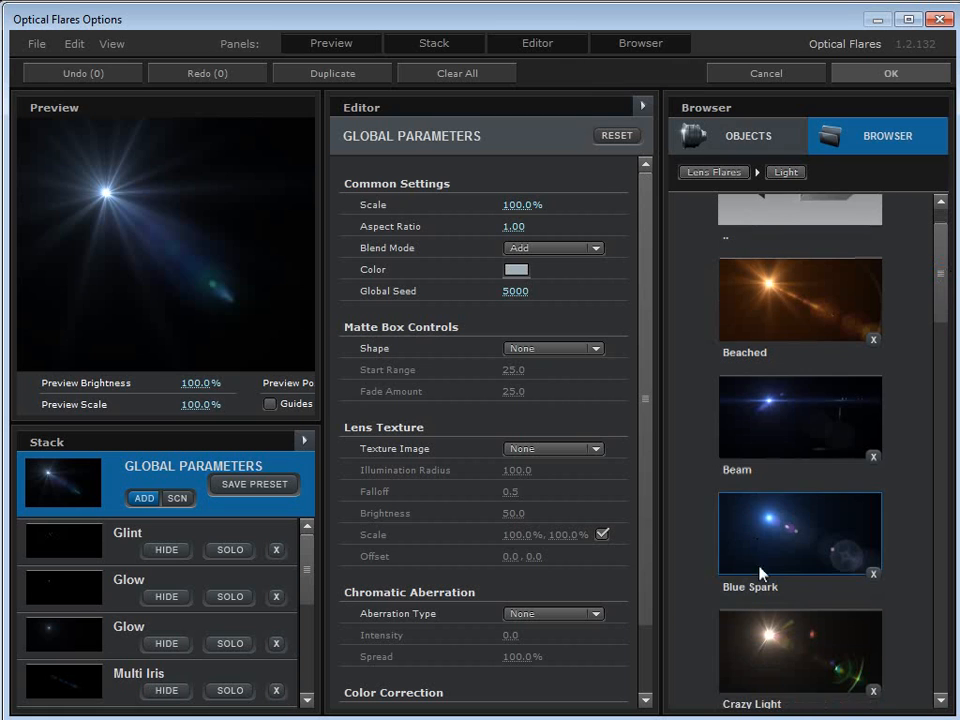
{"action": "left_click", "coordinate": [782, 643]}
{"action": "mouse_move", "coordinate": [180, 253]}
{"action": "left_mouse_down"}
{"action": "mouse_move", "coordinate": [236, 274]}
{"action": "mouse_move", "coordinate": [170, 265]}
{"action": "left_mouse_up"}
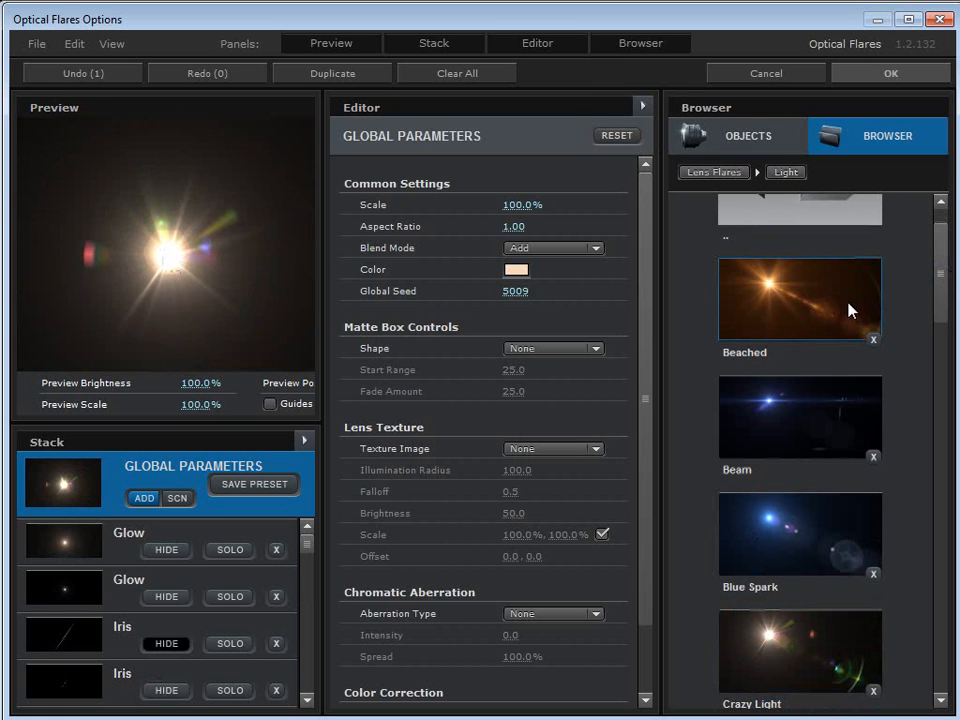
Look through the remaining Light presets and enlarge the flare preview area.
{"action": "scroll", "coordinate": [939, 360], "scroll_direction": "down", "scroll_amount": 4}
{"action": "scroll", "coordinate": [937, 403], "scroll_direction": "down", "scroll_amount": 4}
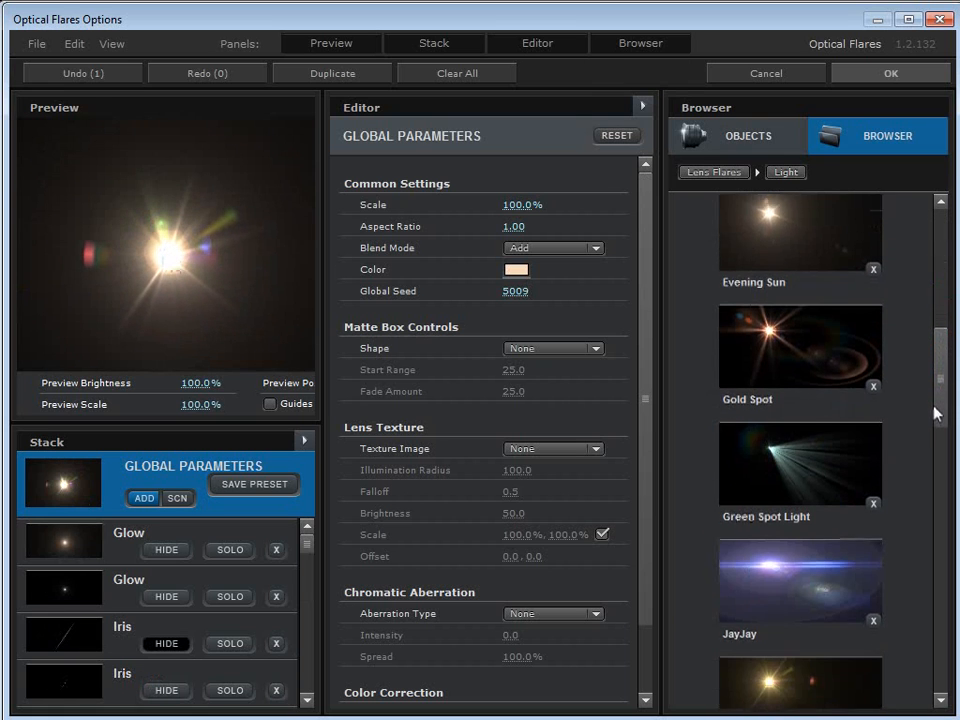
{"action": "left_click_drag", "start_coordinate": [165, 247], "coordinate": [168, 262]}
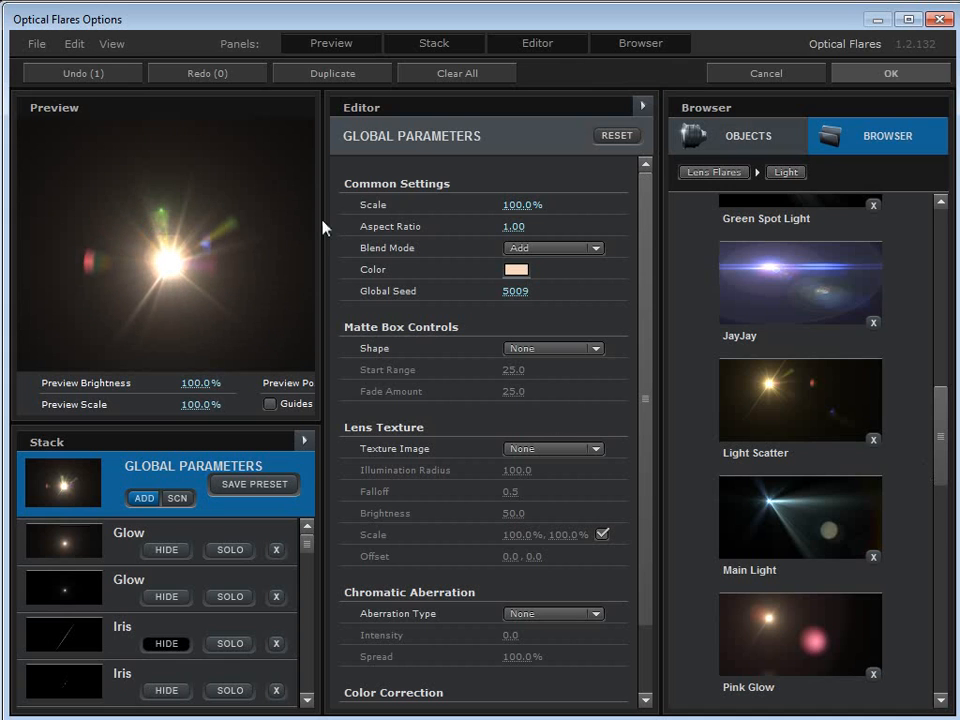
{"action": "left_click_drag", "start_coordinate": [323, 221], "coordinate": [364, 221]}
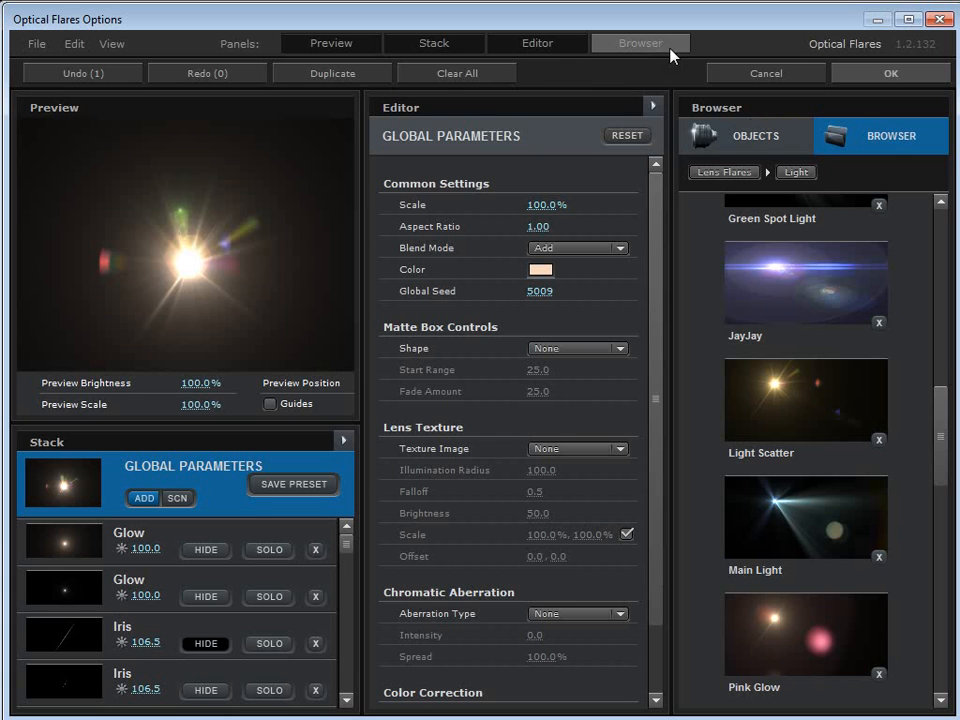
Add a Lens Orbs object to the flare and check it around the light source in the preview.
{"action": "left_click", "coordinate": [754, 145]}
{"action": "mouse_move", "coordinate": [934, 257]}
{"action": "left_mouse_down"}
{"action": "mouse_move", "coordinate": [943, 287]}
{"action": "mouse_move", "coordinate": [945, 617]}
{"action": "left_mouse_up"}
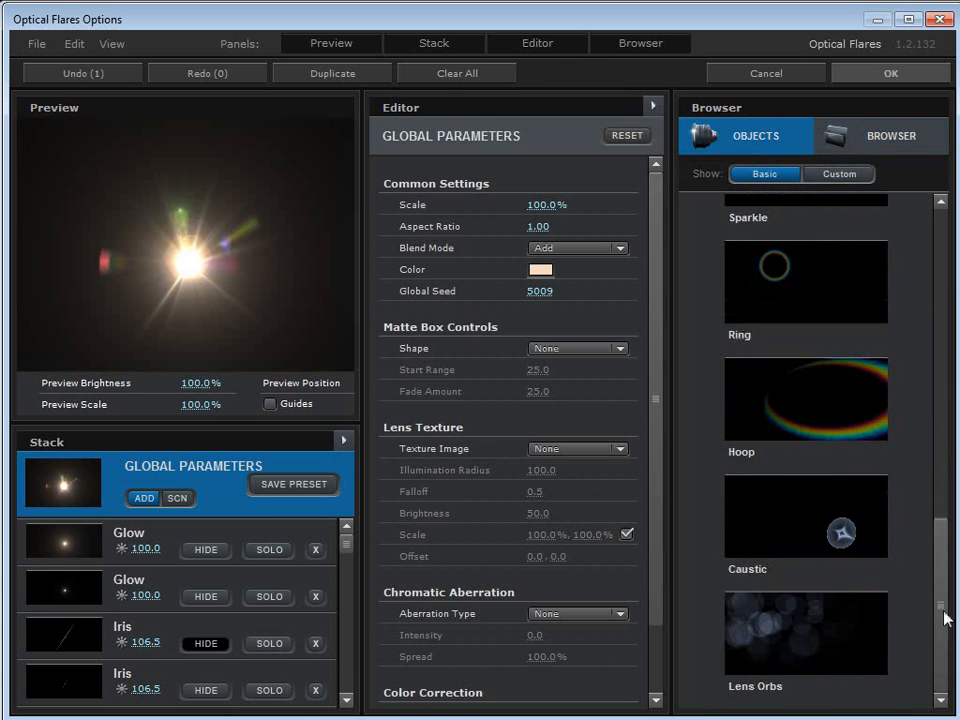
{"action": "left_click", "coordinate": [797, 628]}
{"action": "left_click_drag", "start_coordinate": [170, 193], "coordinate": [198, 243]}
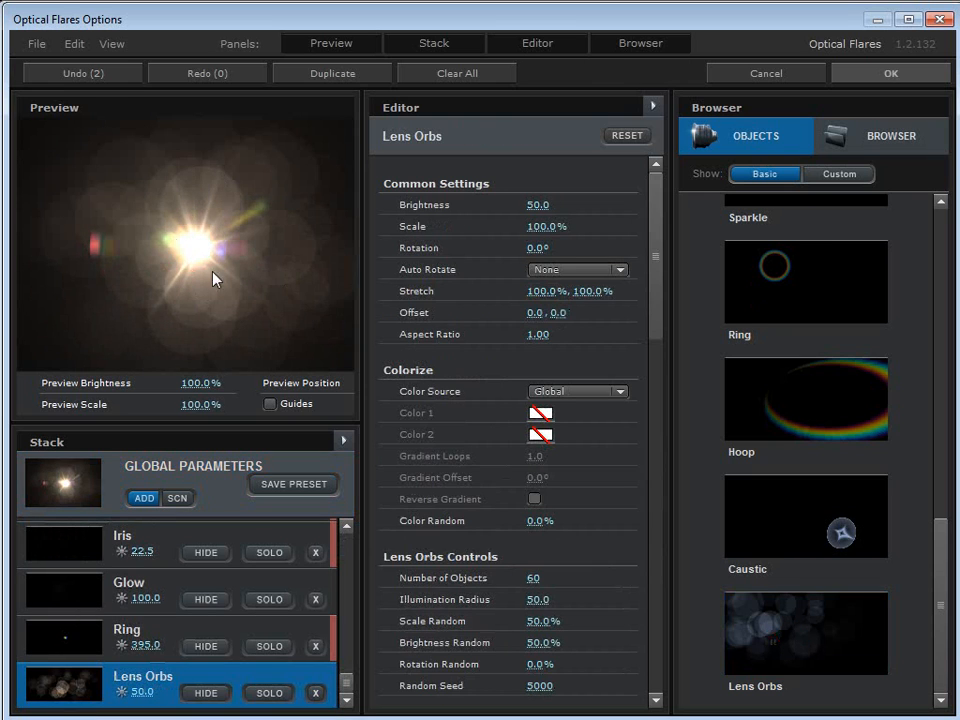
Set the flare's global lens texture image to Dirty, check it in the preview and accept the flare design.
{"action": "left_click", "coordinate": [209, 470]}
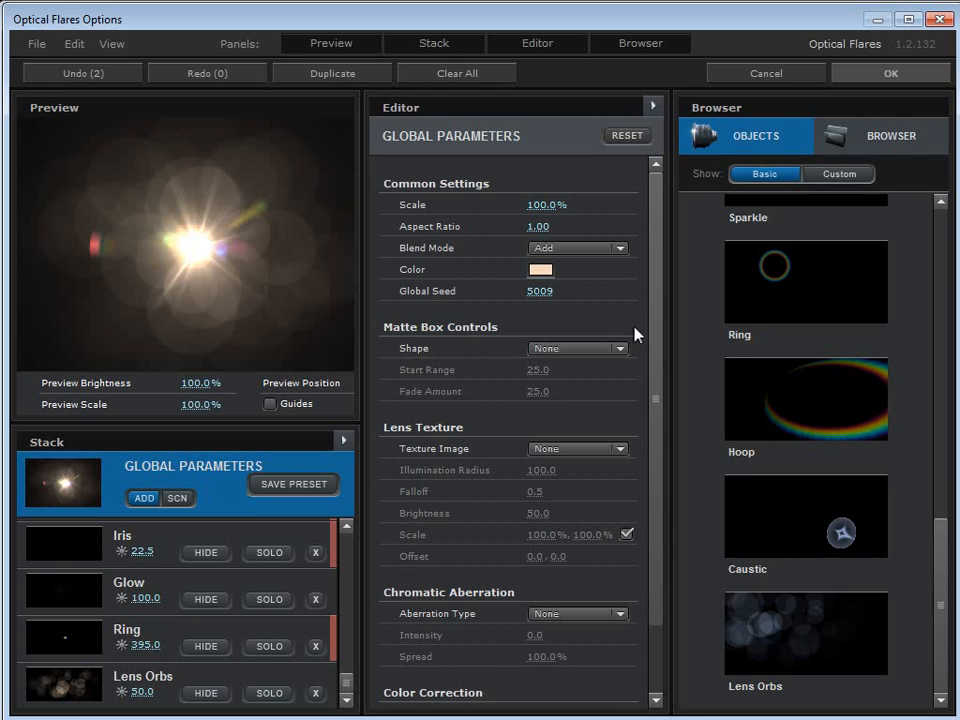
{"action": "left_click", "coordinate": [570, 449]}
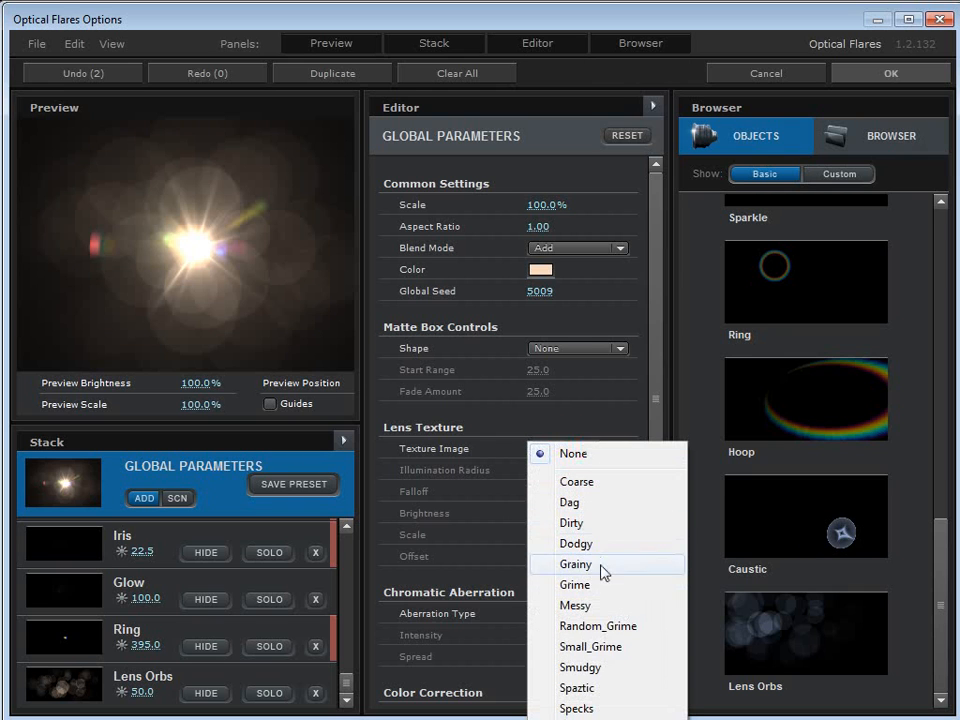
{"action": "left_click", "coordinate": [577, 520]}
{"action": "mouse_move", "coordinate": [190, 250]}
{"action": "left_mouse_down"}
{"action": "mouse_move", "coordinate": [214, 236]}
{"action": "mouse_move", "coordinate": [193, 264]}
{"action": "mouse_move", "coordinate": [212, 322]}
{"action": "mouse_move", "coordinate": [240, 208]}
{"action": "mouse_move", "coordinate": [214, 251]}
{"action": "mouse_move", "coordinate": [211, 243]}
{"action": "mouse_move", "coordinate": [156, 285]}
{"action": "mouse_move", "coordinate": [118, 336]}
{"action": "mouse_move", "coordinate": [205, 267]}
{"action": "mouse_move", "coordinate": [193, 246]}
{"action": "mouse_move", "coordinate": [204, 259]}
{"action": "mouse_move", "coordinate": [197, 288]}
{"action": "mouse_move", "coordinate": [197, 257]}
{"action": "mouse_move", "coordinate": [210, 321]}
{"action": "mouse_move", "coordinate": [197, 257]}
{"action": "left_mouse_up"}
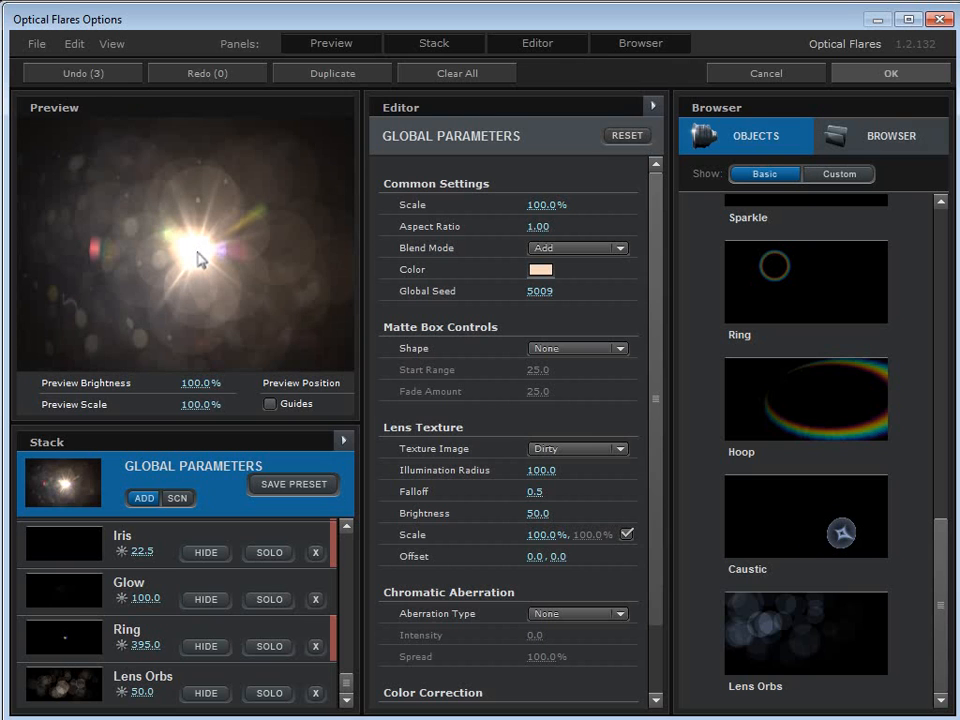
{"action": "mouse_move", "coordinate": [197, 253]}
{"action": "left_mouse_down"}
{"action": "mouse_move", "coordinate": [97, 270]}
{"action": "mouse_move", "coordinate": [207, 264]}
{"action": "mouse_move", "coordinate": [191, 256]}
{"action": "mouse_move", "coordinate": [204, 249]}
{"action": "mouse_move", "coordinate": [204, 343]}
{"action": "mouse_move", "coordinate": [192, 236]}
{"action": "left_mouse_up"}
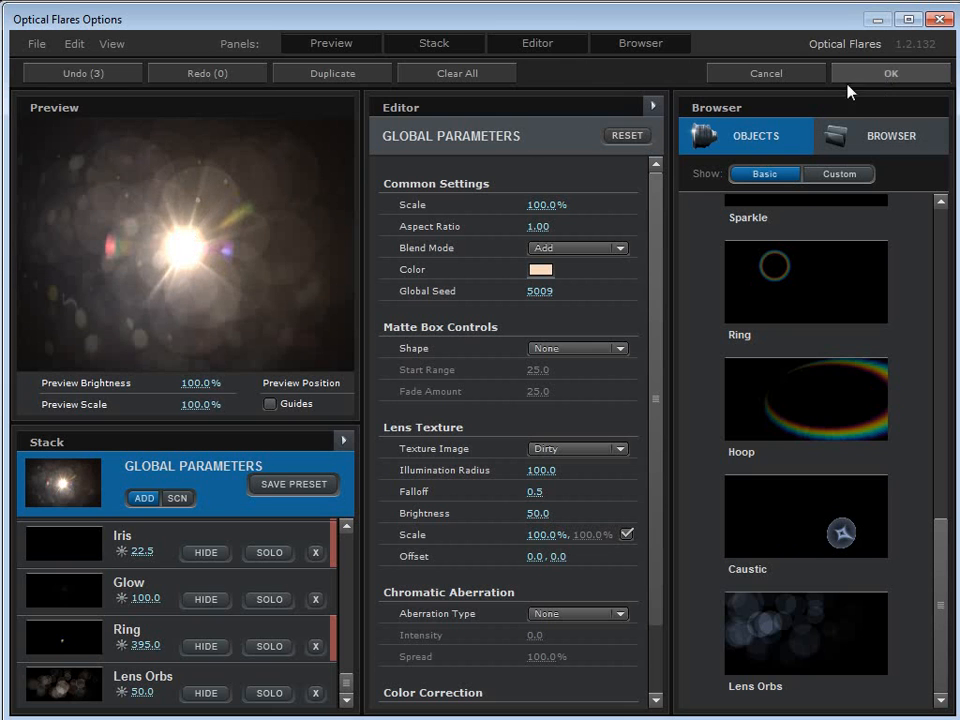
{"action": "left_click", "coordinate": [885, 77]}
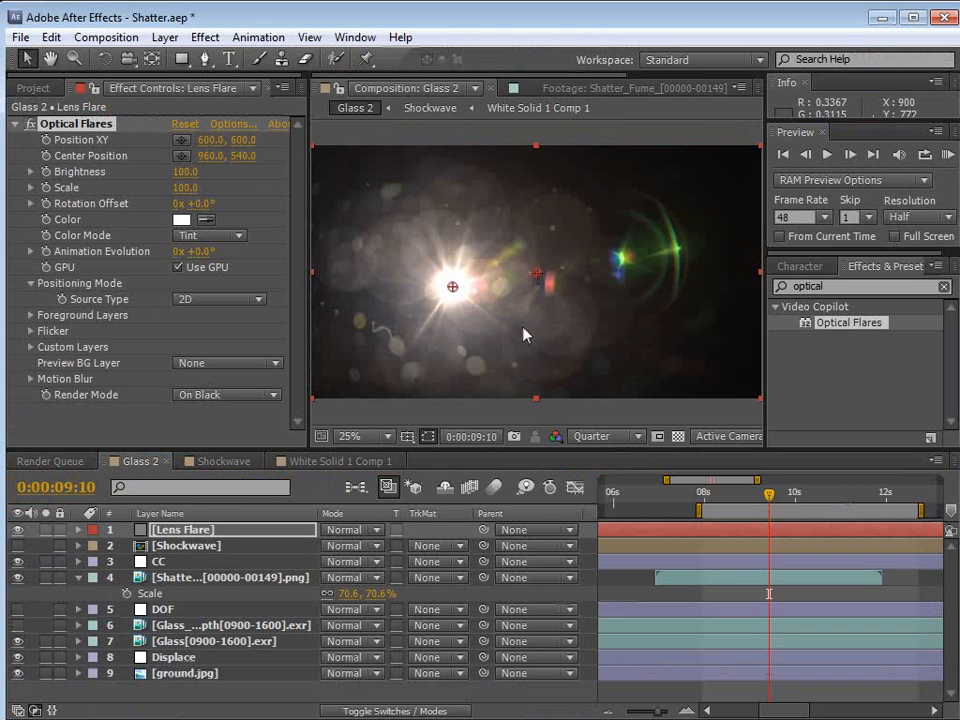
Set the Lens Flare layer's blending mode to Add and move the flare to the base of the glass ball at 916, 676.
{"action": "left_click_drag", "start_coordinate": [451, 288], "coordinate": [535, 282]}
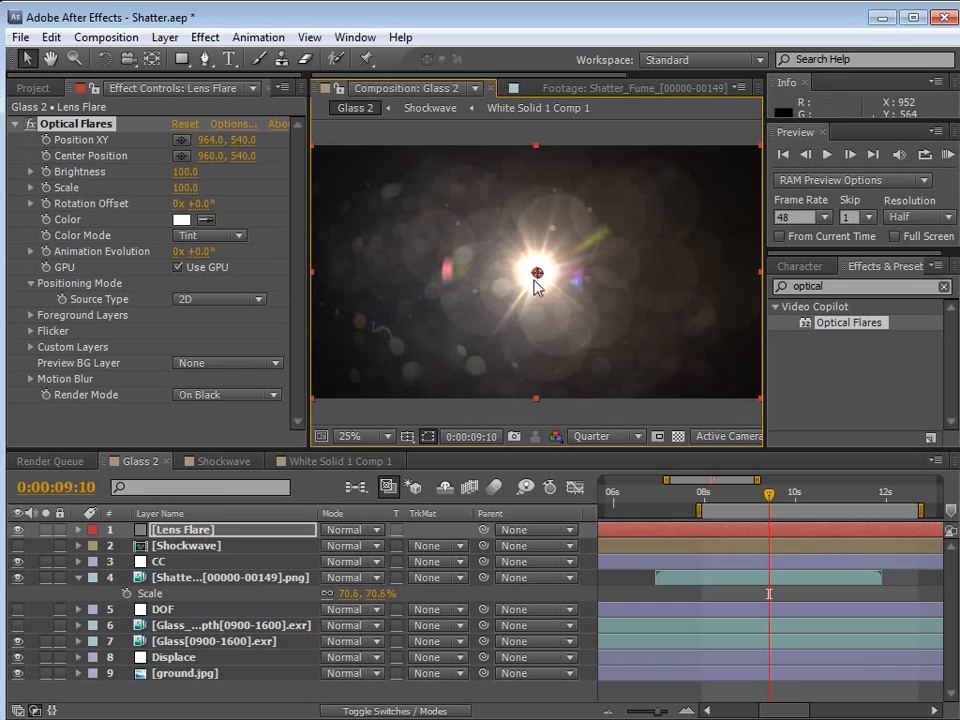
{"action": "left_click", "coordinate": [240, 532]}
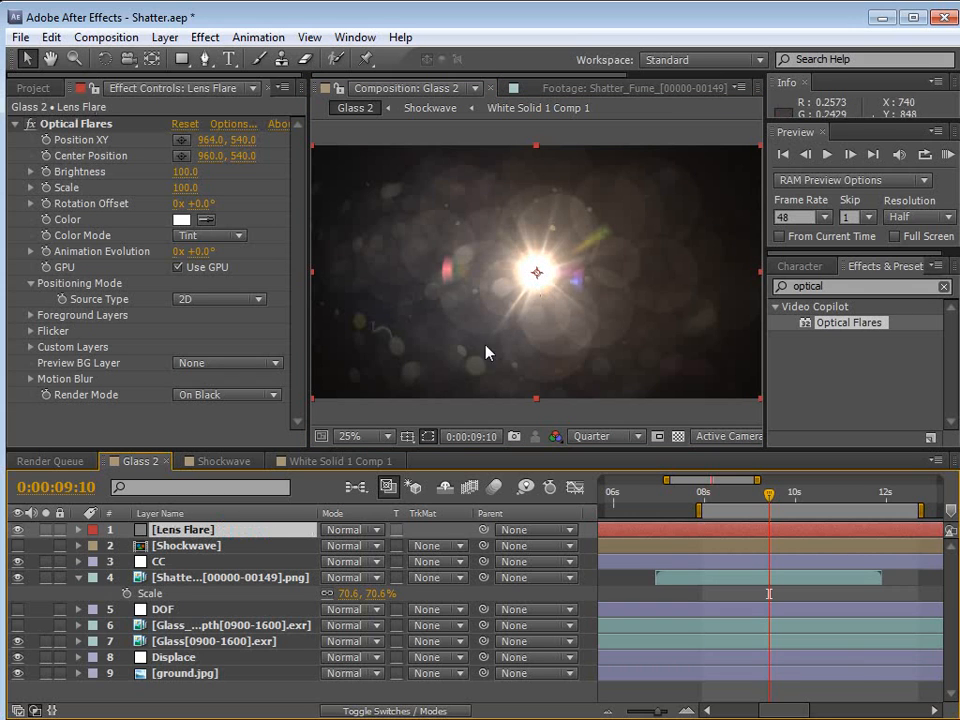
{"action": "left_click", "coordinate": [18, 530]}
{"action": "left_click", "coordinate": [18, 530]}
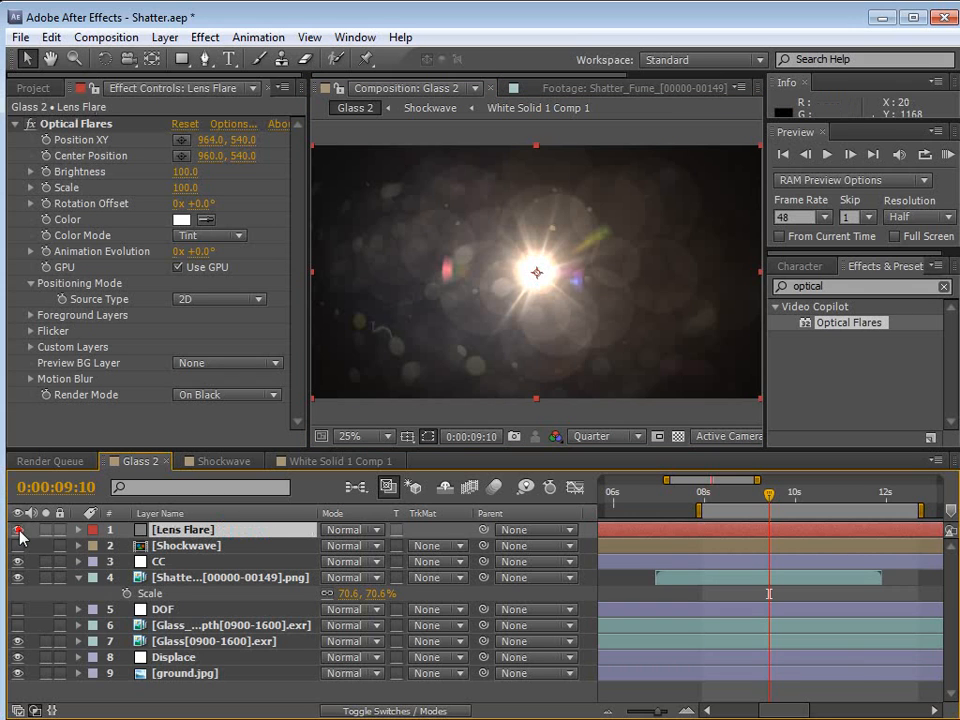
{"action": "left_click", "coordinate": [370, 531]}
{"action": "left_click", "coordinate": [365, 700]}
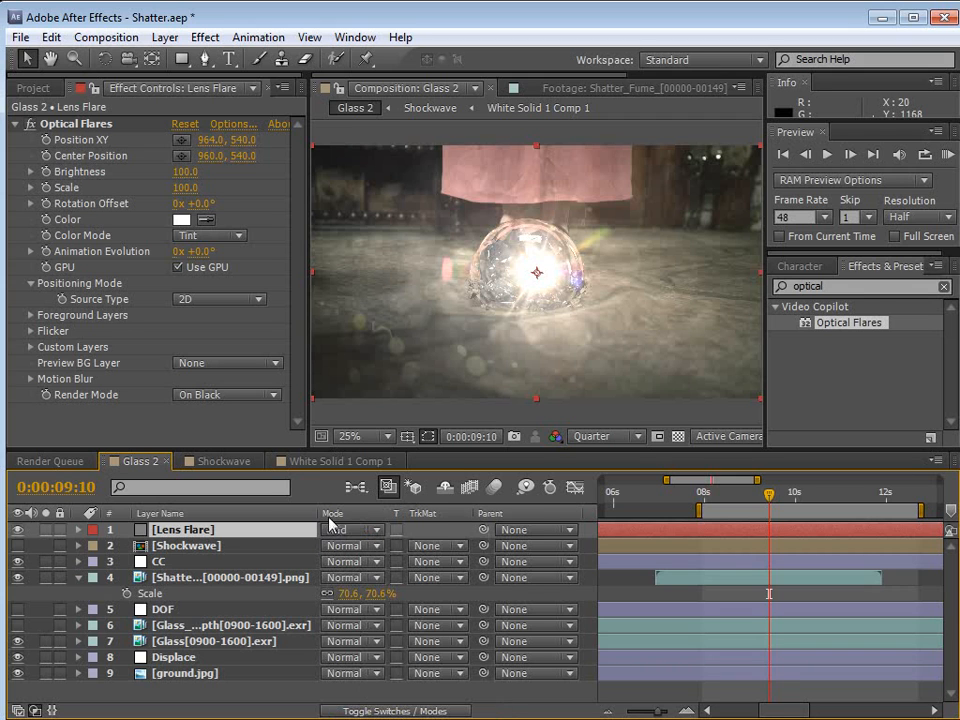
{"action": "left_click", "coordinate": [100, 123]}
{"action": "left_click_drag", "start_coordinate": [535, 273], "coordinate": [528, 306]}
Keyframe the flare's Brightness at 100 on 0:00:08:23 and at 0 on 0:00:08:14.
{"action": "left_click_drag", "start_coordinate": [754, 497], "coordinate": [747, 496]}
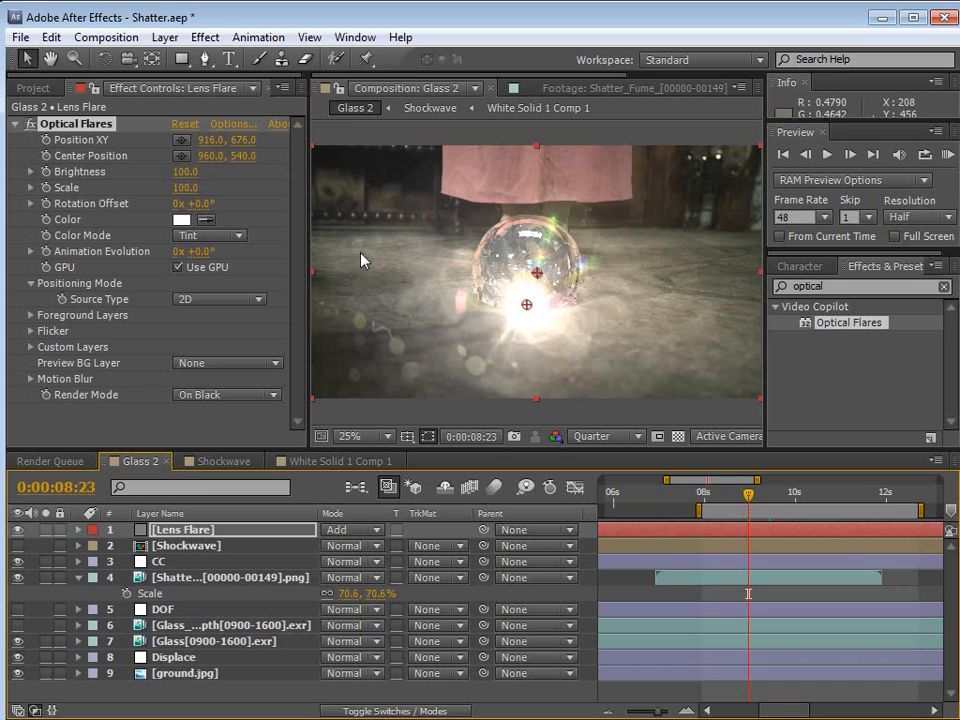
{"action": "left_click", "coordinate": [46, 171]}
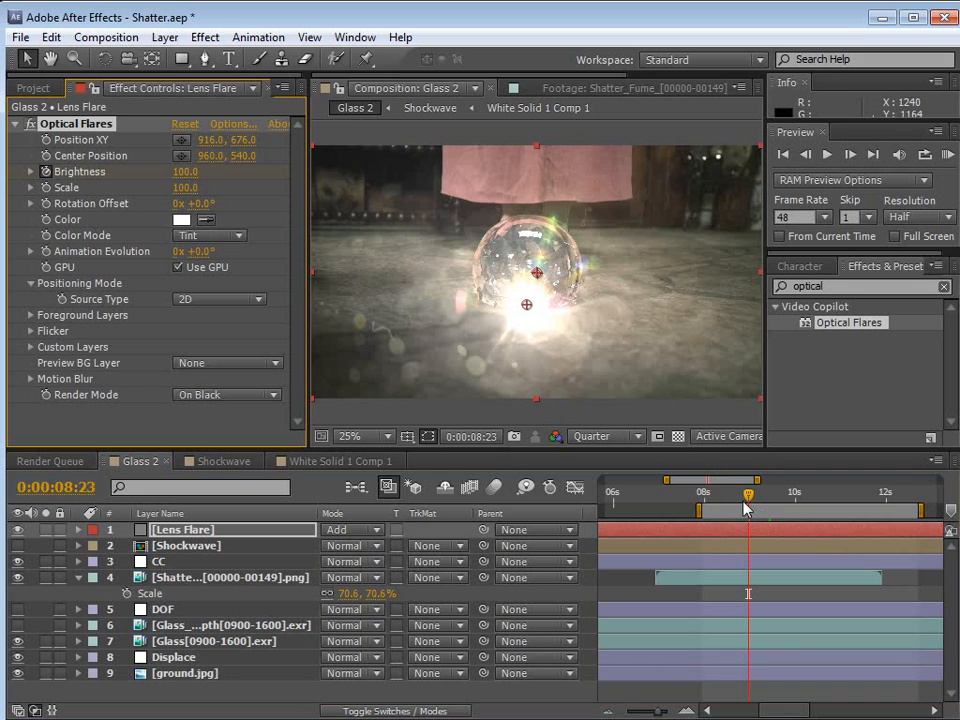
{"action": "left_click_drag", "start_coordinate": [746, 499], "coordinate": [730, 499]}
{"action": "left_click", "coordinate": [185, 171]}
{"action": "type", "text": "0"}
{"action": "key", "text": "Return"}
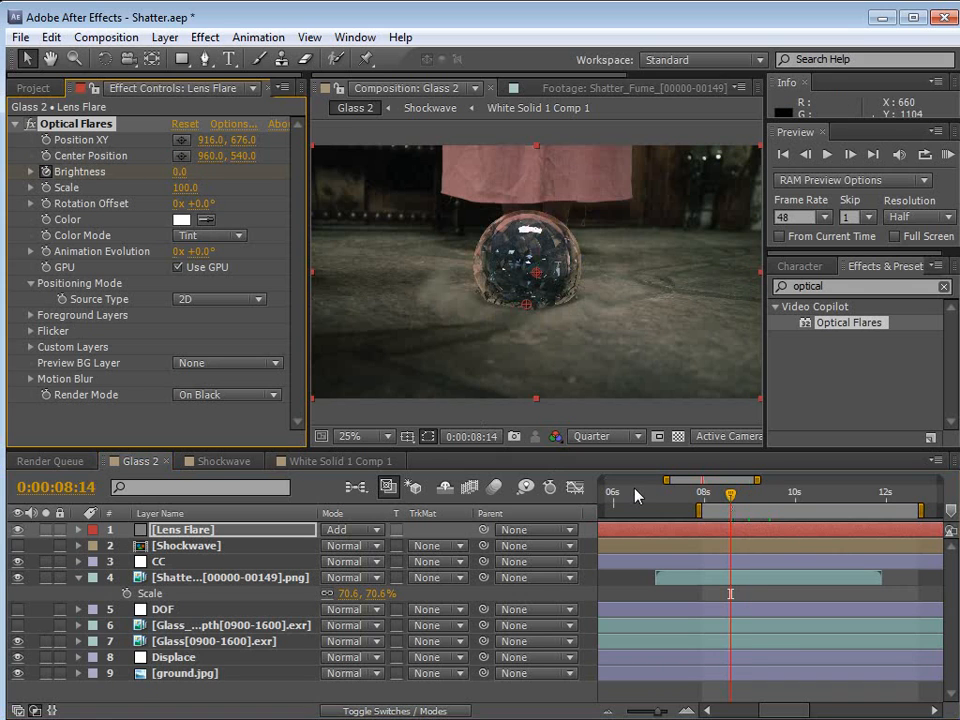
Reveal the Brightness keyframes and shift both about three frames earlier, to about 0:00:08:11 and 0:00:08:20.
{"action": "key", "text": "u"}
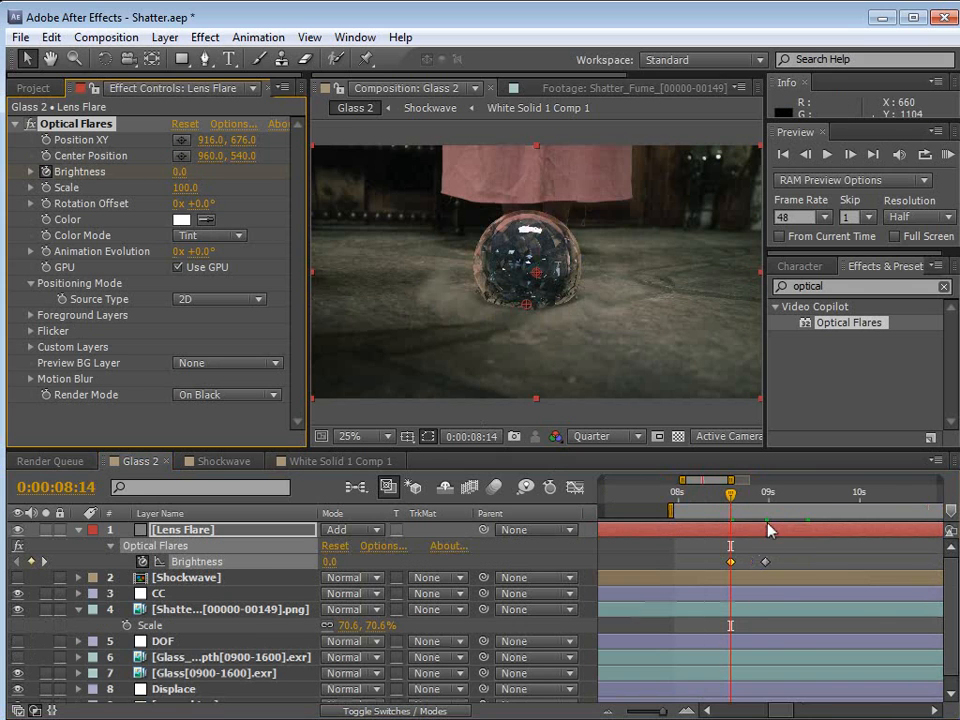
{"action": "scroll", "coordinate": [740, 555], "scroll_direction": "up", "scroll_amount": 5, "text": "alt"}
{"action": "left_click_drag", "start_coordinate": [757, 538], "coordinate": [735, 540]}
{"action": "left_click", "coordinate": [105, 123]}
{"action": "left_click", "coordinate": [755, 495]}
{"action": "left_click", "coordinate": [785, 497]}
{"action": "scroll", "coordinate": [788, 500], "scroll_direction": "down", "scroll_amount": 2, "text": "alt"}
Keyframe the flare's Brightness at 0 on 0:00:09:18 and slide that keyframe to about 0:00:10:04 for a slower fade-out.
{"action": "left_click", "coordinate": [863, 496]}
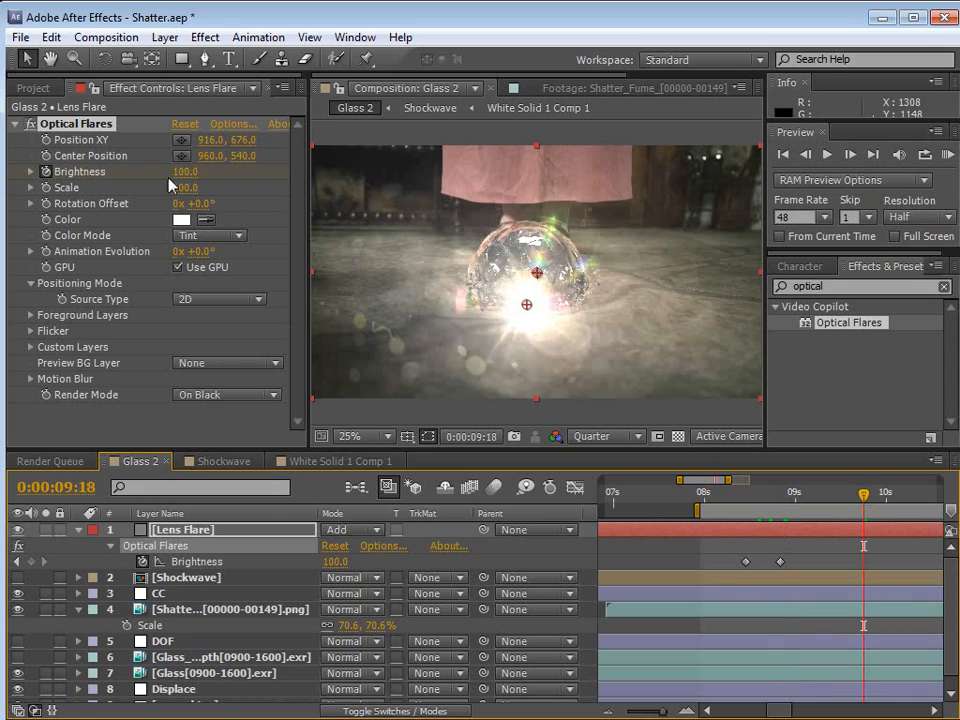
{"action": "left_click", "coordinate": [185, 171]}
{"action": "type", "text": "0"}
{"action": "key", "text": "Return"}
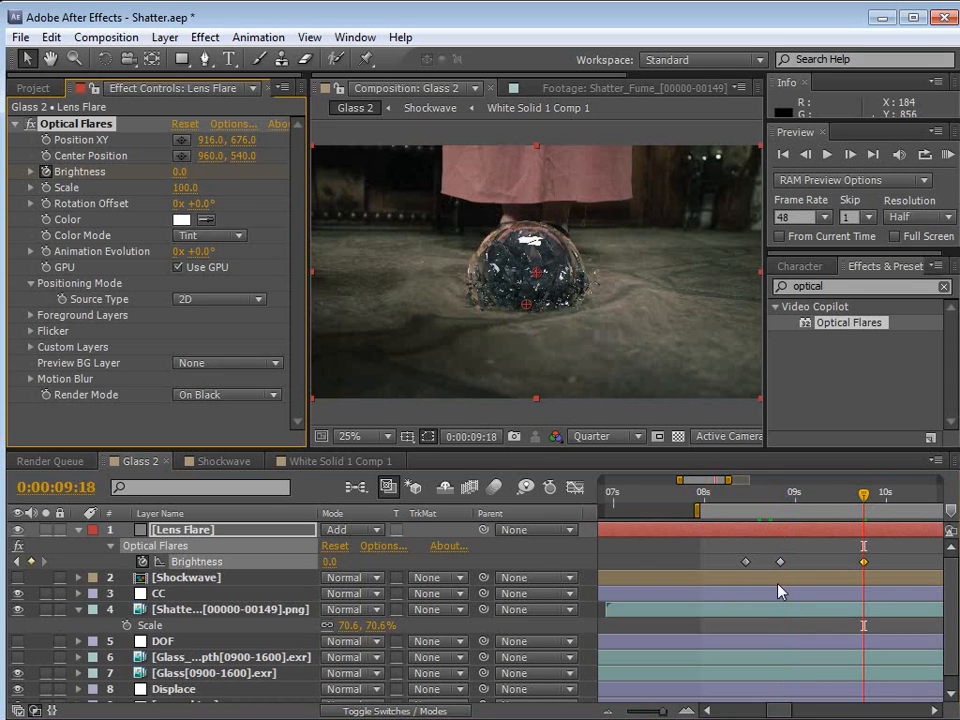
{"action": "key", "text": "minus"}
{"action": "key", "text": "minus"}
{"action": "left_click_drag", "start_coordinate": [856, 563], "coordinate": [866, 564]}
{"action": "key", "text": "equal"}
{"action": "key", "text": "equal"}
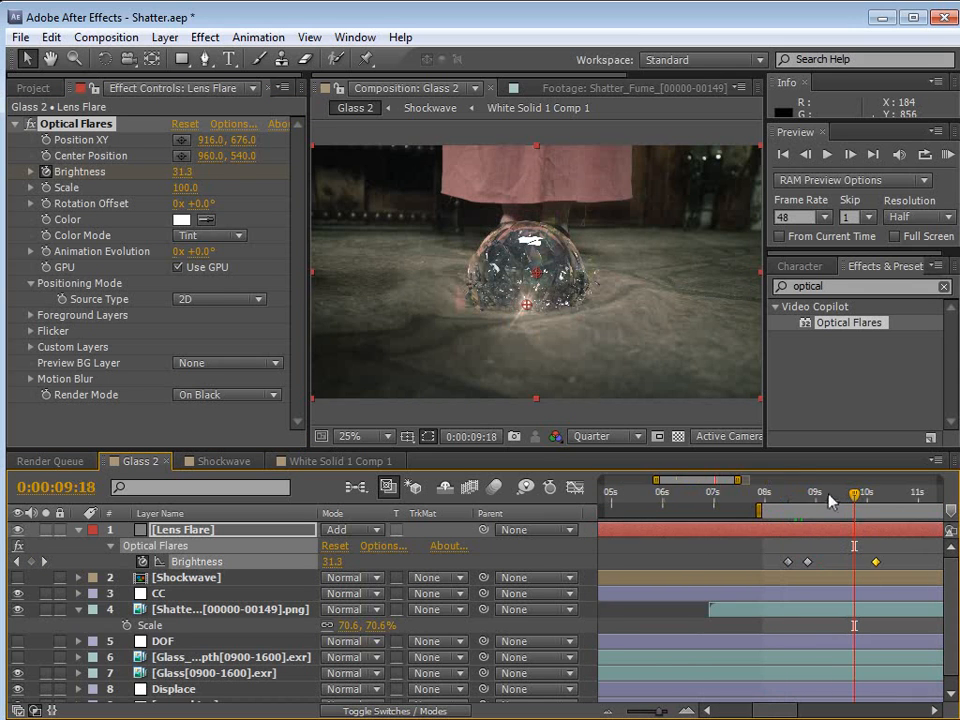
At 0:00:09:07, add a Curves effect to the Lens Flare layer and pull the RGB midtones slightly down.
{"action": "left_click", "coordinate": [808, 497]}
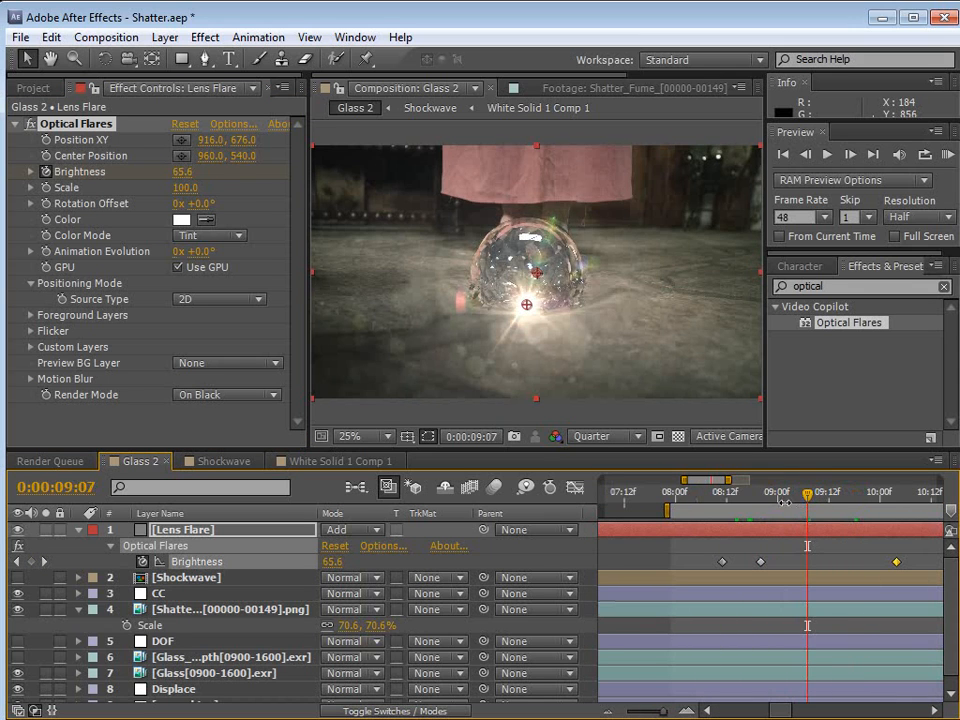
{"action": "left_click", "coordinate": [760, 538]}
{"action": "left_click", "coordinate": [205, 37]}
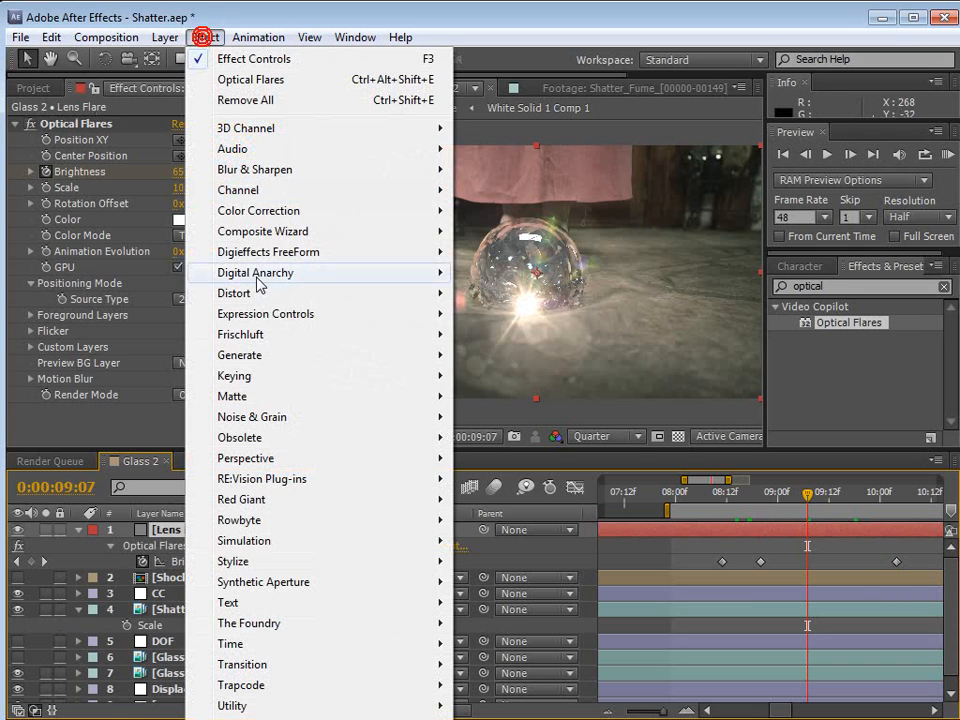
{"action": "mouse_move", "coordinate": [270, 210]}
{"action": "left_click", "coordinate": [480, 538]}
{"action": "mouse_move", "coordinate": [128, 348]}
{"action": "left_mouse_down"}
{"action": "mouse_move", "coordinate": [140, 377]}
{"action": "mouse_move", "coordinate": [123, 371]}
{"action": "left_mouse_up"}
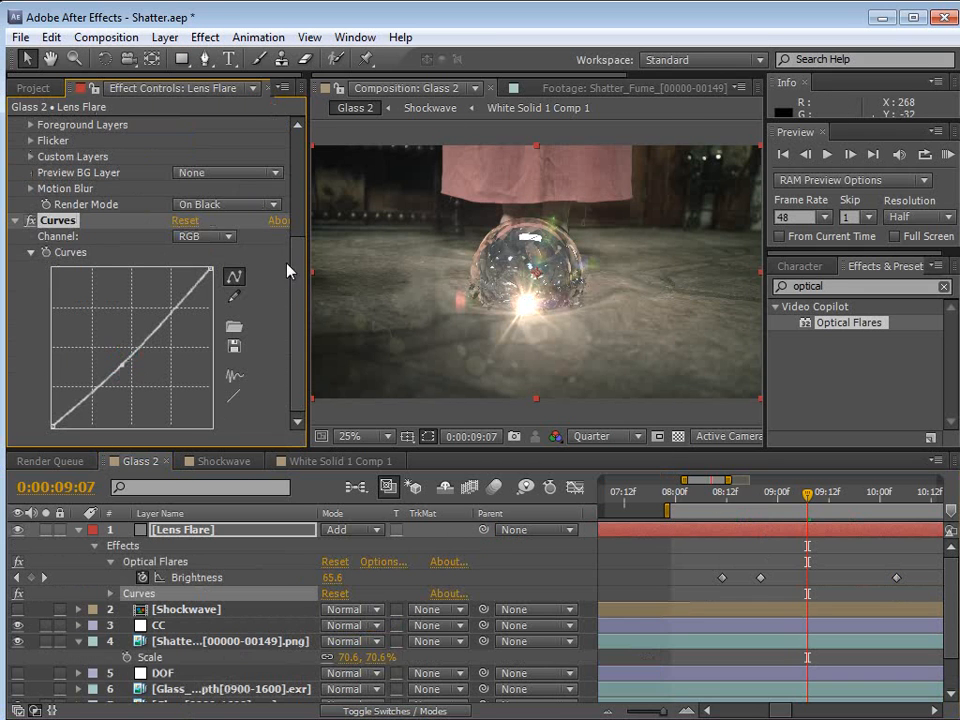
Set the flare's Optical Flares Color to the pale orange FFEEDE.
{"action": "scroll", "coordinate": [288, 270], "scroll_direction": "up", "scroll_amount": 5}
{"action": "left_click", "coordinate": [190, 228]}
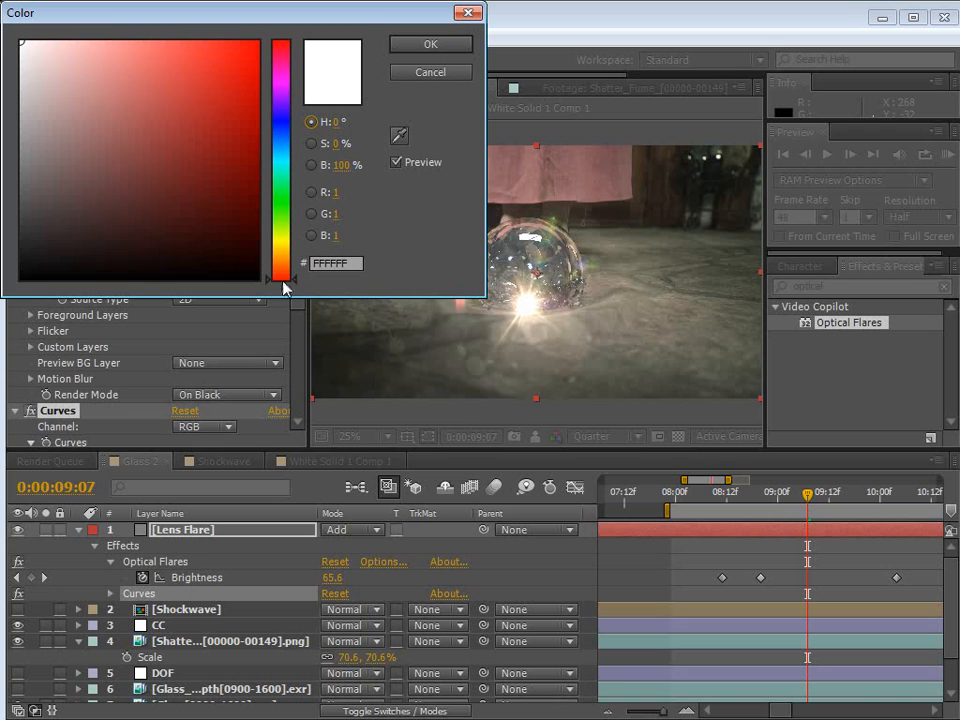
{"action": "left_click_drag", "start_coordinate": [284, 287], "coordinate": [281, 268]}
{"action": "mouse_move", "coordinate": [82, 46]}
{"action": "left_mouse_down"}
{"action": "mouse_move", "coordinate": [101, 51]}
{"action": "mouse_move", "coordinate": [73, 43]}
{"action": "mouse_move", "coordinate": [85, 39]}
{"action": "left_mouse_up"}
{"action": "left_click", "coordinate": [53, 41]}
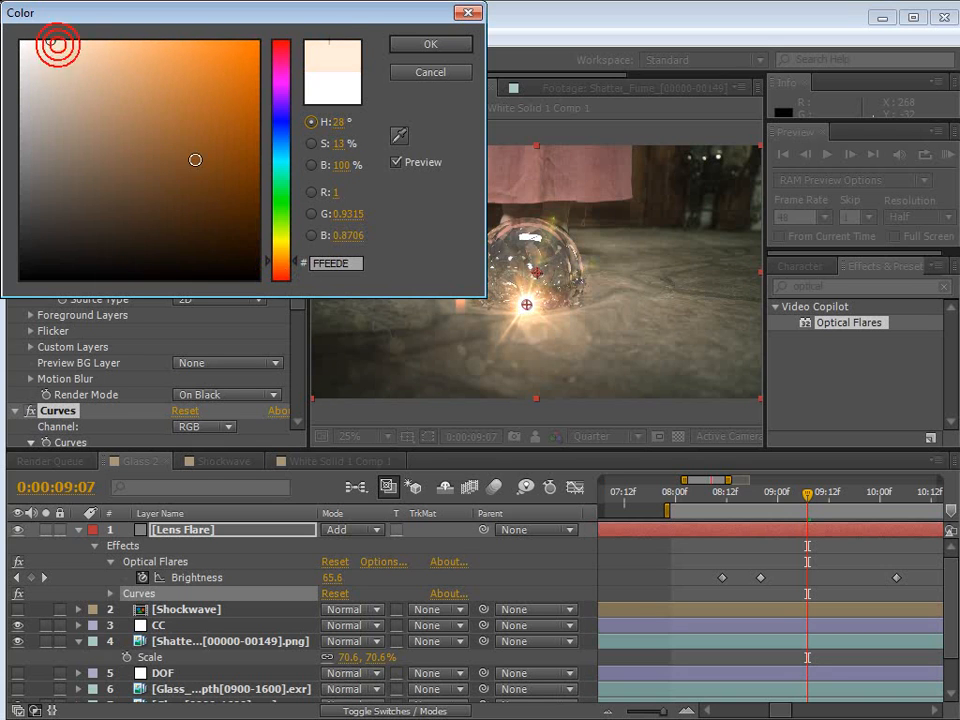
{"action": "left_click", "coordinate": [430, 45]}
At 0:00:08:22, add a Streak object to the Optical Flares stack and check it across the following frames.
{"action": "left_click_drag", "start_coordinate": [746, 492], "coordinate": [769, 497]}
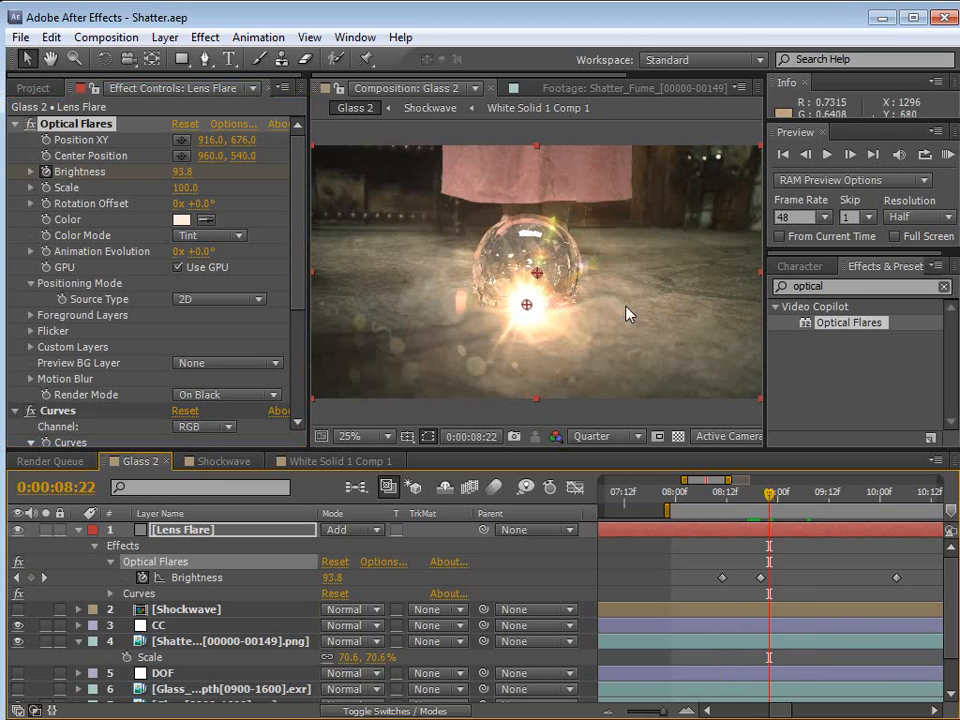
{"action": "left_click", "coordinate": [233, 125]}
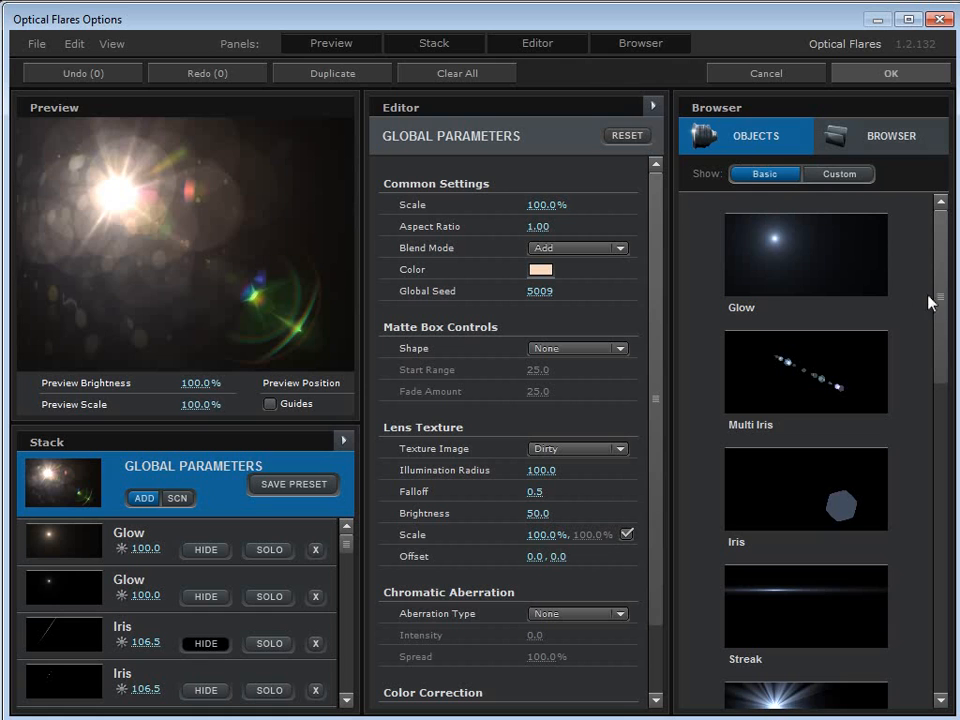
{"action": "scroll", "coordinate": [930, 300], "scroll_direction": "down", "scroll_amount": 2}
{"action": "left_click", "coordinate": [778, 529]}
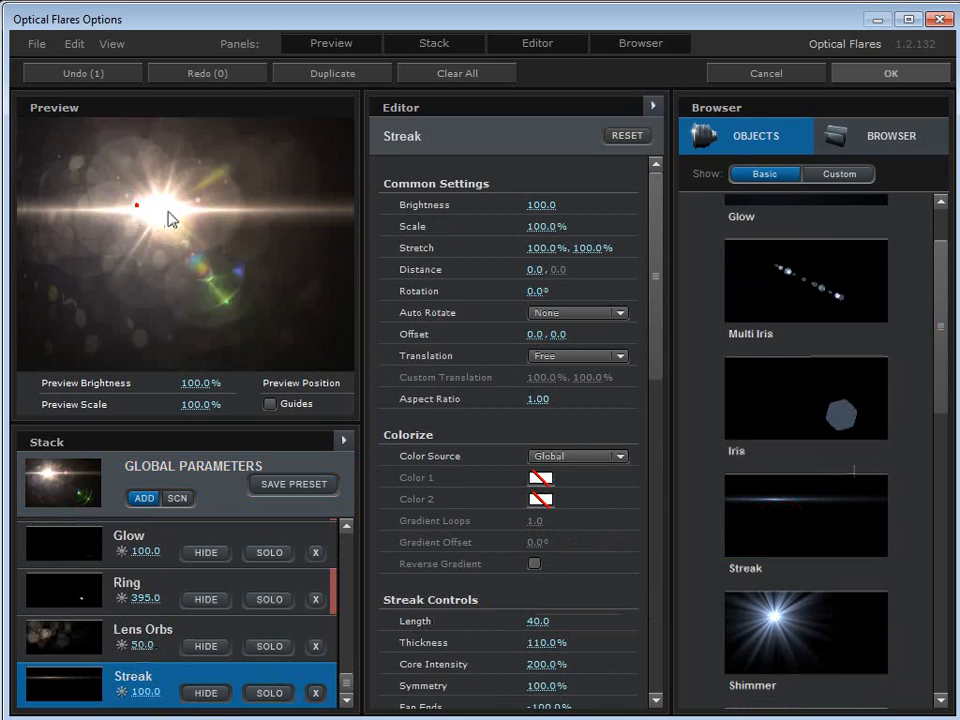
{"action": "left_click", "coordinate": [941, 73]}
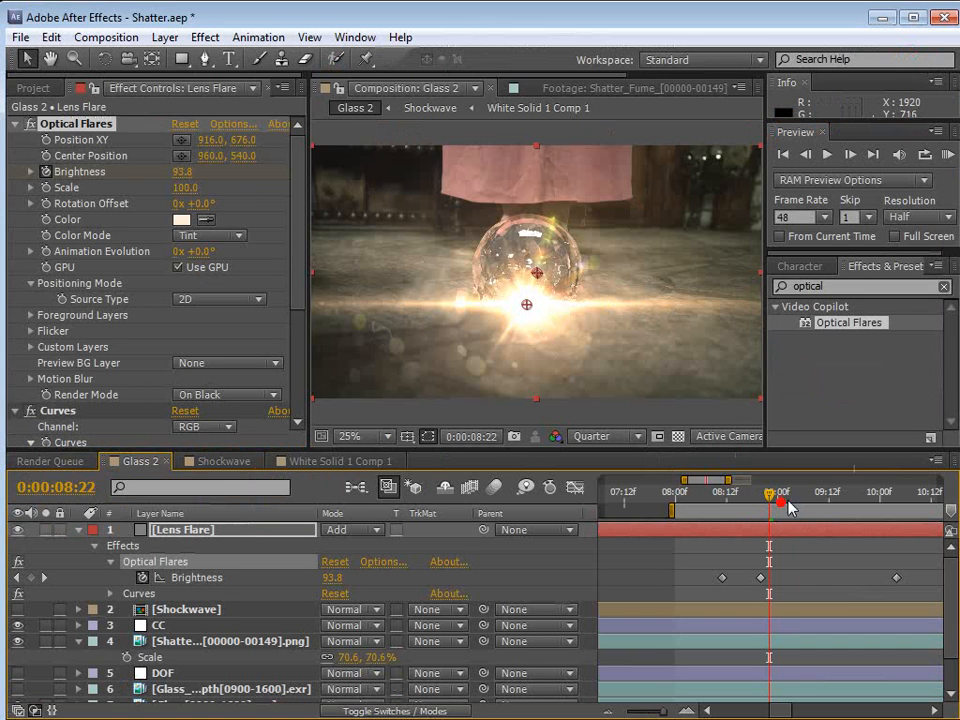
{"action": "left_click_drag", "start_coordinate": [778, 502], "coordinate": [808, 510]}
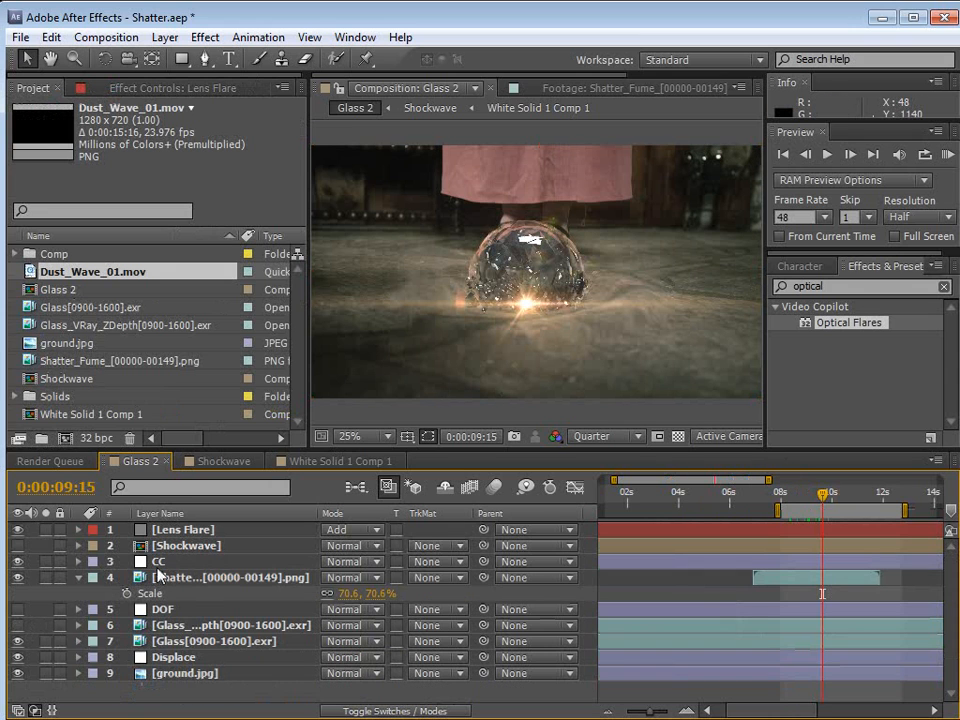
Move the DOF layer above the Shatter_Fume layer and make it visible.
{"action": "left_click", "coordinate": [160, 611]}
{"action": "left_click_drag", "start_coordinate": [160, 615], "coordinate": [160, 580]}
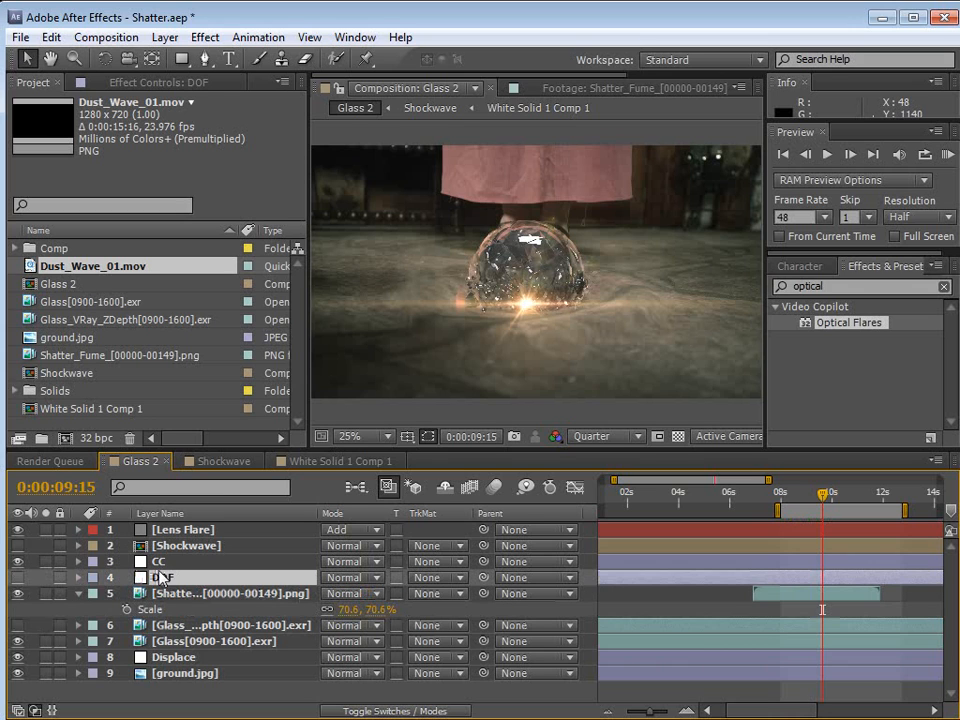
{"action": "left_click", "coordinate": [17, 577]}
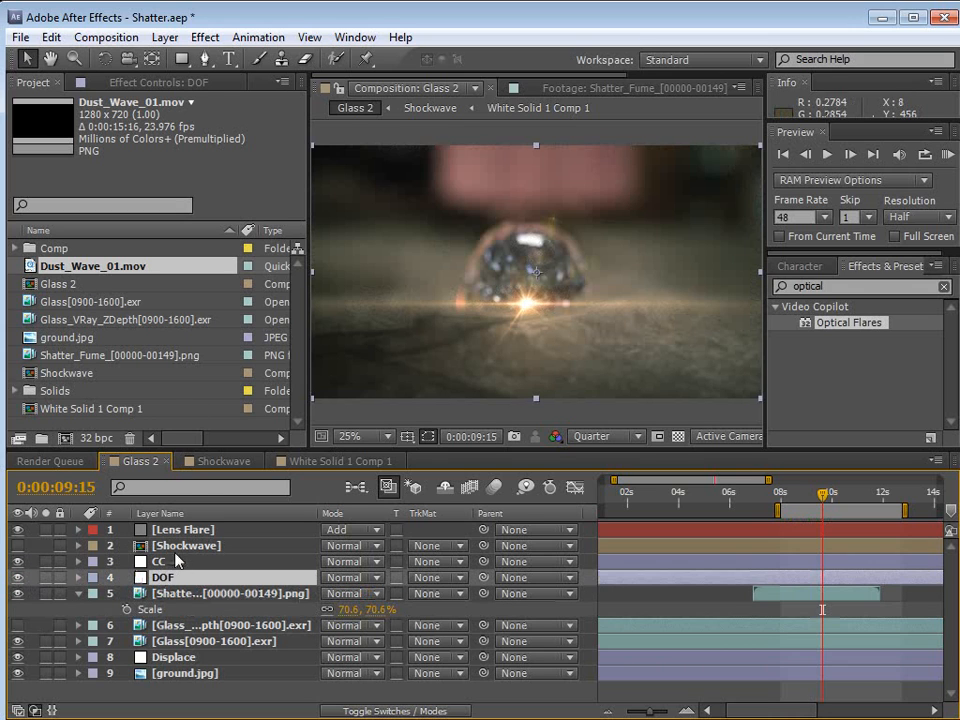
At 0:00:09:15, sample the DOF layer's focus depth near the glass base at 916, 628.
{"action": "left_click", "coordinate": [140, 82]}
{"action": "left_click", "coordinate": [181, 198]}
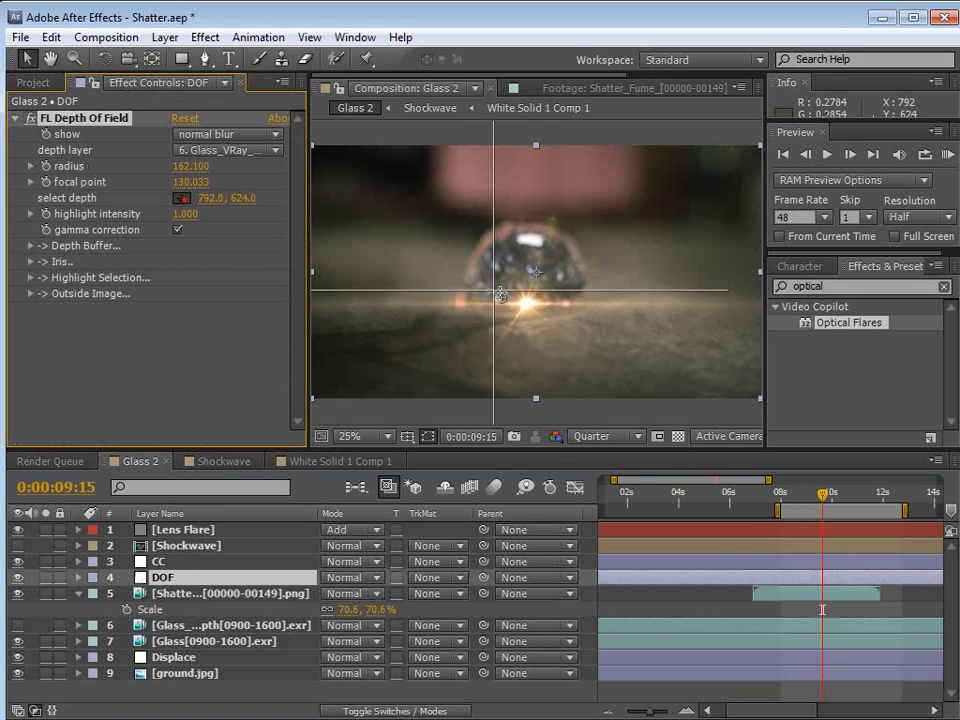
{"action": "left_click", "coordinate": [525, 286]}
{"action": "scroll", "coordinate": [527, 300], "scroll_direction": "up", "scroll_amount": 2}
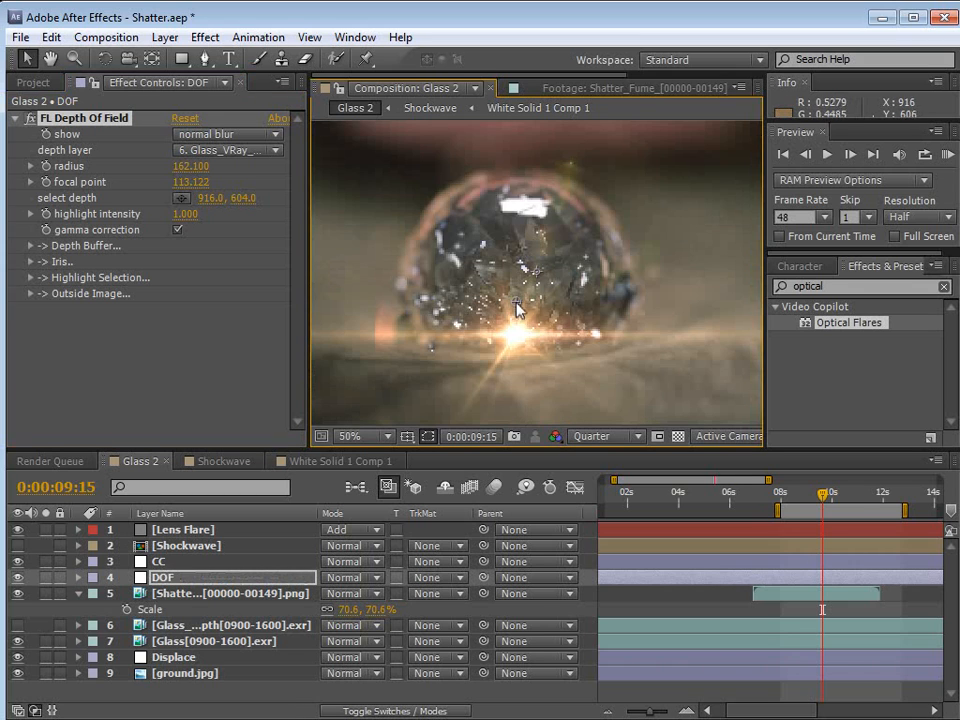
{"action": "left_click", "coordinate": [516, 316]}
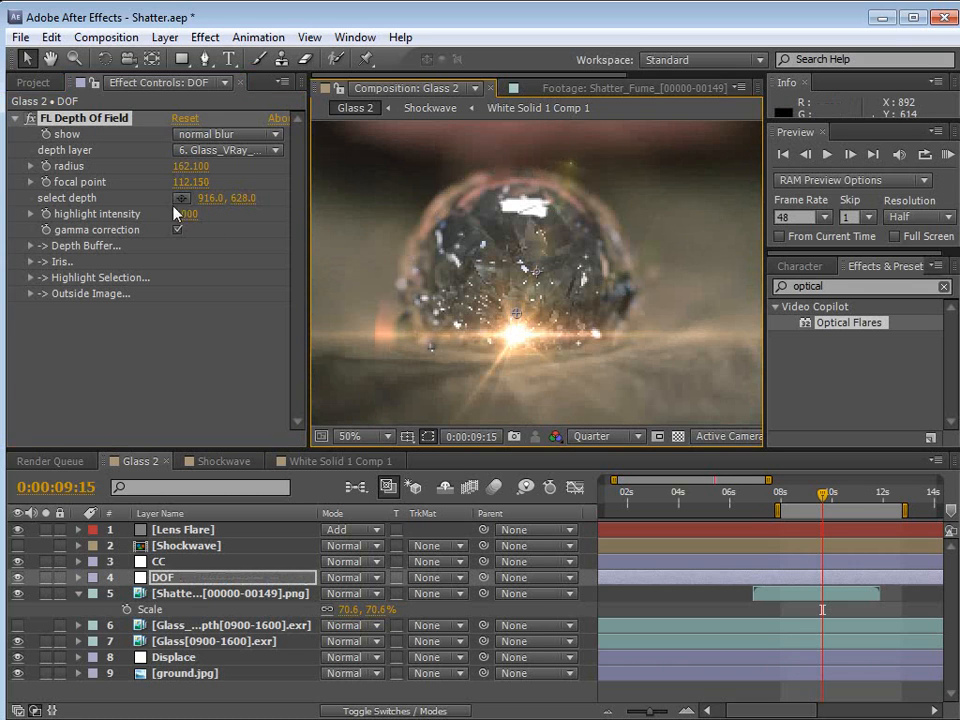
Keyframe the DOF focal point at its sampled depth on 0:00:09:15 and at 127.150 on 0:00:12:09.
{"action": "left_click", "coordinate": [45, 182]}
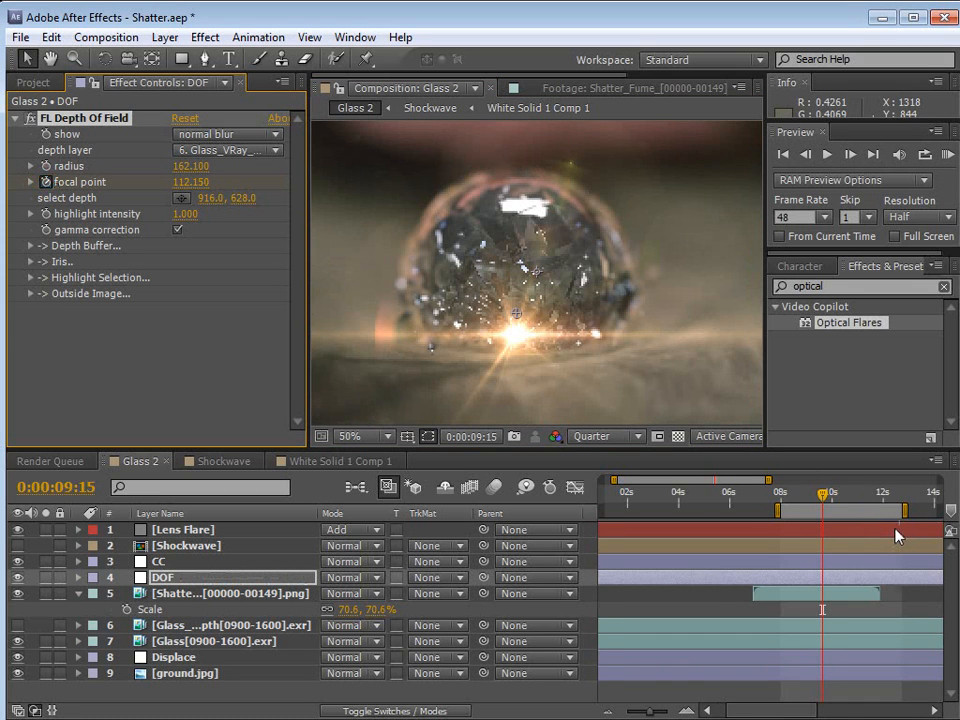
{"action": "key", "text": "semicolon"}
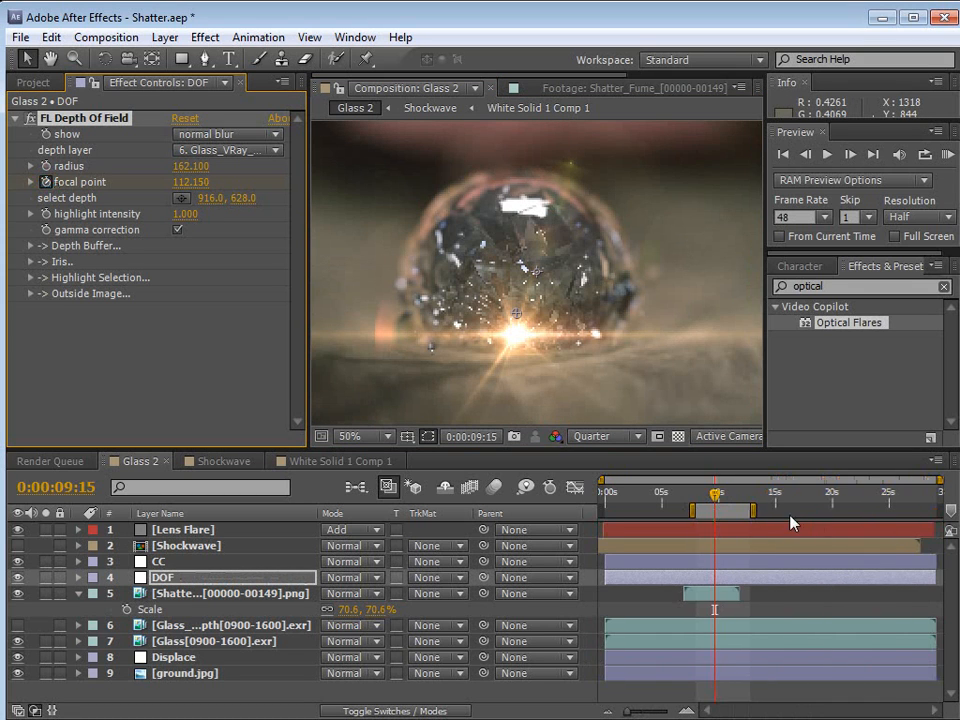
{"action": "left_click", "coordinate": [747, 494]}
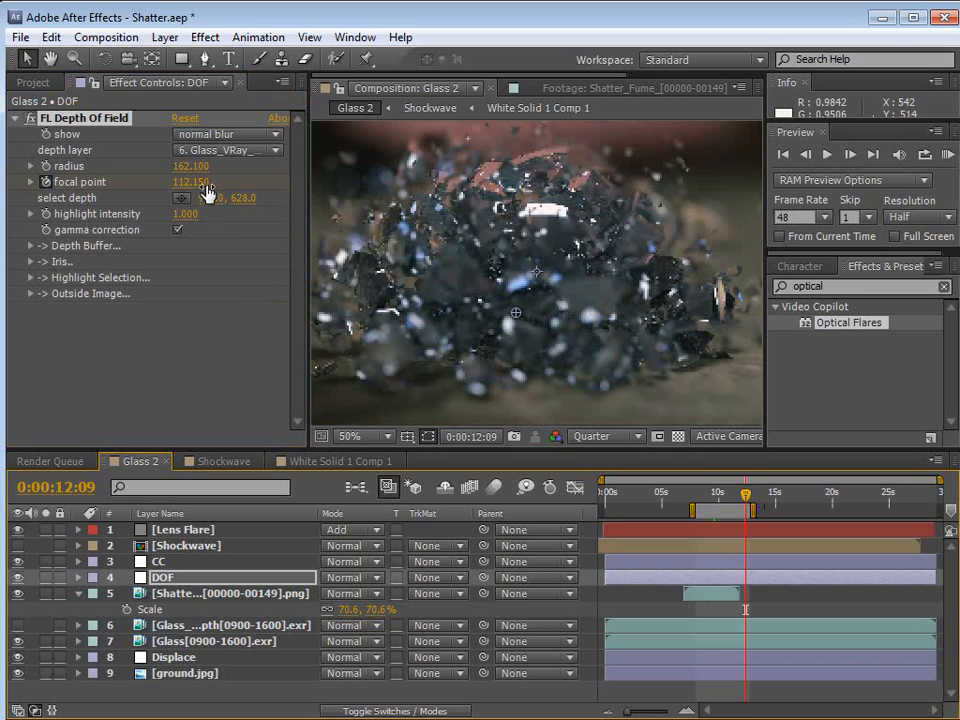
{"action": "left_click_drag", "start_coordinate": [202, 181], "coordinate": [222, 181]}
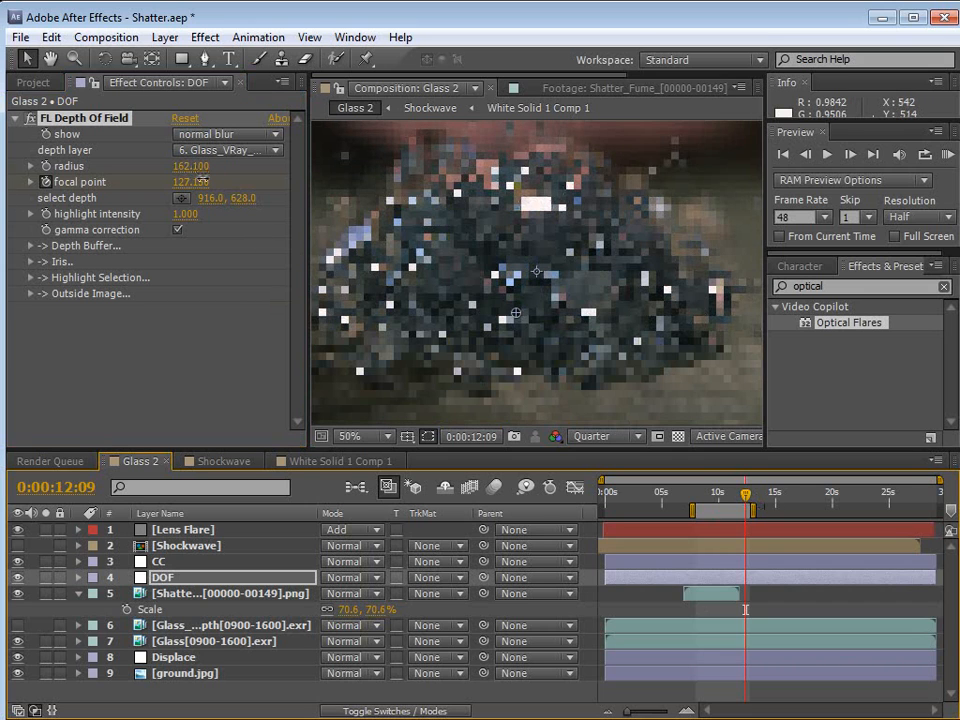
{"action": "scroll", "coordinate": [566, 243], "scroll_direction": "down", "scroll_amount": 2}
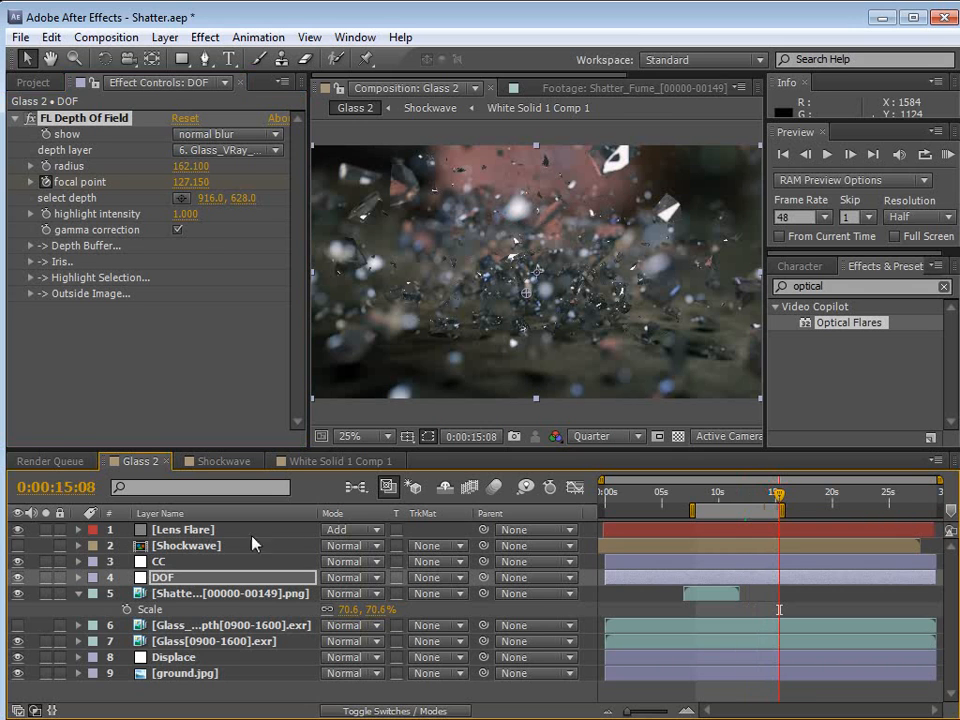
Move the CC adjustment layer above the Lens Flare layer and check the grade up to 0:00:11:17.
{"action": "left_click", "coordinate": [180, 531]}
{"action": "left_click_drag", "start_coordinate": [166, 560], "coordinate": [200, 523]}
{"action": "left_click", "coordinate": [721, 495]}
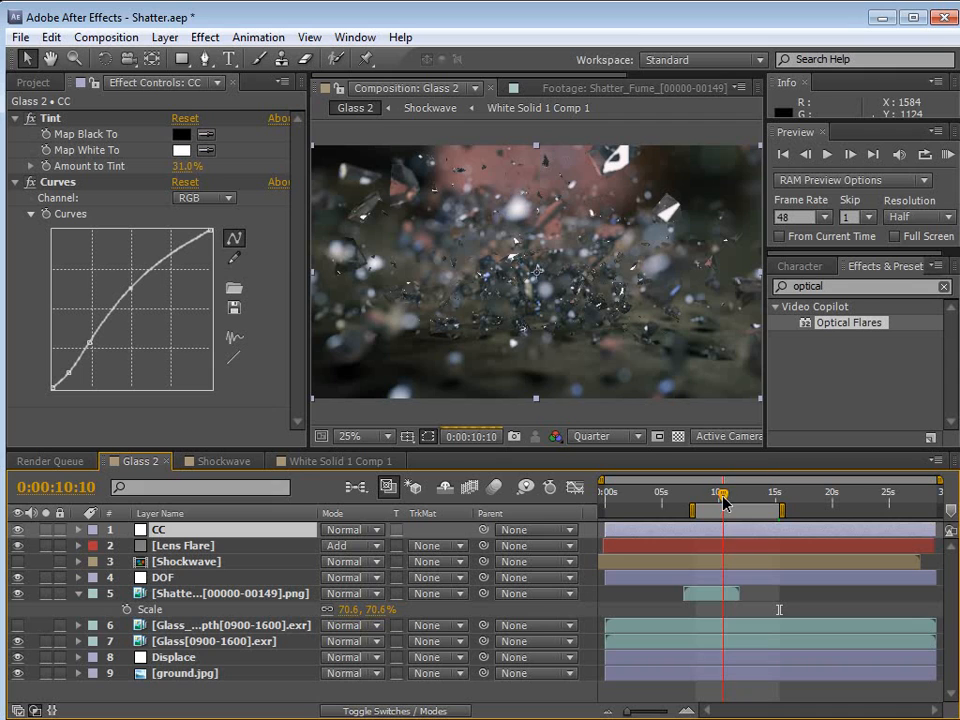
{"action": "left_click_drag", "start_coordinate": [722, 501], "coordinate": [740, 500]}
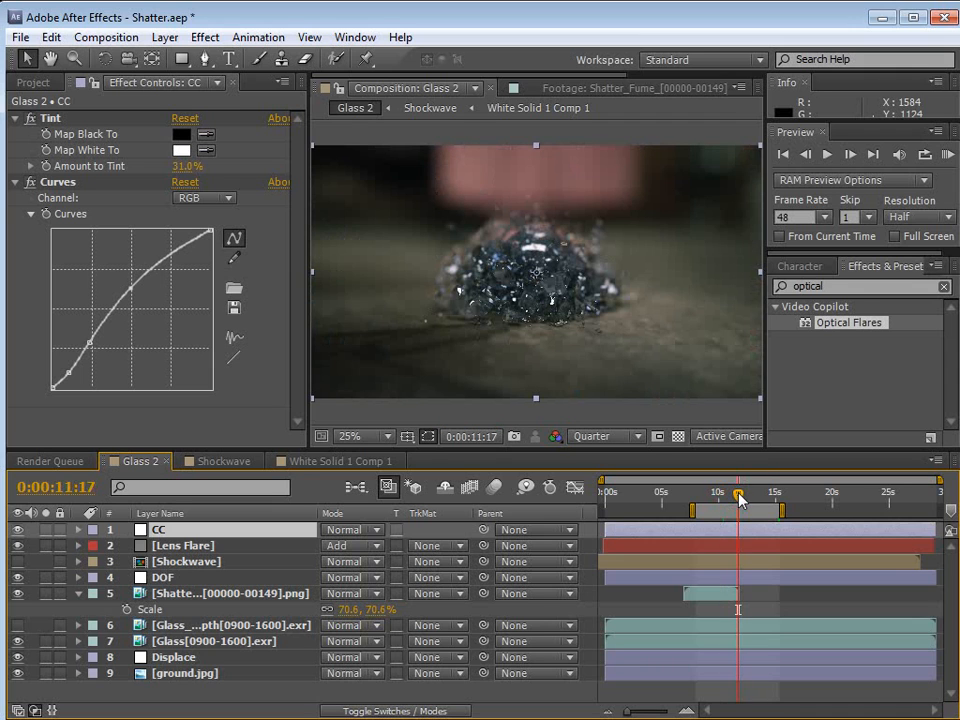
Check the flare's Brightness keyframes against the shatter up to 0:00:11:09, and collapse the properties of all layers.
{"action": "left_click", "coordinate": [183, 545]}
{"action": "key", "text": "u"}
{"action": "left_click", "coordinate": [706, 495]}
{"action": "left_click", "coordinate": [718, 496]}
{"action": "left_click", "coordinate": [735, 496]}
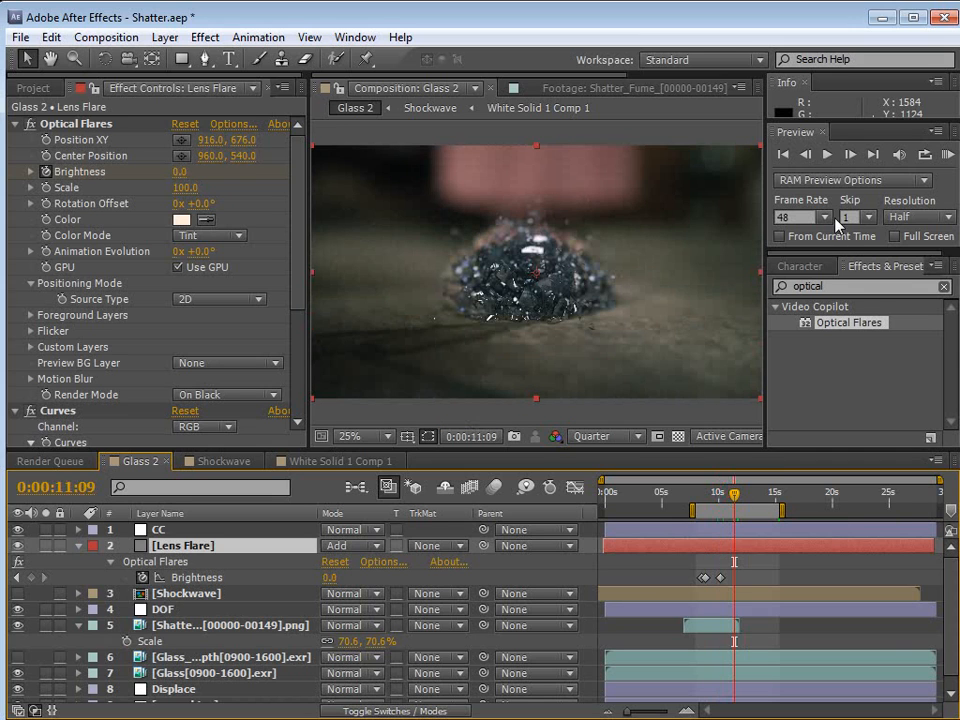
{"action": "key", "text": "ctrl+a"}
{"action": "key", "text": "u"}
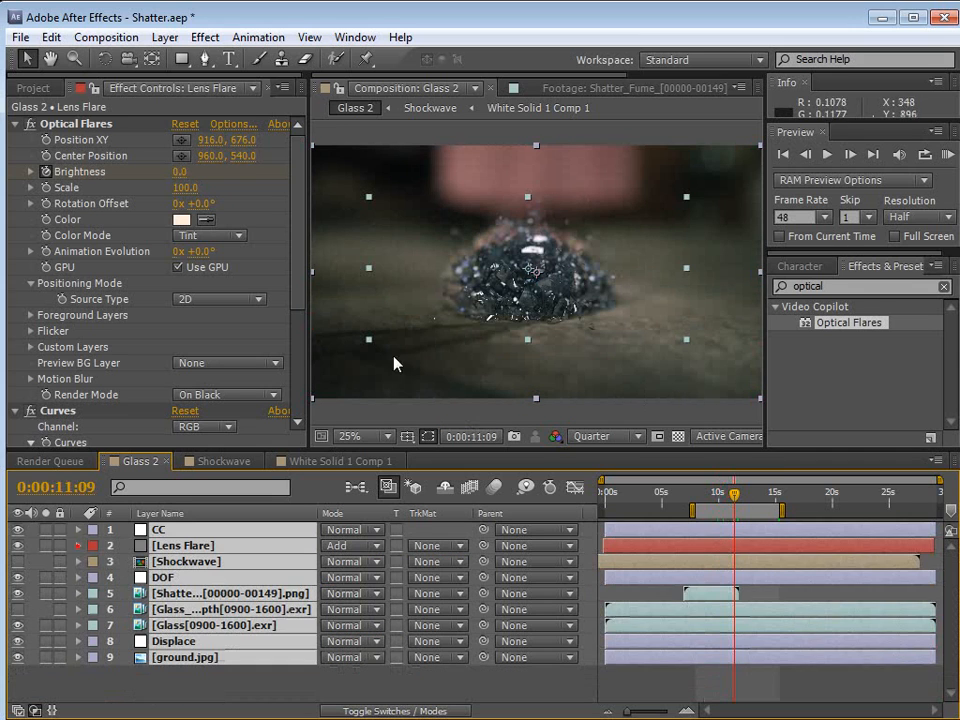
{"action": "left_click", "coordinate": [678, 683]}
{"action": "scroll", "coordinate": [578, 308], "scroll_direction": "up", "scroll_amount": 1}
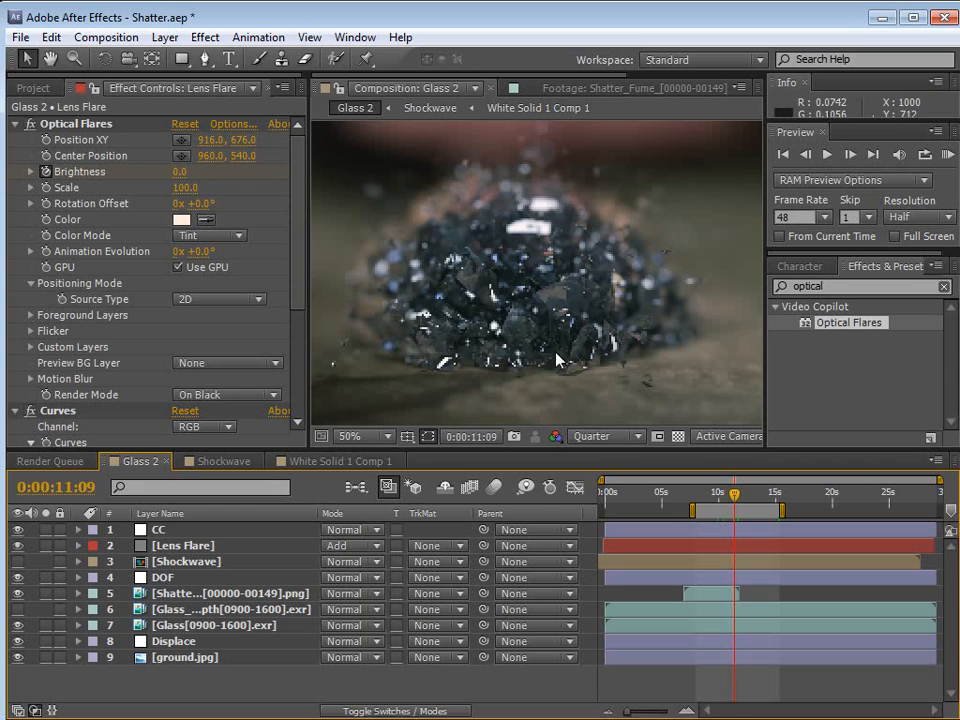
{"action": "scroll", "coordinate": [558, 360], "scroll_direction": "down", "scroll_amount": 1}
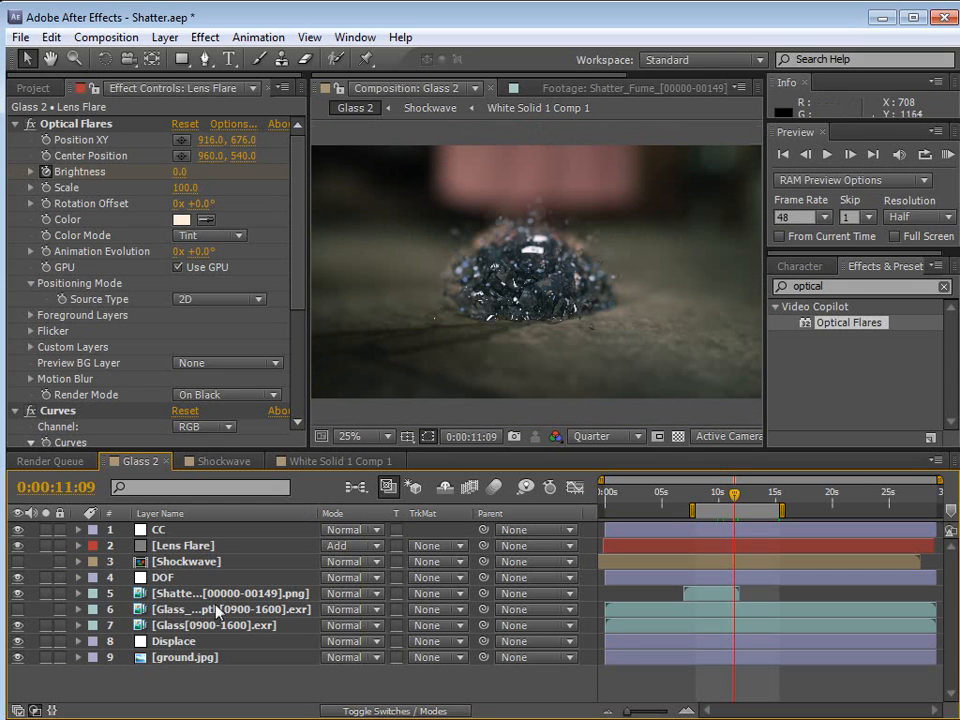
Inspect the Shatter_Fume layer and the Glass[0900-1600].exr layer one at a time in solo.
{"action": "left_click", "coordinate": [199, 594]}
{"action": "left_click", "coordinate": [45, 593]}
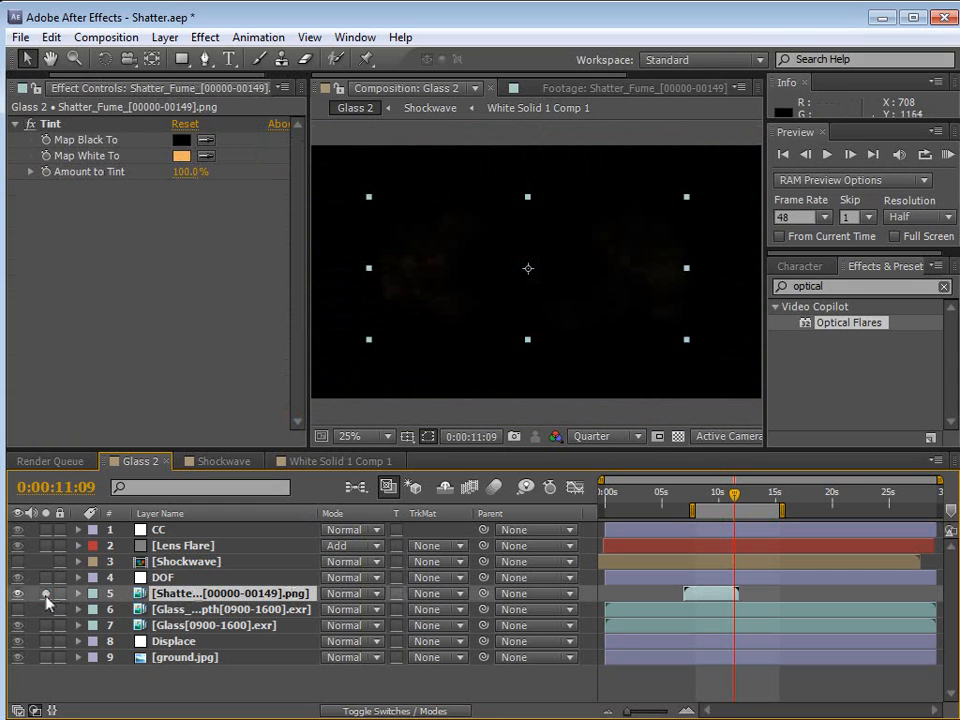
{"action": "left_click", "coordinate": [45, 593]}
{"action": "left_click", "coordinate": [199, 625]}
{"action": "left_click", "coordinate": [45, 625]}
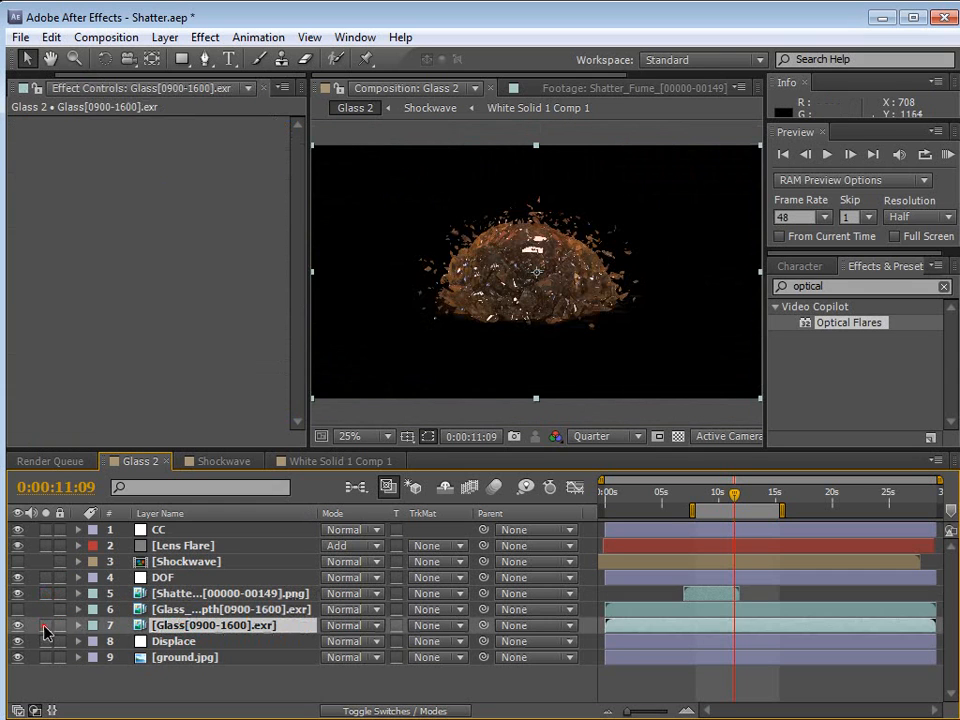
{"action": "left_click", "coordinate": [45, 625]}
Add a Curves effect to the Glass[0900-1600].exr layer and raise the RGB midtones.
{"action": "left_click", "coordinate": [205, 37]}
{"action": "mouse_move", "coordinate": [290, 210]}
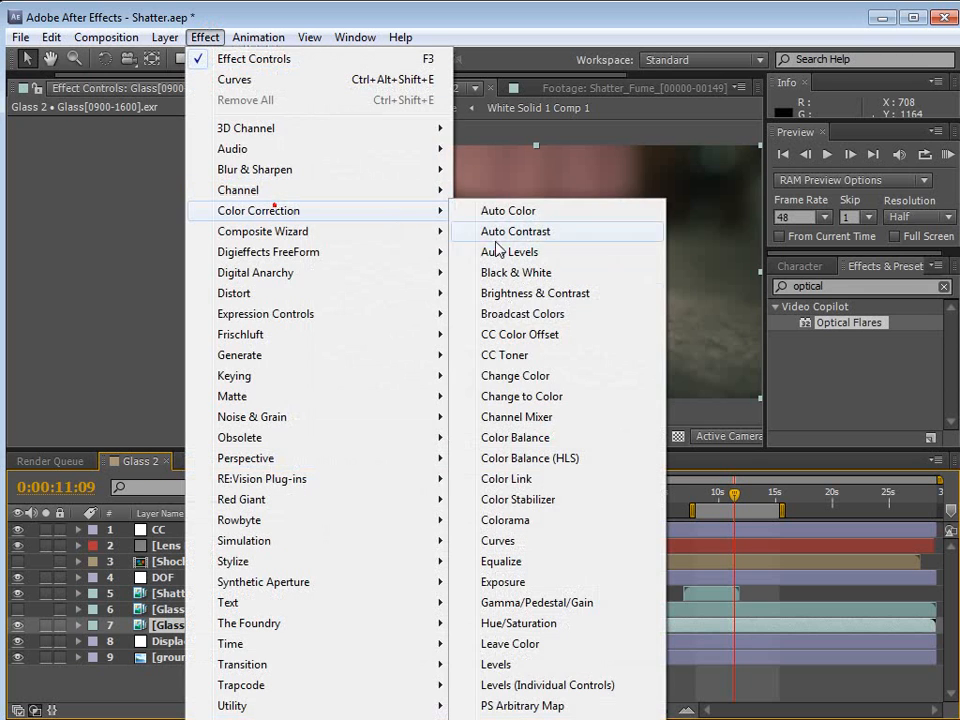
{"action": "left_click", "coordinate": [500, 543]}
{"action": "key", "text": "period"}
{"action": "left_click_drag", "start_coordinate": [108, 268], "coordinate": [106, 256]}
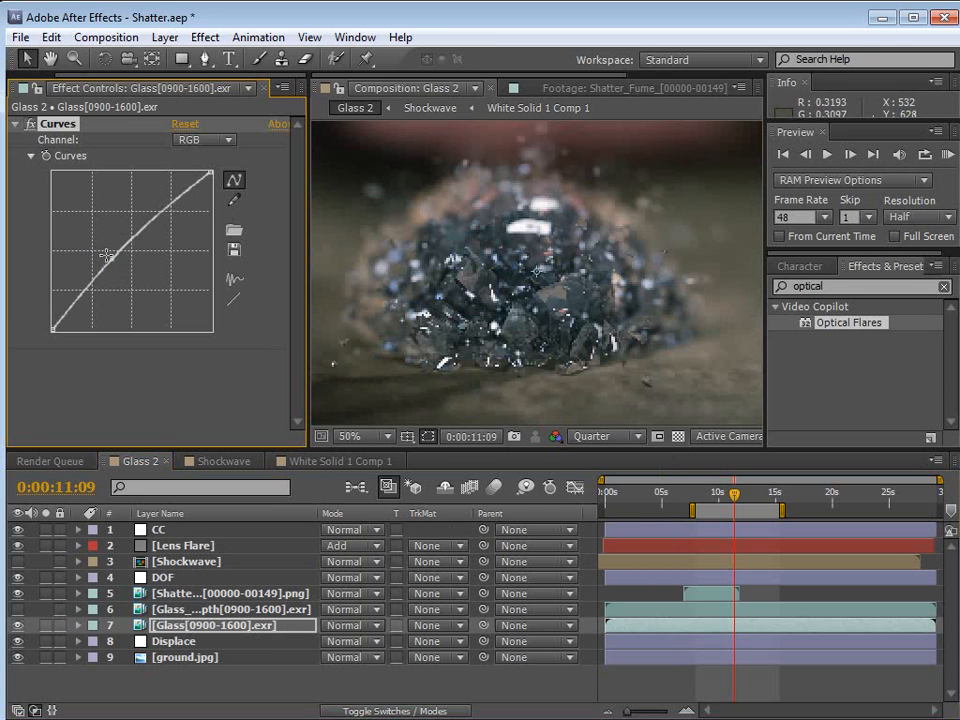
{"action": "key", "text": "comma"}
Warm the glass by lowering the Blue curve's midtones slightly and raising the Red curve's midtones.
{"action": "left_click", "coordinate": [208, 140]}
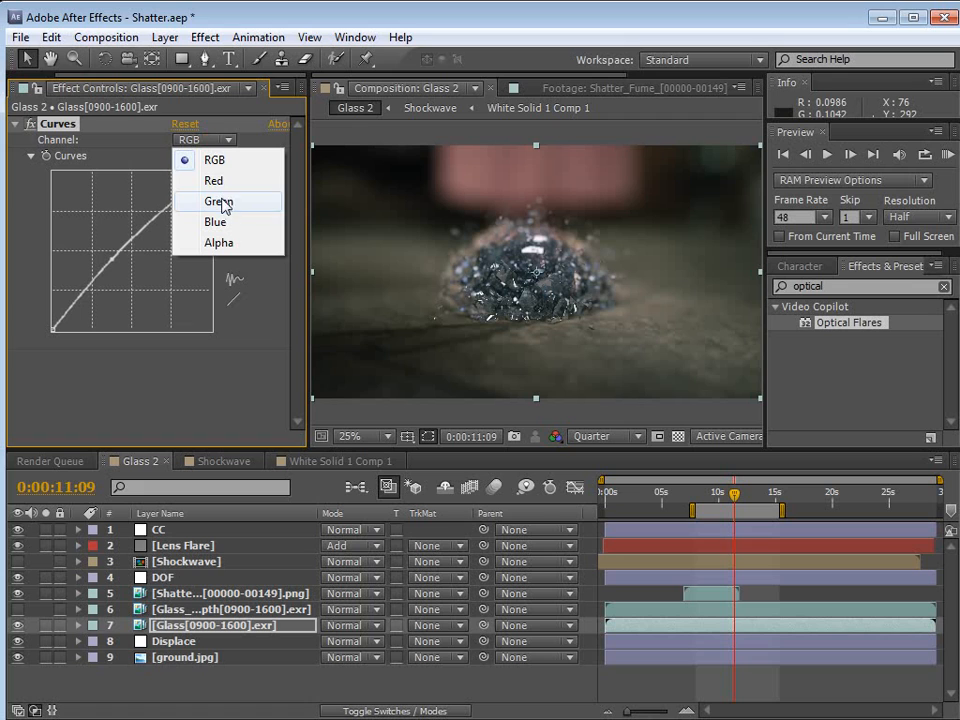
{"action": "left_click", "coordinate": [217, 223]}
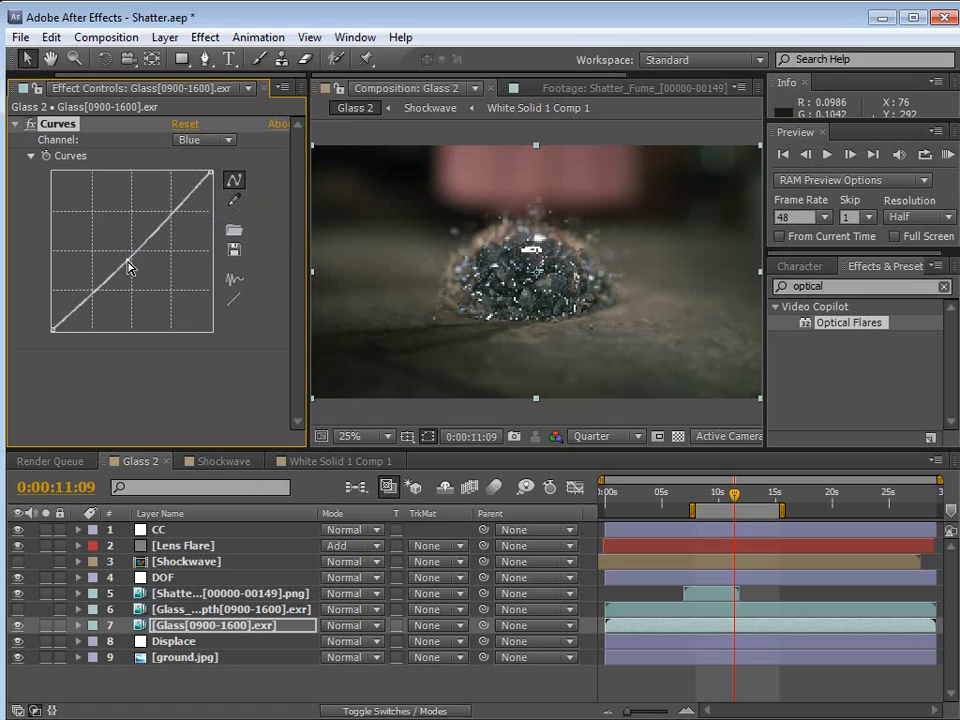
{"action": "left_click", "coordinate": [218, 140]}
{"action": "left_click", "coordinate": [214, 186]}
{"action": "left_click_drag", "start_coordinate": [121, 259], "coordinate": [123, 252]}
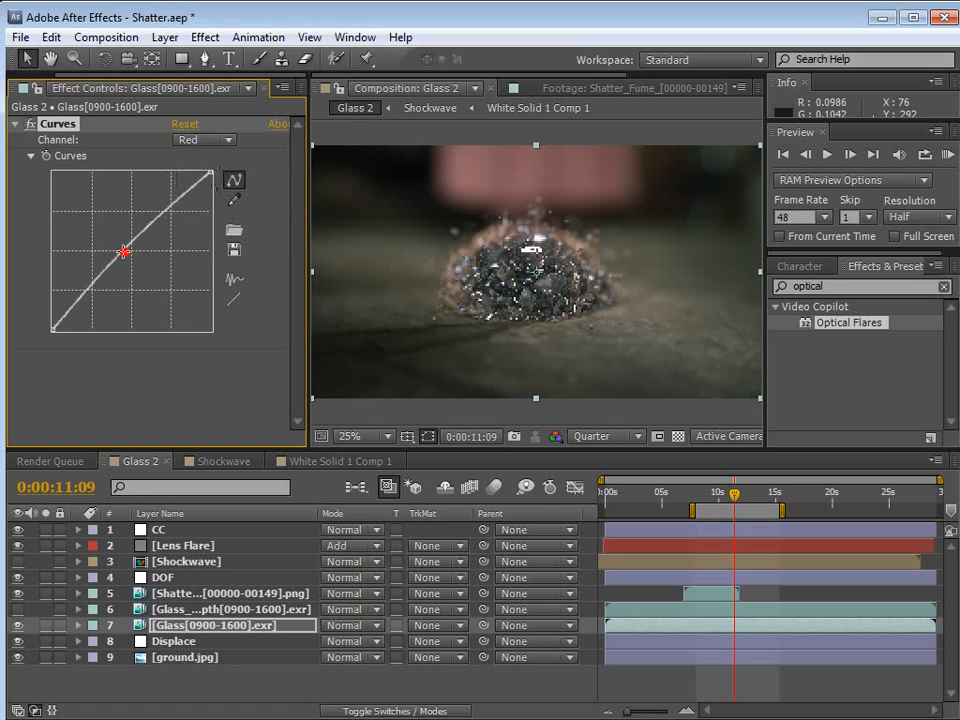
Lift the glass layer's RGB curve midtones slightly further.
{"action": "left_click", "coordinate": [197, 141]}
{"action": "left_click", "coordinate": [205, 156]}
{"action": "left_click_drag", "start_coordinate": [108, 255], "coordinate": [110, 256]}
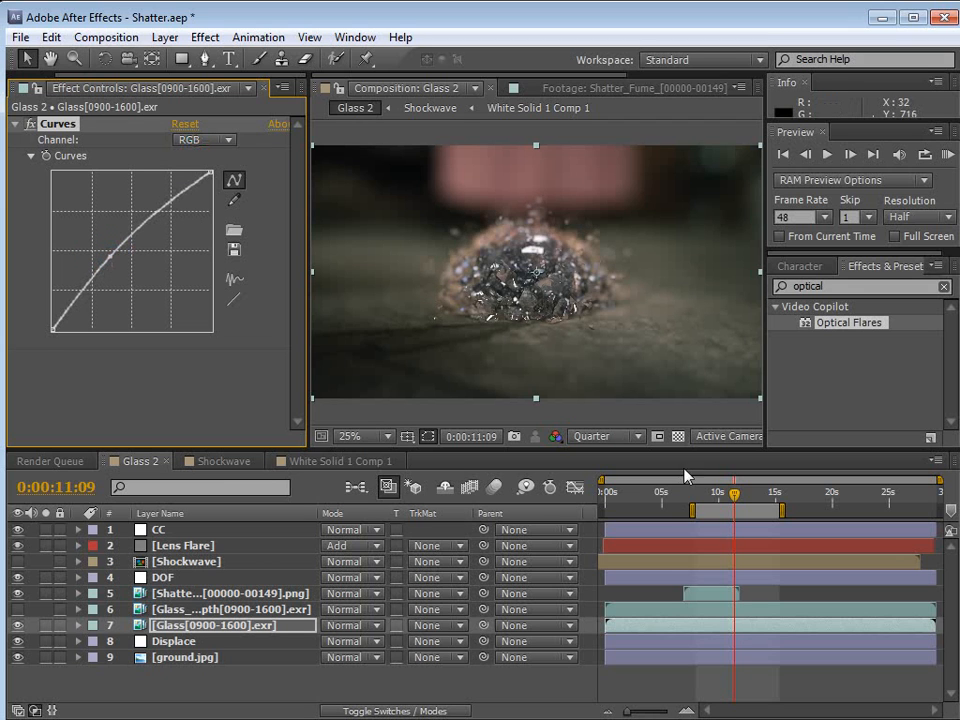
{"action": "key", "text": "grave"}
{"action": "key", "text": "grave"}
At 0:00:08:02, ease the glass layer's Blue and Red curves closer to neutral and check the flare frames.
{"action": "left_click", "coordinate": [697, 494]}
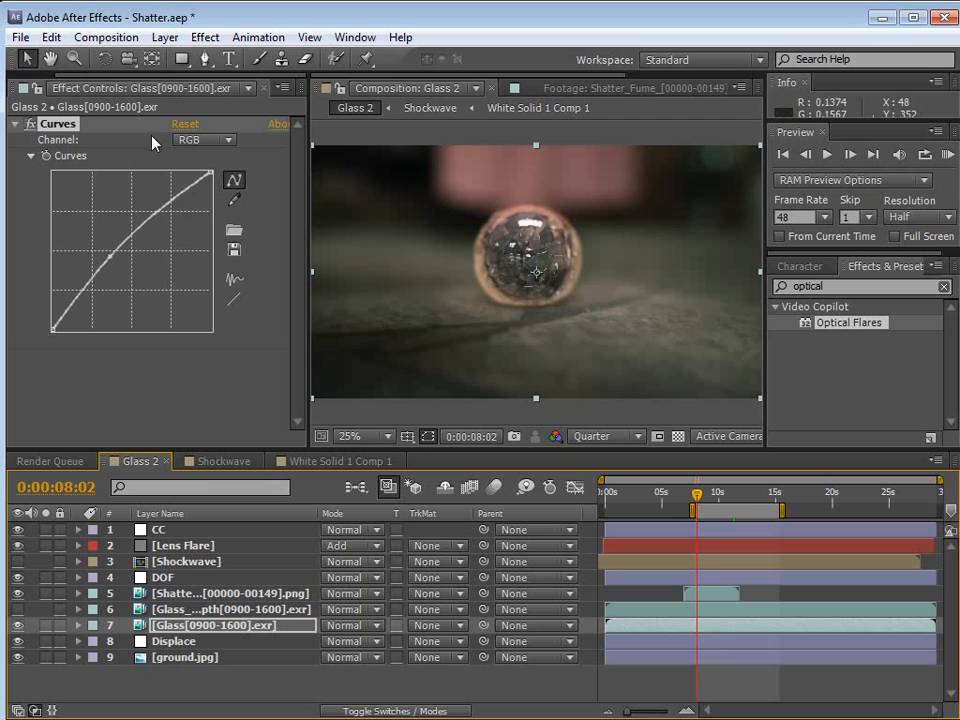
{"action": "left_click", "coordinate": [203, 141]}
{"action": "left_click", "coordinate": [206, 220]}
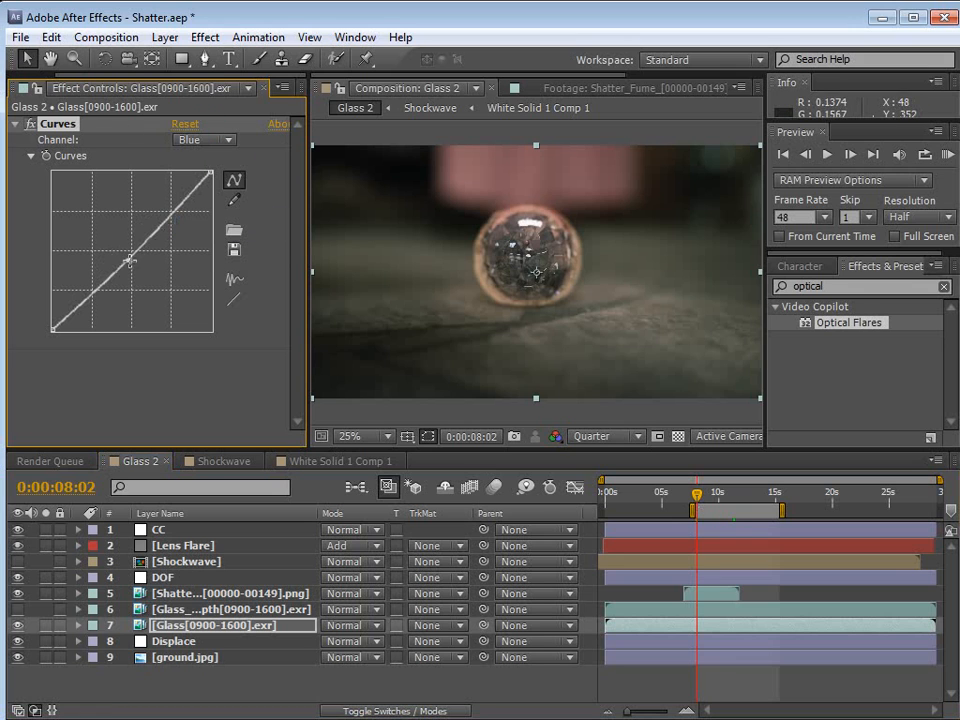
{"action": "left_click_drag", "start_coordinate": [125, 258], "coordinate": [130, 258]}
{"action": "left_click", "coordinate": [193, 143]}
{"action": "left_click", "coordinate": [212, 181]}
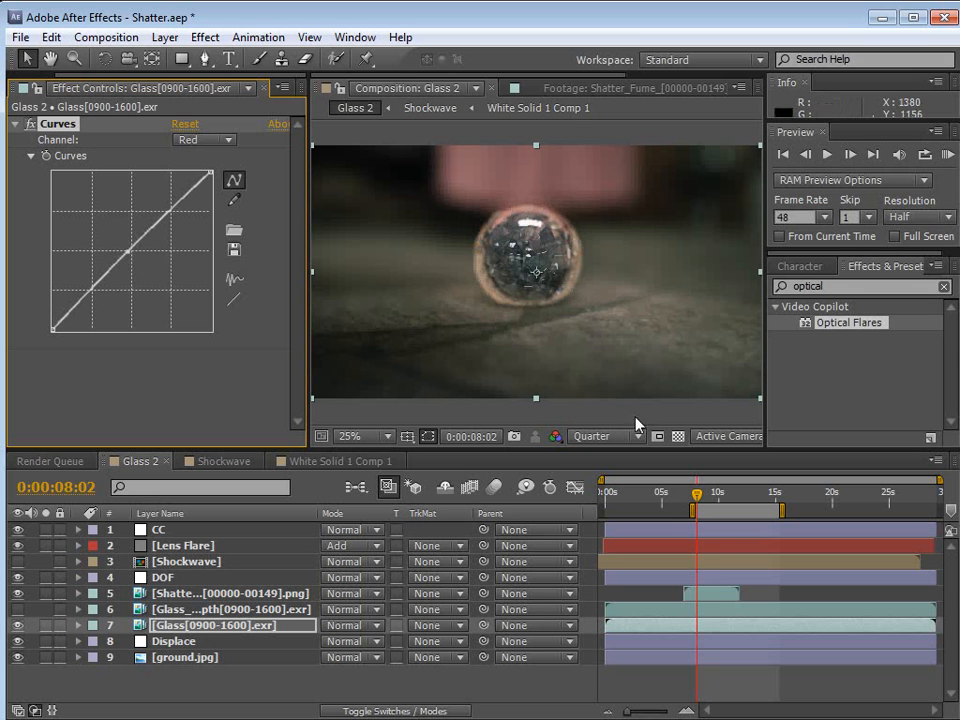
{"action": "left_click_drag", "start_coordinate": [695, 497], "coordinate": [708, 497]}
{"action": "left_click", "coordinate": [732, 496]}
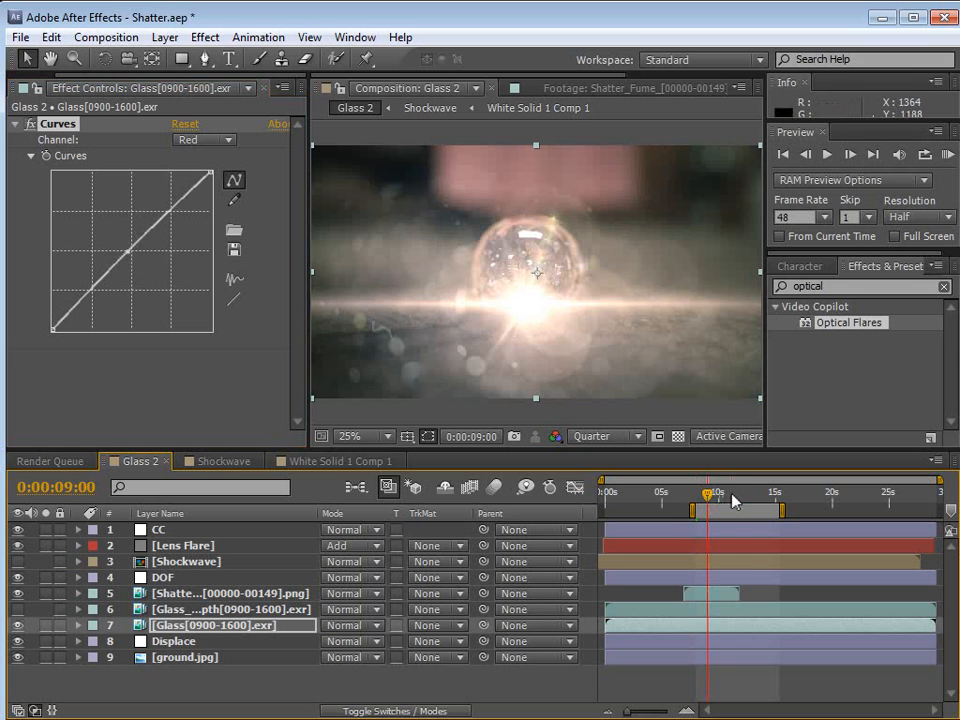
At 0:00:14:15, raise the midtones of the glass layer's RGB curve slightly further.
{"action": "left_click", "coordinate": [745, 497]}
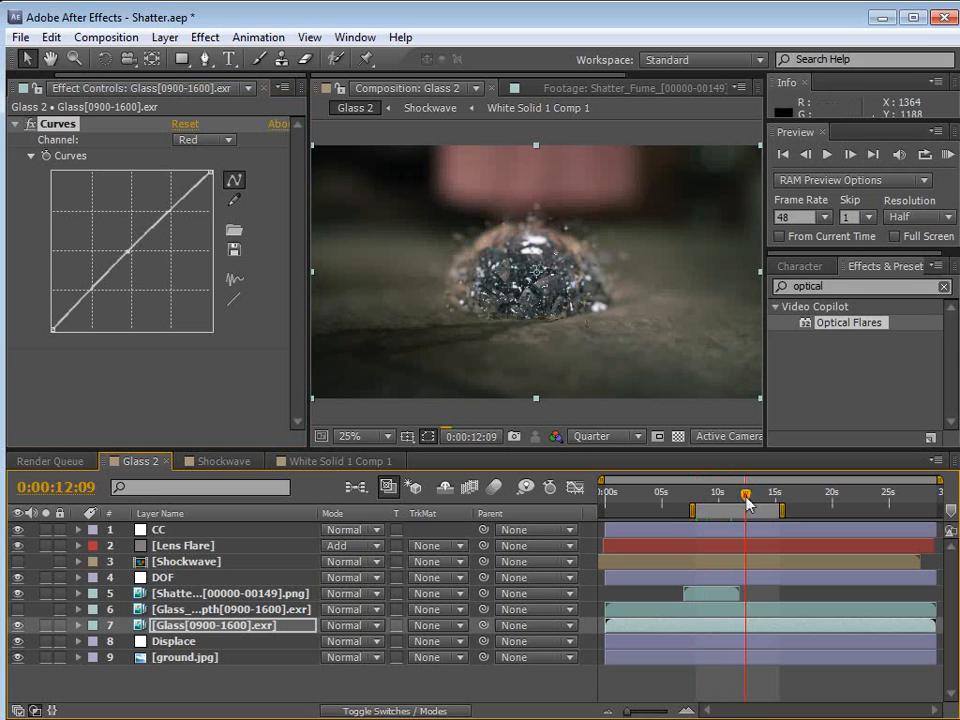
{"action": "left_click", "coordinate": [771, 497]}
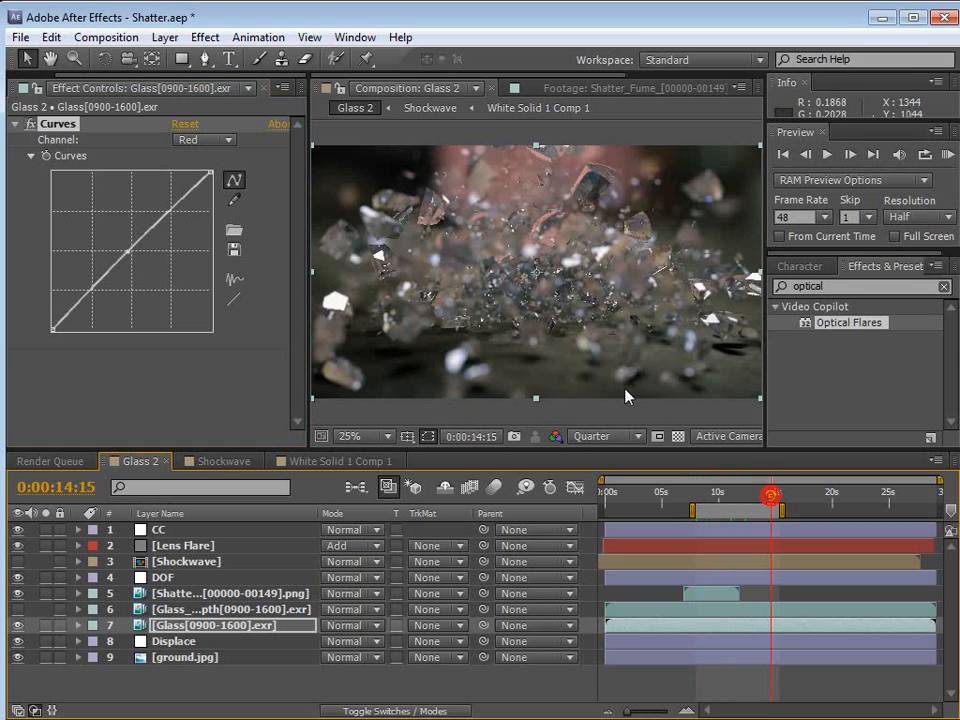
{"action": "left_click", "coordinate": [223, 141]}
{"action": "left_click", "coordinate": [210, 158]}
{"action": "left_click_drag", "start_coordinate": [118, 262], "coordinate": [118, 252]}
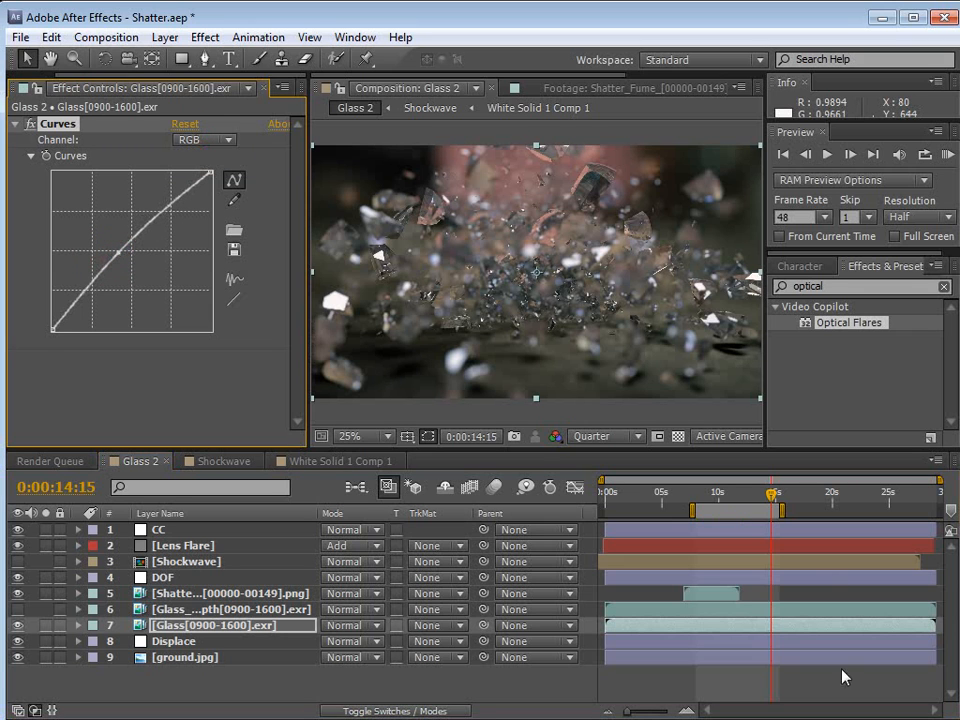
Add a shadow point to the glass layer's RGB curve, pull it down slightly and preview the flare and shatter.
{"action": "left_click", "coordinate": [770, 680]}
{"action": "left_click_drag", "start_coordinate": [88, 292], "coordinate": [85, 297]}
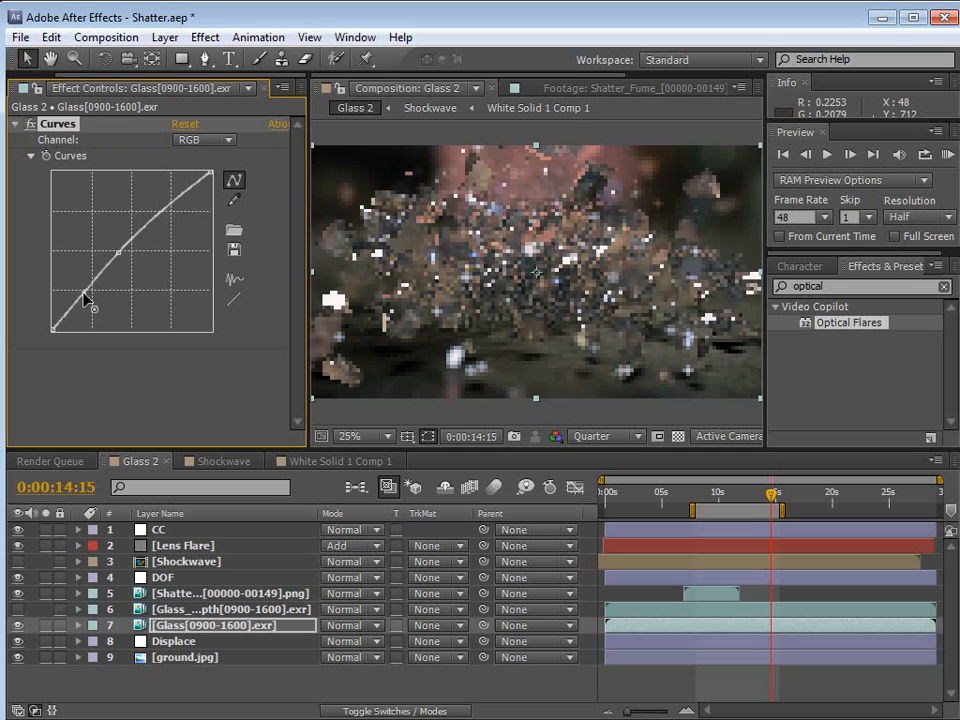
{"action": "left_click", "coordinate": [749, 685]}
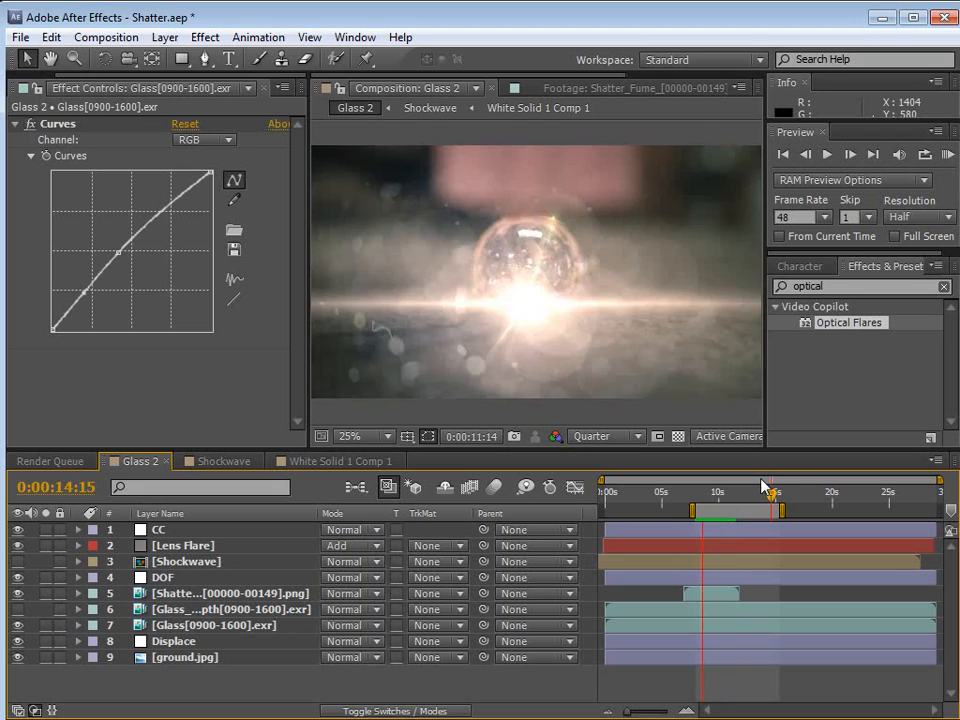
{"action": "key", "text": "space"}
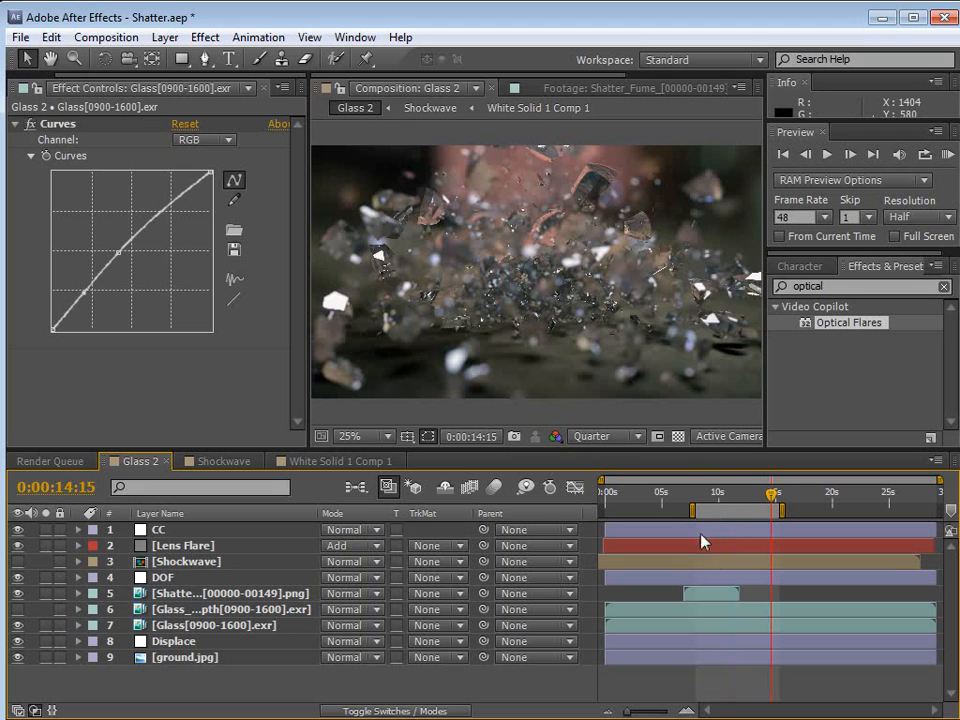
Lower the Lens Flare's Brightness keyframe at 0:00:08:20 and bring its last Brightness keyframe forward to about 0:00:10:00.
{"action": "left_click", "coordinate": [185, 546]}
{"action": "key", "text": "u"}
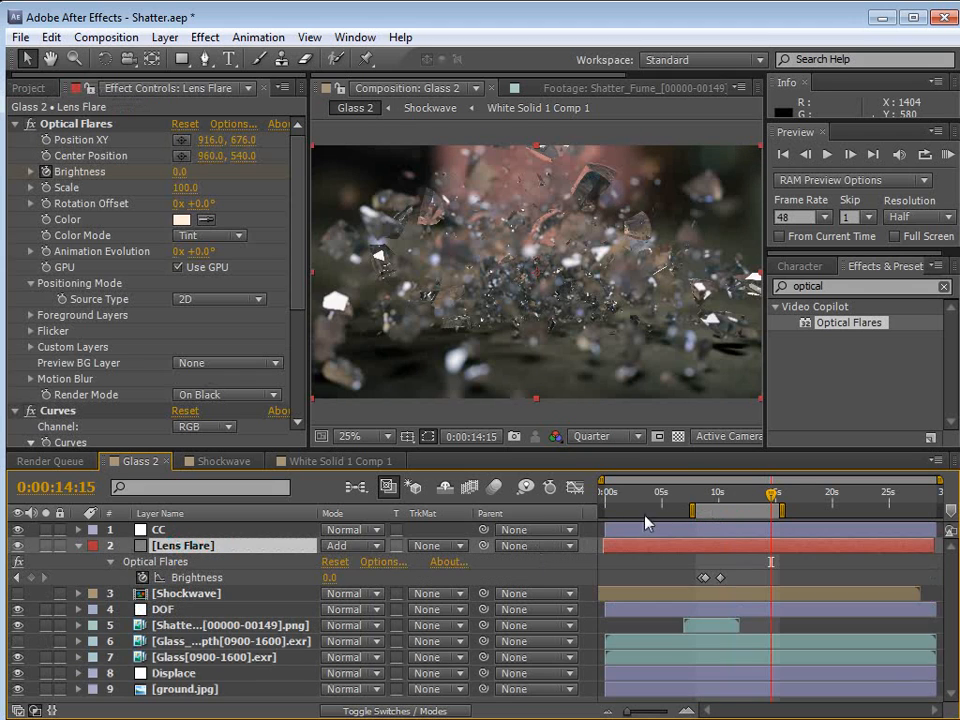
{"action": "left_click", "coordinate": [705, 494]}
{"action": "scroll", "coordinate": [705, 494], "scroll_direction": "up", "scroll_amount": 2, "text": "alt"}
{"action": "left_click", "coordinate": [722, 494]}
{"action": "key", "text": "j"}
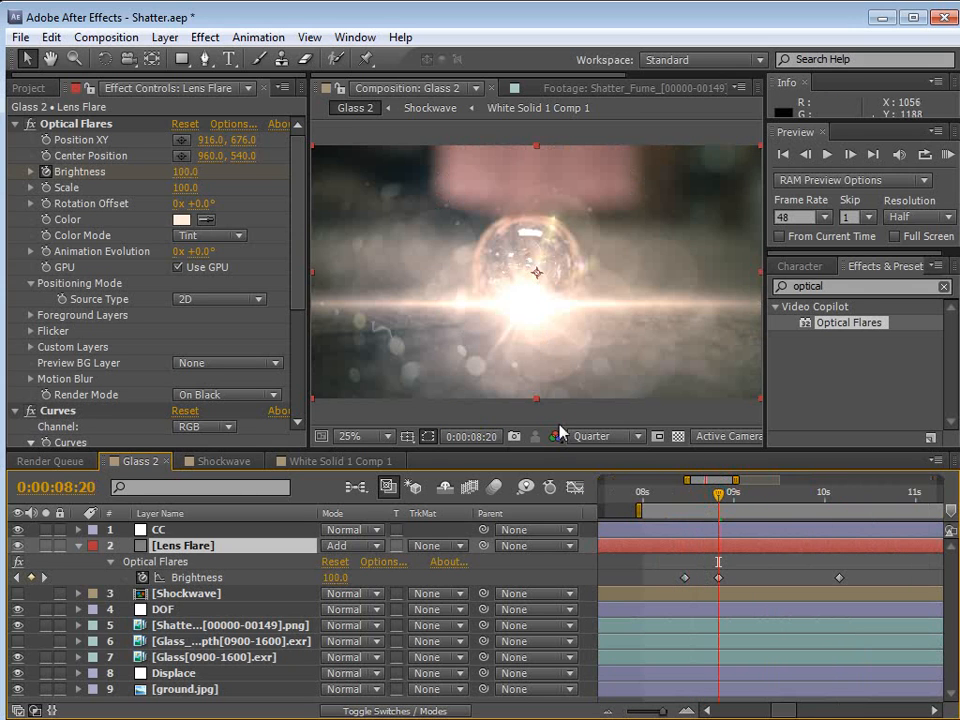
{"action": "type", "text": "30"}
{"action": "key", "text": "Return"}
{"action": "type", "text": "80"}
{"action": "key", "text": "Return"}
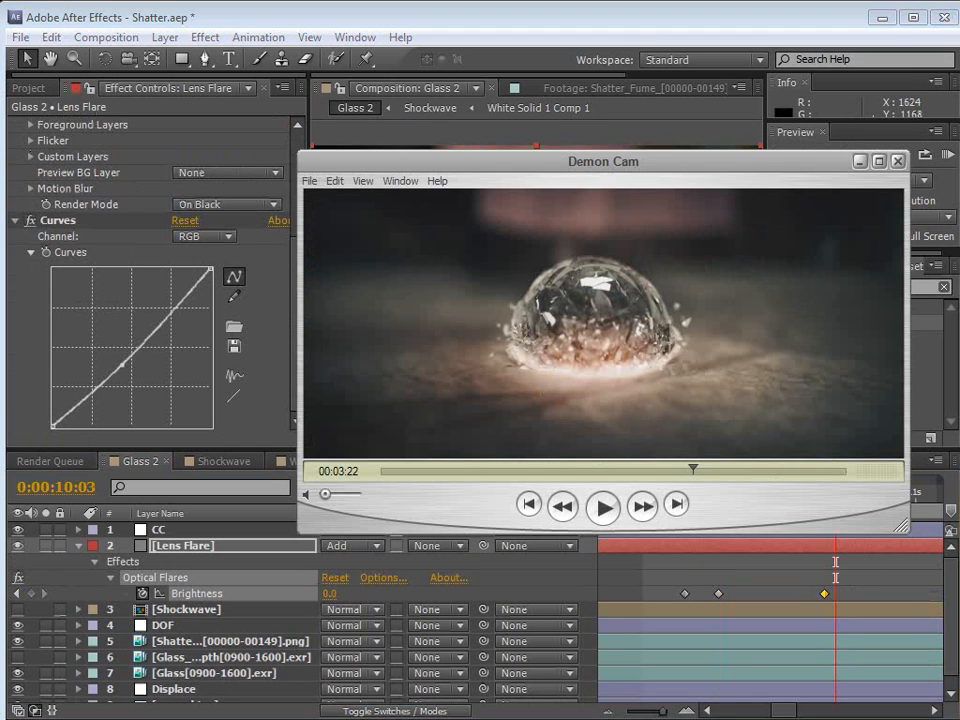
In the Demon Cam reference video, play the glass shatter and return to around 00:03:22.
{"action": "left_click", "coordinate": [692, 470]}
{"action": "left_click_drag", "start_coordinate": [692, 470], "coordinate": [691, 469]}
{"action": "left_click", "coordinate": [601, 515]}
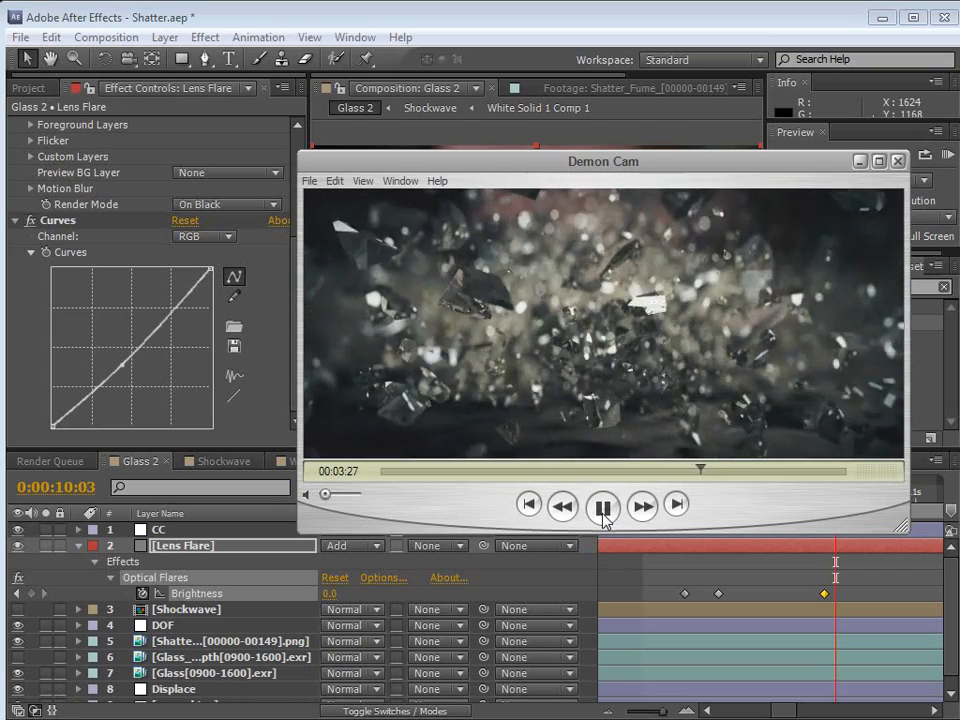
{"action": "left_click", "coordinate": [602, 510]}
{"action": "left_click", "coordinate": [697, 471]}
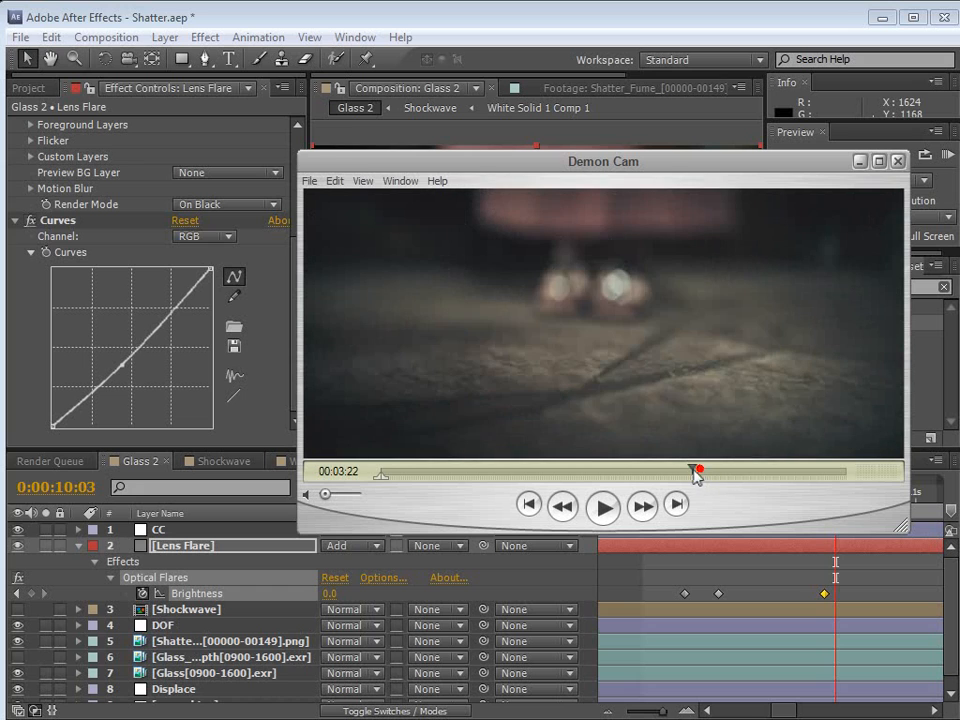
Step frame by frame around 00:03:22 in the Demon Cam video to examine the flash beneath the shattering glass.
{"action": "key", "text": "Left"}
{"action": "key", "text": "Left"}
{"action": "key", "text": "Left"}
{"action": "key", "text": "Left"}
{"action": "key", "text": "Left"}
{"action": "key", "text": "Left"}
{"action": "key", "text": "Left"}
{"action": "key", "text": "Left"}
{"action": "key", "text": "Left"}
{"action": "key", "text": "Left"}
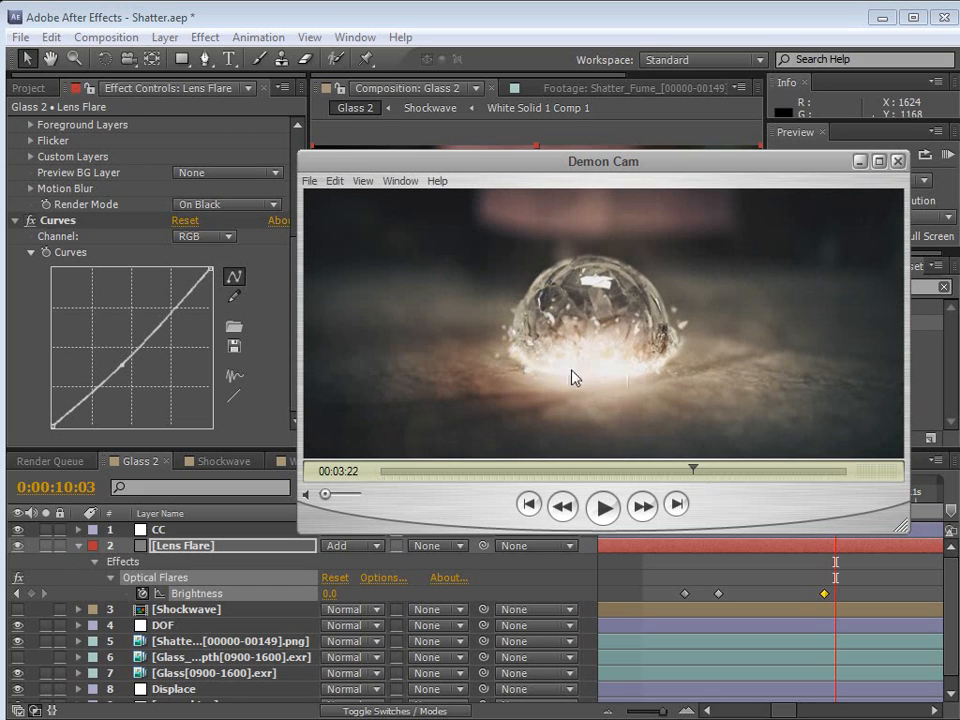
{"action": "key", "text": "Left"}
{"action": "key", "text": "Left"}
{"action": "key", "text": "Left"}
{"action": "key", "text": "Left"}
{"action": "key", "text": "Left"}
{"action": "key", "text": "Right"}
{"action": "key", "text": "Right"}
{"action": "key", "text": "Left"}
{"action": "key", "text": "Left"}
{"action": "key", "text": "Left"}
{"action": "key", "text": "Left"}
{"action": "key", "text": "Right"}
{"action": "key", "text": "Right"}
{"action": "key", "text": "Right"}
{"action": "key", "text": "Left"}
{"action": "key", "text": "Left"}
{"action": "key", "text": "Left"}
{"action": "key", "text": "Right"}
{"action": "key", "text": "Right"}
{"action": "key", "text": "Right"}
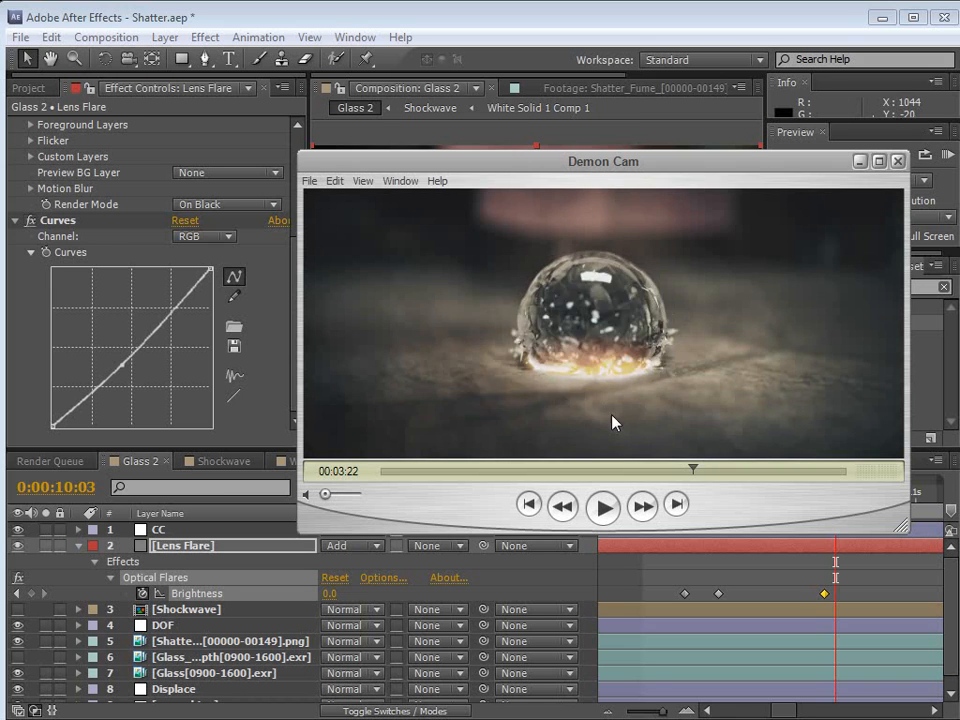
{"action": "key", "text": "Left"}
{"action": "key", "text": "Left"}
Switch back to After Effects and check the lens flare's fade-out at 0:00:09:05, 0:00:09:16 and 0:00:10:10.
{"action": "left_click", "coordinate": [474, 22]}
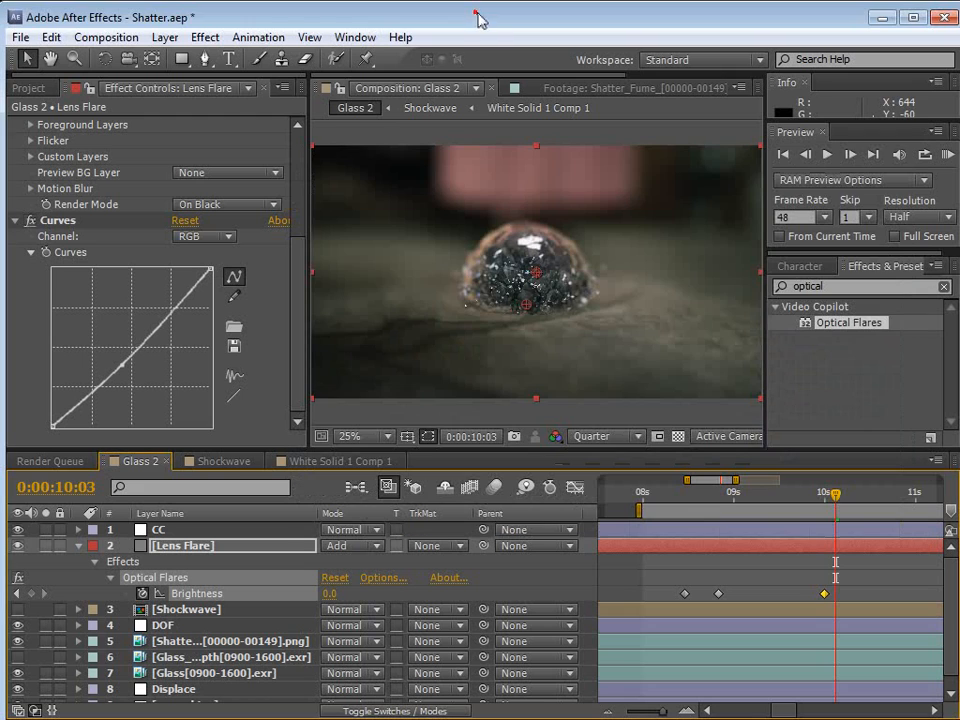
{"action": "left_click", "coordinate": [723, 495]}
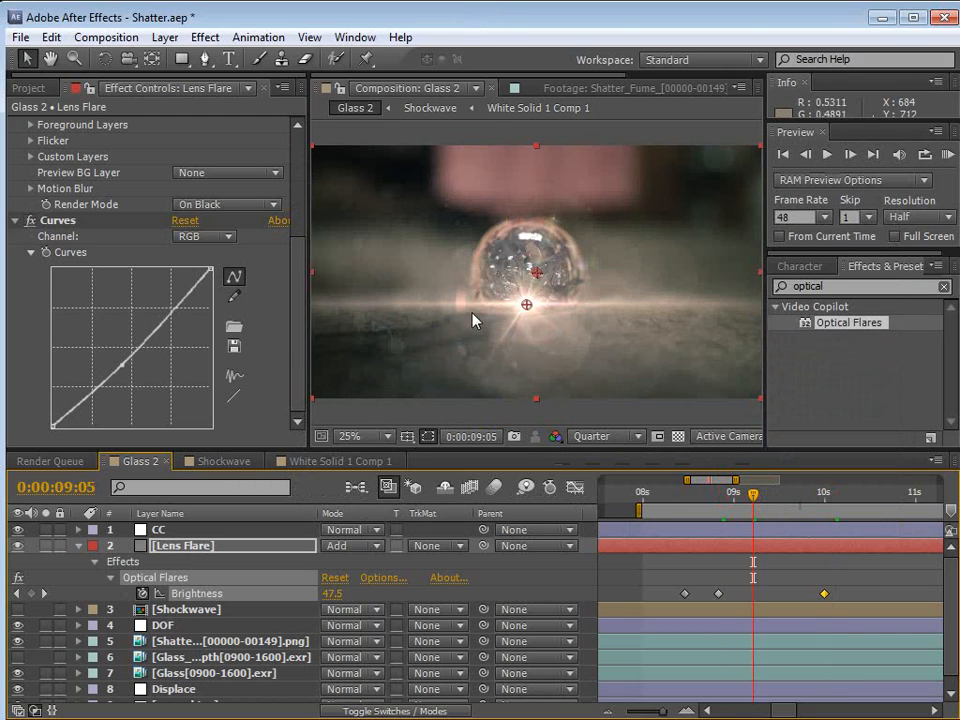
{"action": "left_click", "coordinate": [797, 500]}
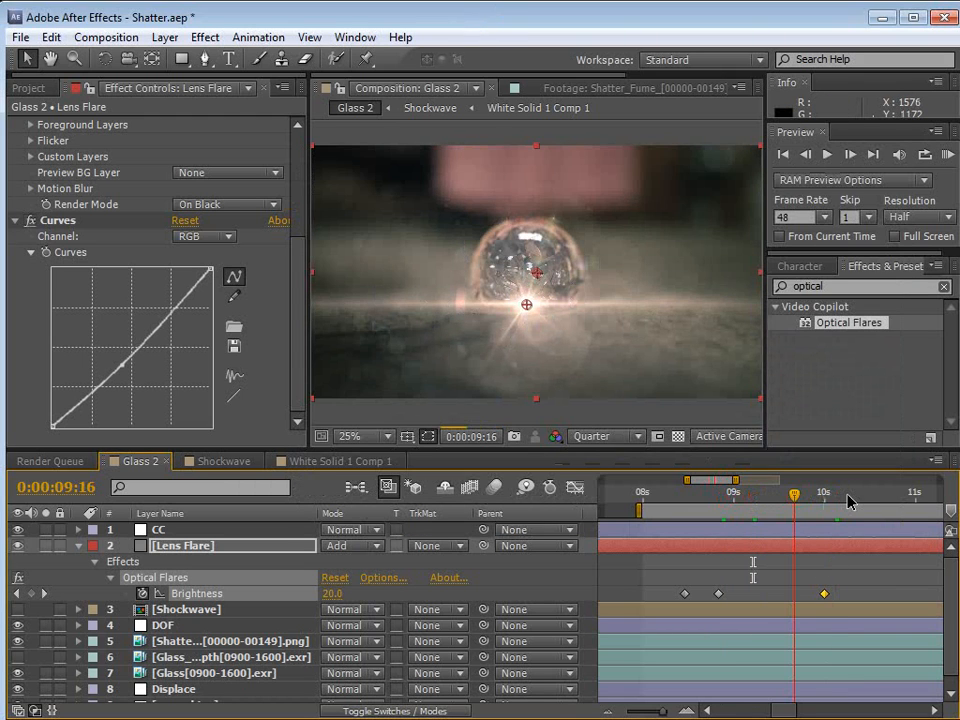
{"action": "left_click", "coordinate": [863, 496]}
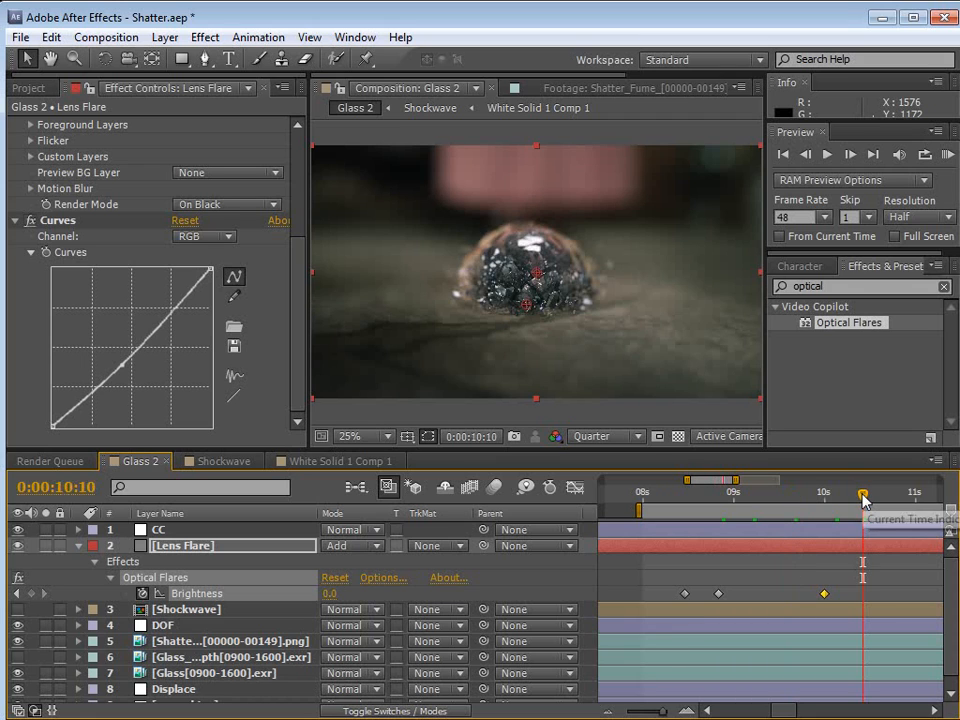
{"action": "left_click", "coordinate": [866, 578]}
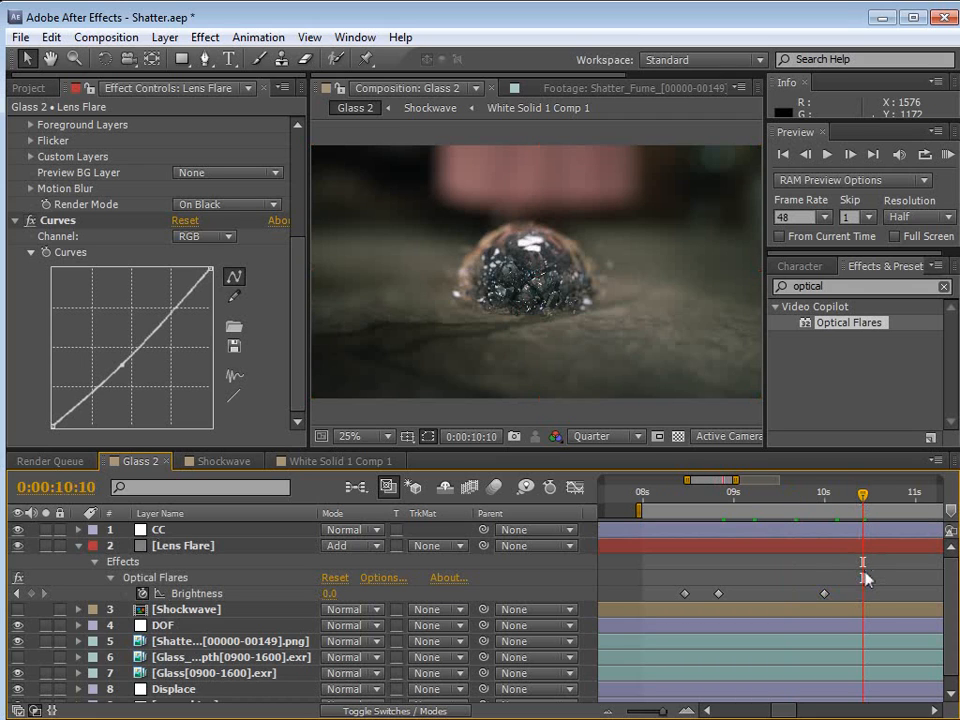
{"action": "left_click", "coordinate": [535, 405]}
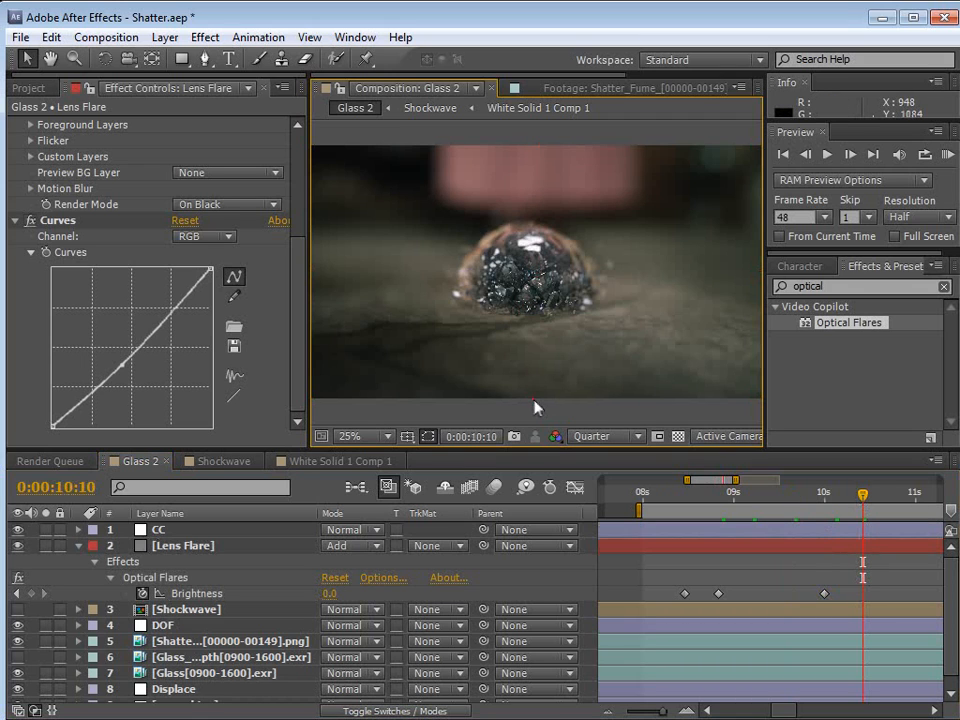